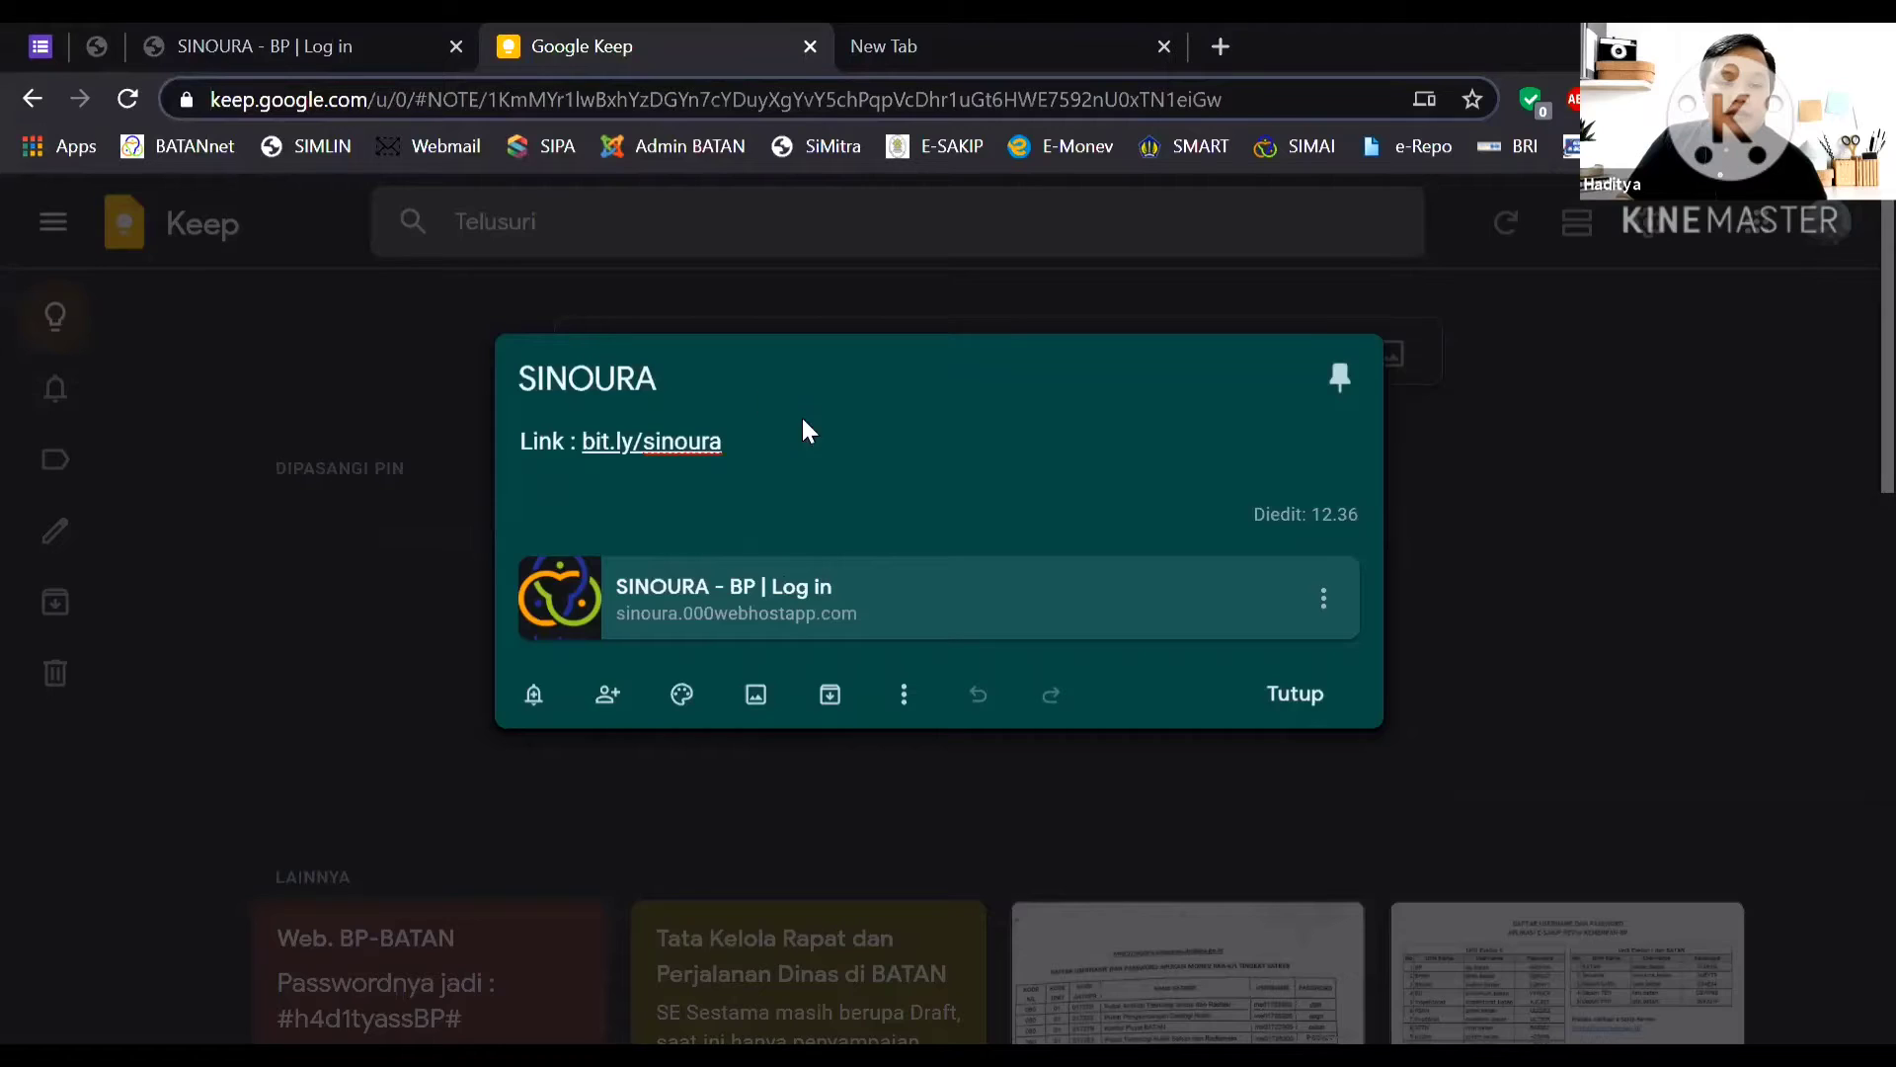
# Switch to the SINOURA site and look over the dashboard's letter summaries and charts.
pyautogui.hotkey('ctrl', 'shift', 'Tab')
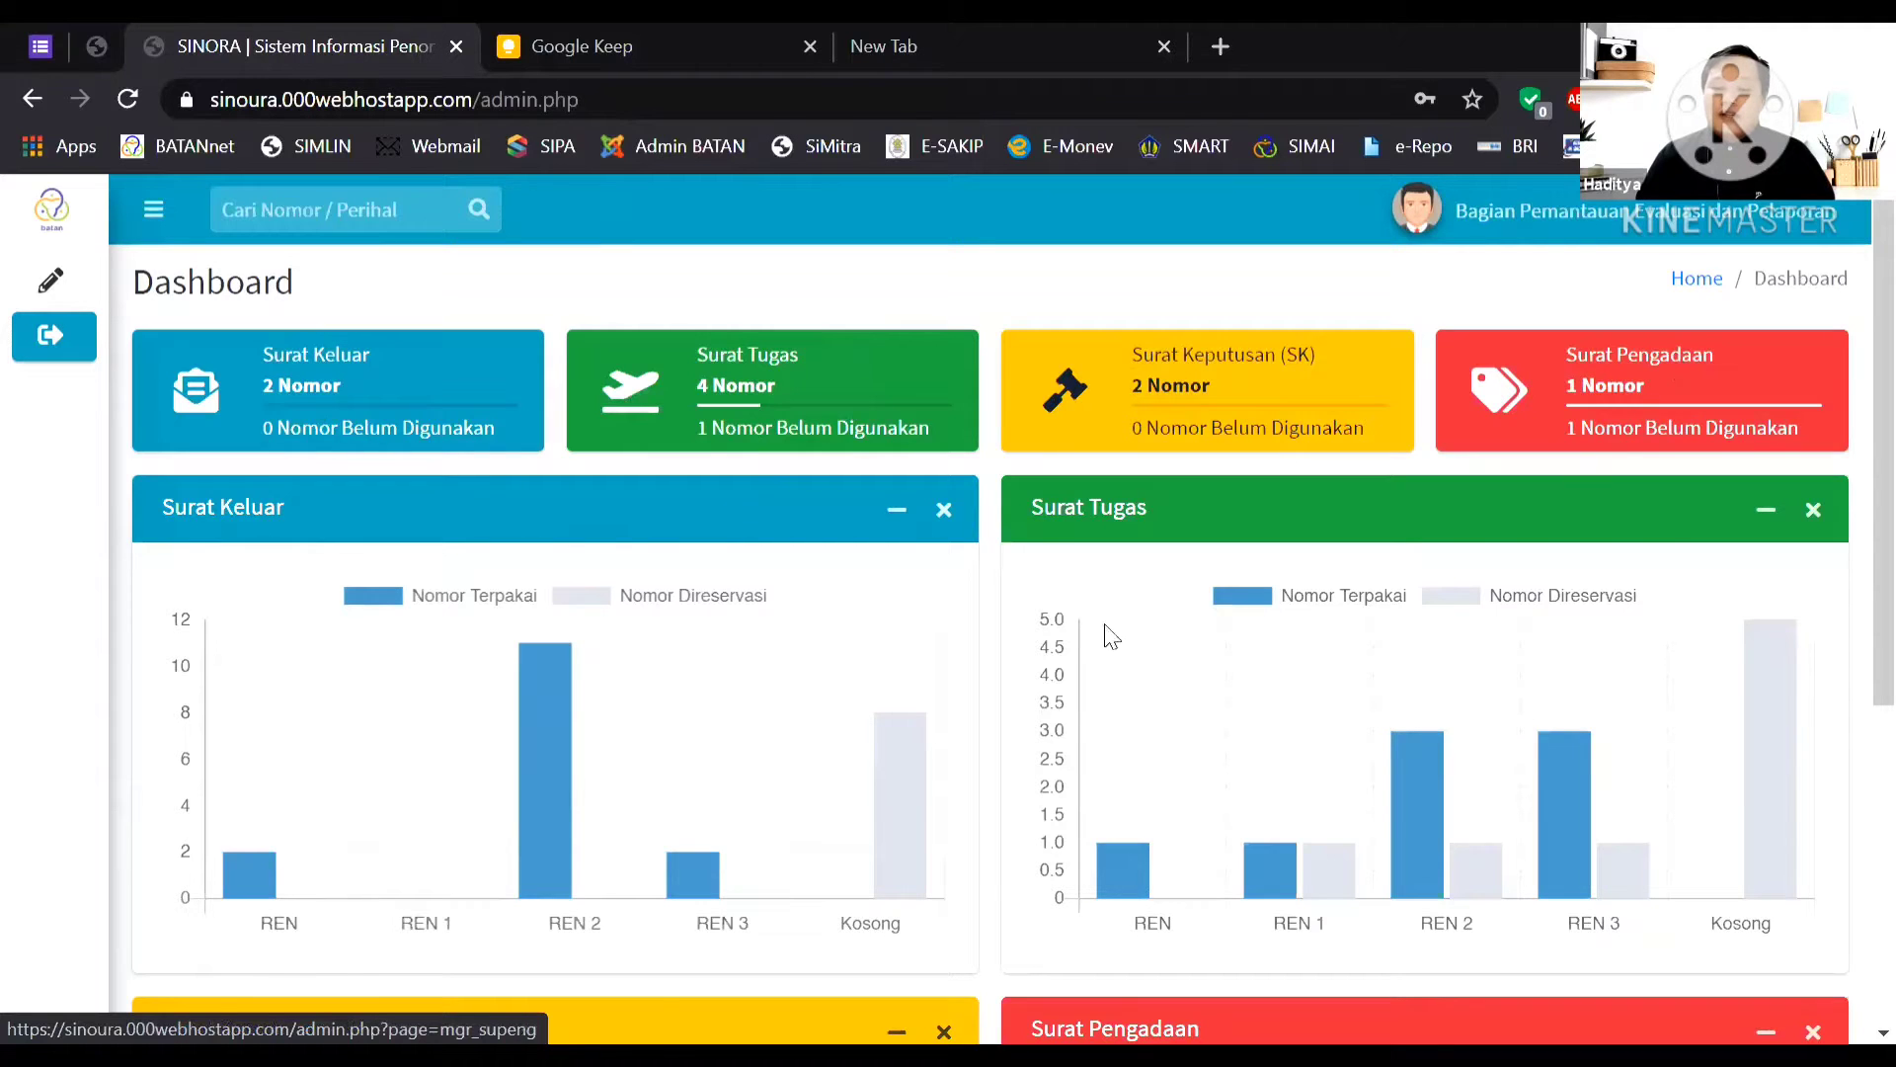
pyautogui.scroll(-4, 1002, 678)
pyautogui.scroll(4, 1058, 707)
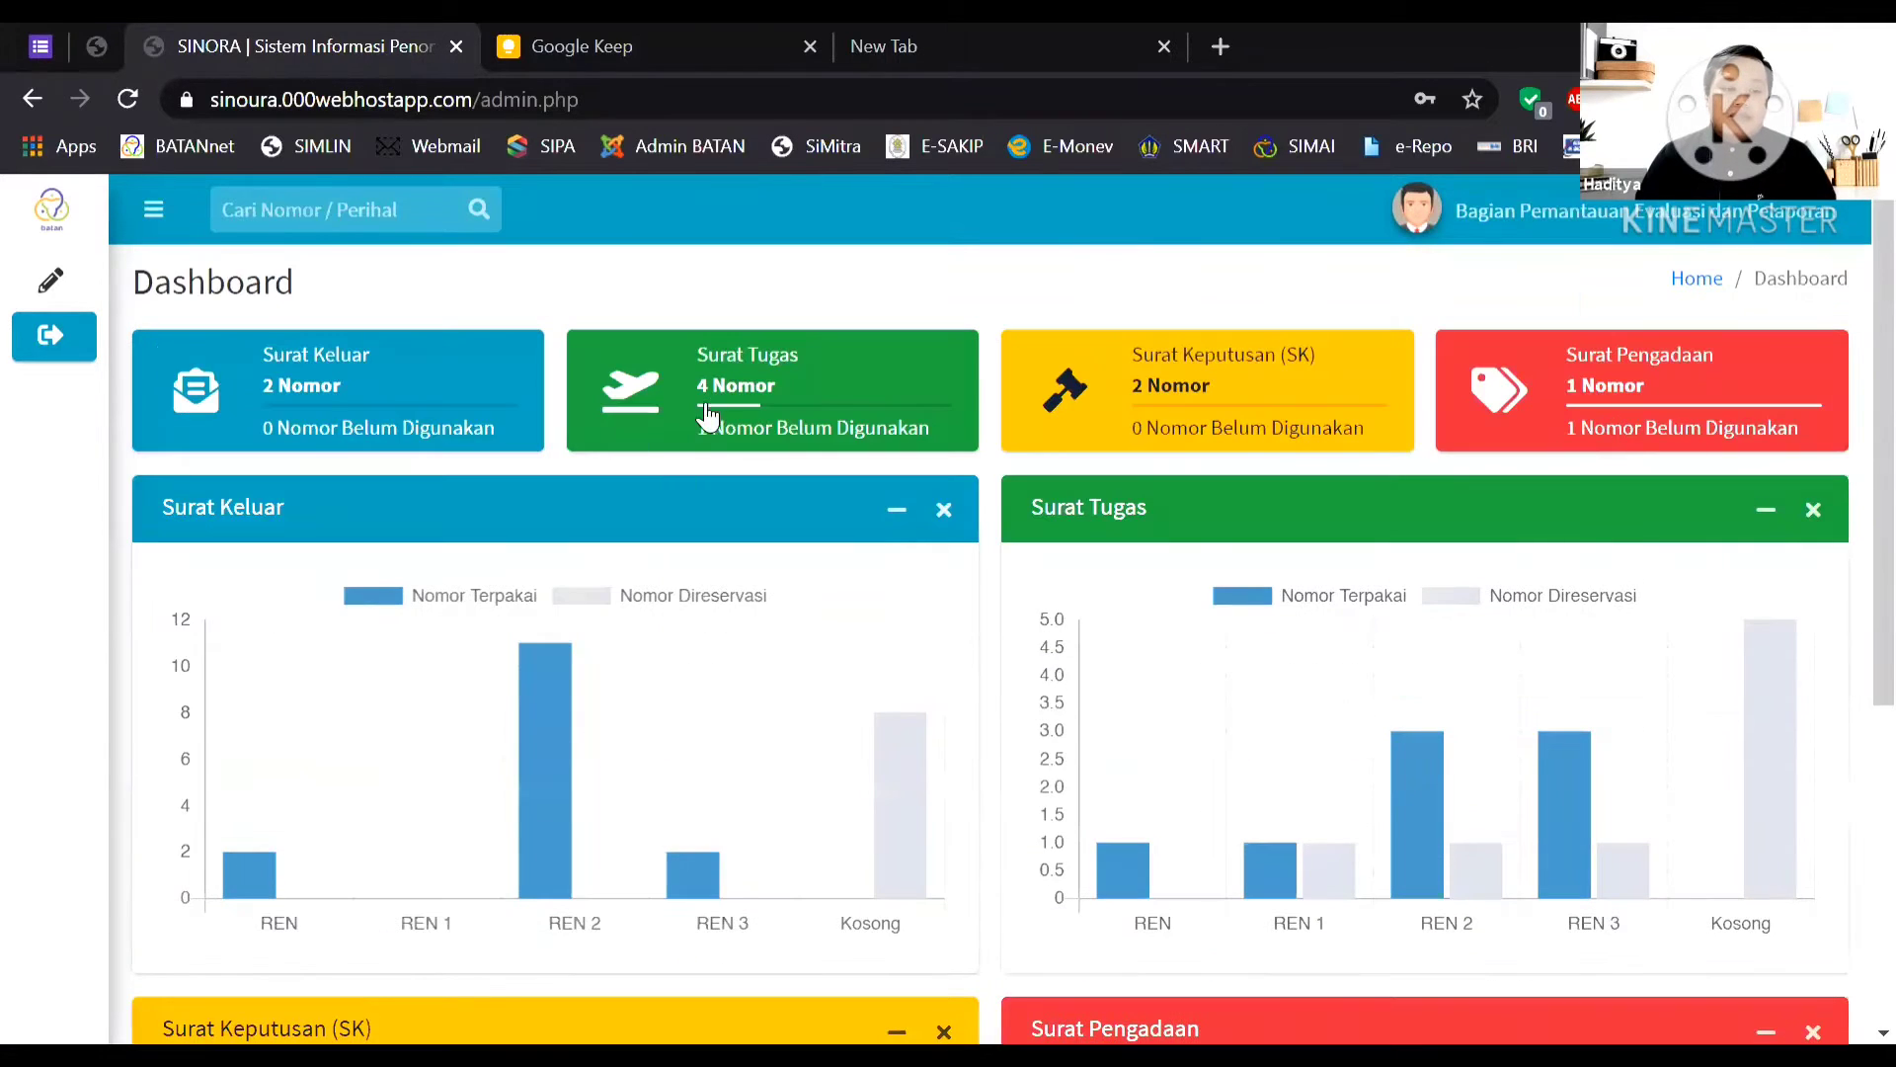
# Expand the navigation menu to review the letter types under Pencatatan Dokumen, and collapse it again.
pyautogui.click(148, 217)
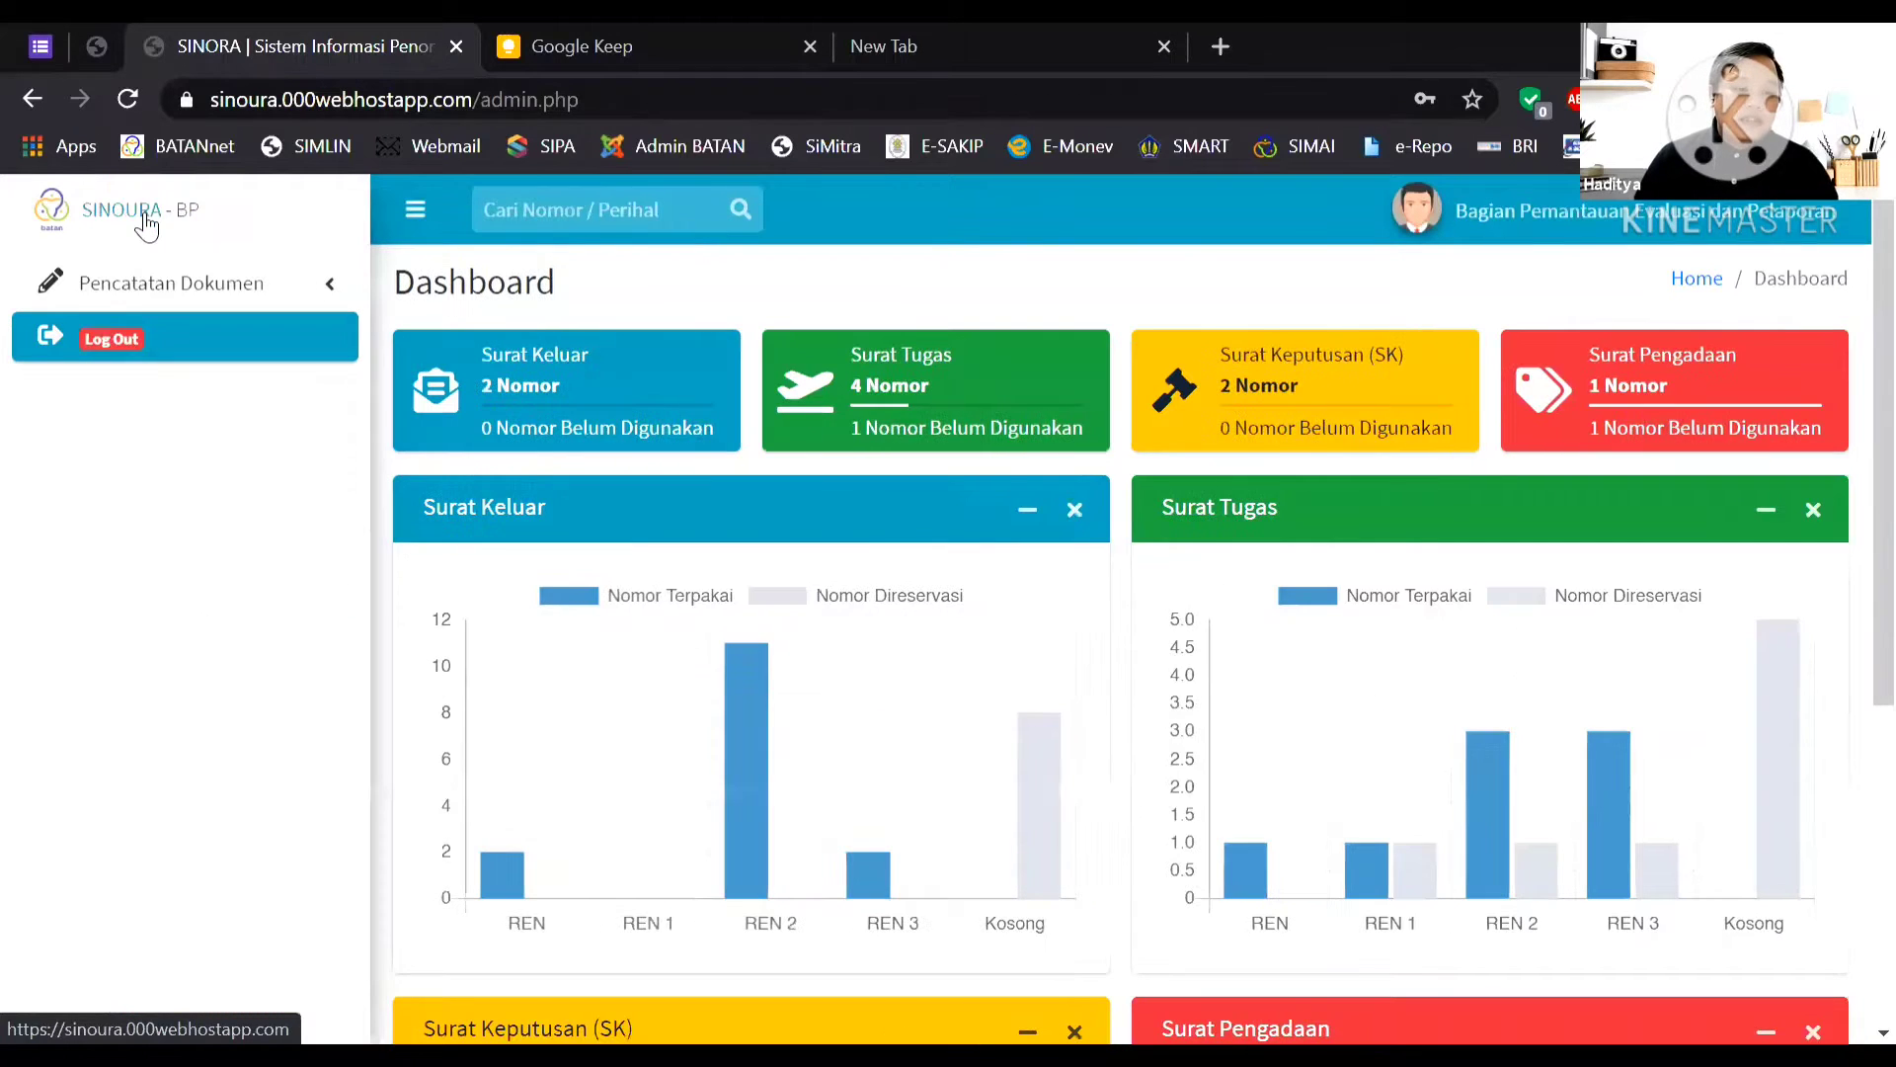
pyautogui.click(332, 290)
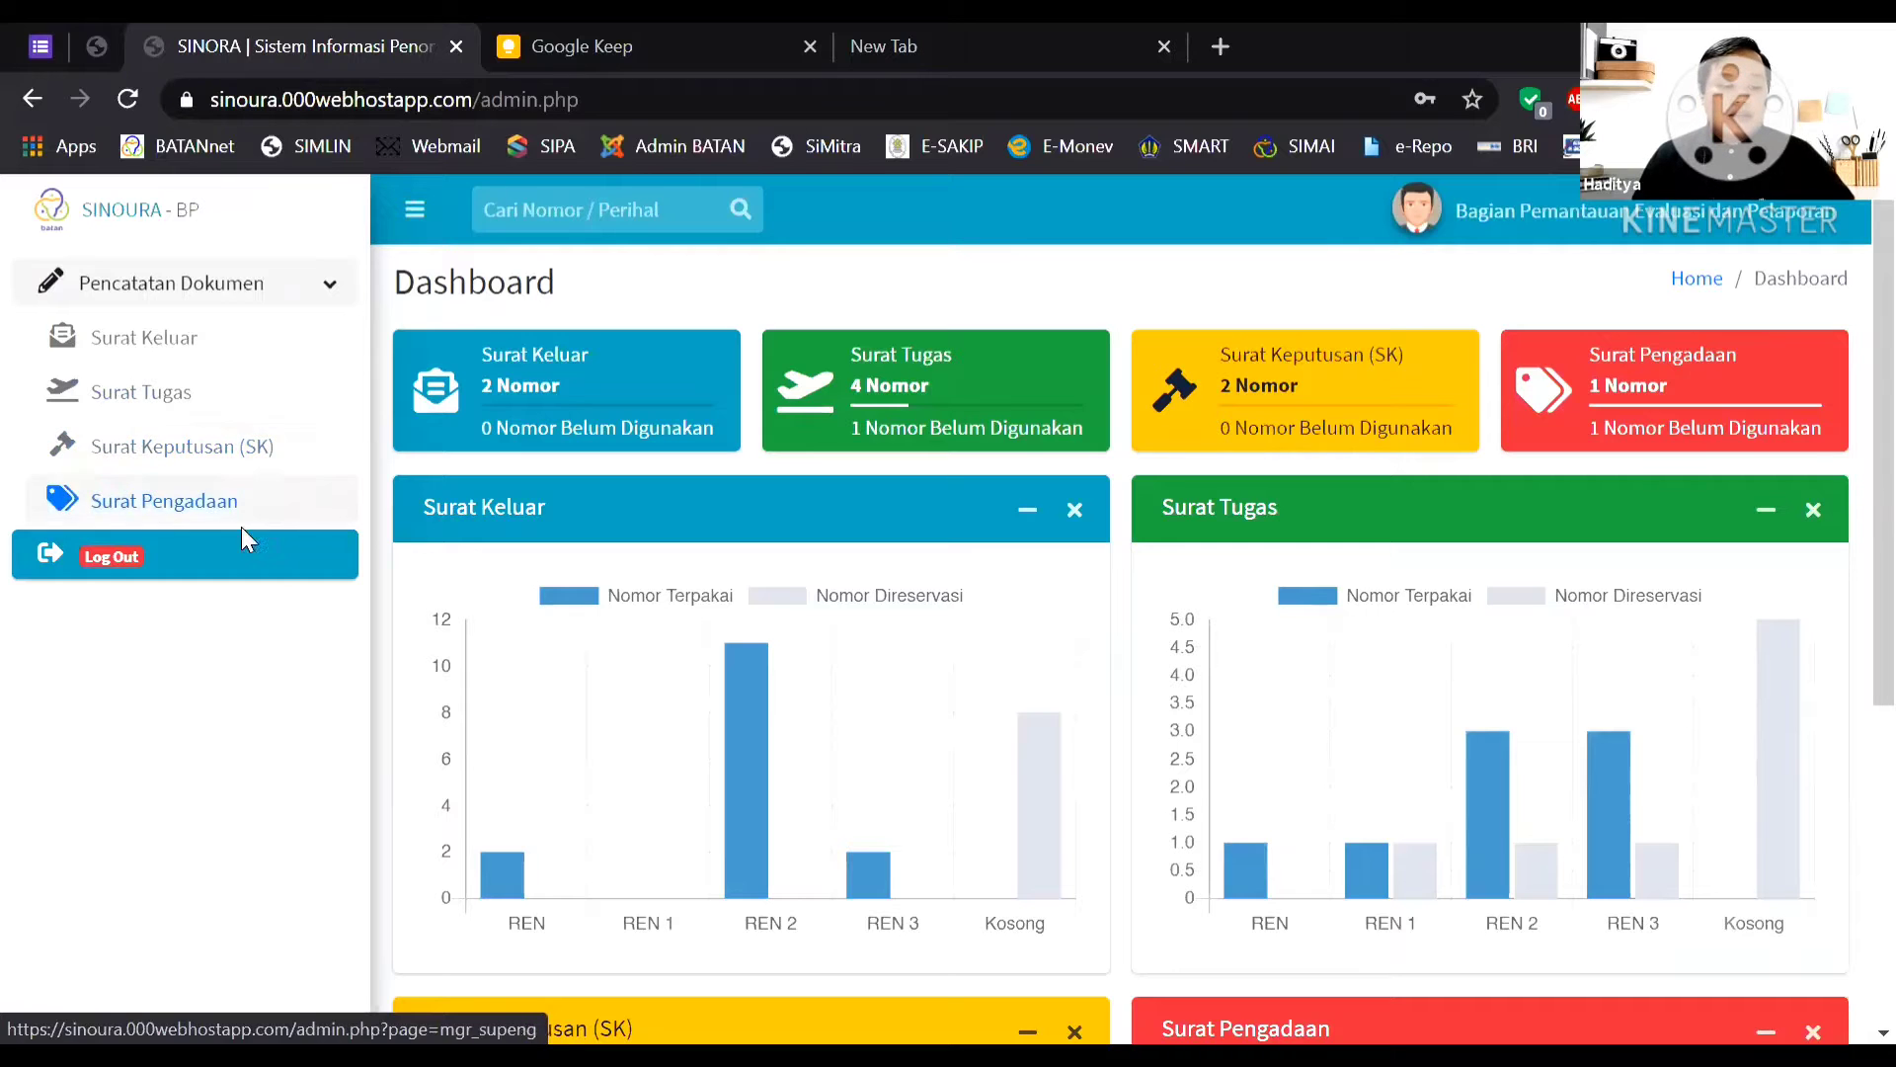
pyautogui.click(414, 209)
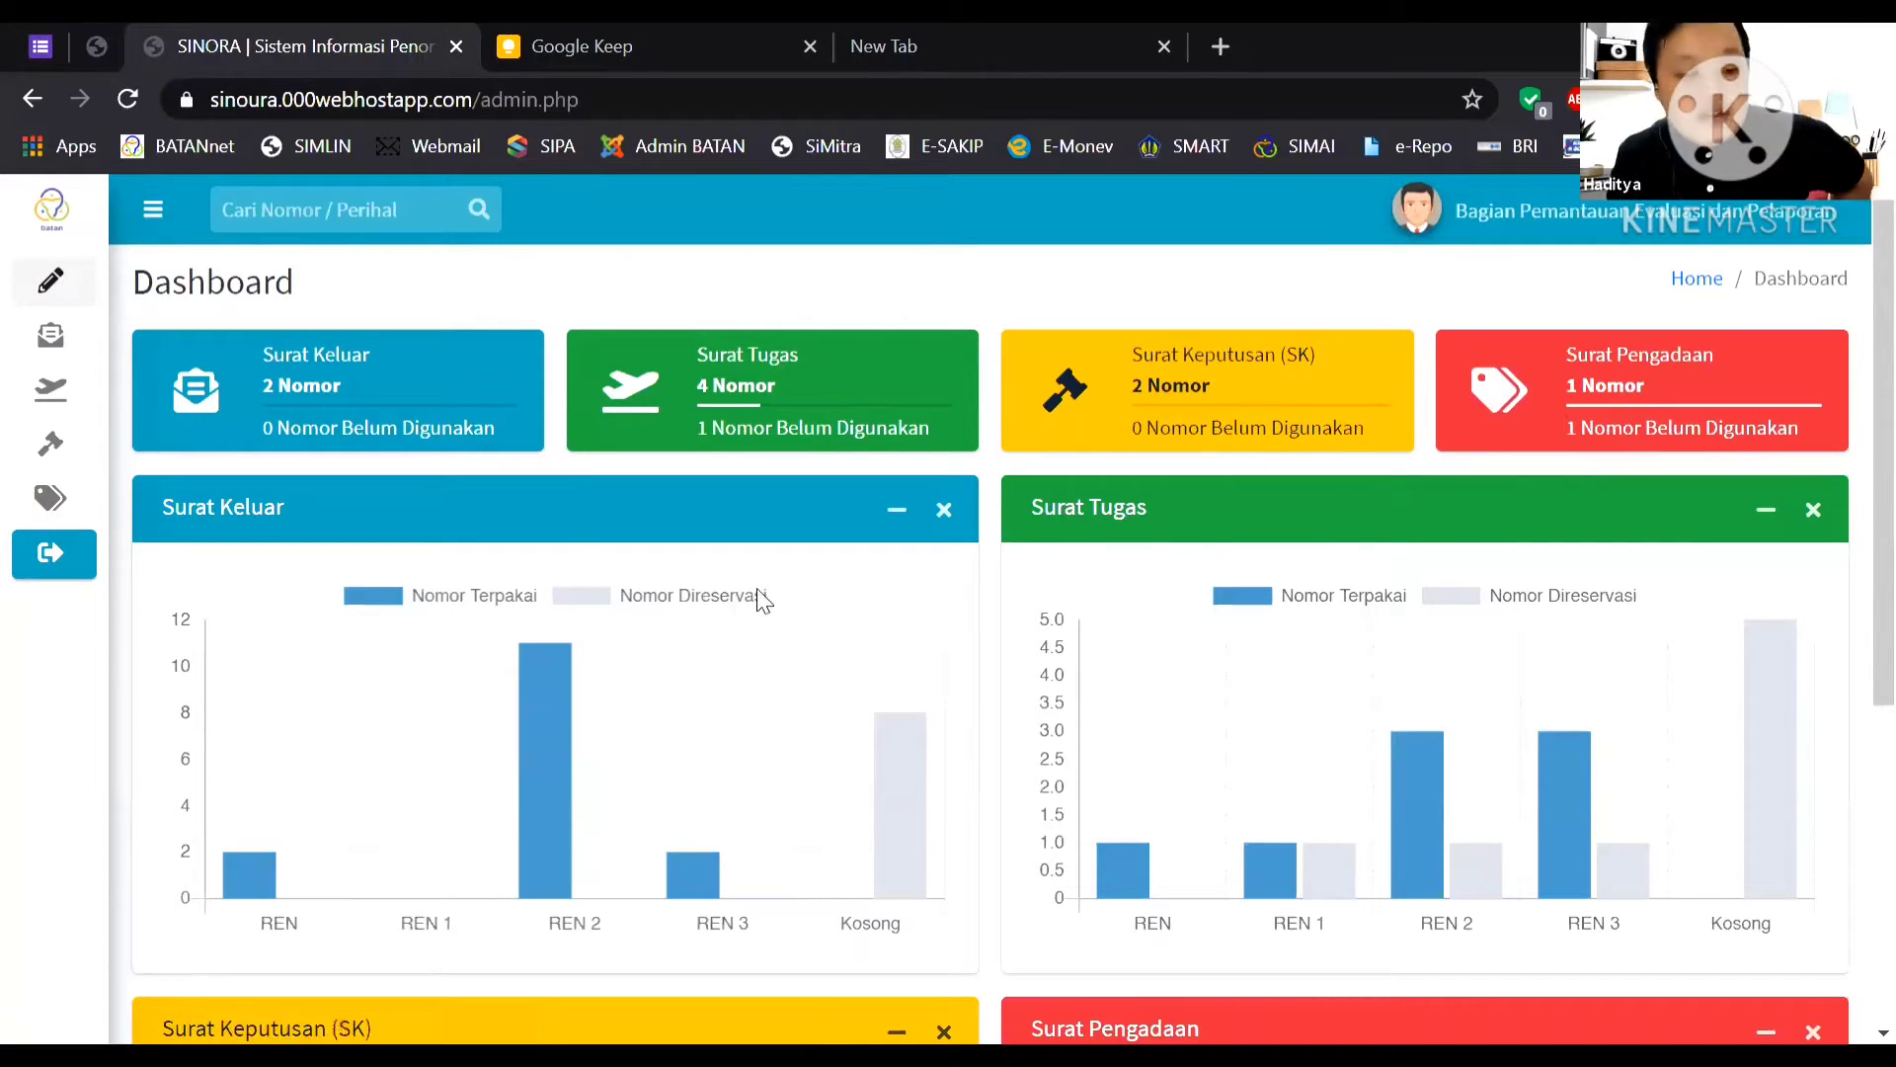
# Examine the dashboard charts, checking the used and reserved numbers per unit in the Surat Keluar chart.
pyautogui.scroll(-1, 637, 637)
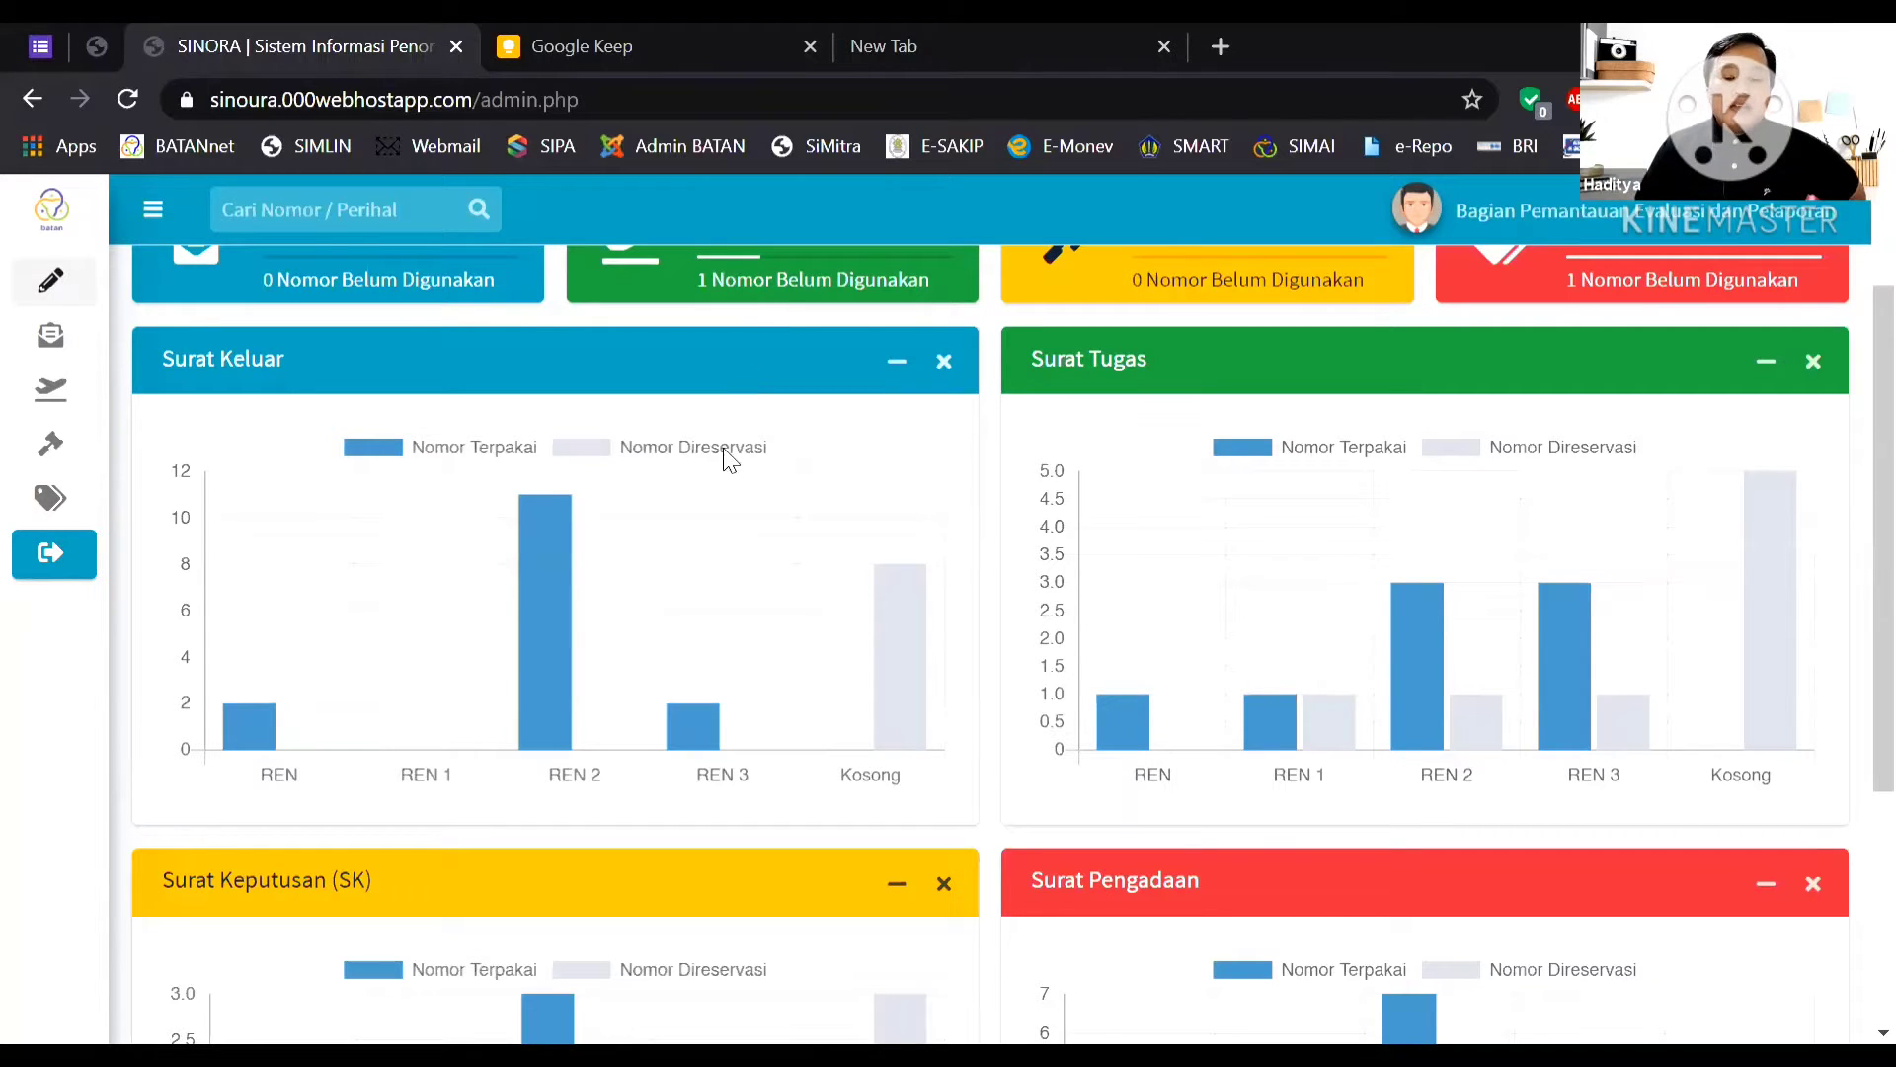
pyautogui.scroll(2, 724, 456)
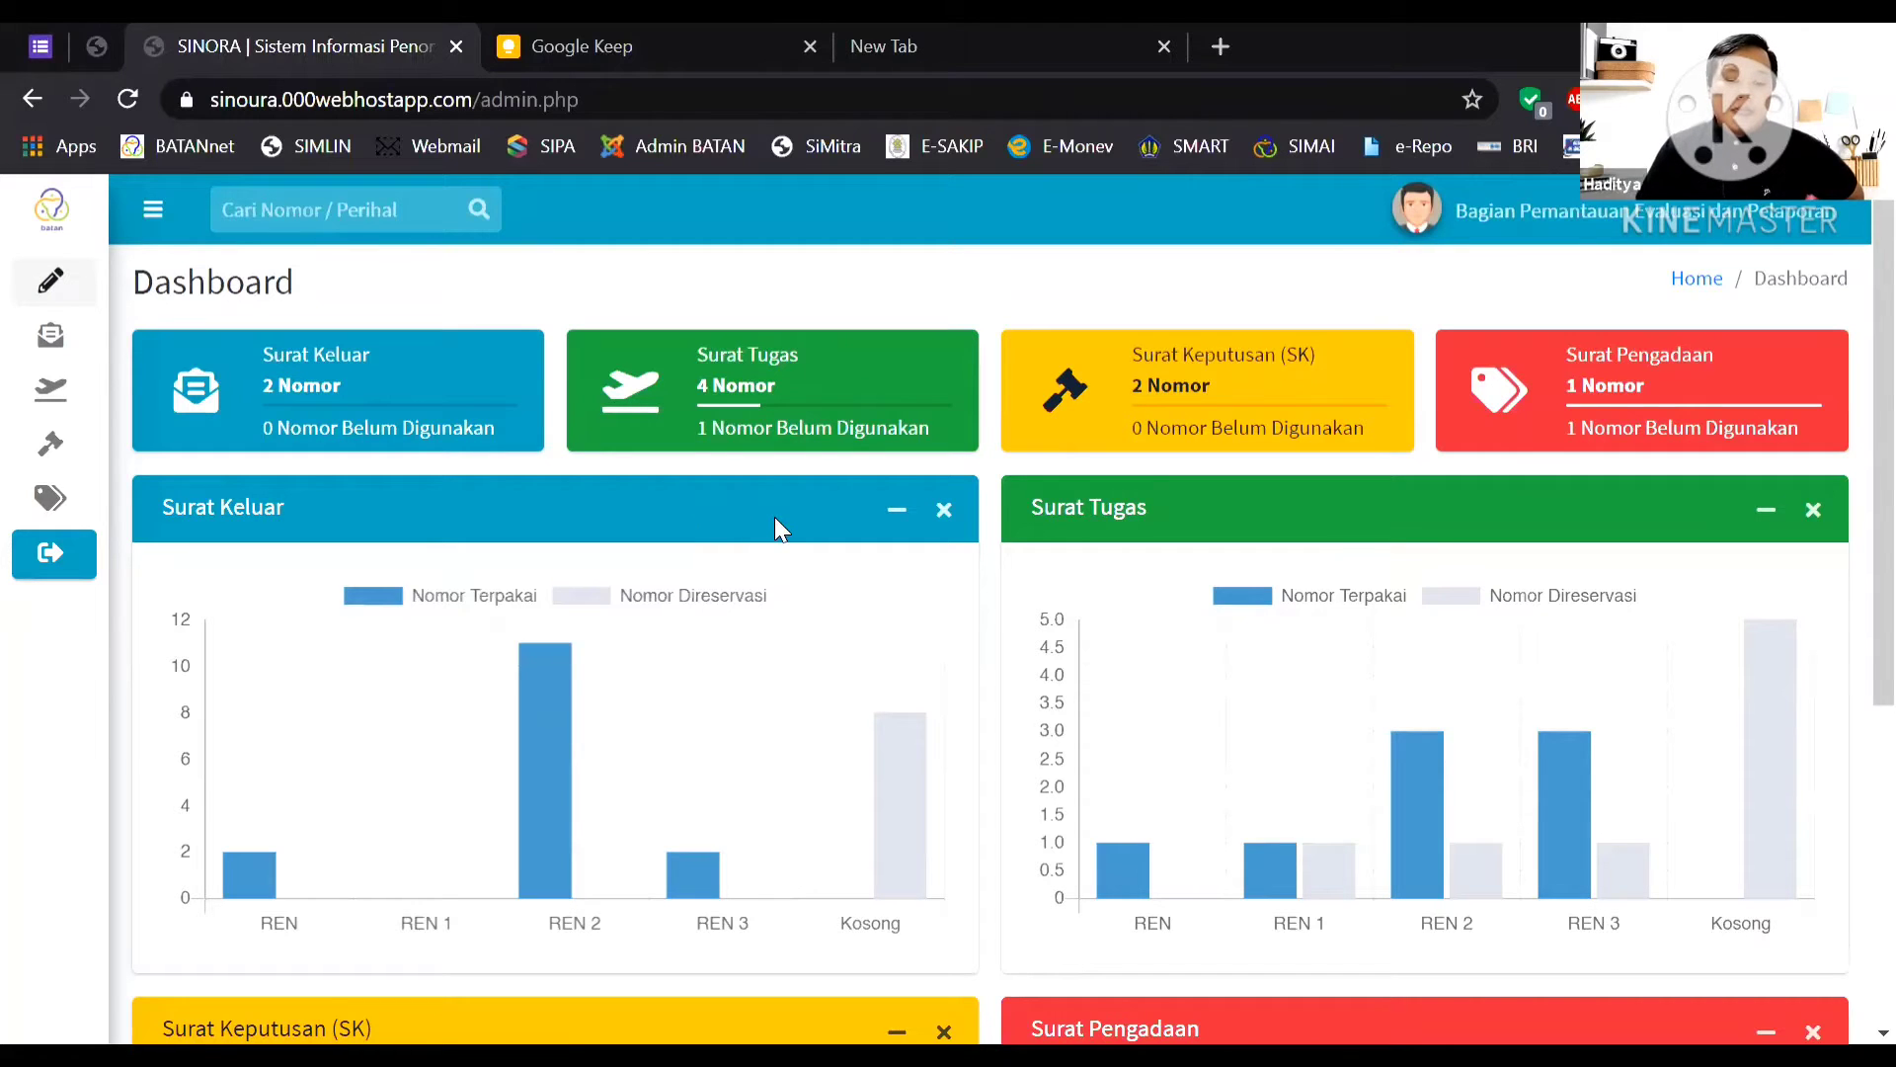
pyautogui.moveTo(529, 713)
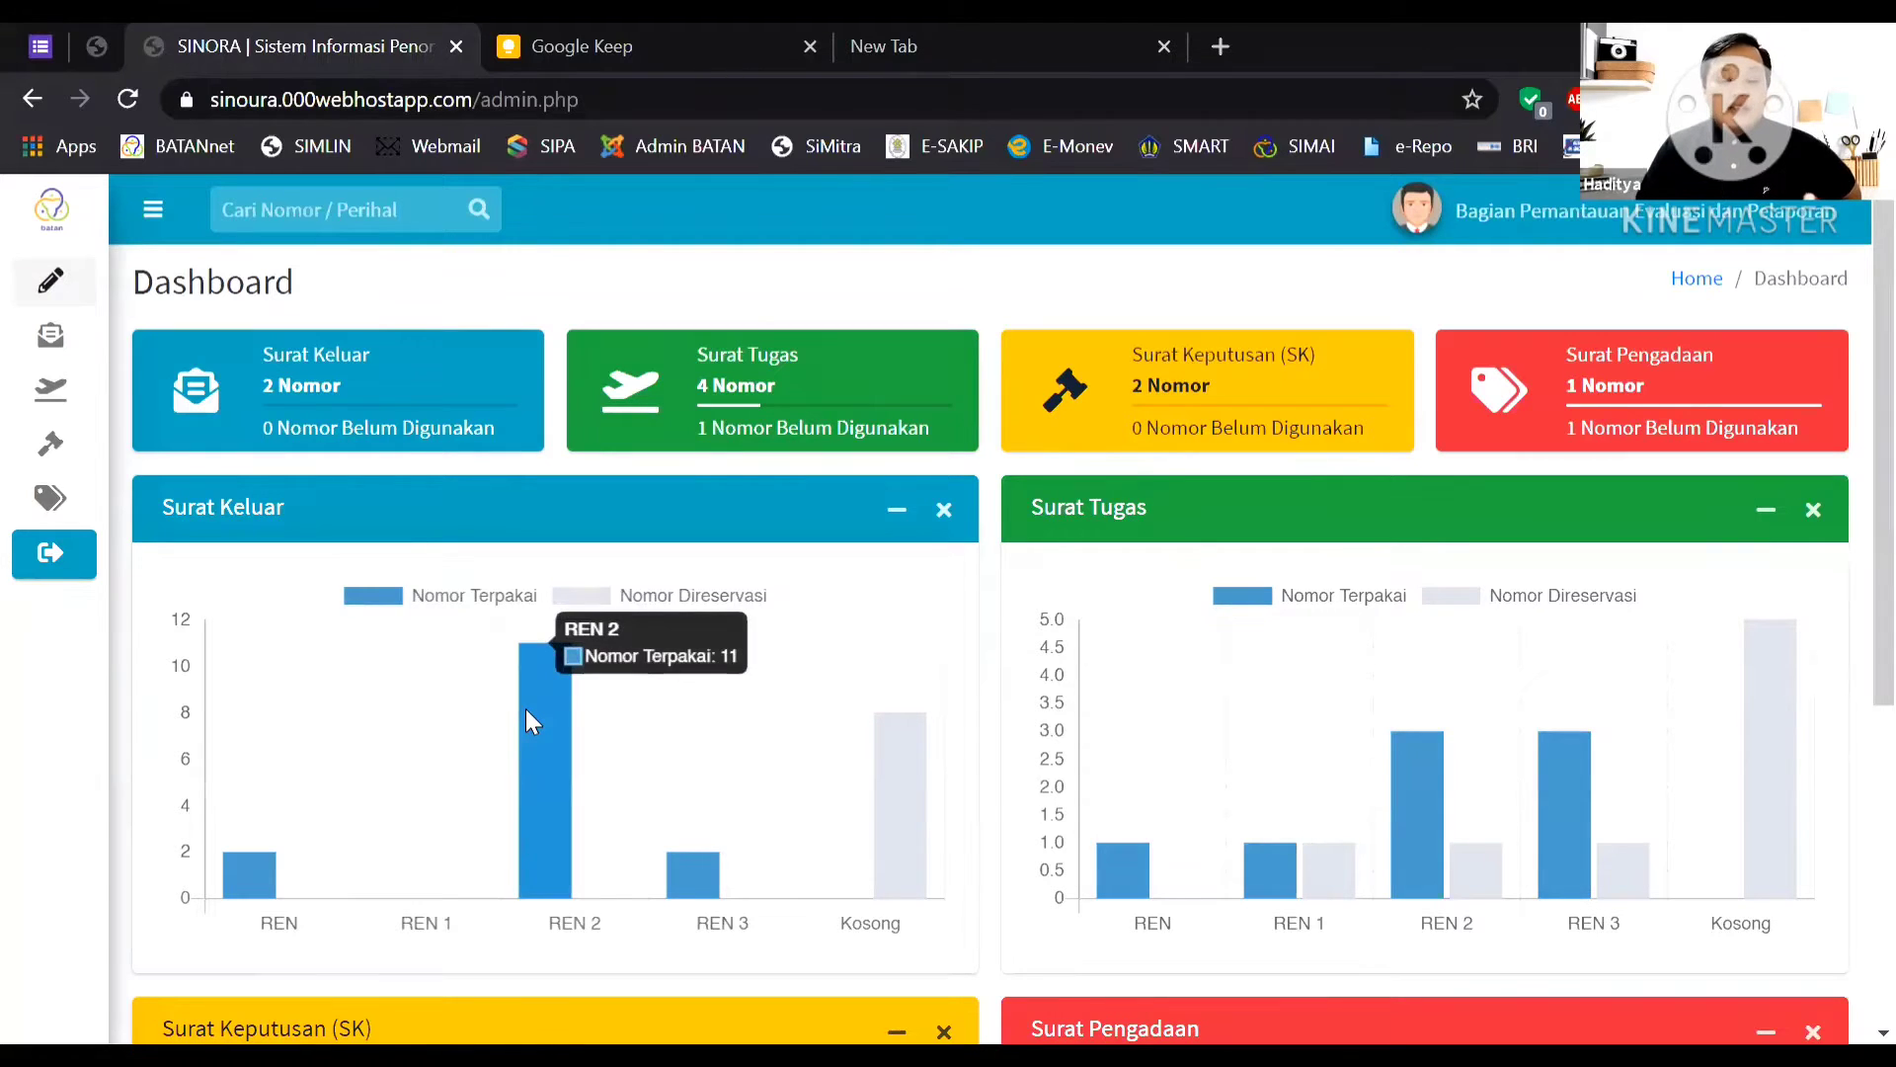
pyautogui.moveTo(253, 873)
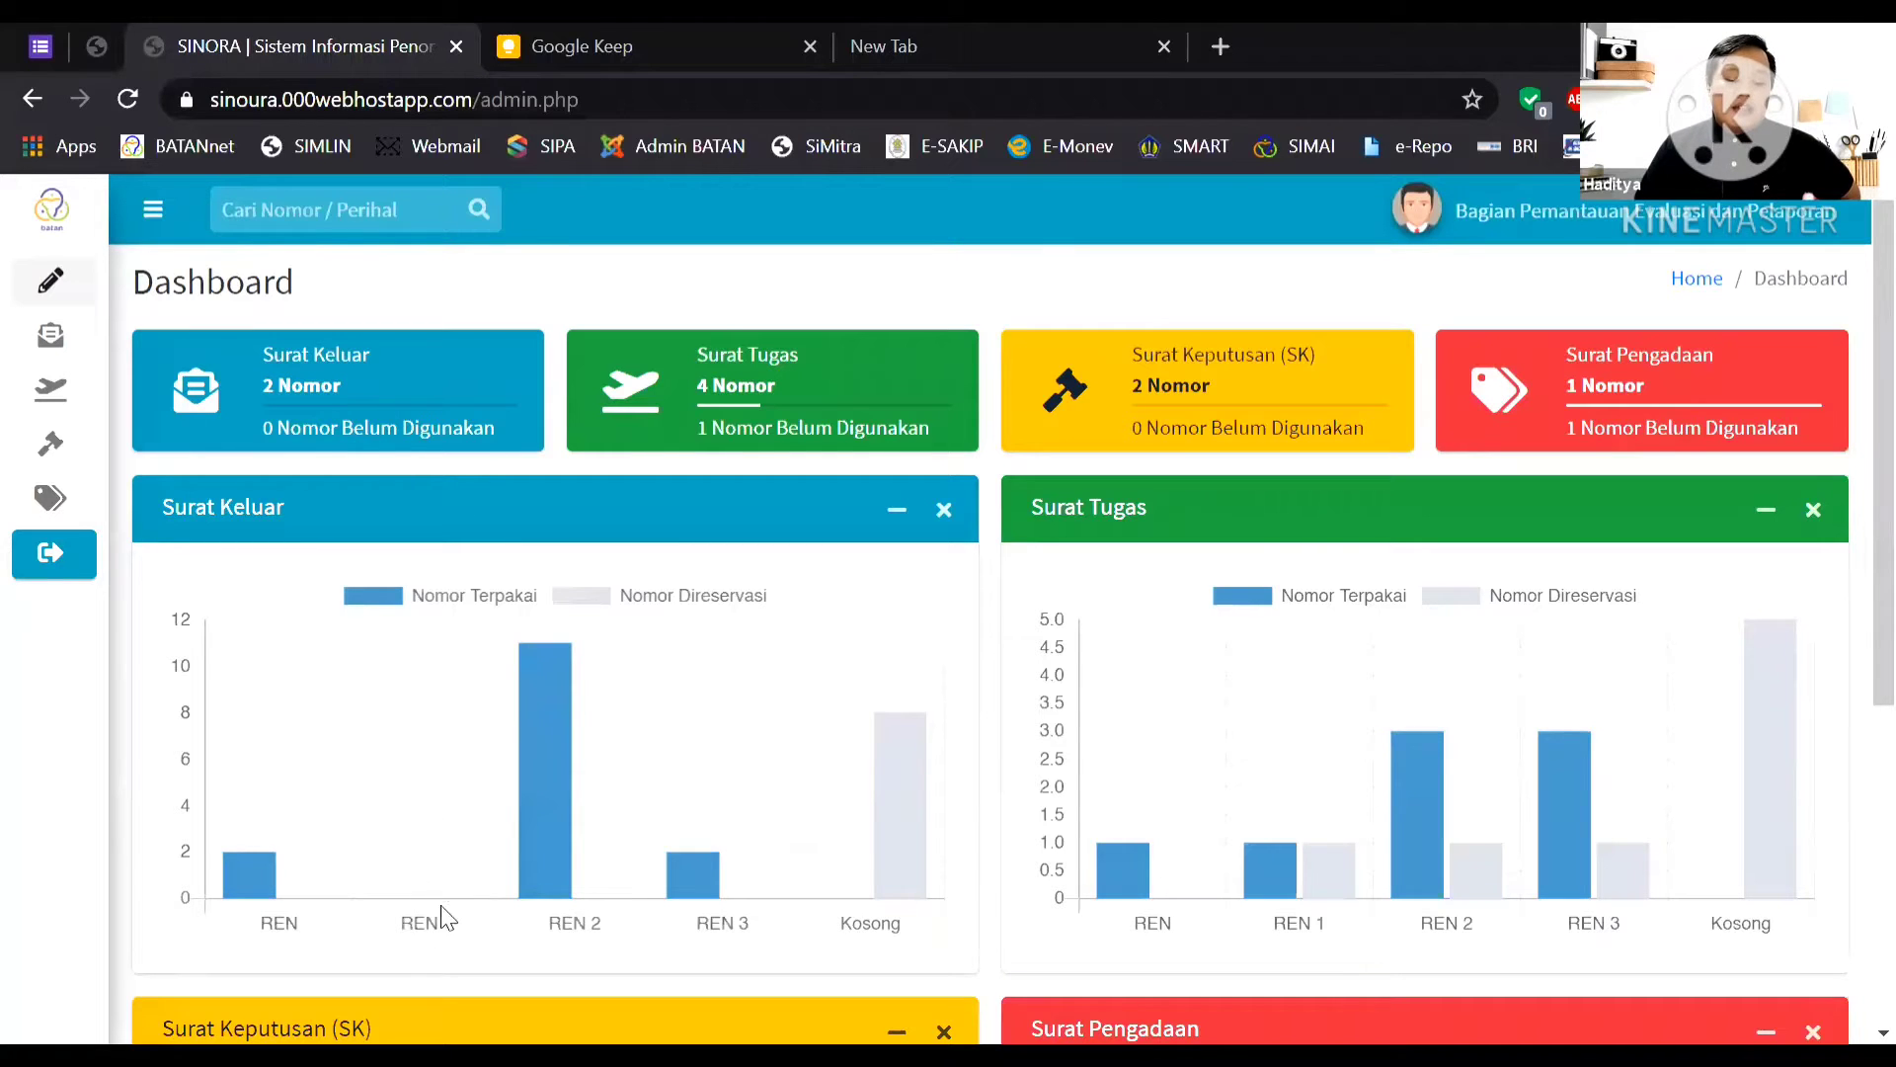
pyautogui.moveTo(598, 778)
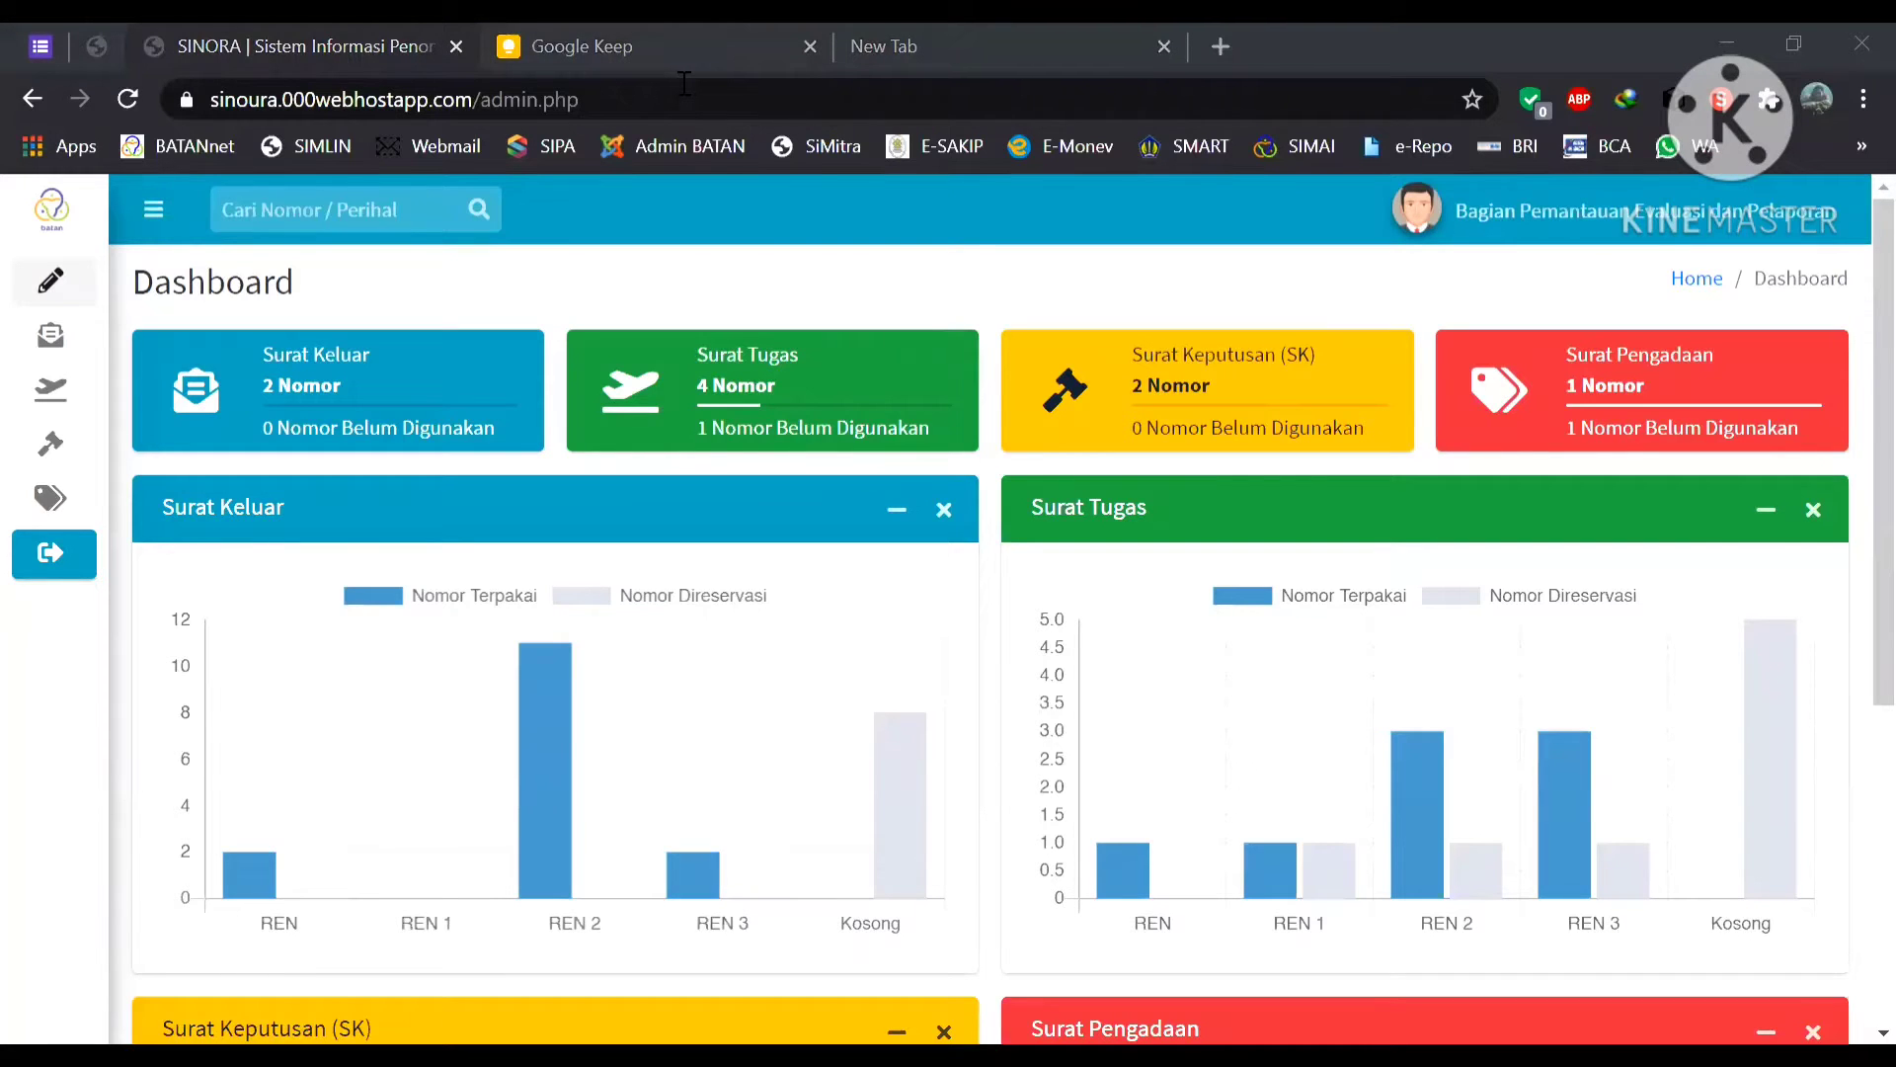
pyautogui.moveTo(885, 755)
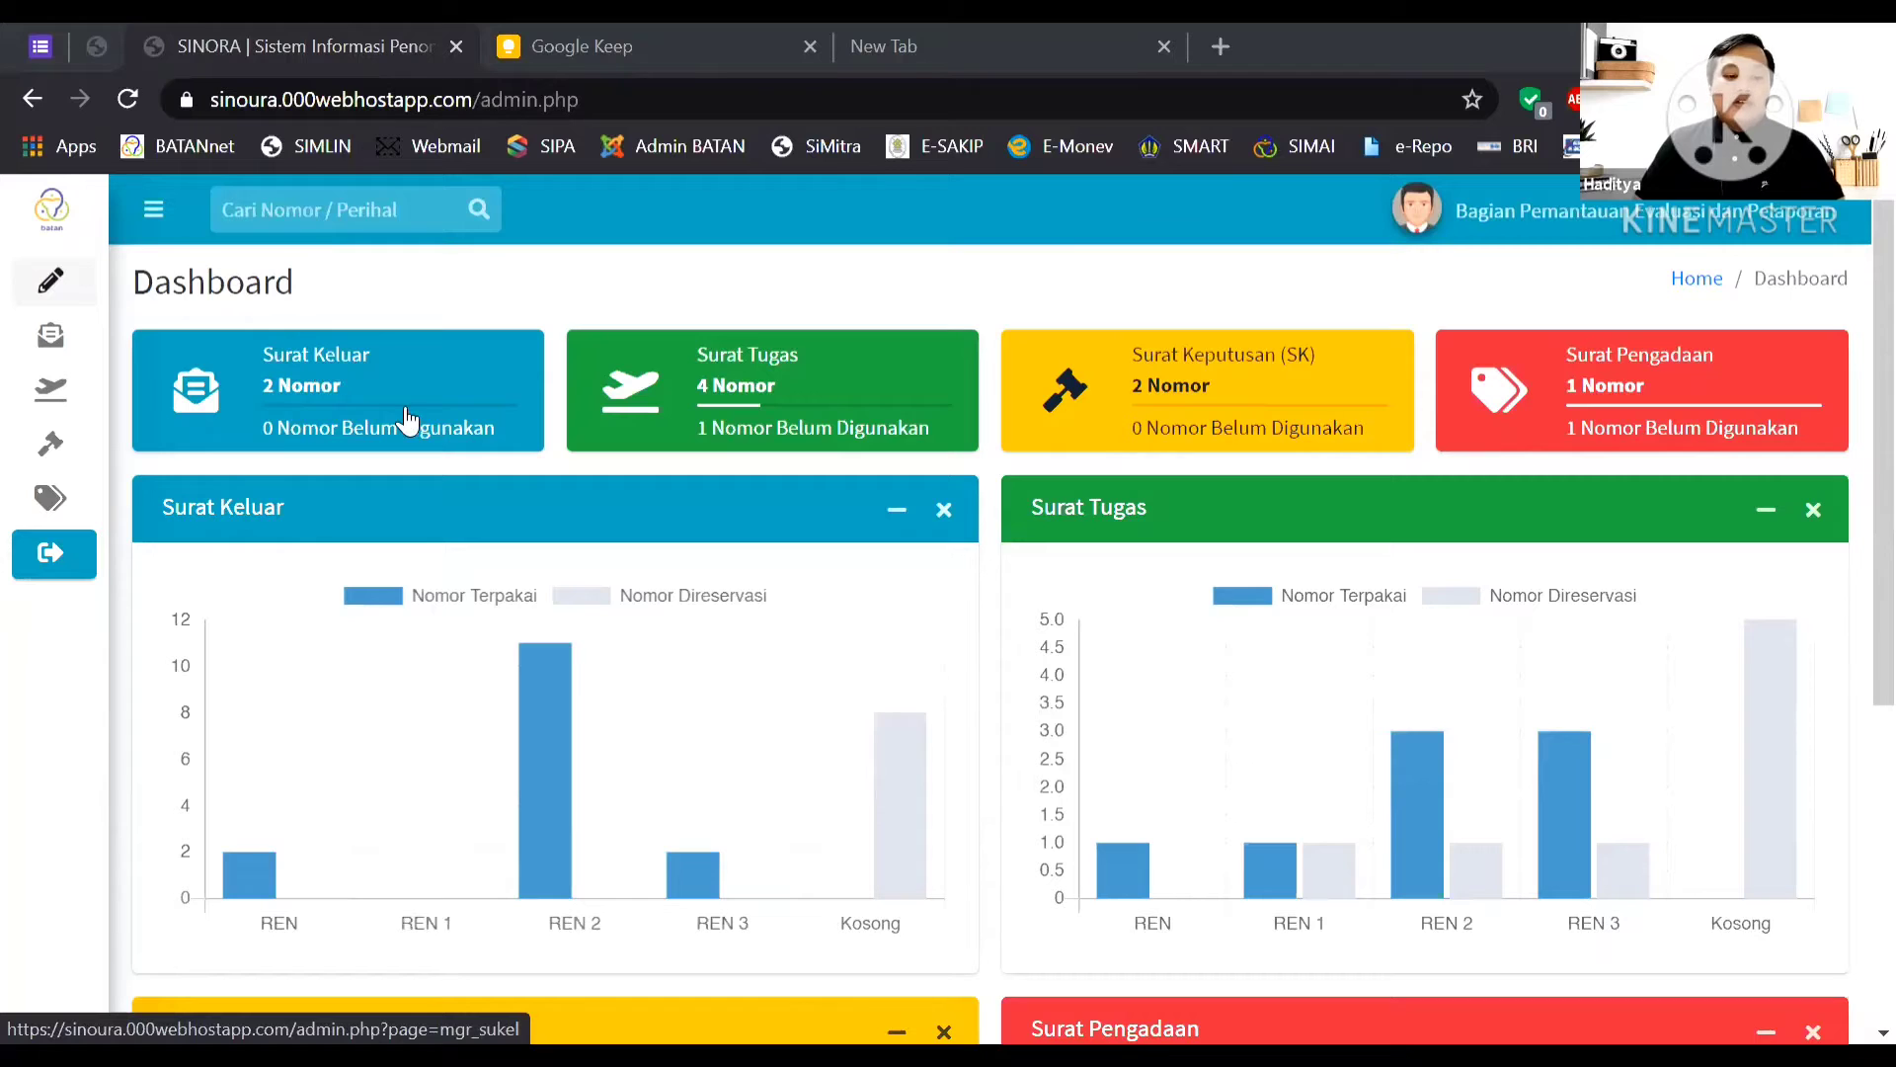
pyautogui.moveTo(62, 309)
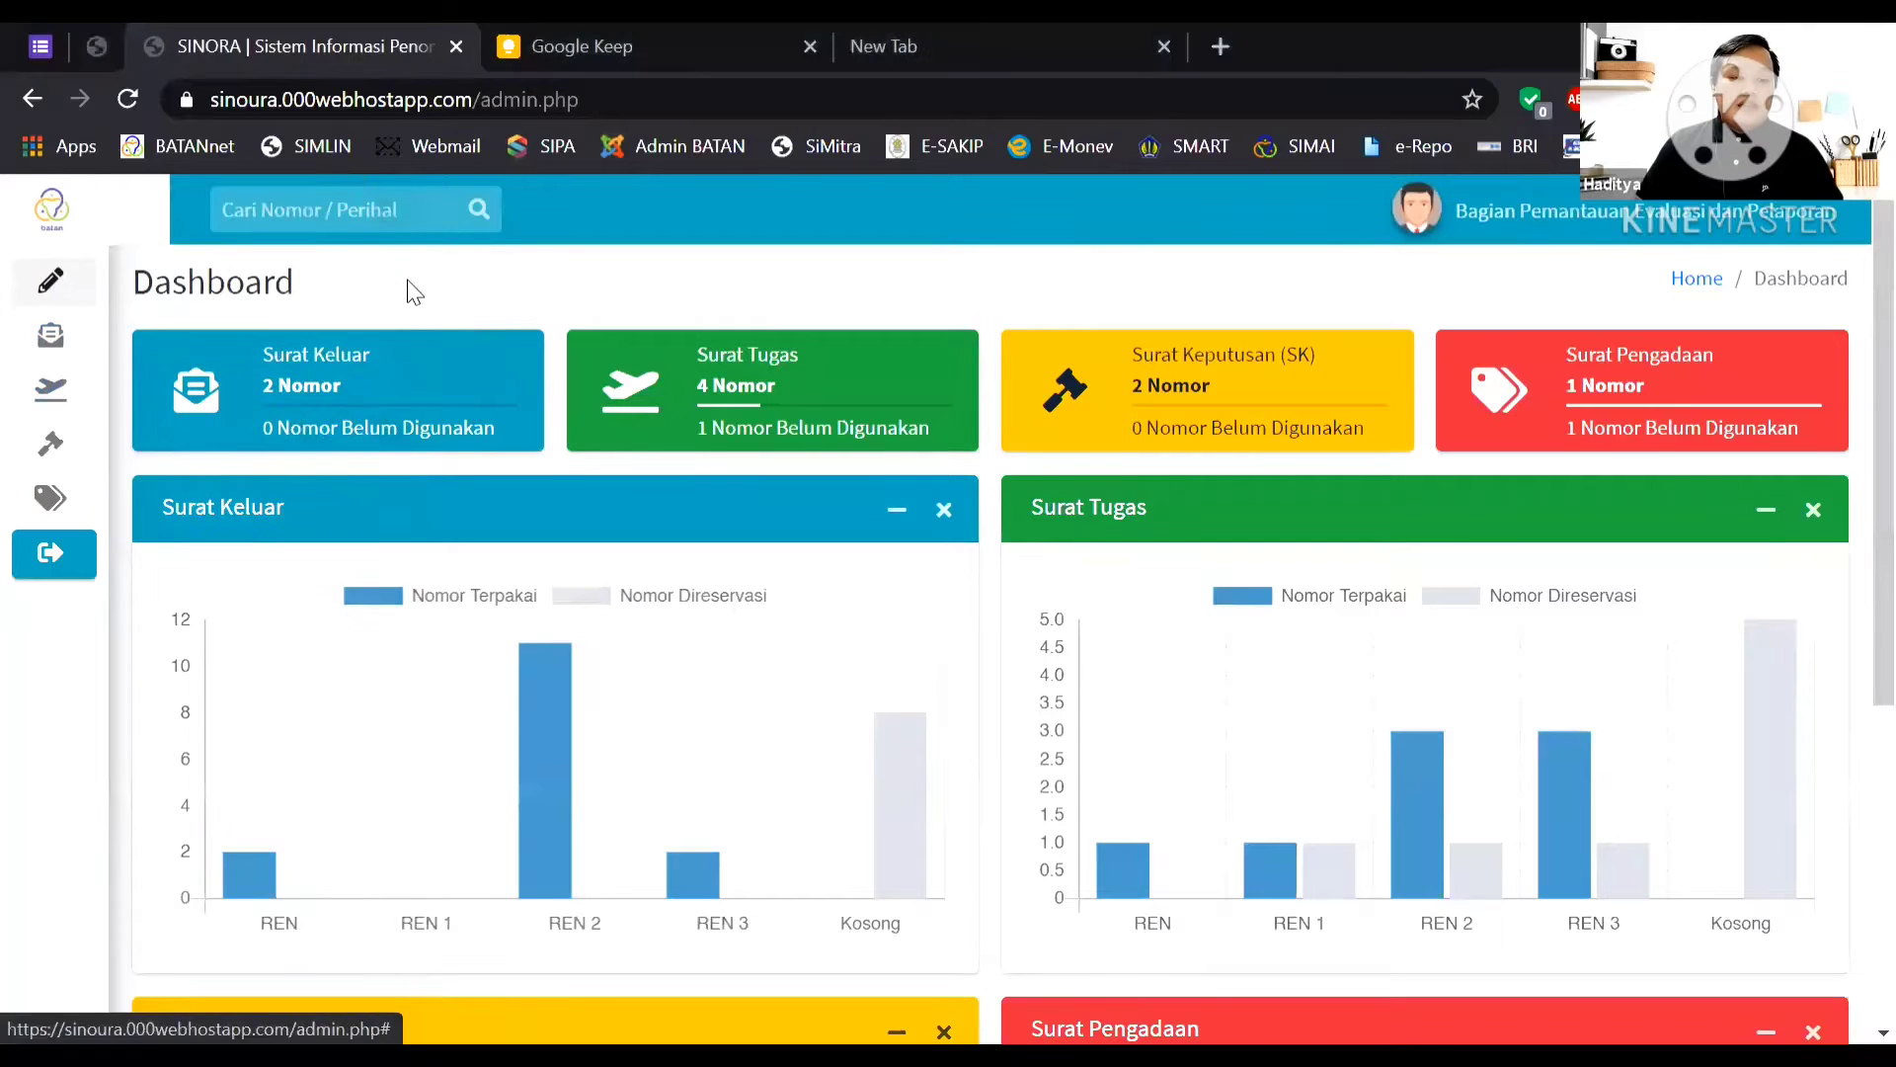
pyautogui.click(364, 208)
pyautogui.press('Down')
pyautogui.press('Up')
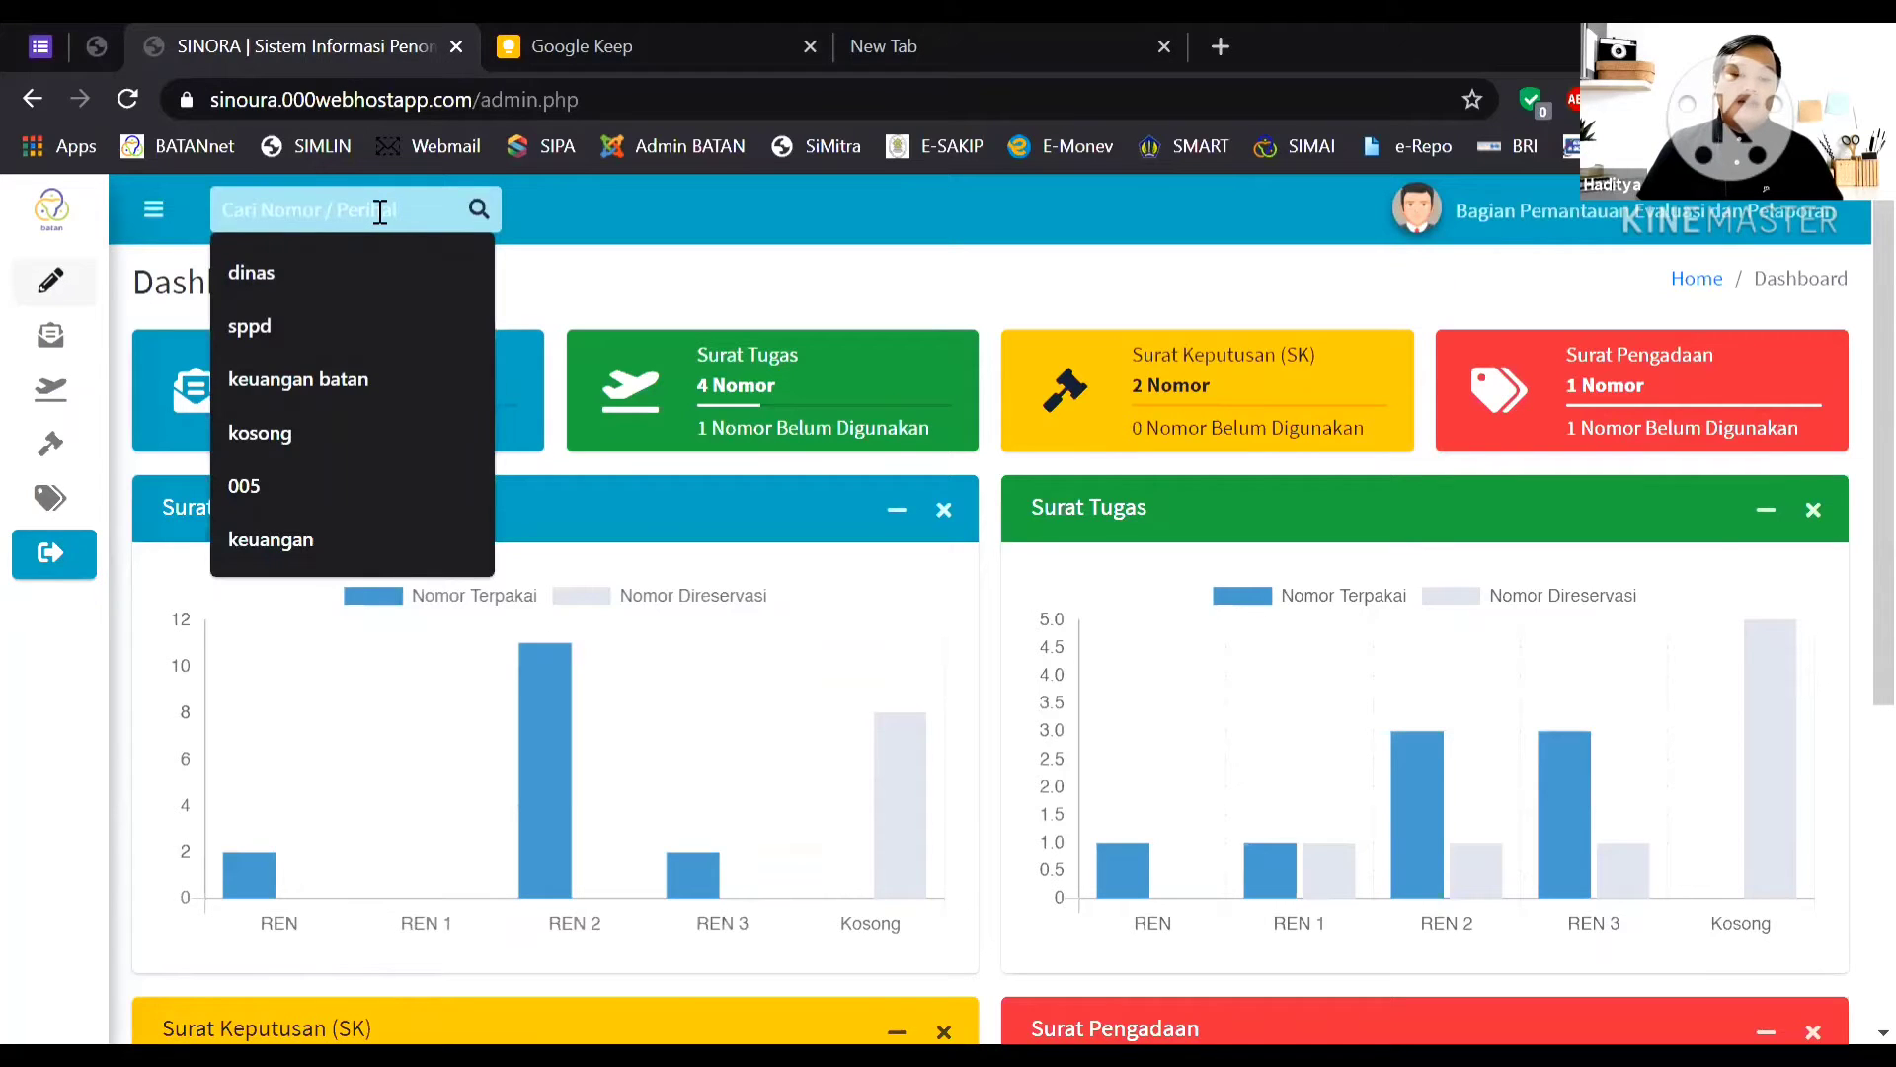
pyautogui.click(543, 200)
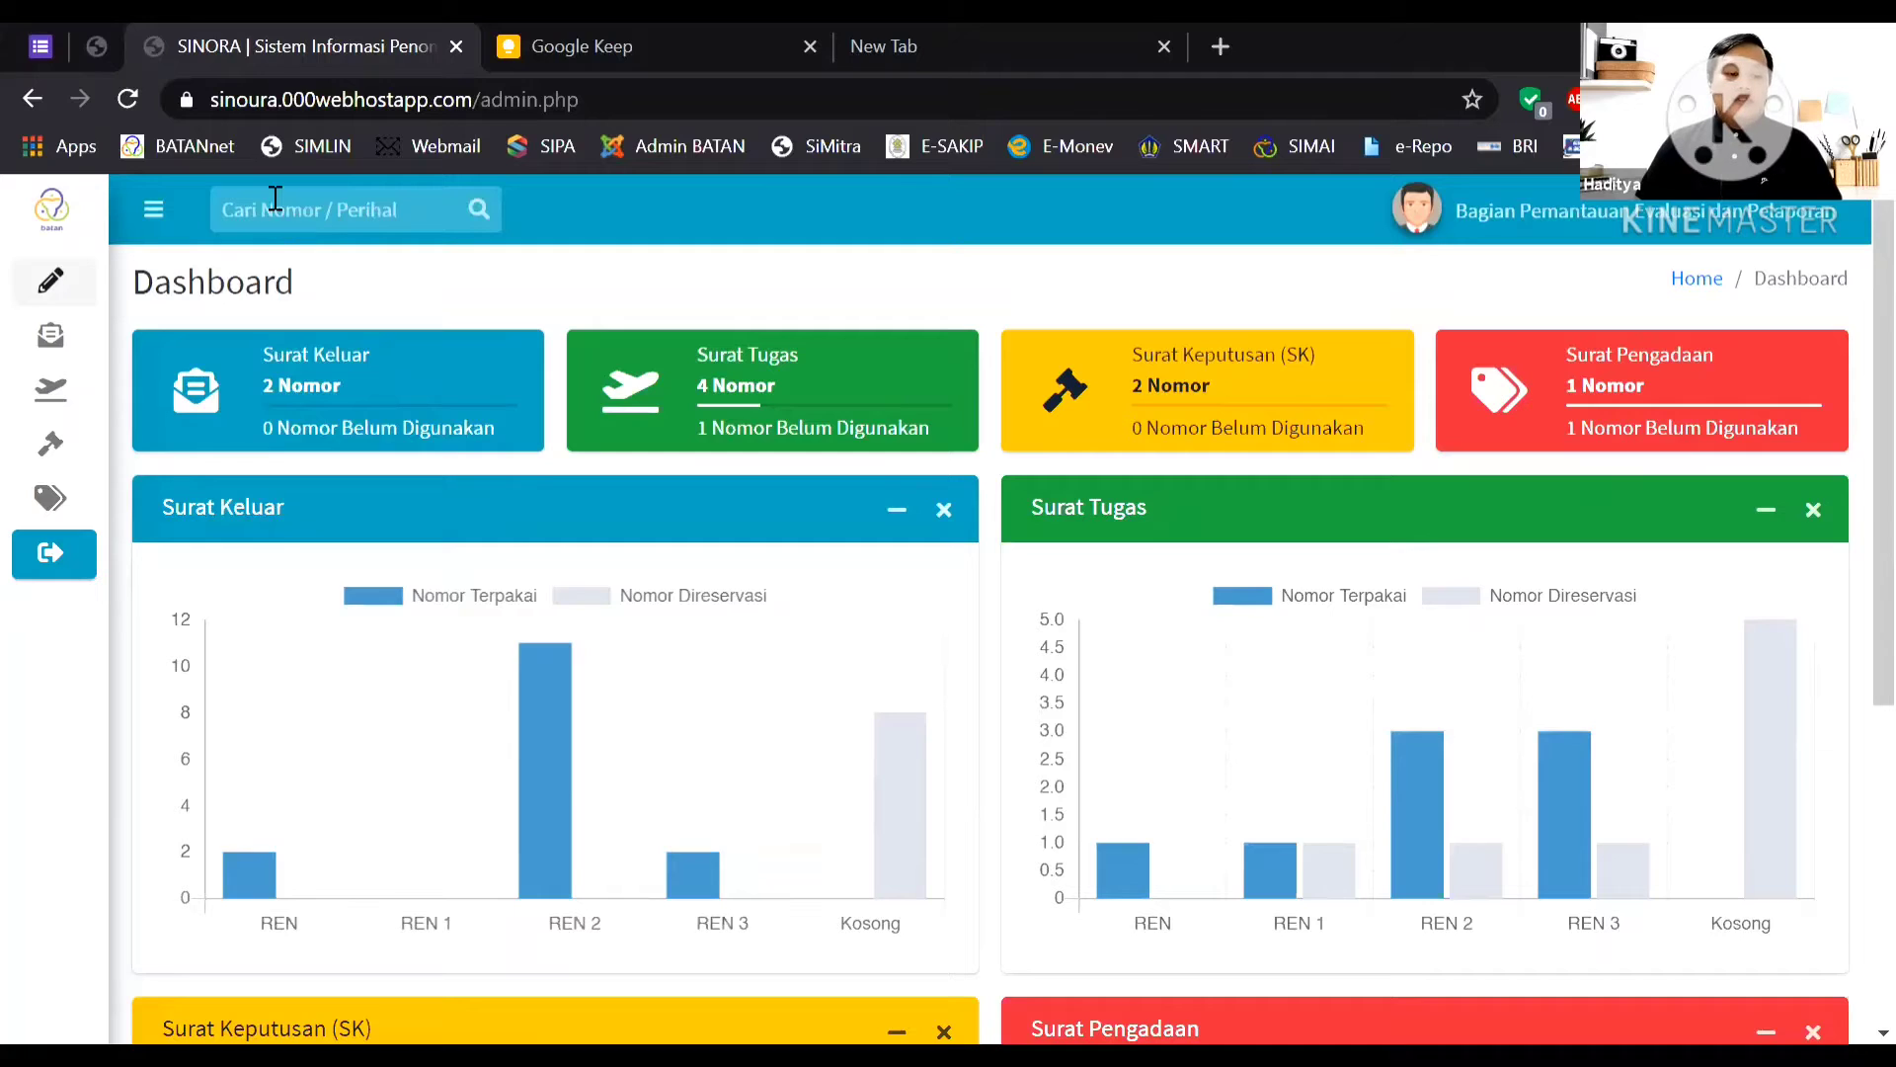
# Search the letters for "dinas" and review the number, subject and letter type of the first match.
pyautogui.click(395, 210)
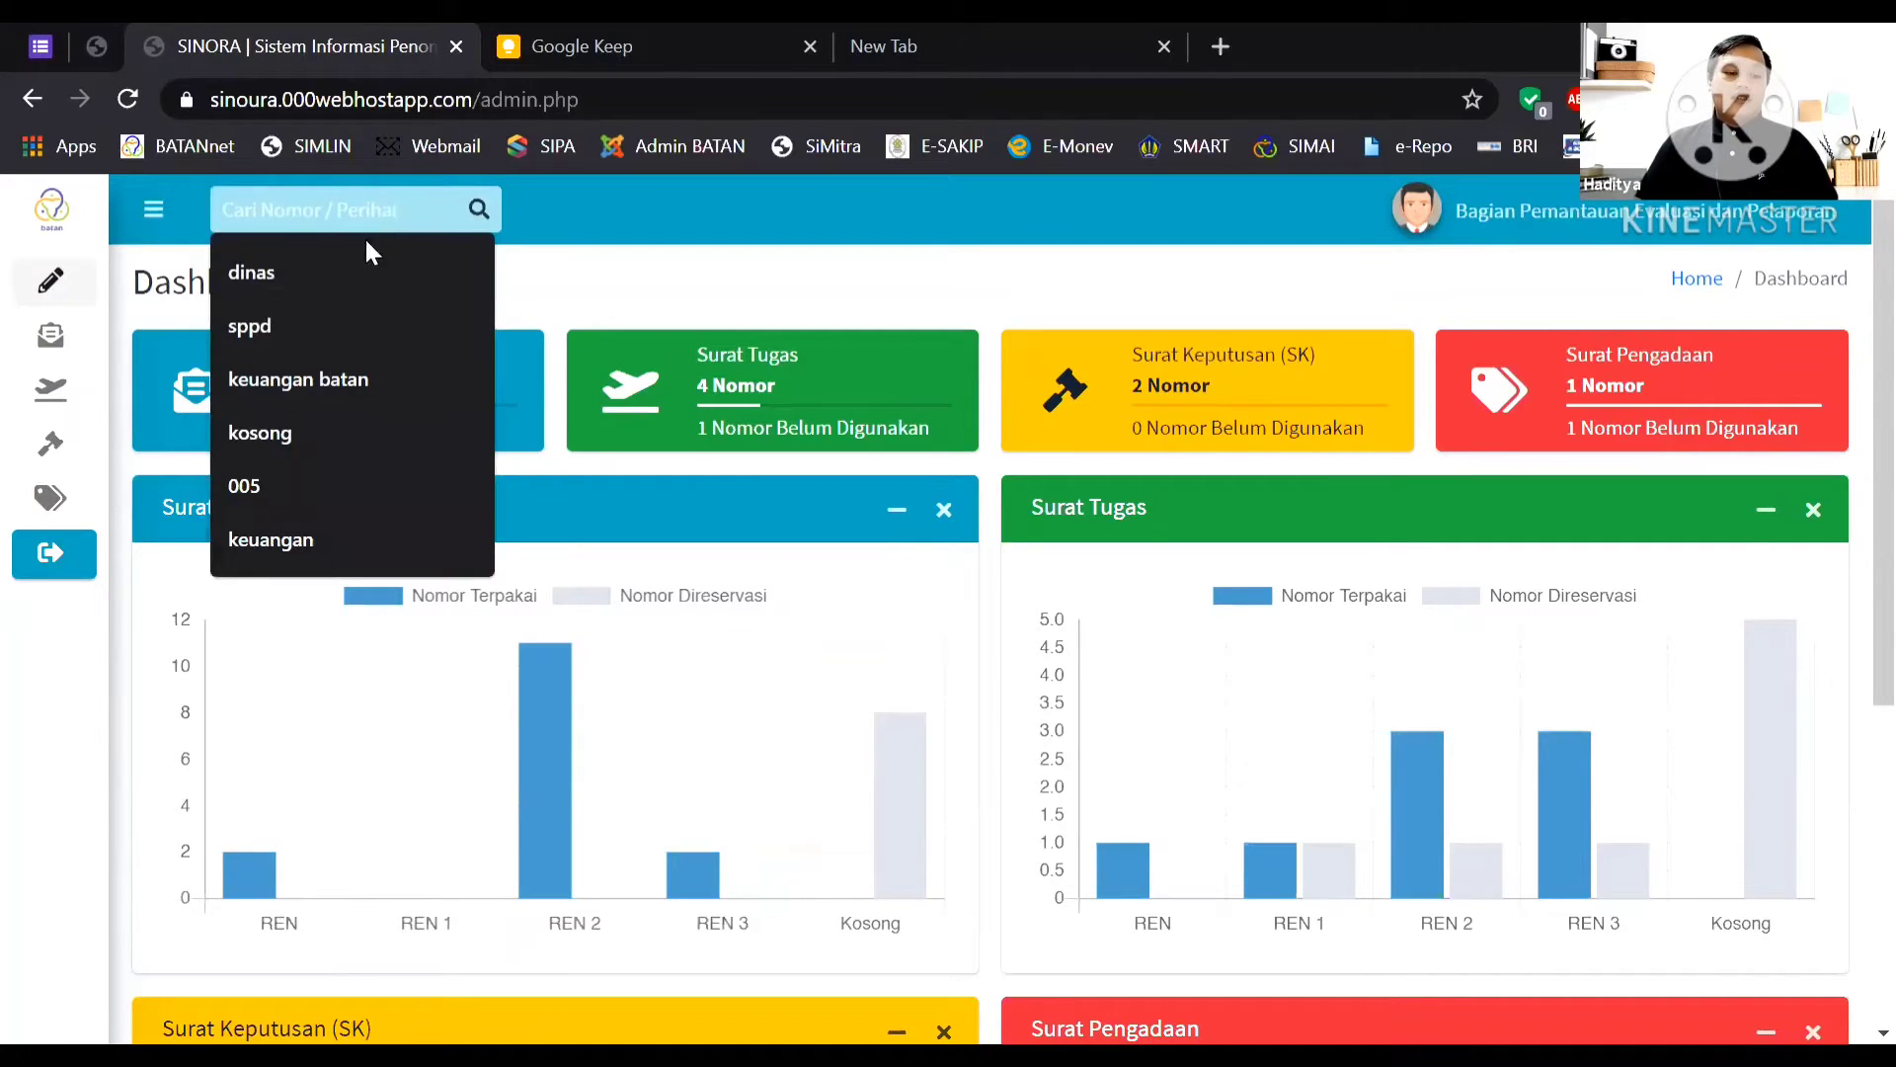
pyautogui.click(267, 275)
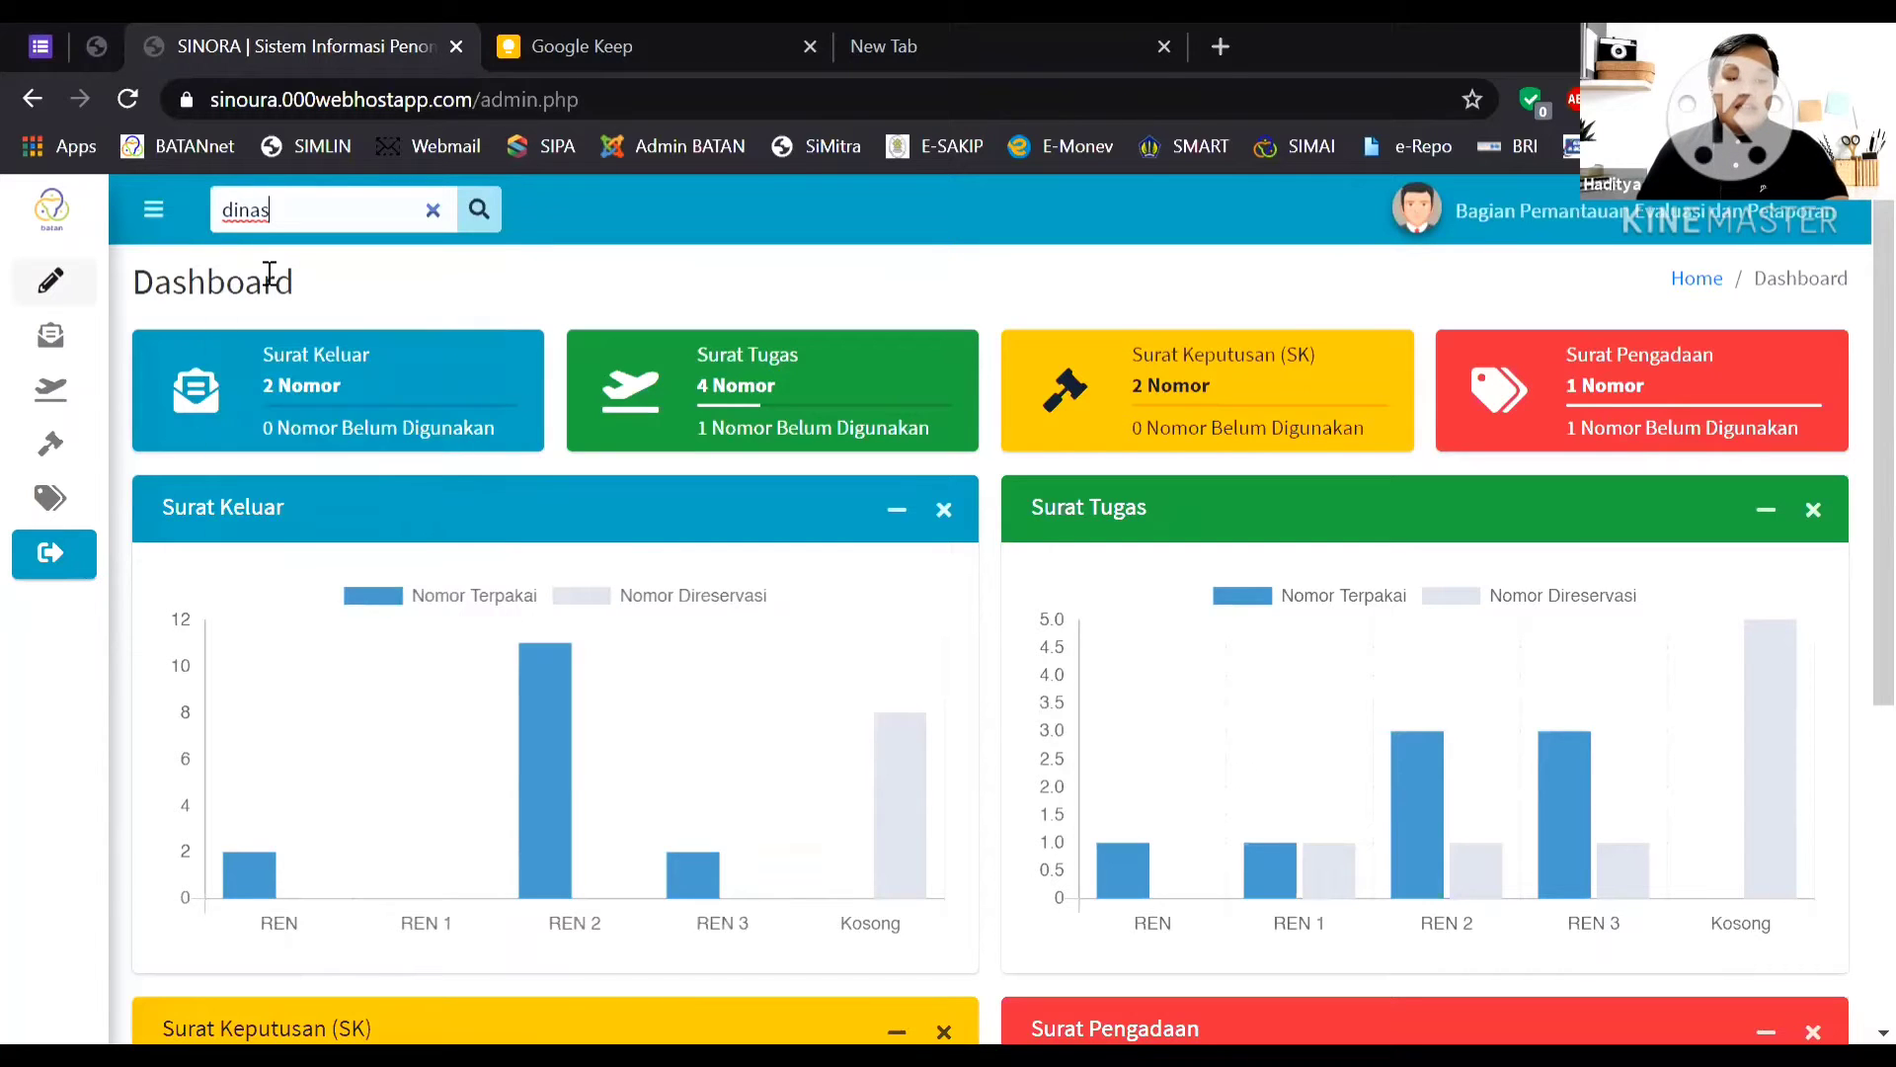
pyautogui.click(481, 210)
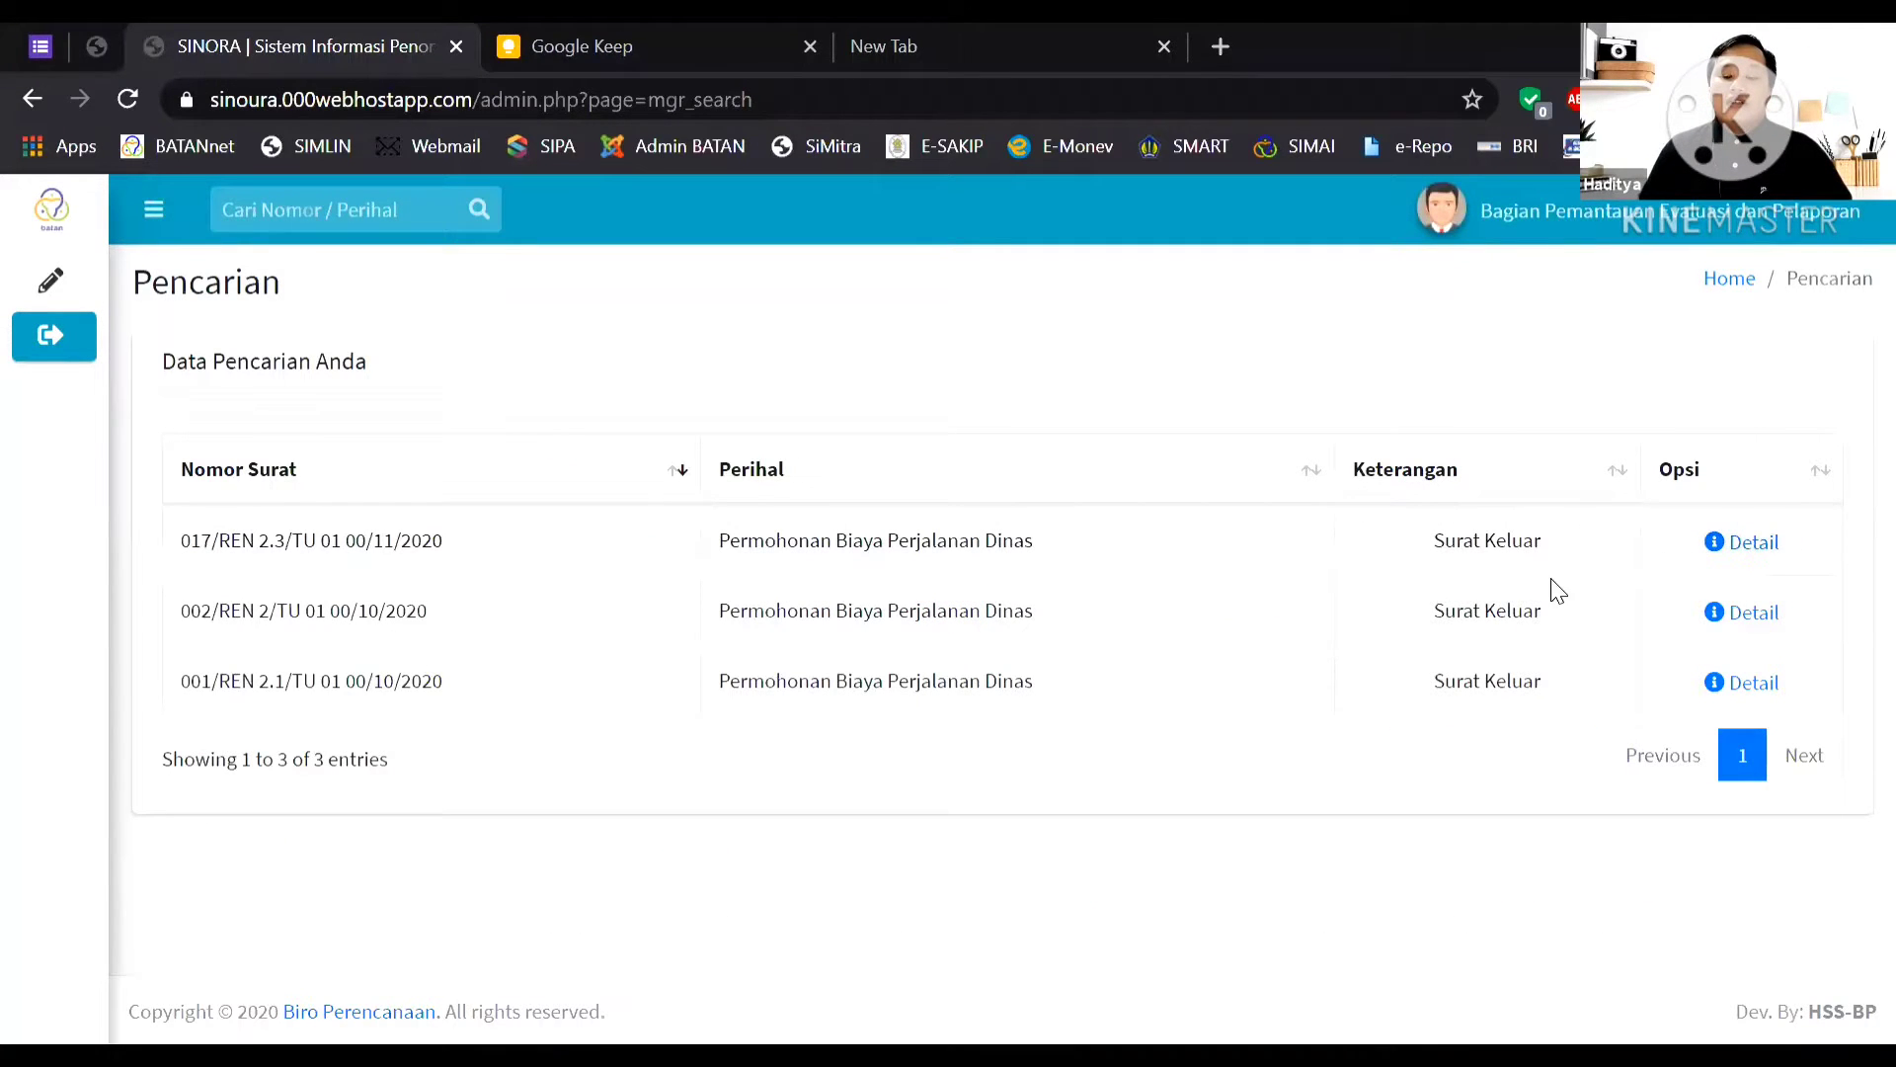
pyautogui.moveTo(201, 541); pyautogui.dragTo(394, 538)
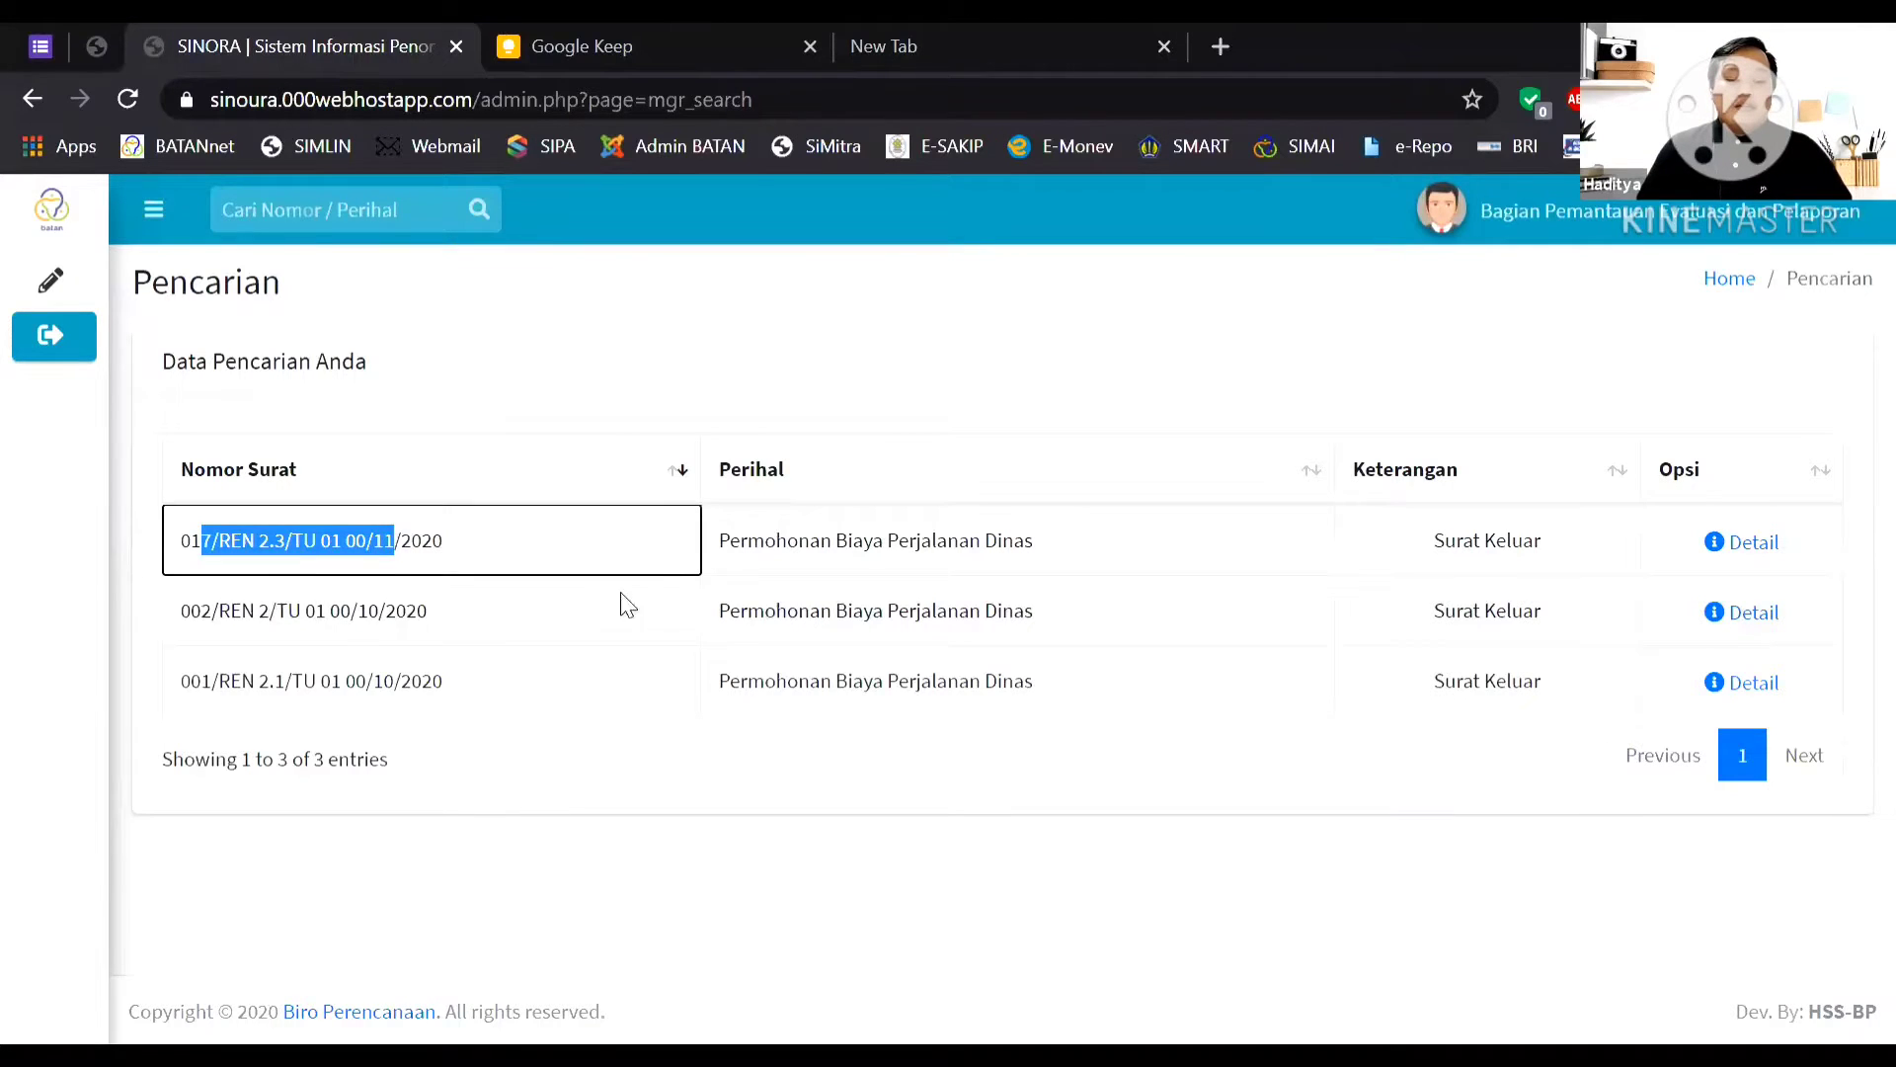
pyautogui.moveTo(820, 540); pyautogui.dragTo(923, 541)
pyautogui.moveTo(1474, 544); pyautogui.dragTo(1513, 543)
pyautogui.click(1571, 575)
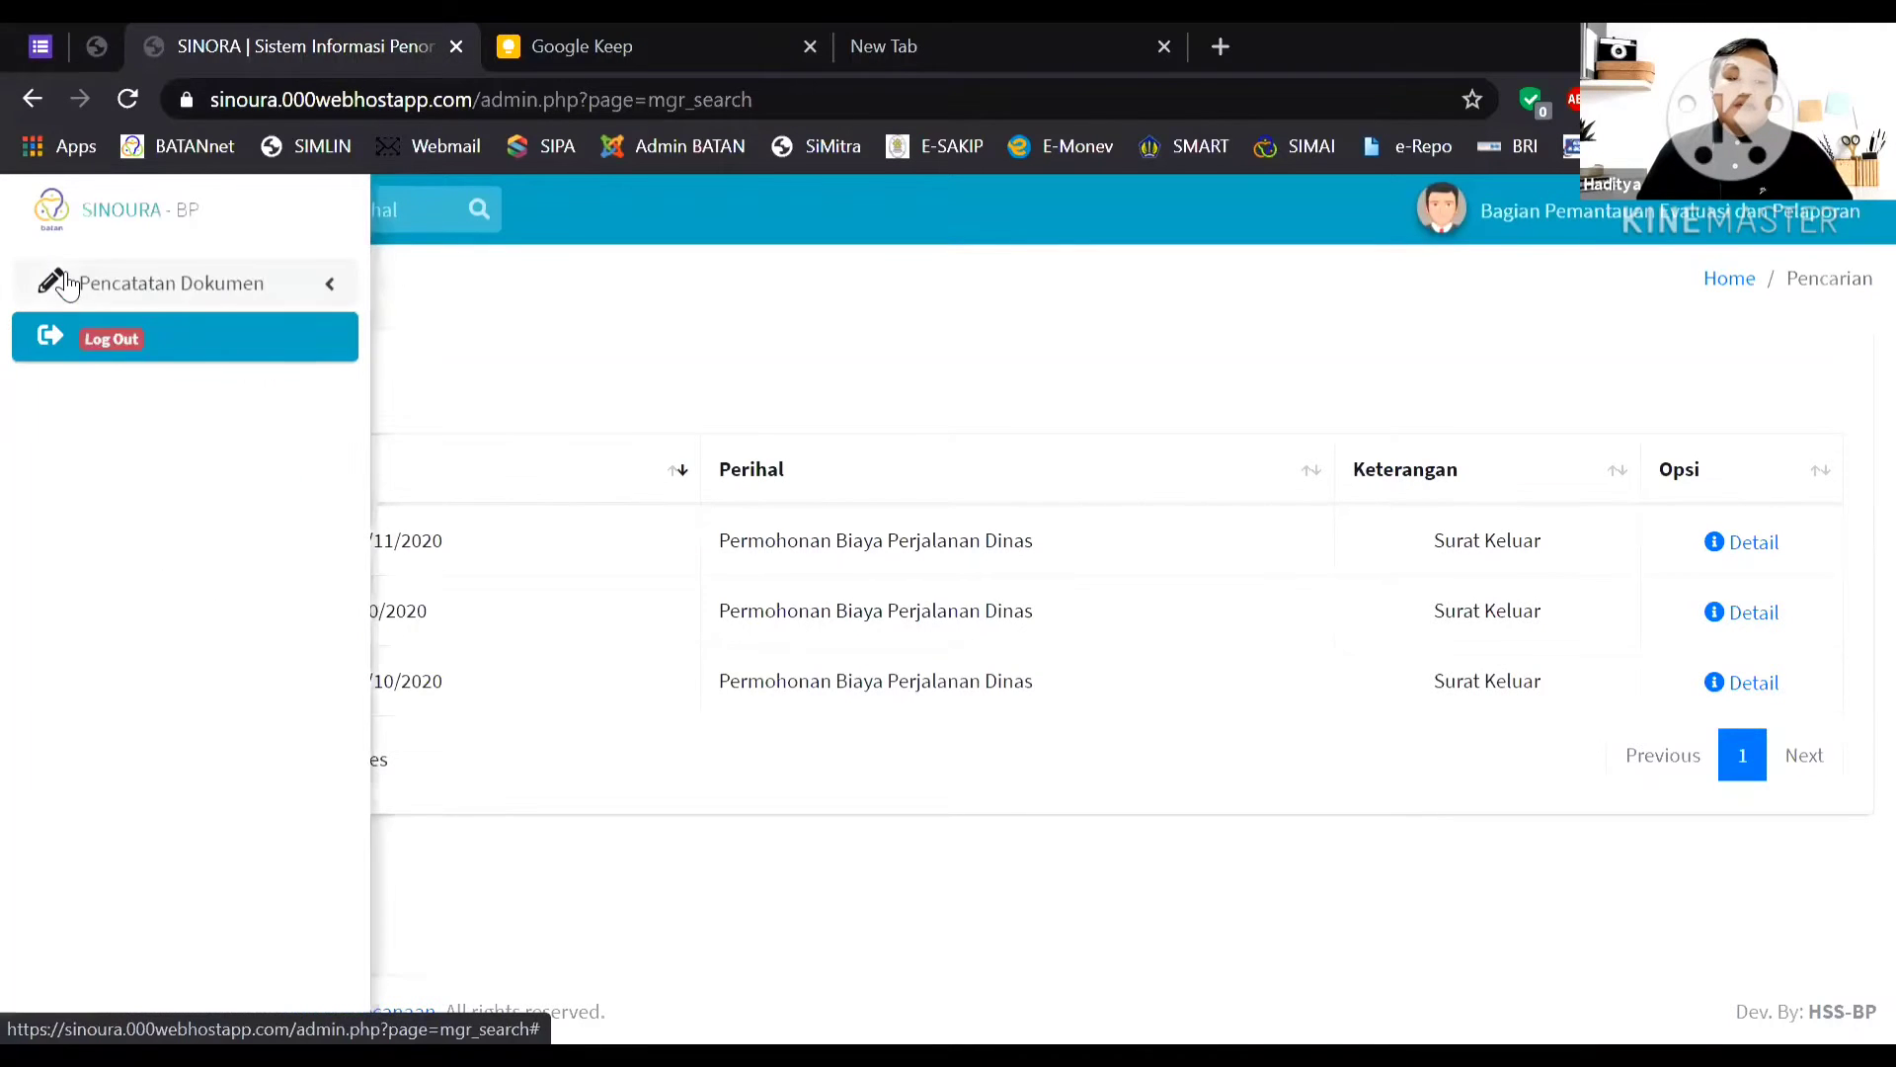
# Open the Surat Keluar records under Pencatatan Dokumen and check which division the list belongs to.
pyautogui.click(191, 282)
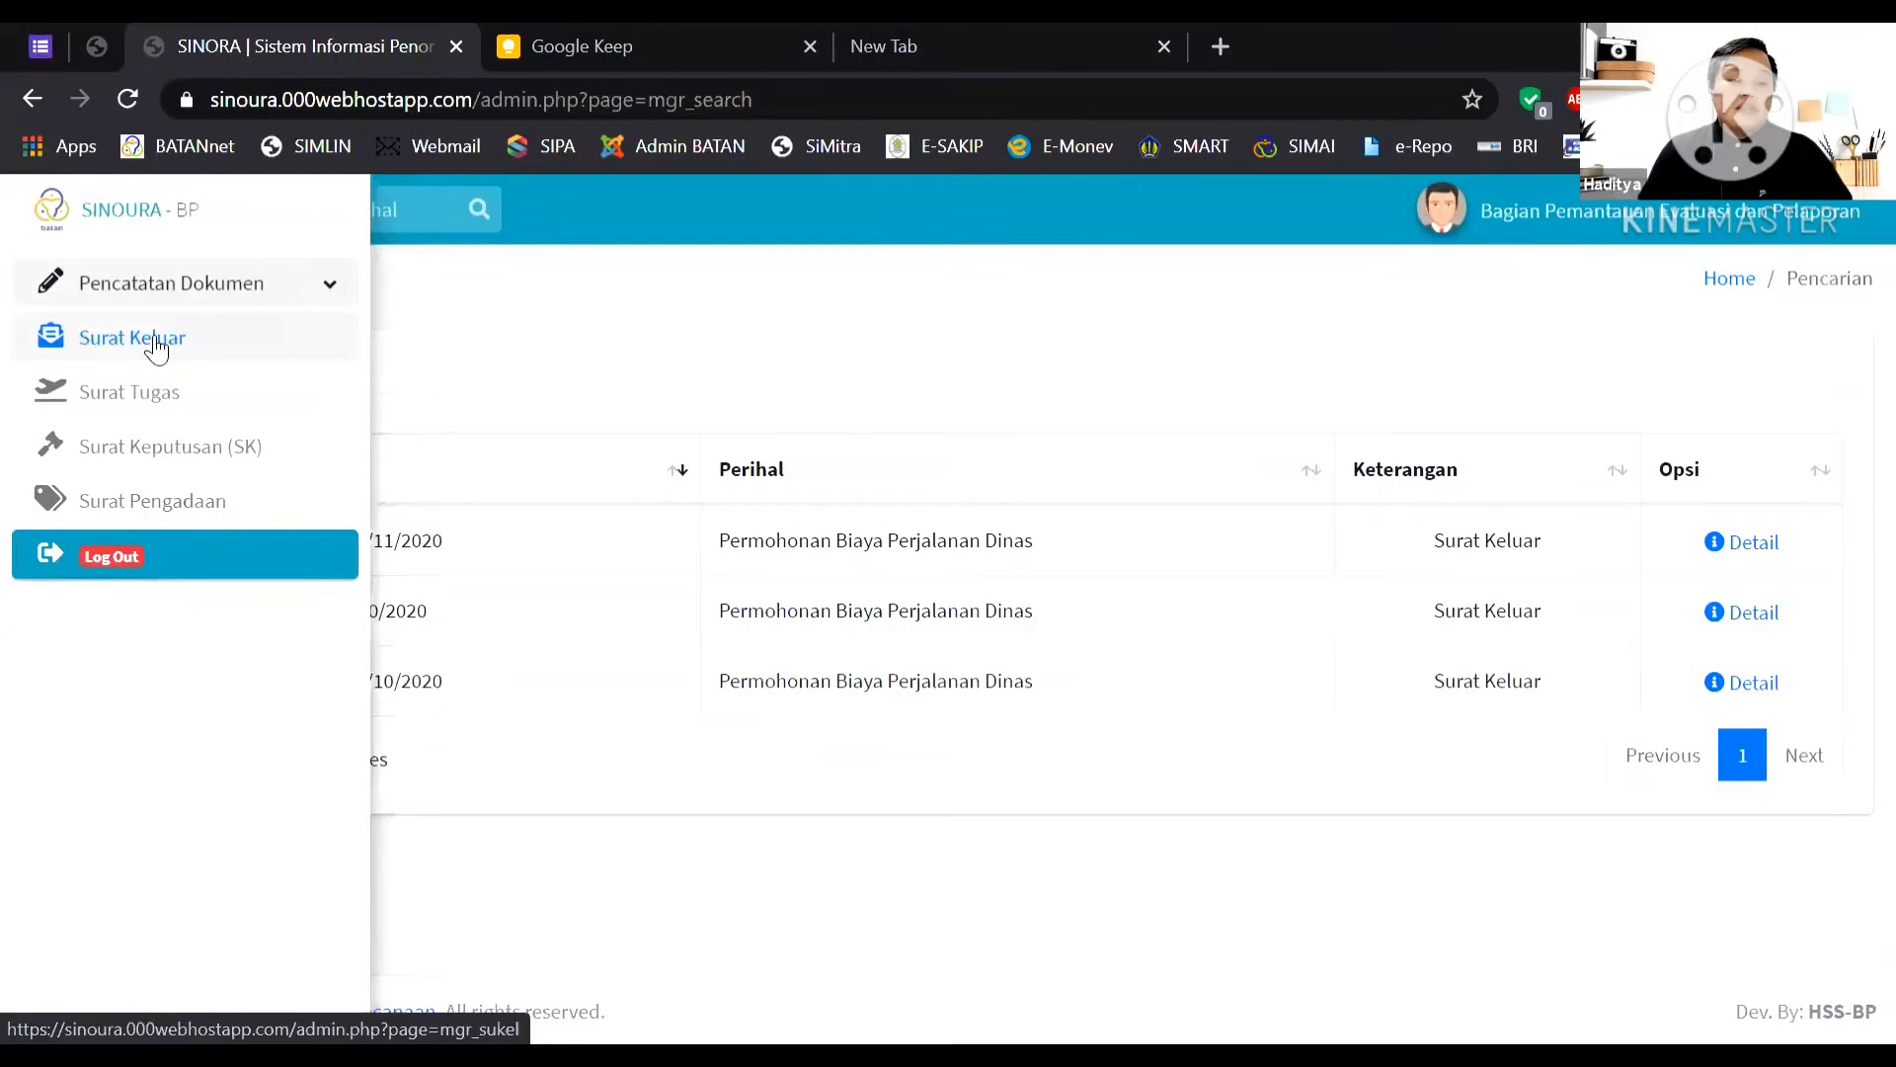
pyautogui.click(155, 343)
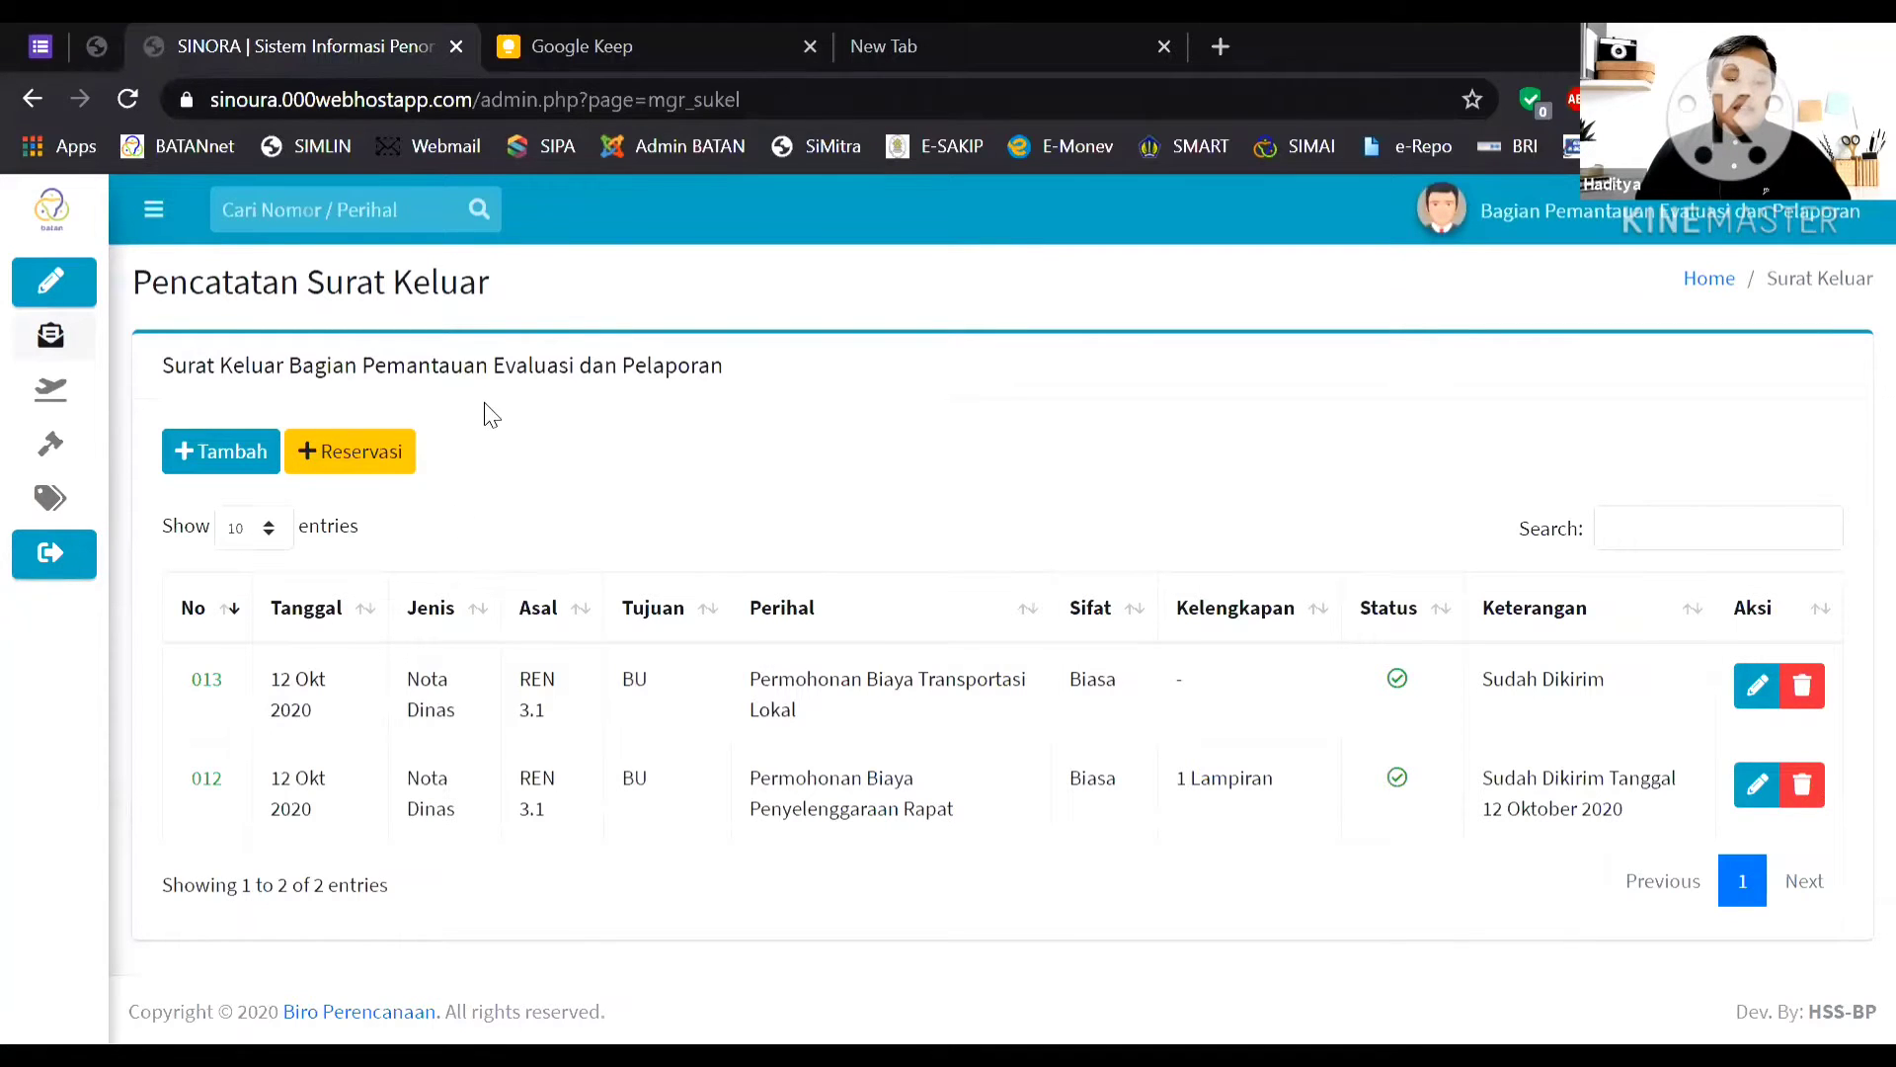
pyautogui.moveTo(190, 368); pyautogui.dragTo(729, 370)
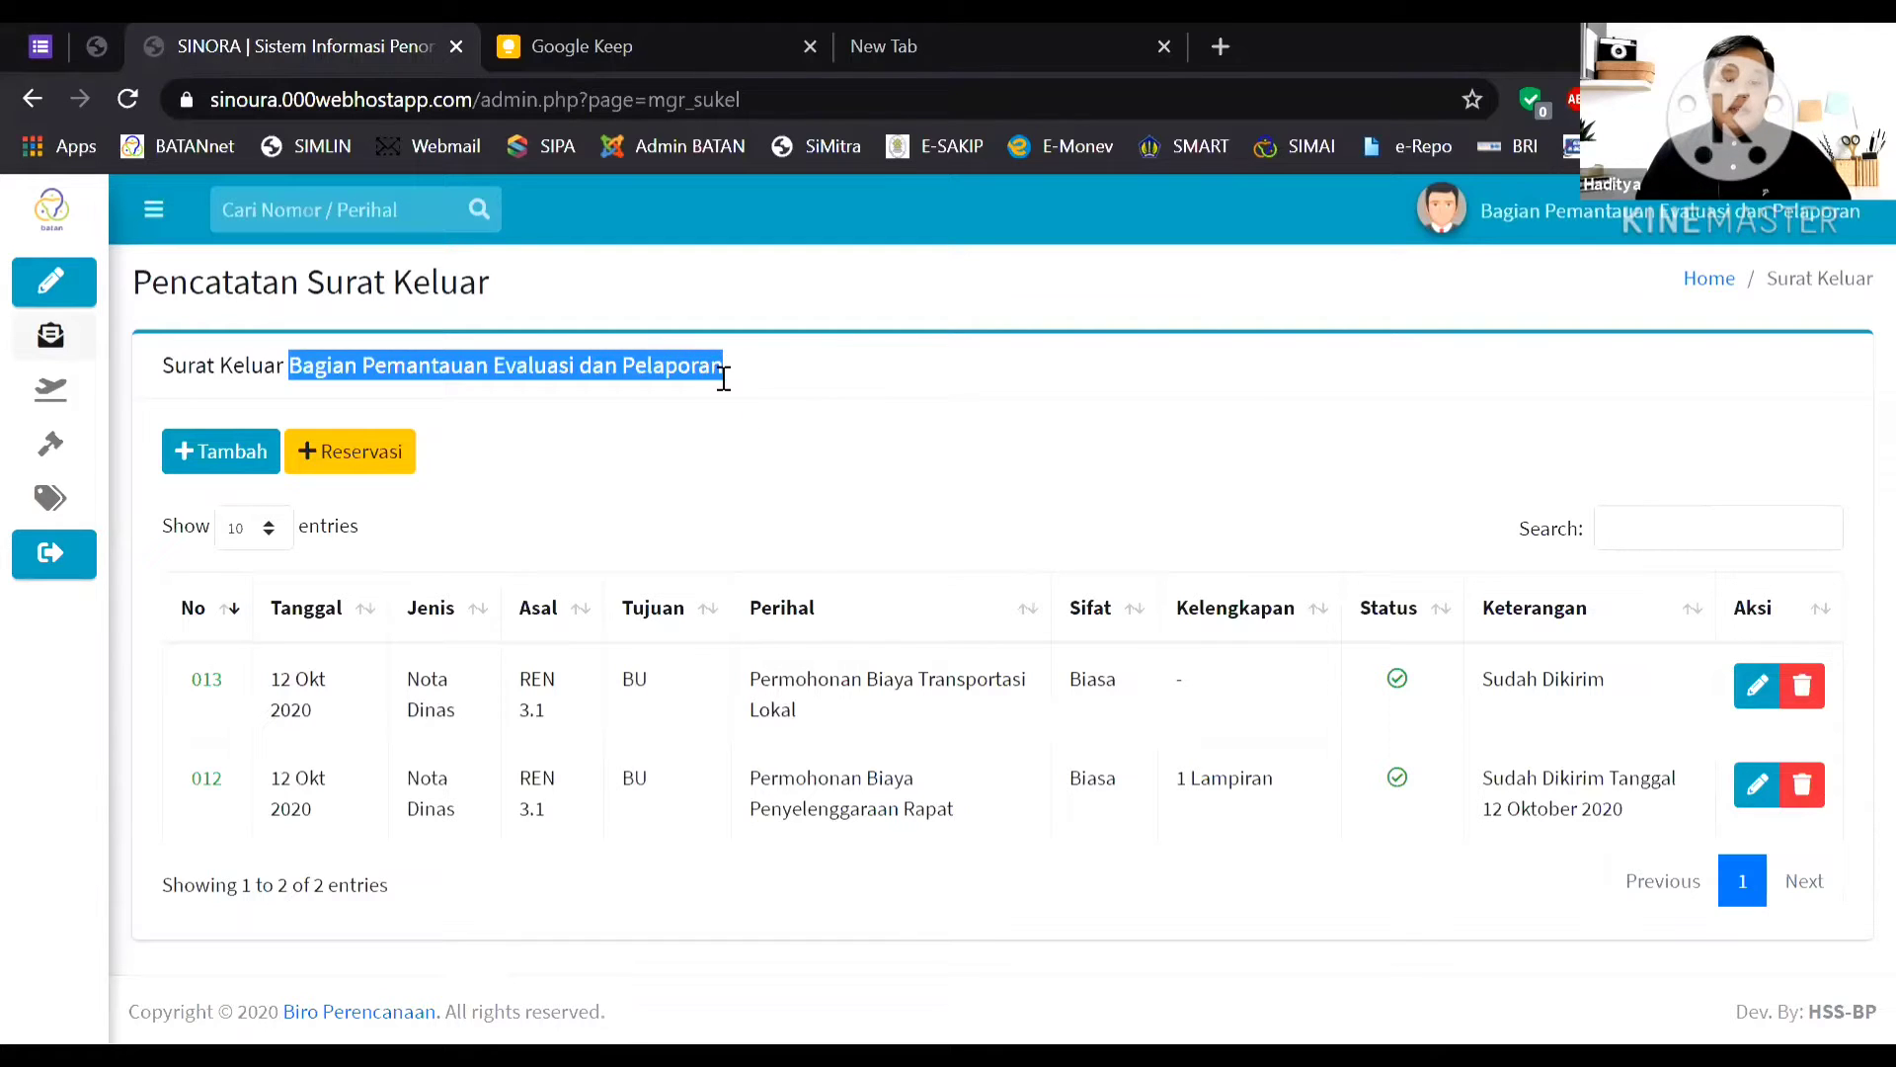
pyautogui.click(746, 381)
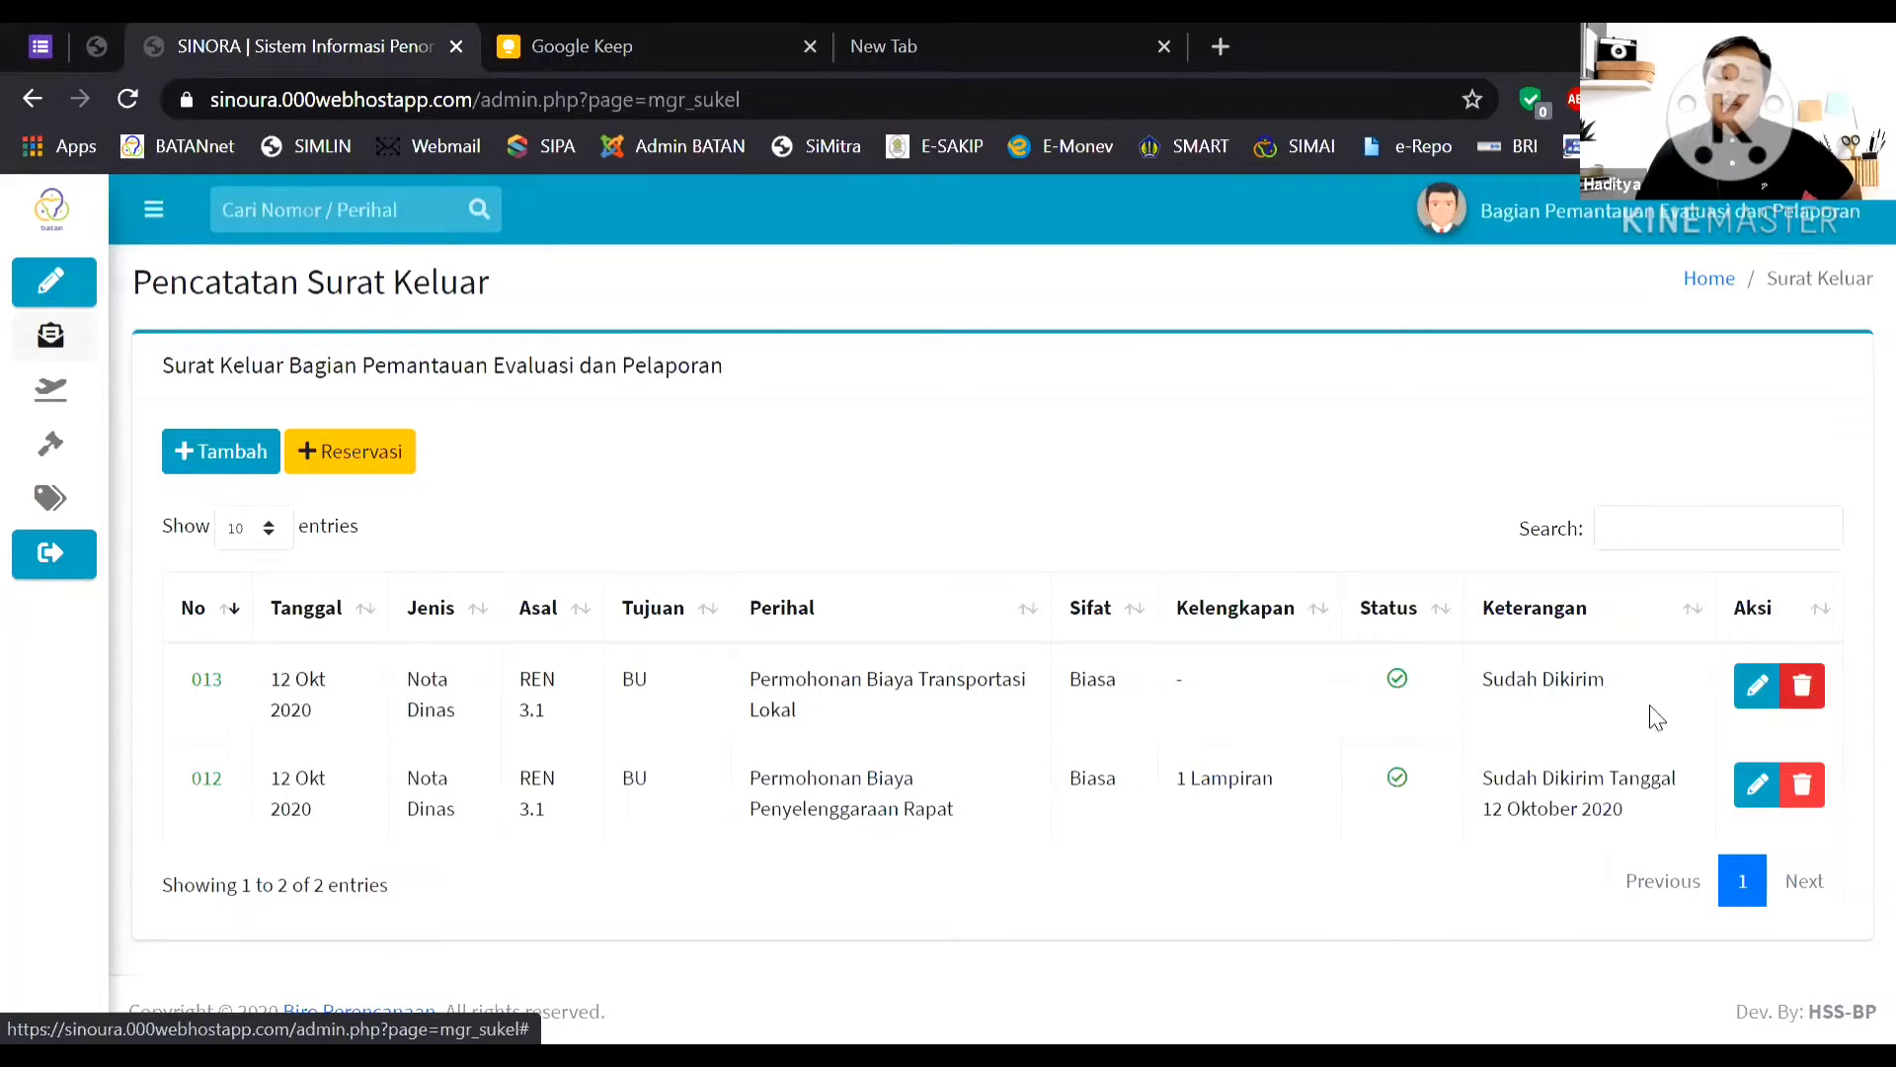
# View the full letter number of outgoing letter 013 and close its pop-up.
pyautogui.click(208, 684)
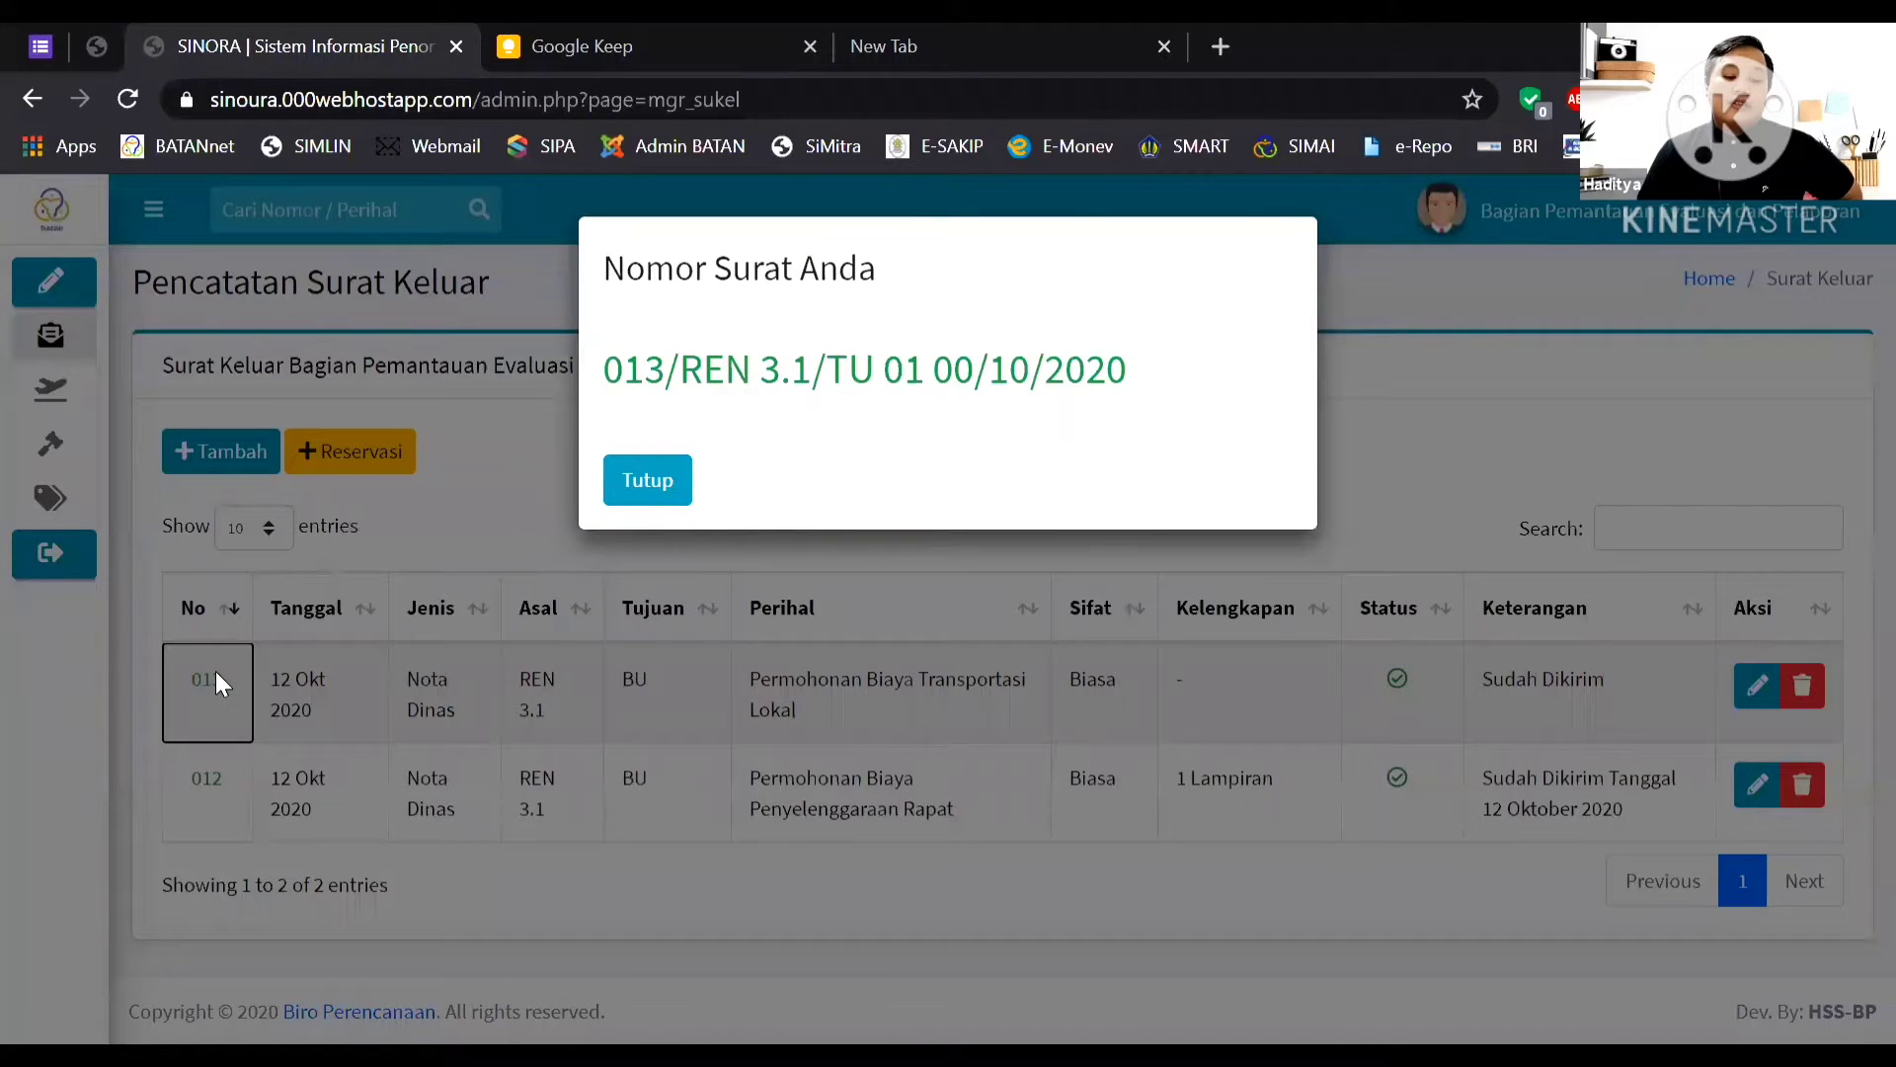
pyautogui.moveTo(643, 370); pyautogui.dragTo(1123, 374)
pyautogui.click(667, 480)
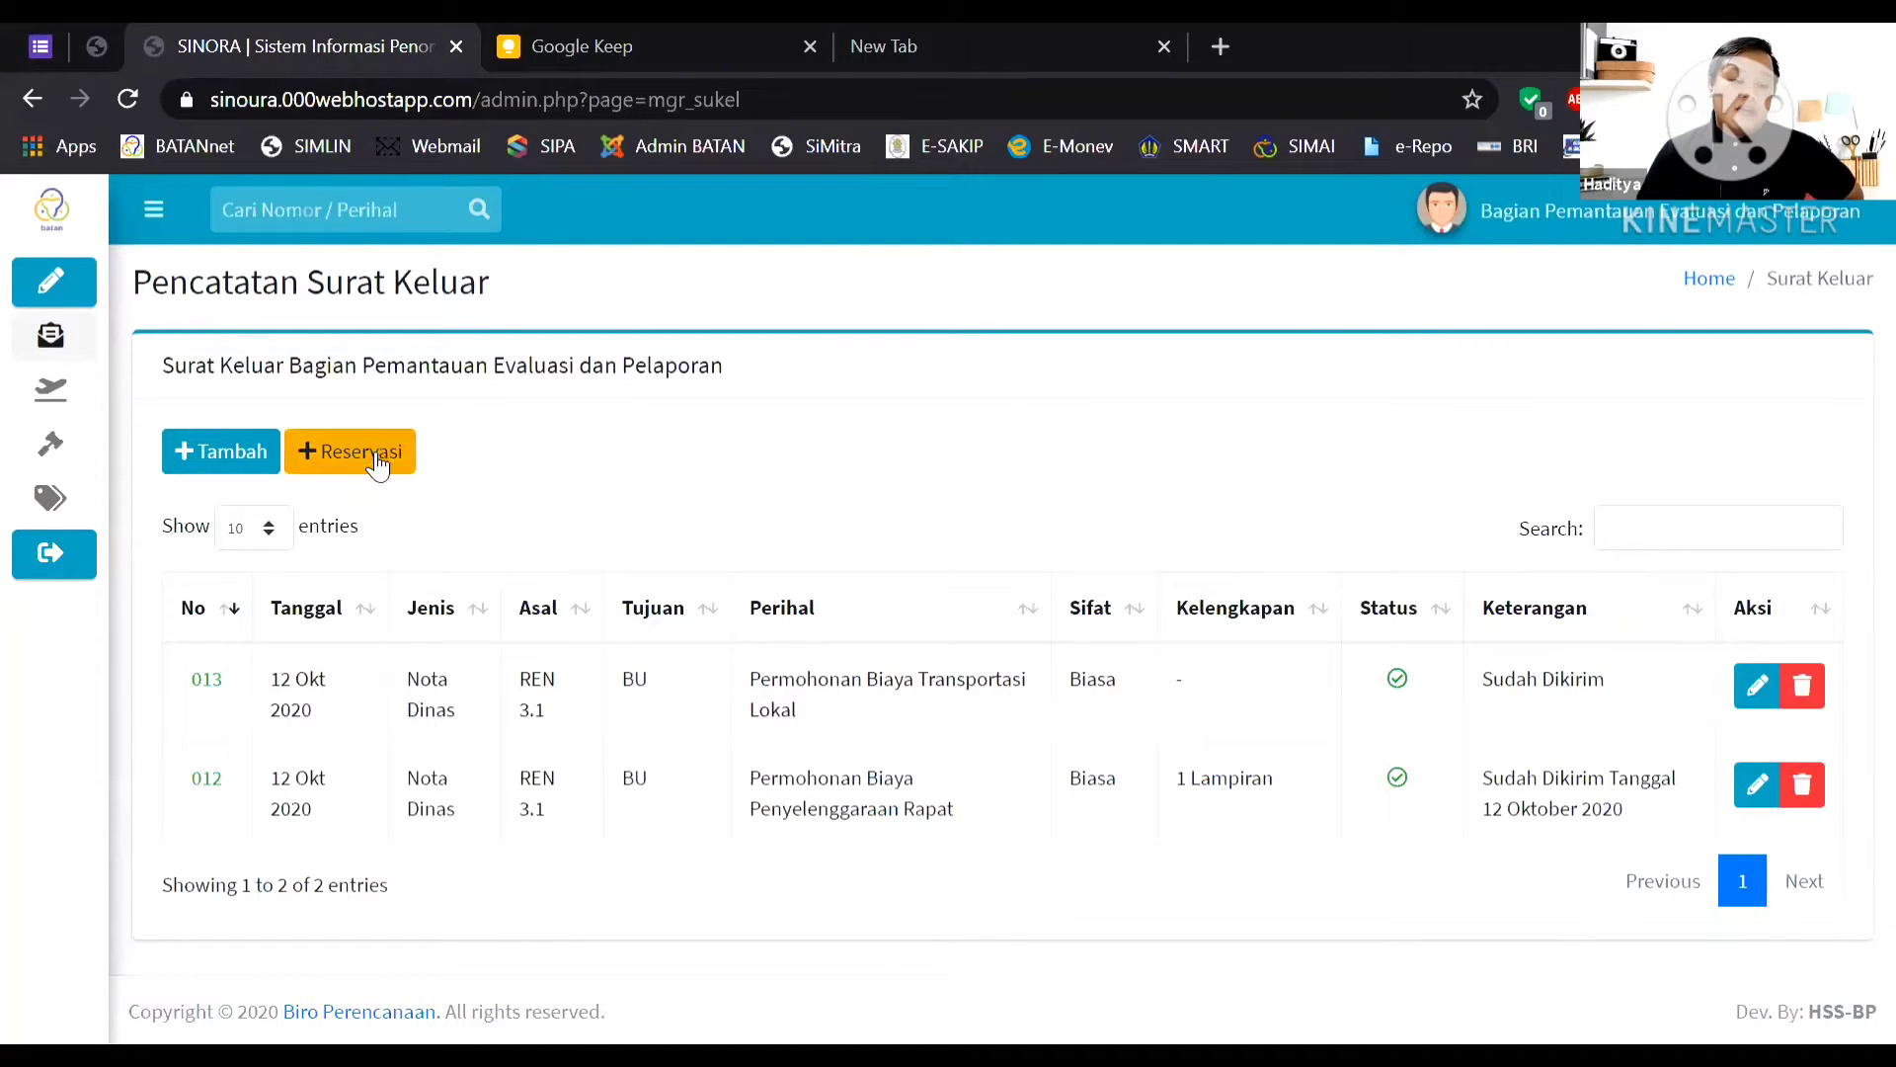
# Start a new outgoing letter number with Jenis Nota Dinas and Asal Subbagian Pemantauan & Evaluasi I (REN 3.1).
pyautogui.click(211, 453)
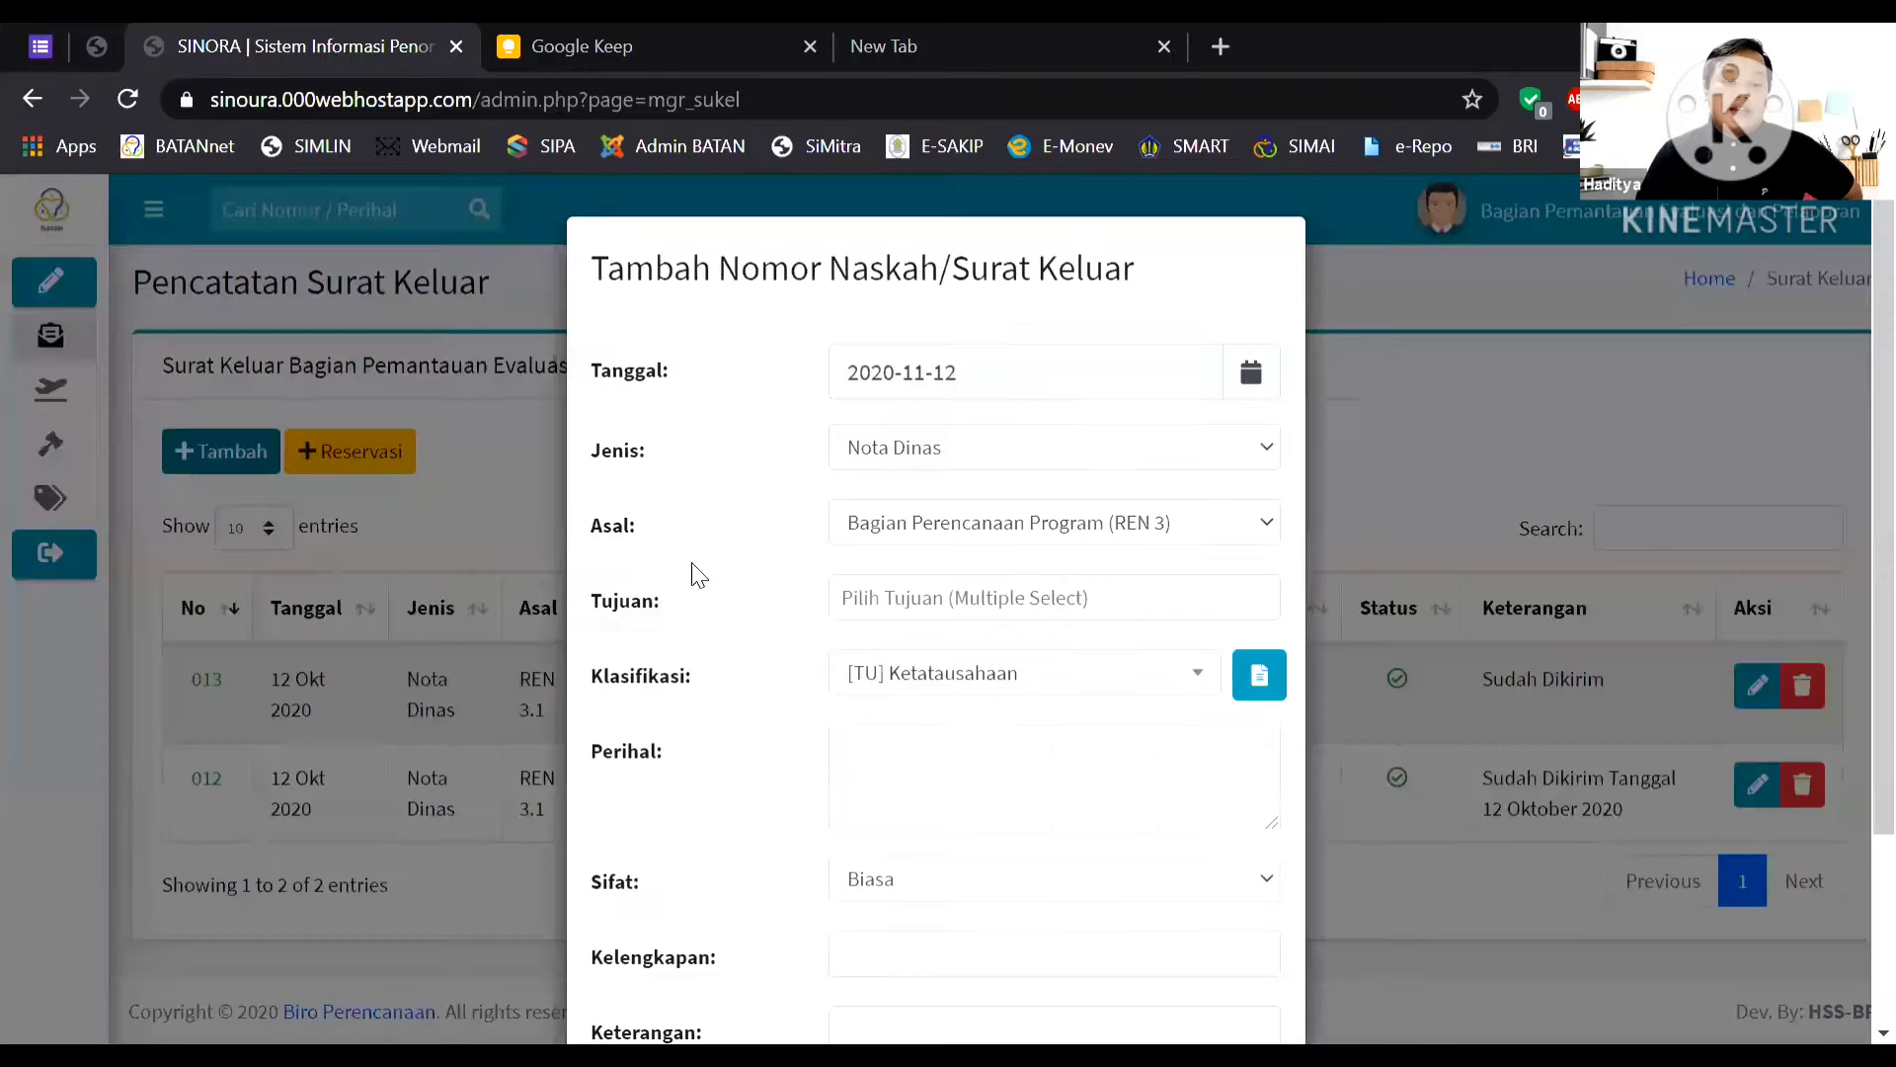
pyautogui.scroll(-3, 885, 550)
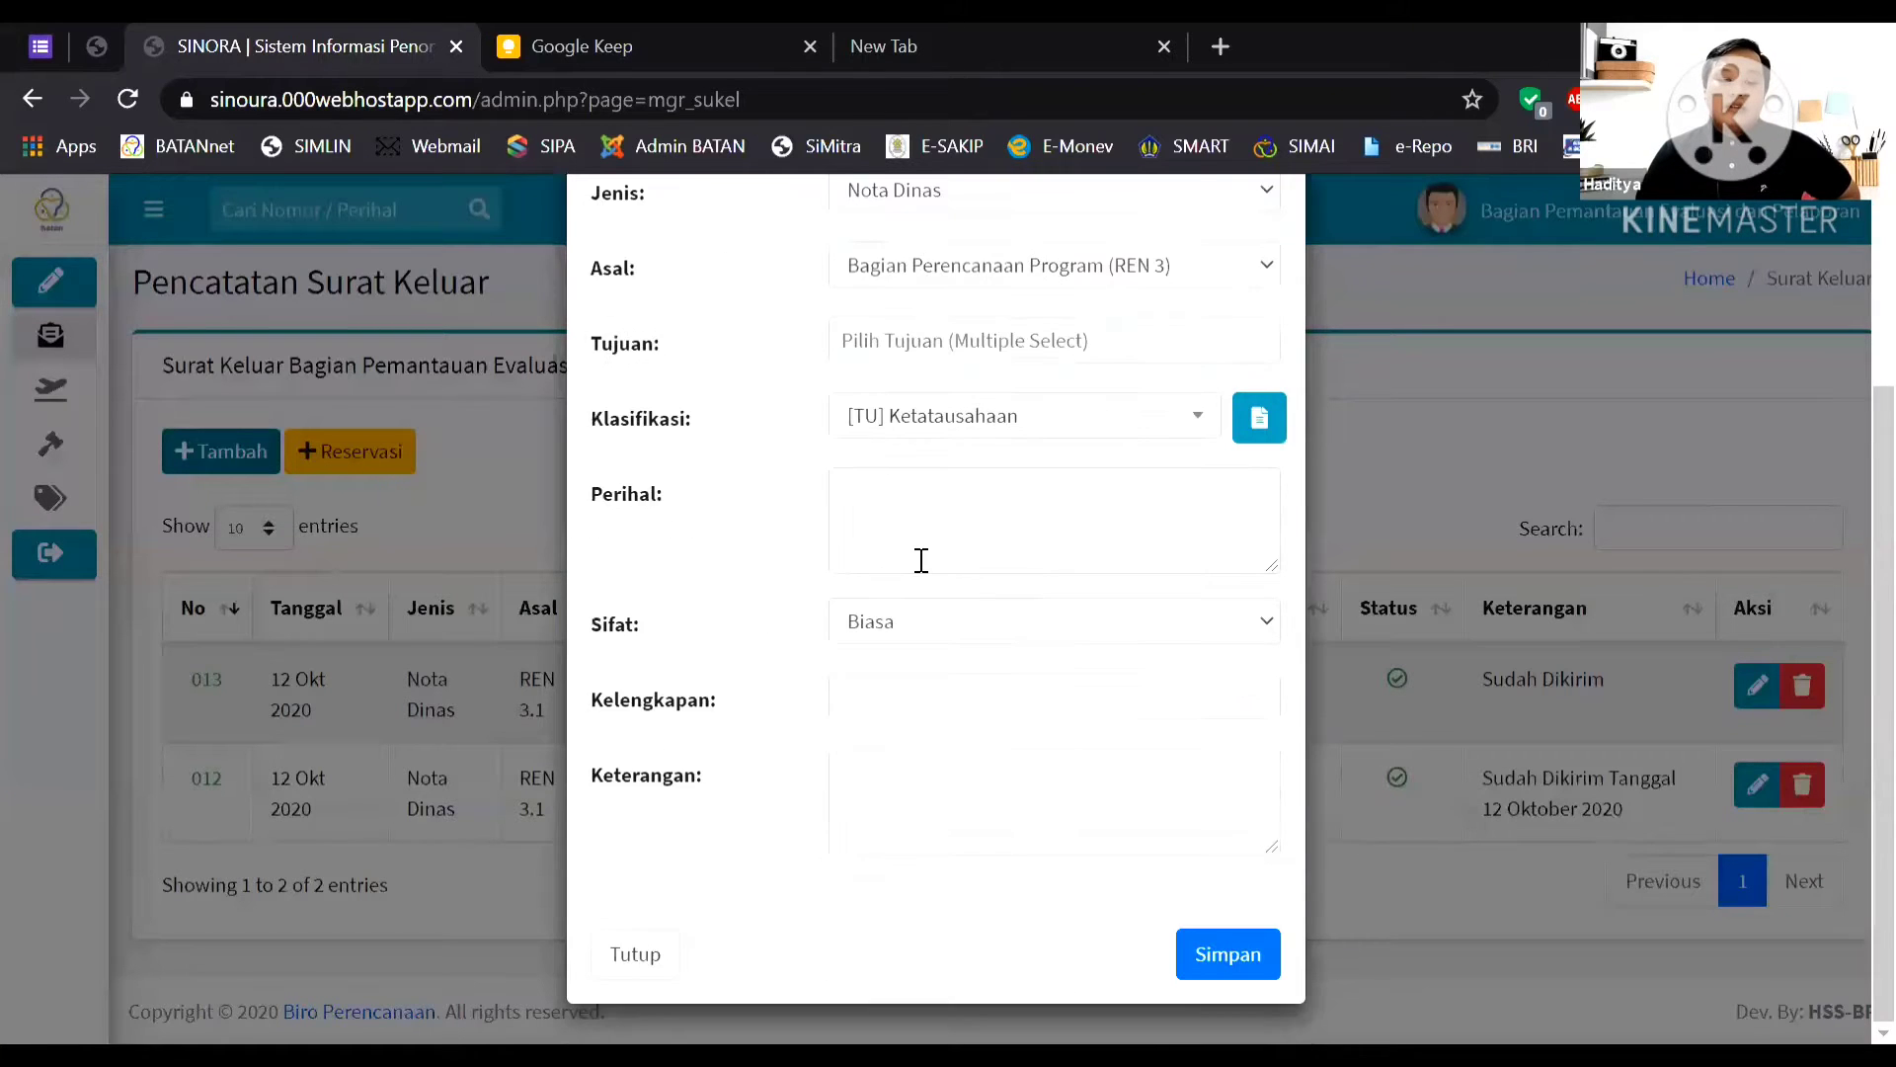
pyautogui.scroll(2, 919, 554)
pyautogui.scroll(1, 918, 609)
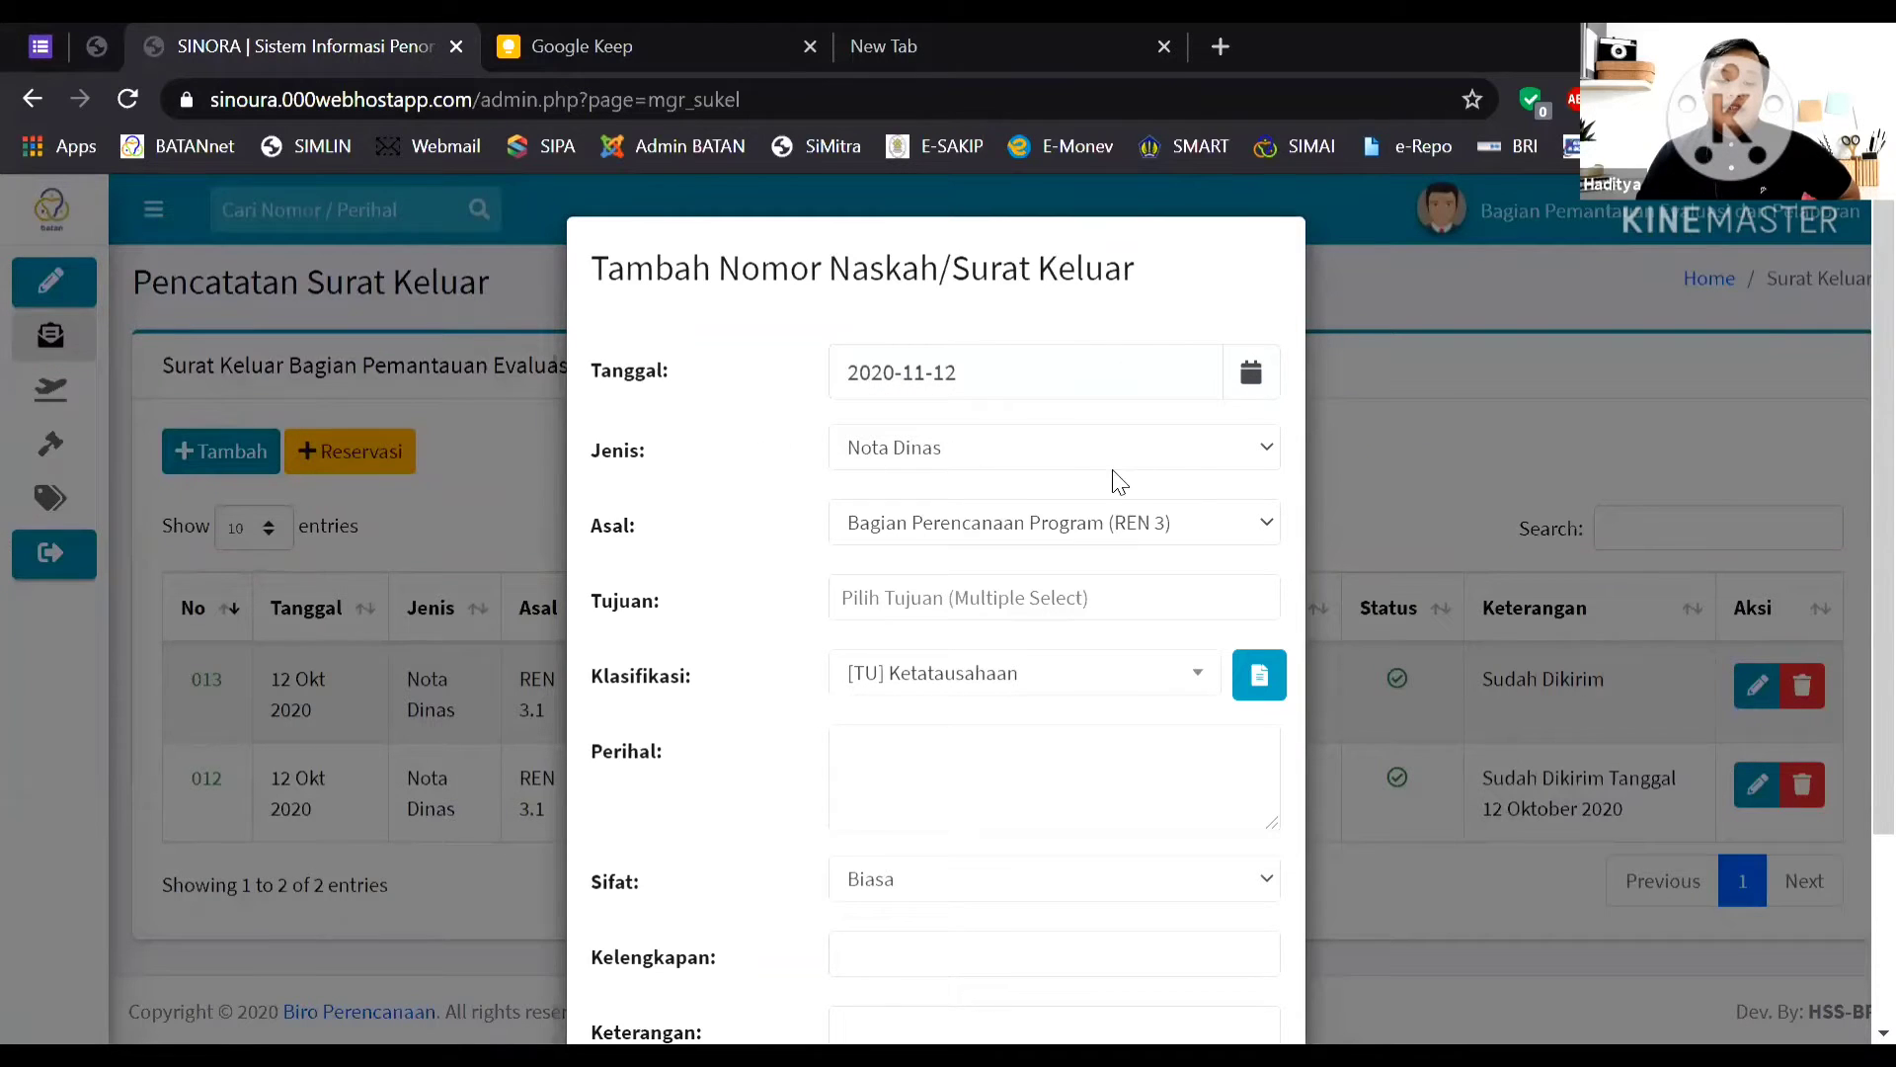
pyautogui.click(1149, 455)
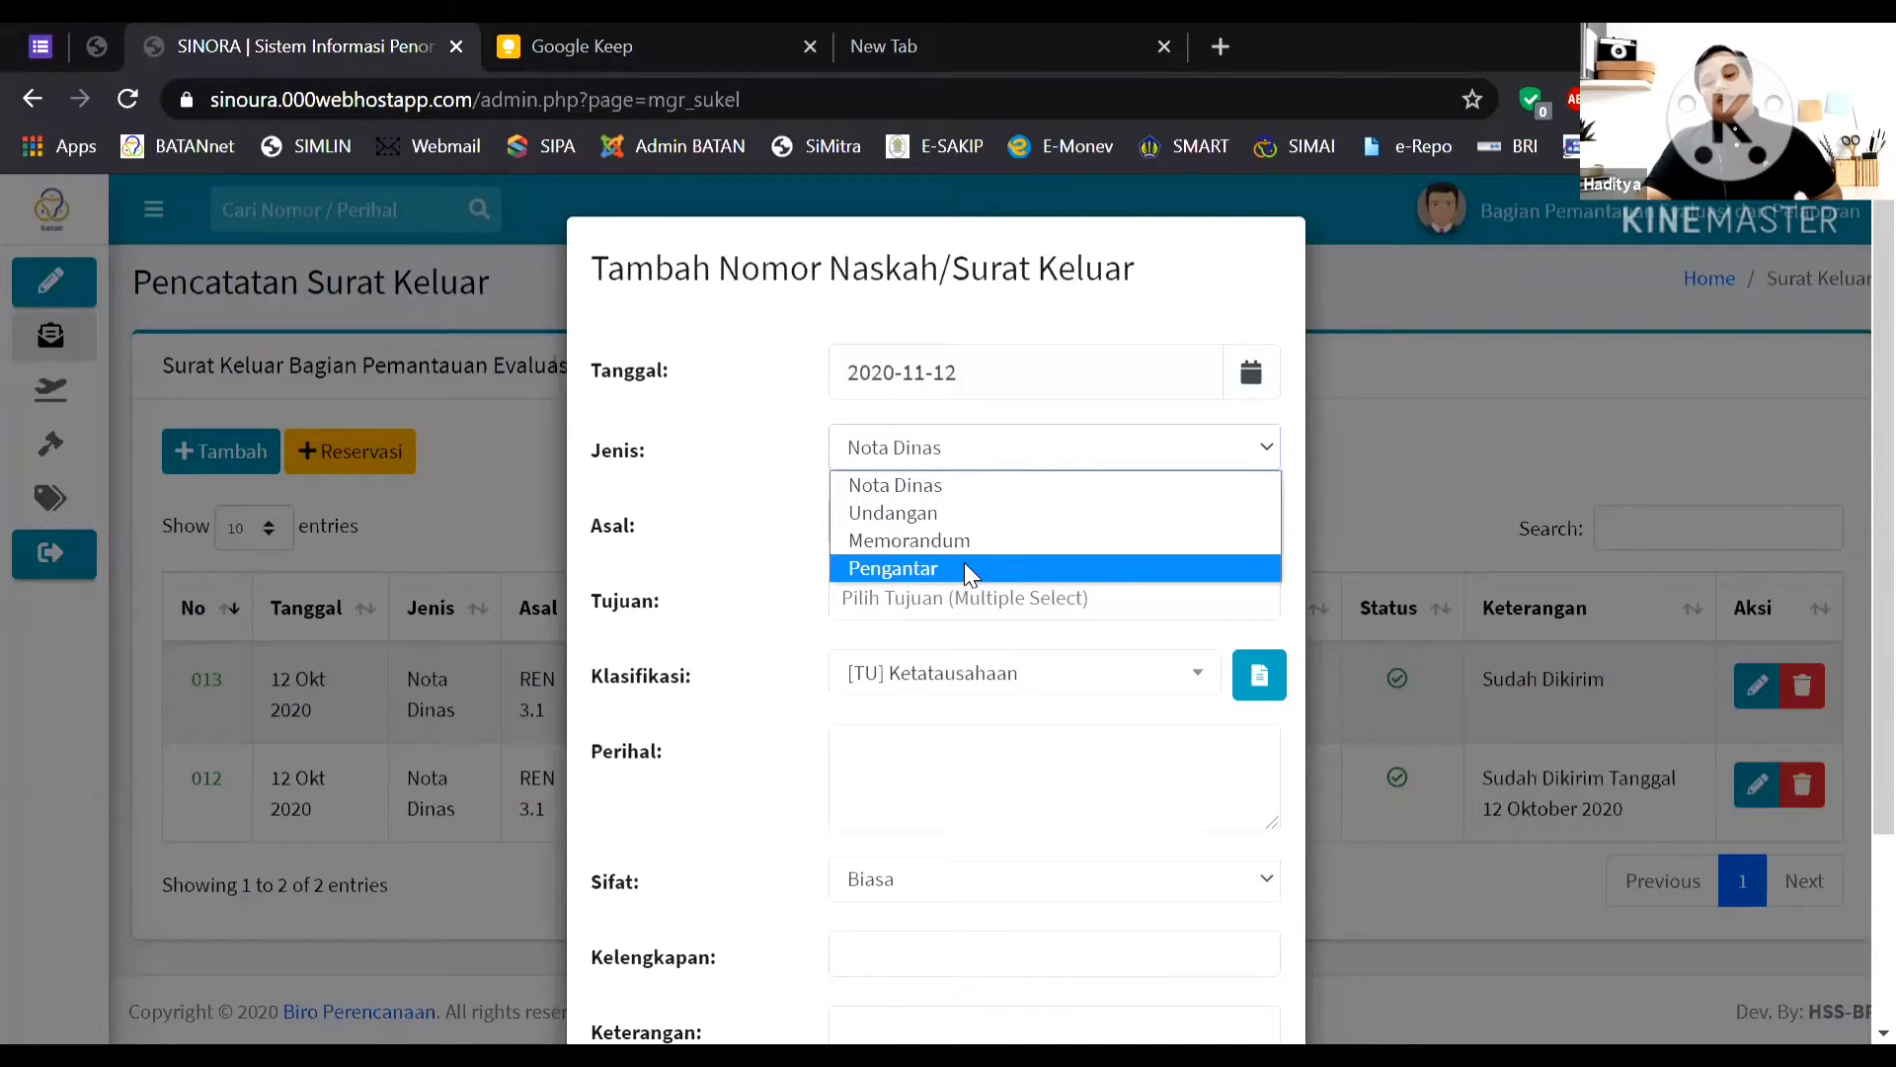
pyautogui.click(940, 484)
pyautogui.click(1241, 525)
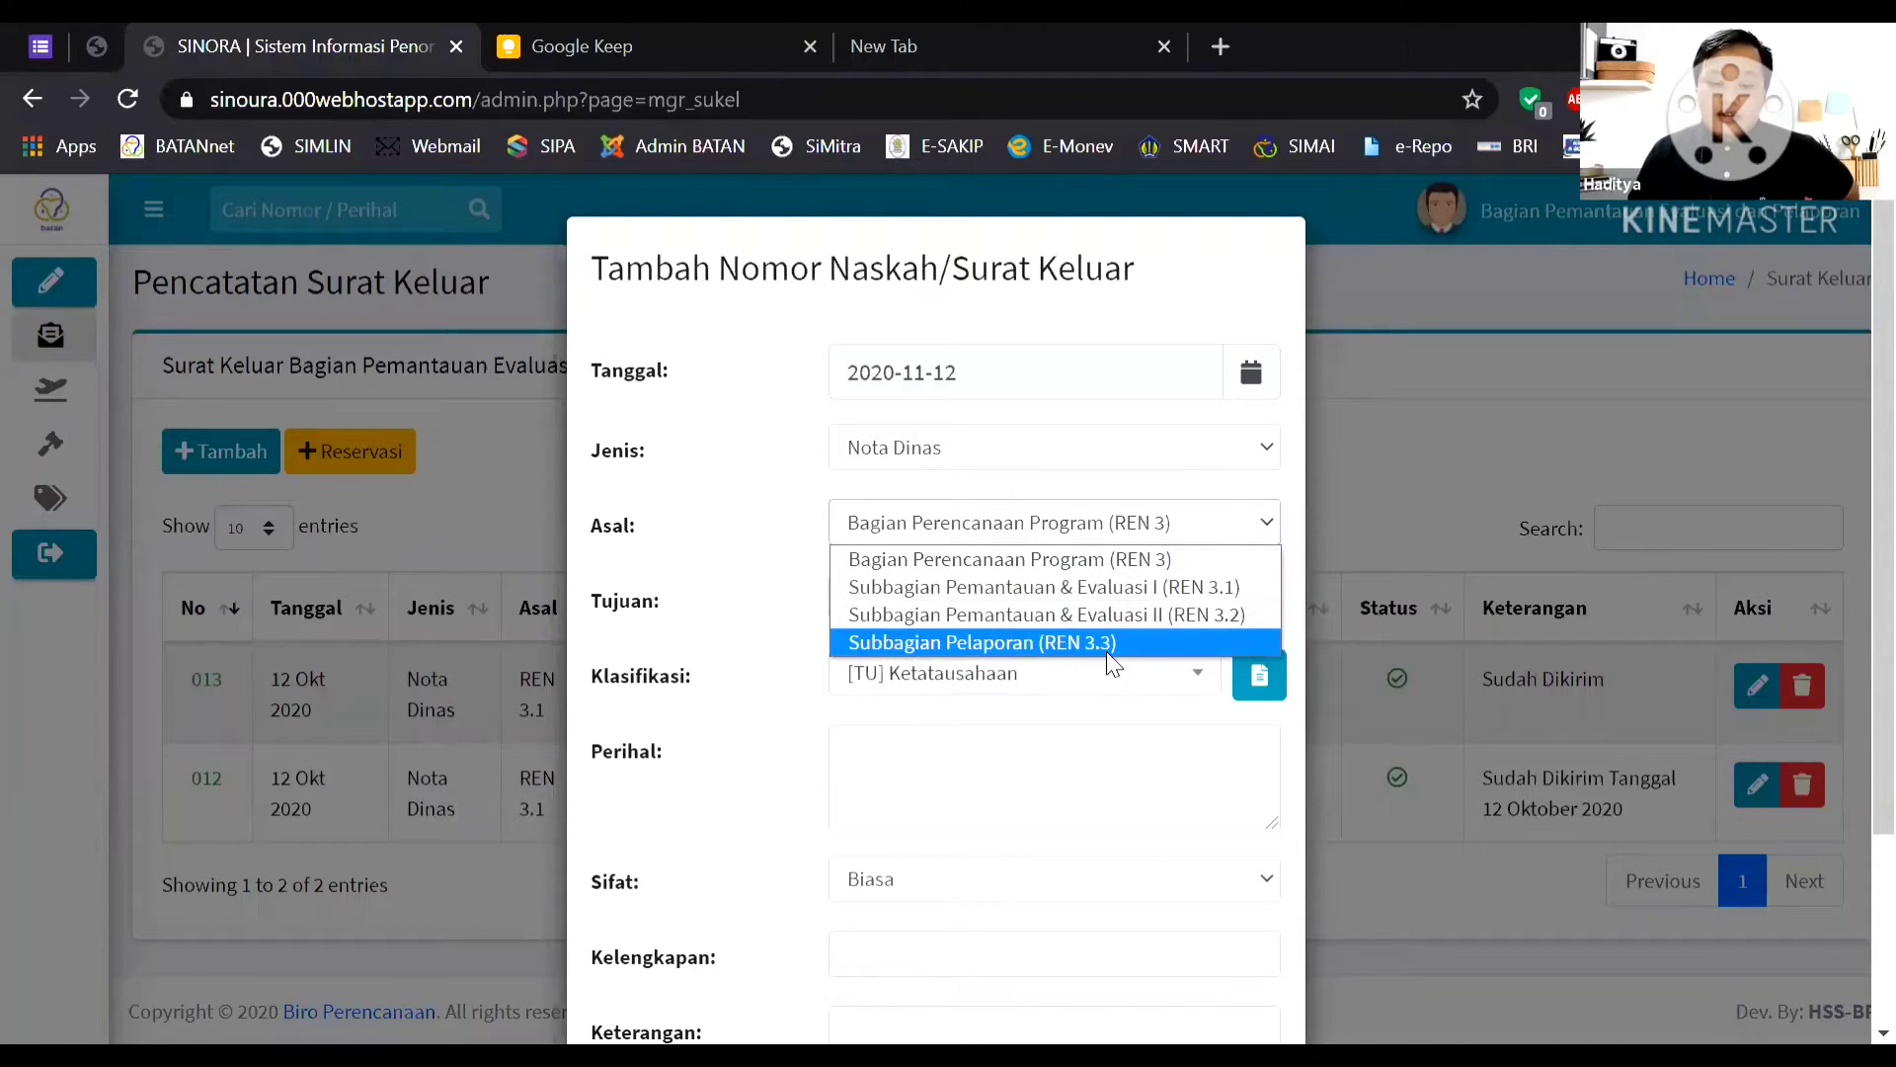
pyautogui.click(1122, 585)
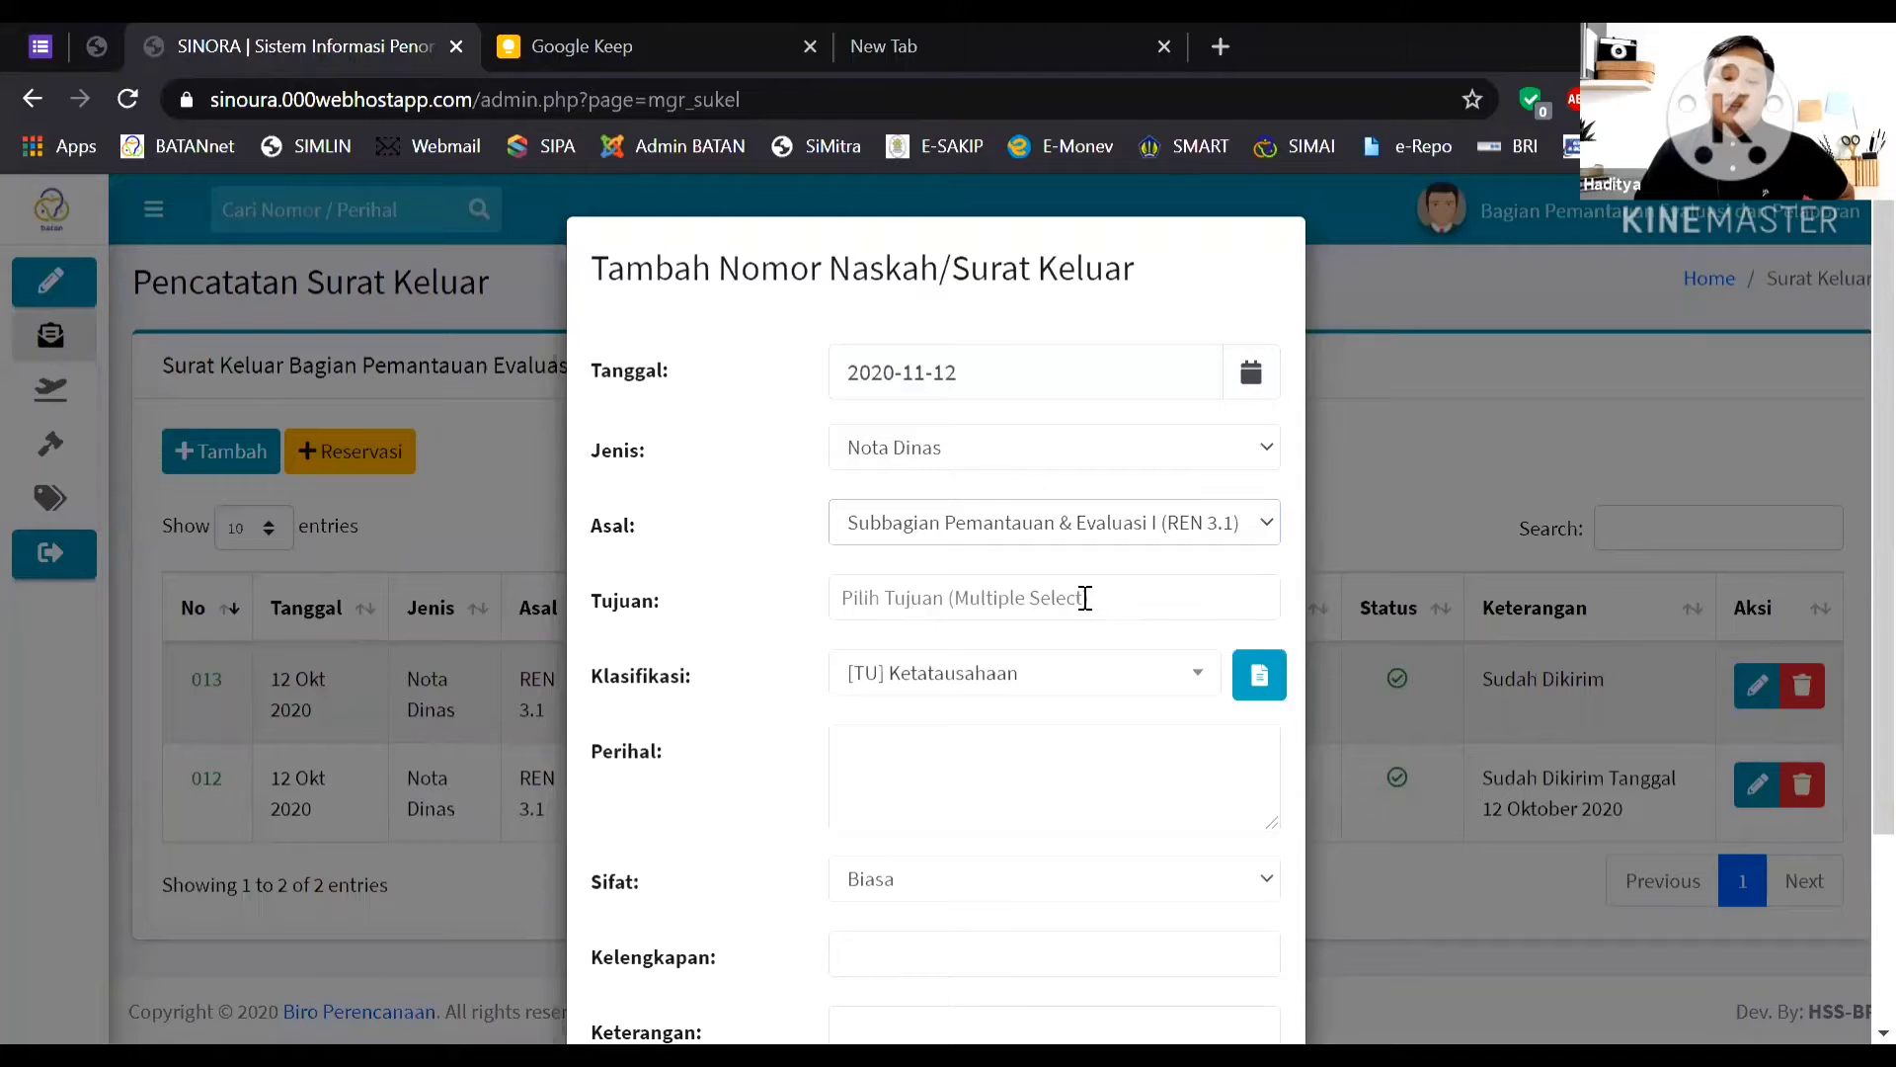
# Add UK as the destination (Tujuan) of the new outgoing letter.
pyautogui.click(1081, 593)
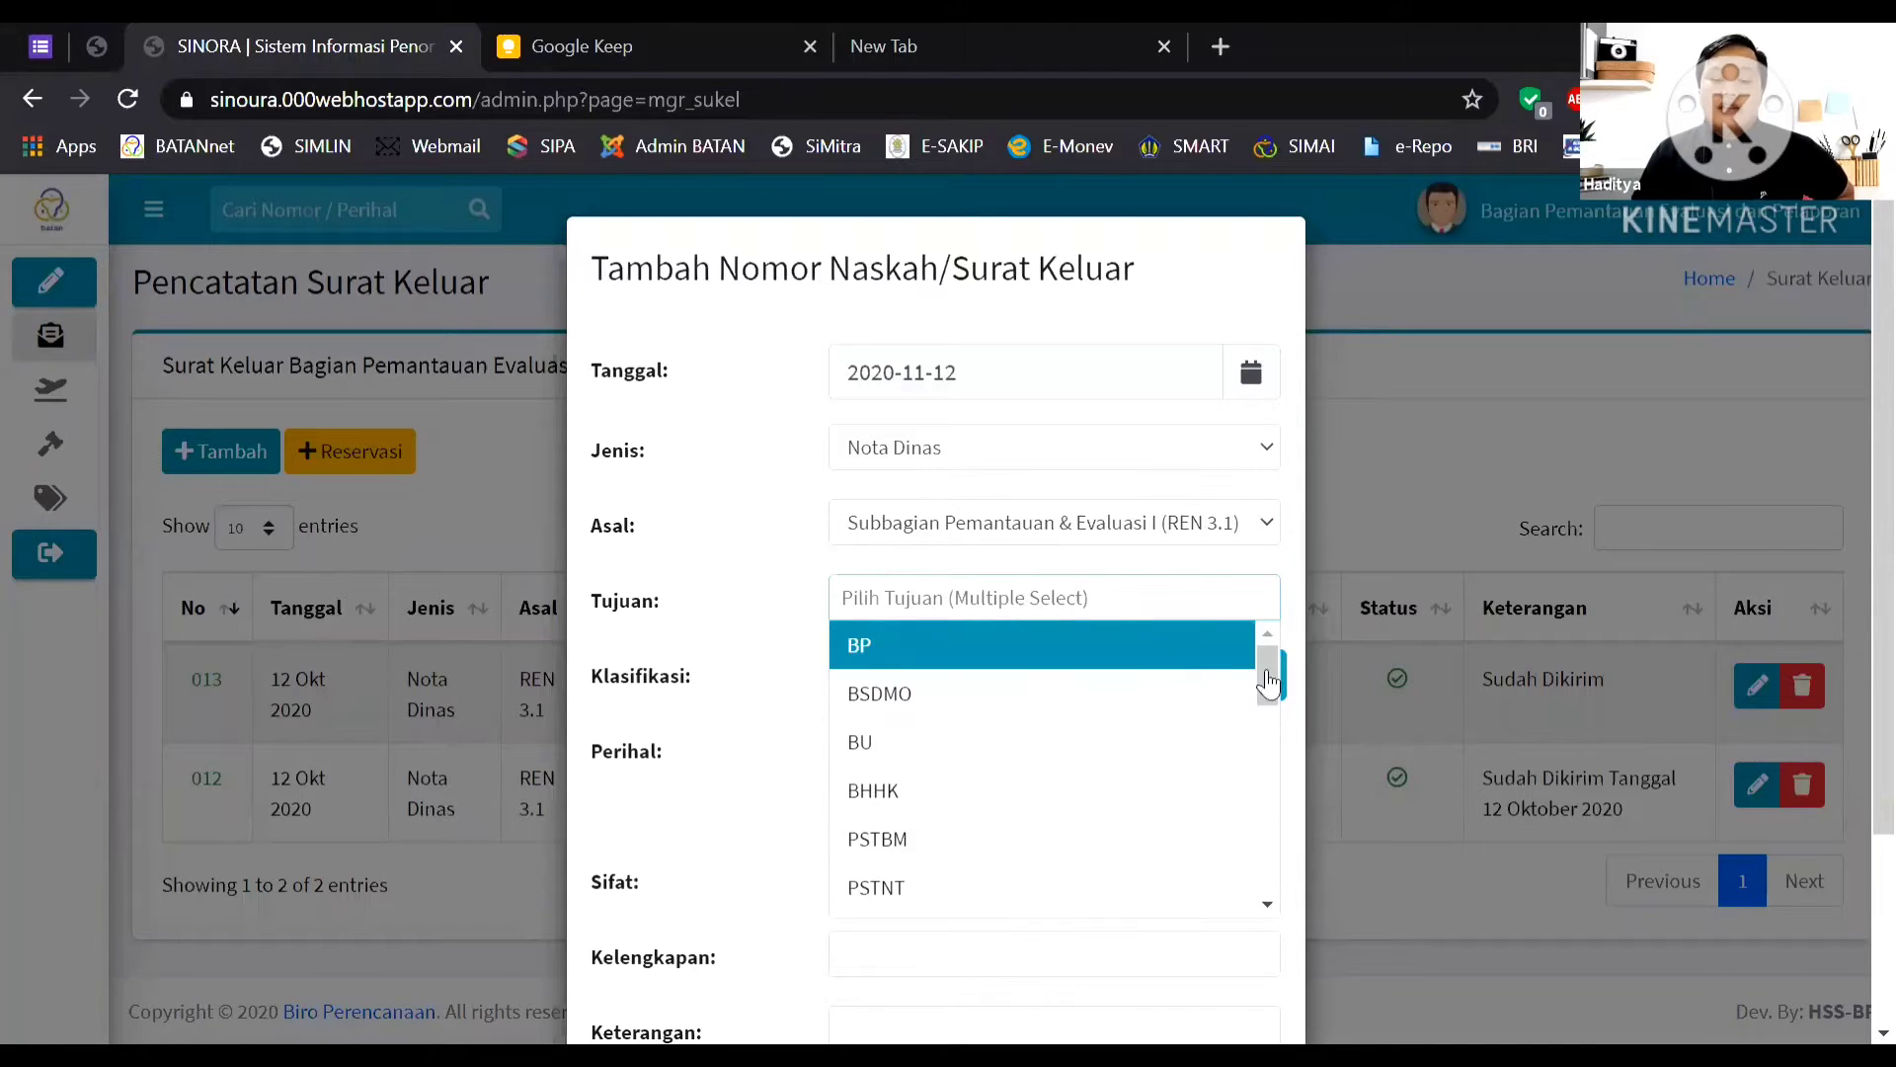
pyautogui.scroll(-3, 909, 779)
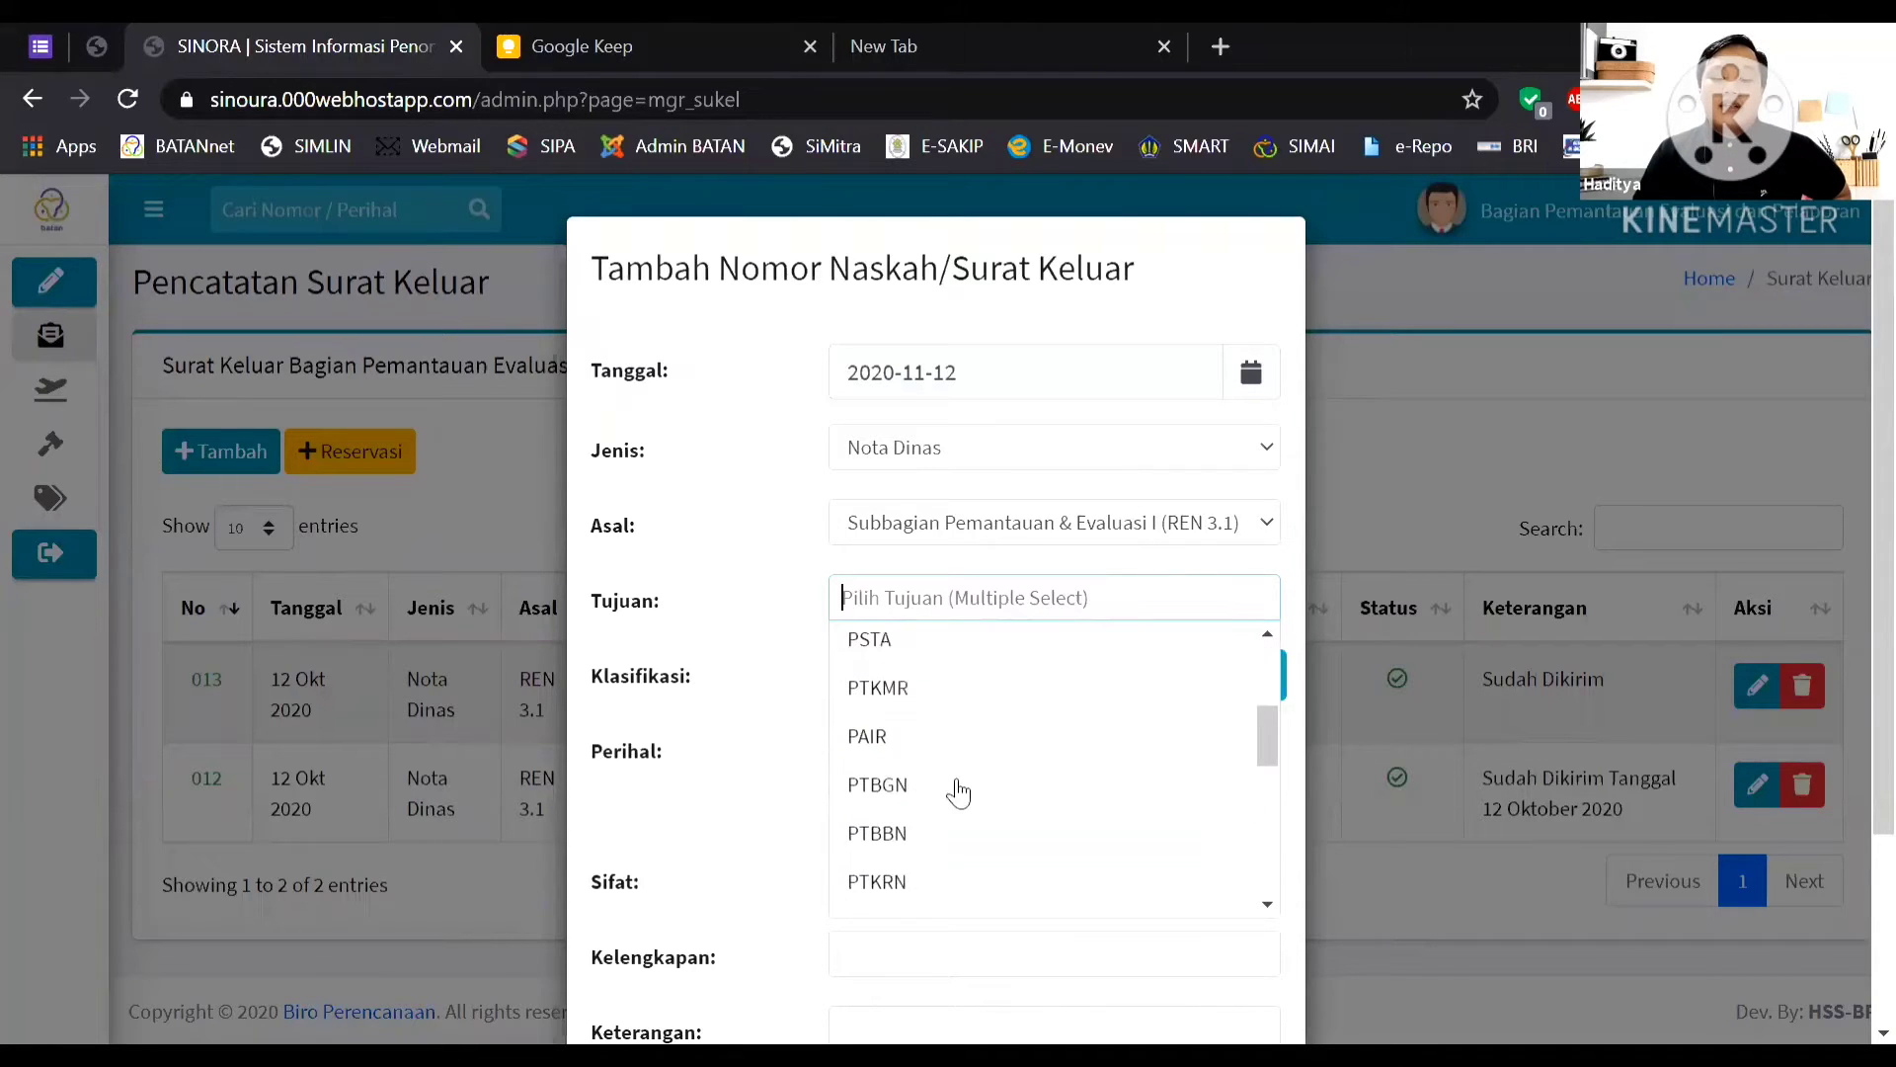
pyautogui.scroll(-5, 965, 780)
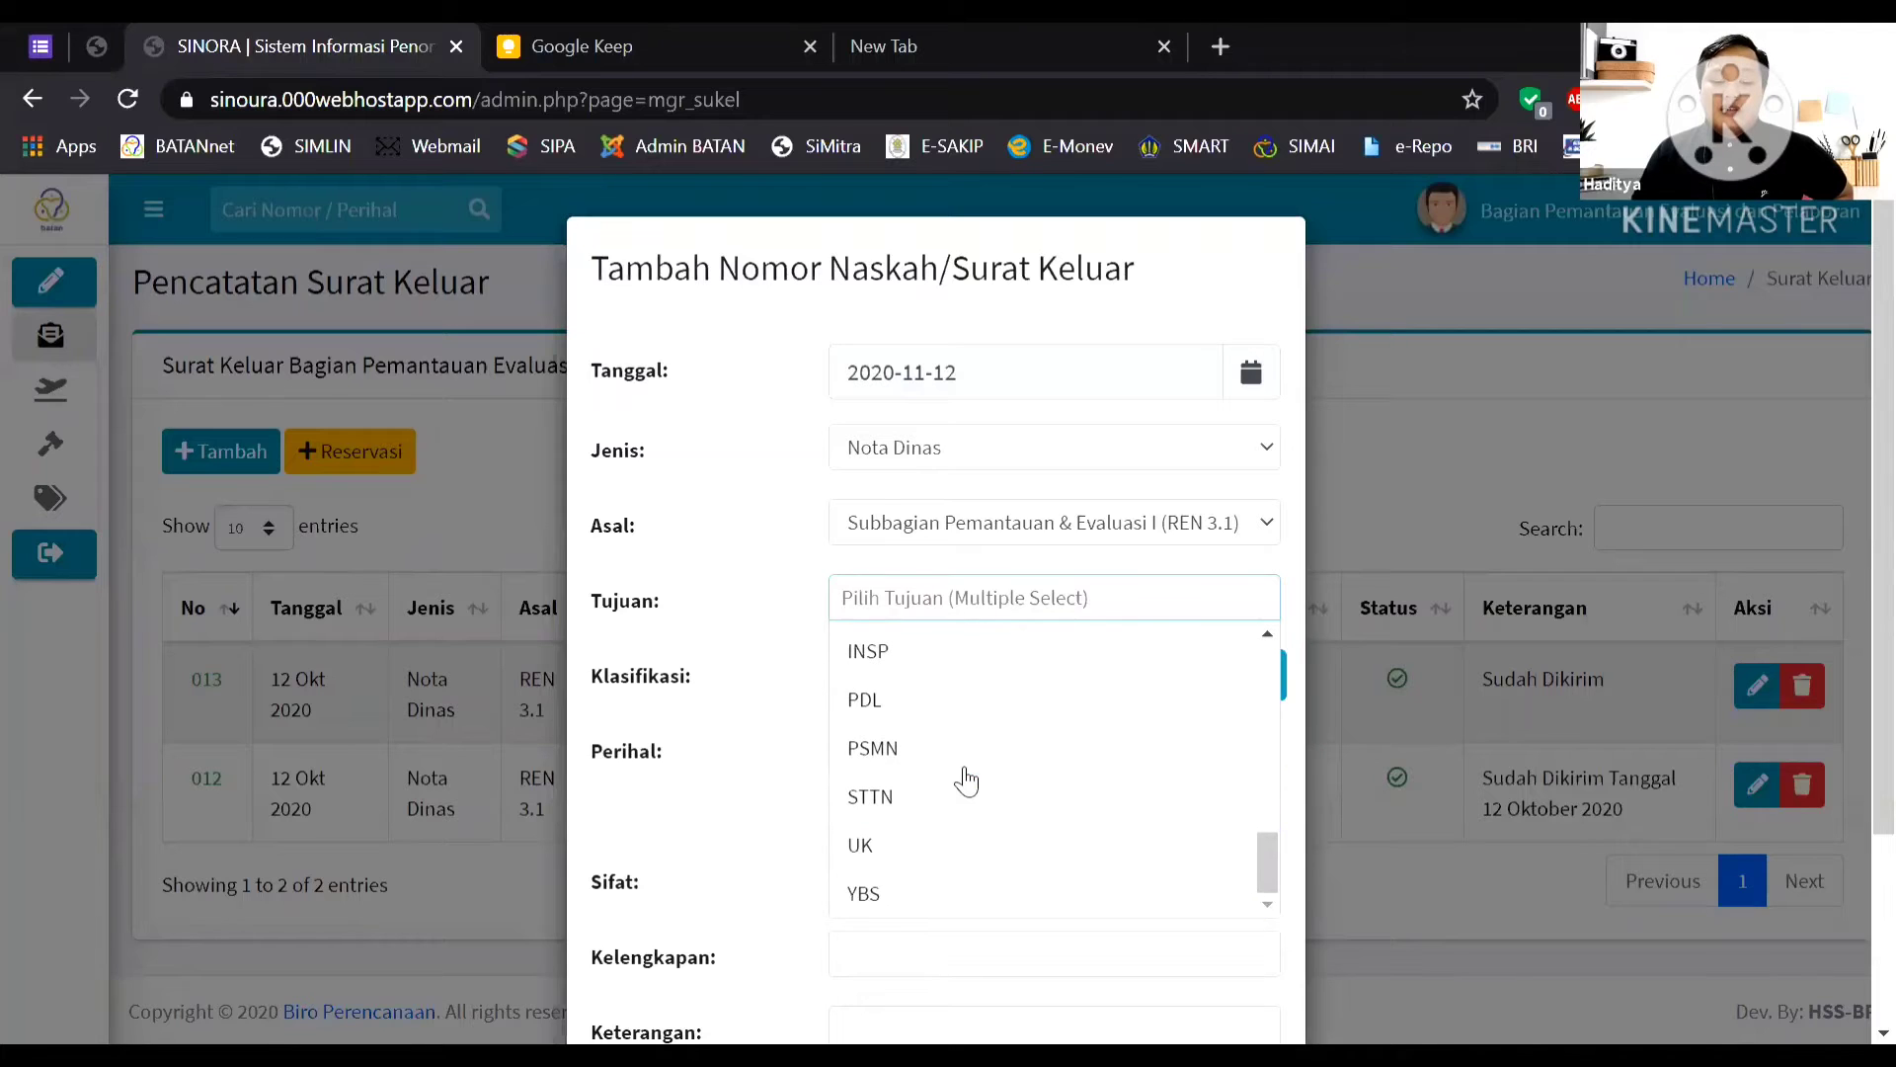
pyautogui.click(869, 847)
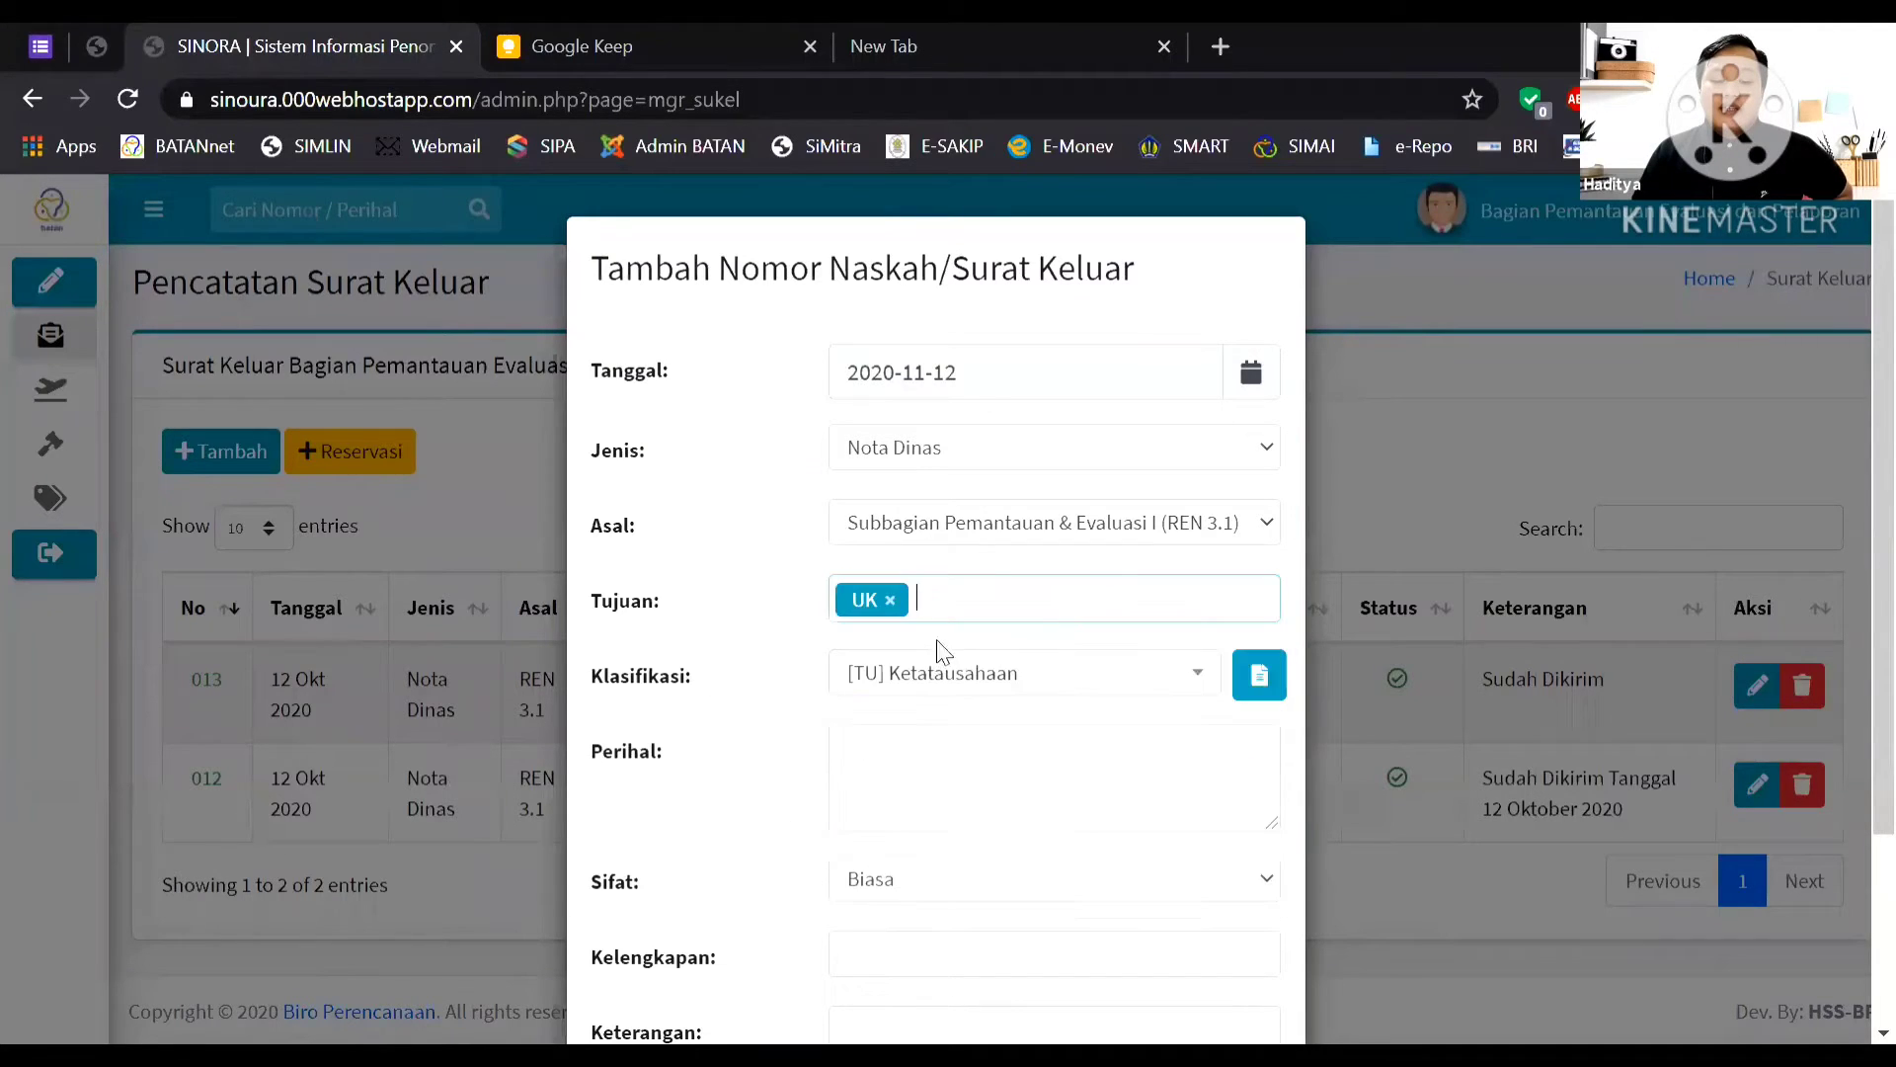
# Remove UK from the letter's Tujuan and look through the available destinations.
pyautogui.click(890, 599)
pyautogui.scroll(-5, 909, 841)
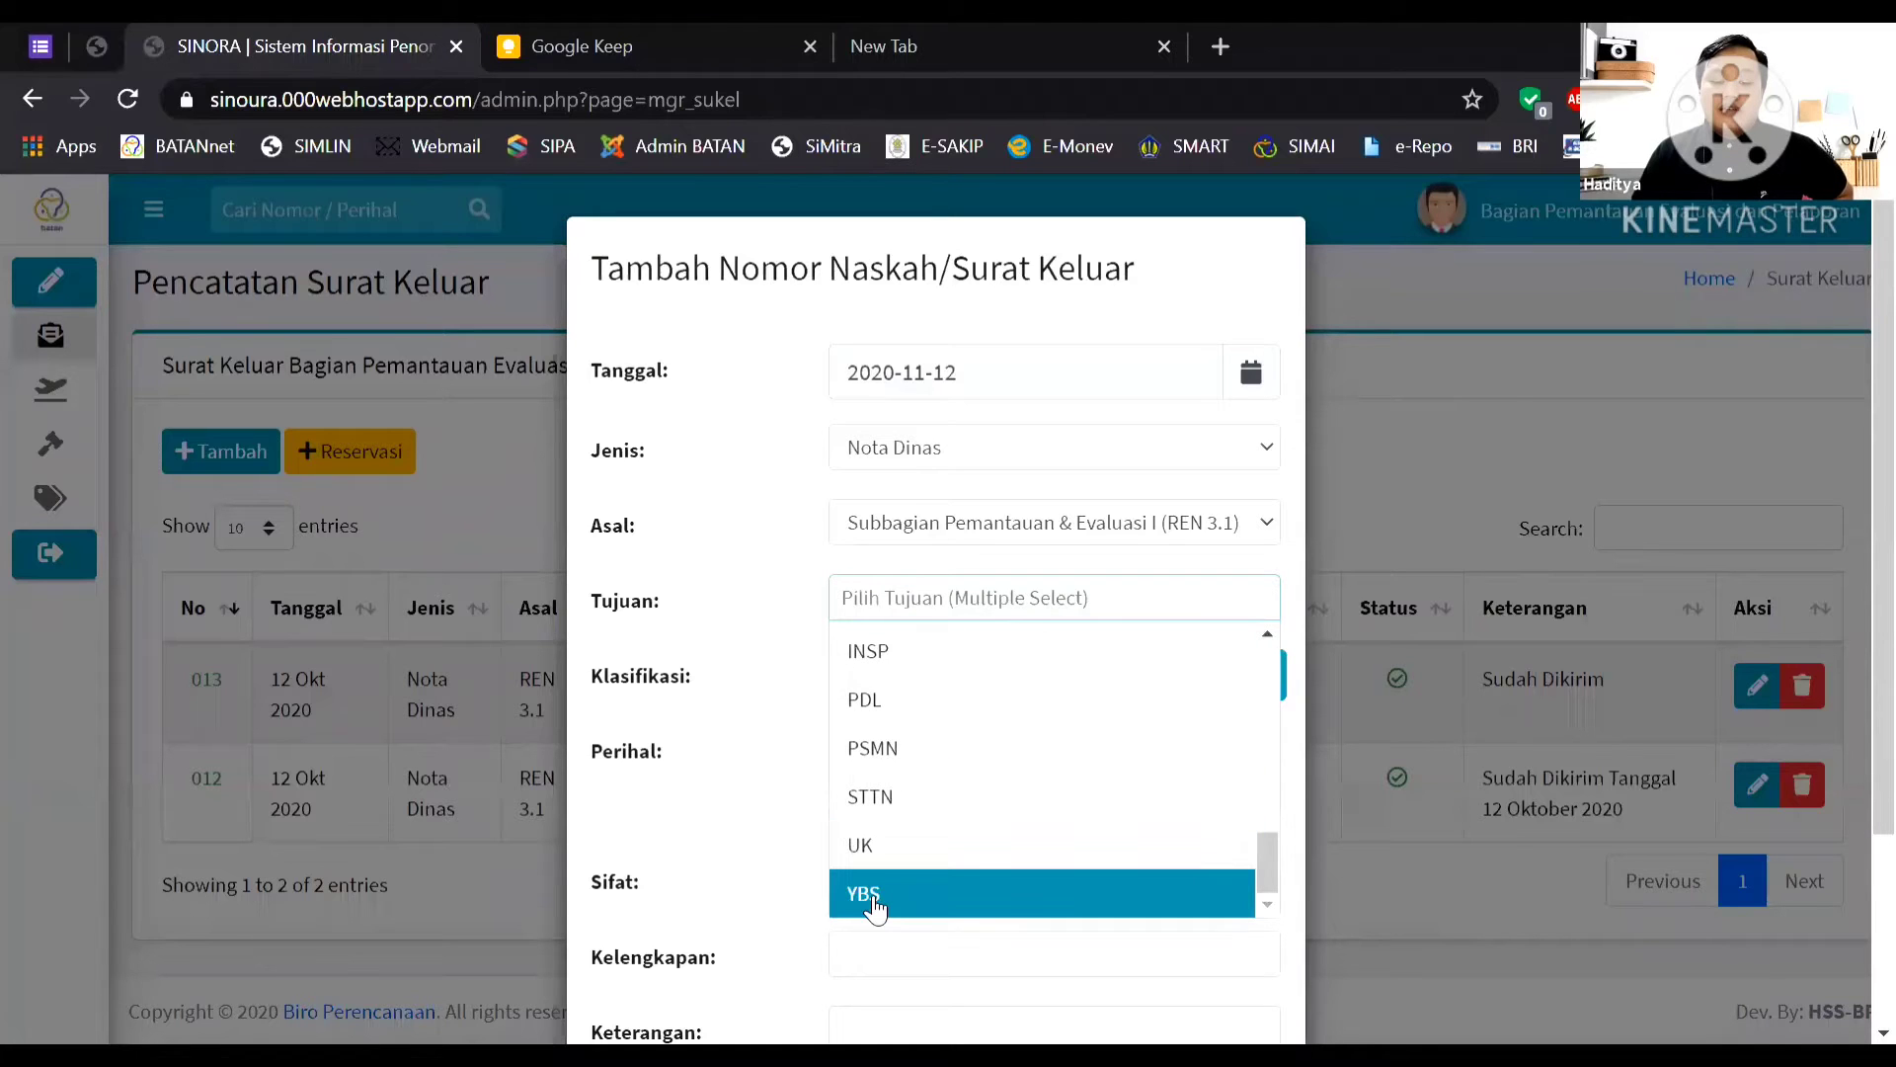
pyautogui.scroll(5, 916, 839)
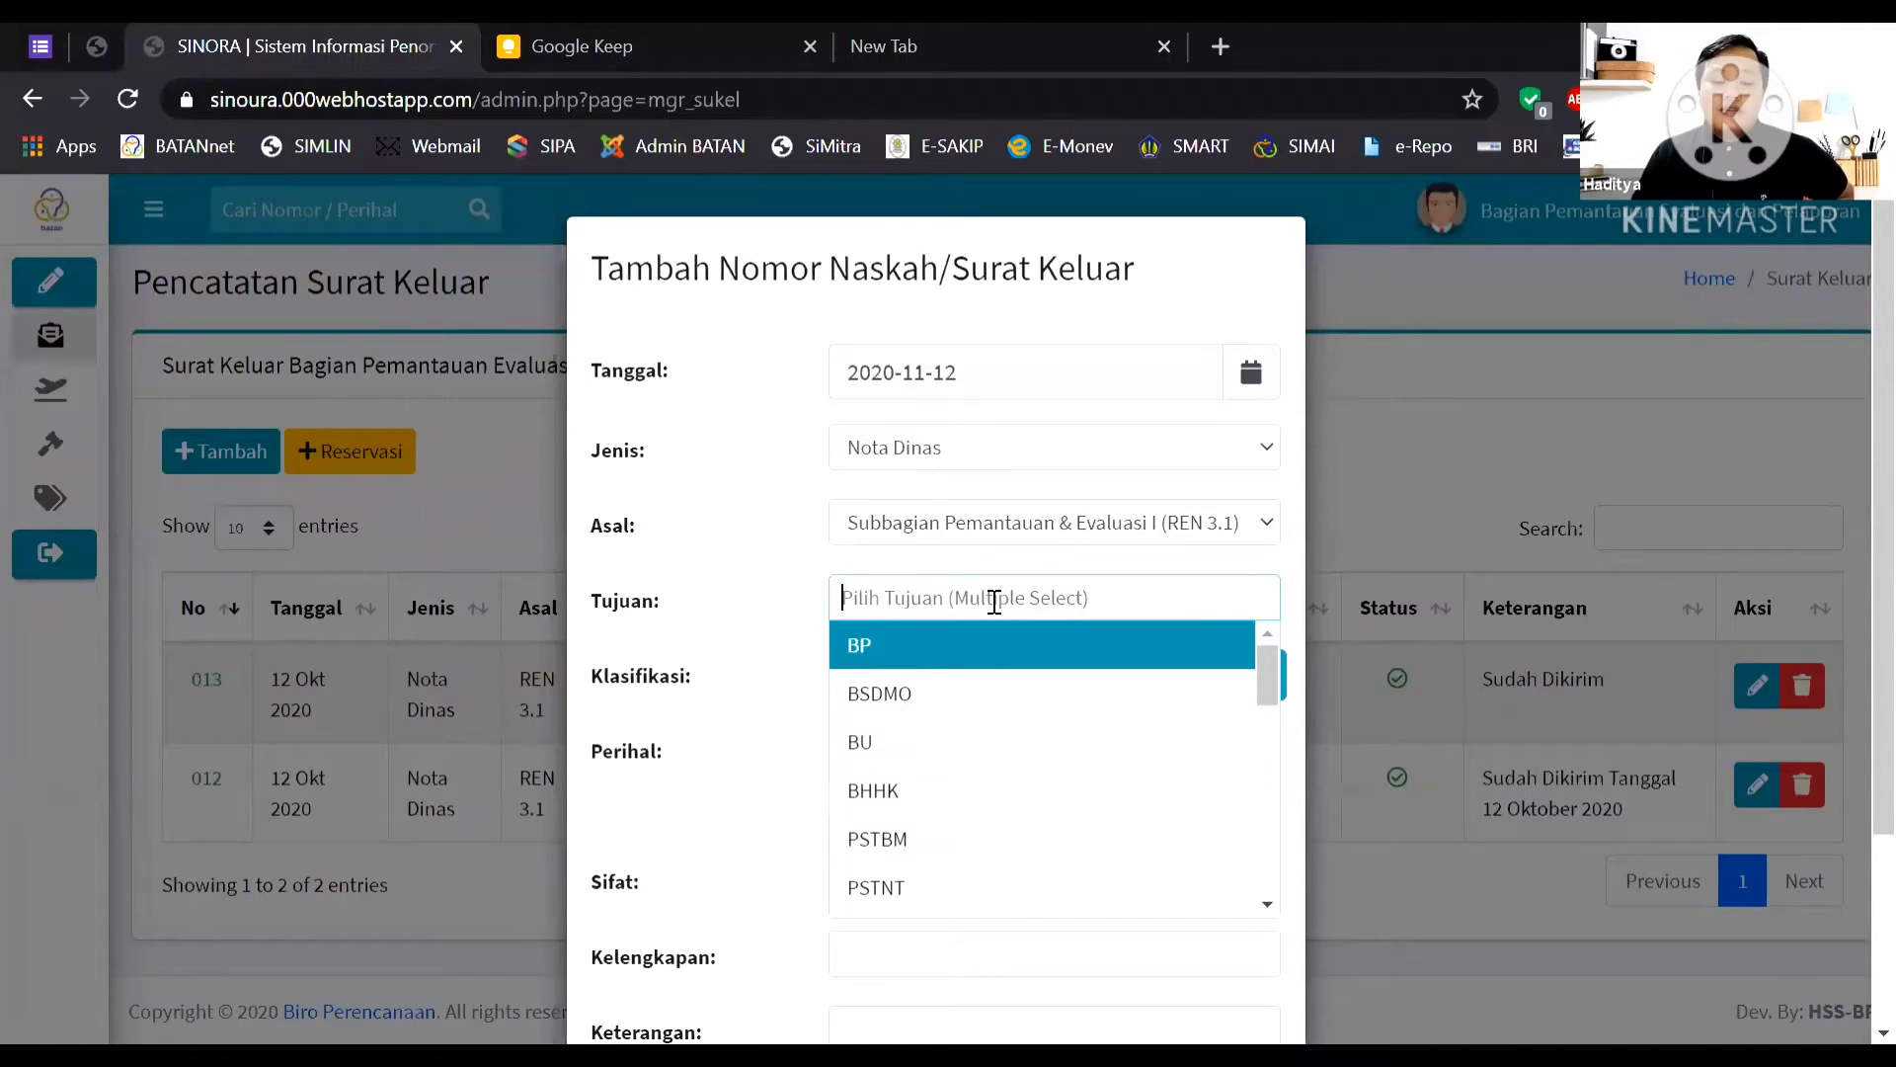
pyautogui.click(938, 602)
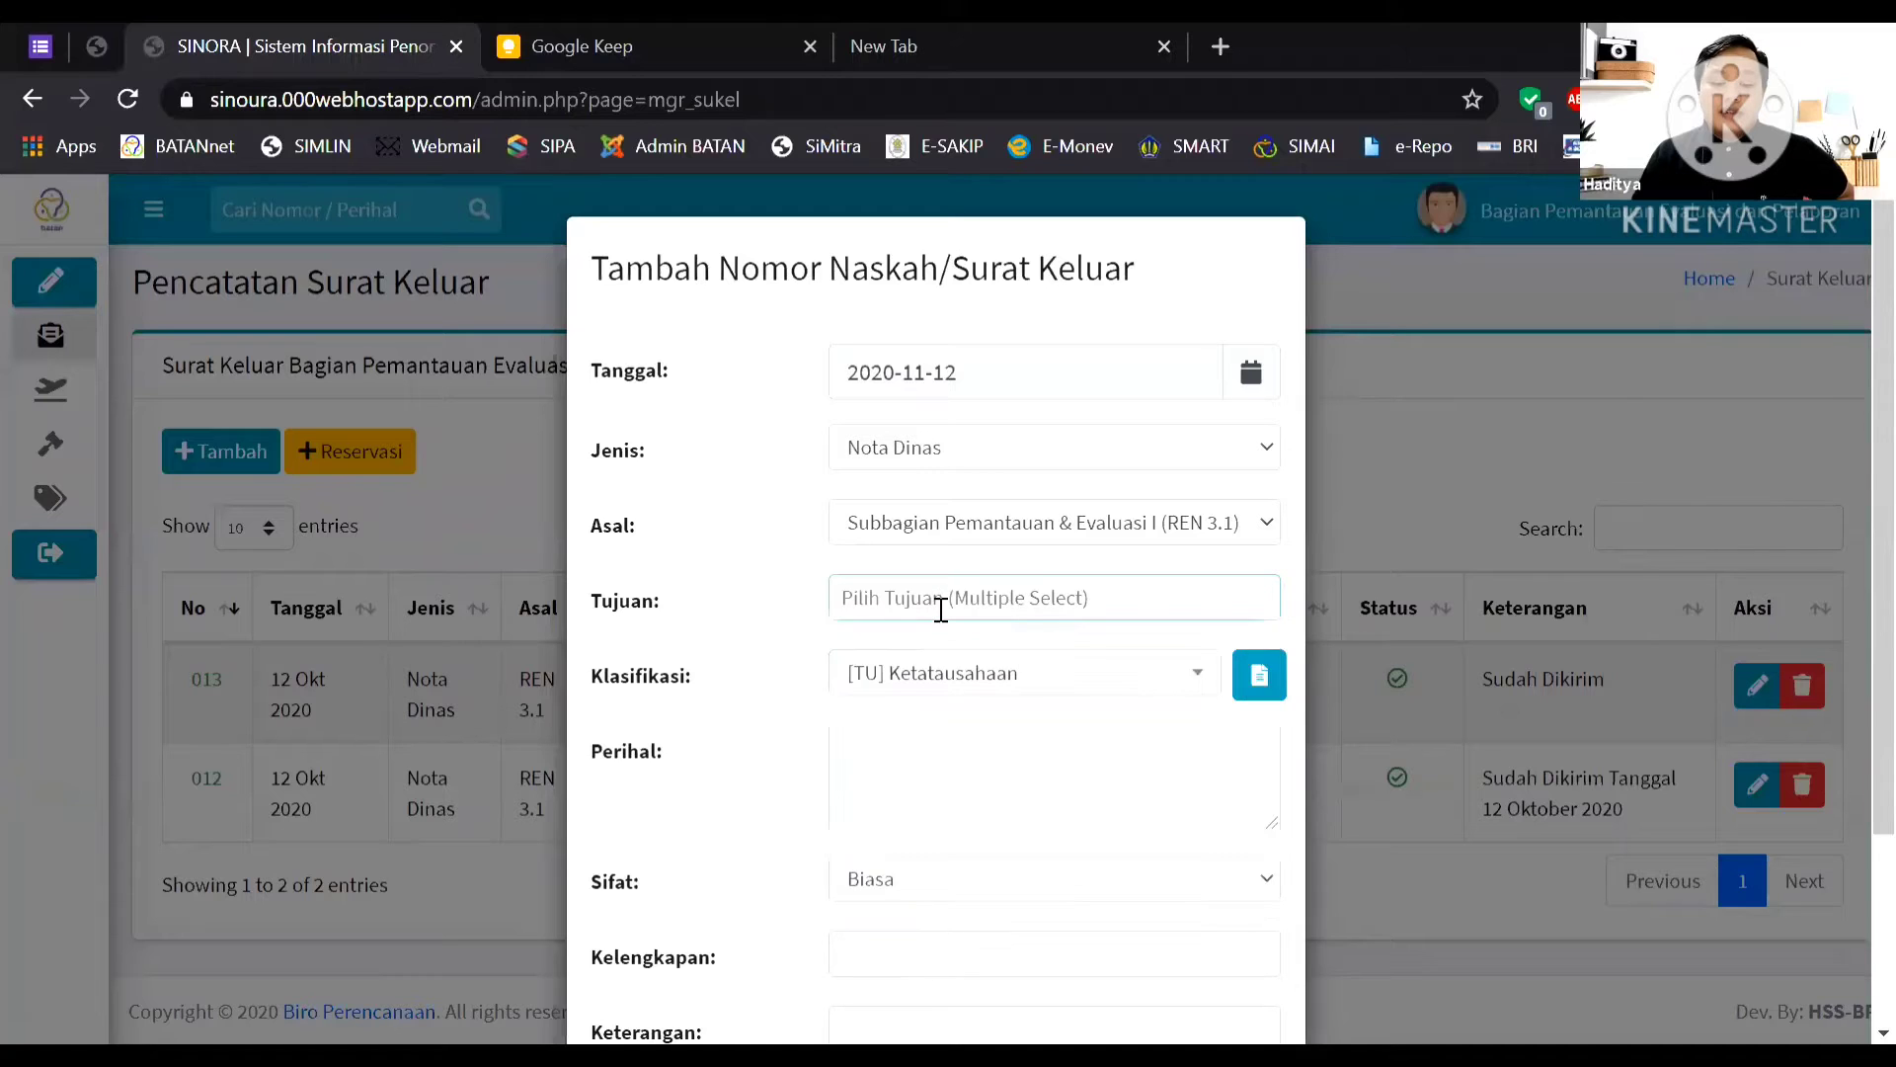
# Add BSDMO, BHHK and PSTBM as destinations (Tujuan) of the new outgoing letter.
pyautogui.click(941, 606)
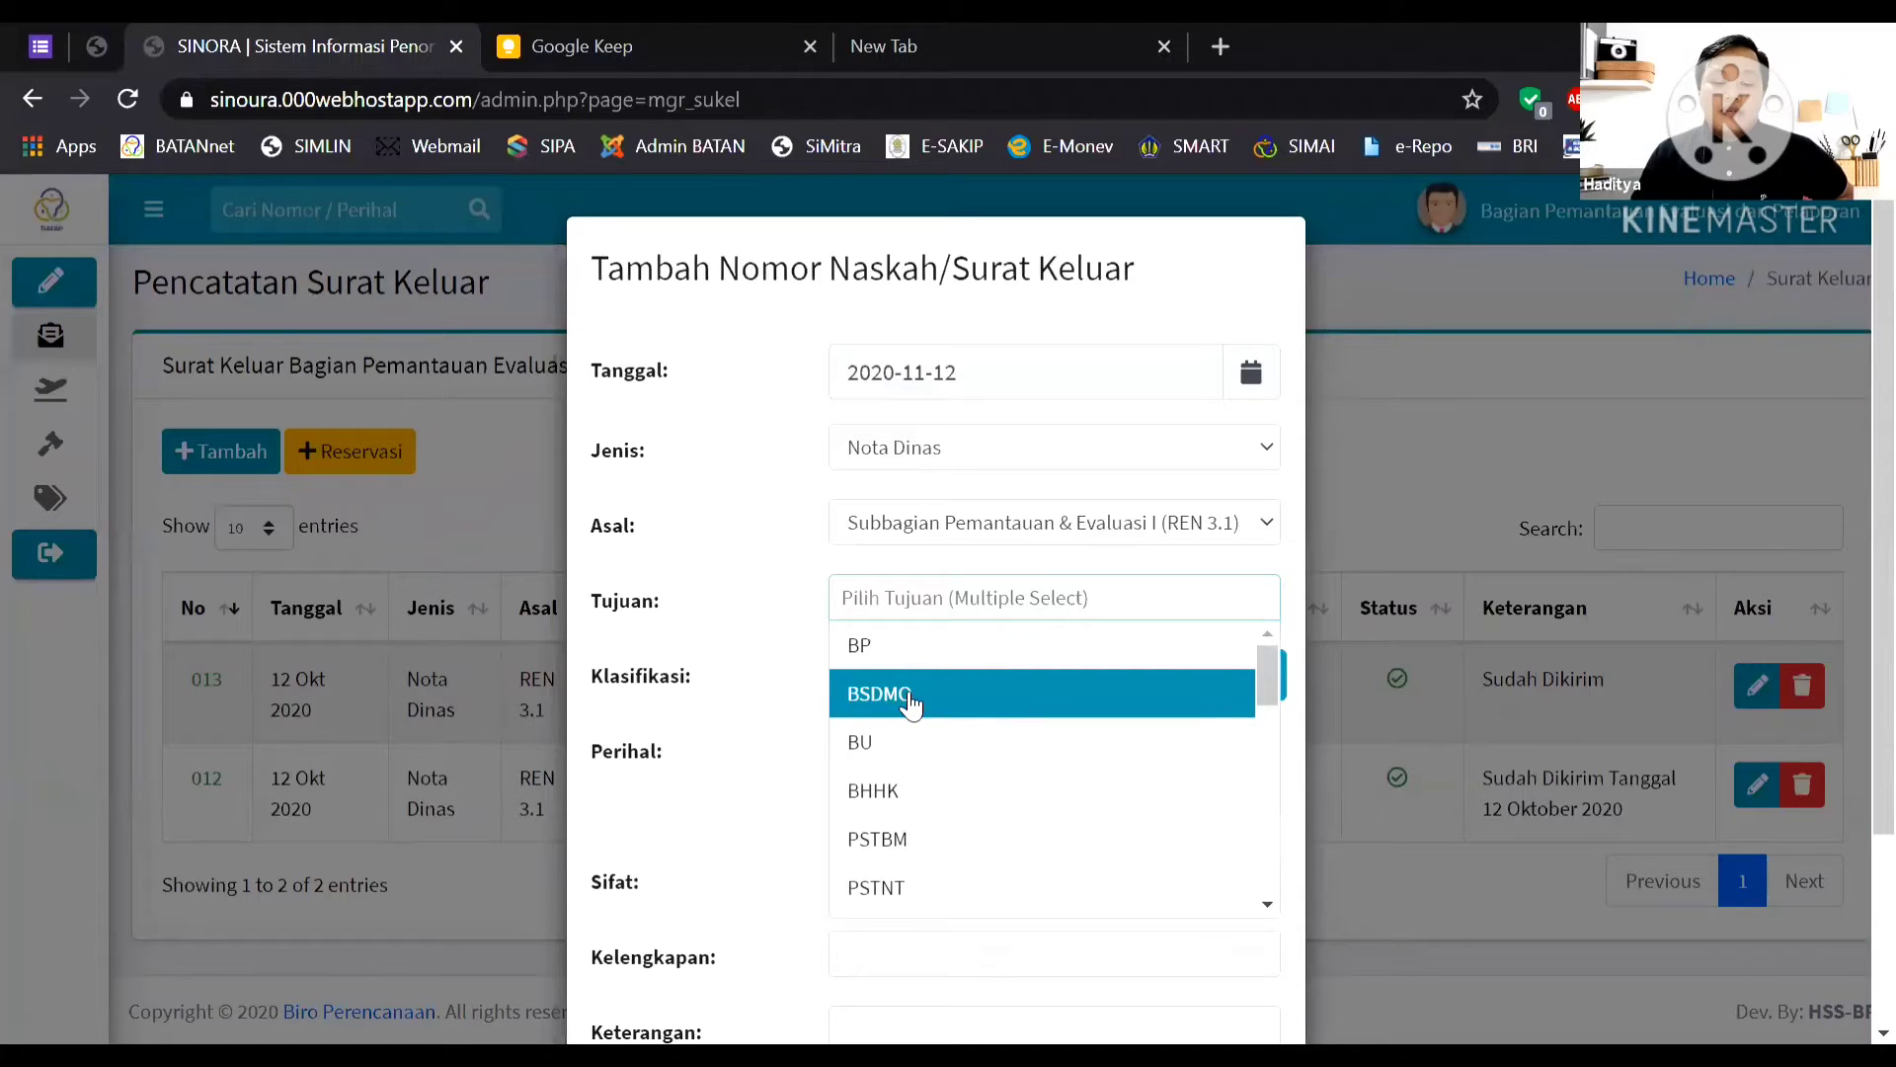
pyautogui.click(906, 697)
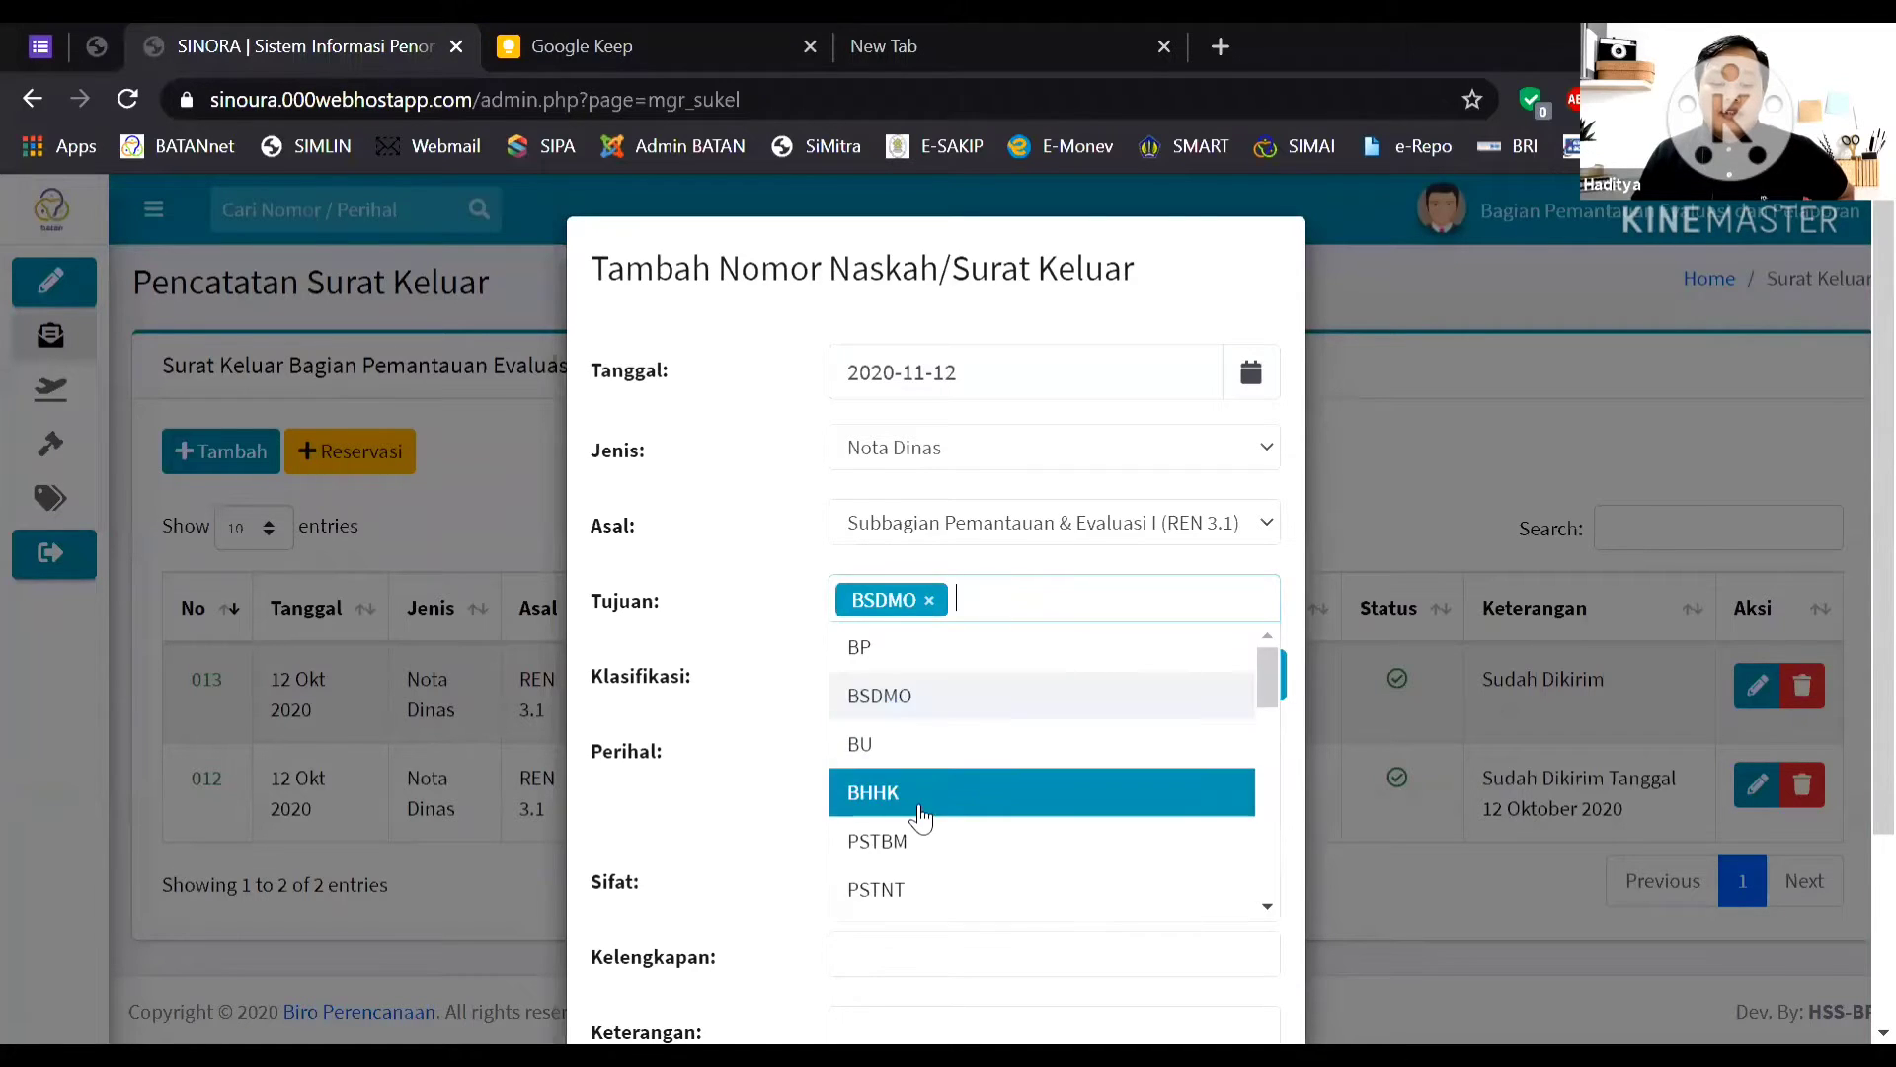
pyautogui.click(914, 798)
pyautogui.click(1067, 596)
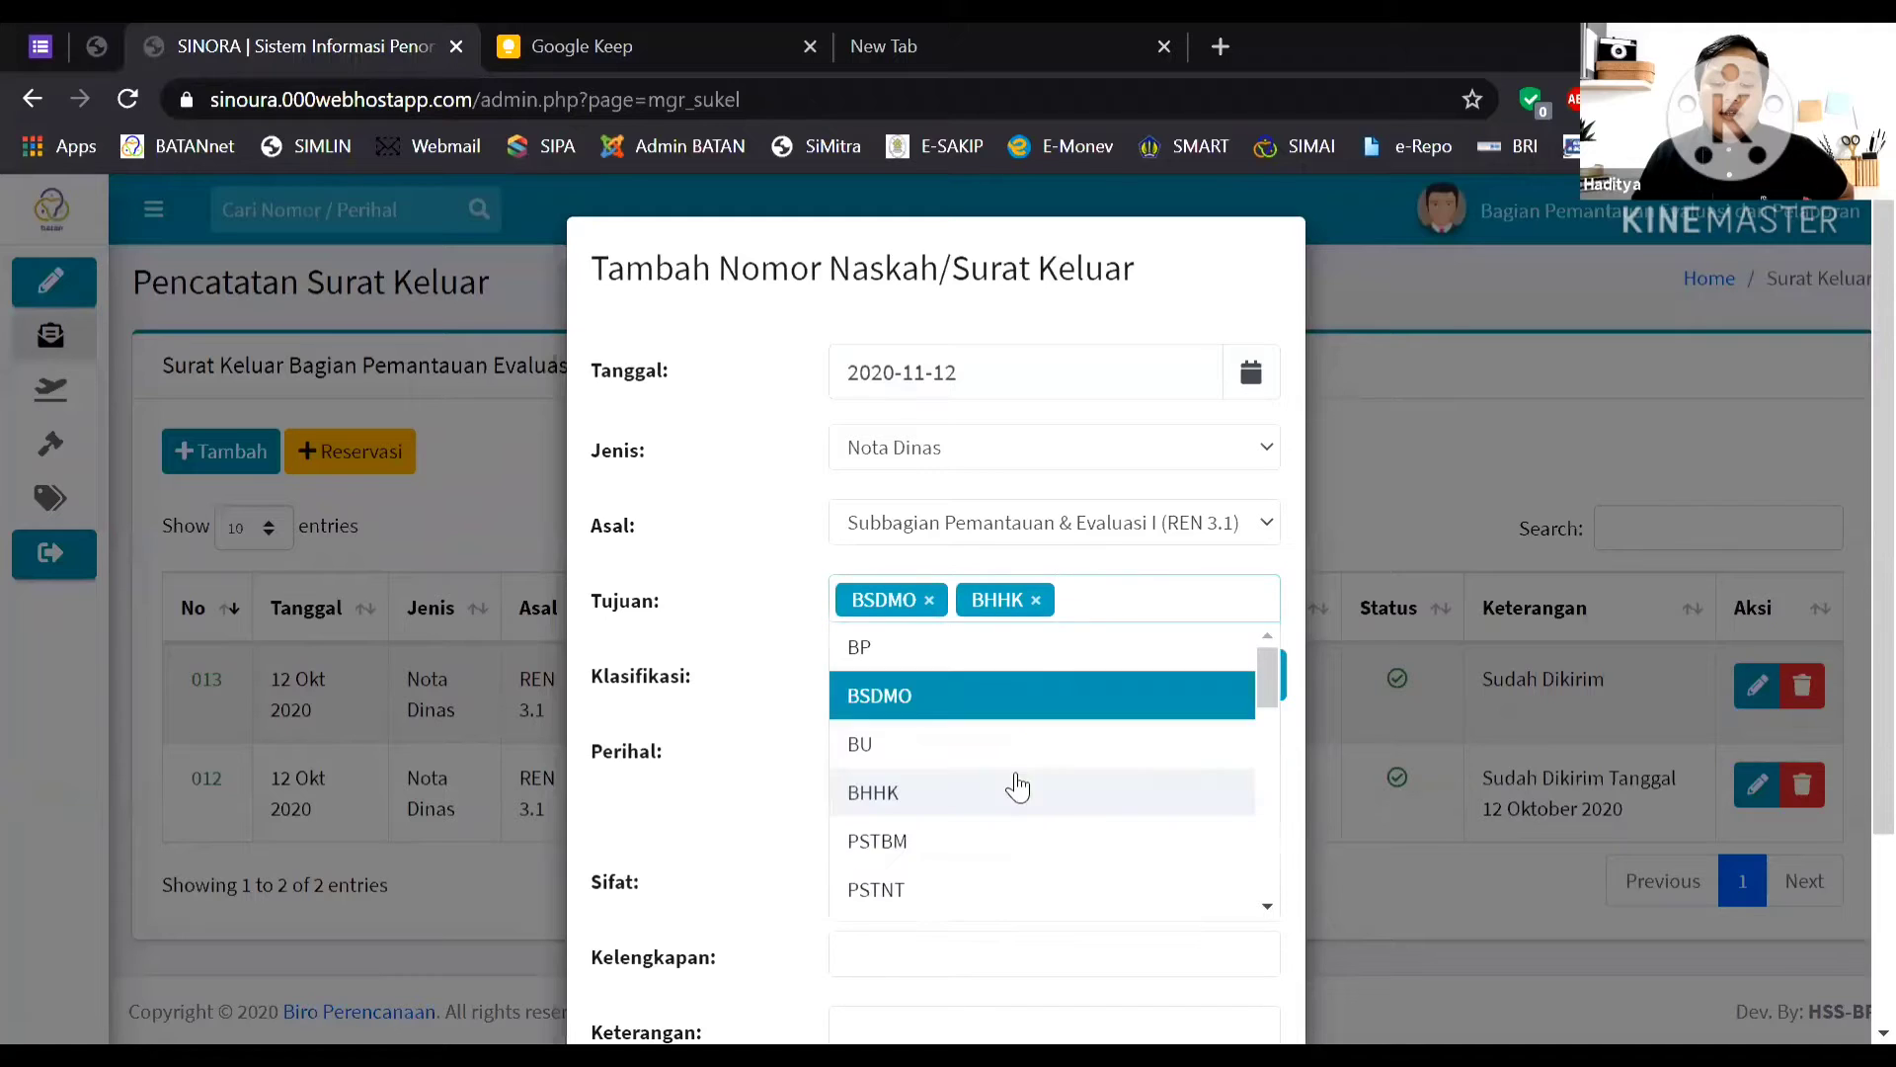
pyautogui.click(889, 845)
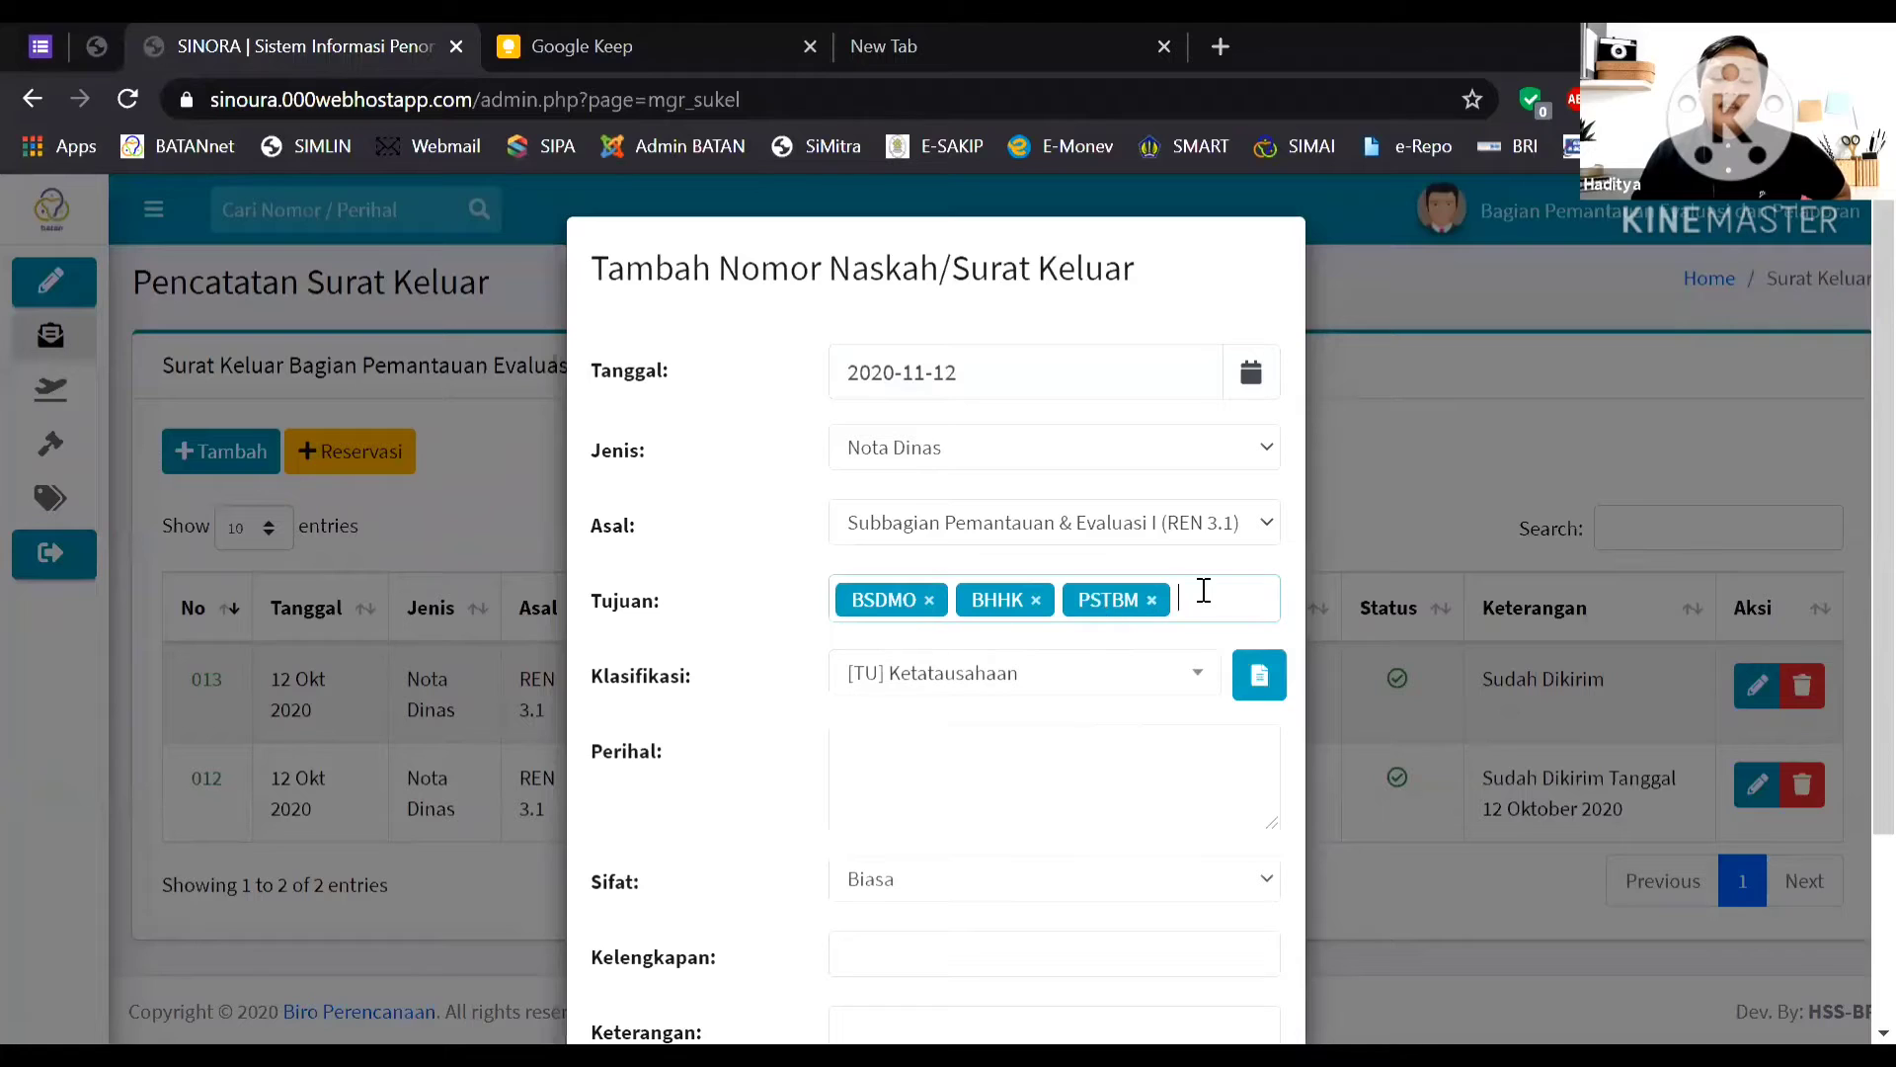
# Look through the Klasifikasi options and search them for "penga".
pyautogui.click(1198, 684)
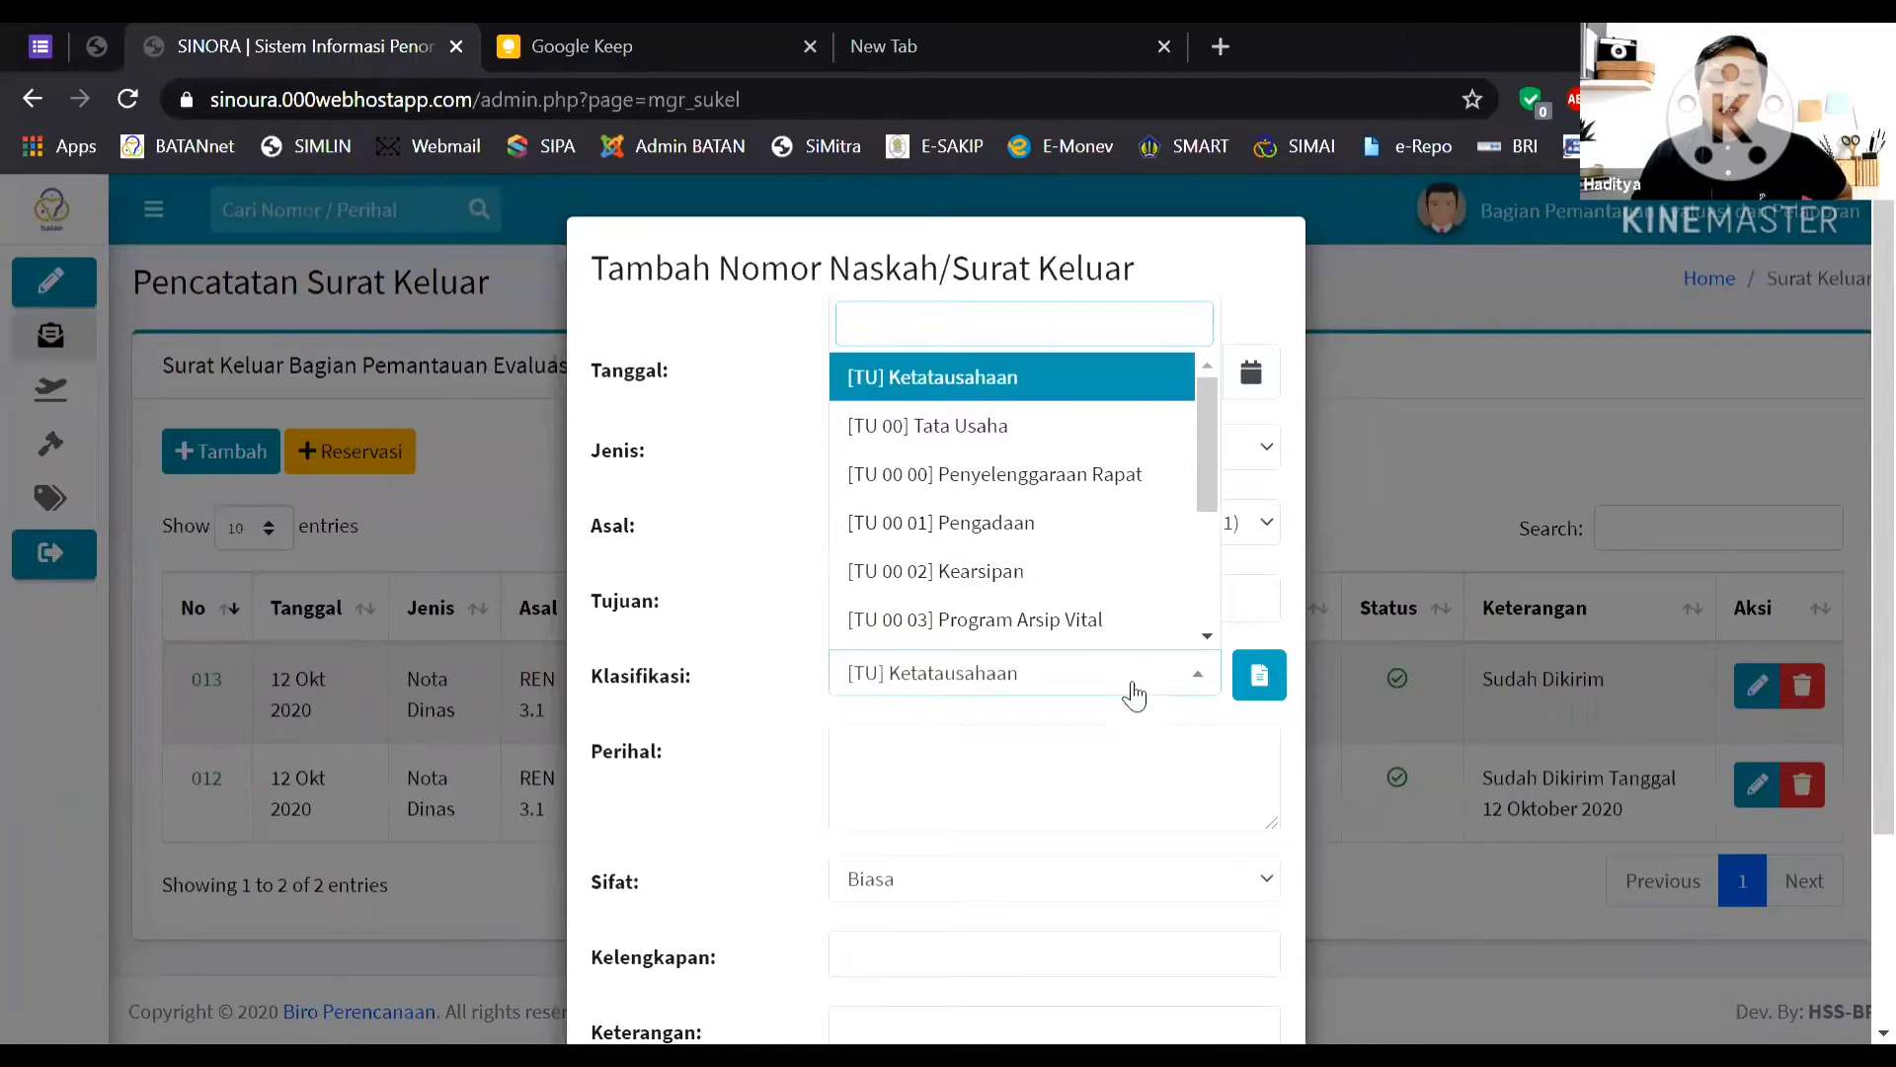
pyautogui.scroll(-2, 1201, 566)
pyautogui.moveTo(1201, 564); pyautogui.dragTo(1212, 430)
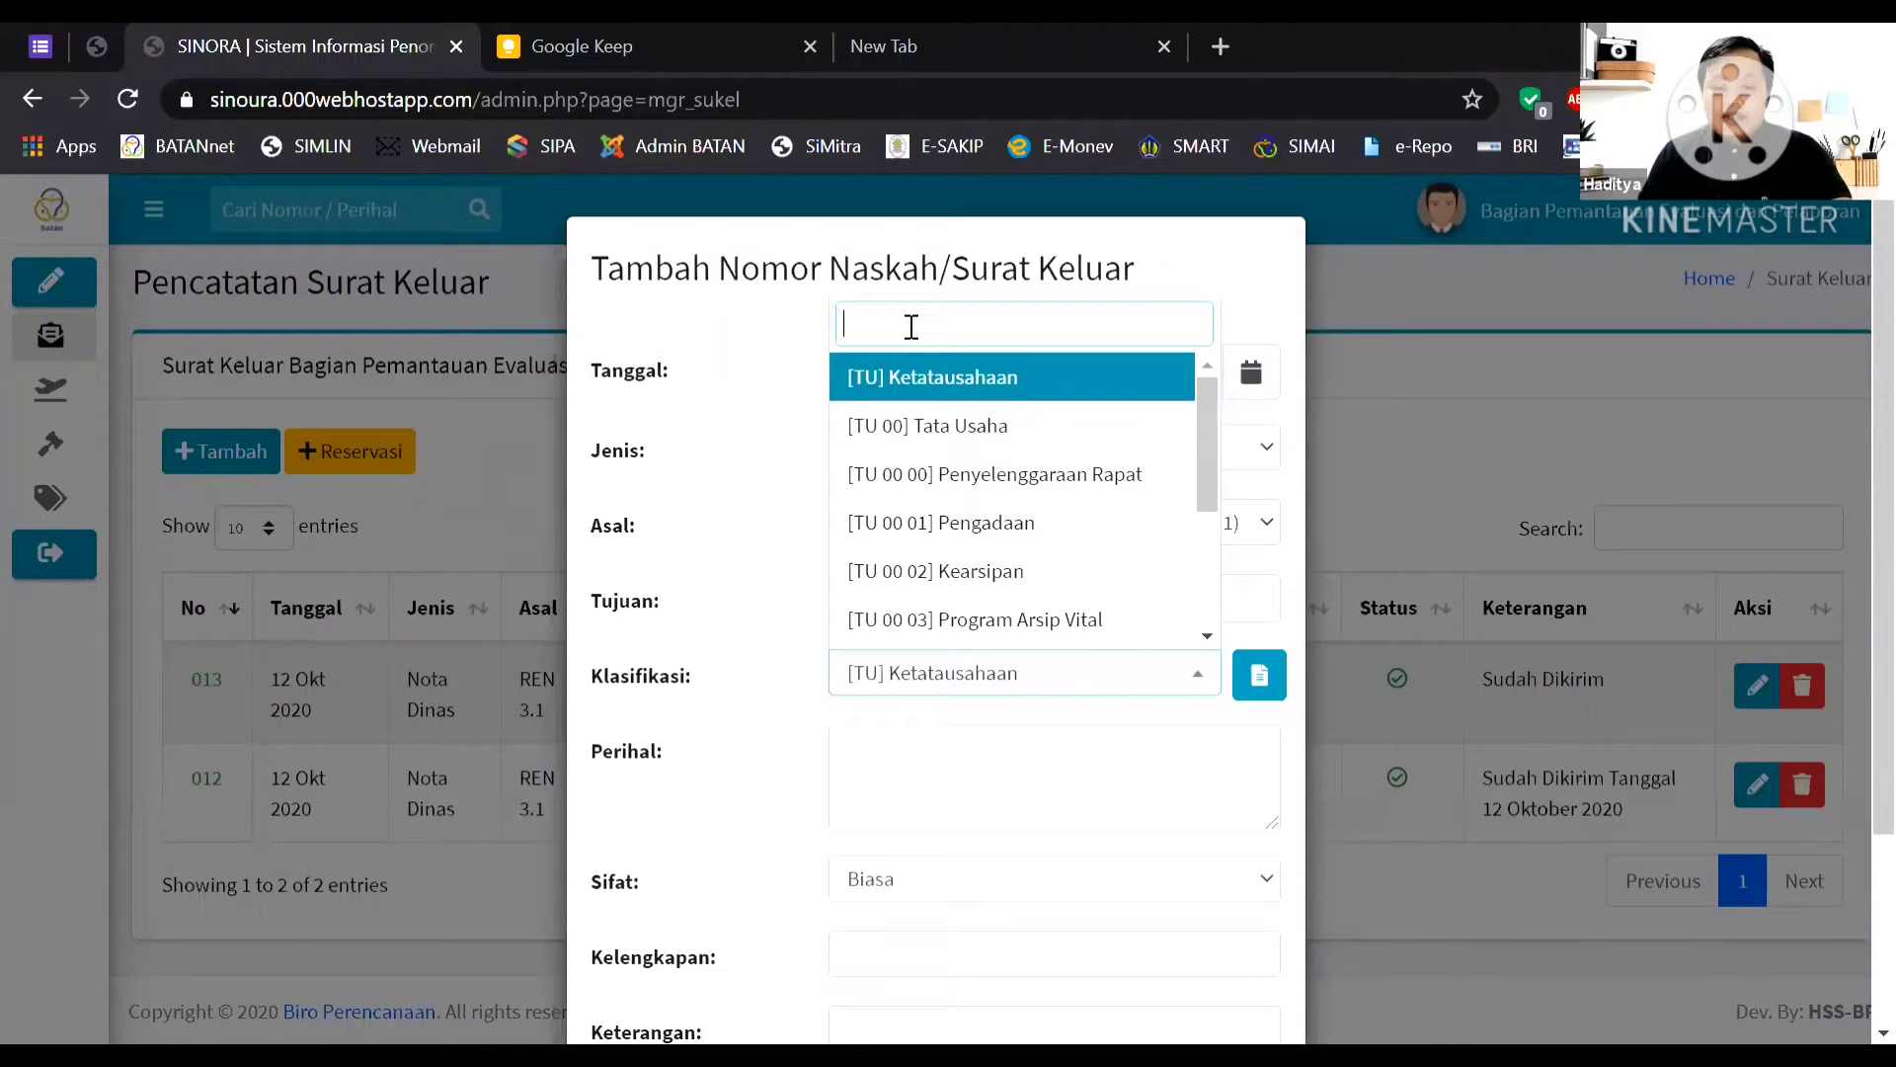
pyautogui.write('penga')
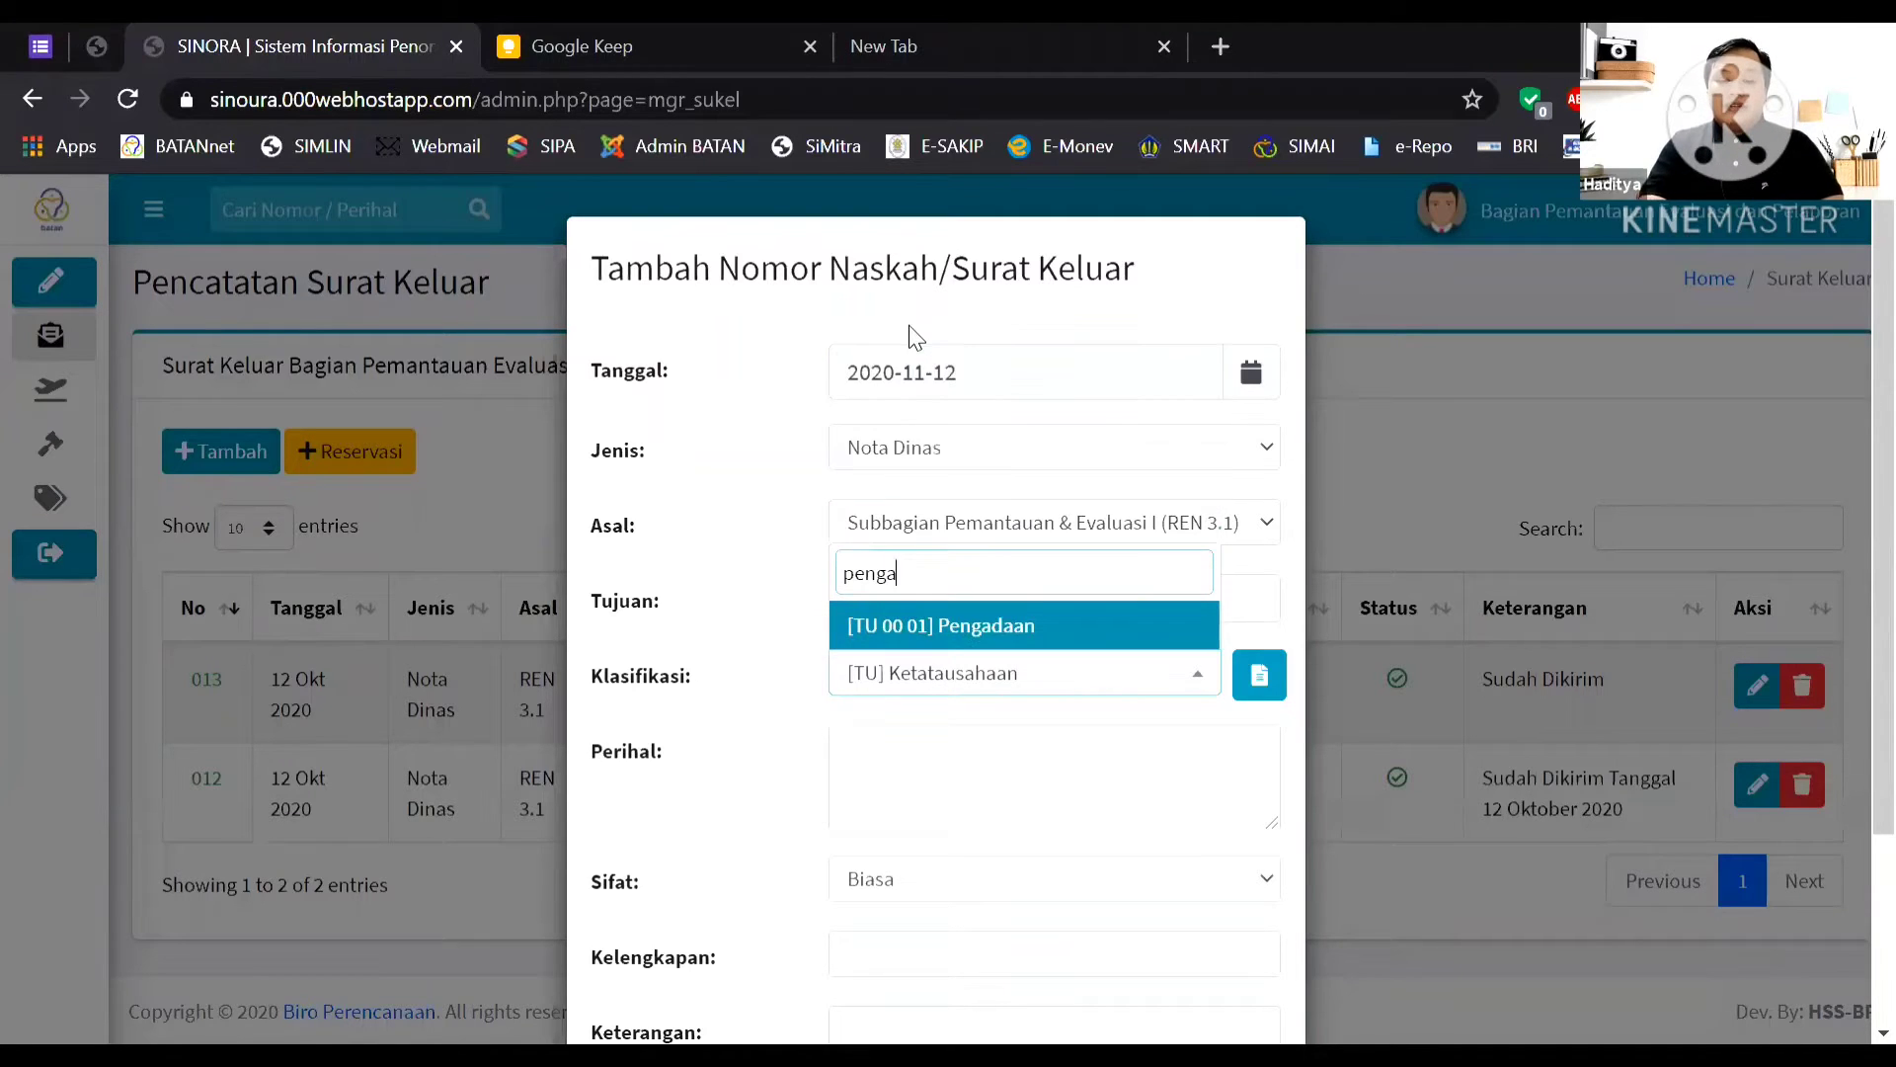
# Search the Klasifikasi options for "dinas" instead and choose [TU 01 00] Perjalanan Dinas Dalam Negeri.
pyautogui.moveTo(1027, 571); pyautogui.dragTo(866, 570)
pyautogui.press('BackSpace')
pyautogui.press('BackSpace')
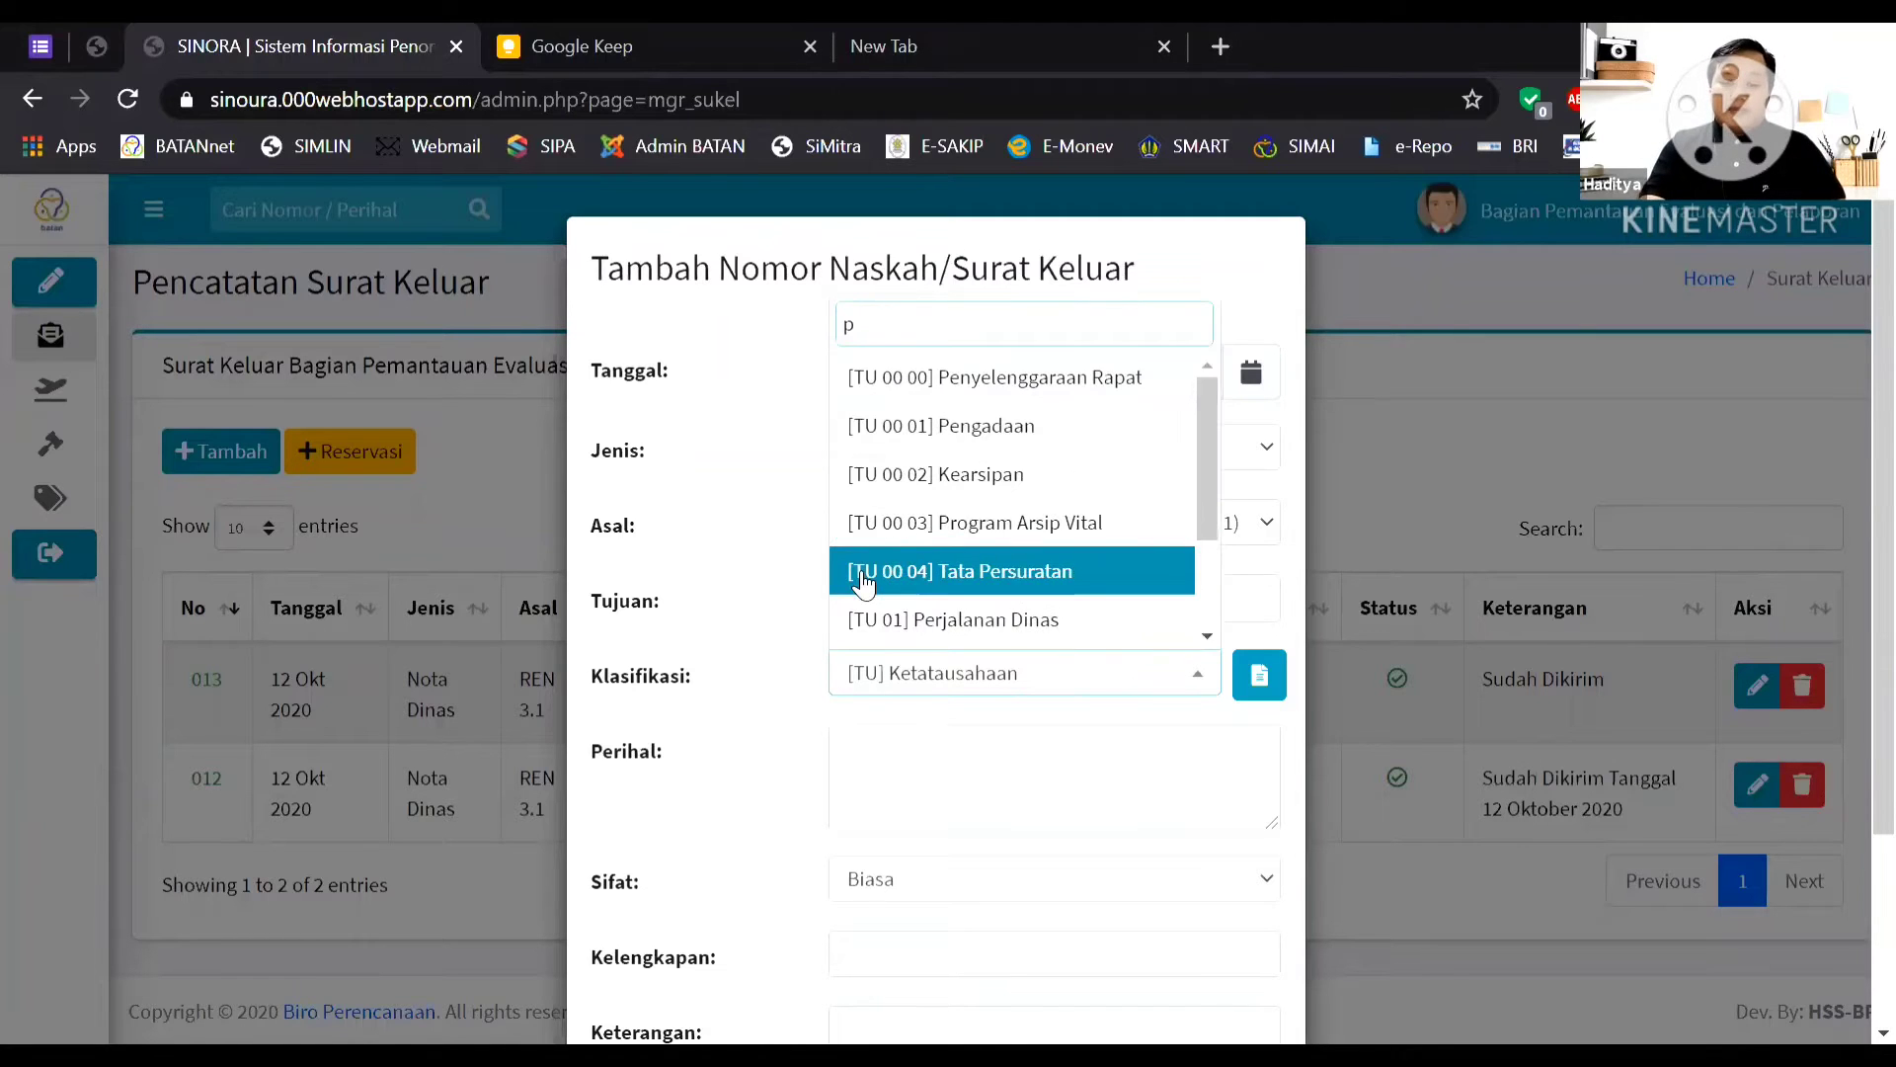
pyautogui.press('BackSpace')
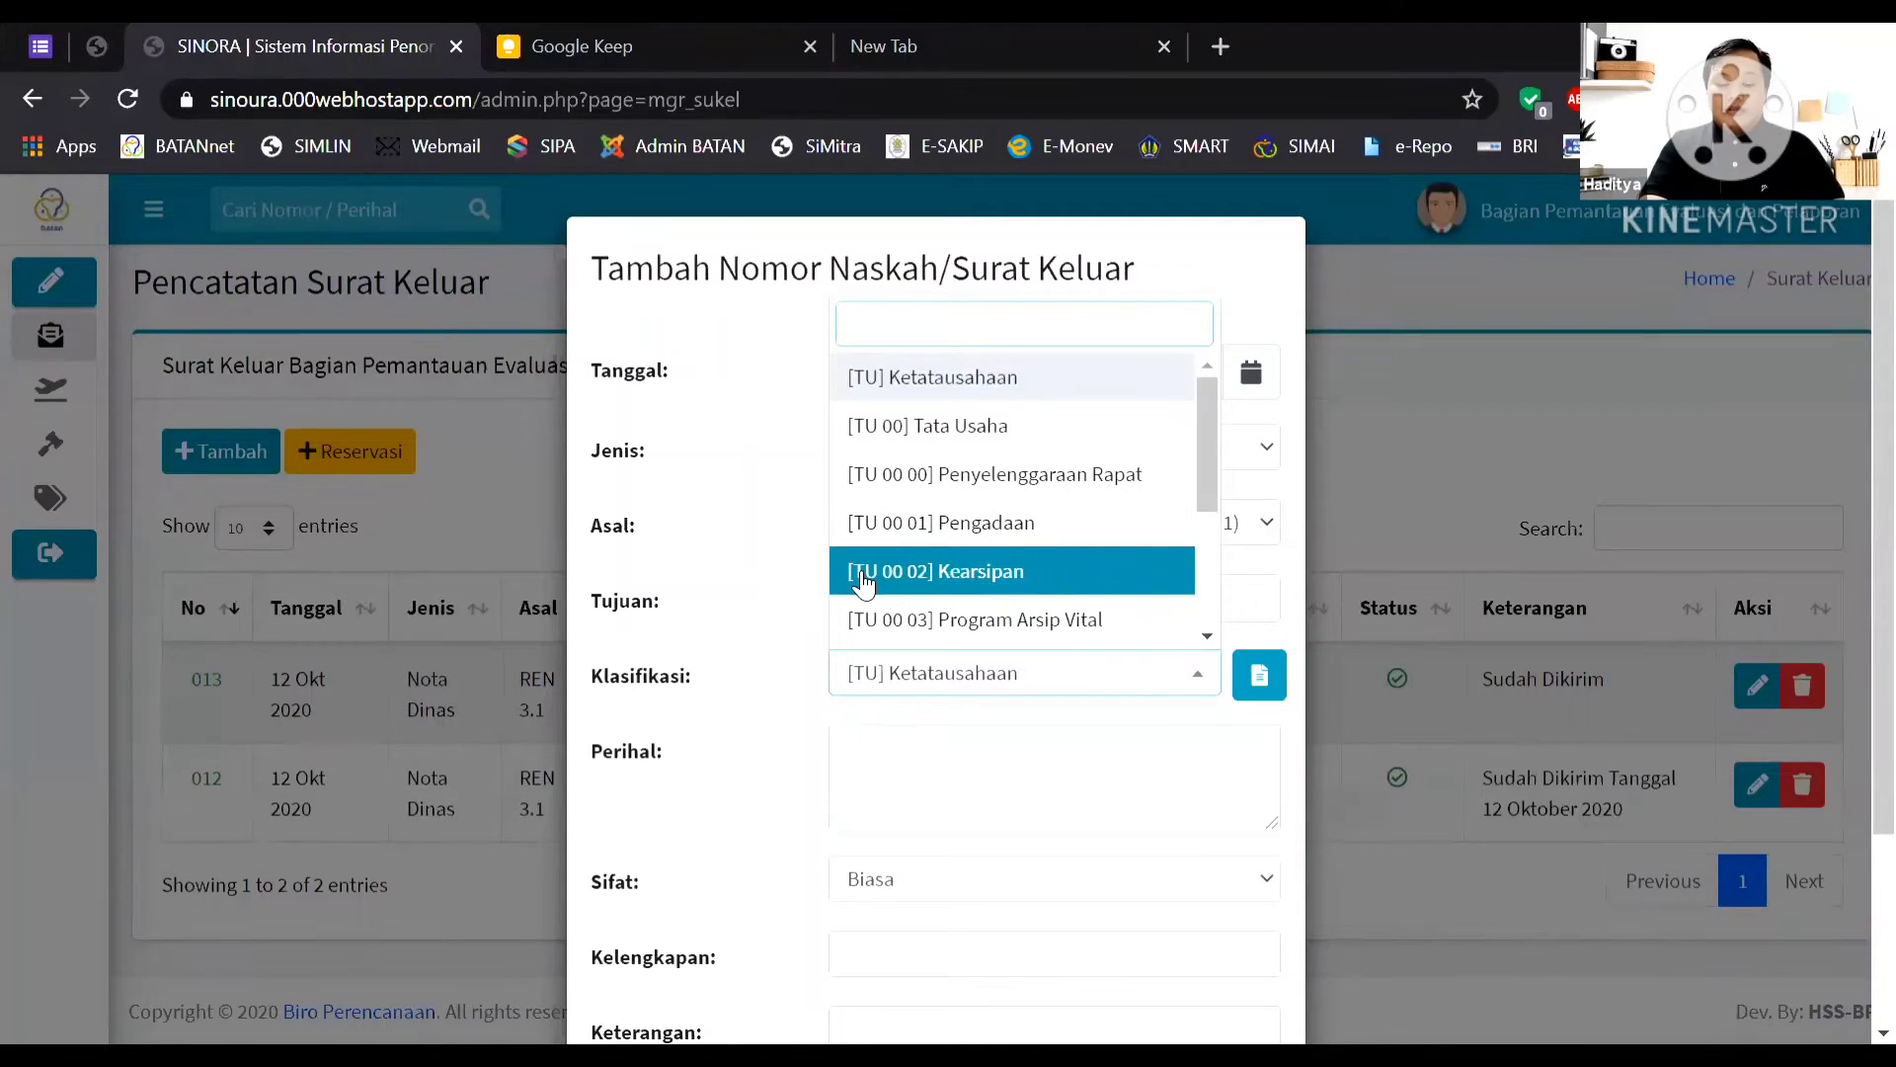
pyautogui.write('dinas')
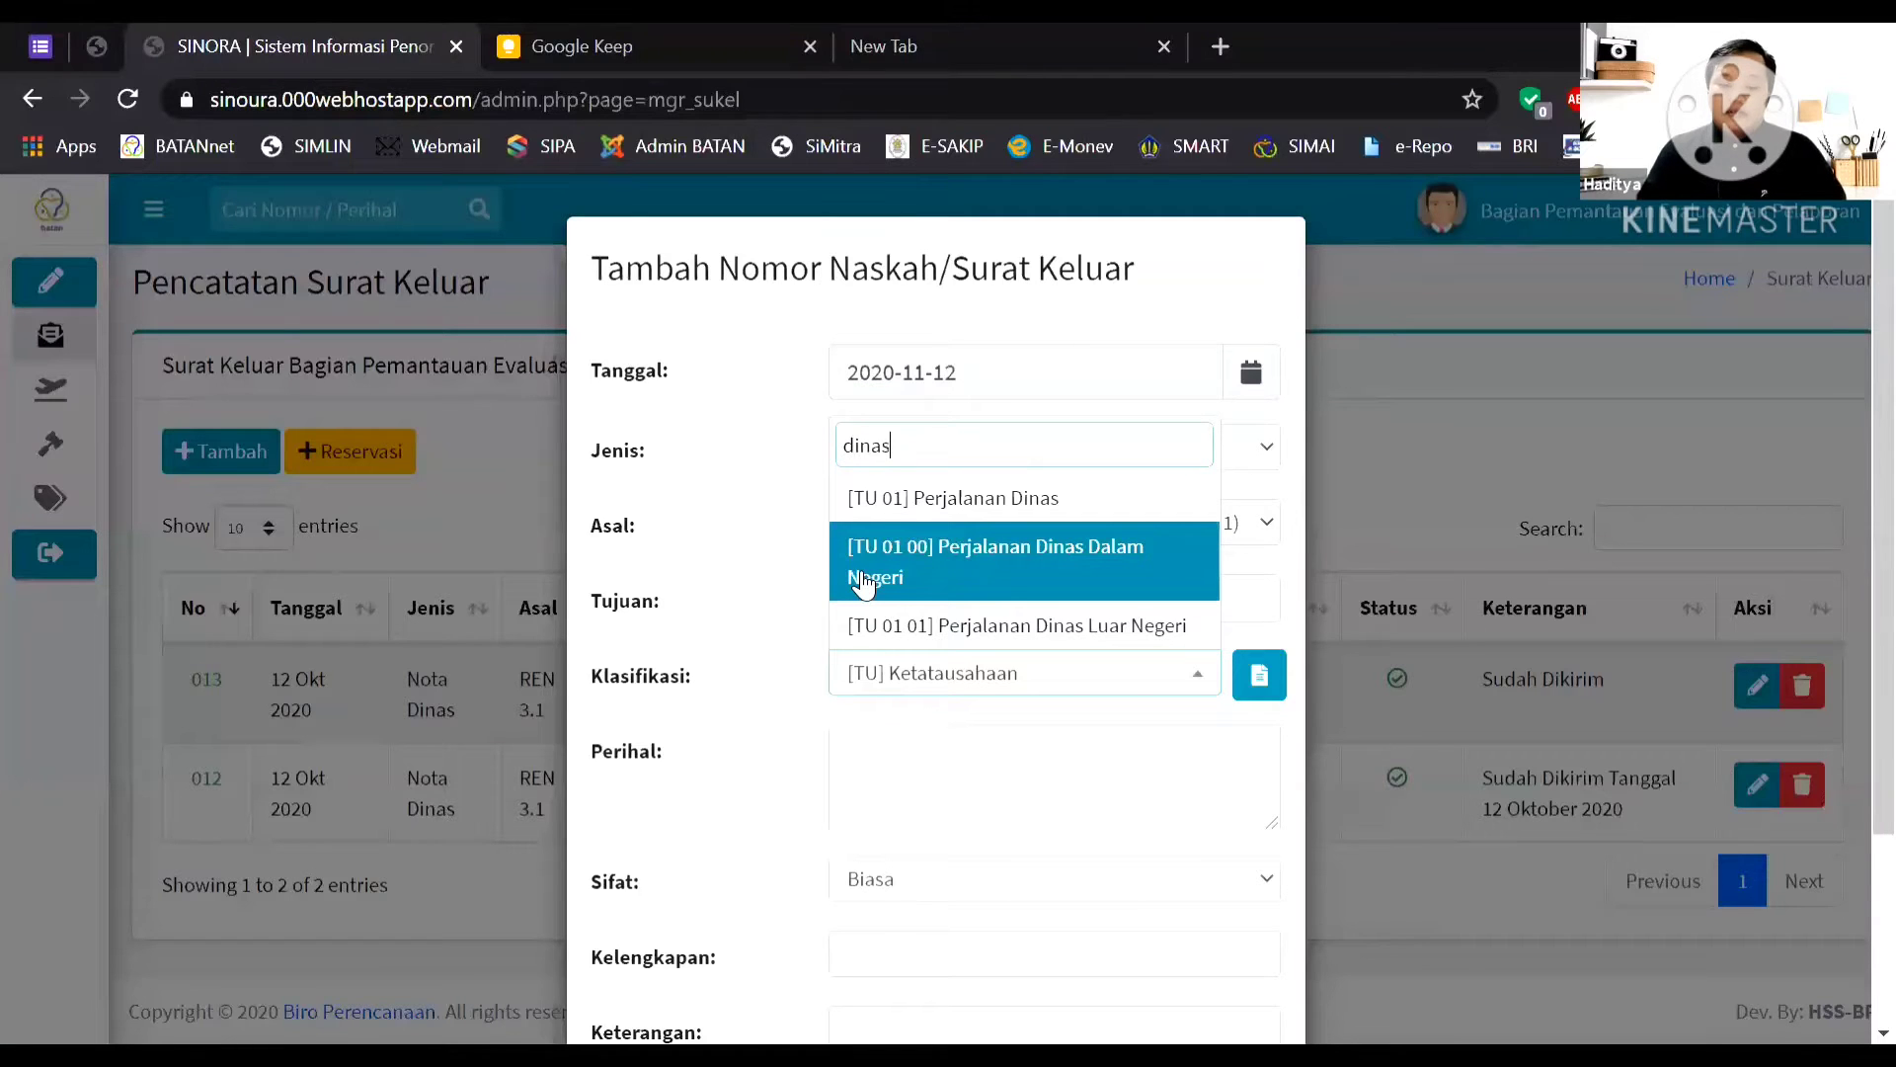
pyautogui.click(1099, 590)
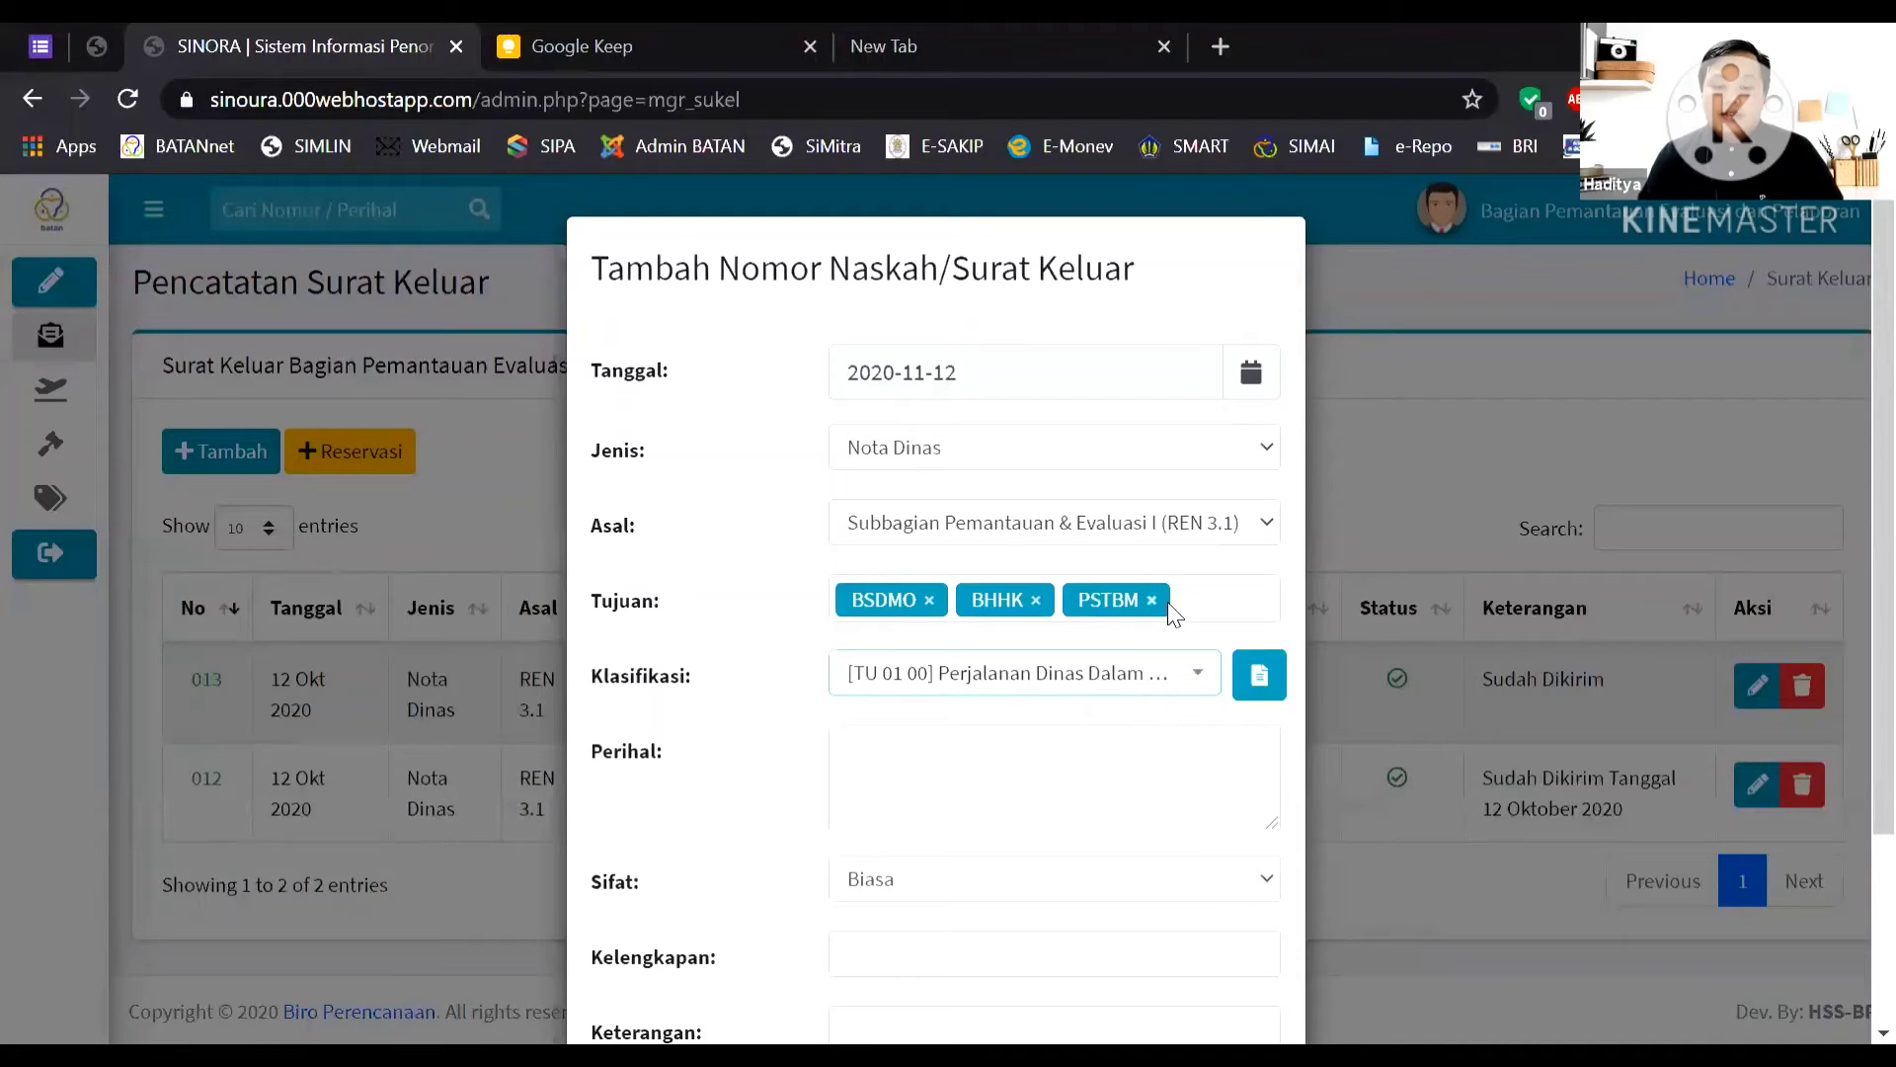
# Remove PSTBM, BHHK and BSDMO from the Tujuan and make BU the only destination.
pyautogui.click(1148, 602)
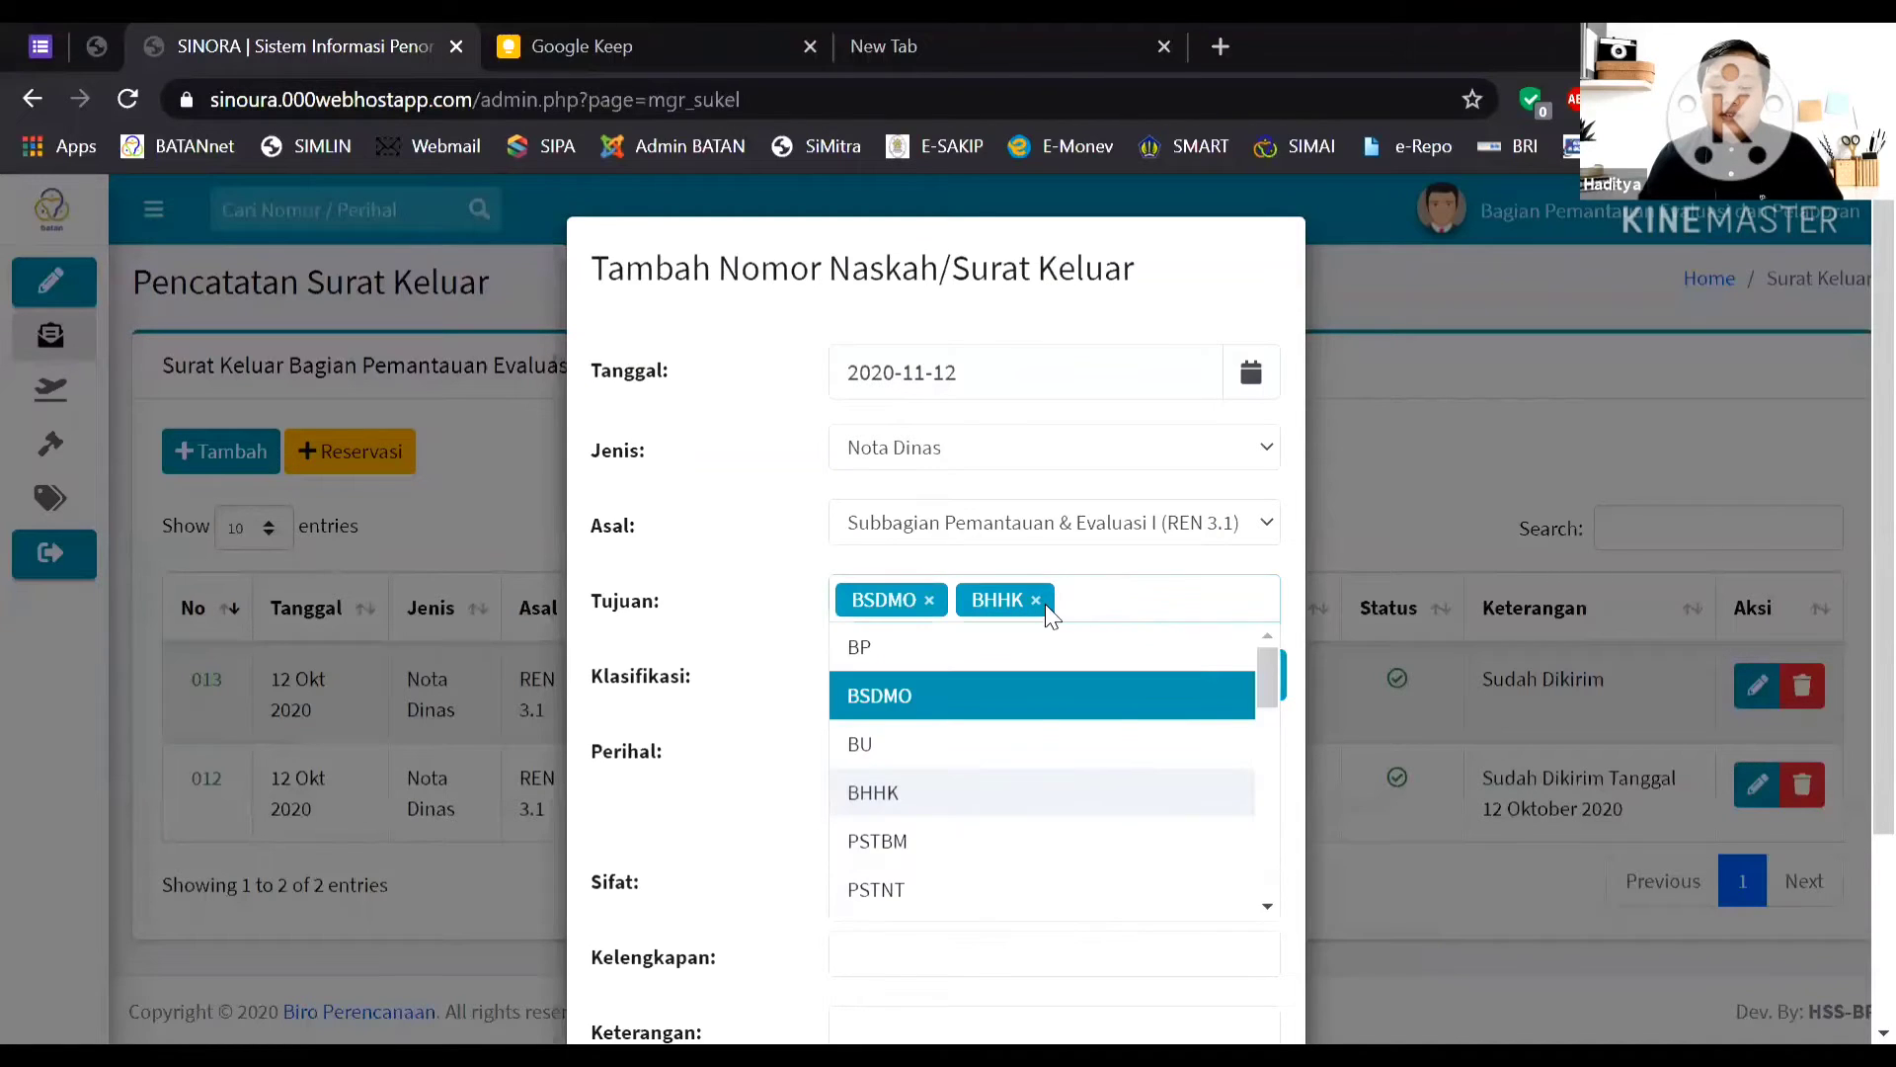
pyautogui.click(1035, 600)
pyautogui.click(896, 760)
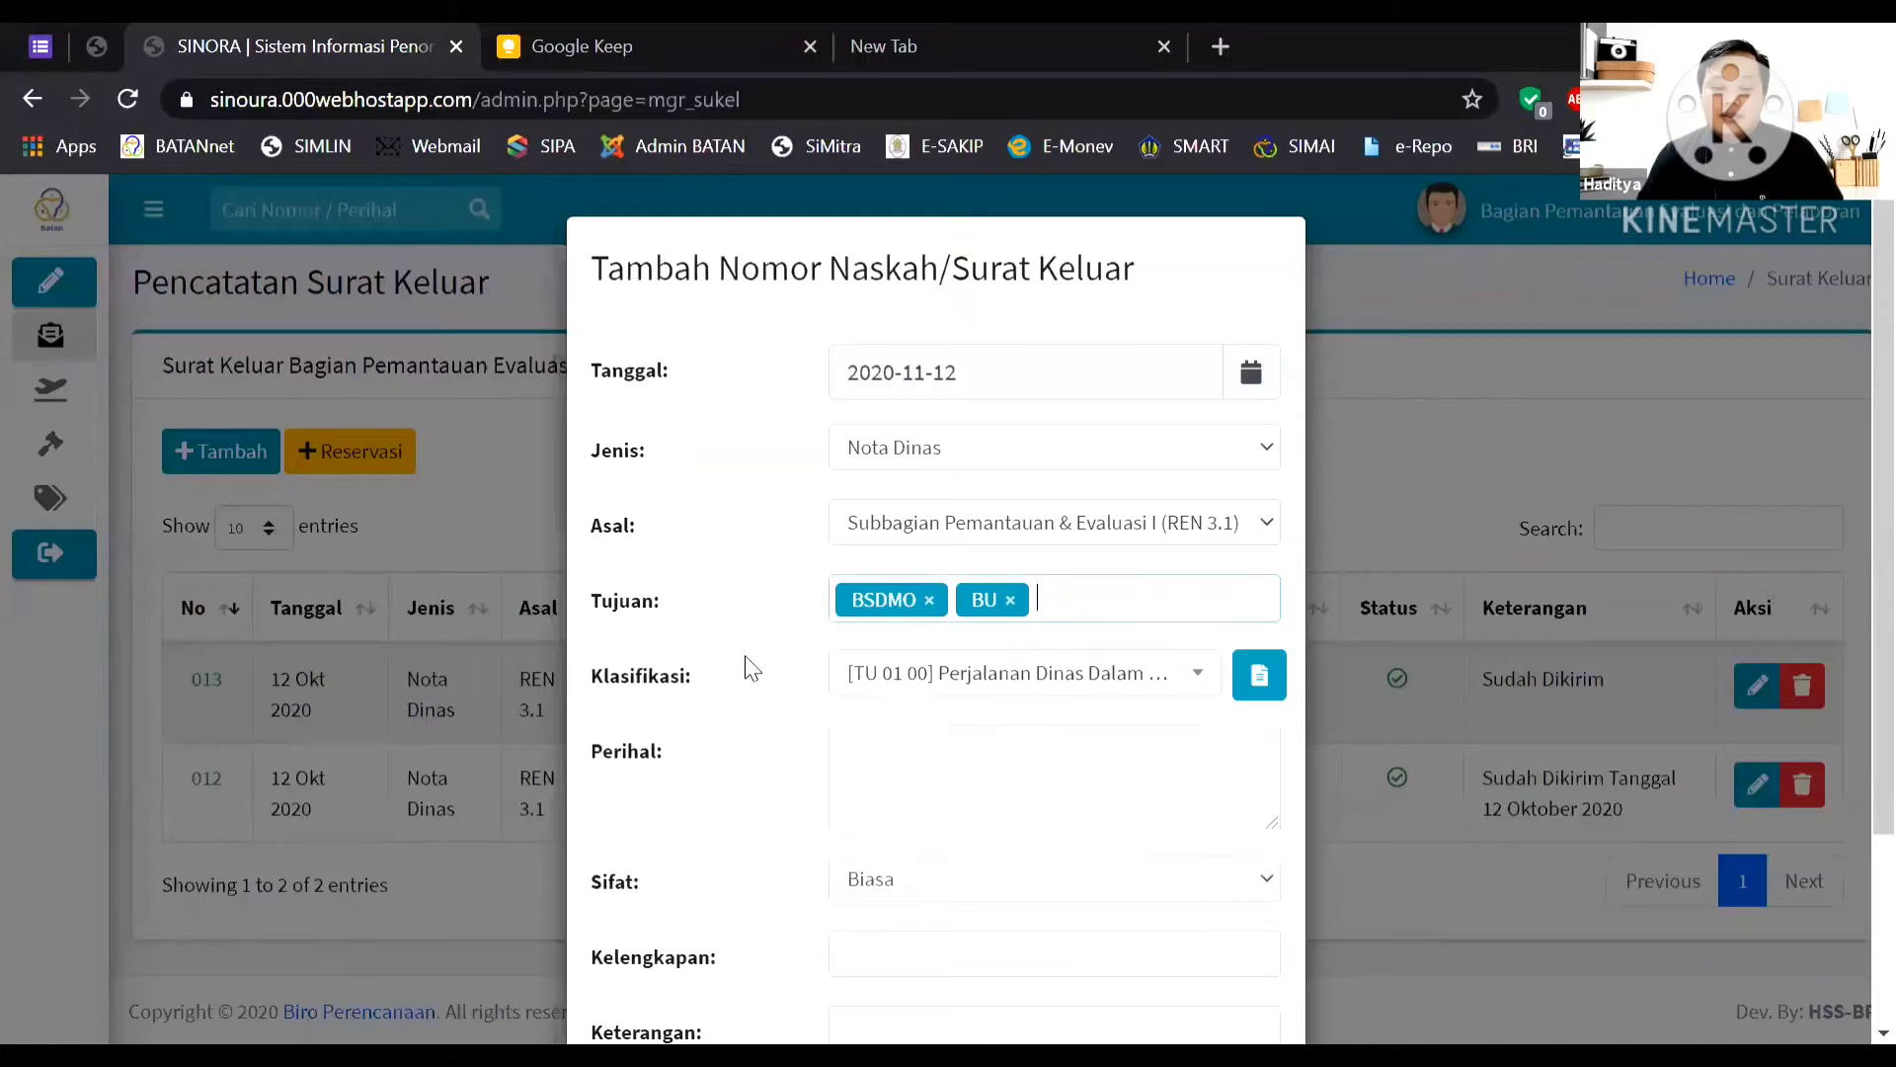
pyautogui.click(928, 602)
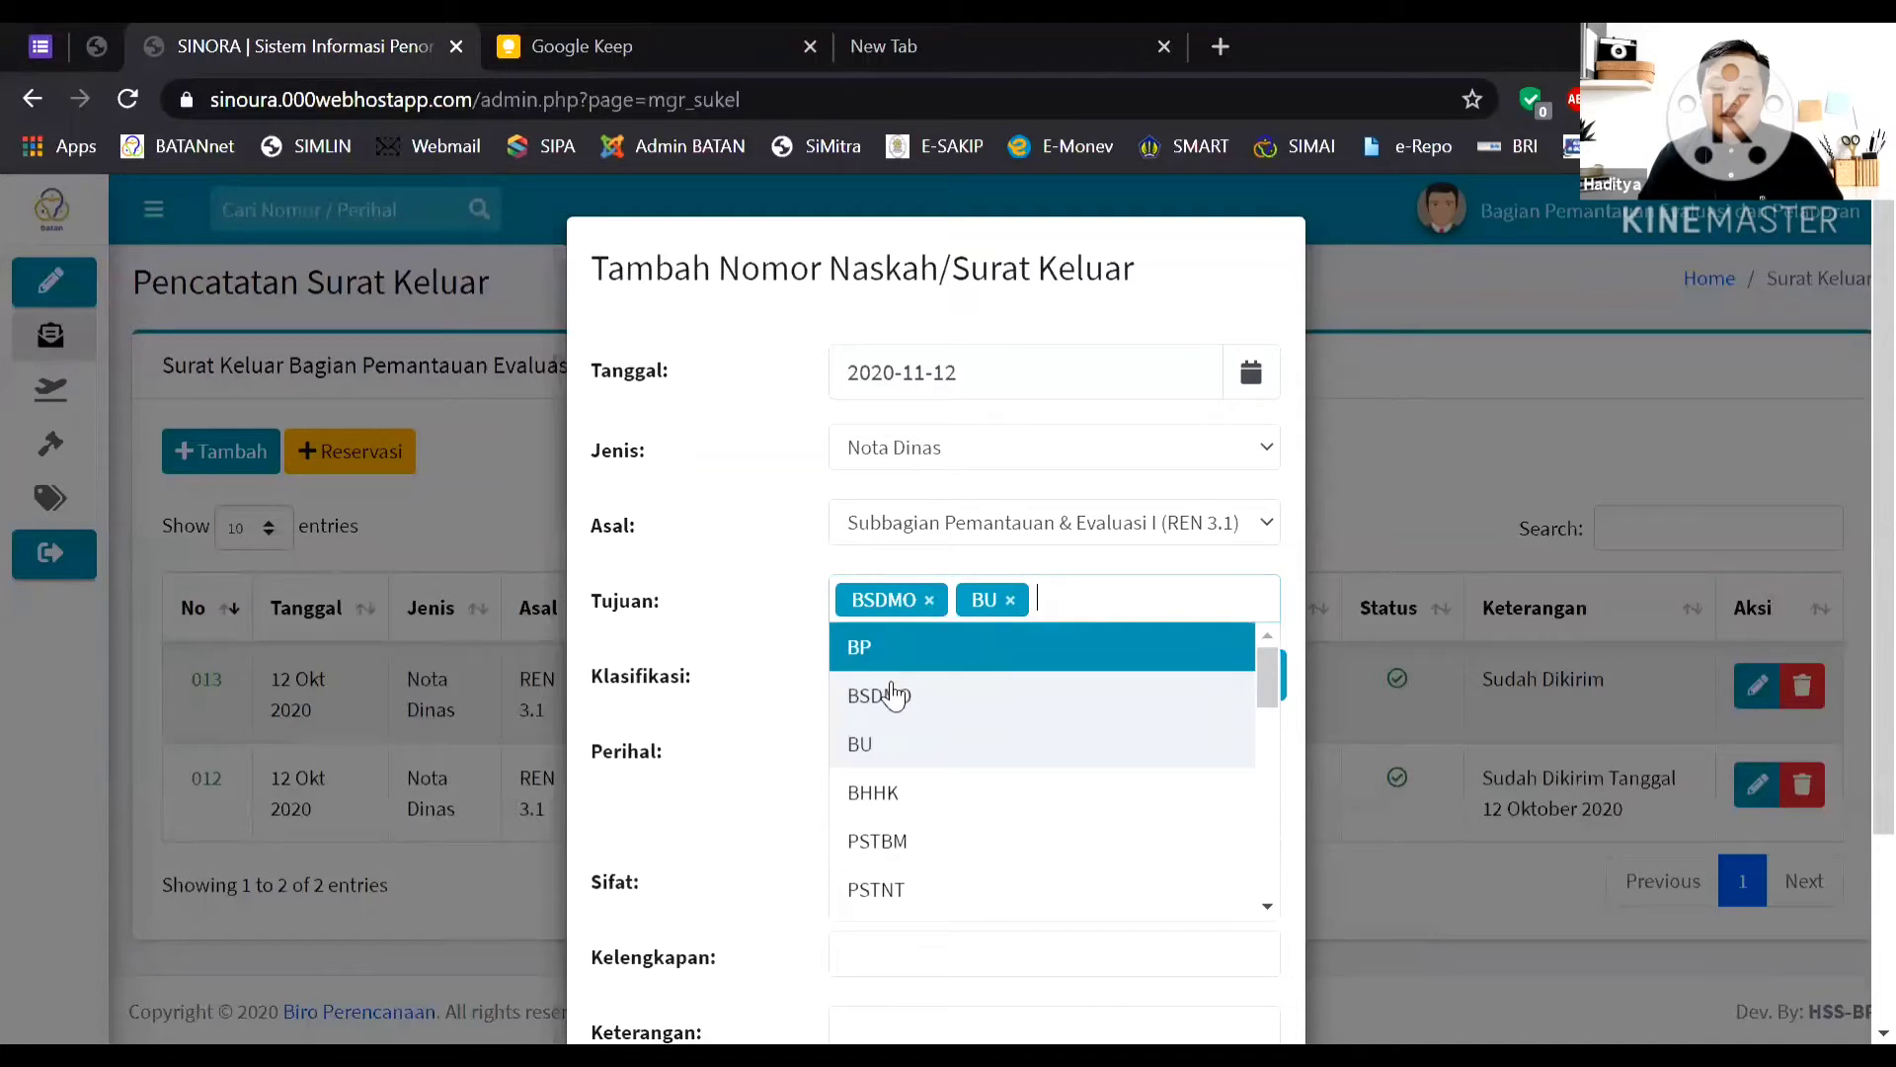
pyautogui.click(929, 600)
pyautogui.click(761, 609)
# Enter "Permohonan Biaya Perjalanan Dinas" as the Perihal and choose Biasa for Sifat.
pyautogui.scroll(-3, 965, 775)
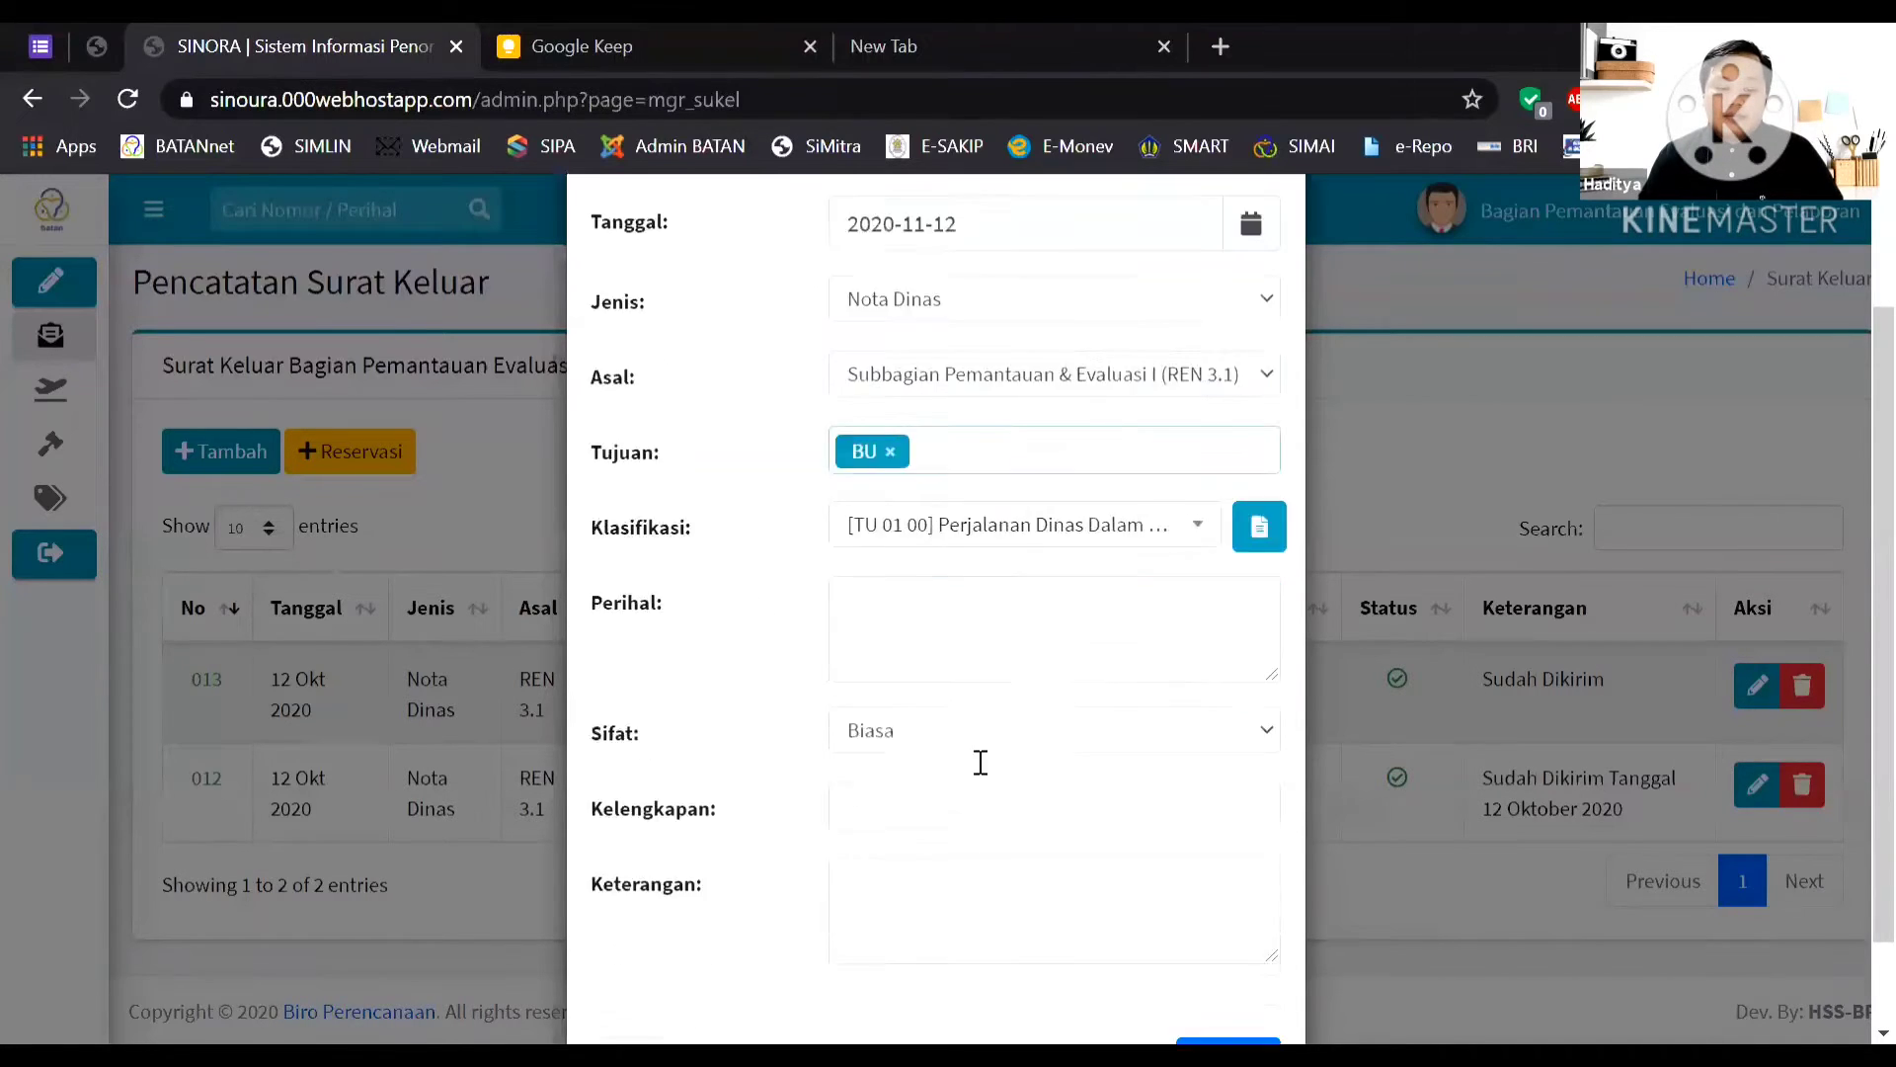
pyautogui.click(1018, 529)
pyautogui.write('Permohona')
pyautogui.write('n ')
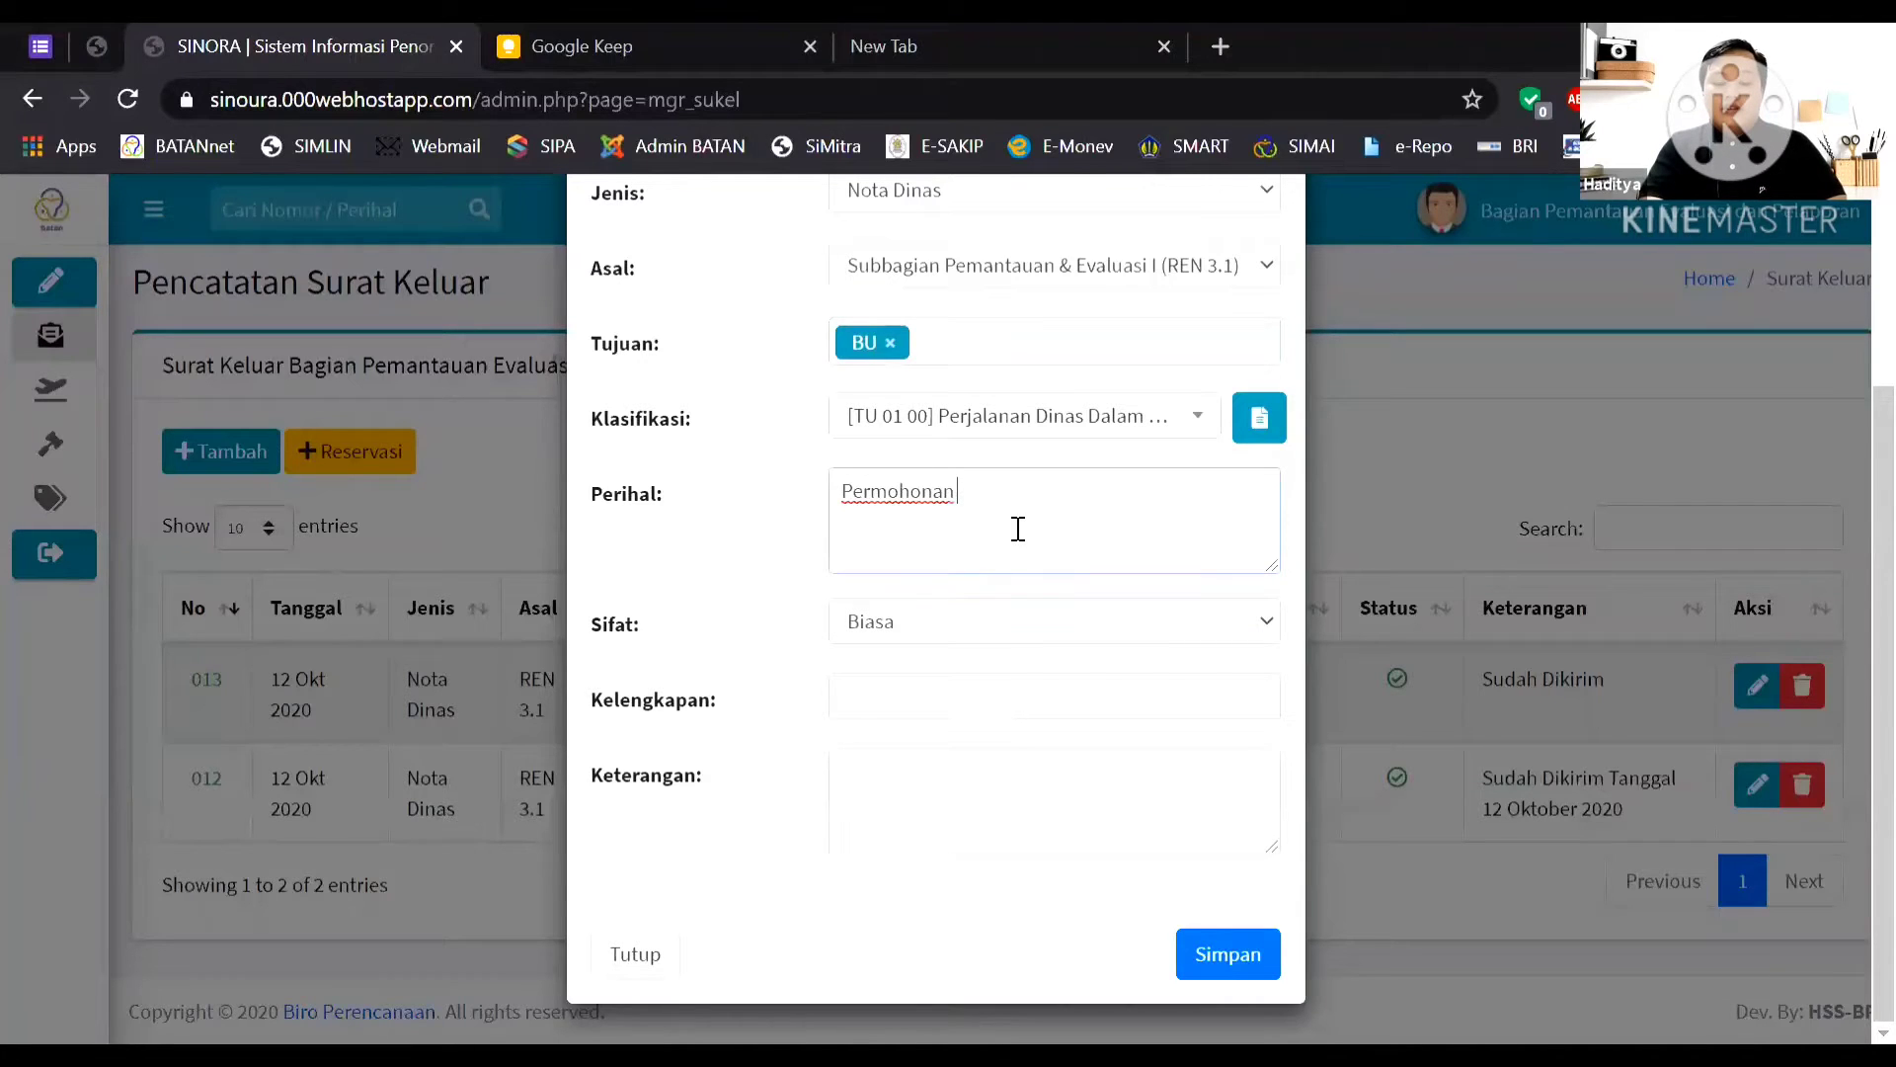
pyautogui.write('Biaya Perjalanan Dinas')
pyautogui.click(1116, 622)
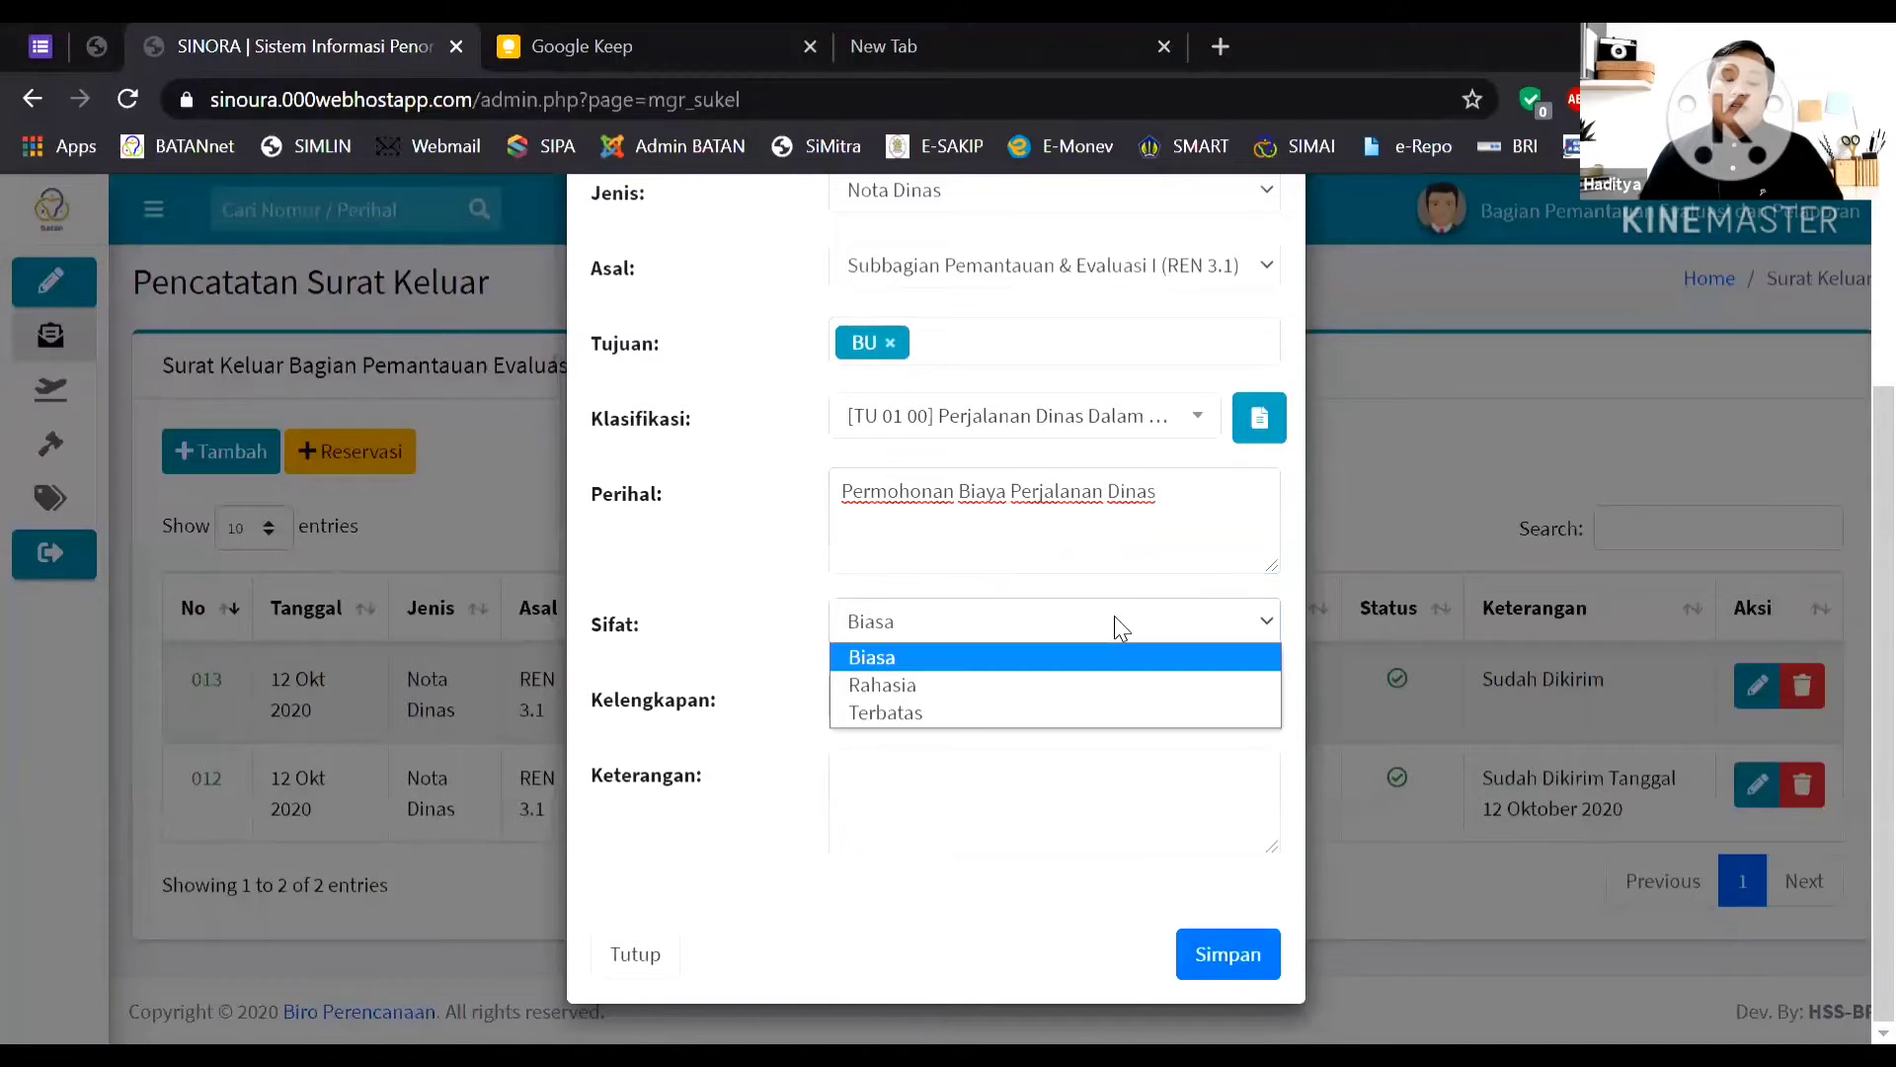
pyautogui.click(1114, 656)
# Fill in Kelengkapan with "1 Lampiran" and Keterangan with "Sudah Dikirim", and save the new outgoing letter number.
pyautogui.click(1005, 704)
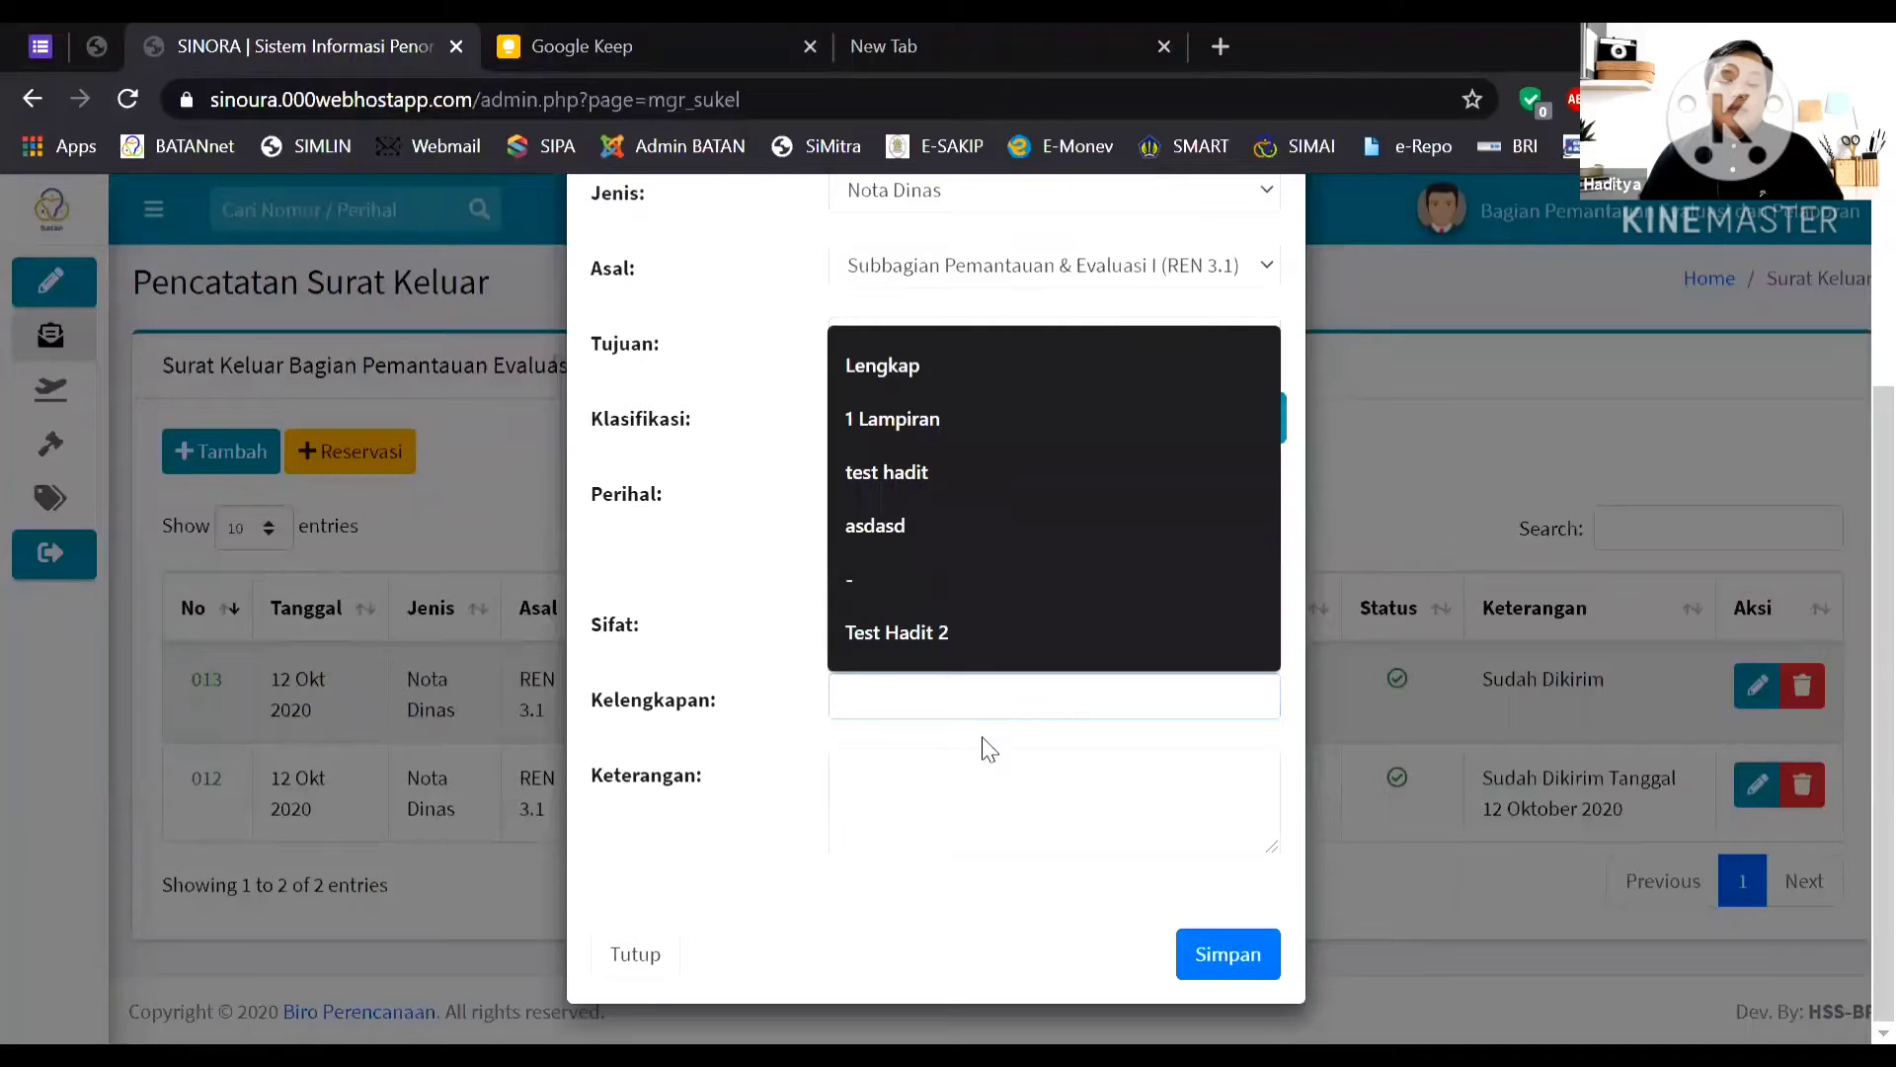
pyautogui.click(933, 442)
pyautogui.click(1026, 792)
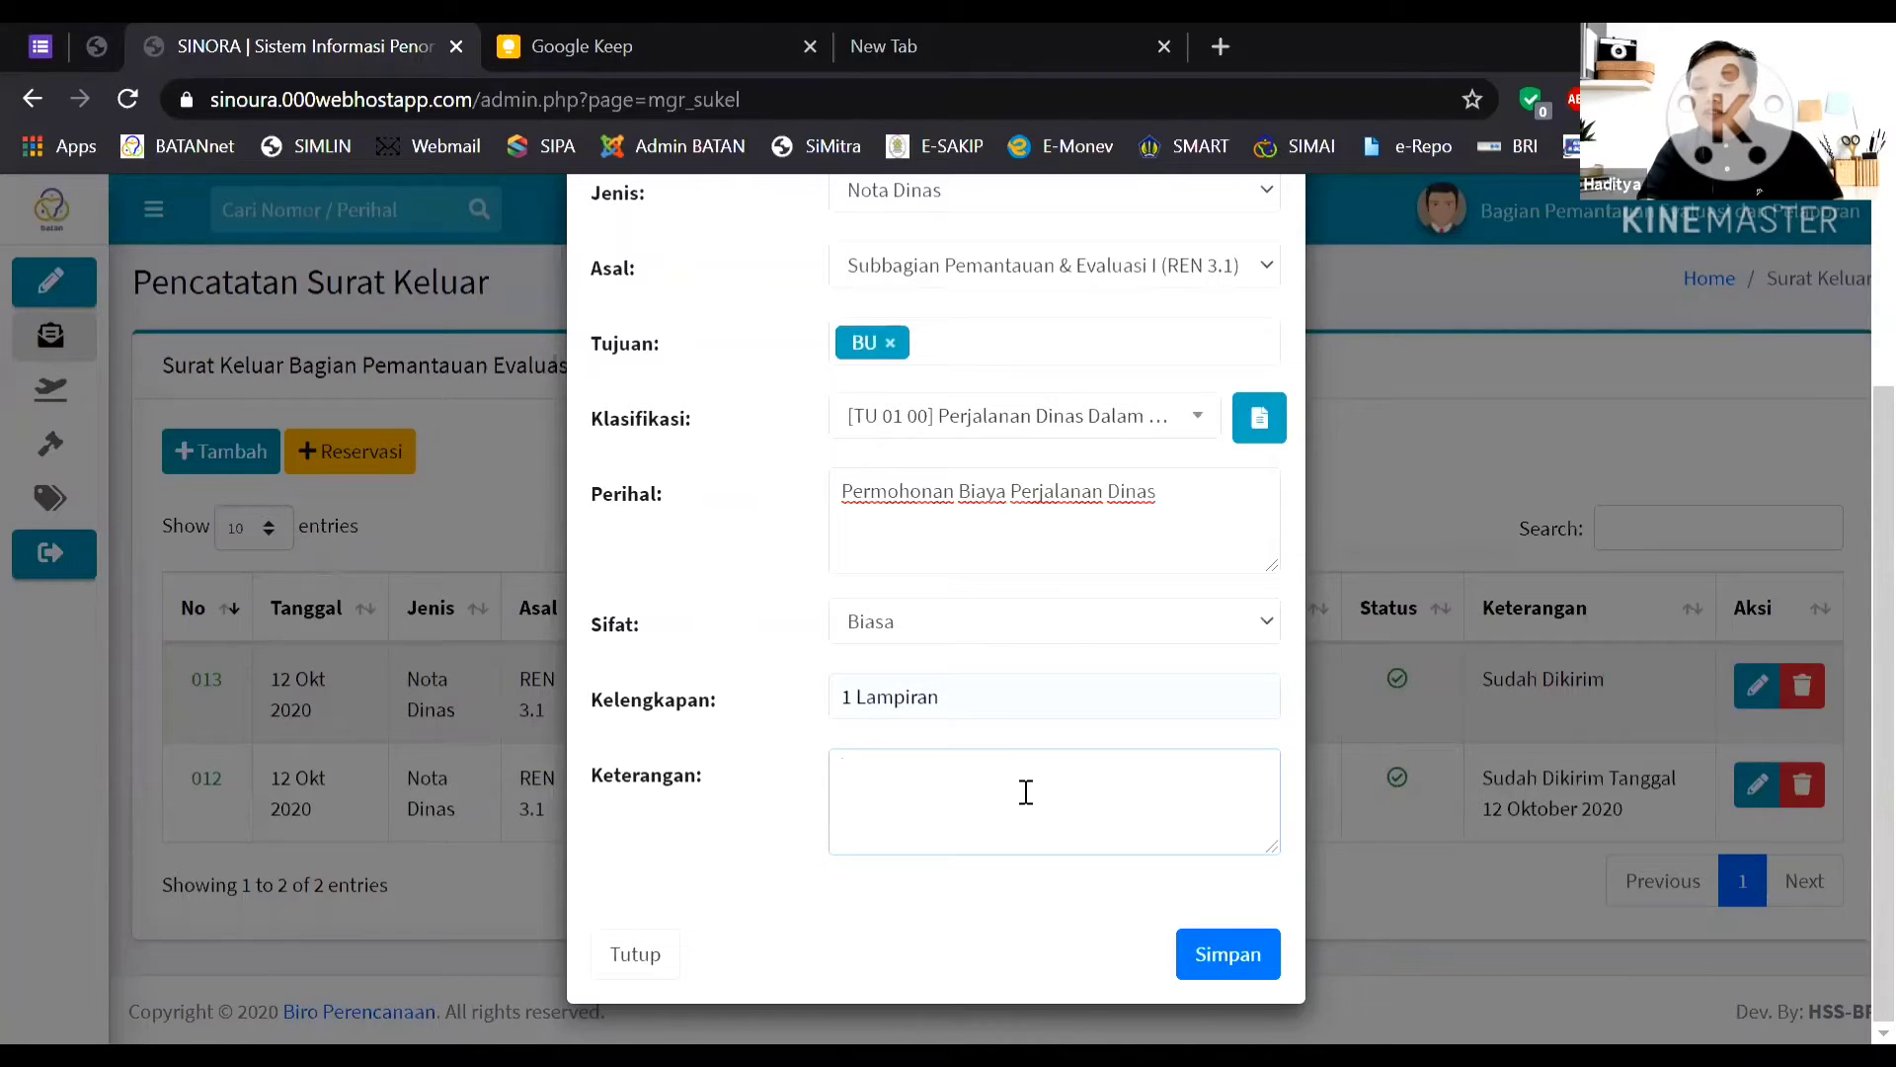
pyautogui.write('Sudah D')
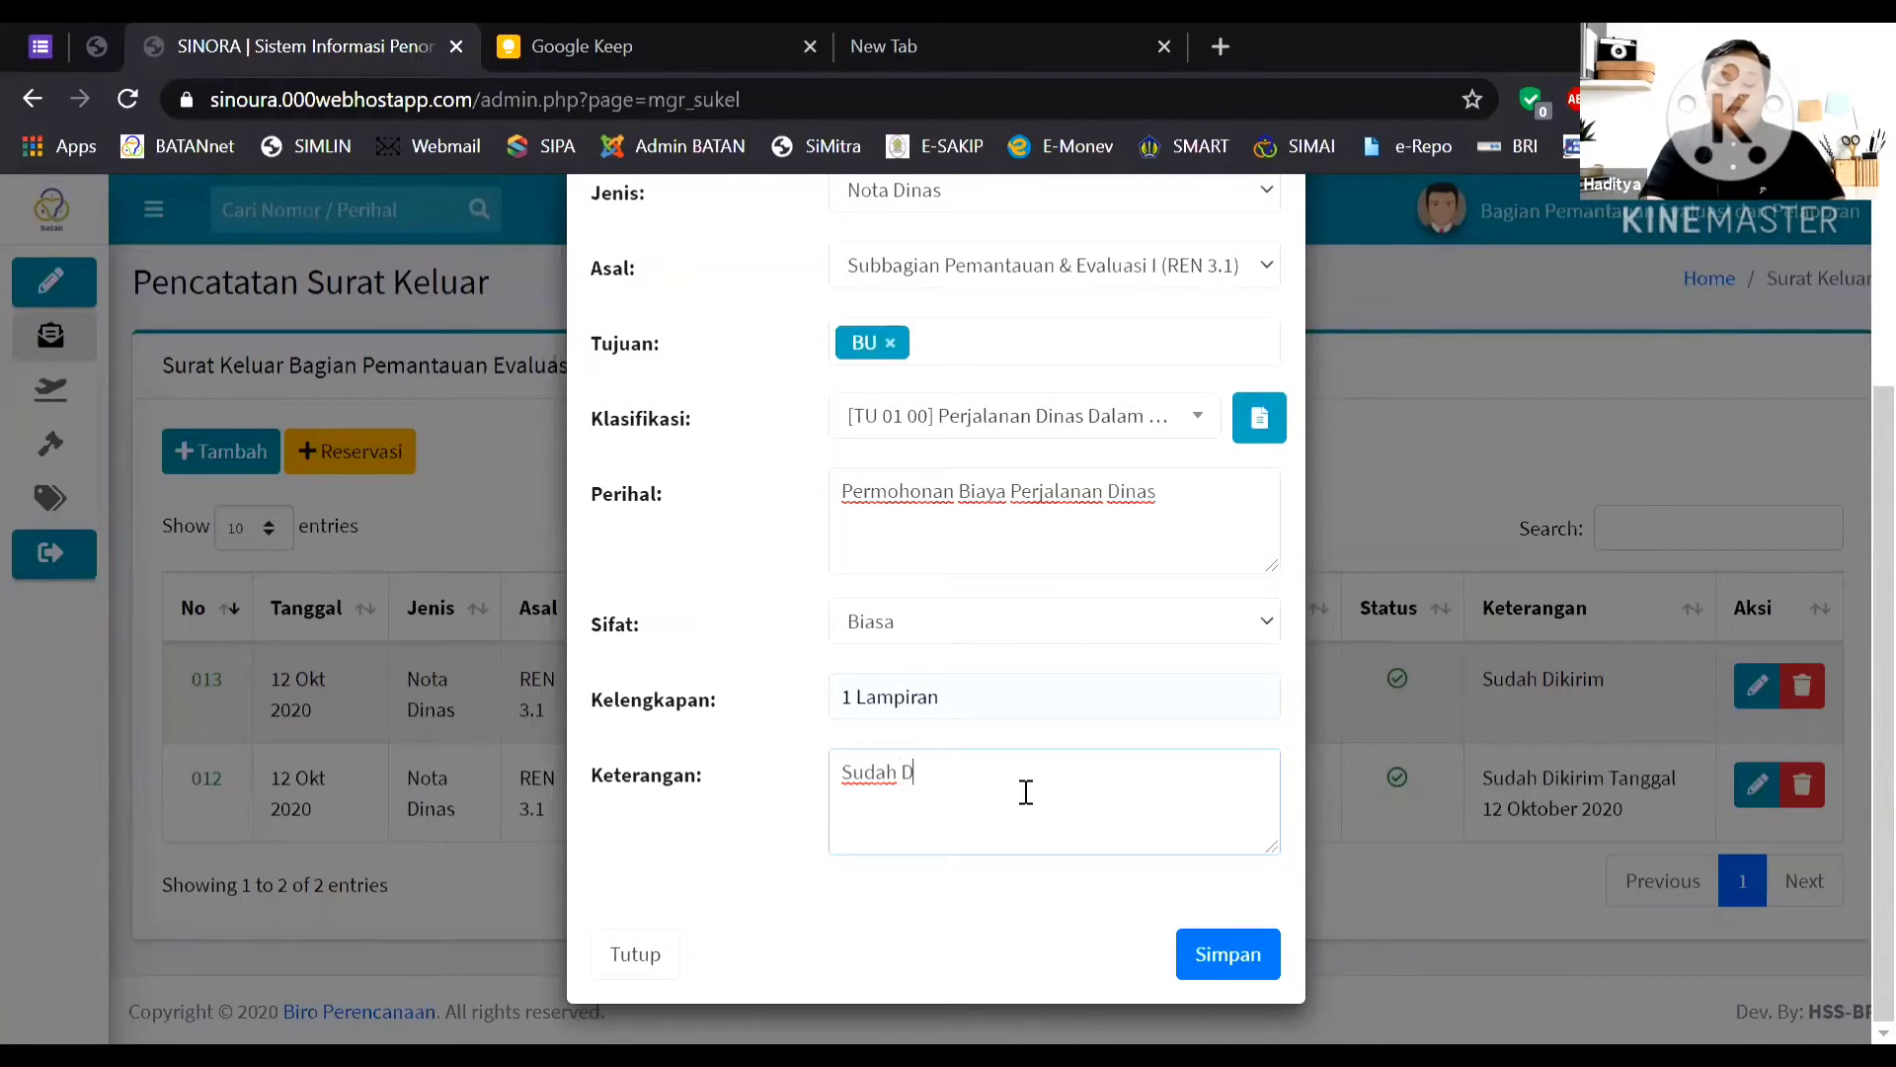
pyautogui.write('ikirim')
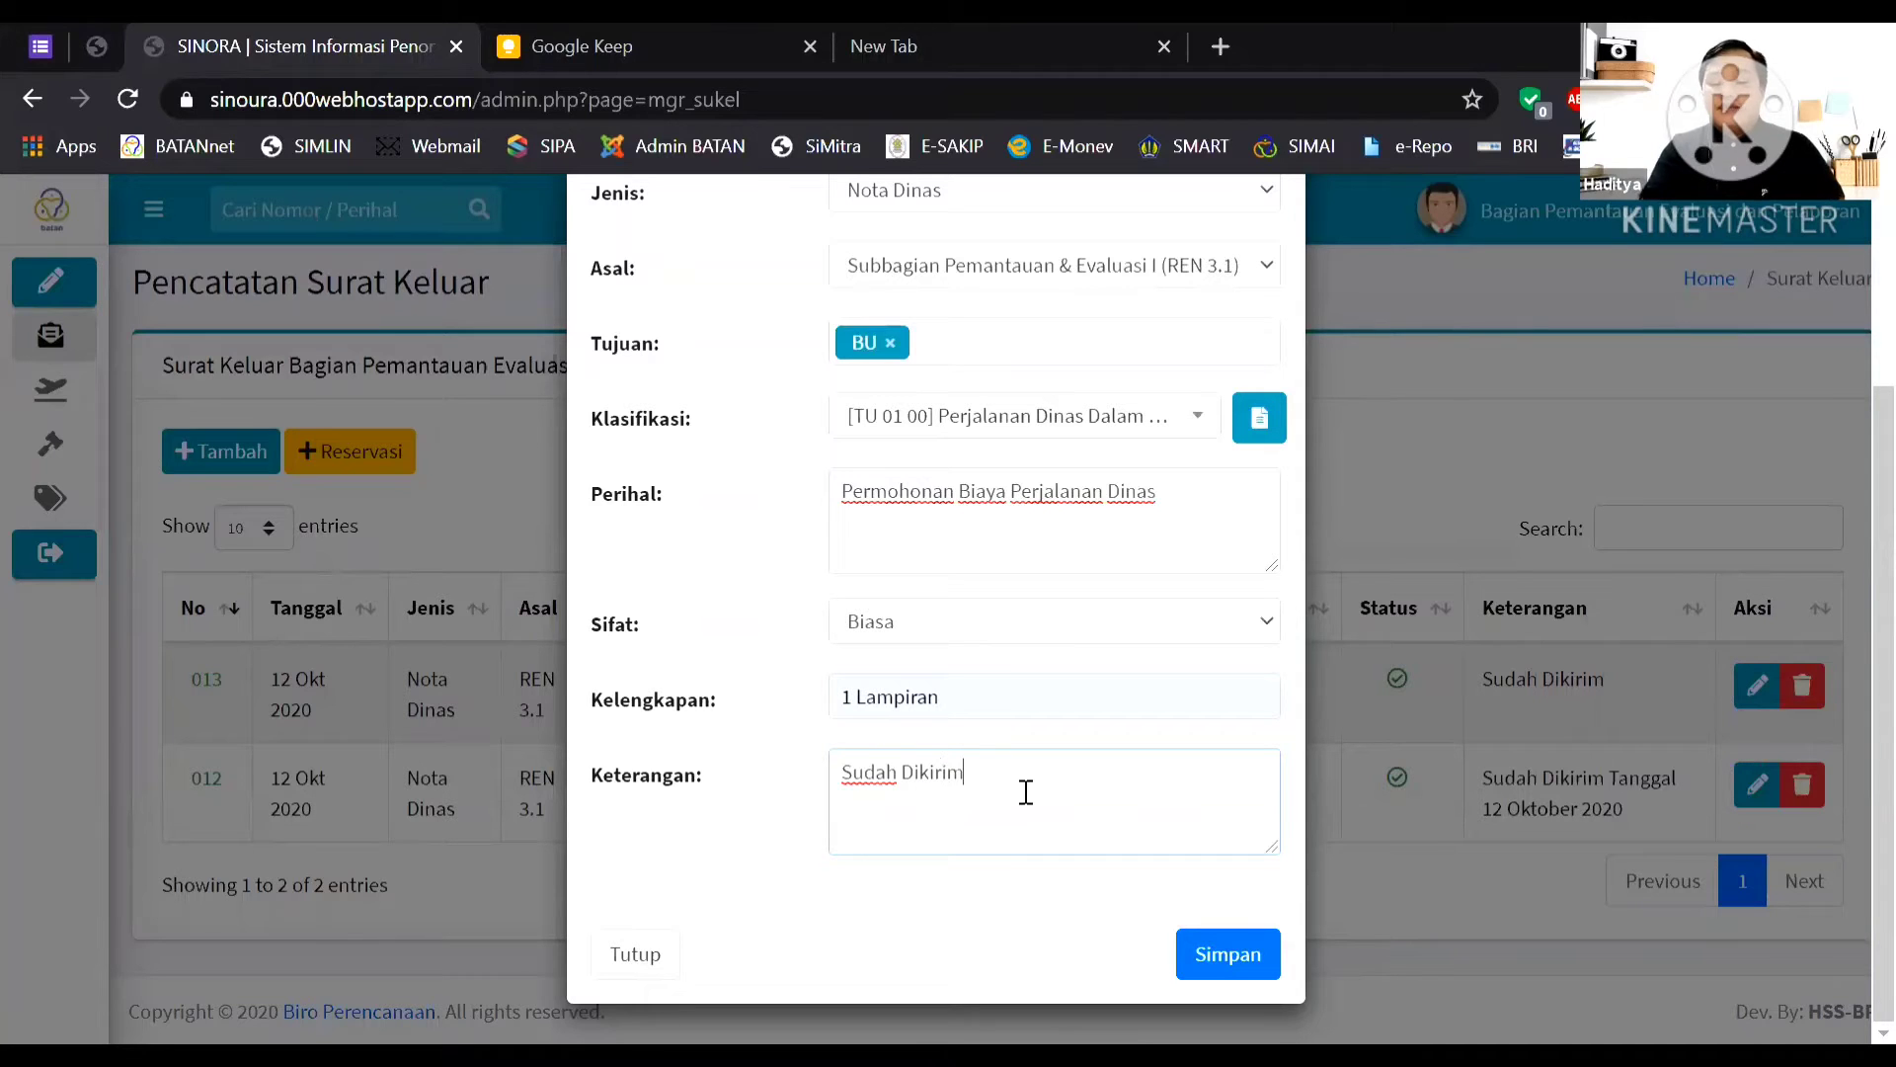
pyautogui.click(1223, 954)
pyautogui.click(1222, 956)
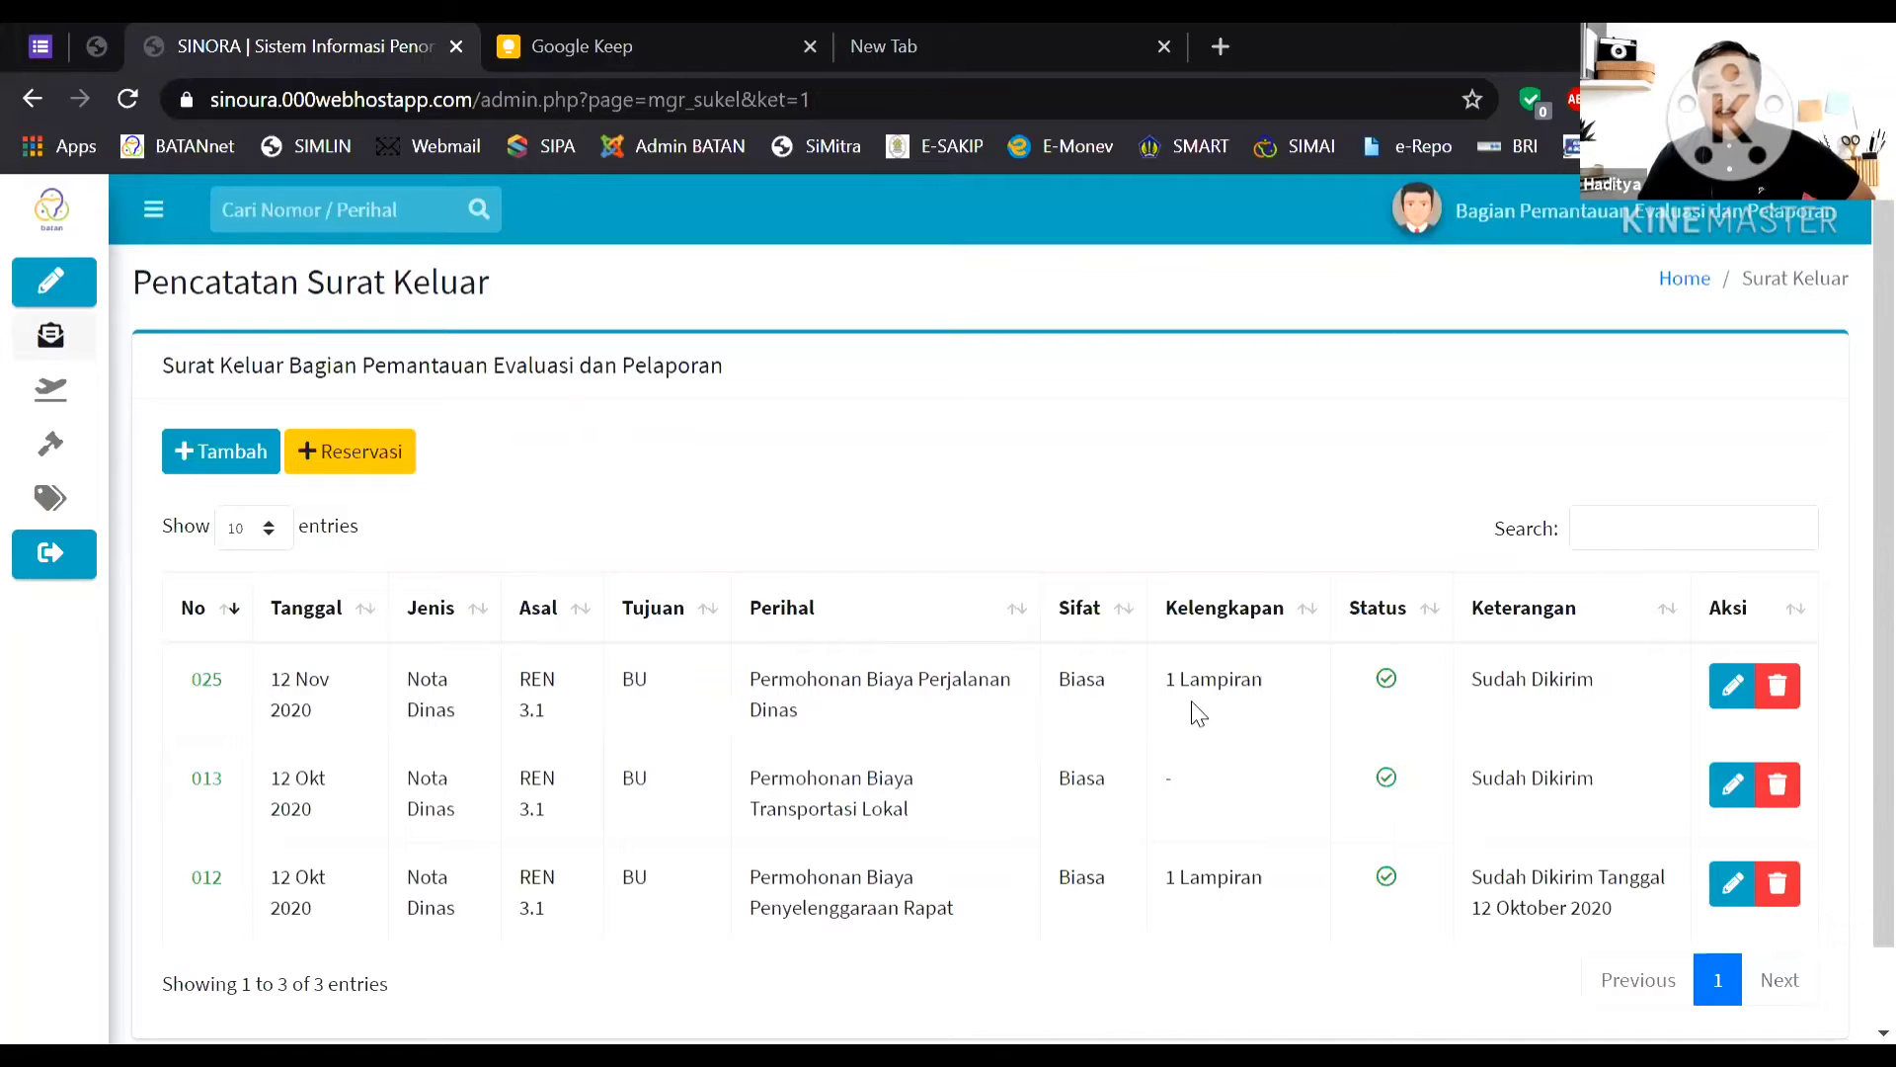
# Edit outgoing letter 025 to add BHHK and PSTBM to its Tujuan, save the update and check its destinations in the list.
pyautogui.click(1731, 691)
pyautogui.click(948, 597)
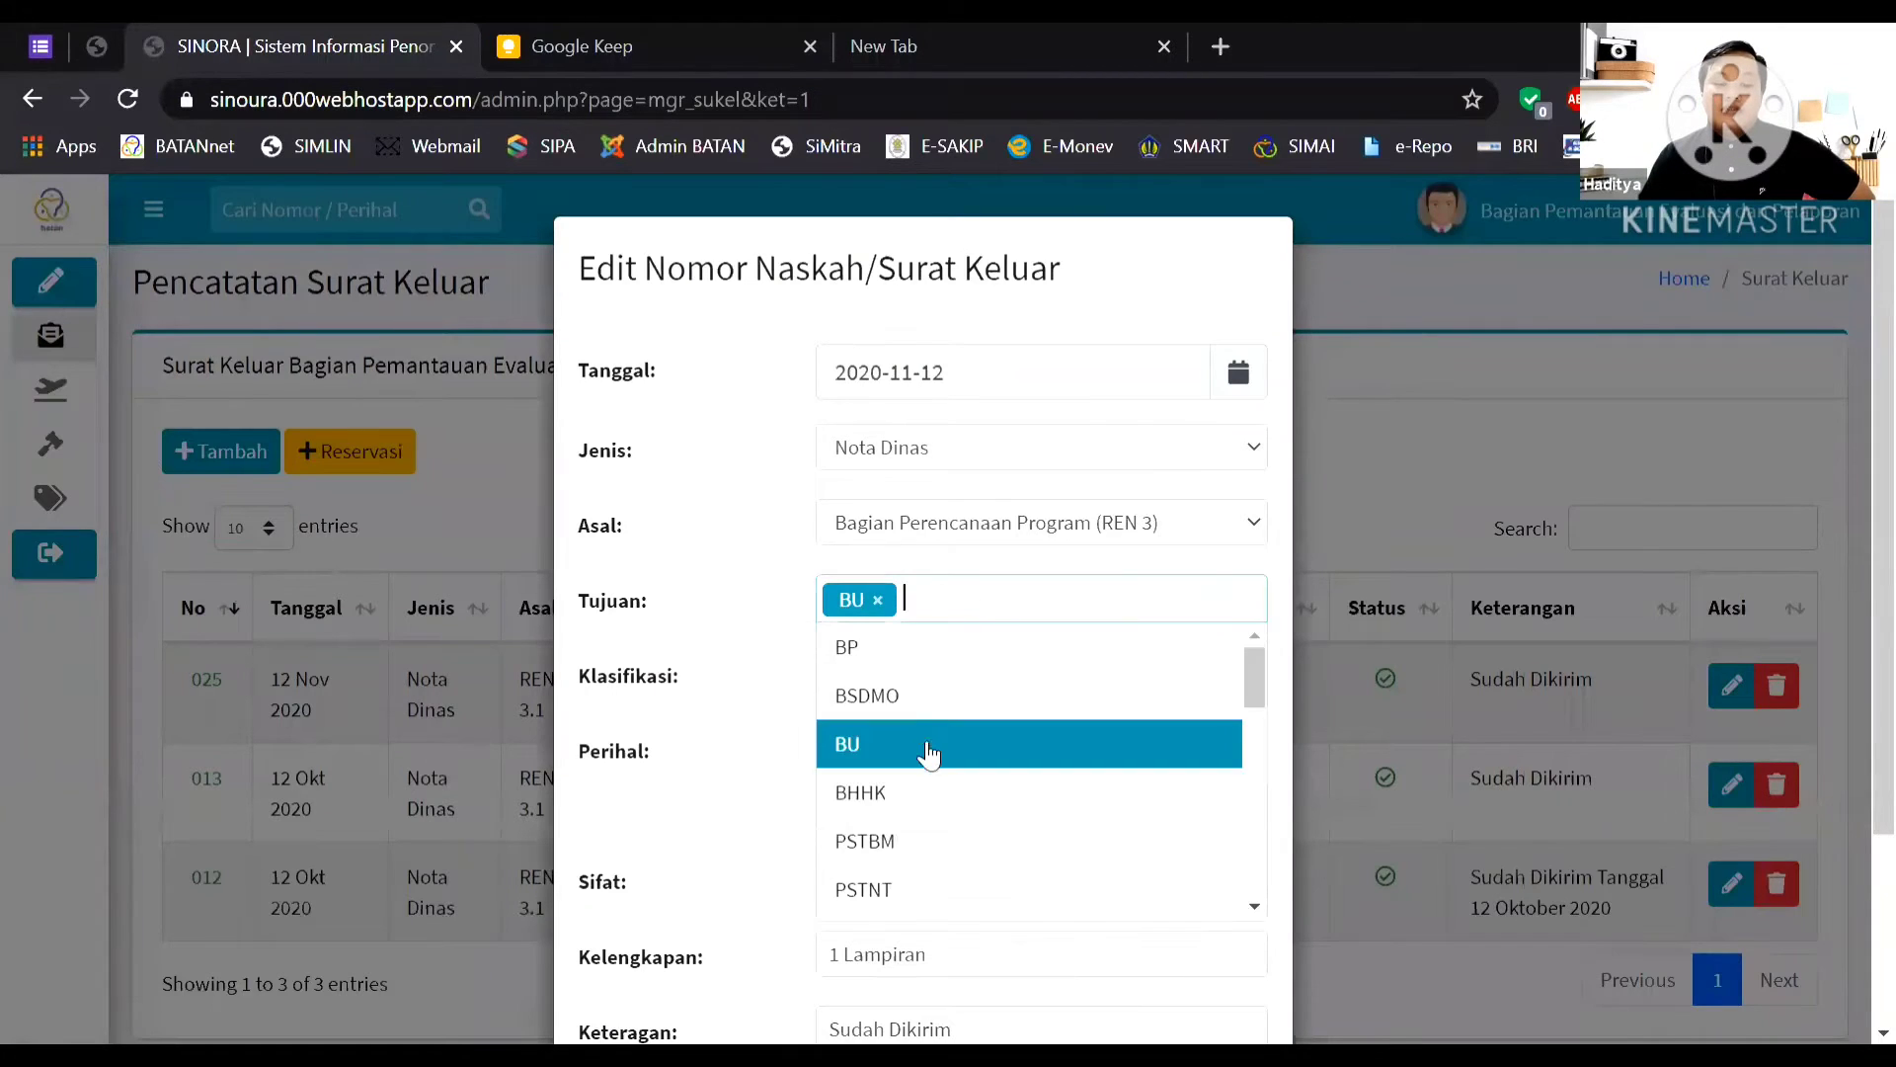
pyautogui.click(895, 802)
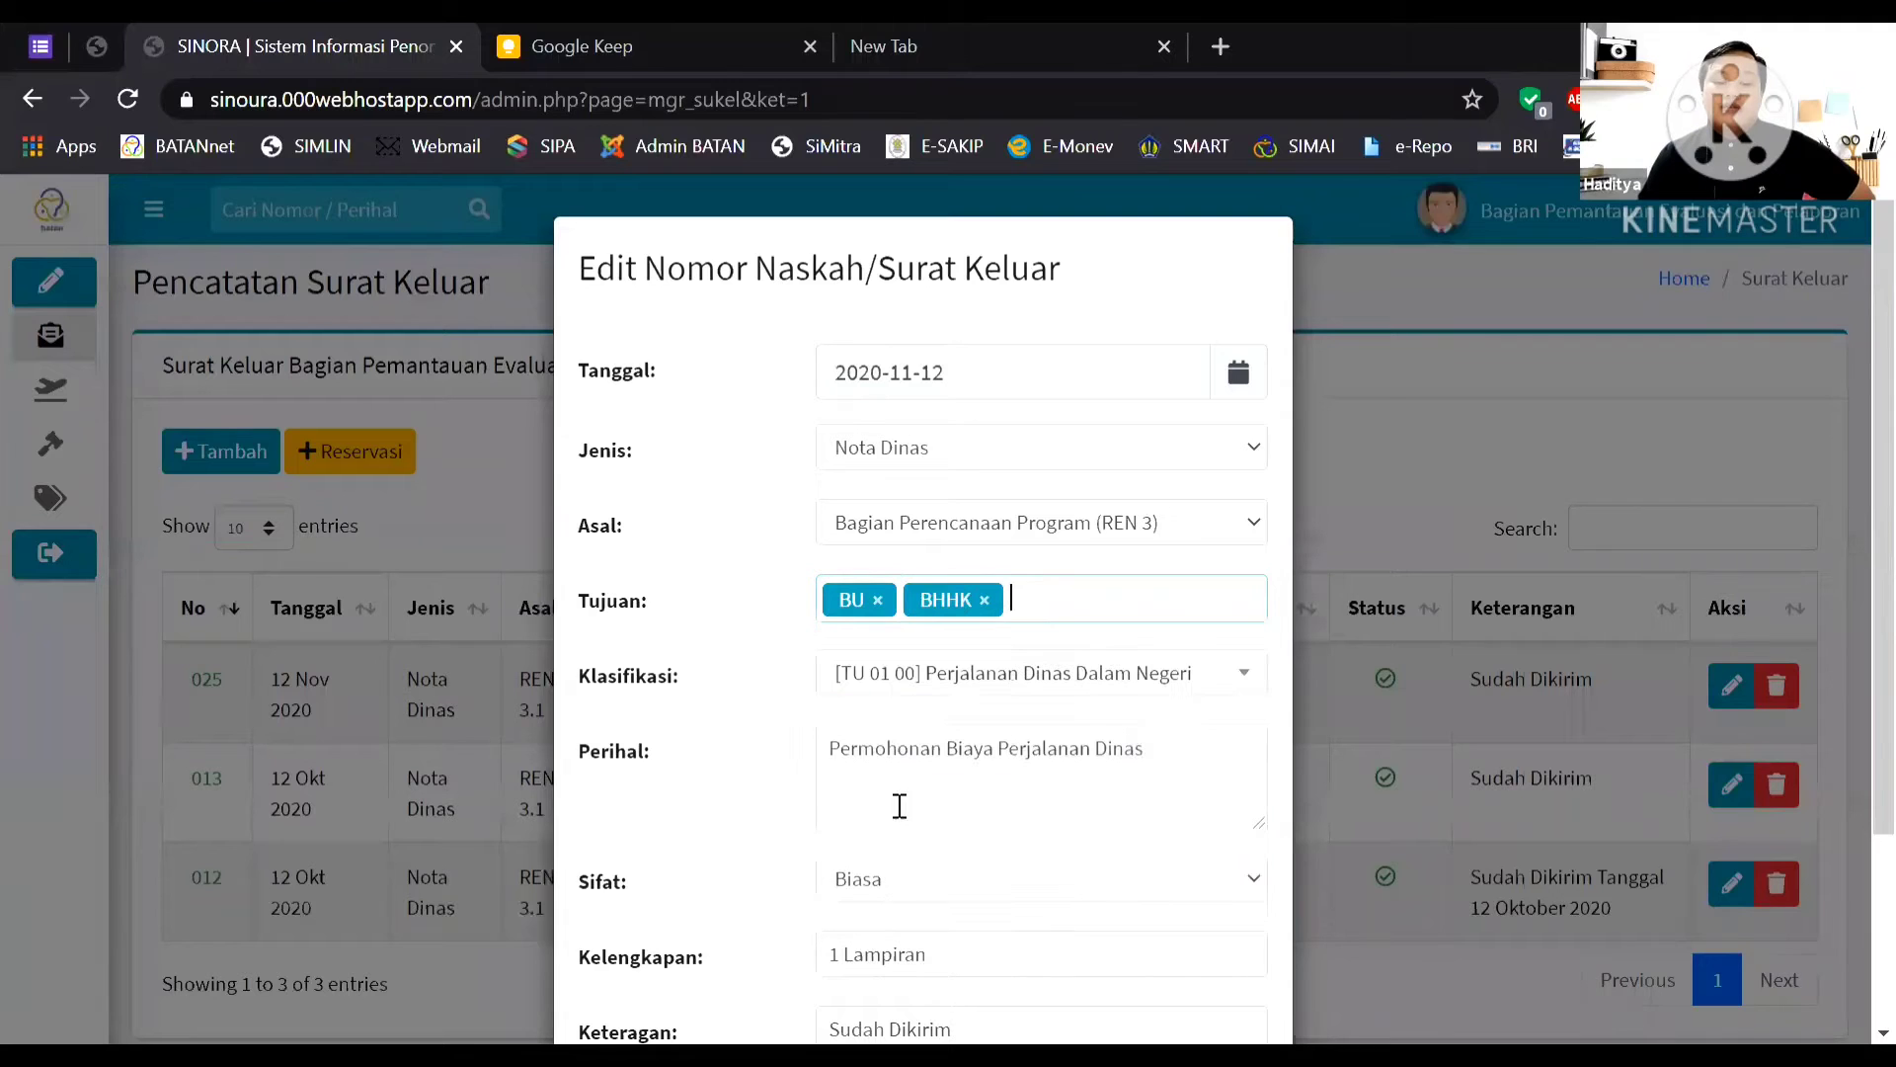
pyautogui.click(1069, 603)
pyautogui.click(906, 846)
pyautogui.scroll(-3, 1185, 889)
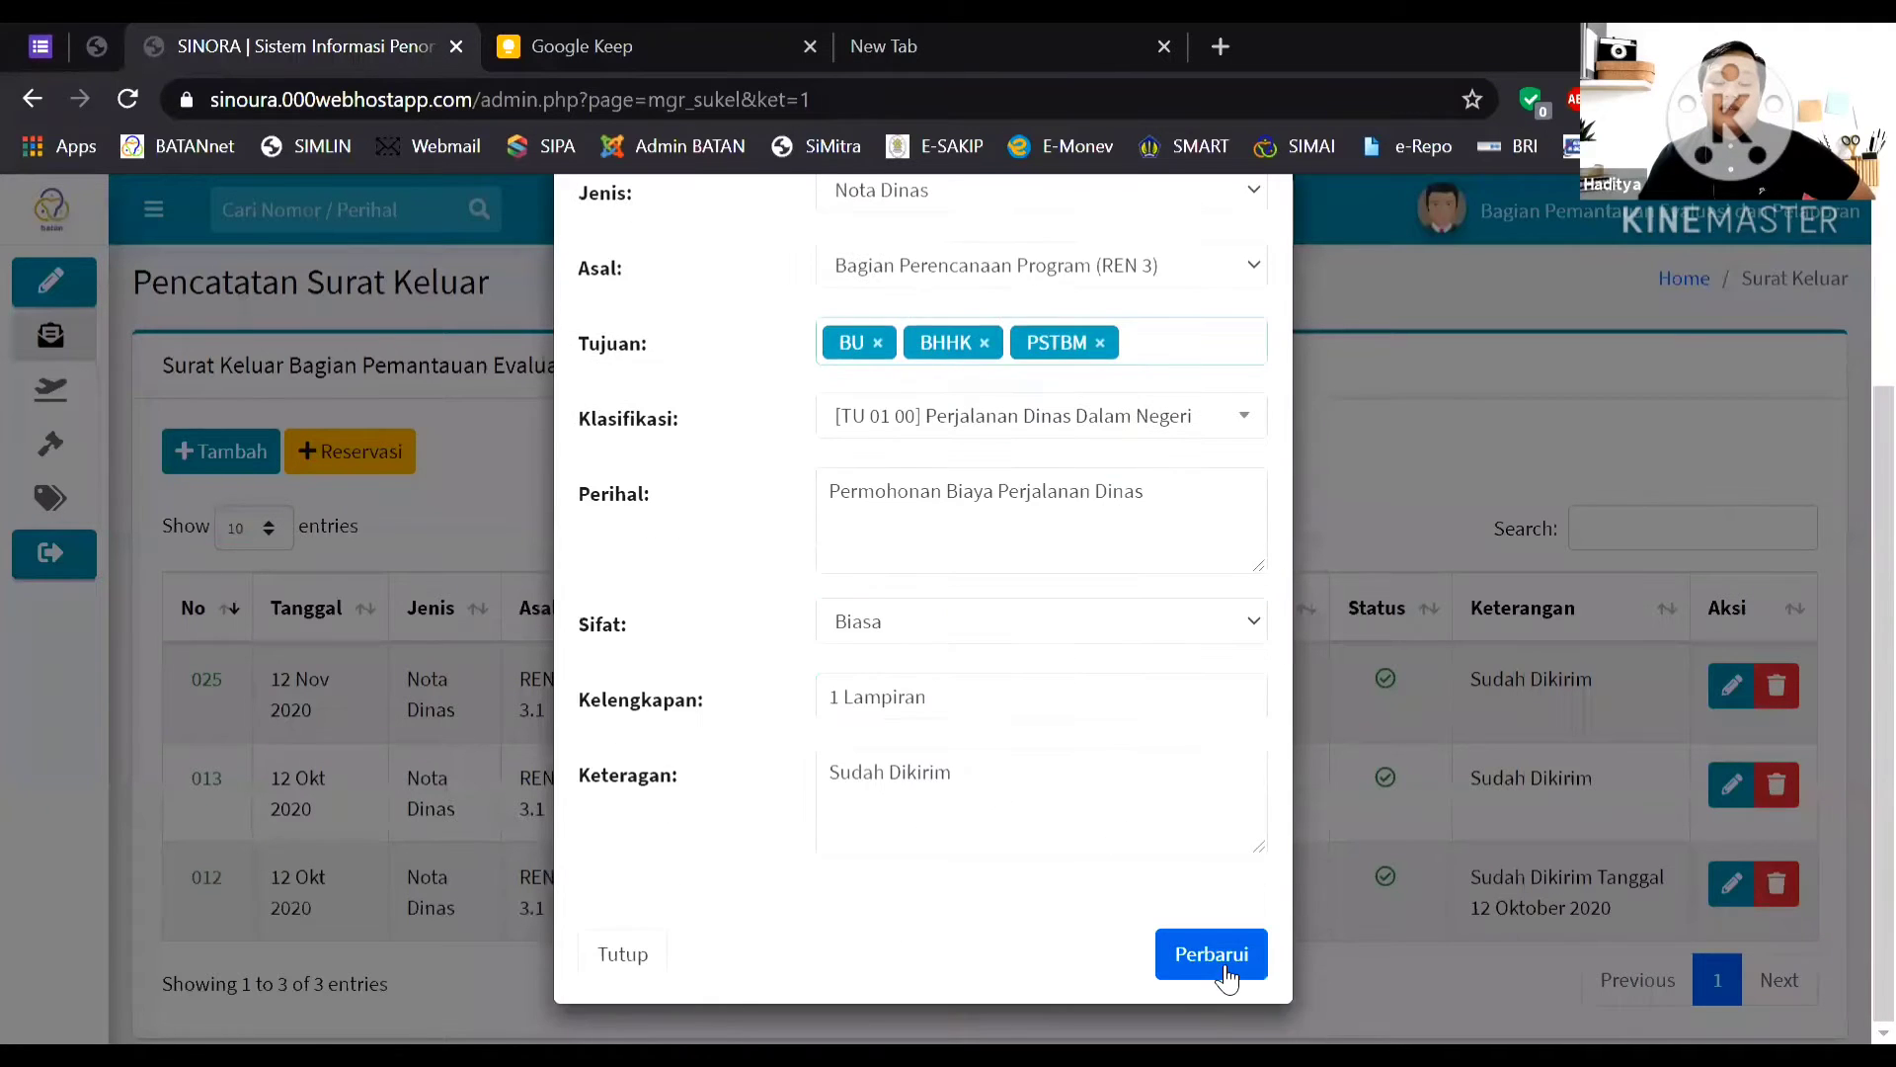
pyautogui.click(1224, 970)
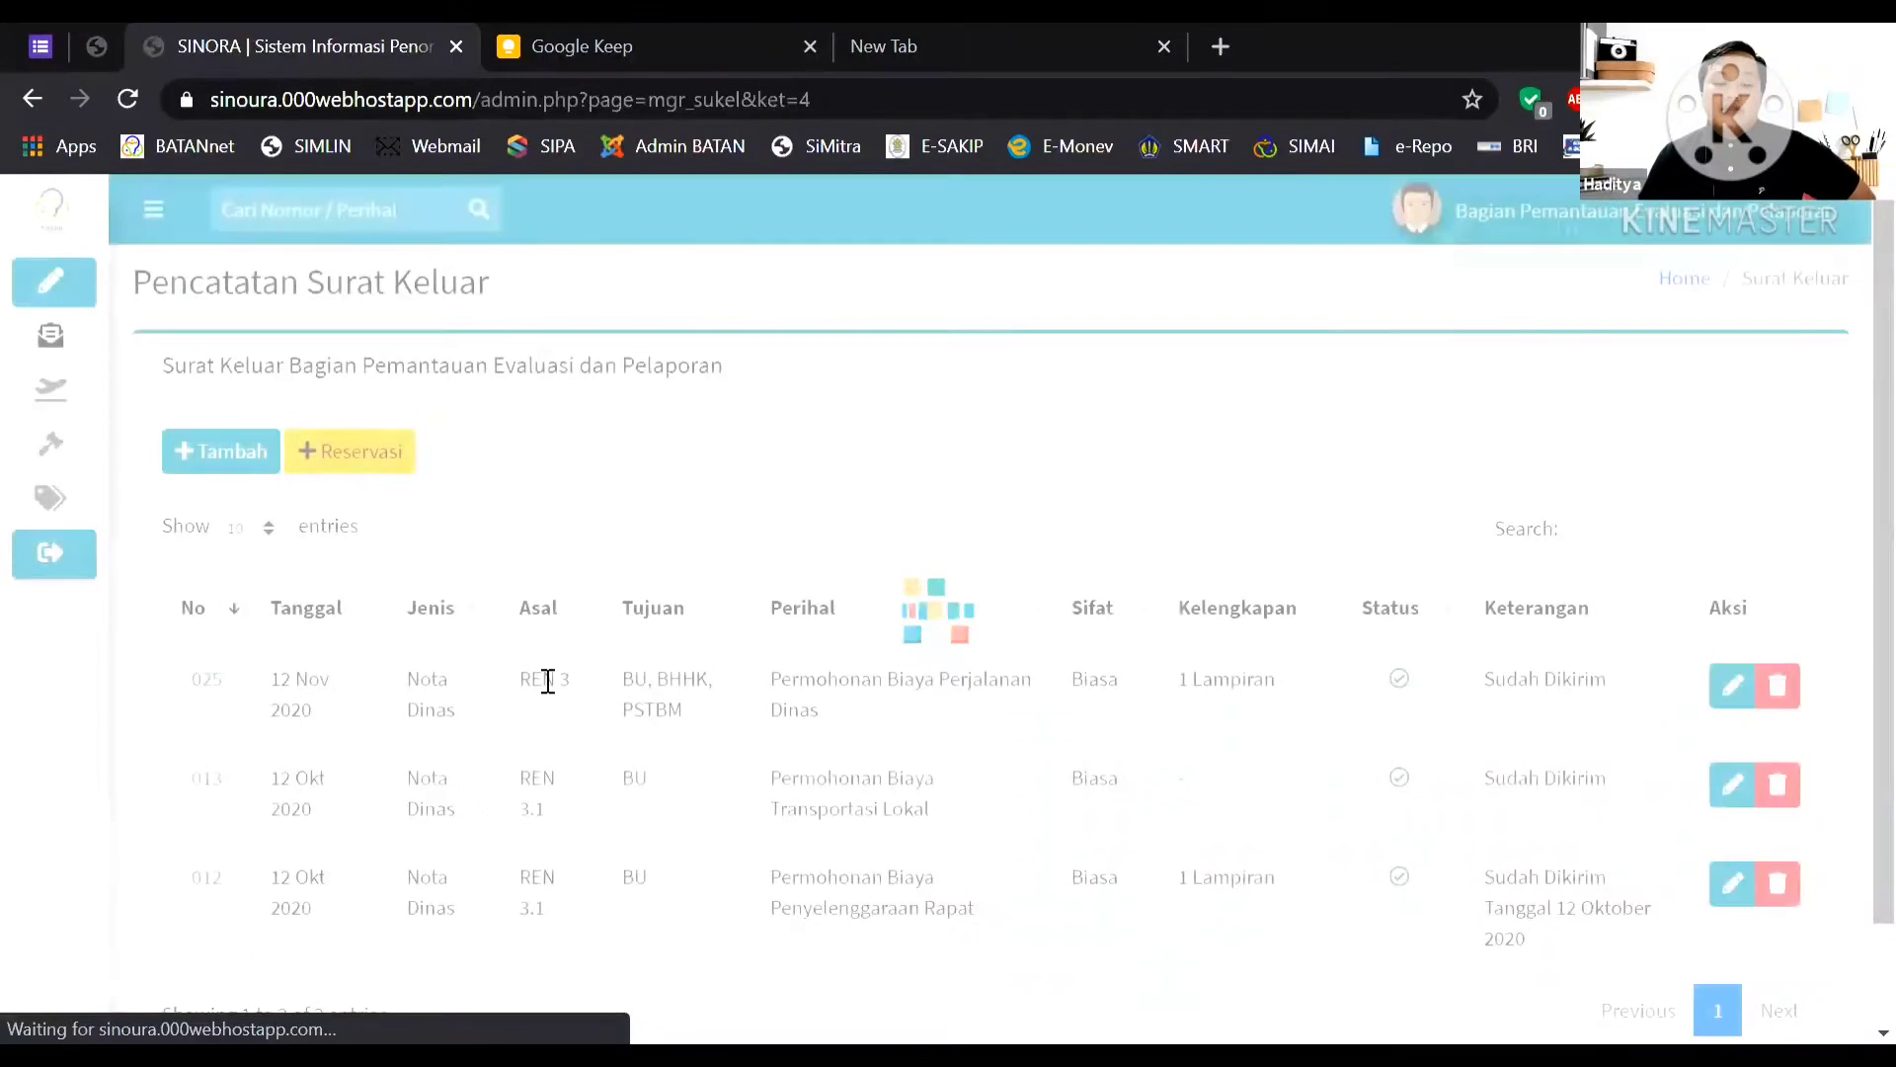
pyautogui.moveTo(628, 687); pyautogui.dragTo(696, 721)
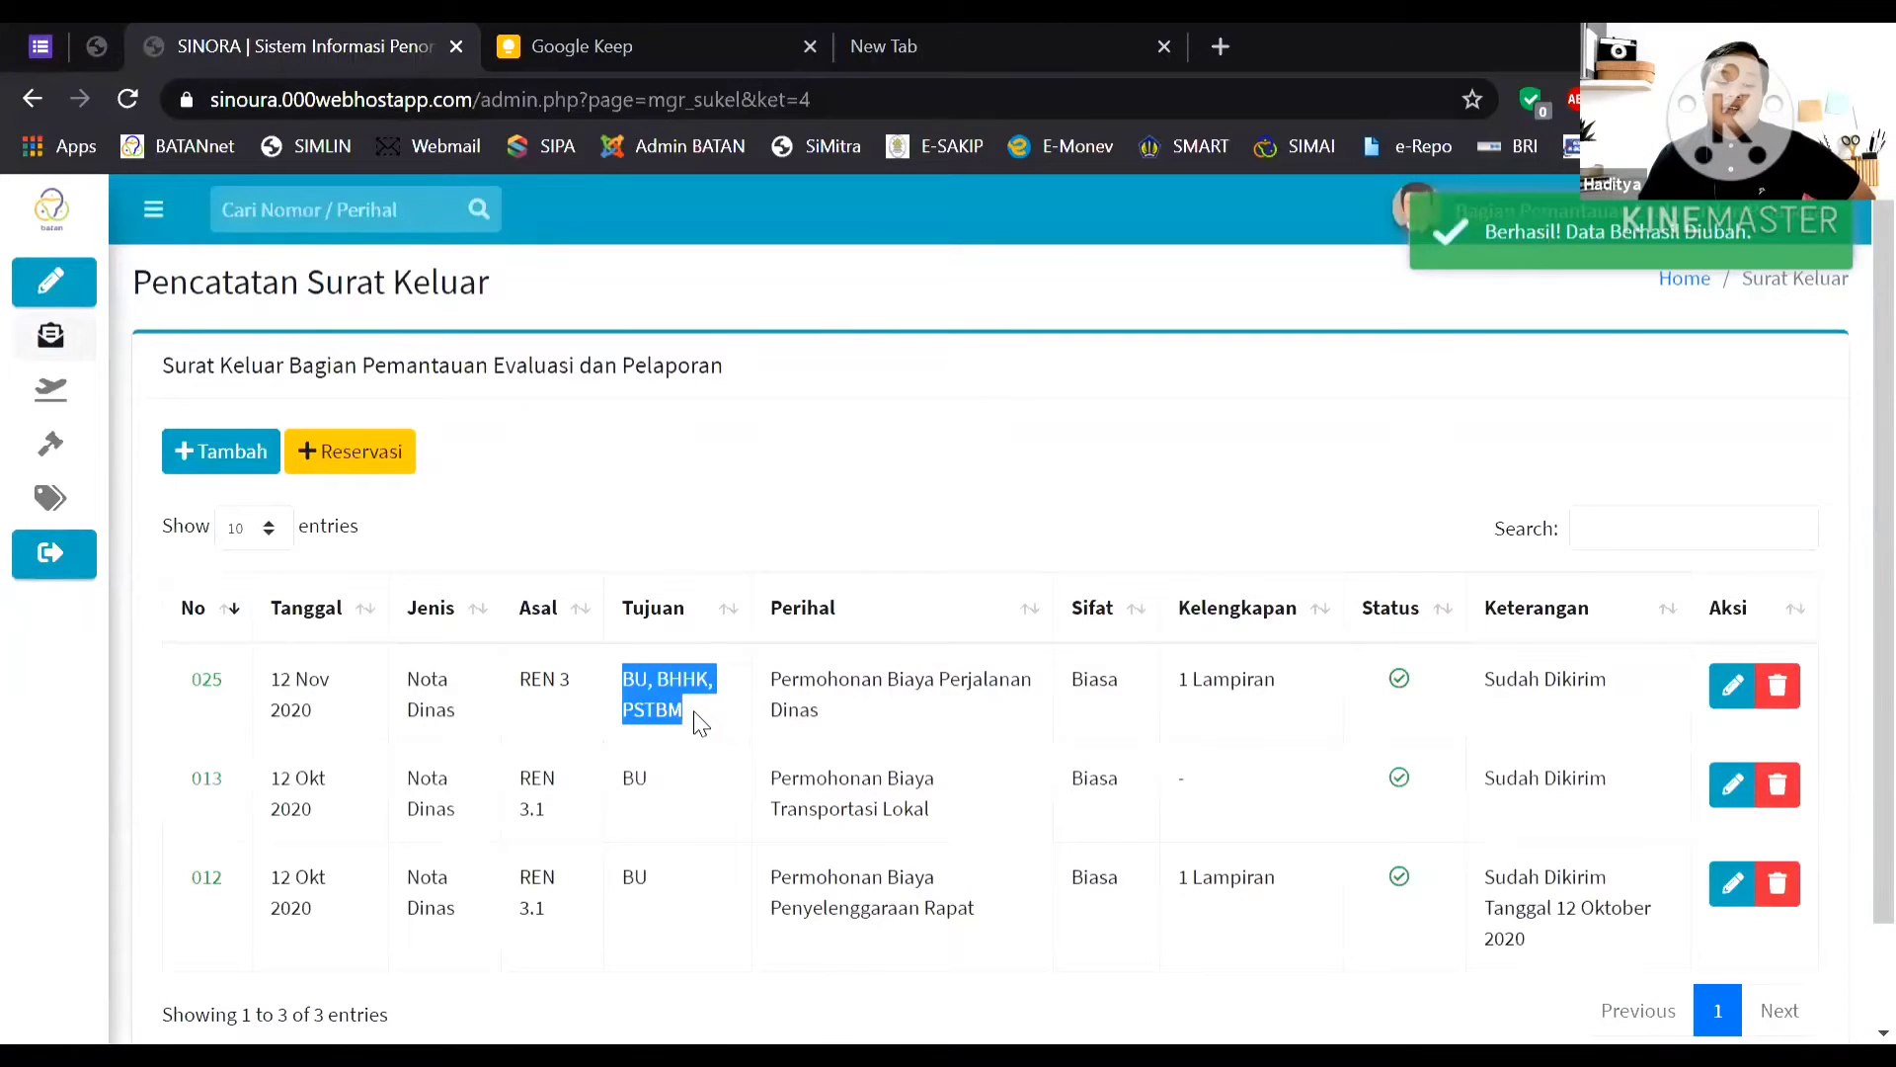
pyautogui.click(694, 714)
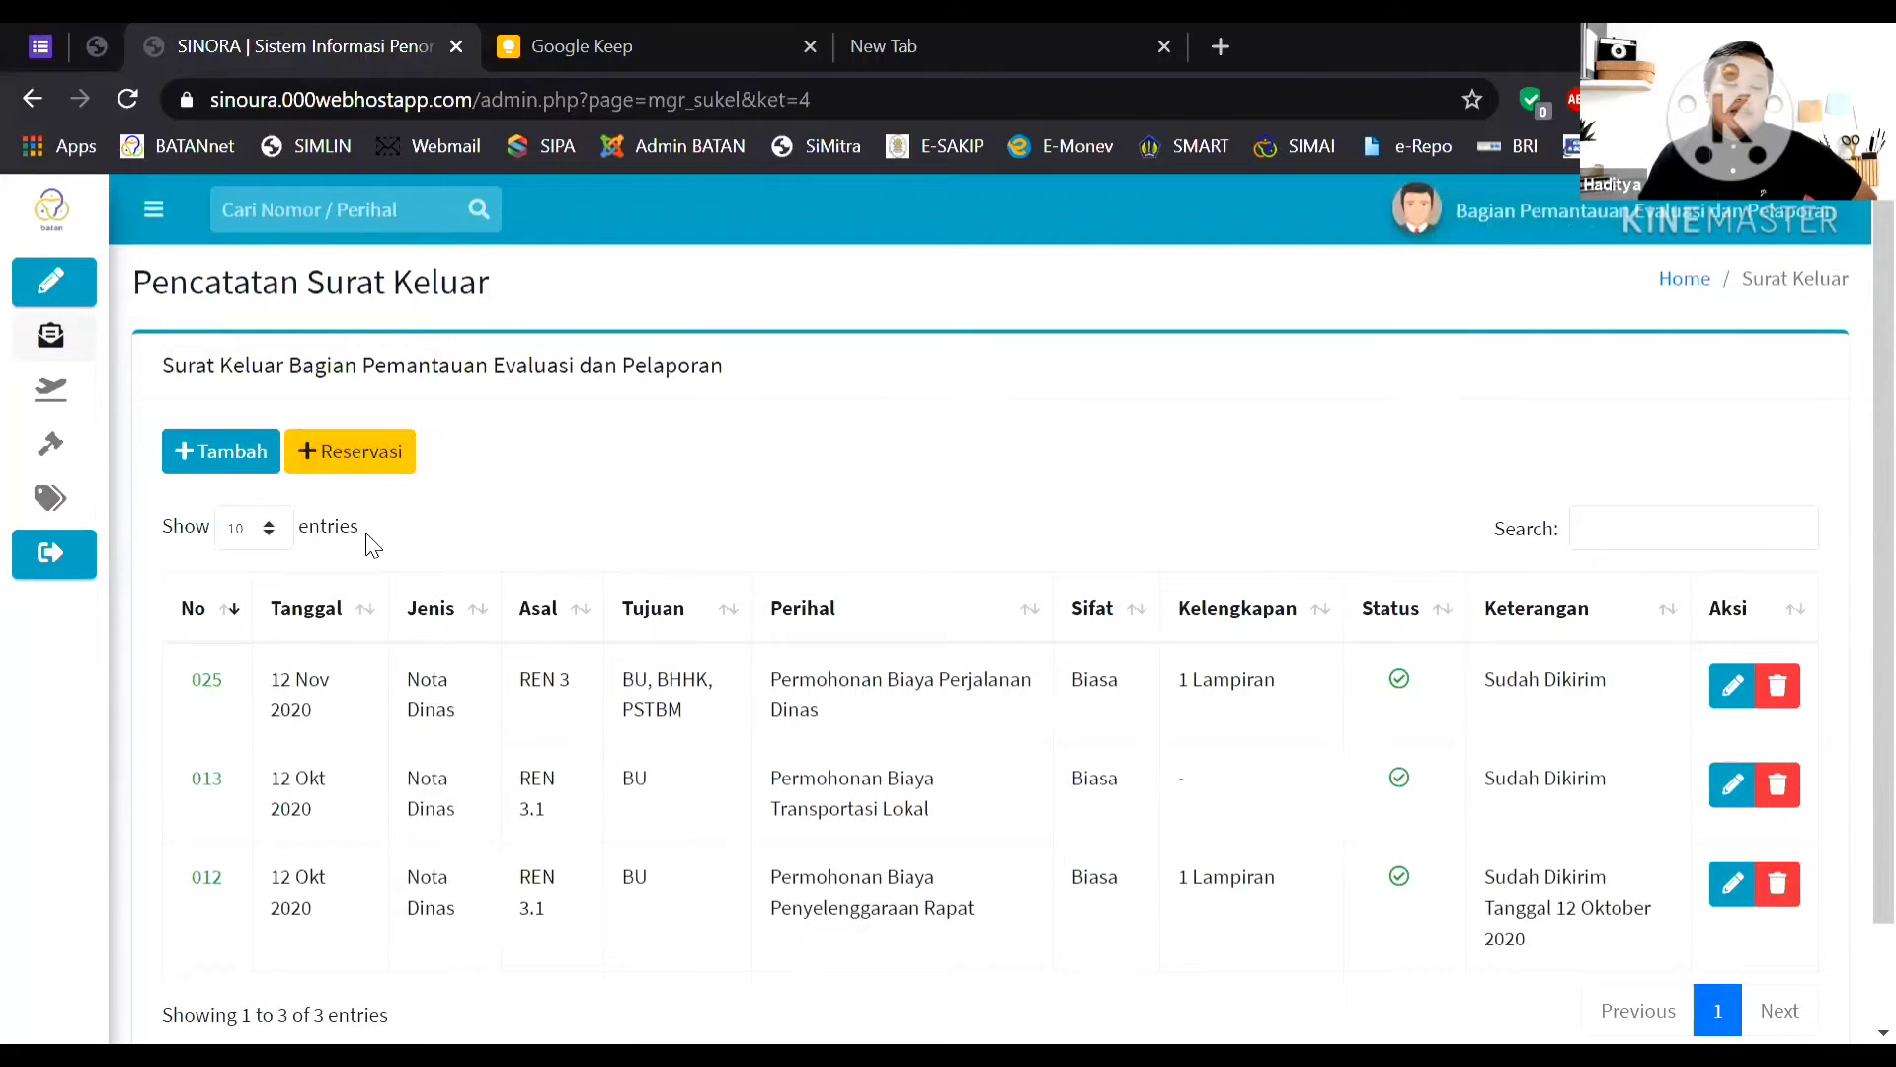
# Reserve an outgoing letter number with the Keterangan "untuk pengajuan sppd bali" and save the reservation.
pyautogui.click(354, 464)
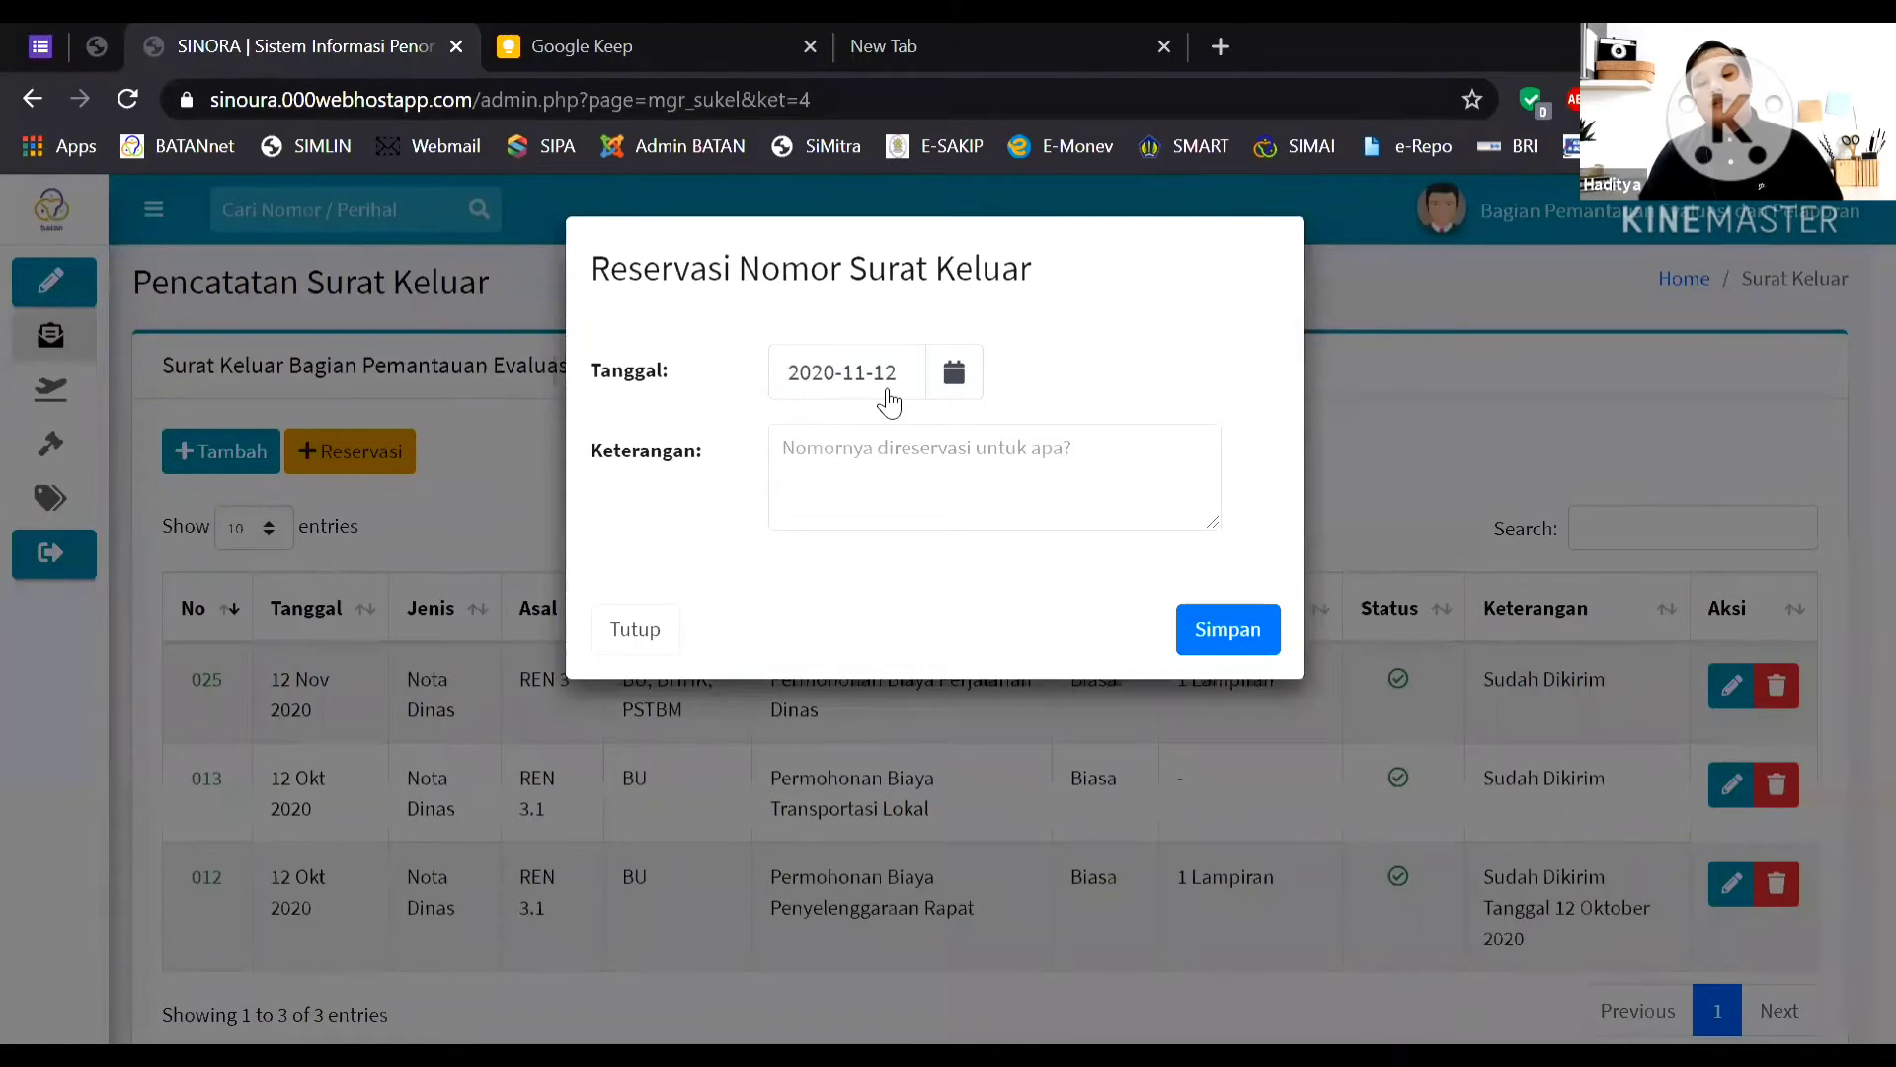
pyautogui.click(949, 483)
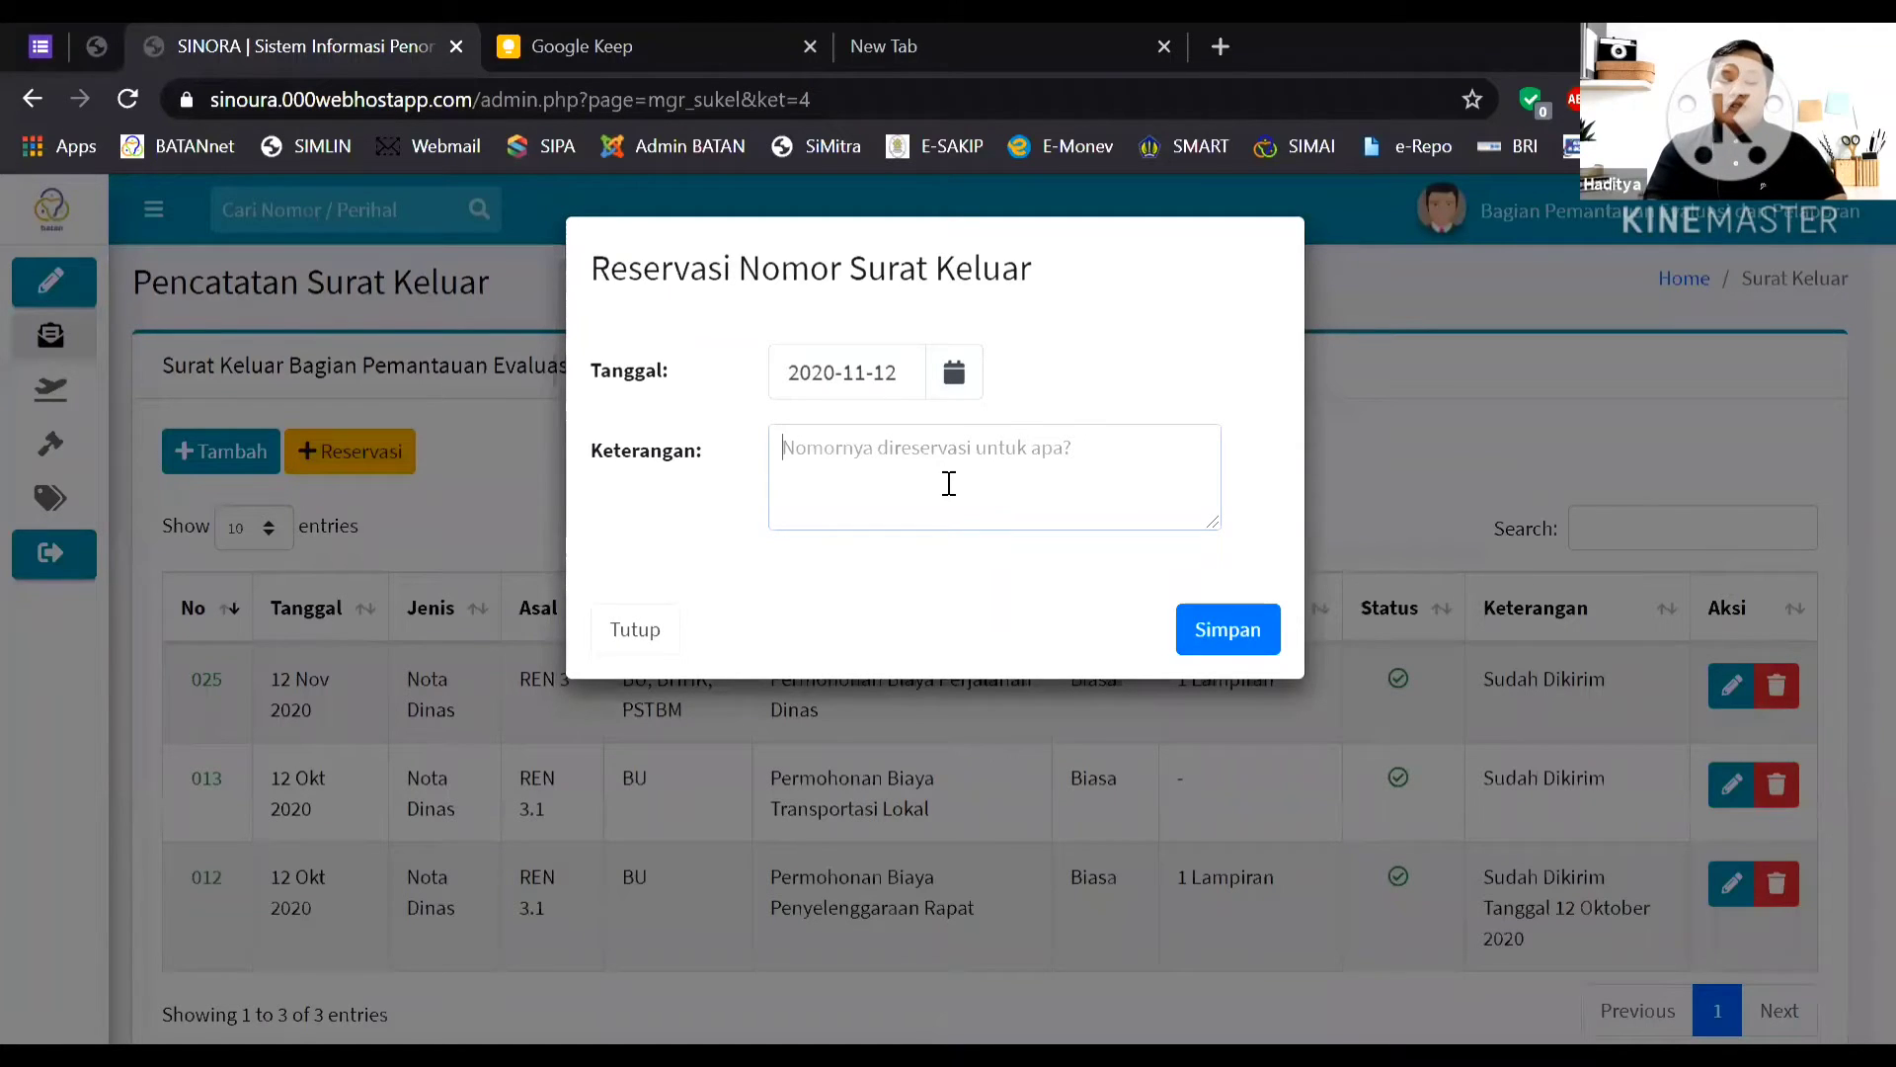
pyautogui.write('untuk pengajuan sppd bali')
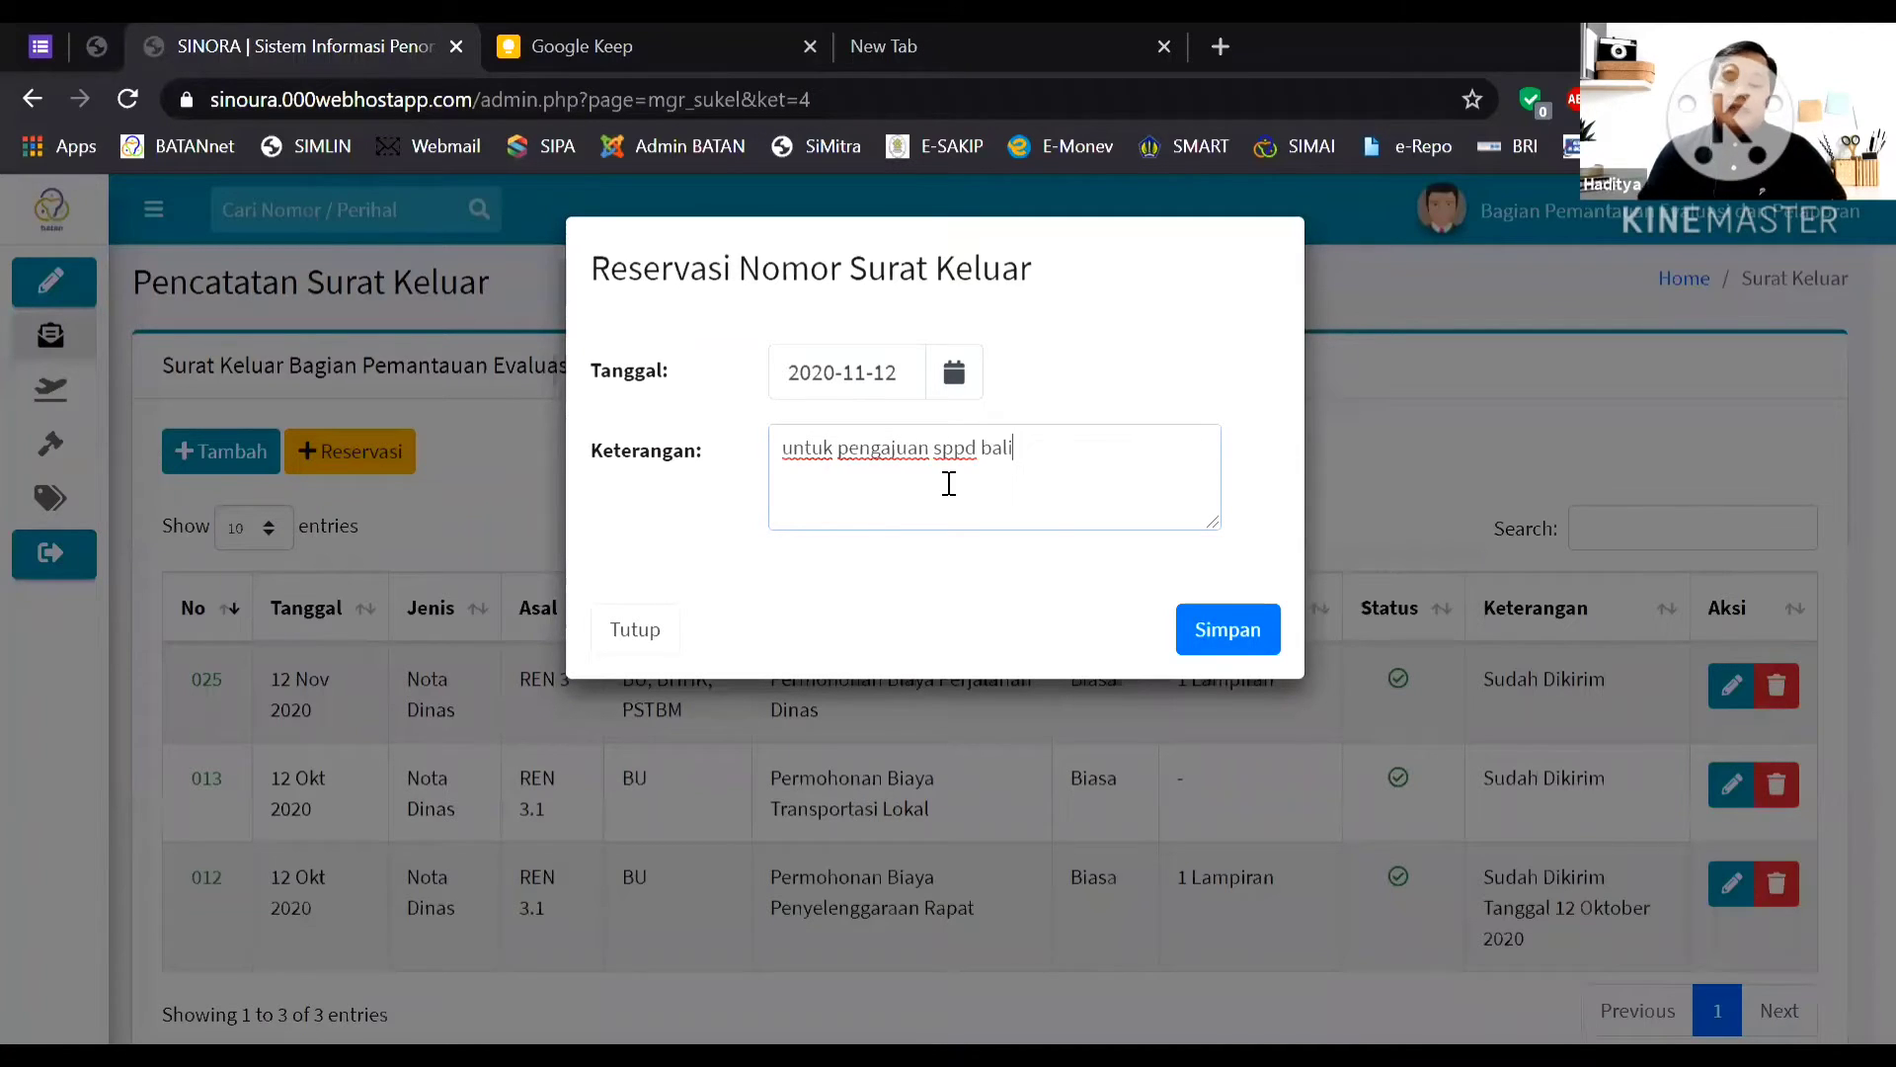
pyautogui.click(1229, 632)
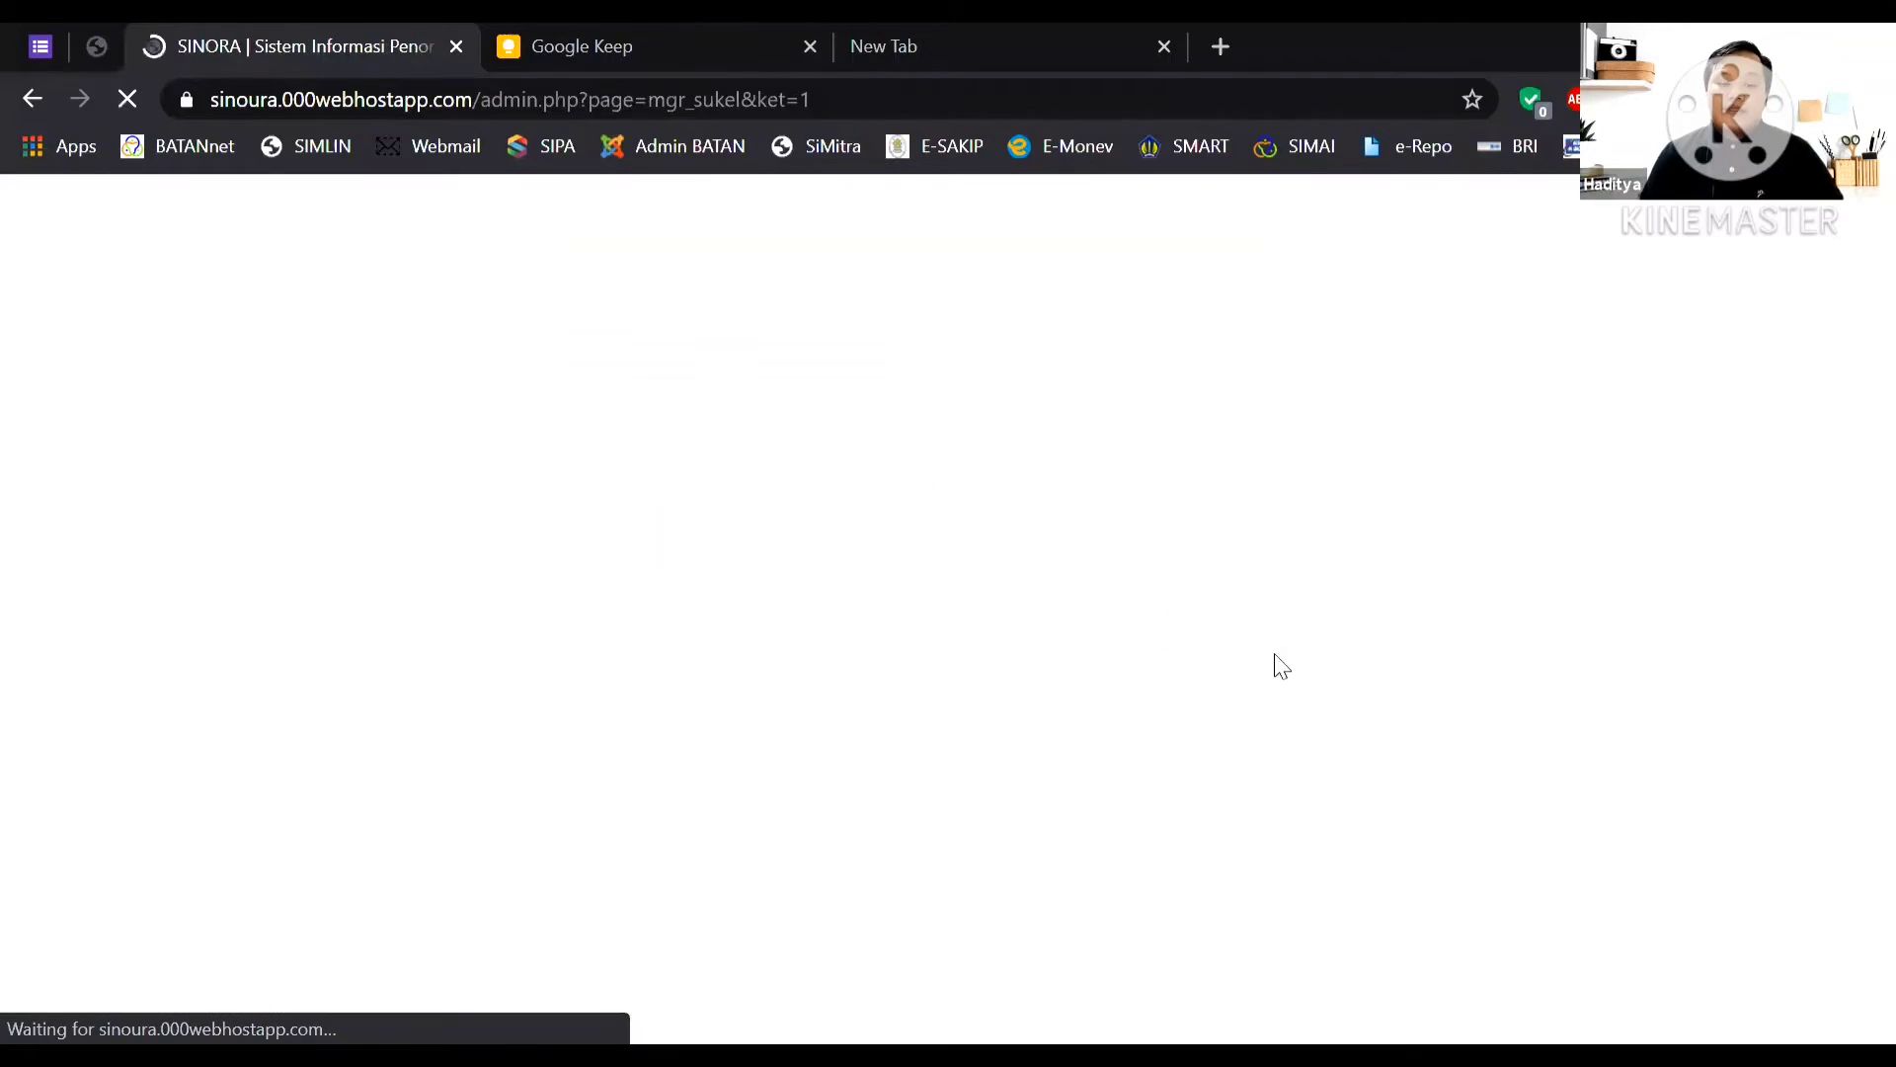
# Examine the date, status and Keterangan of reserved entry 026 in the outgoing letter list.
pyautogui.scroll(-3, 593, 839)
pyautogui.scroll(3, 632, 818)
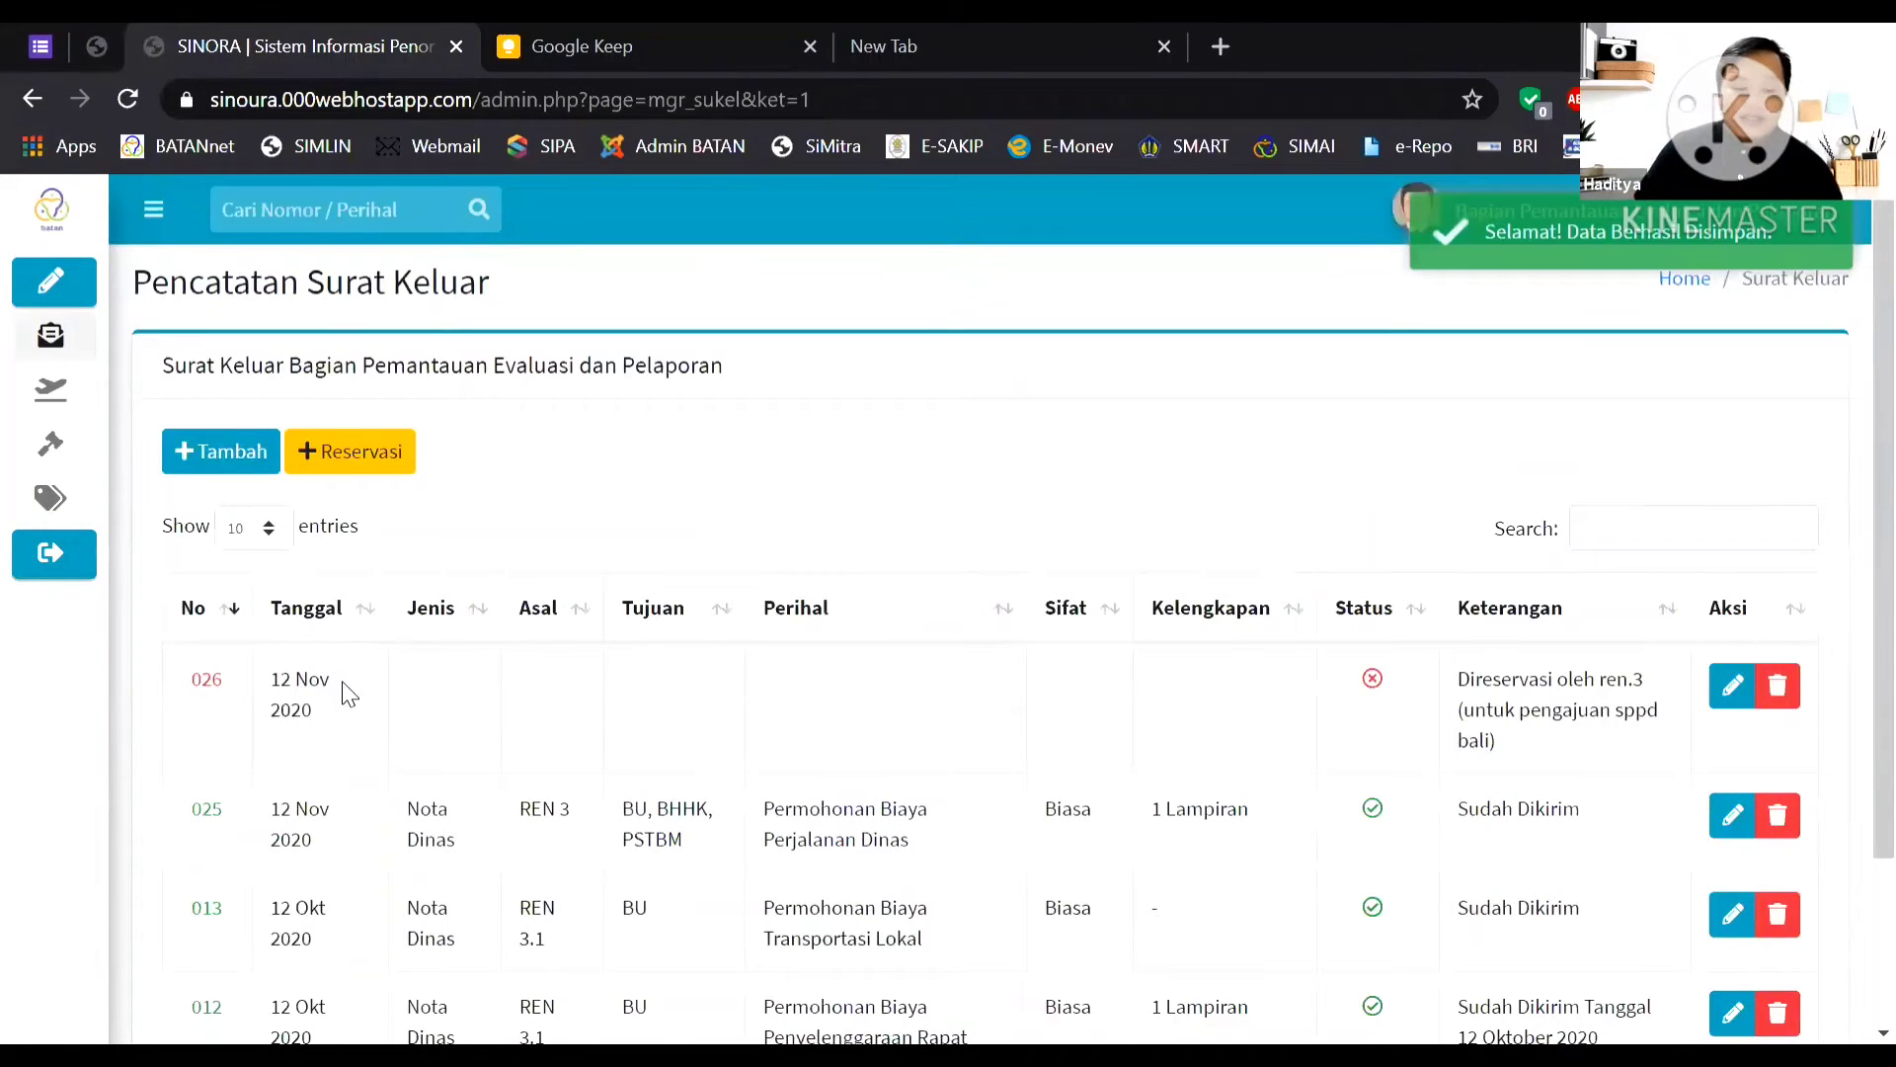
pyautogui.tripleClick(286, 680)
pyautogui.click(391, 727)
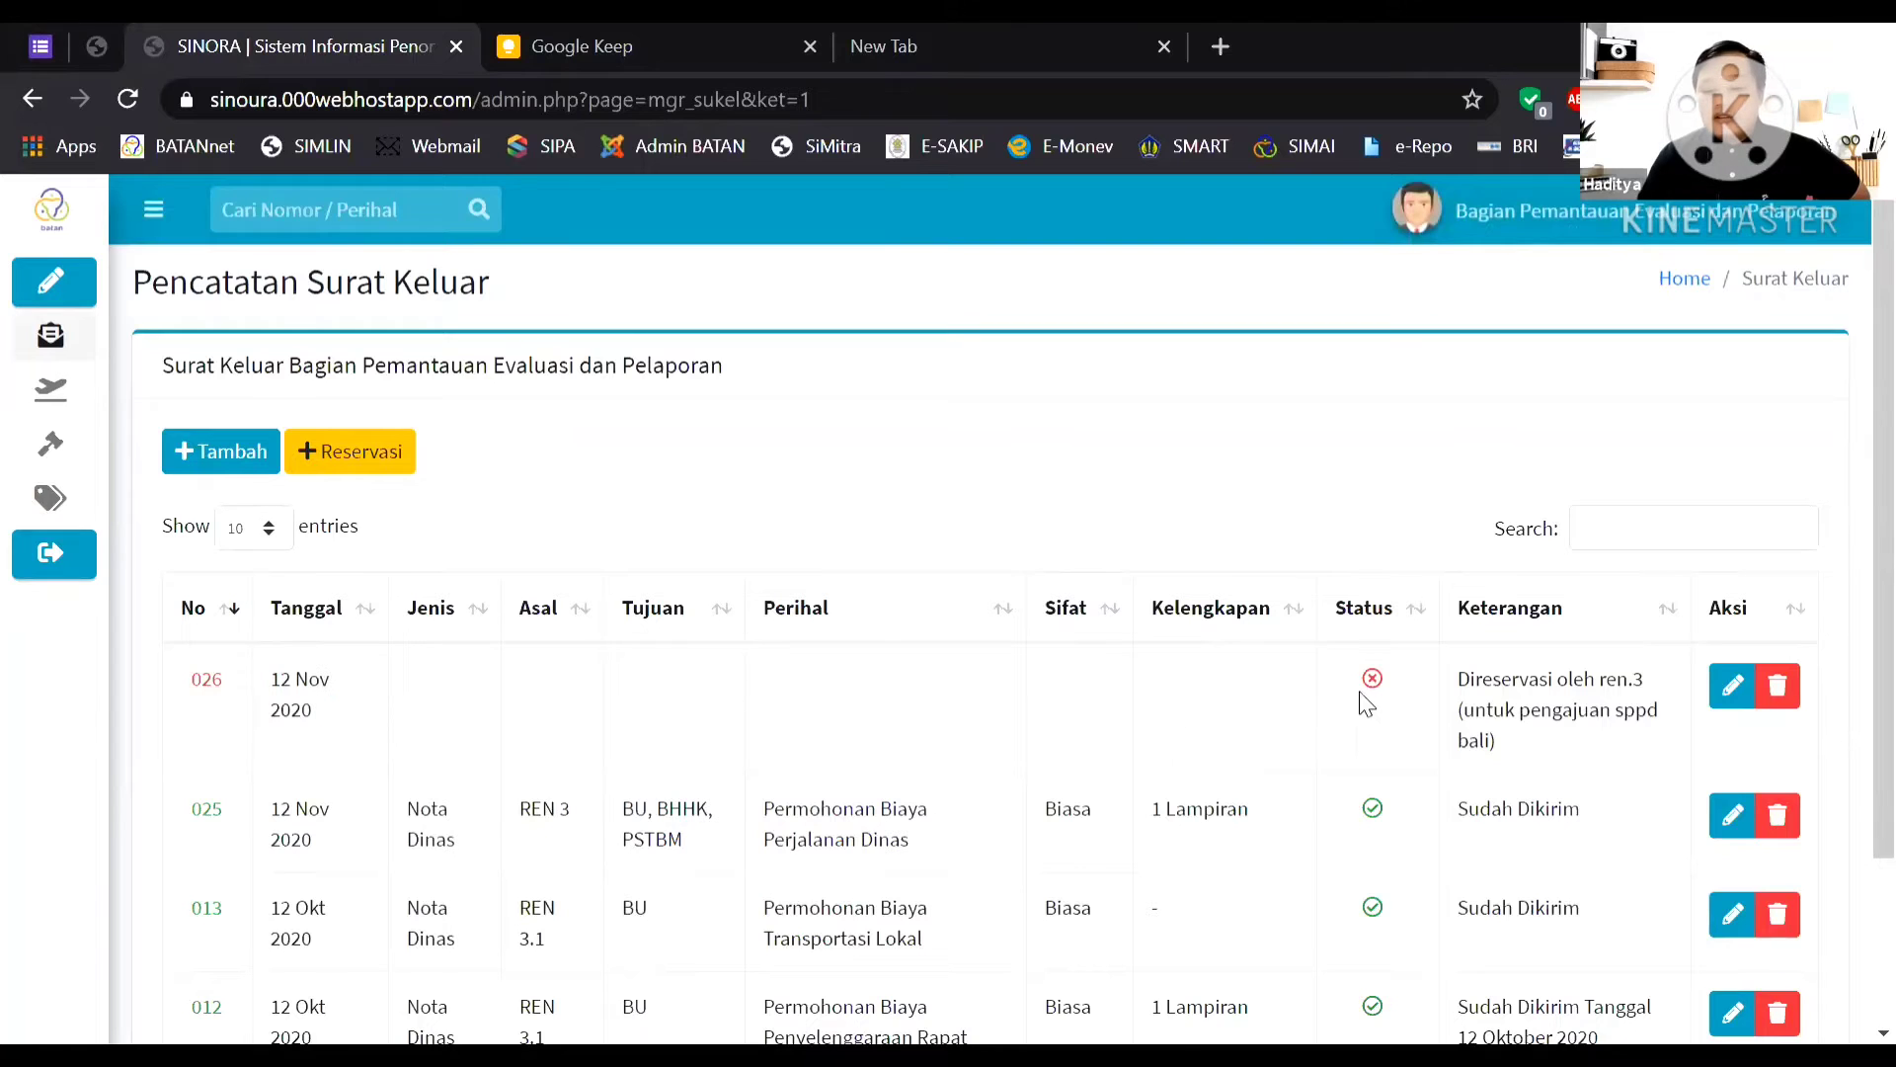
pyautogui.scroll(-2, 1333, 731)
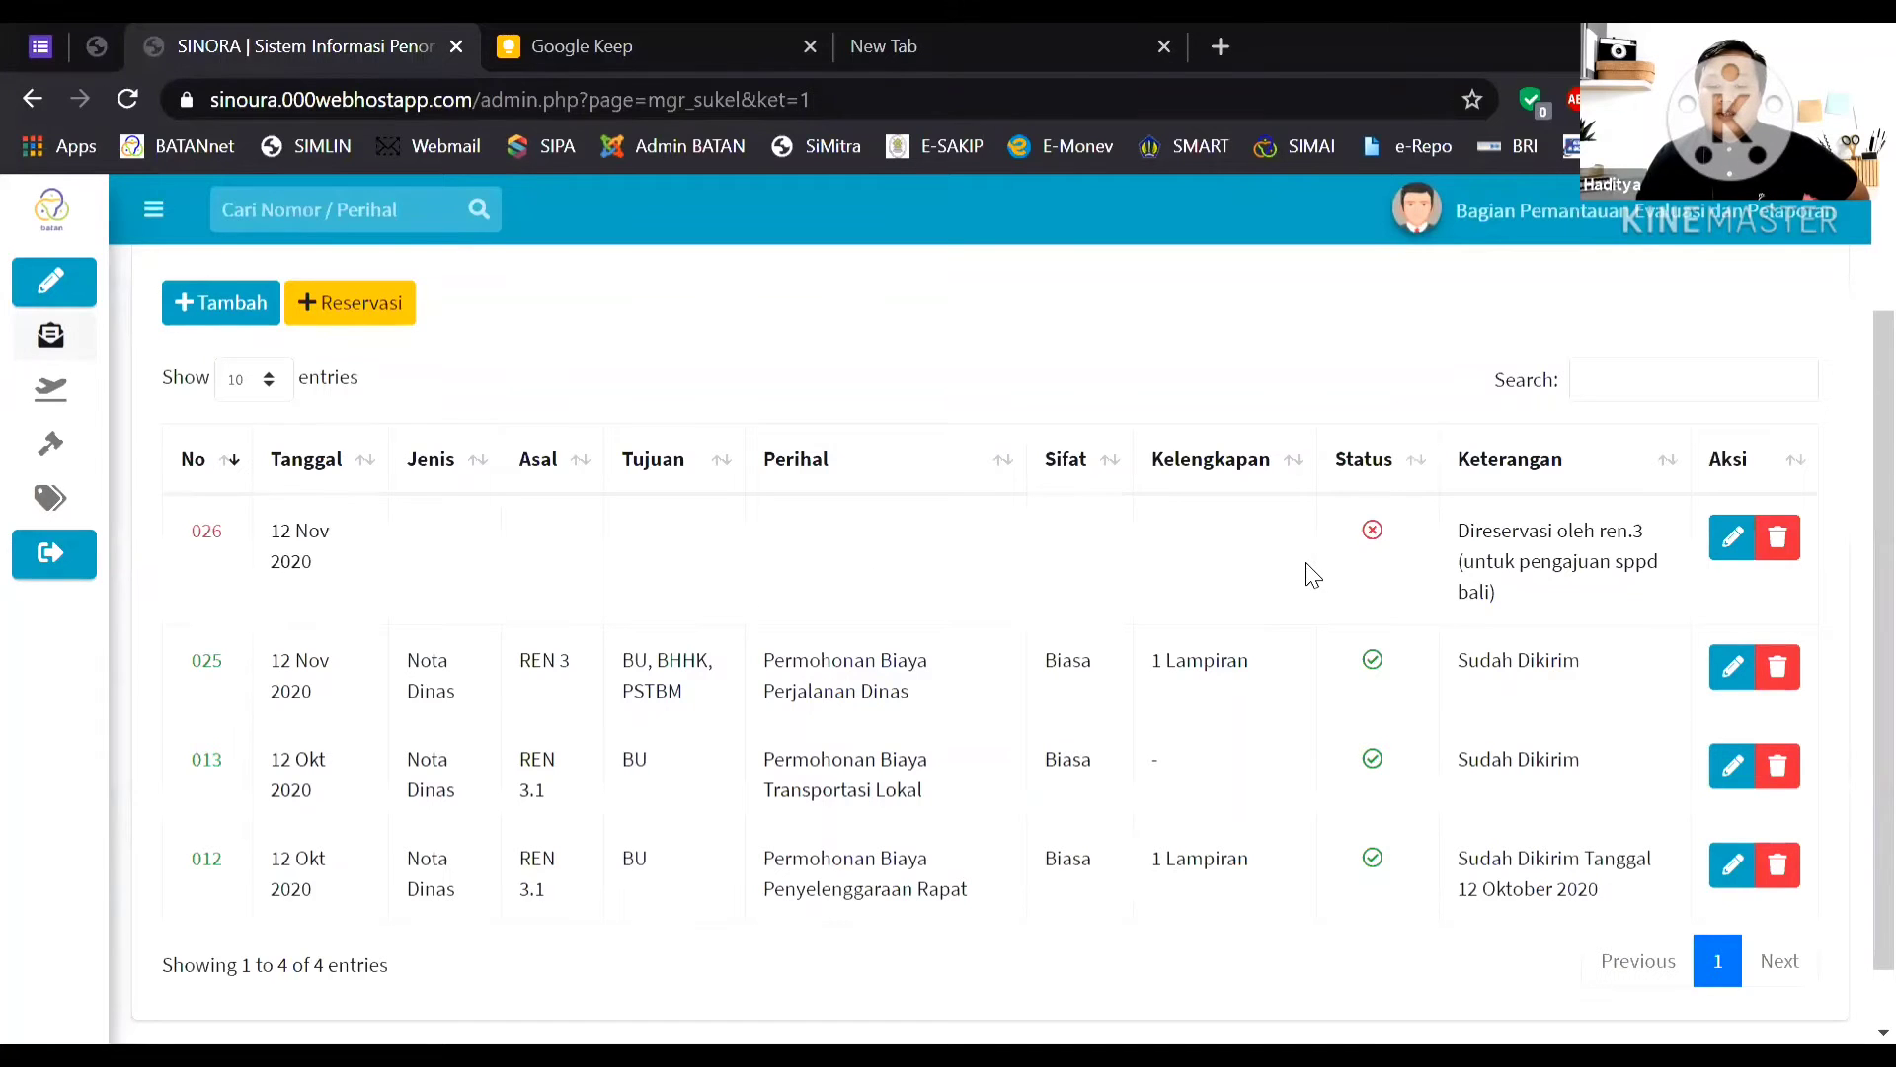
pyautogui.moveTo(1471, 532); pyautogui.dragTo(1642, 535)
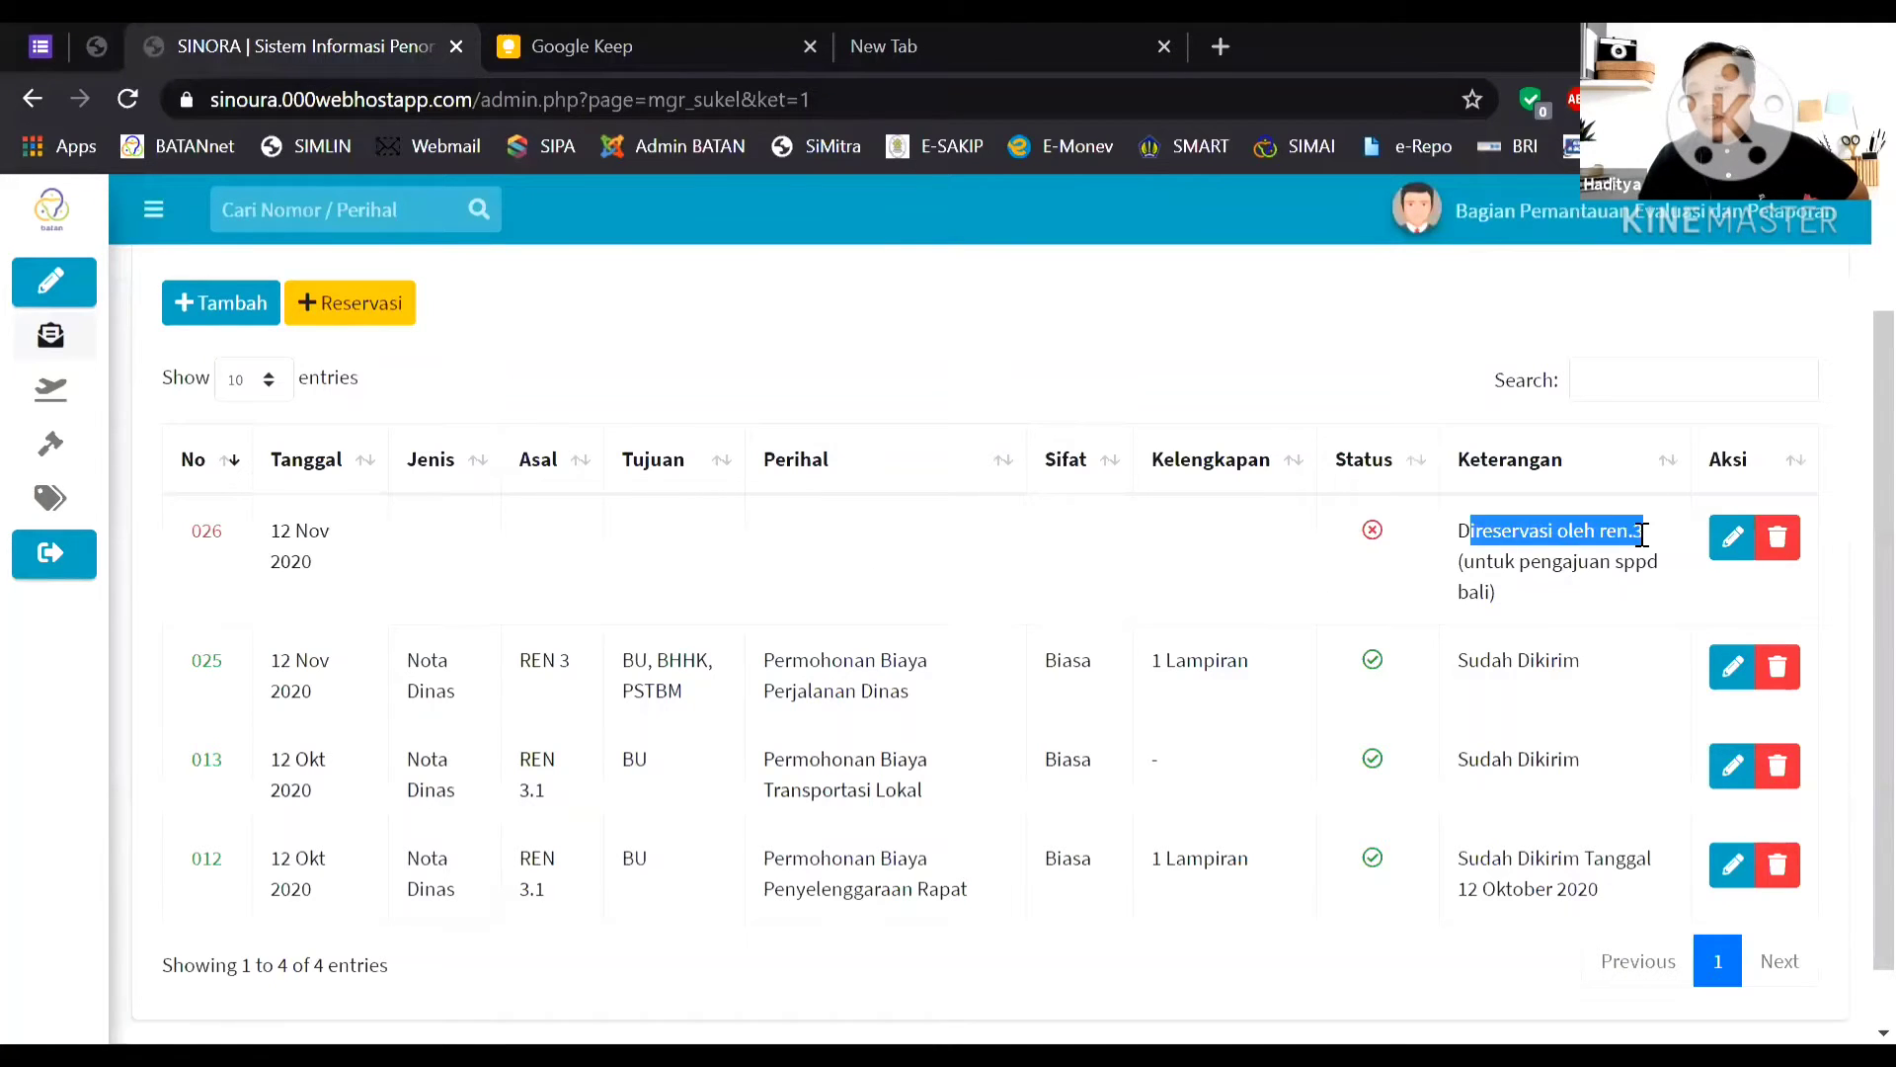
pyautogui.moveTo(1504, 561); pyautogui.dragTo(1645, 573)
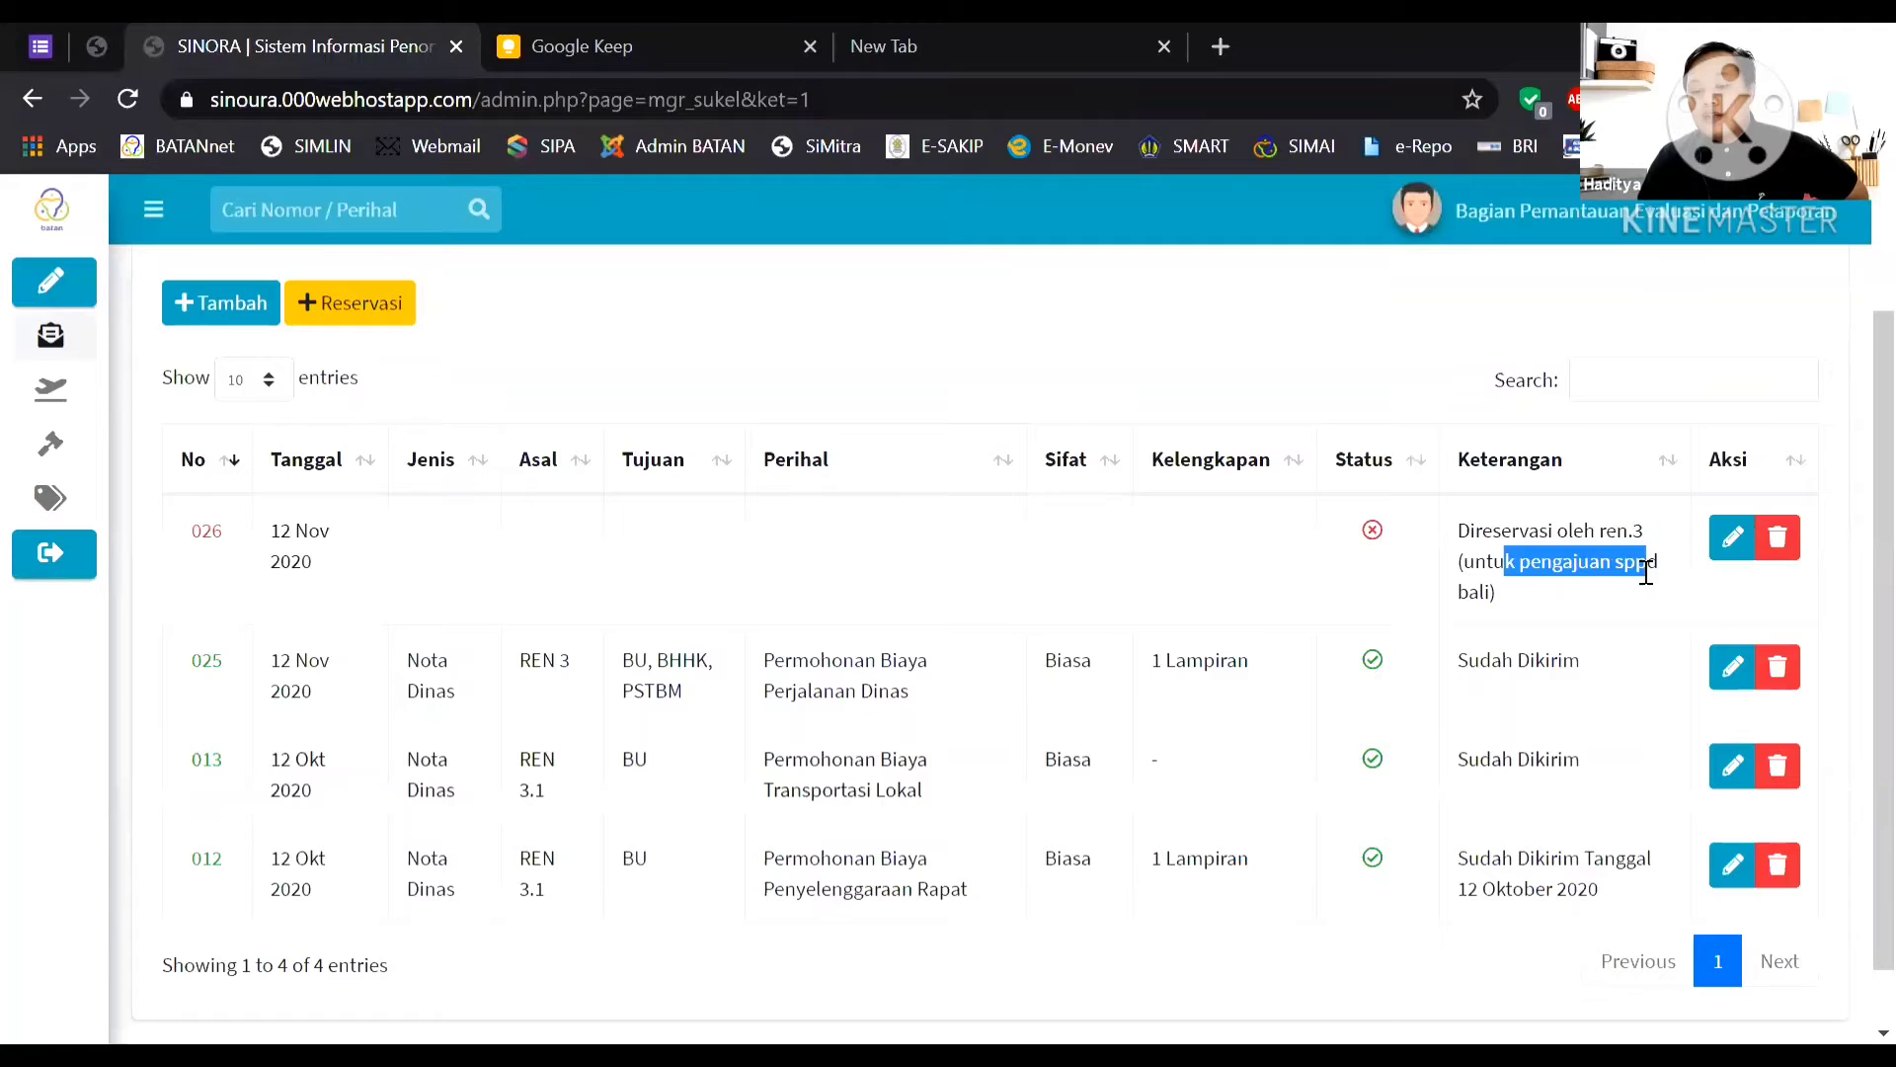
pyautogui.click(1536, 594)
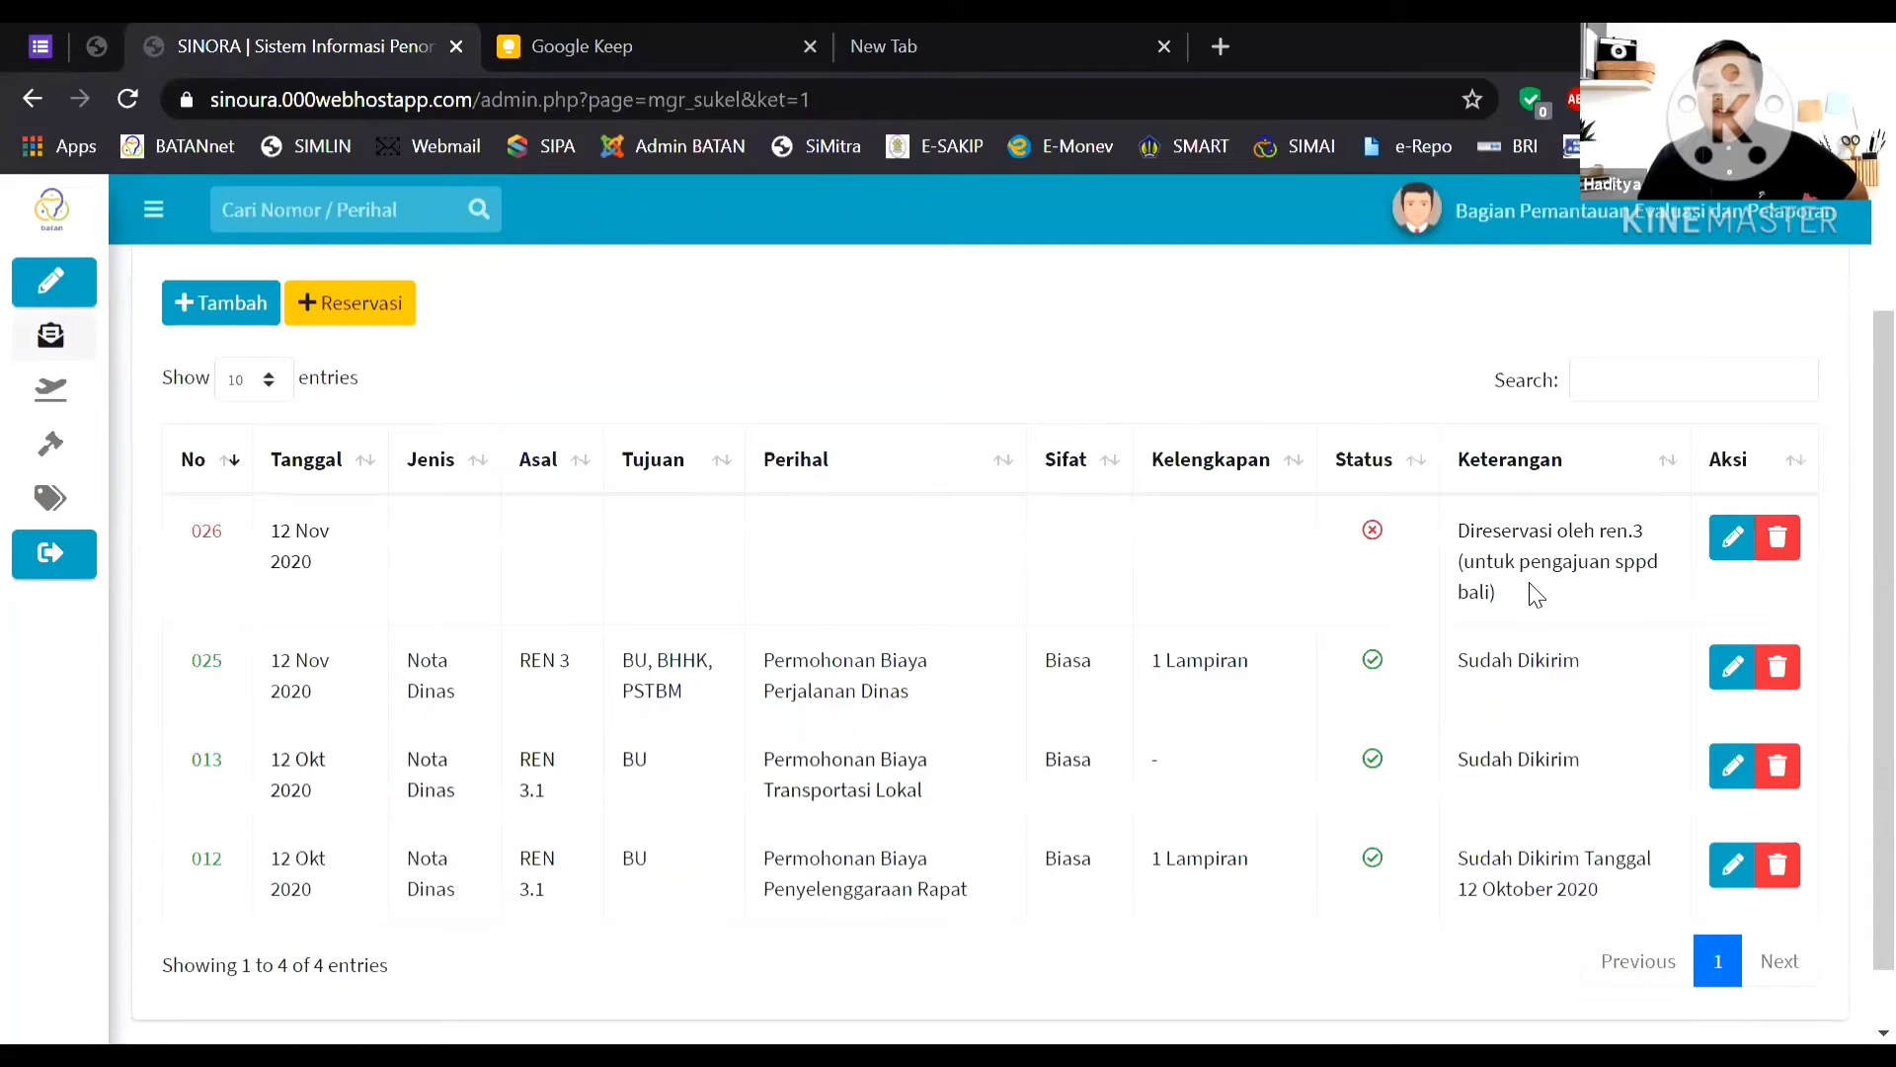
pyautogui.moveTo(1466, 562); pyautogui.dragTo(1496, 584)
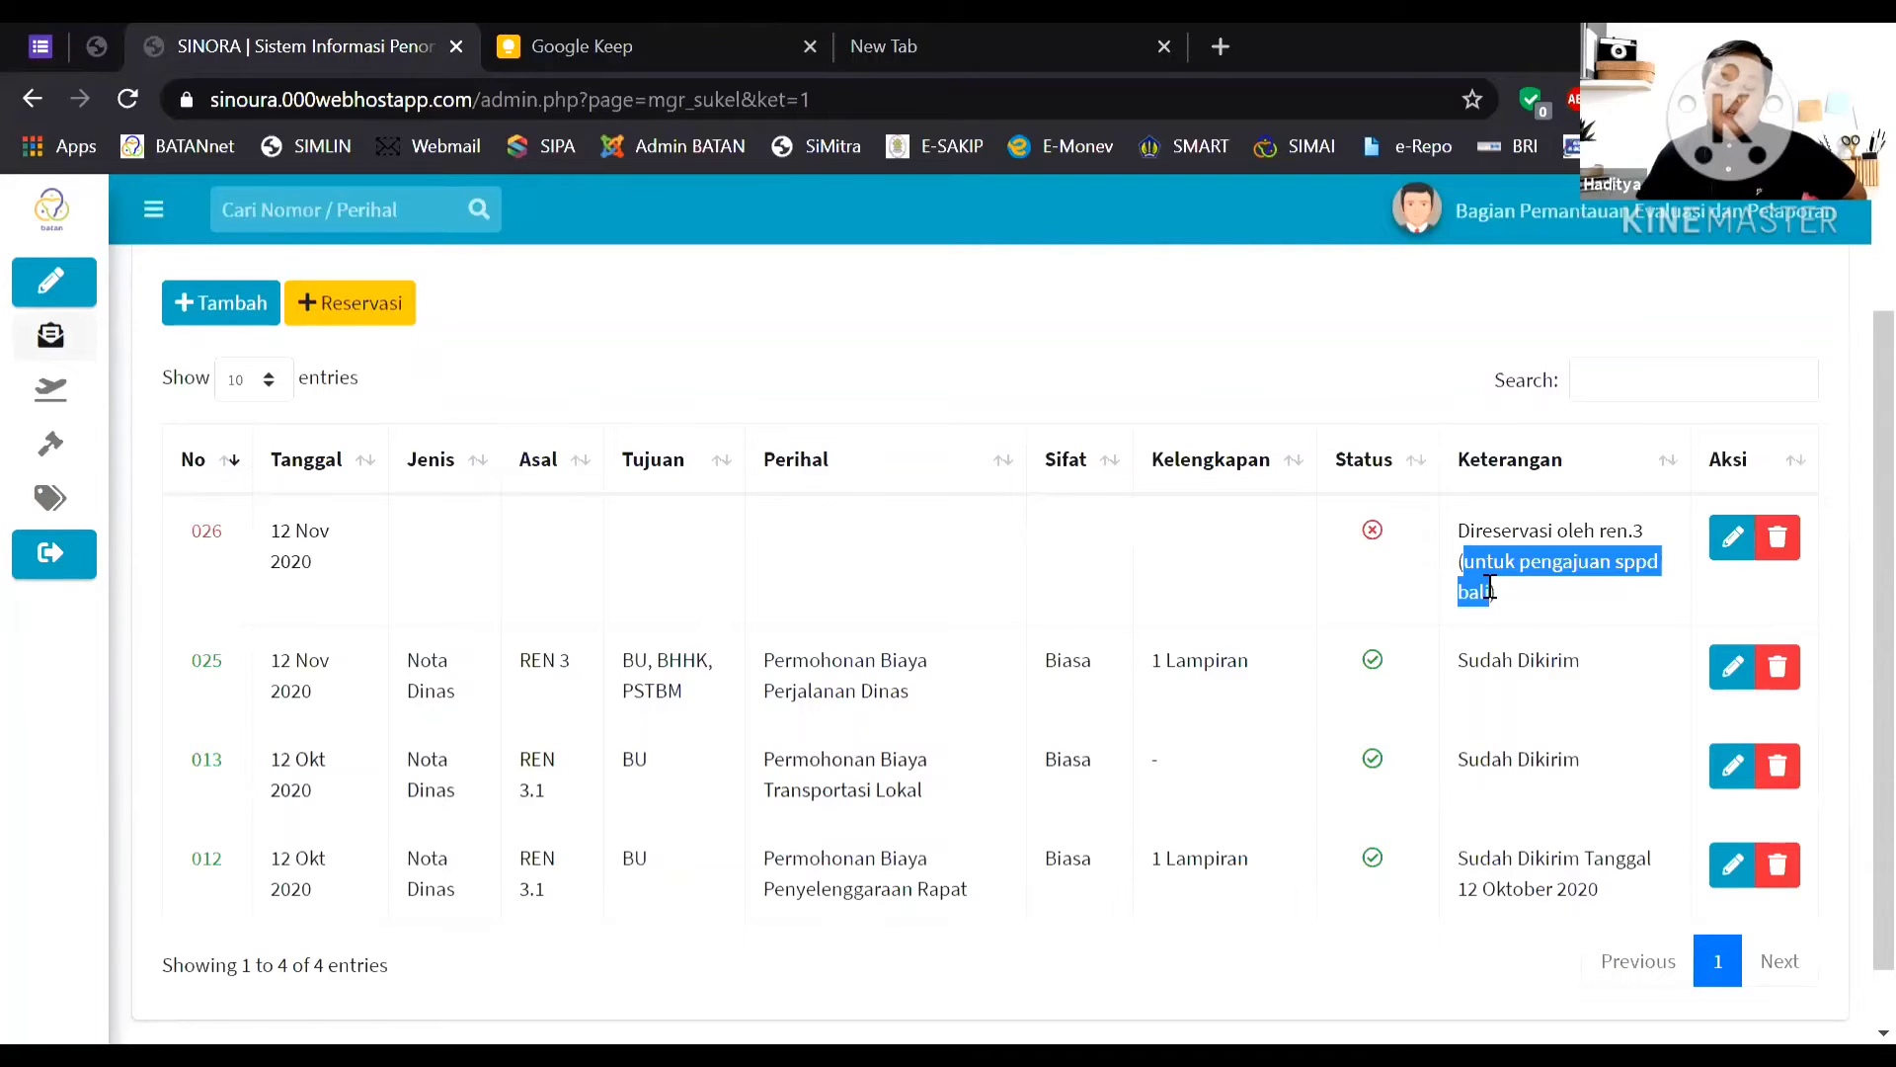
pyautogui.click(748, 563)
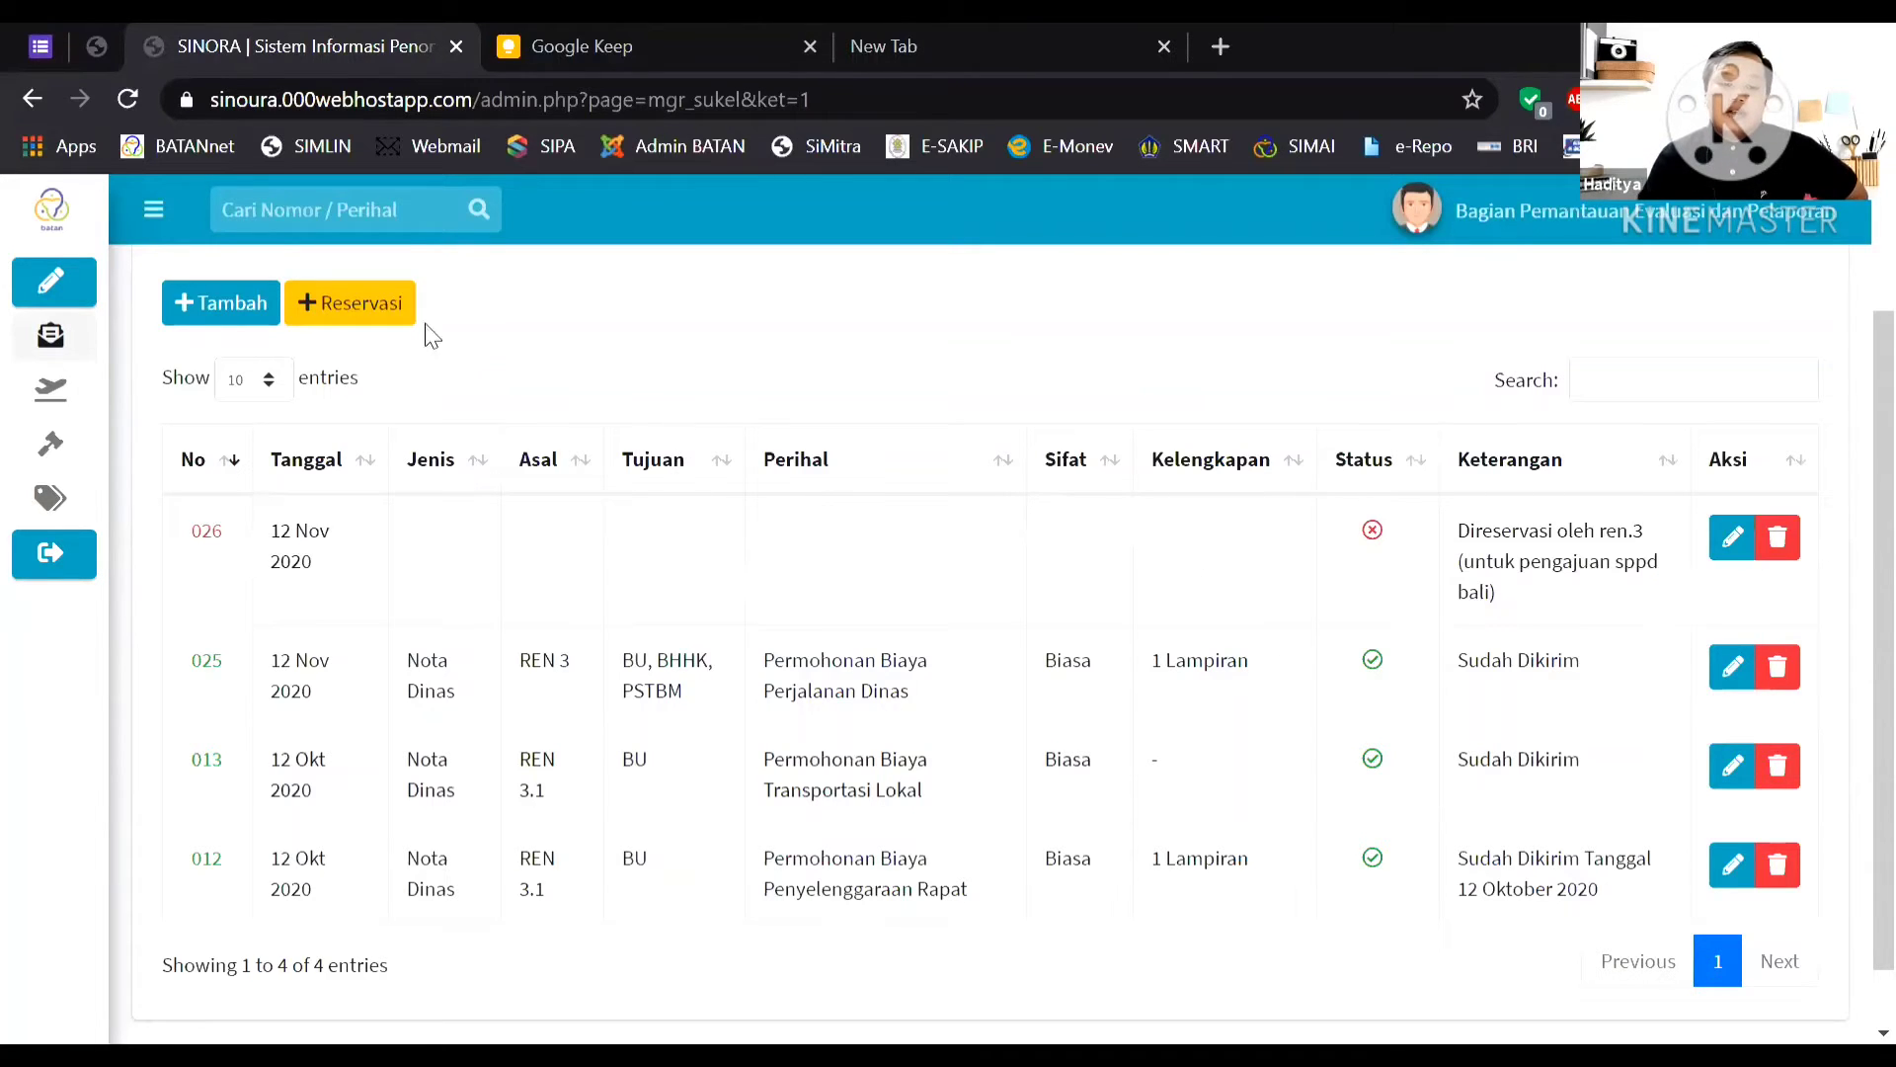
# View the blank outgoing number reservation form without saving, and check the letter number notice for reserved entry 026.
pyautogui.click(391, 314)
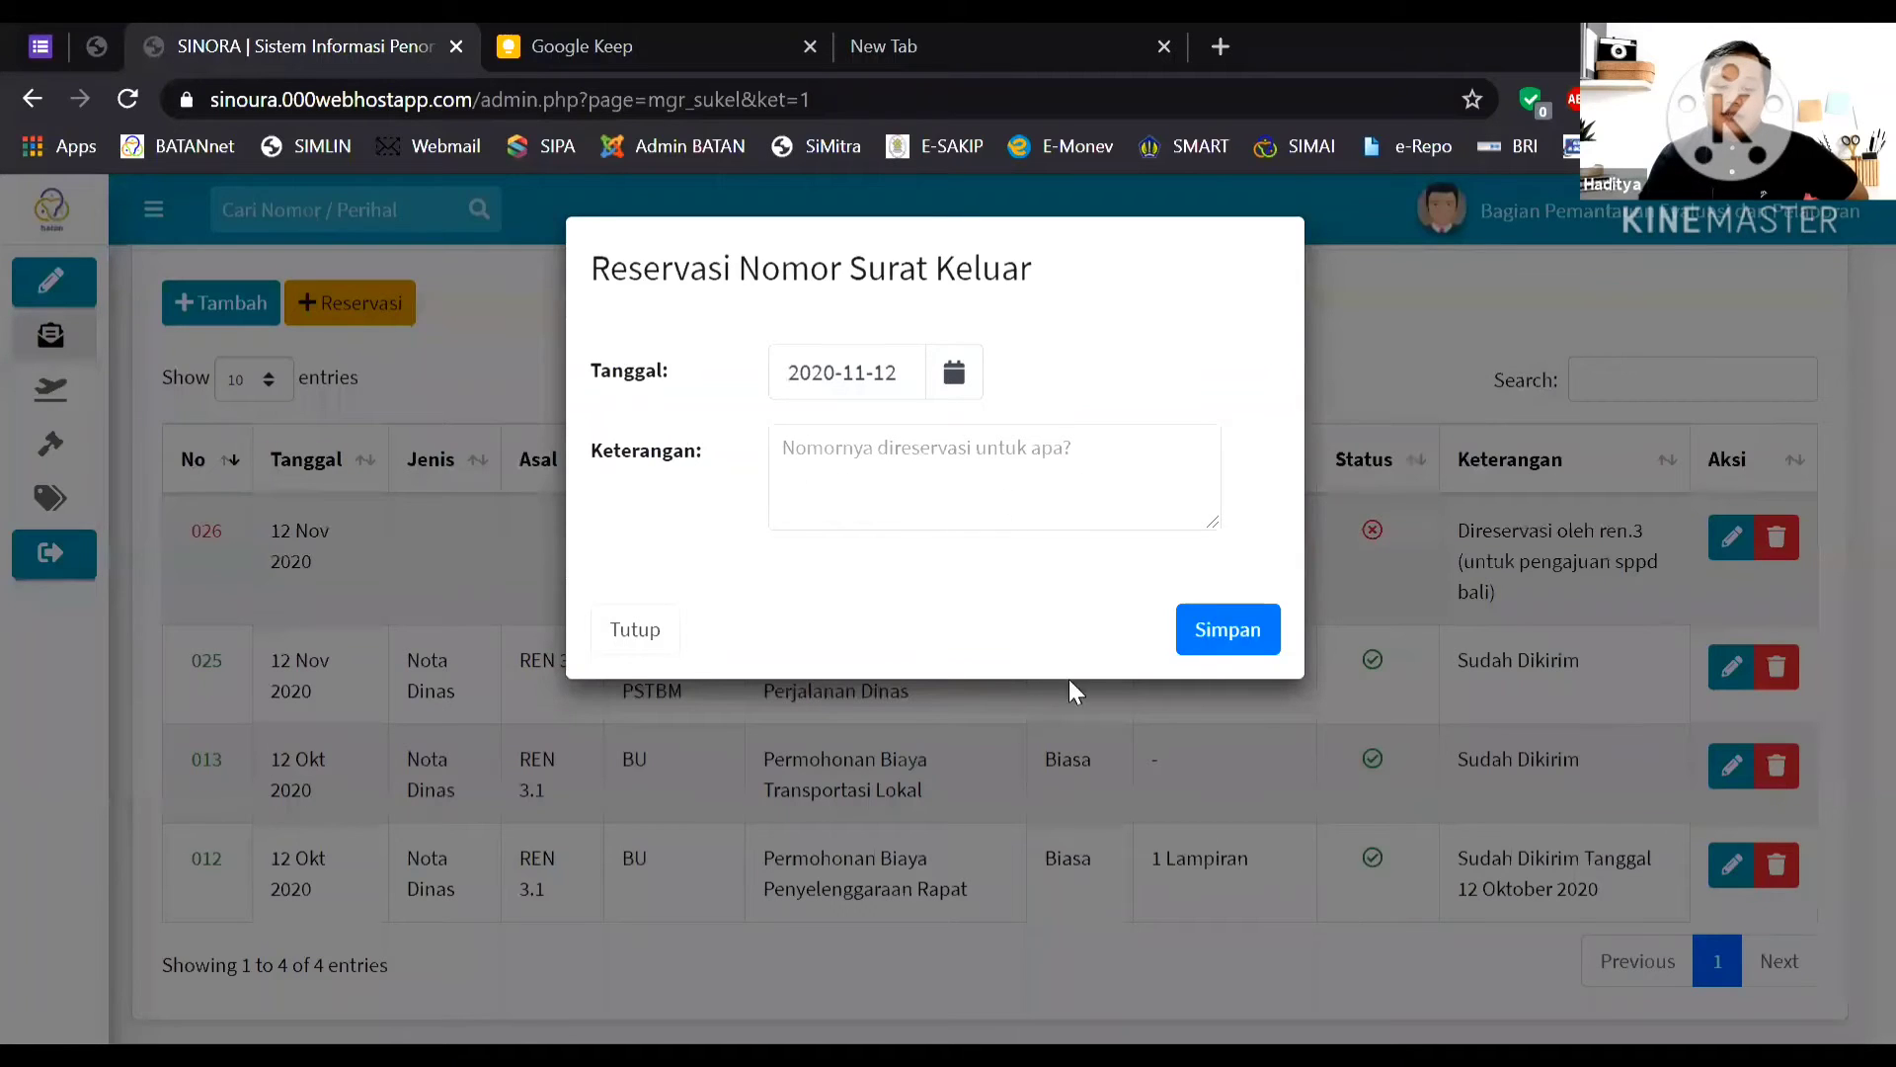
pyautogui.click(644, 637)
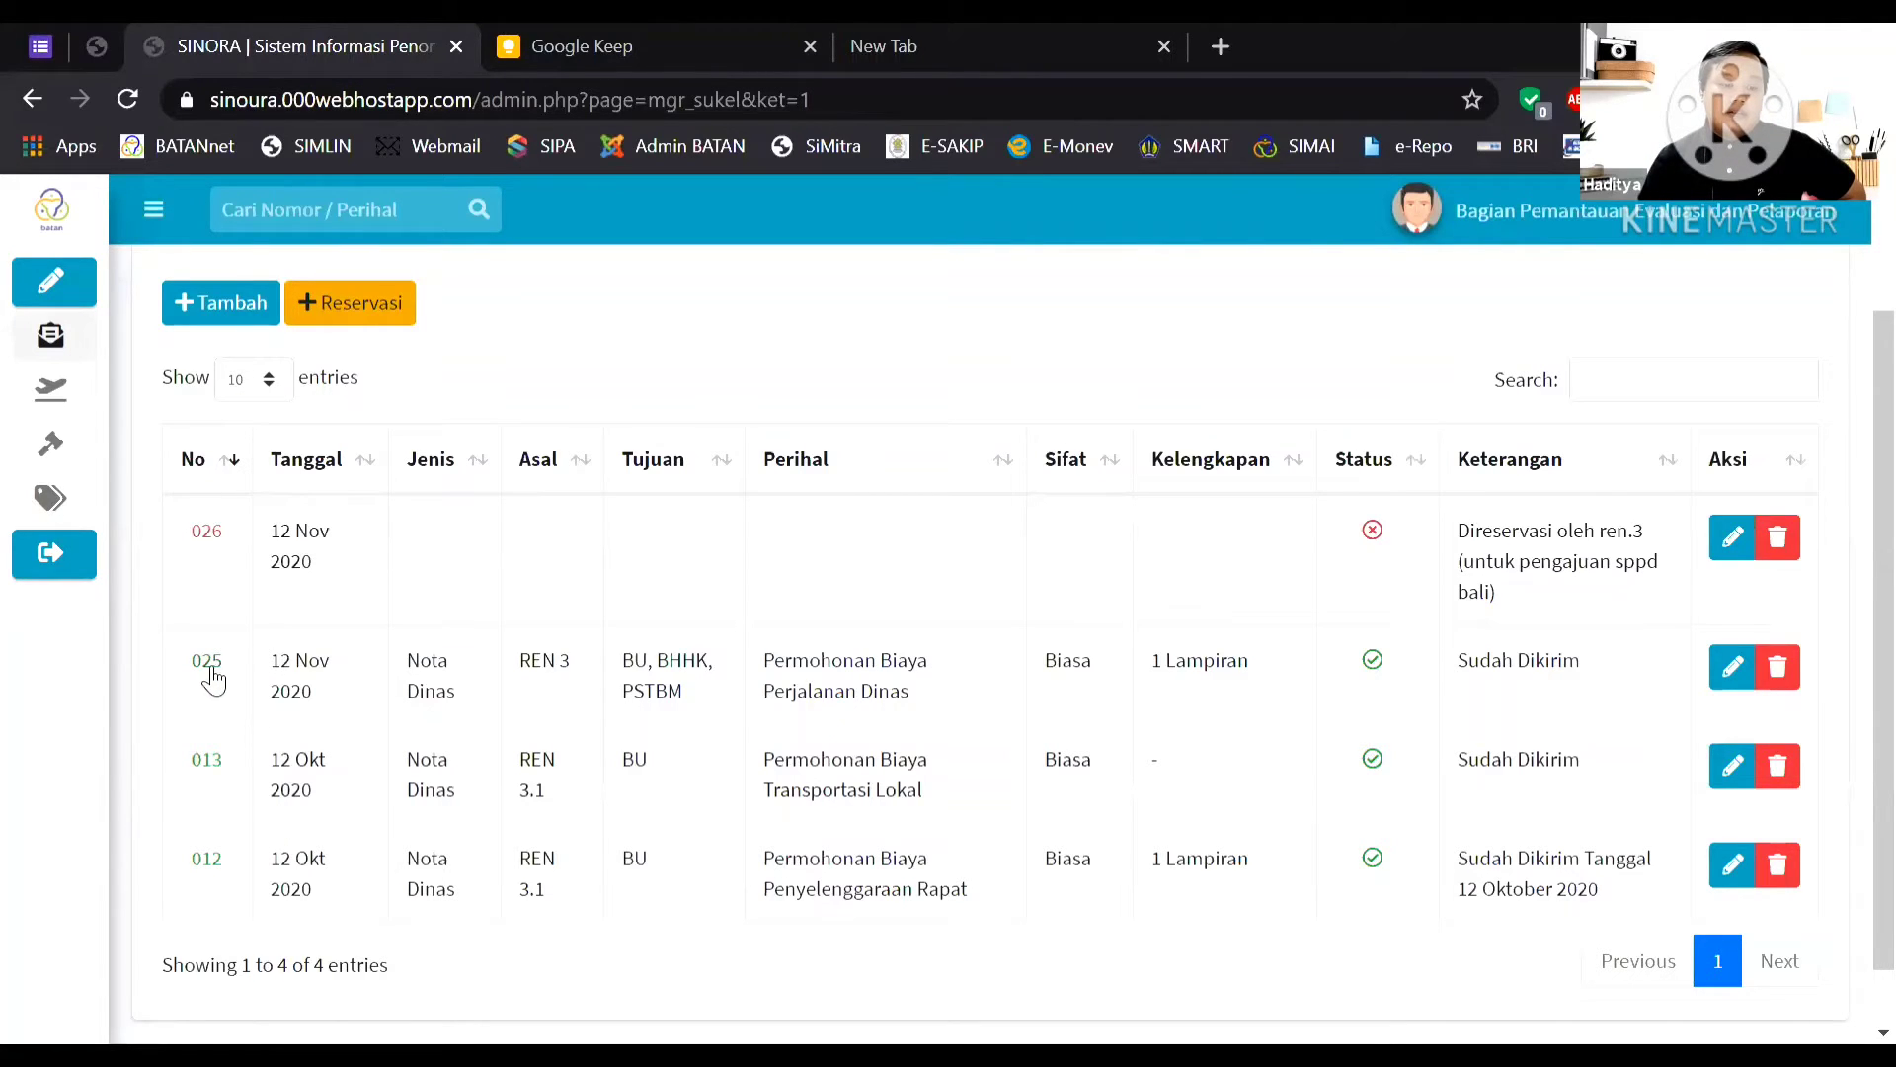
pyautogui.click(205, 531)
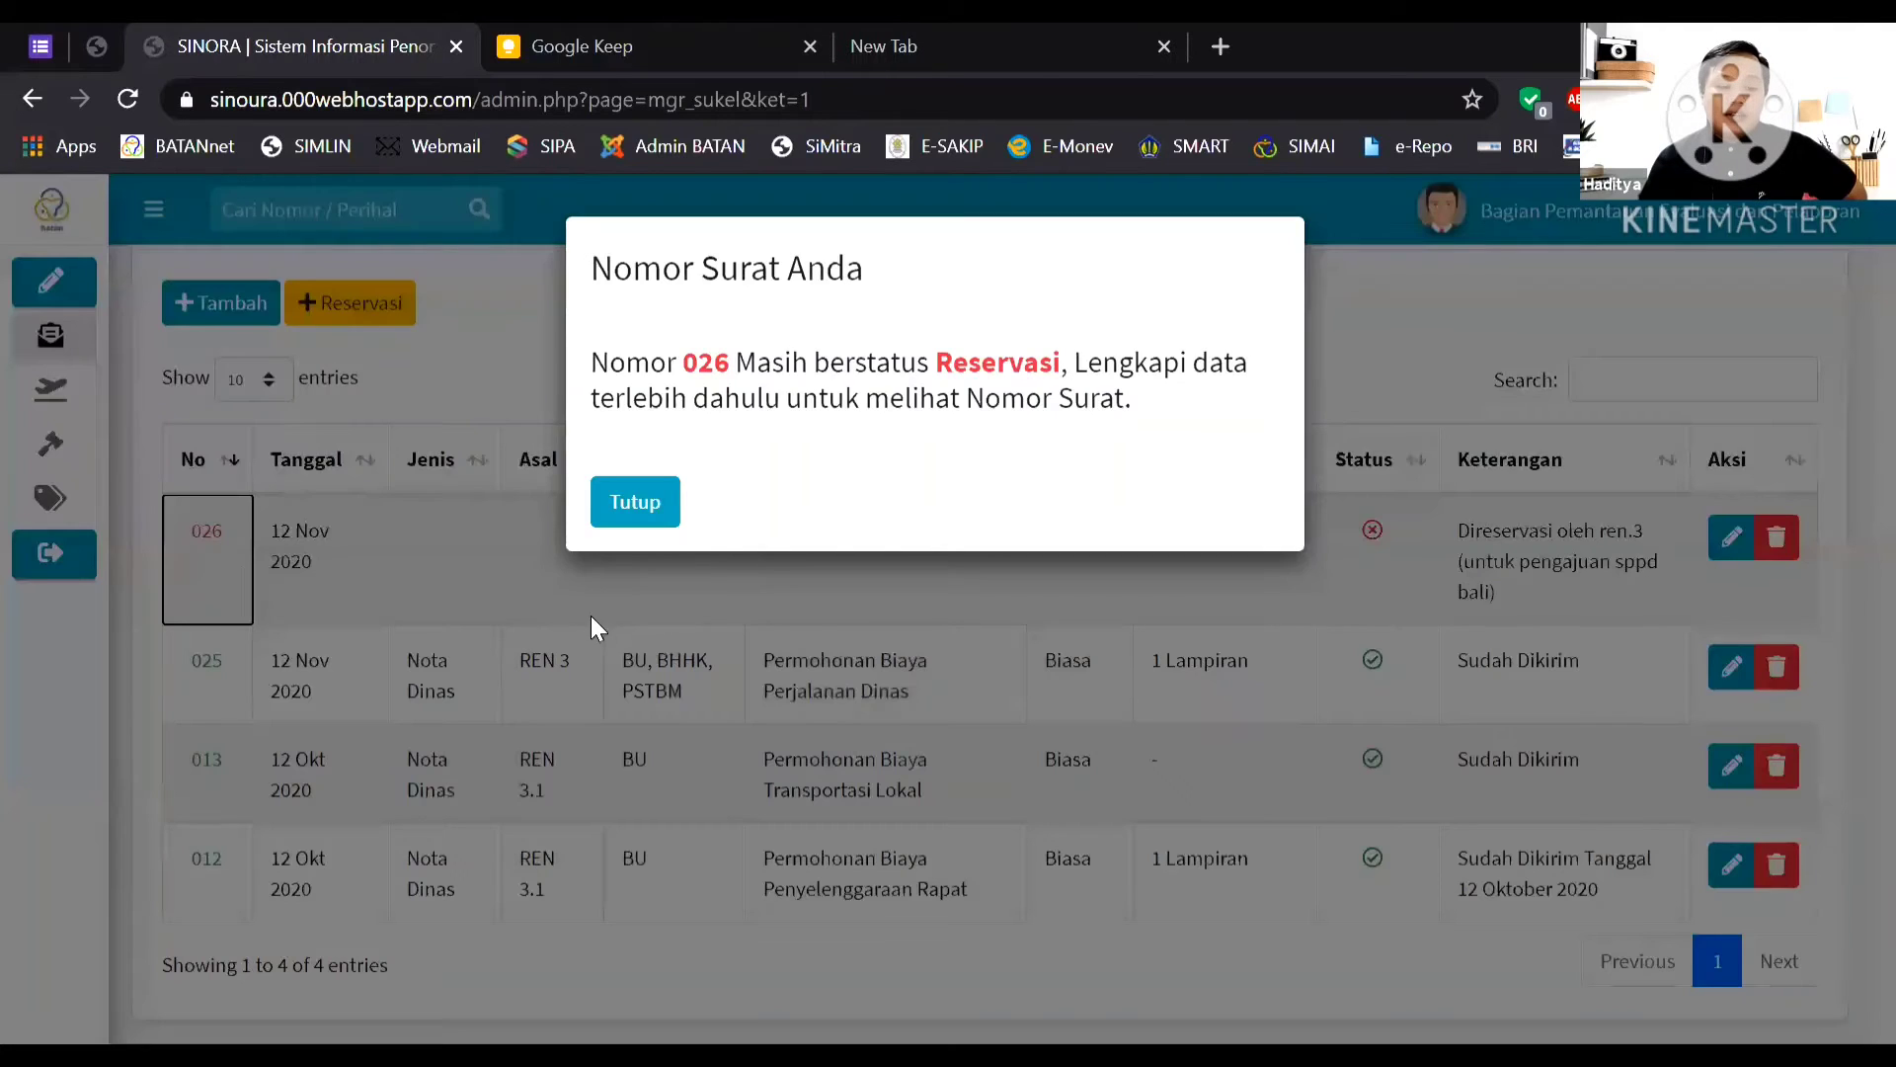
pyautogui.moveTo(677, 363); pyautogui.dragTo(982, 363)
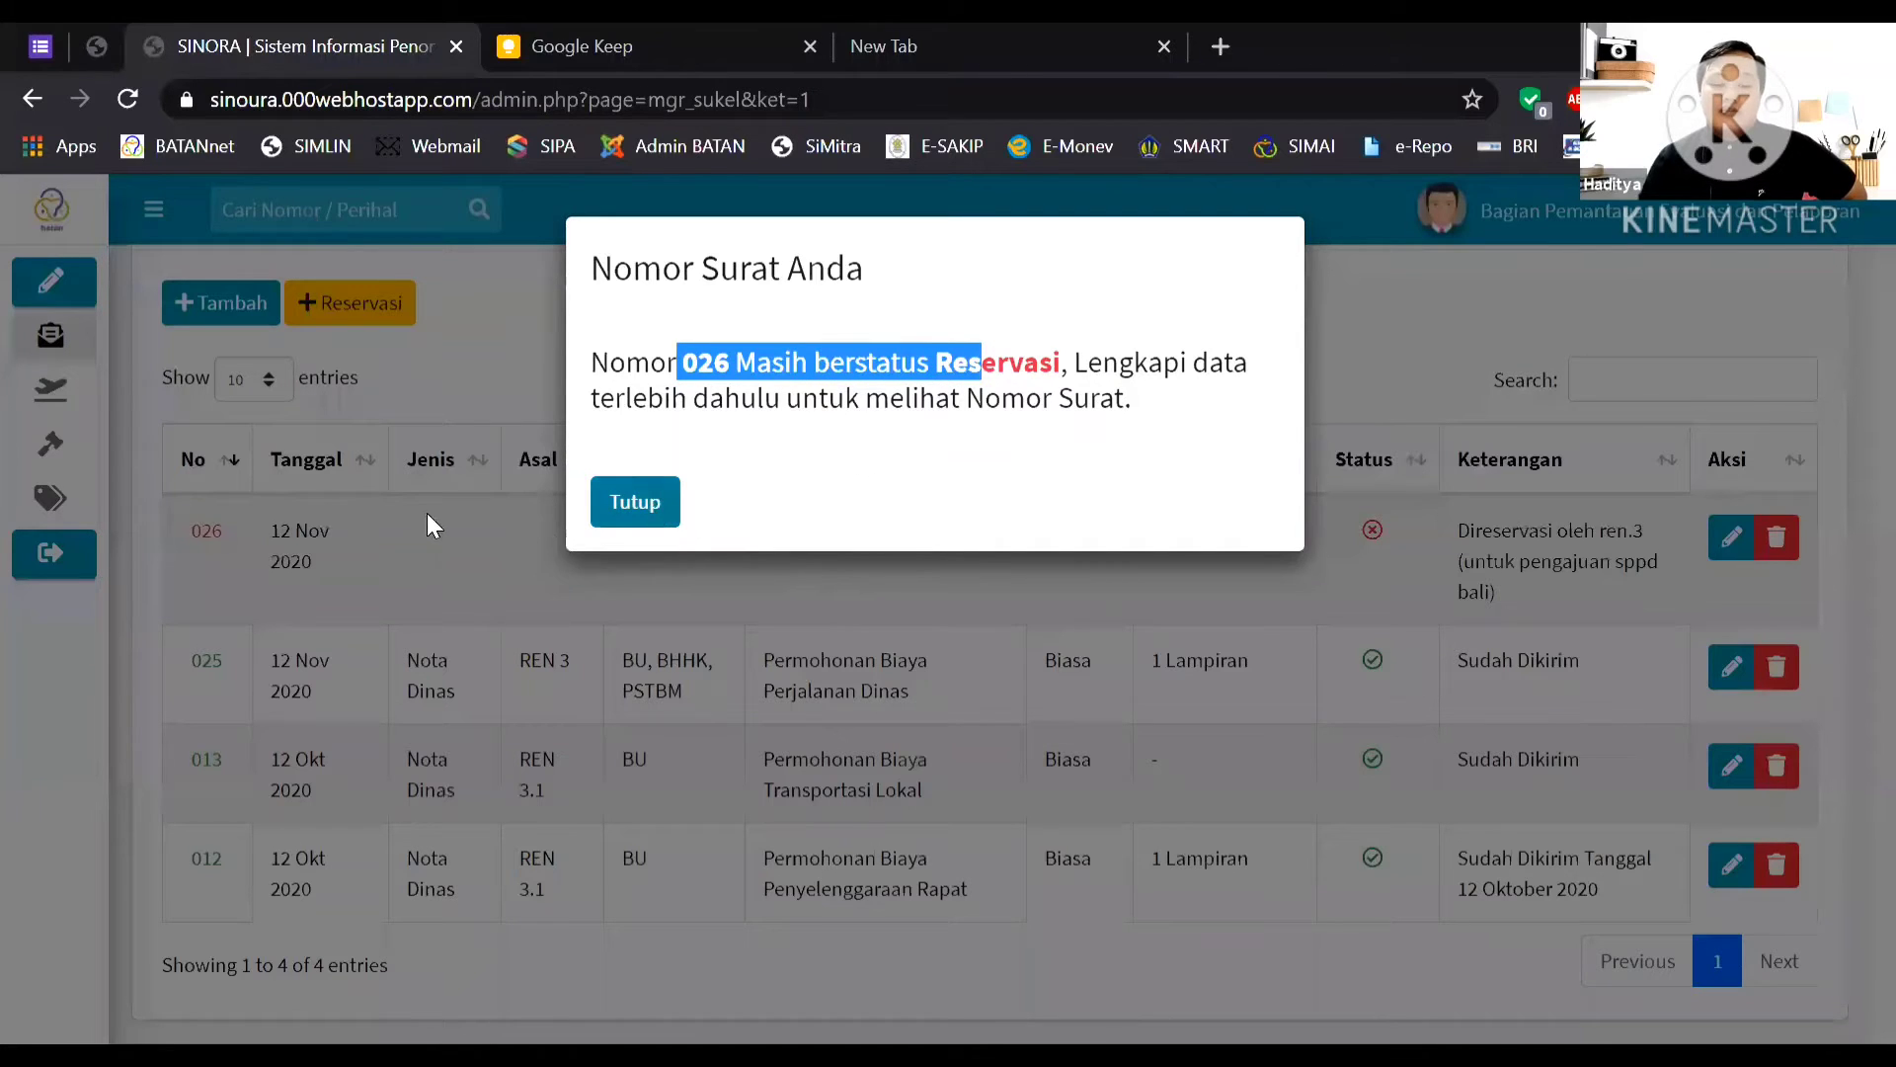
pyautogui.click(541, 525)
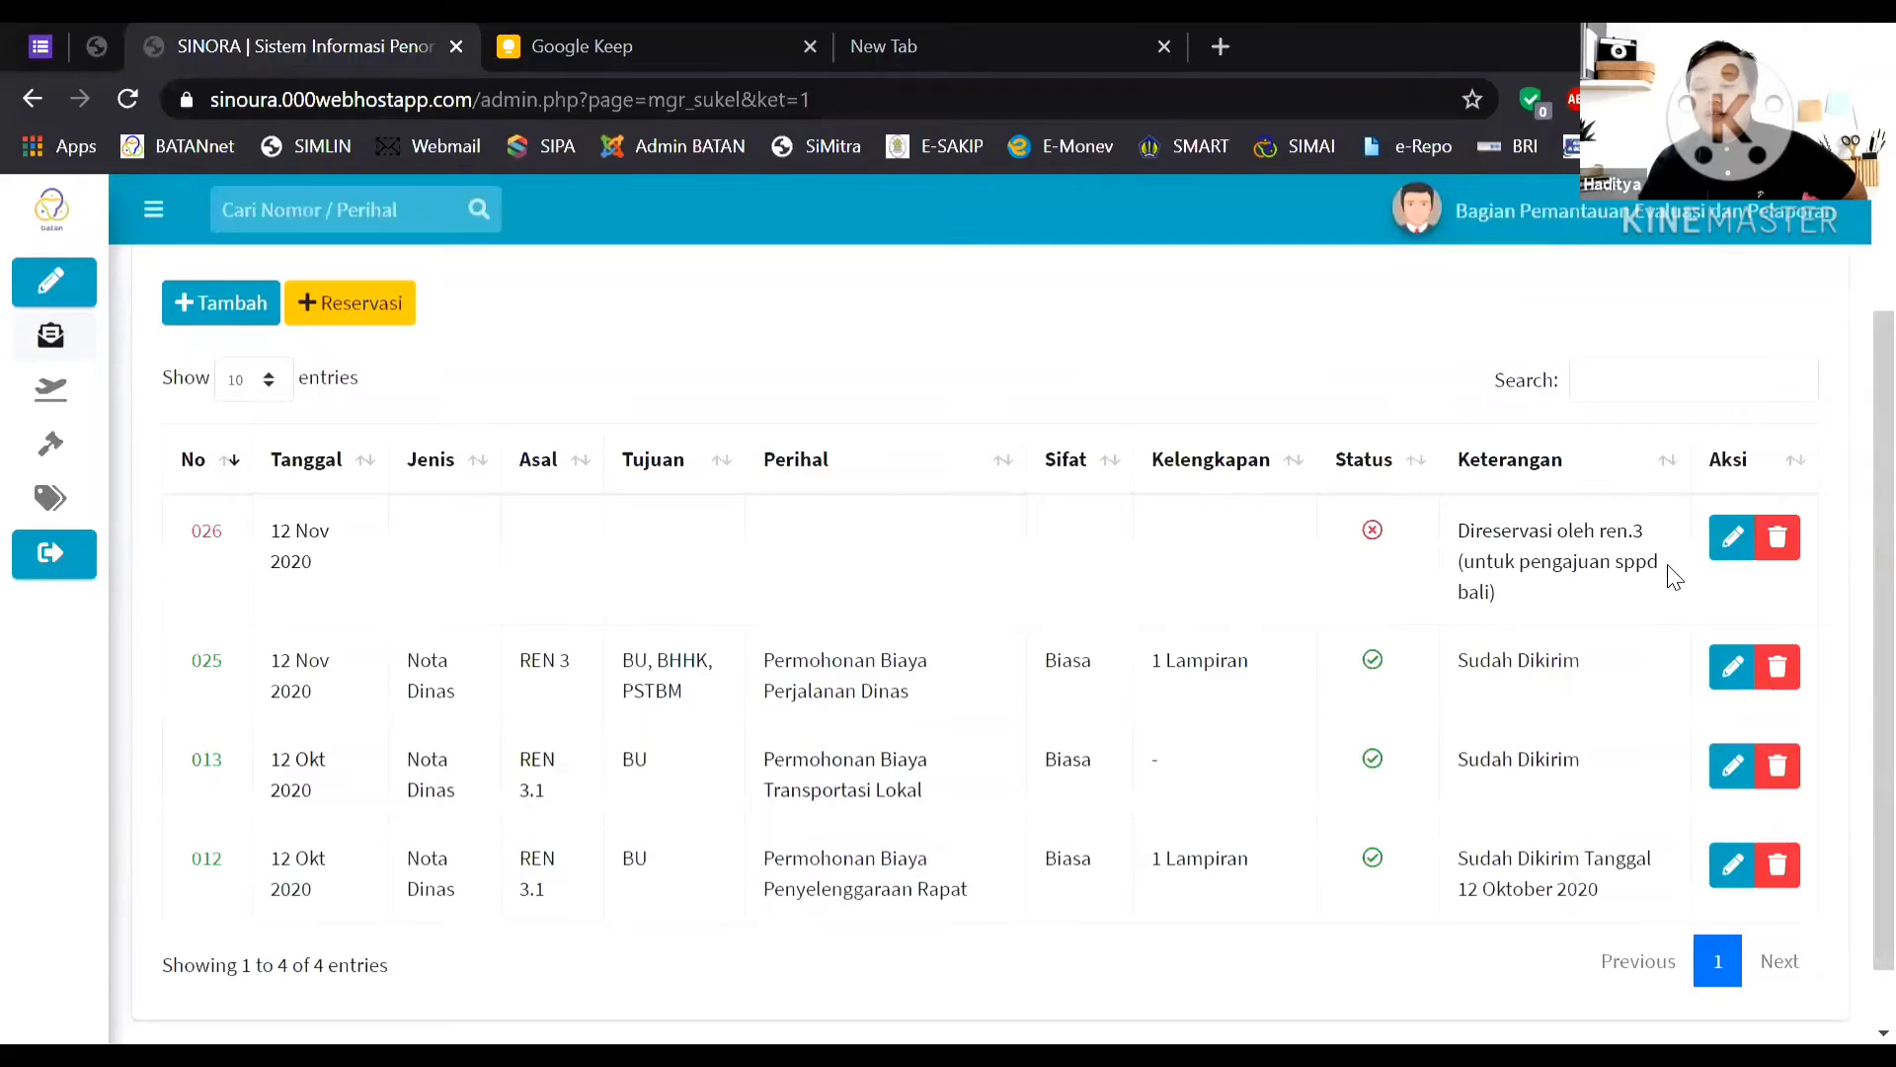
# Open reserved entry 026 for editing, look through its fields down to Keterangan, and close the form without updating.
pyautogui.click(1731, 538)
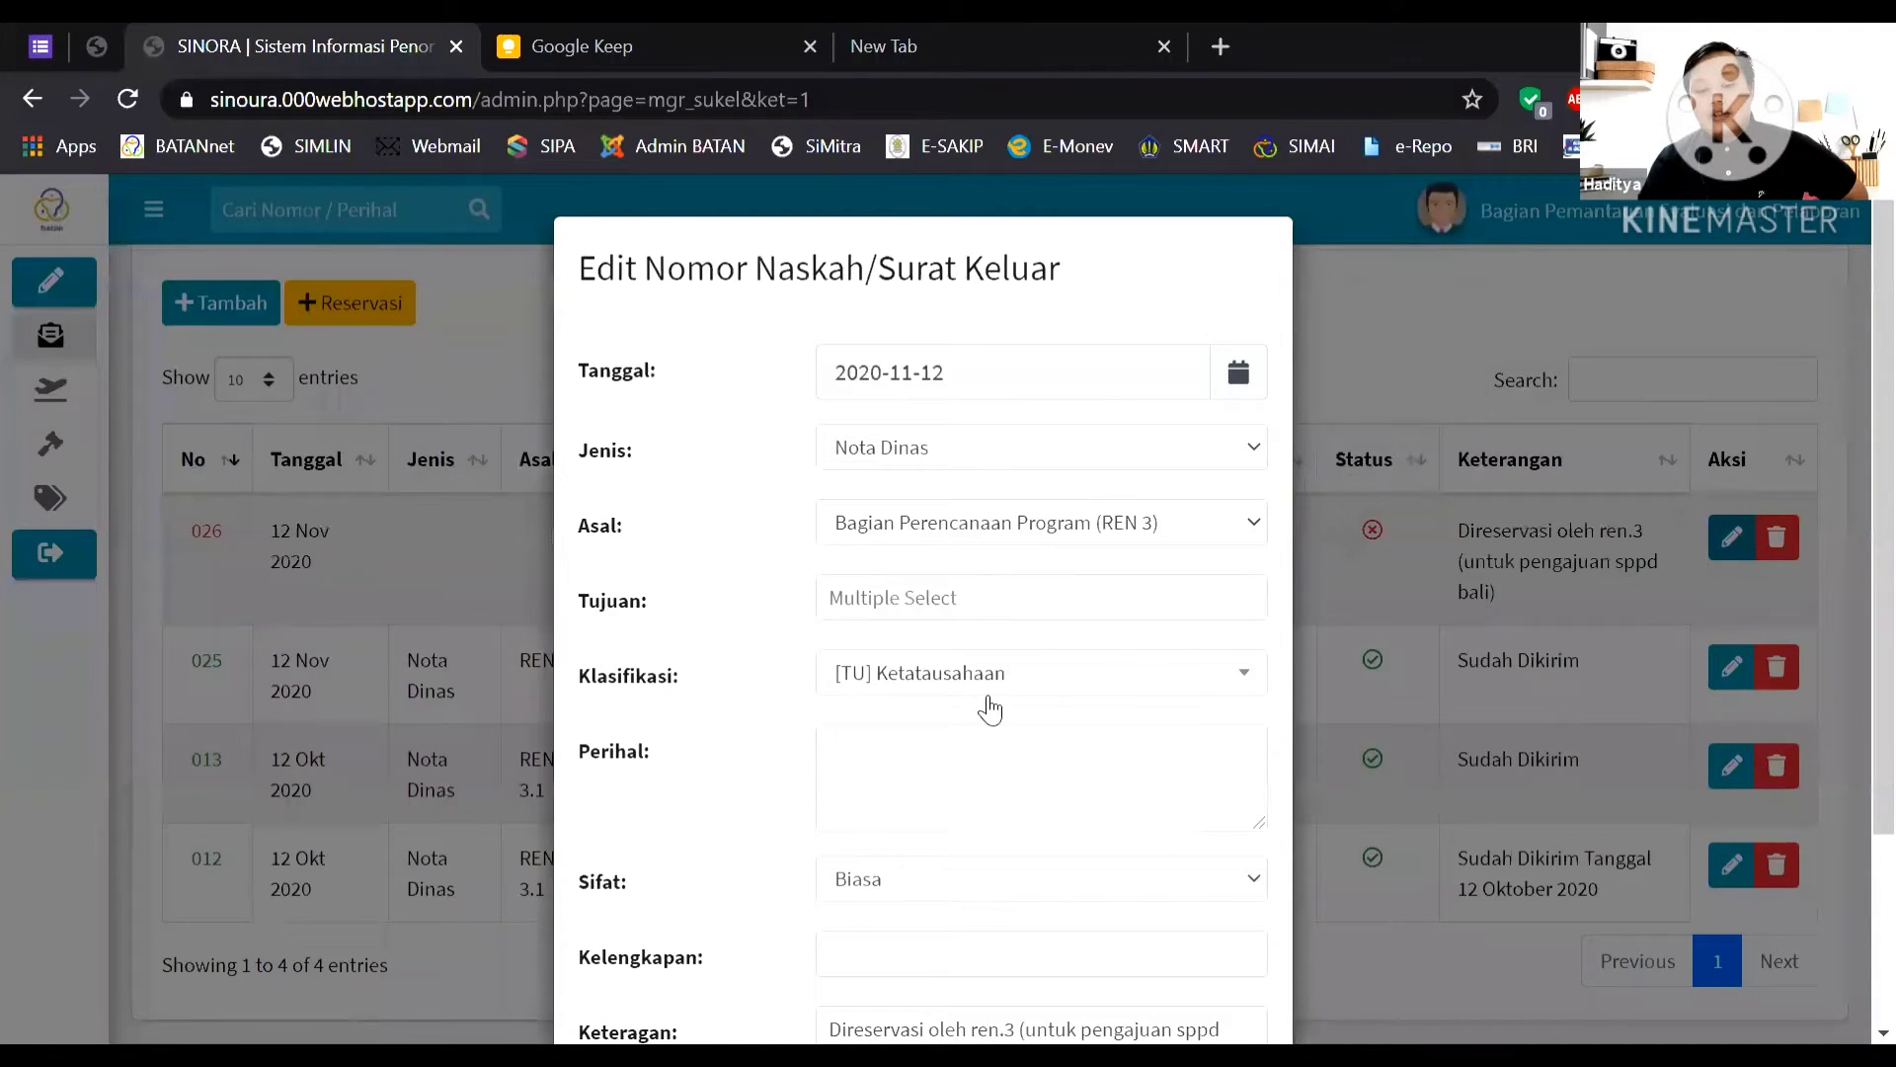
pyautogui.scroll(-1, 988, 707)
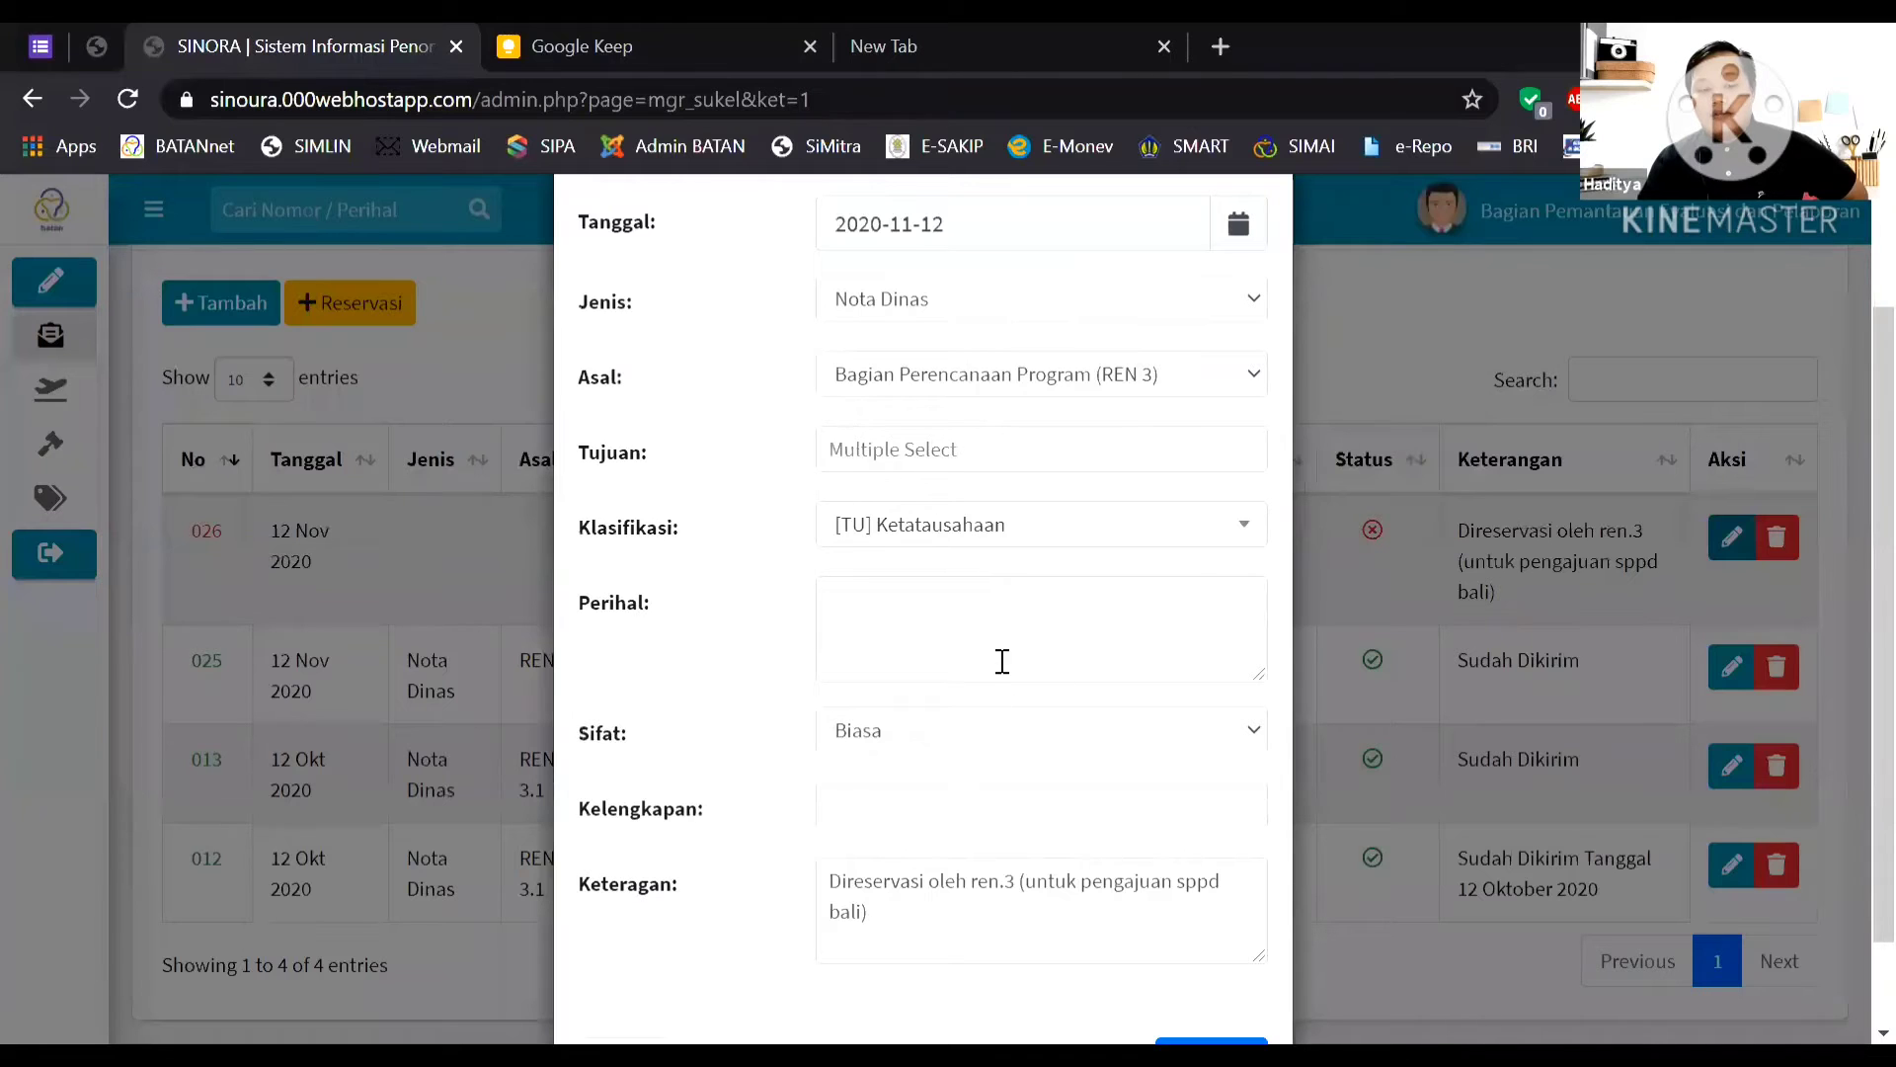
pyautogui.scroll(-1, 1003, 661)
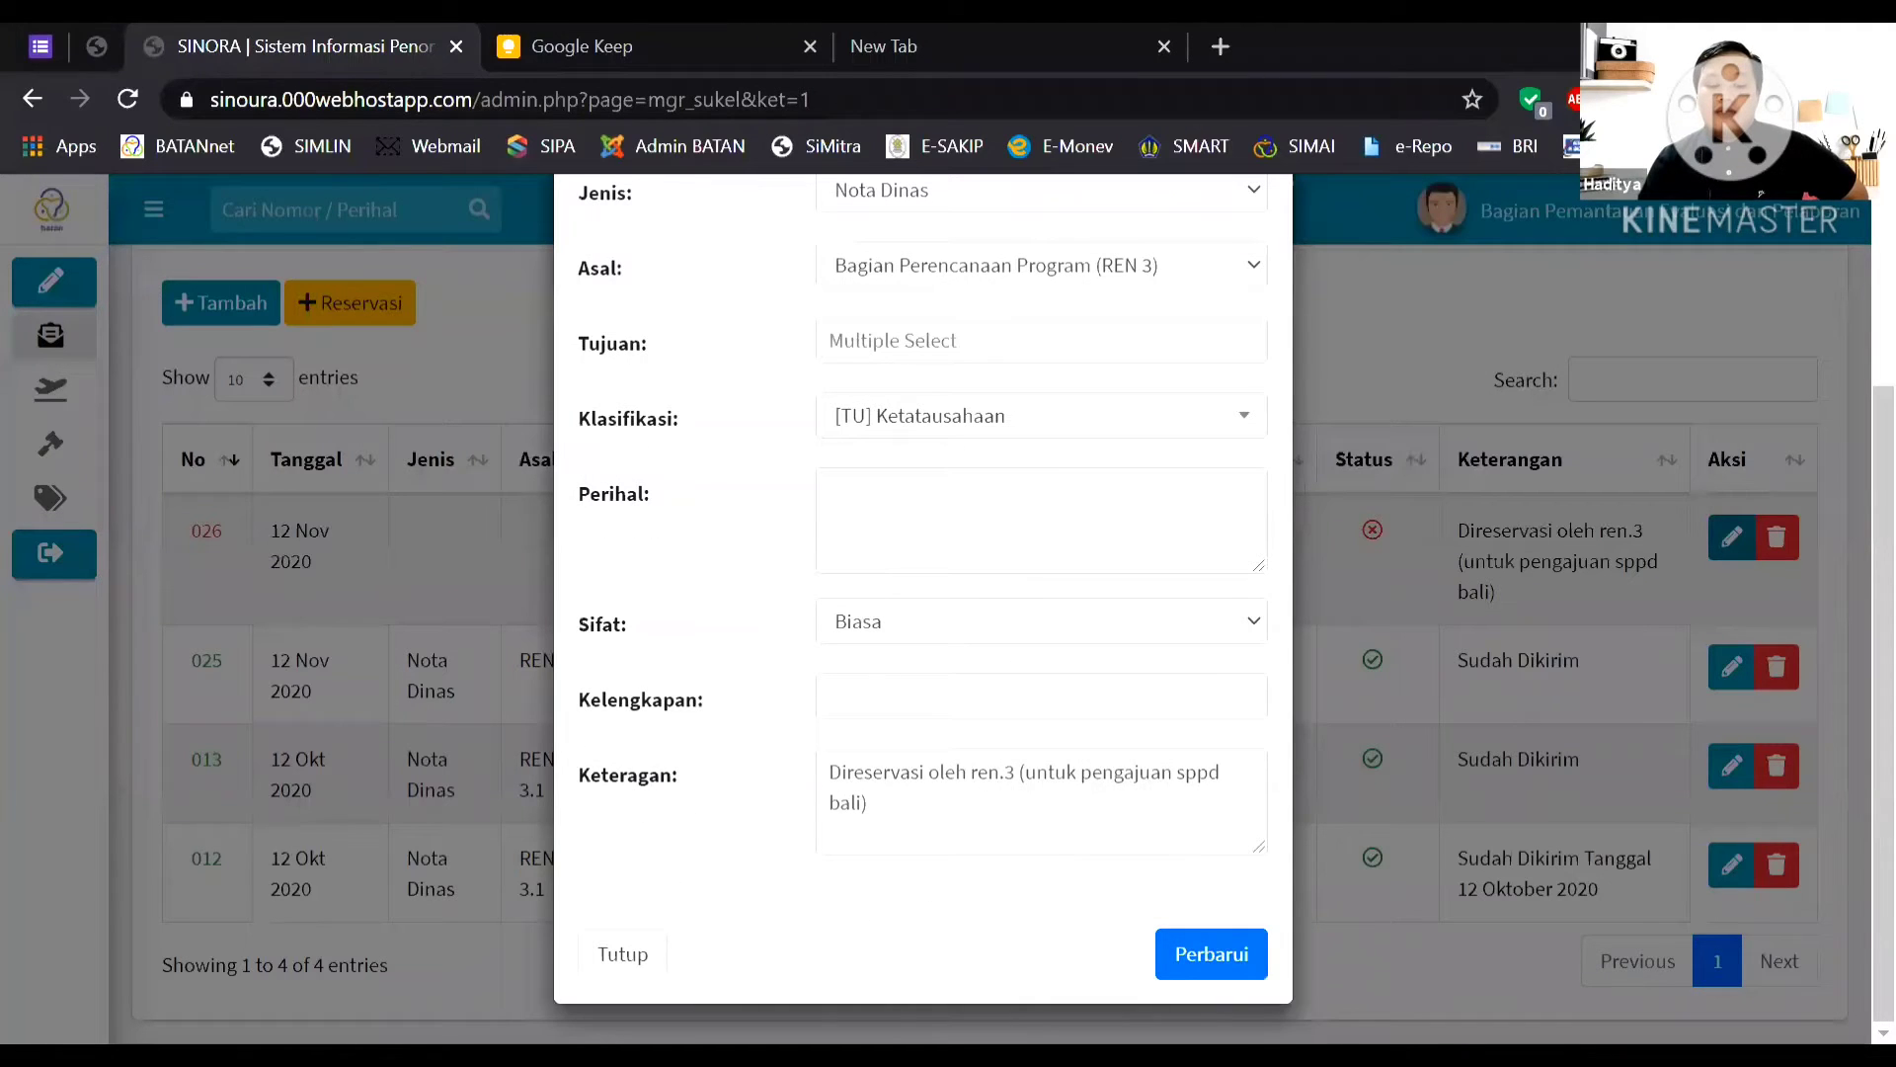
pyautogui.click(640, 985)
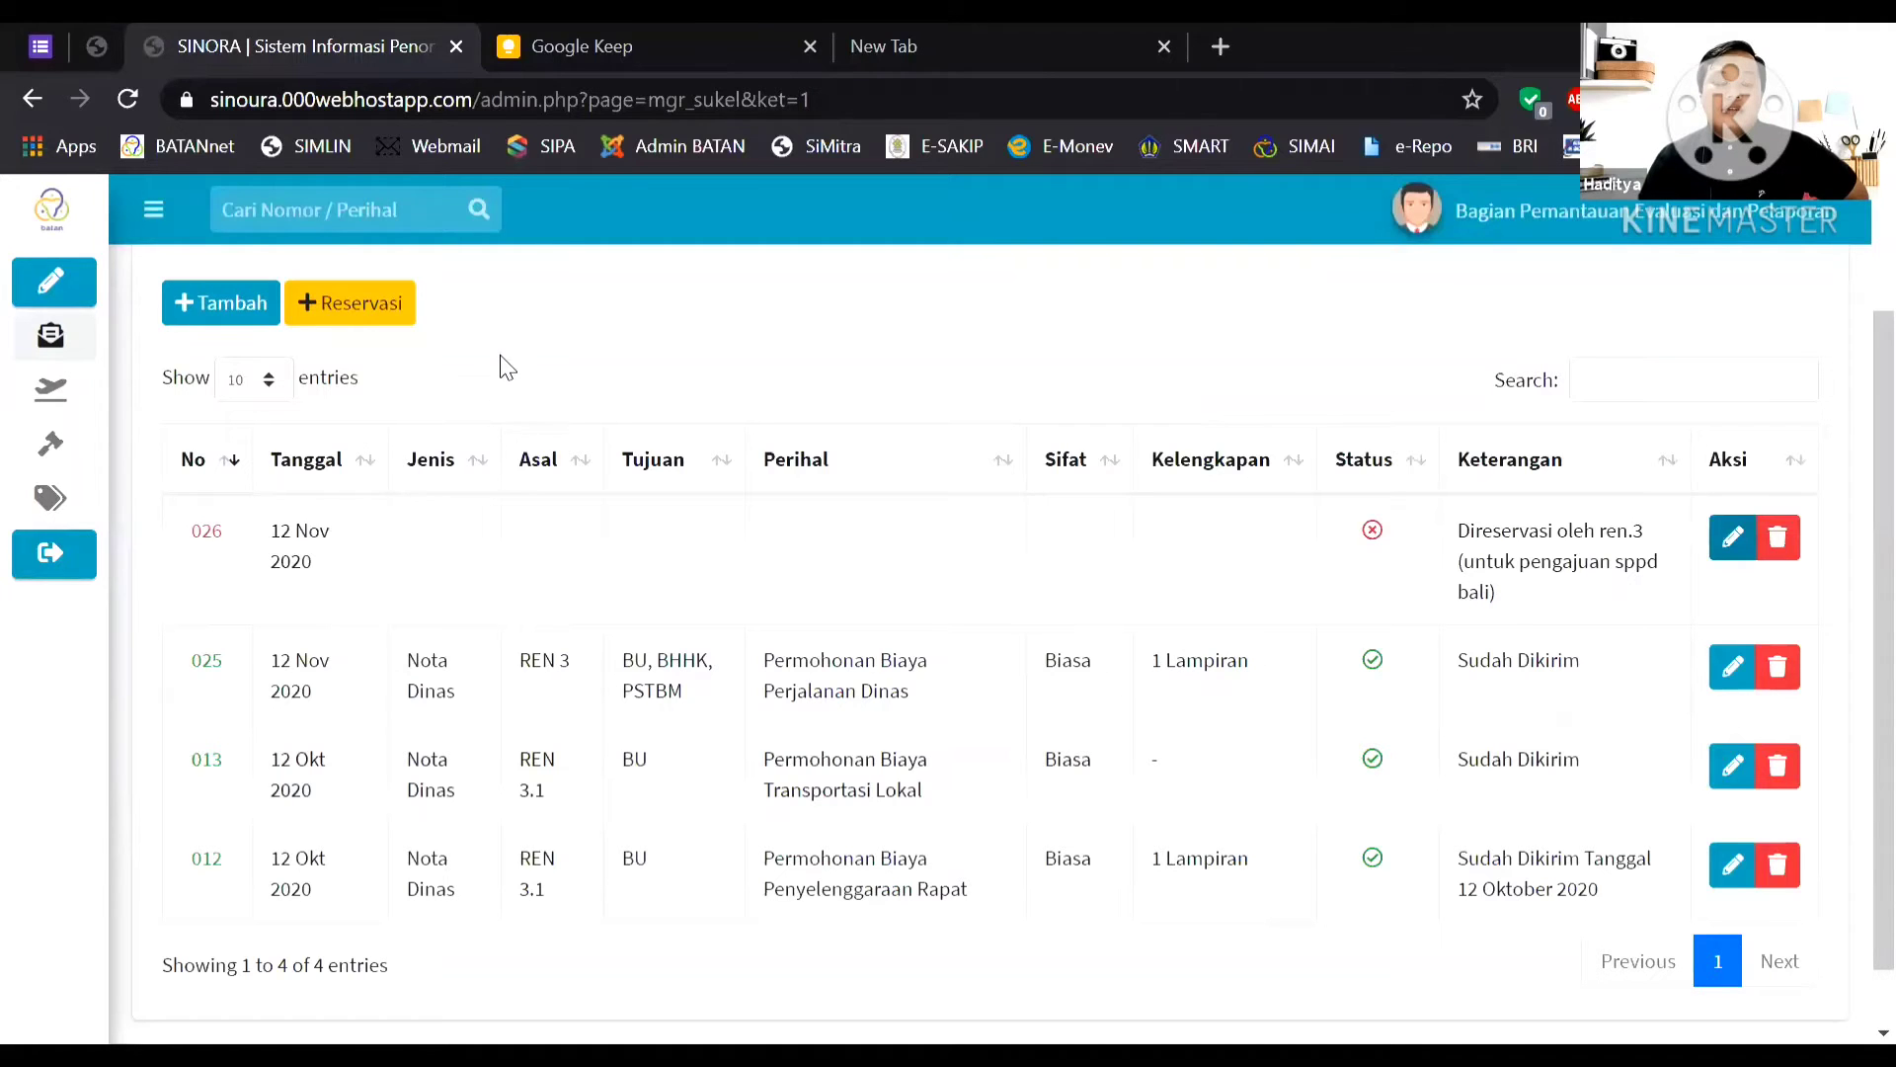
# Reserve another outgoing letter number with the Keterangan "untuk pengajuan translok" and save the reservation.
pyautogui.click(379, 314)
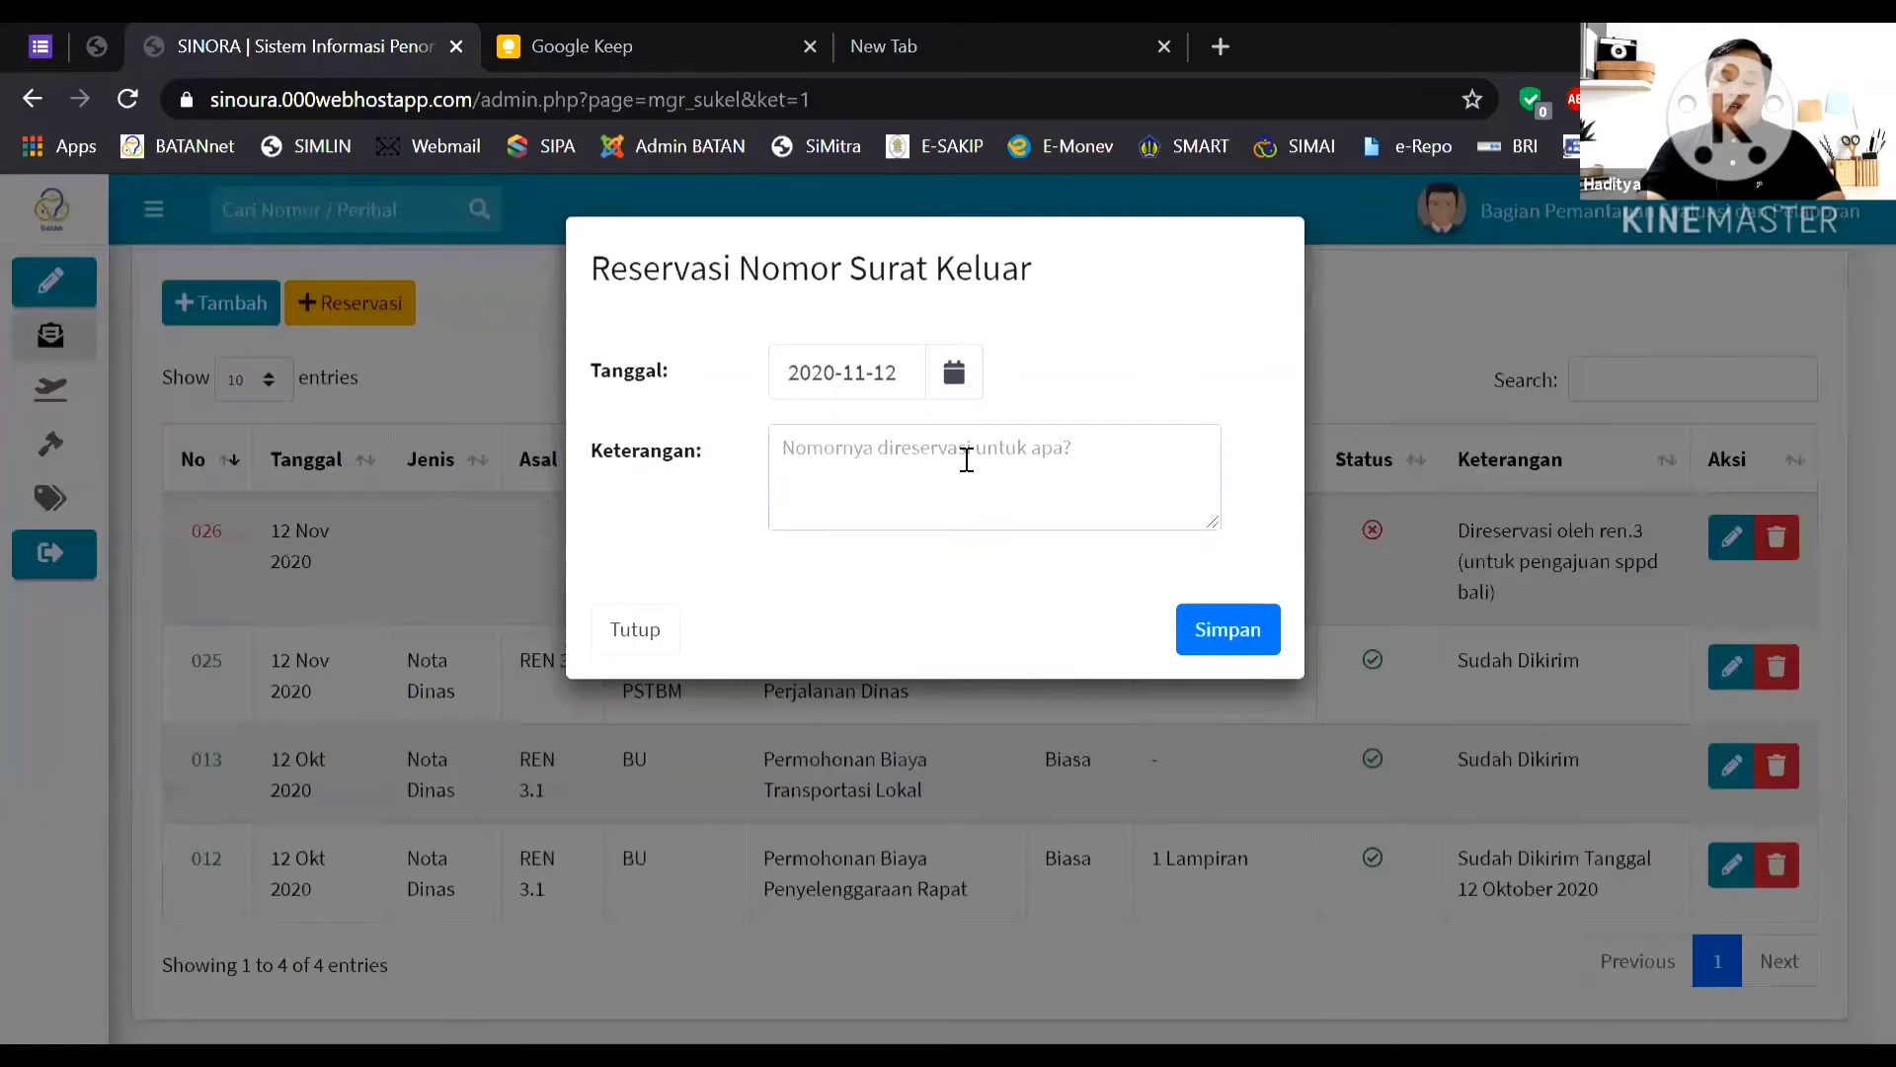
pyautogui.write('untu')
pyautogui.press('BackSpace')
pyautogui.press('BackSpace')
pyautogui.press('BackSpace')
pyautogui.press('BackSpace')
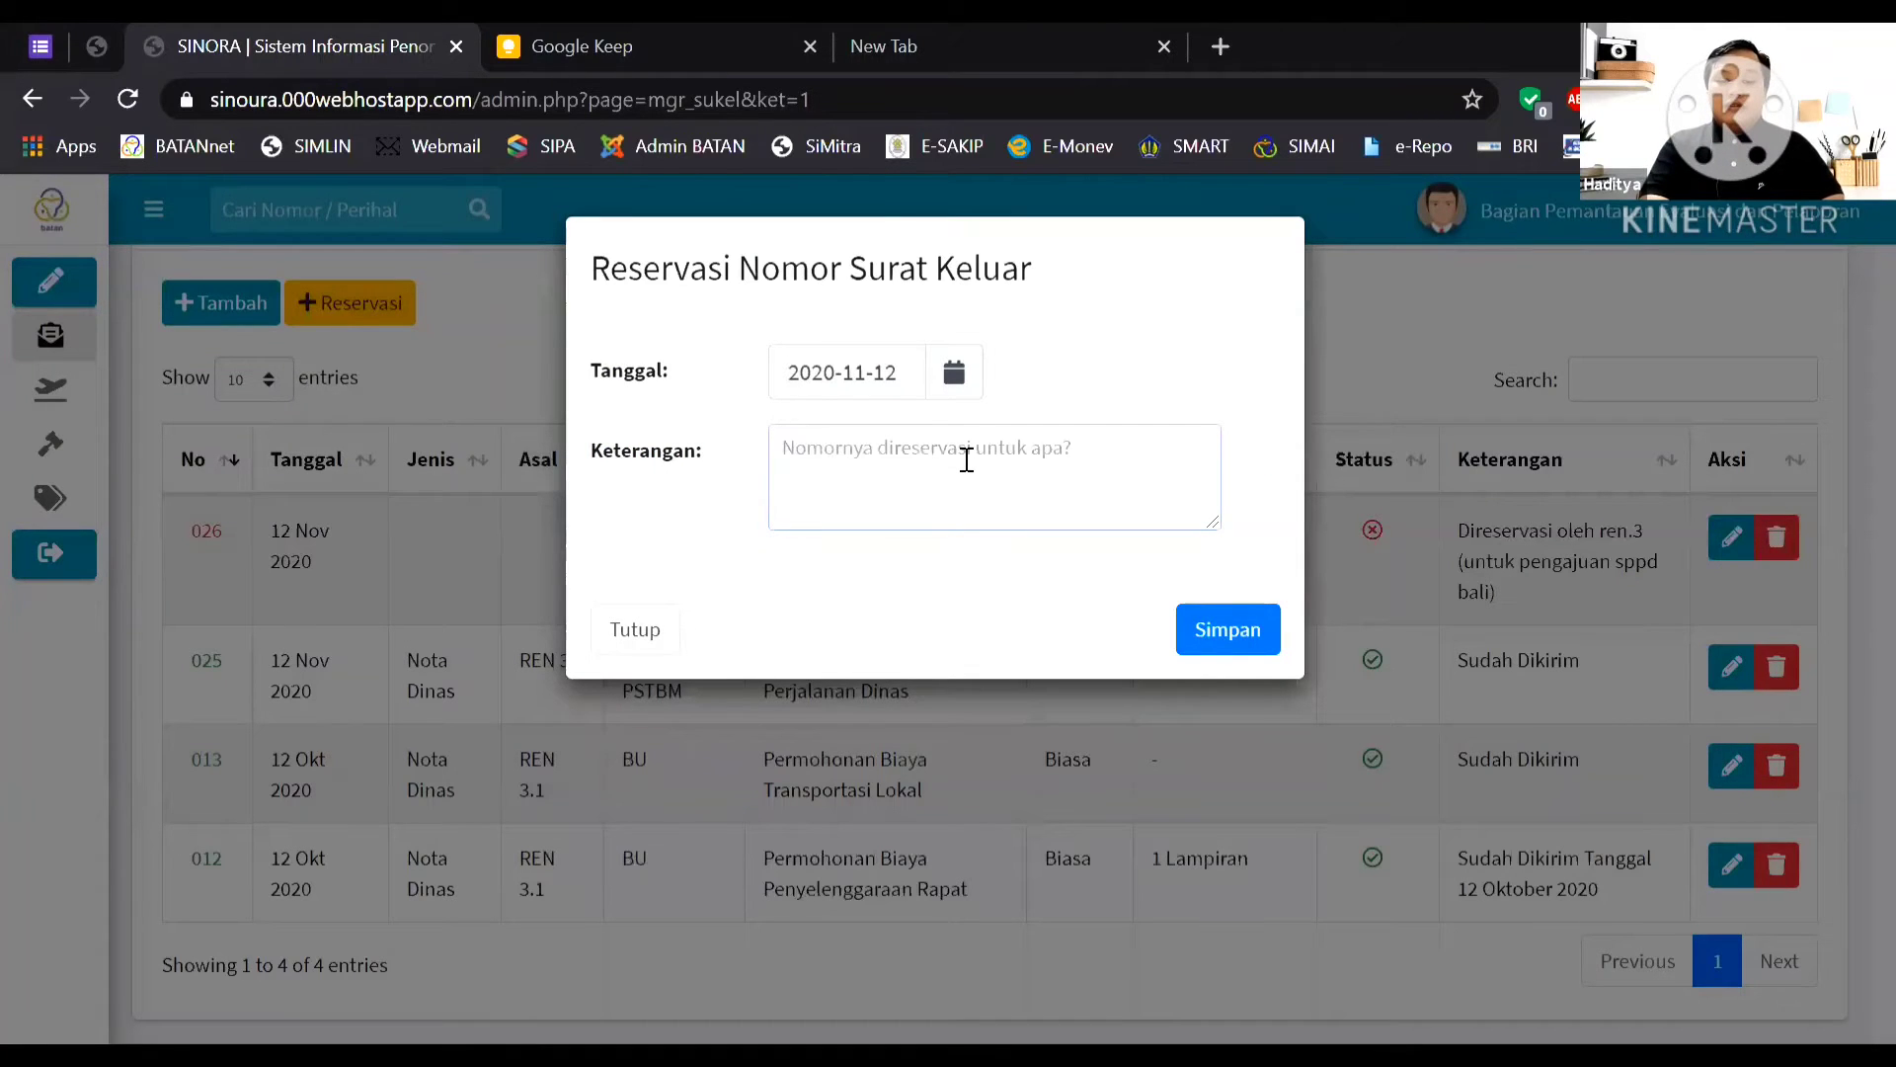
pyautogui.write('untuk pengajuan translokl')
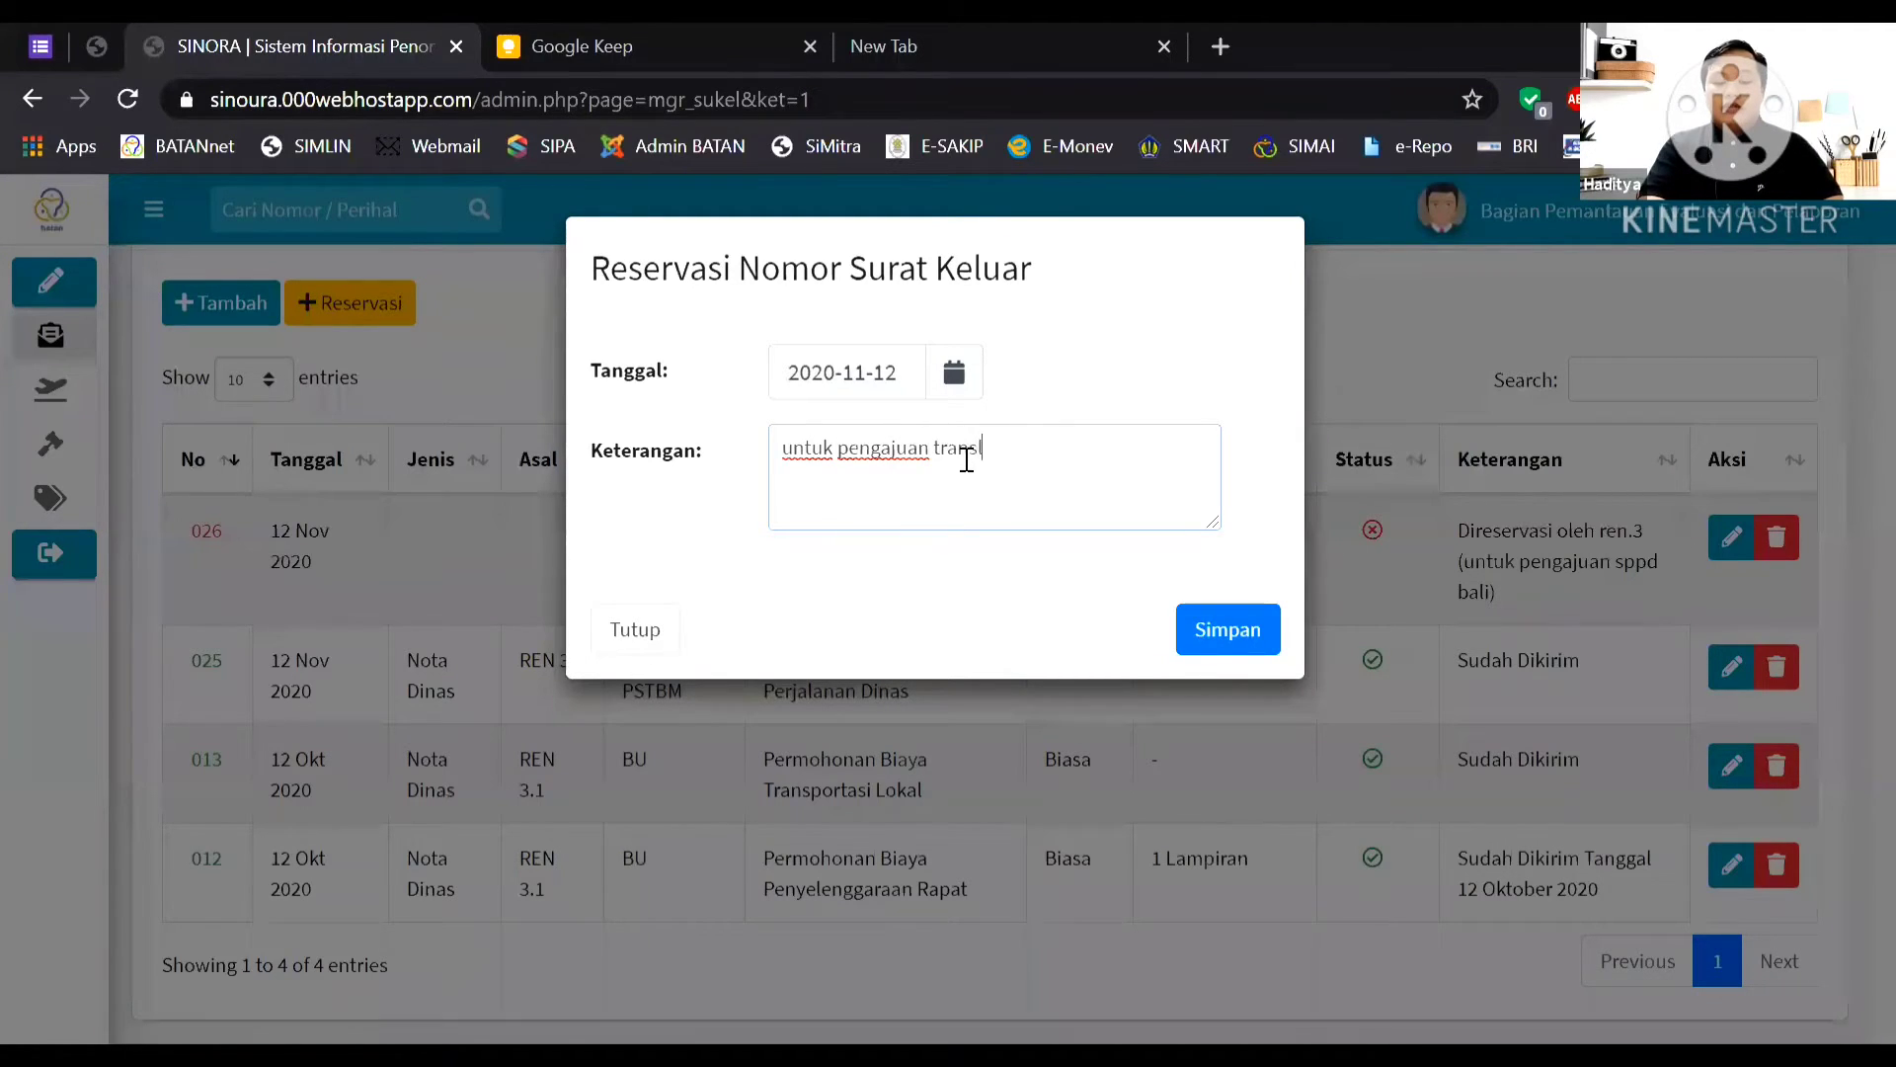
pyautogui.press('BackSpace')
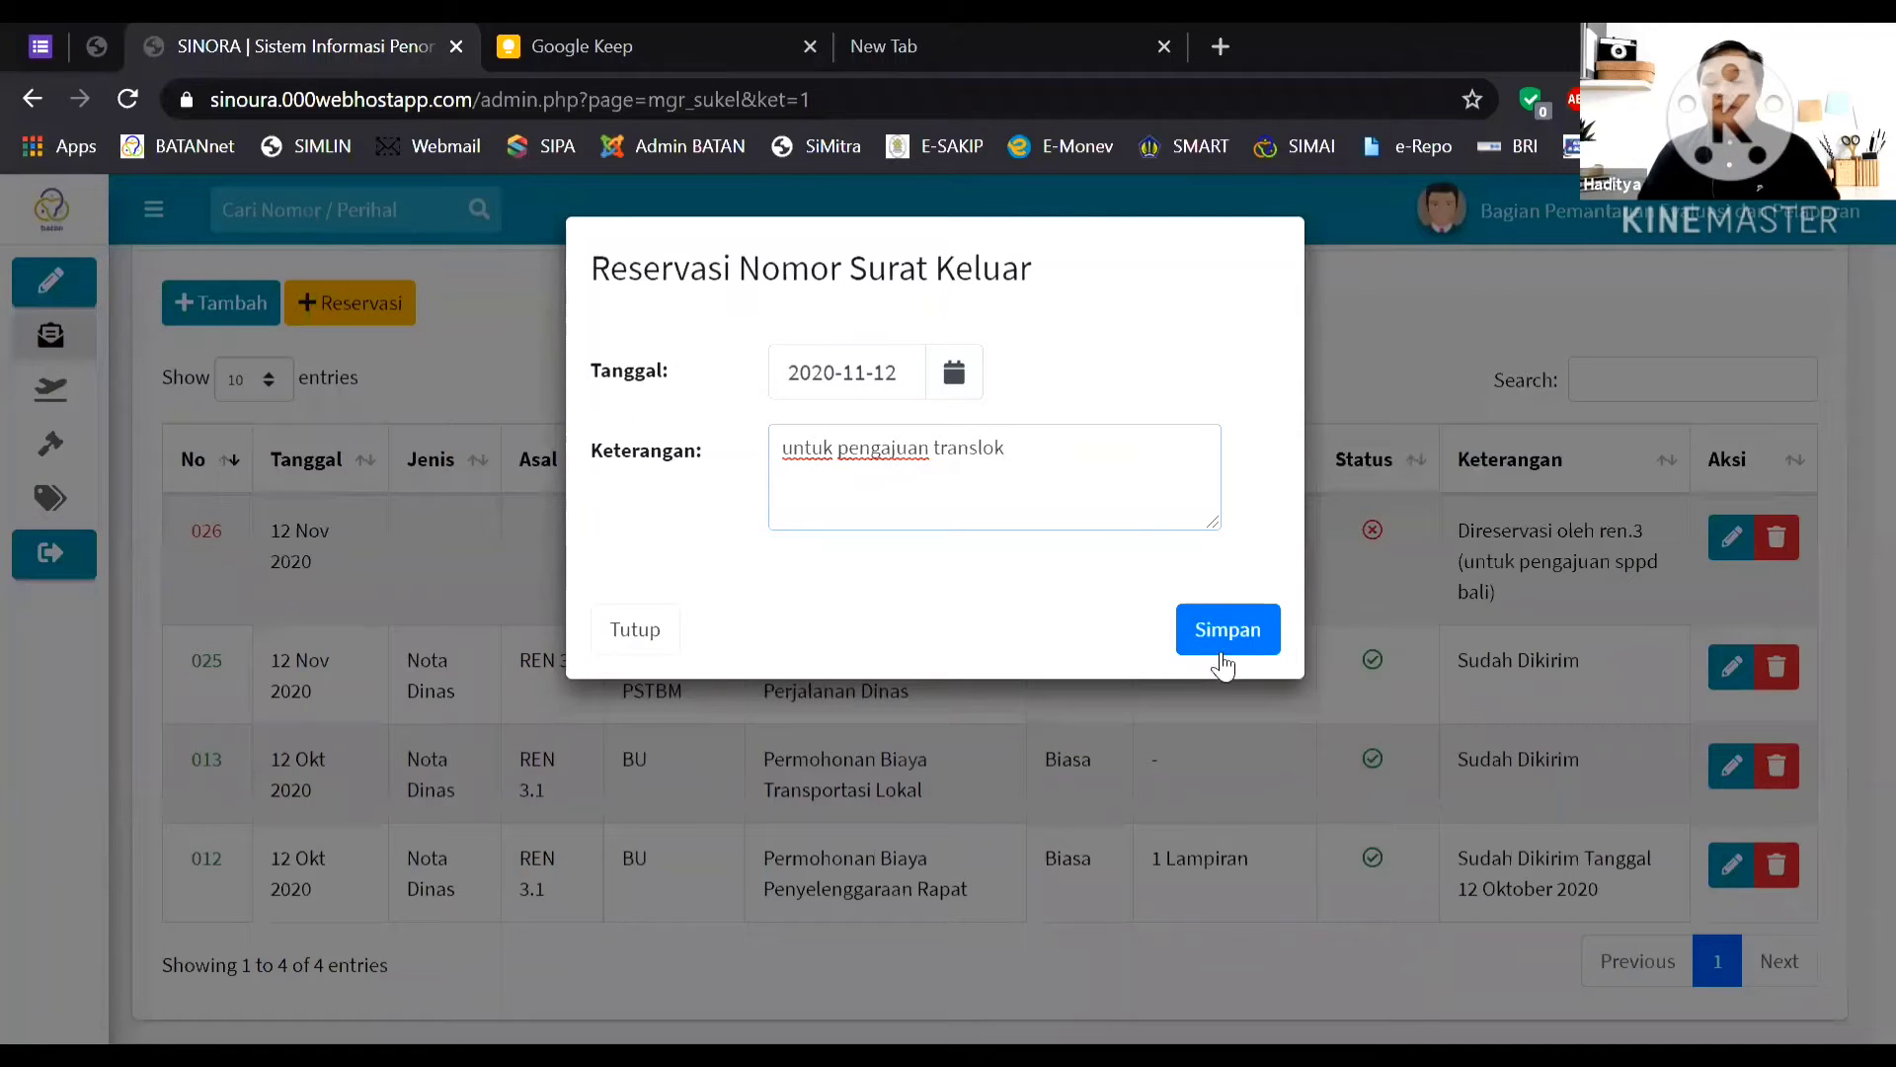
pyautogui.click(1220, 644)
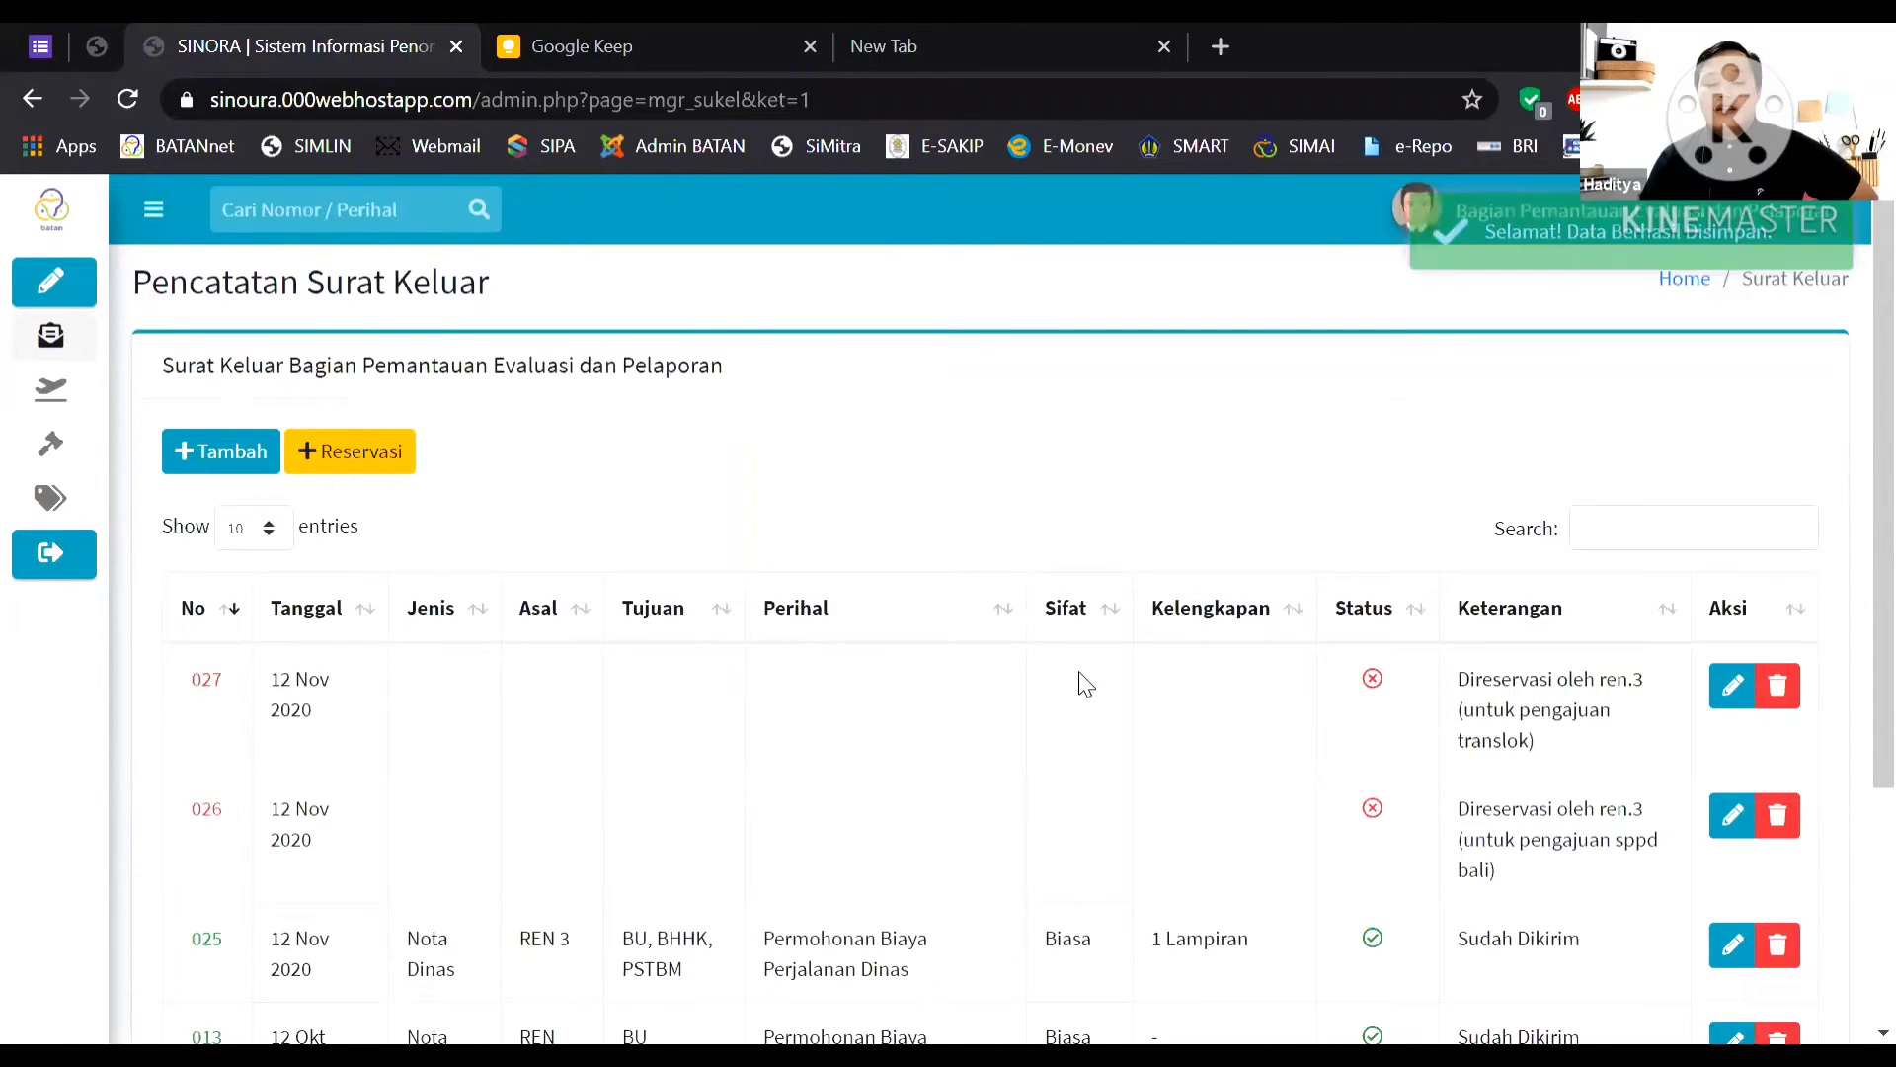
# Review the reserved entries in the outgoing letter list and open the dashboard to check the number usage per unit.
pyautogui.scroll(-2, 1114, 681)
pyautogui.scroll(-2, 1234, 681)
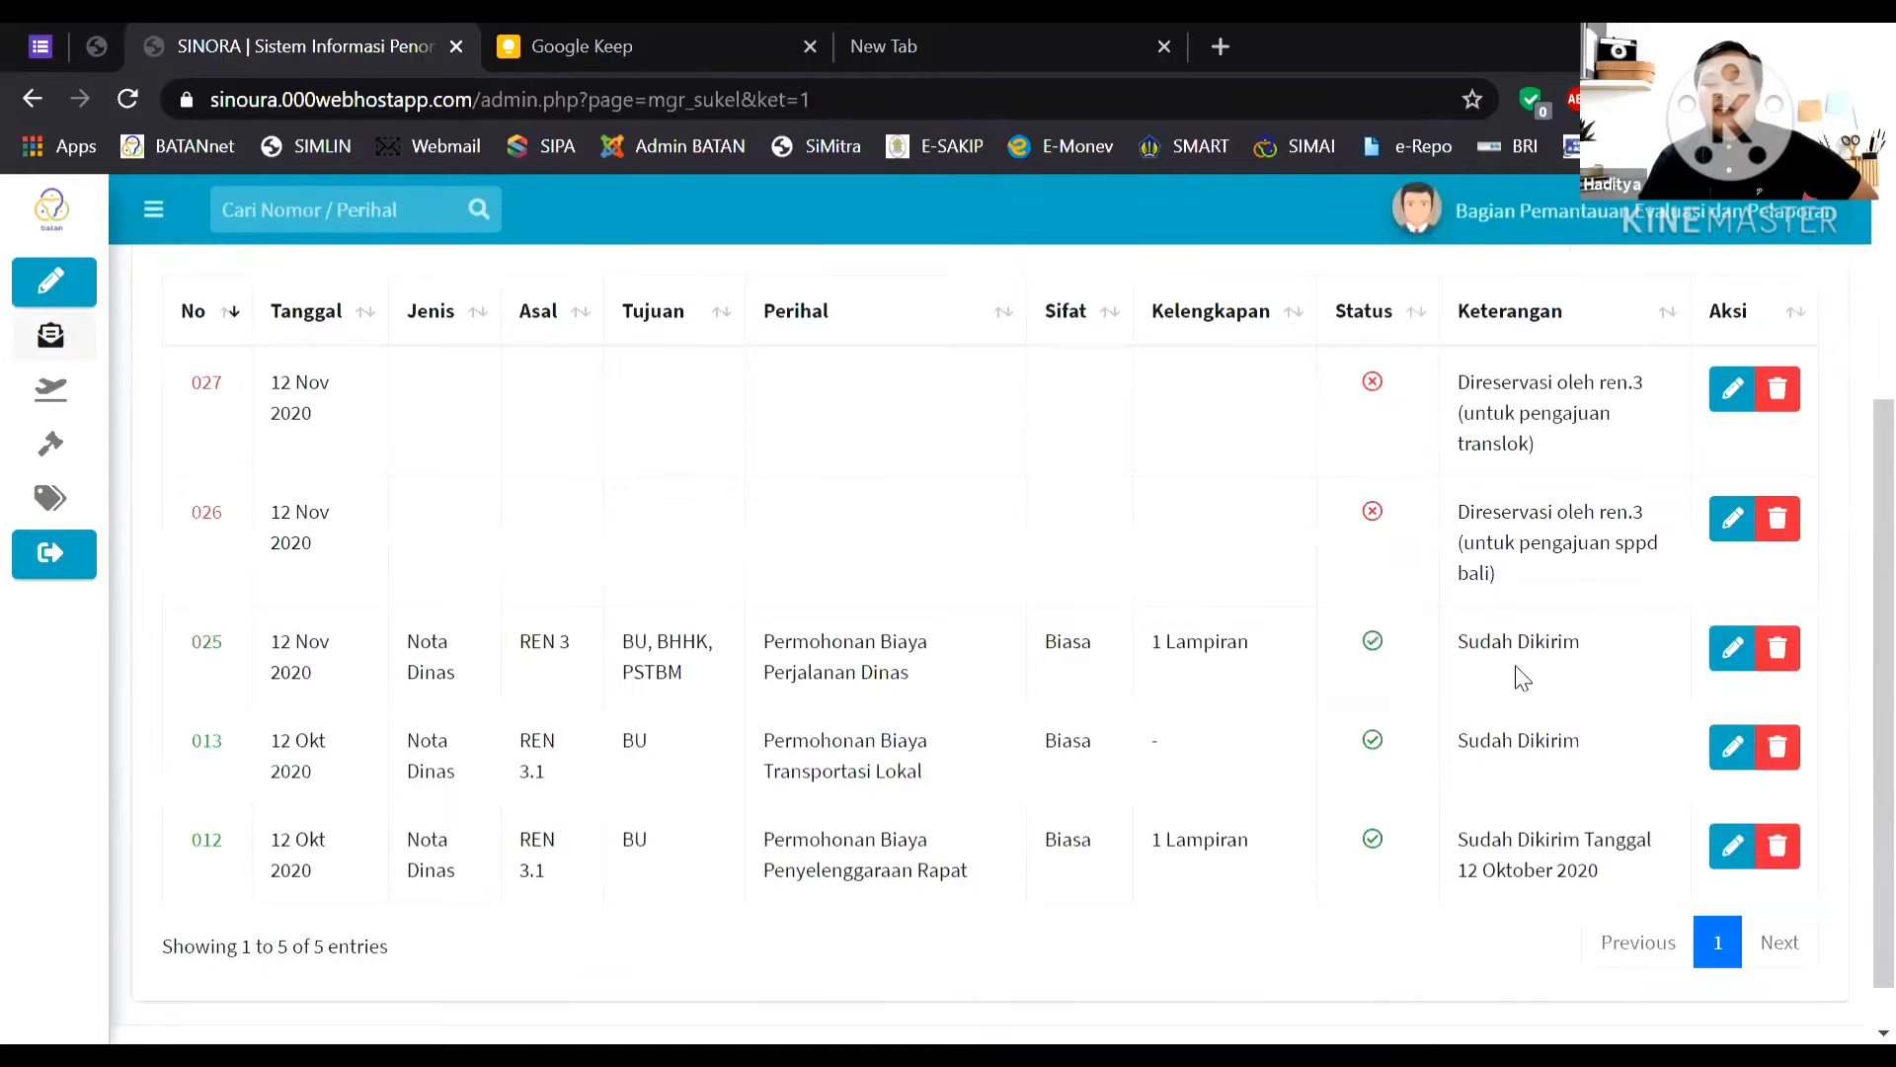
pyautogui.scroll(2, 1514, 672)
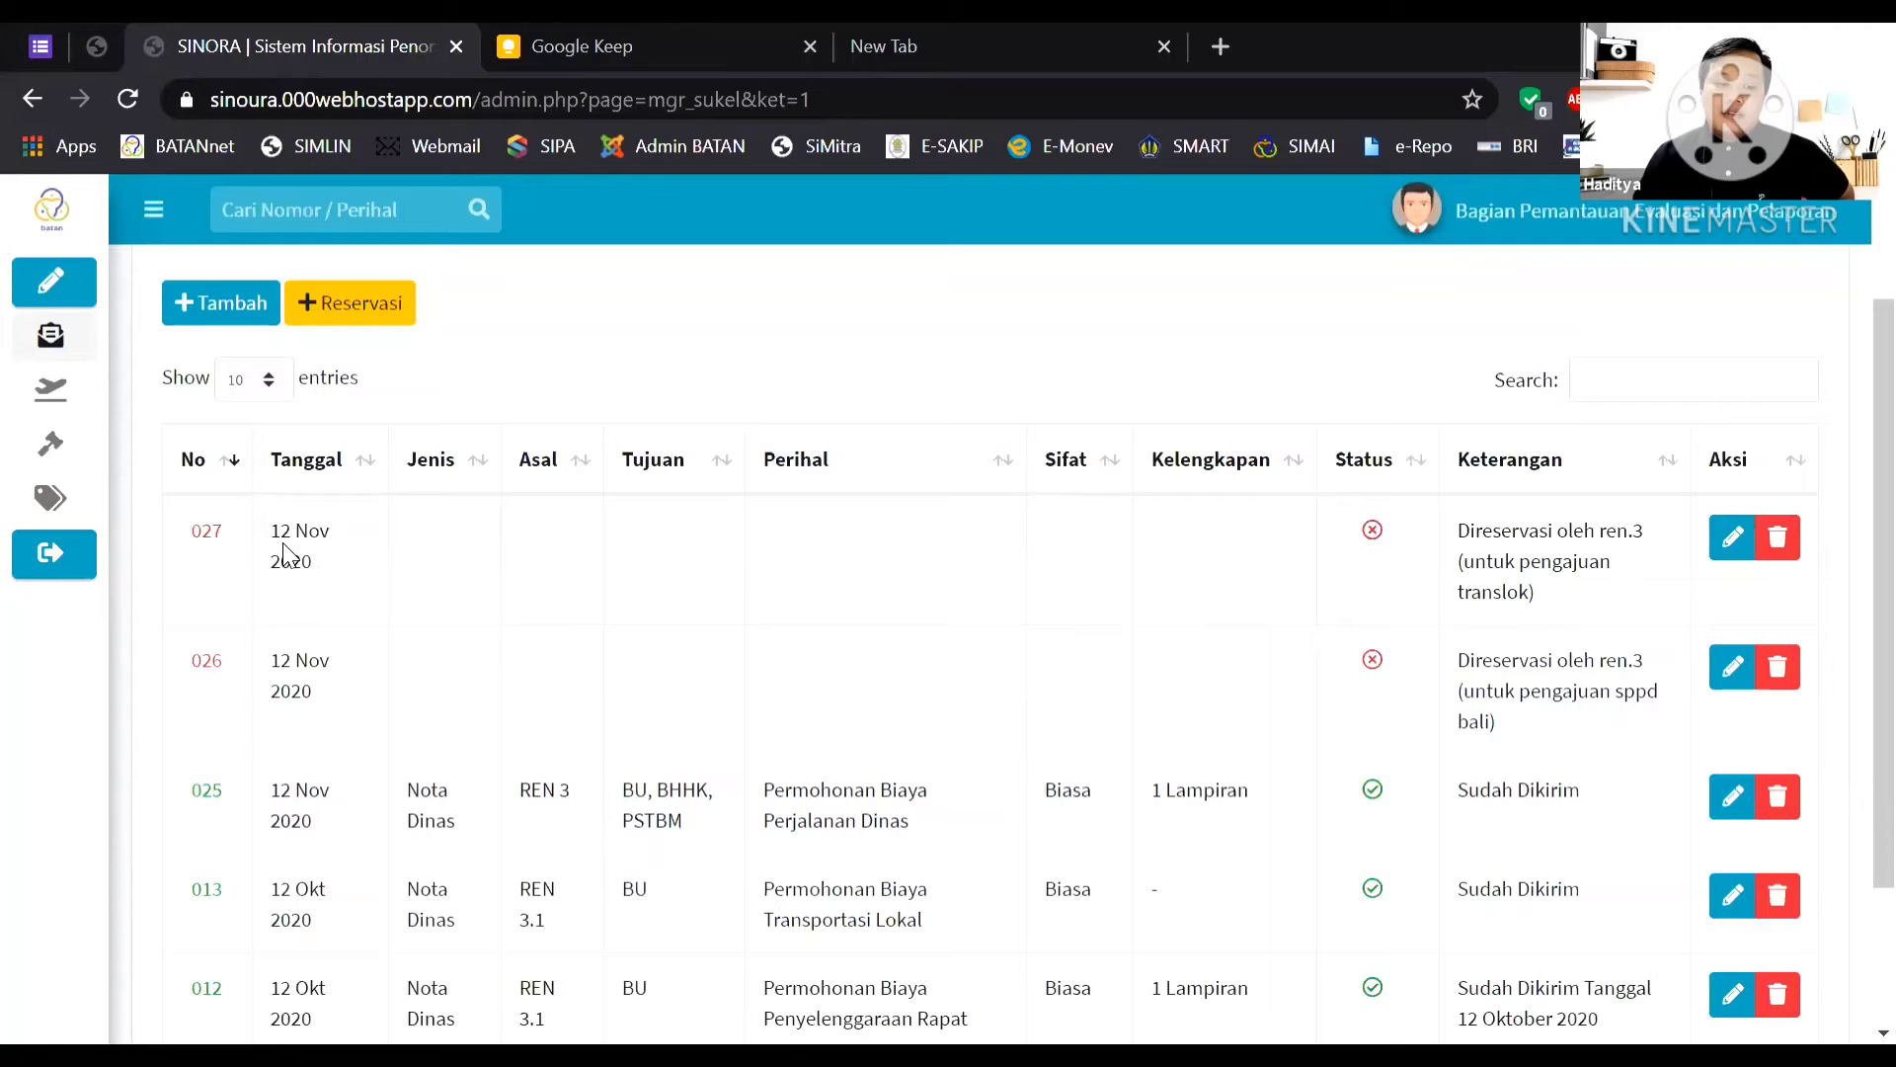
pyautogui.doubleClick(1508, 532)
pyautogui.click(1506, 597)
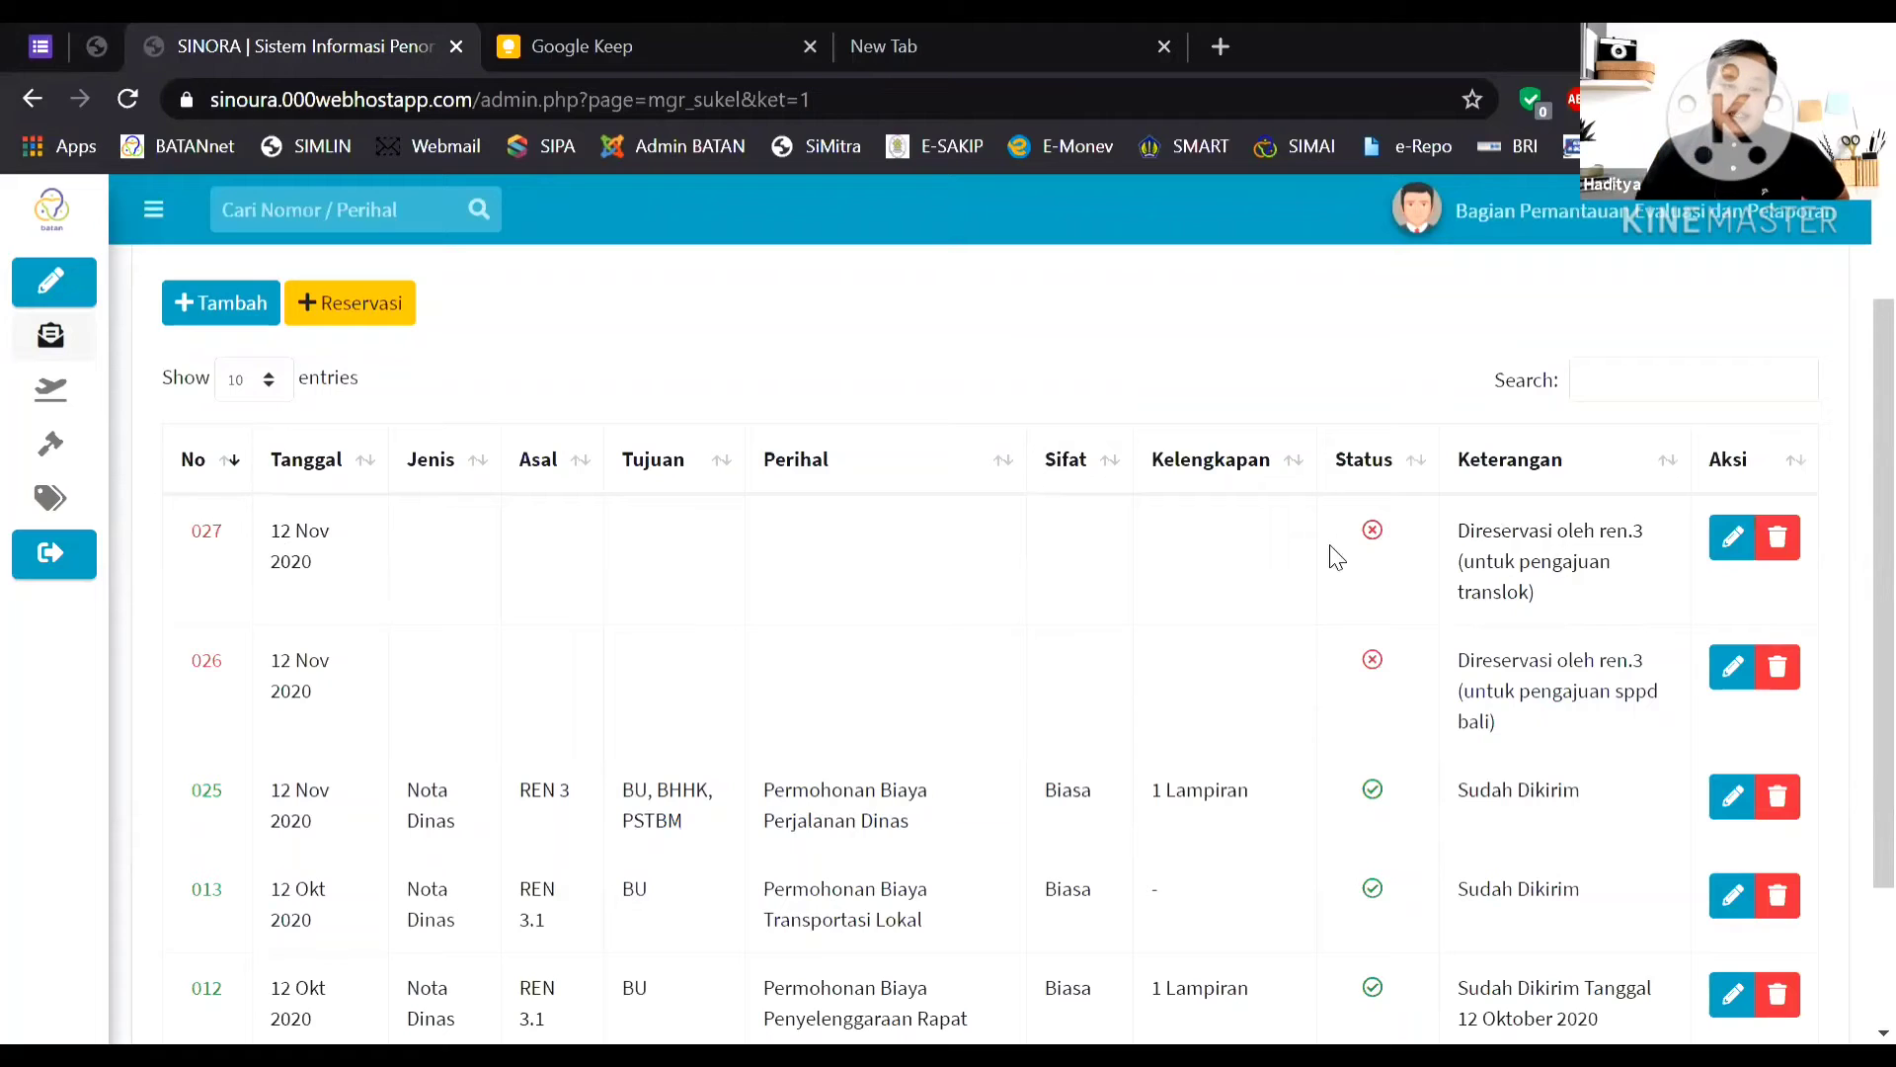
pyautogui.click(153, 211)
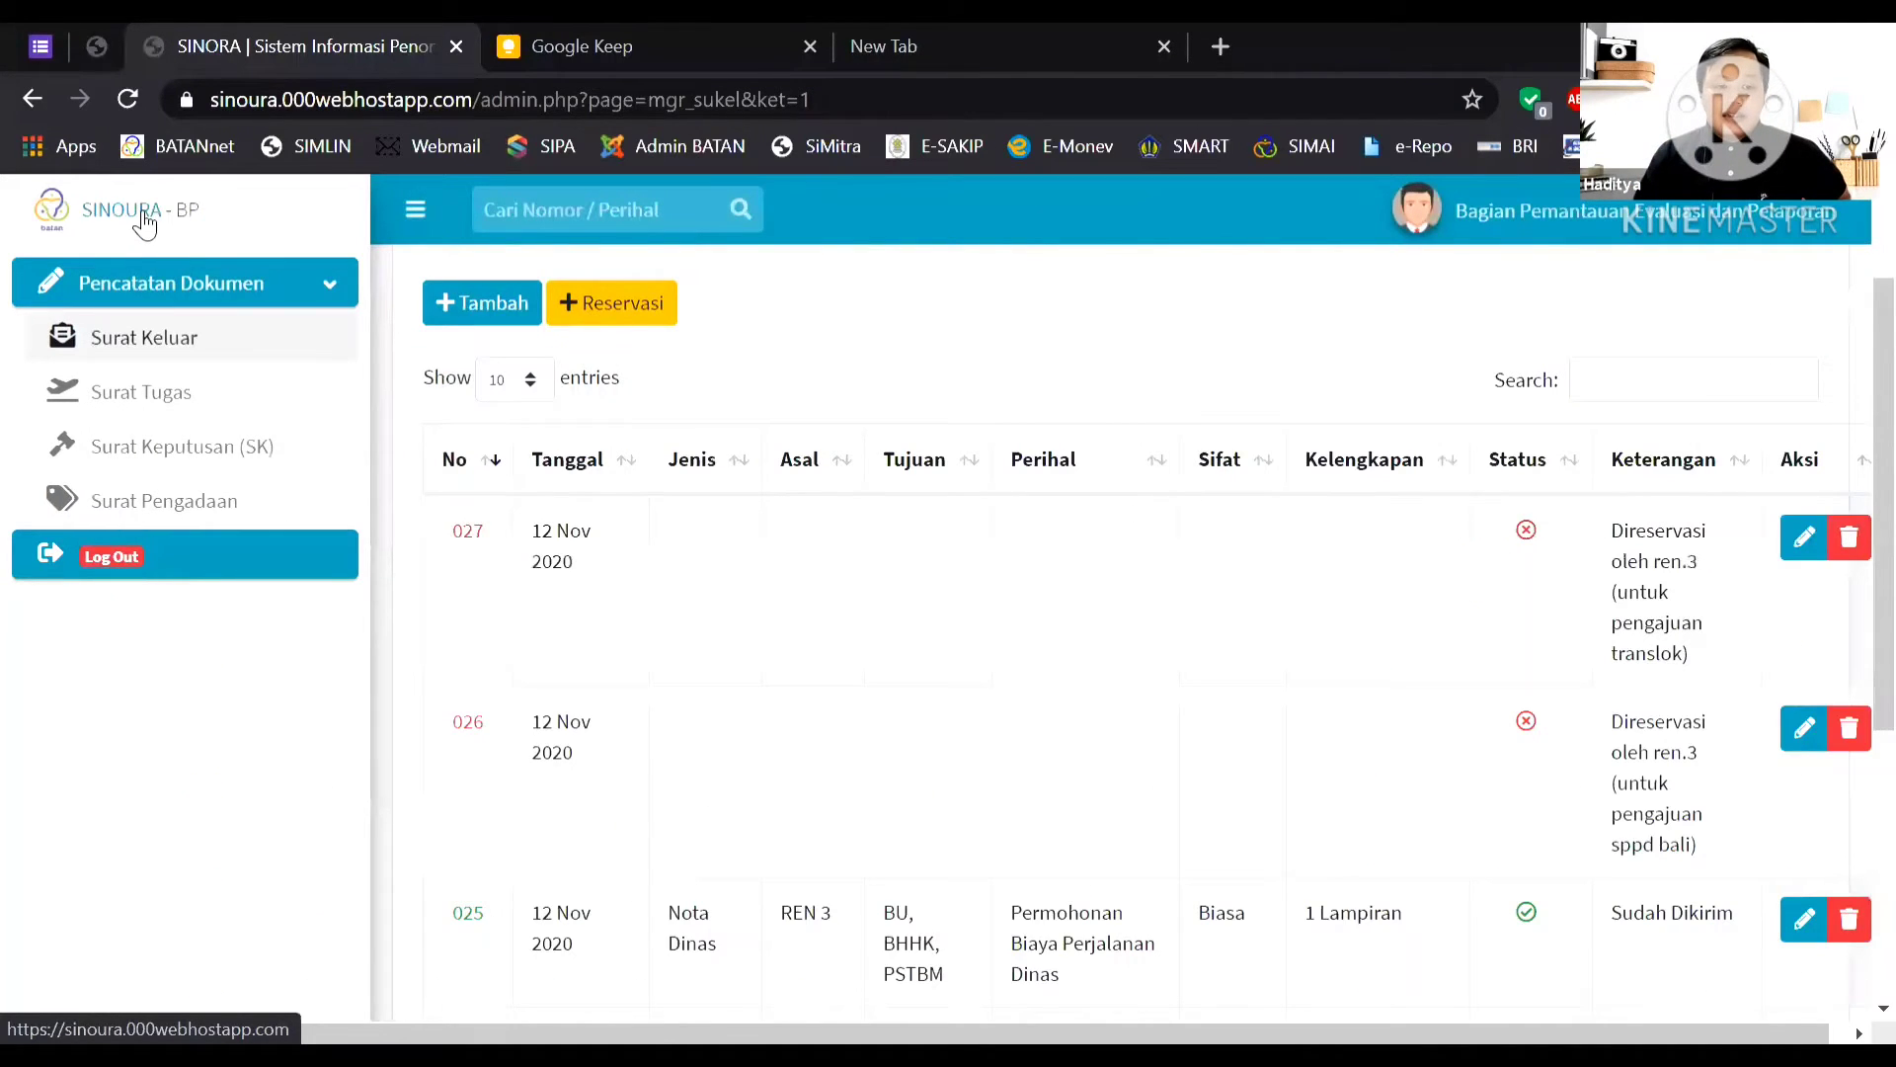
pyautogui.click(126, 221)
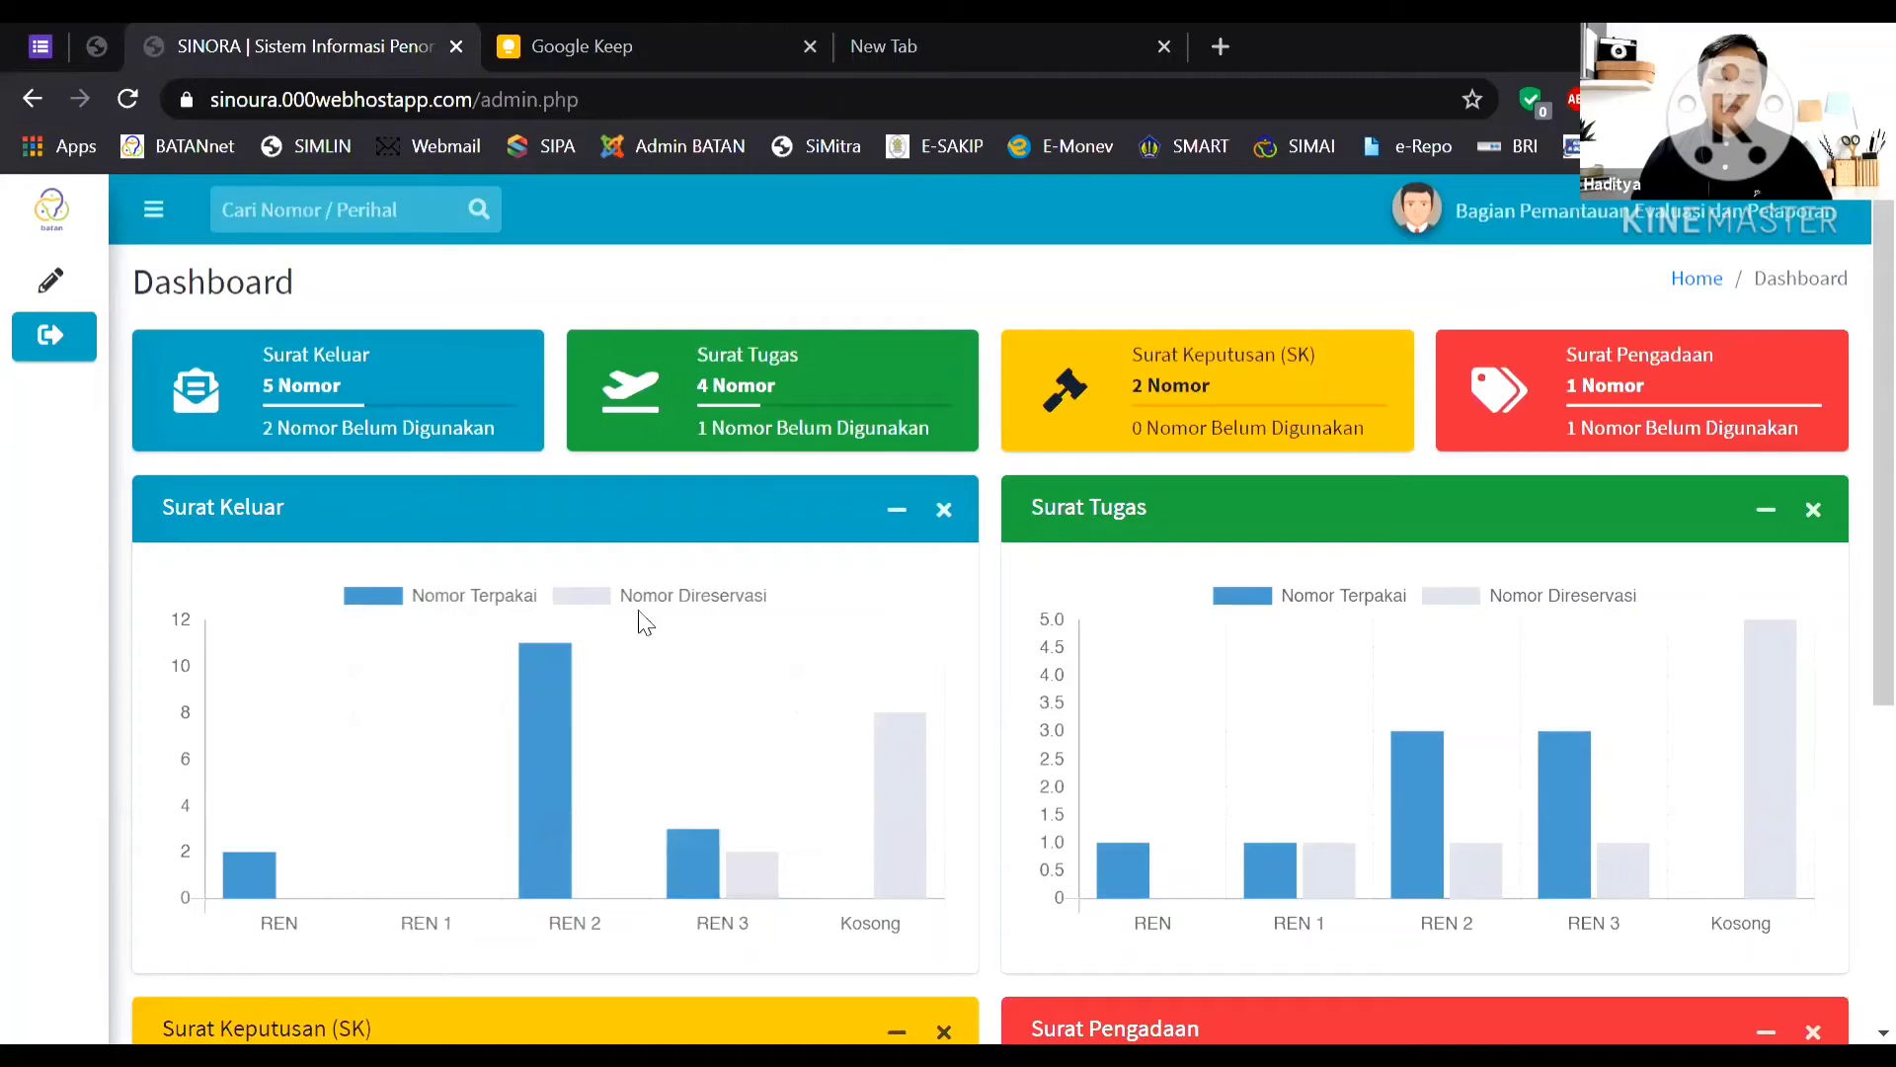
# Delete reserved number 027 from the Surat Keluar list and return to the dashboard.
pyautogui.moveTo(93, 268)
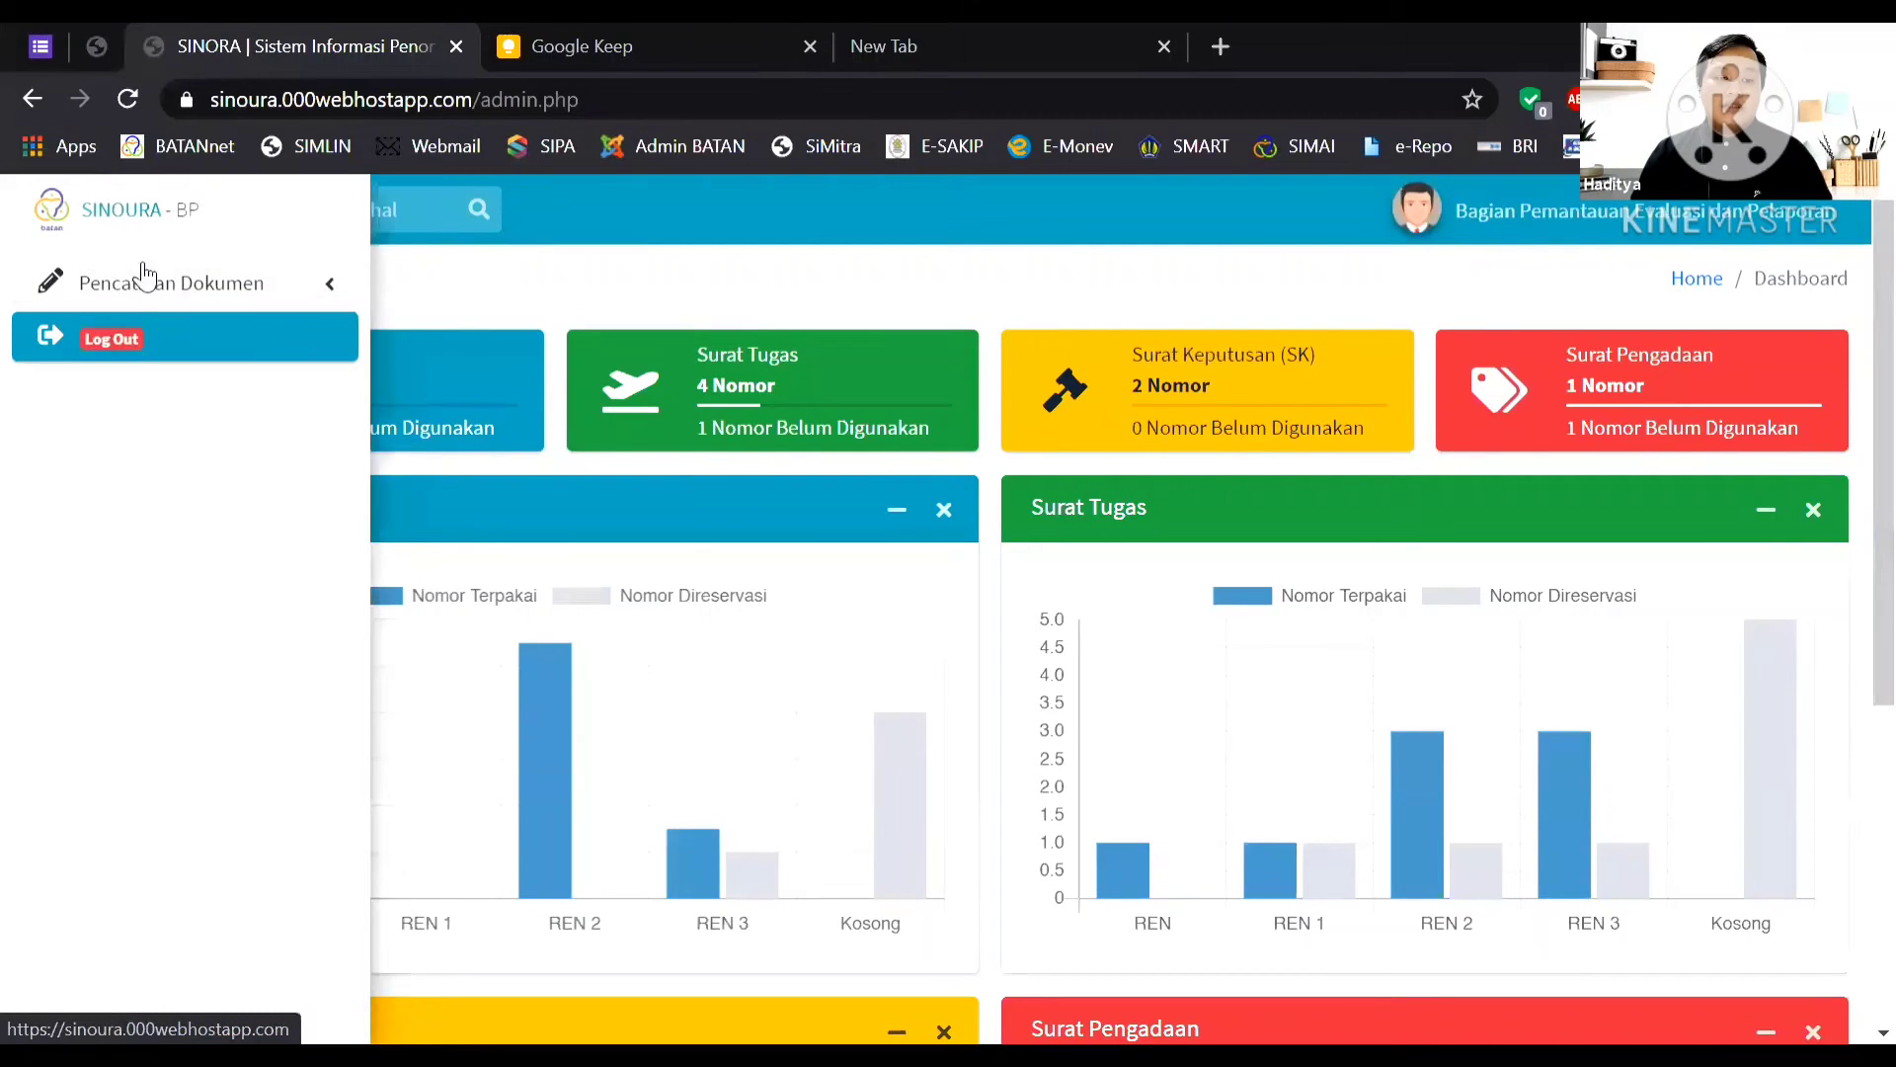
pyautogui.click(204, 279)
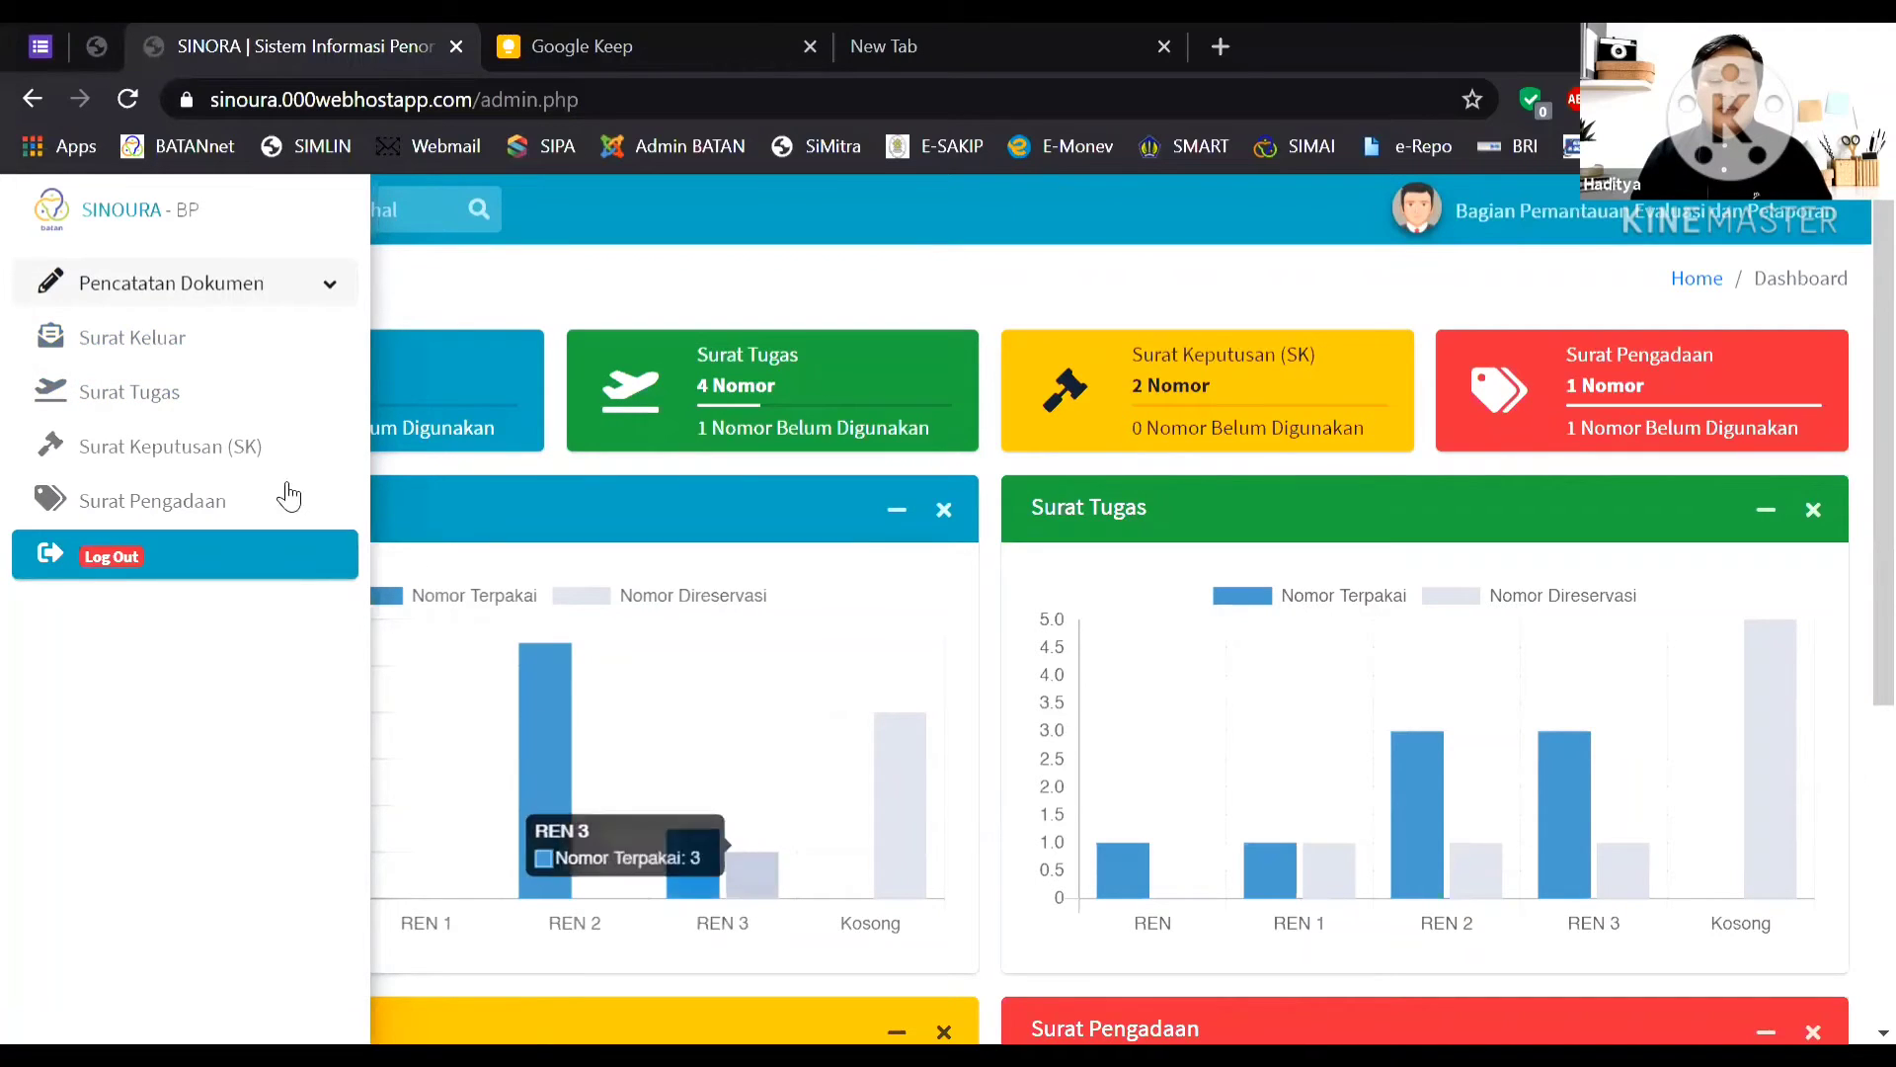
pyautogui.click(128, 350)
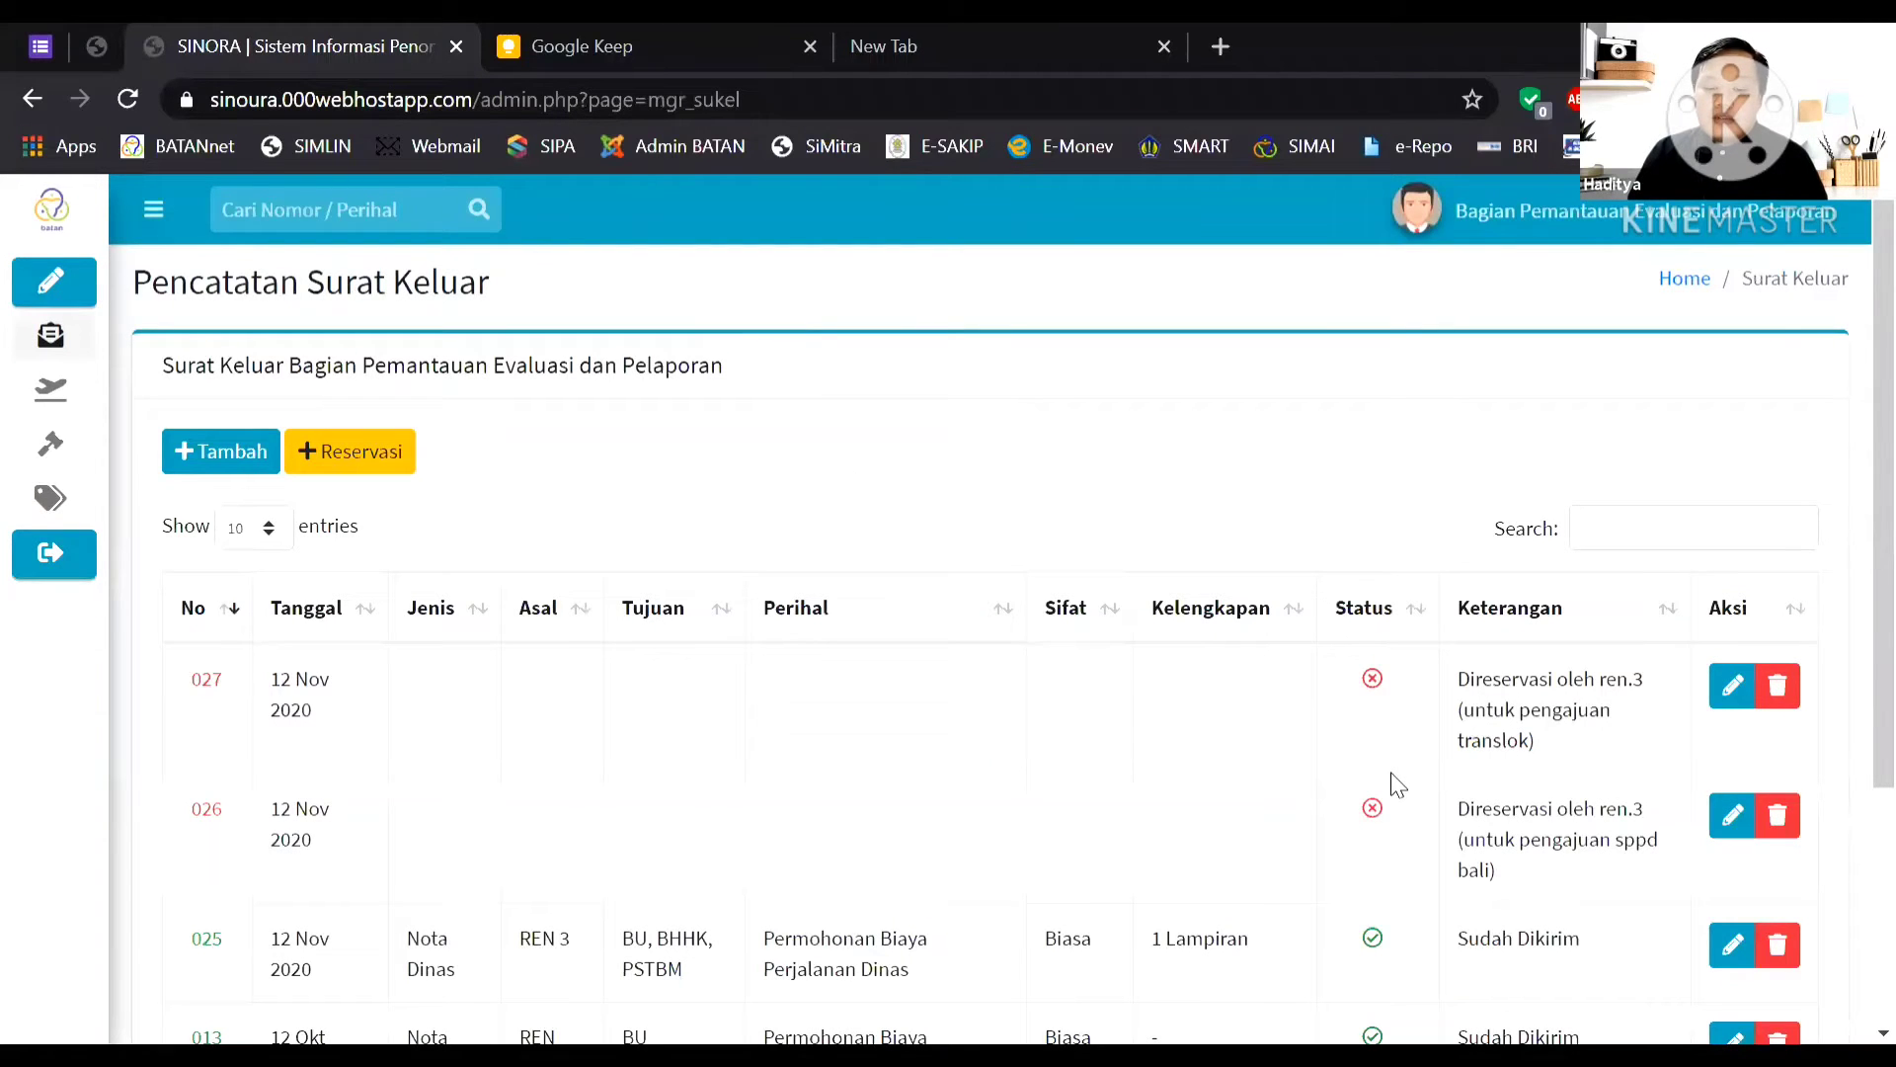
pyautogui.scroll(-1, 1397, 786)
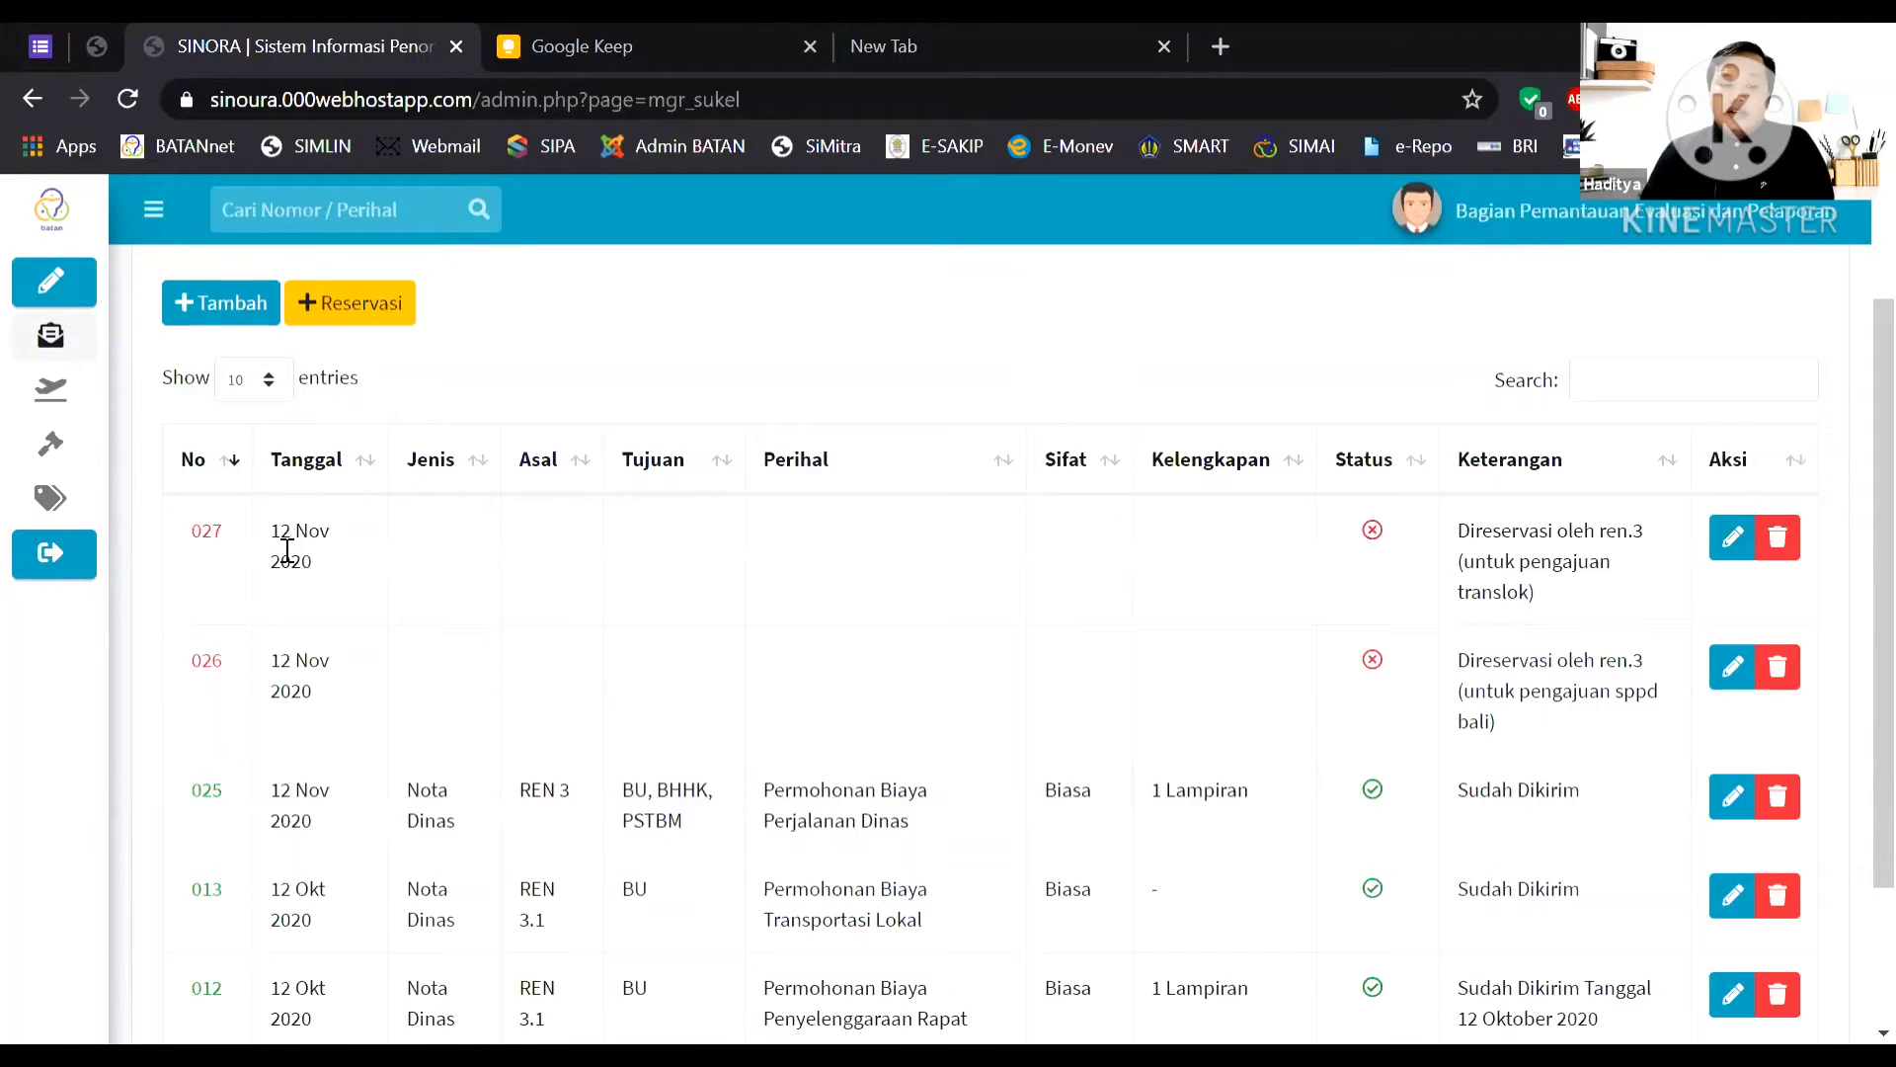
pyautogui.click(1777, 537)
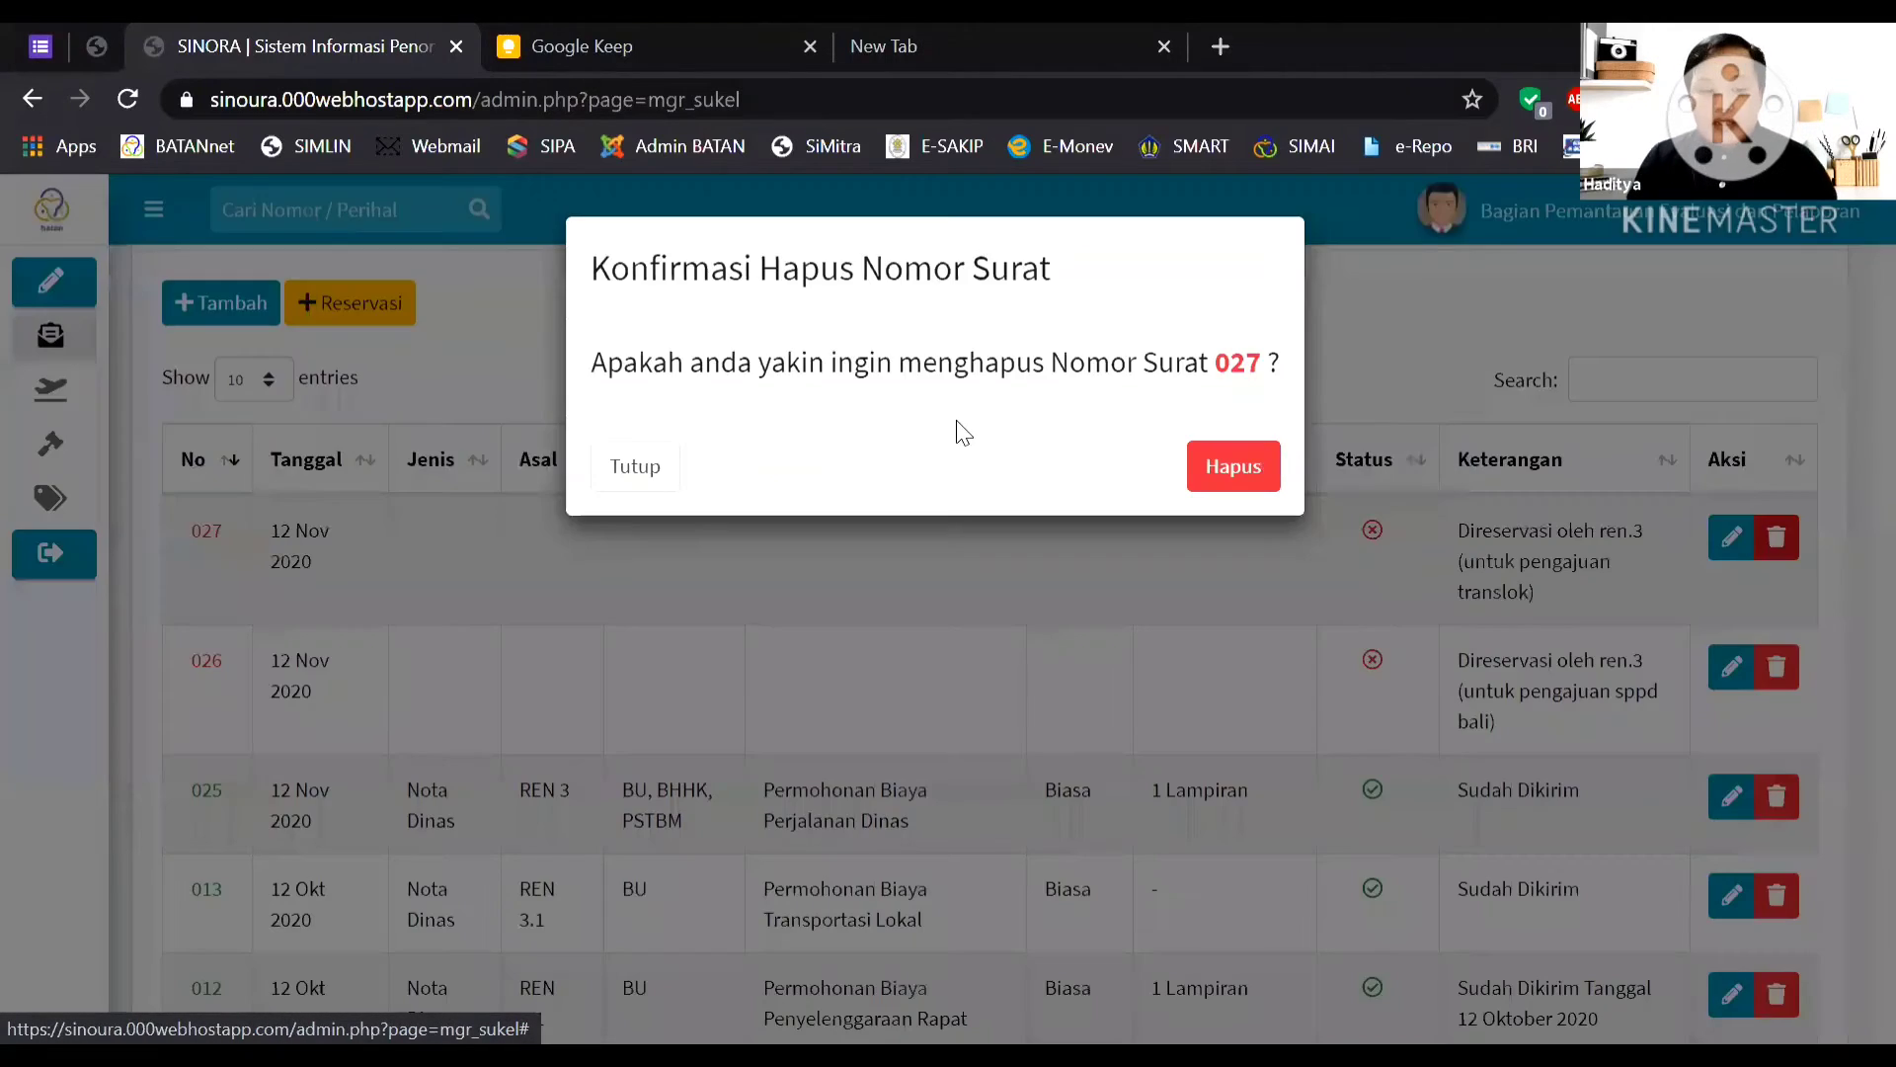
pyautogui.moveTo(740, 367); pyautogui.dragTo(1238, 366)
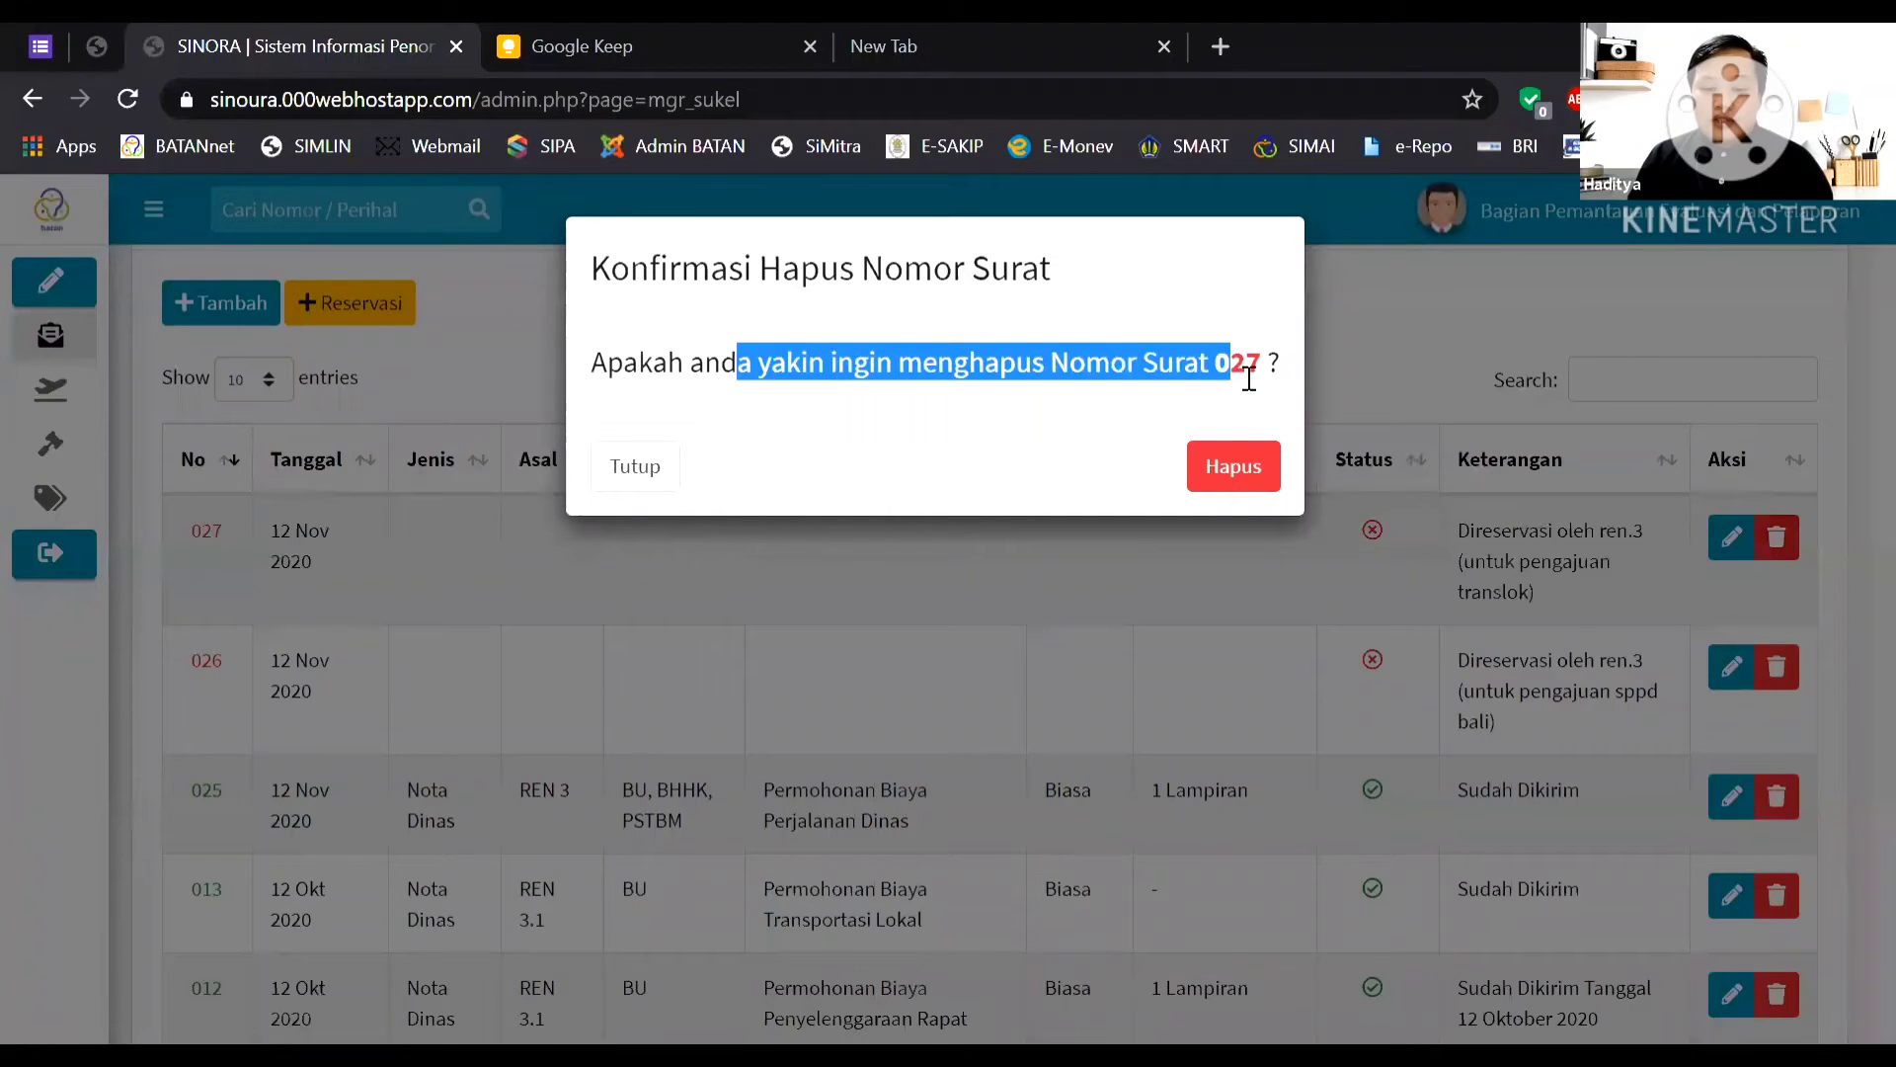
pyautogui.click(1248, 375)
pyautogui.click(1222, 471)
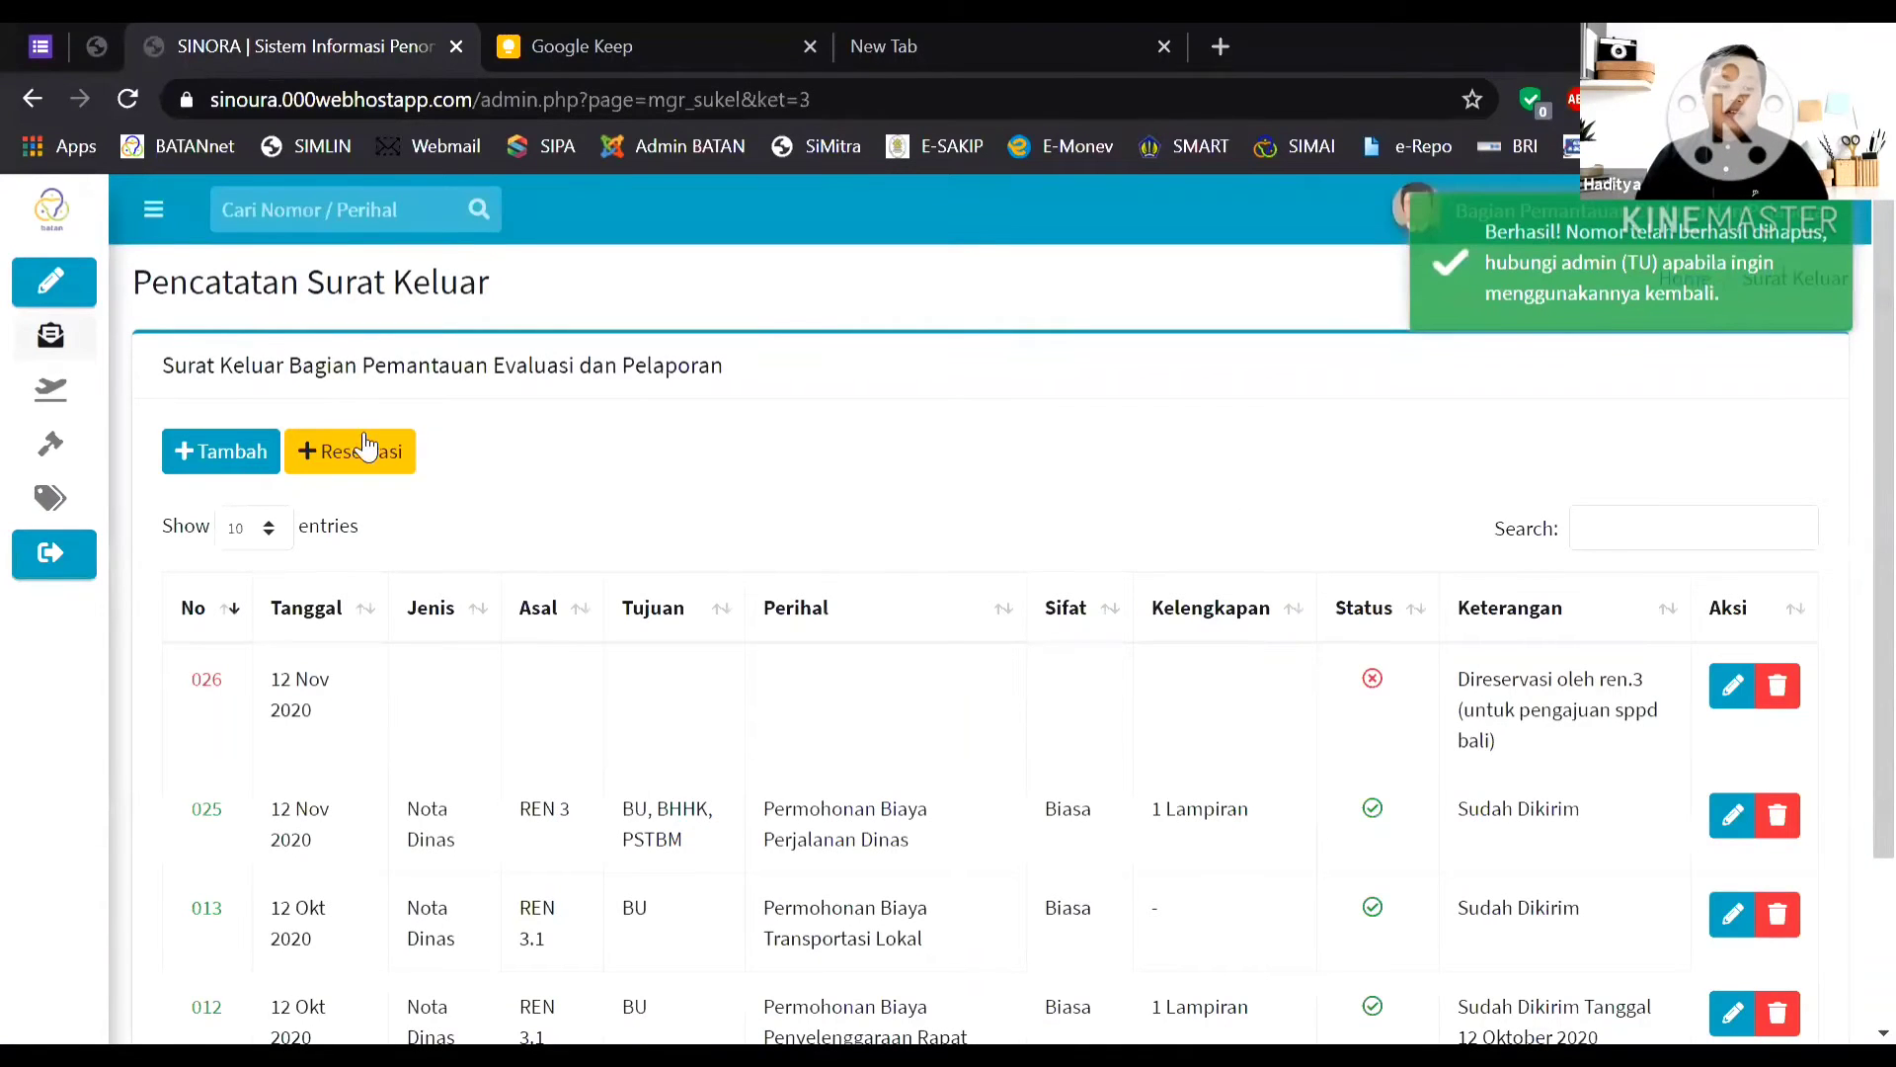
pyautogui.click(121, 346)
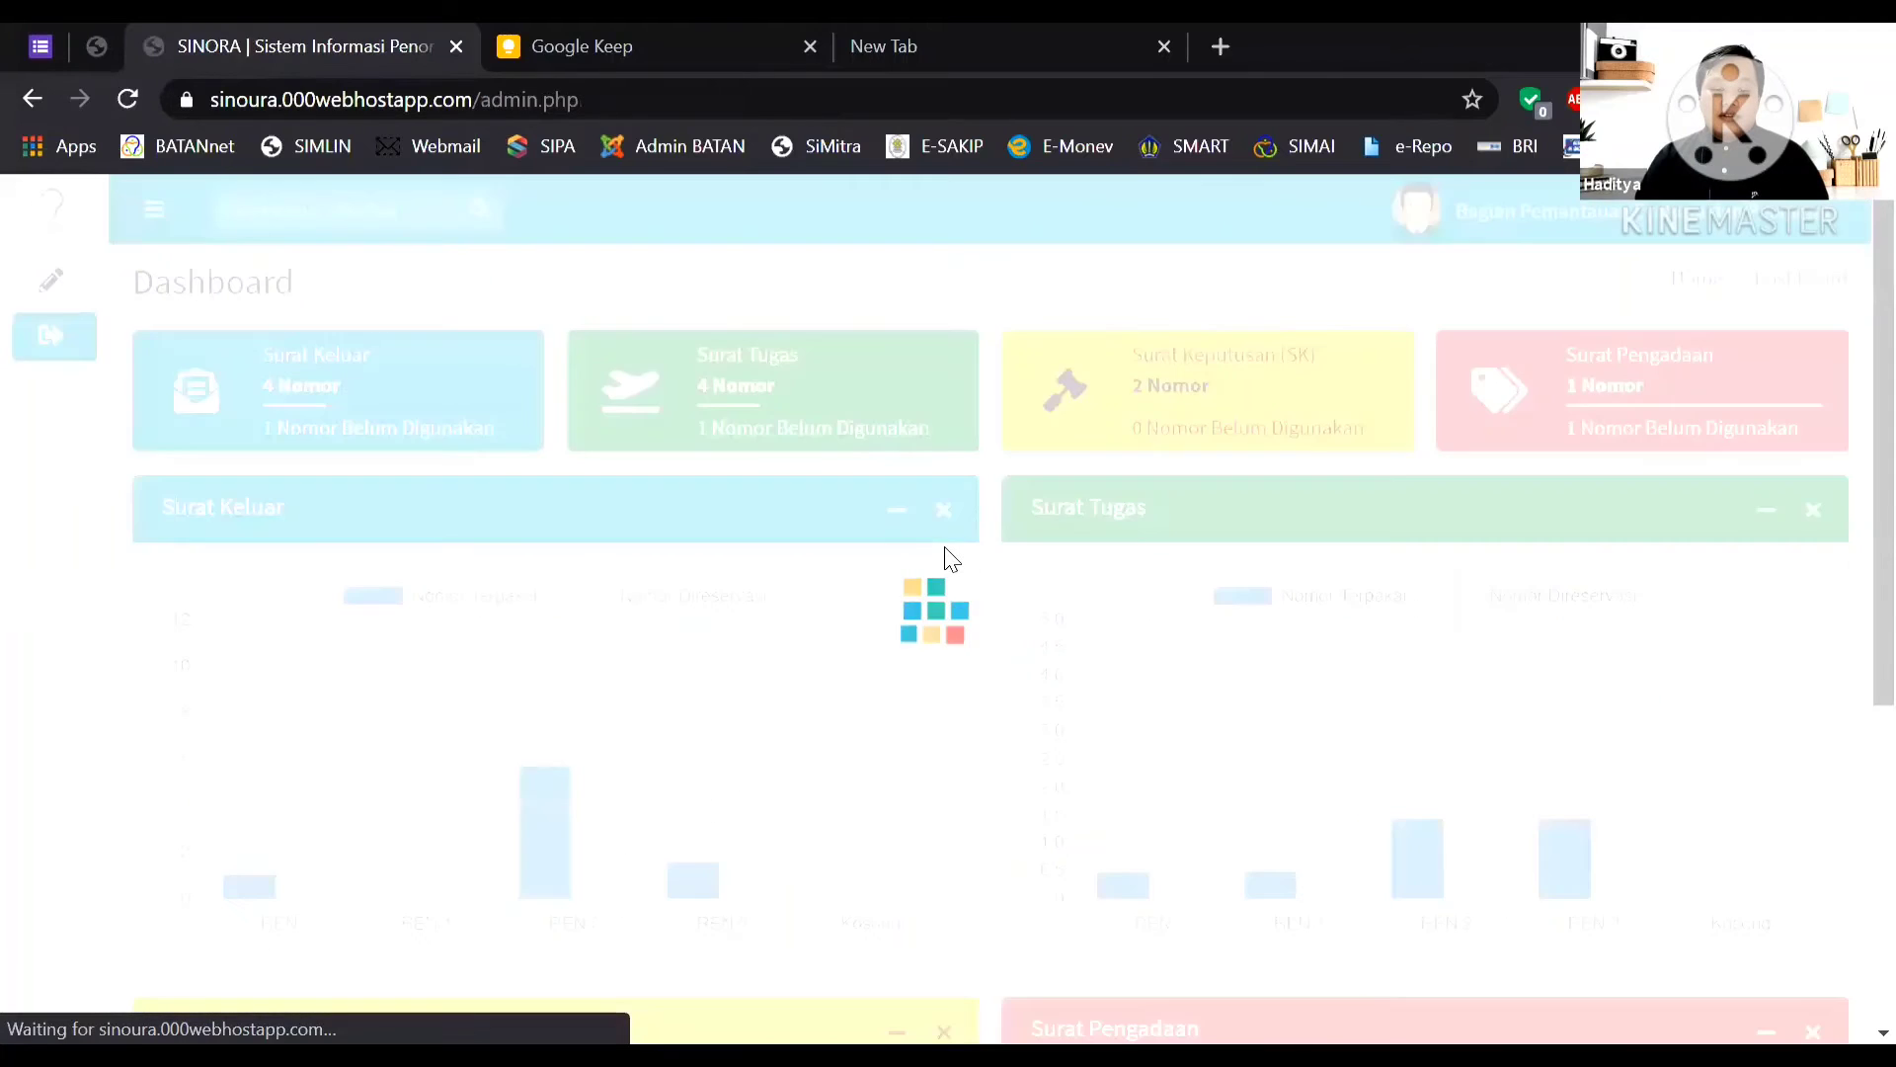
# Open the Surat Tugas register from the dashboard and review its list of numbers.
pyautogui.moveTo(900, 749)
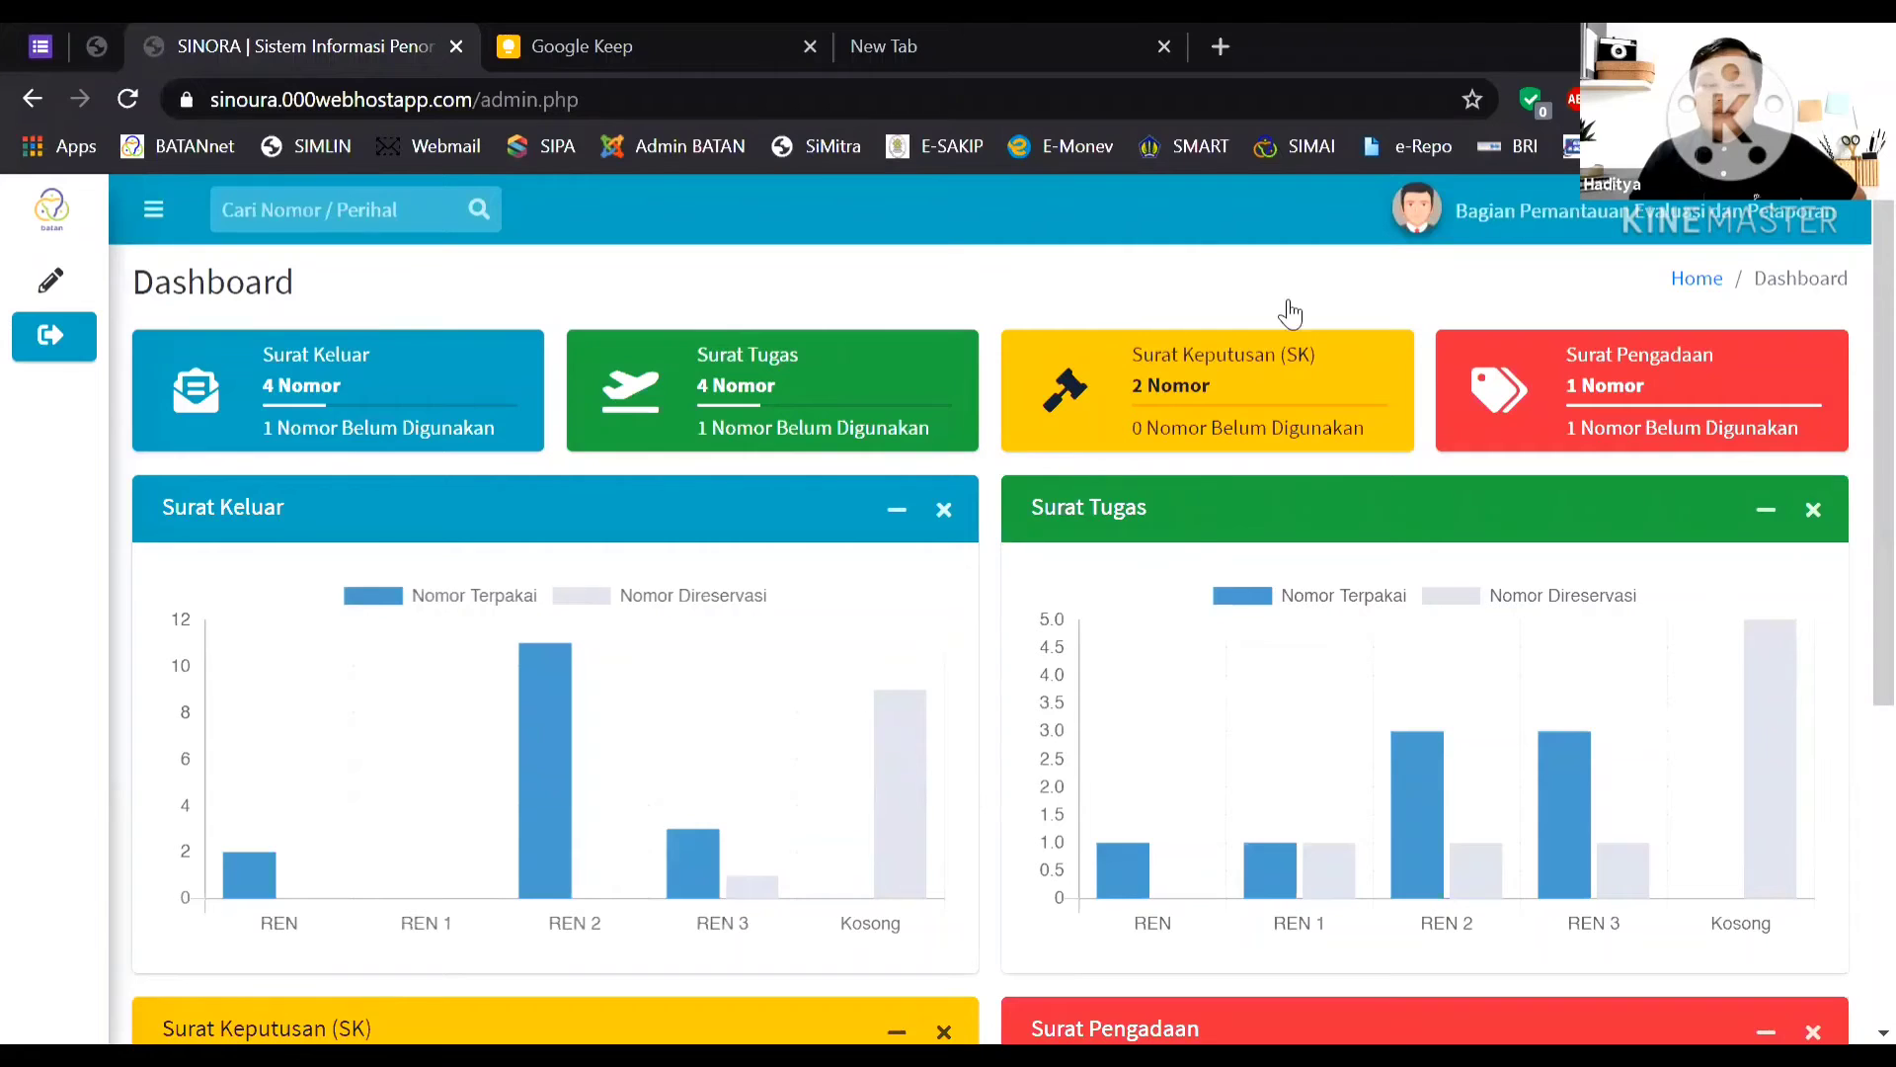
pyautogui.click(83, 285)
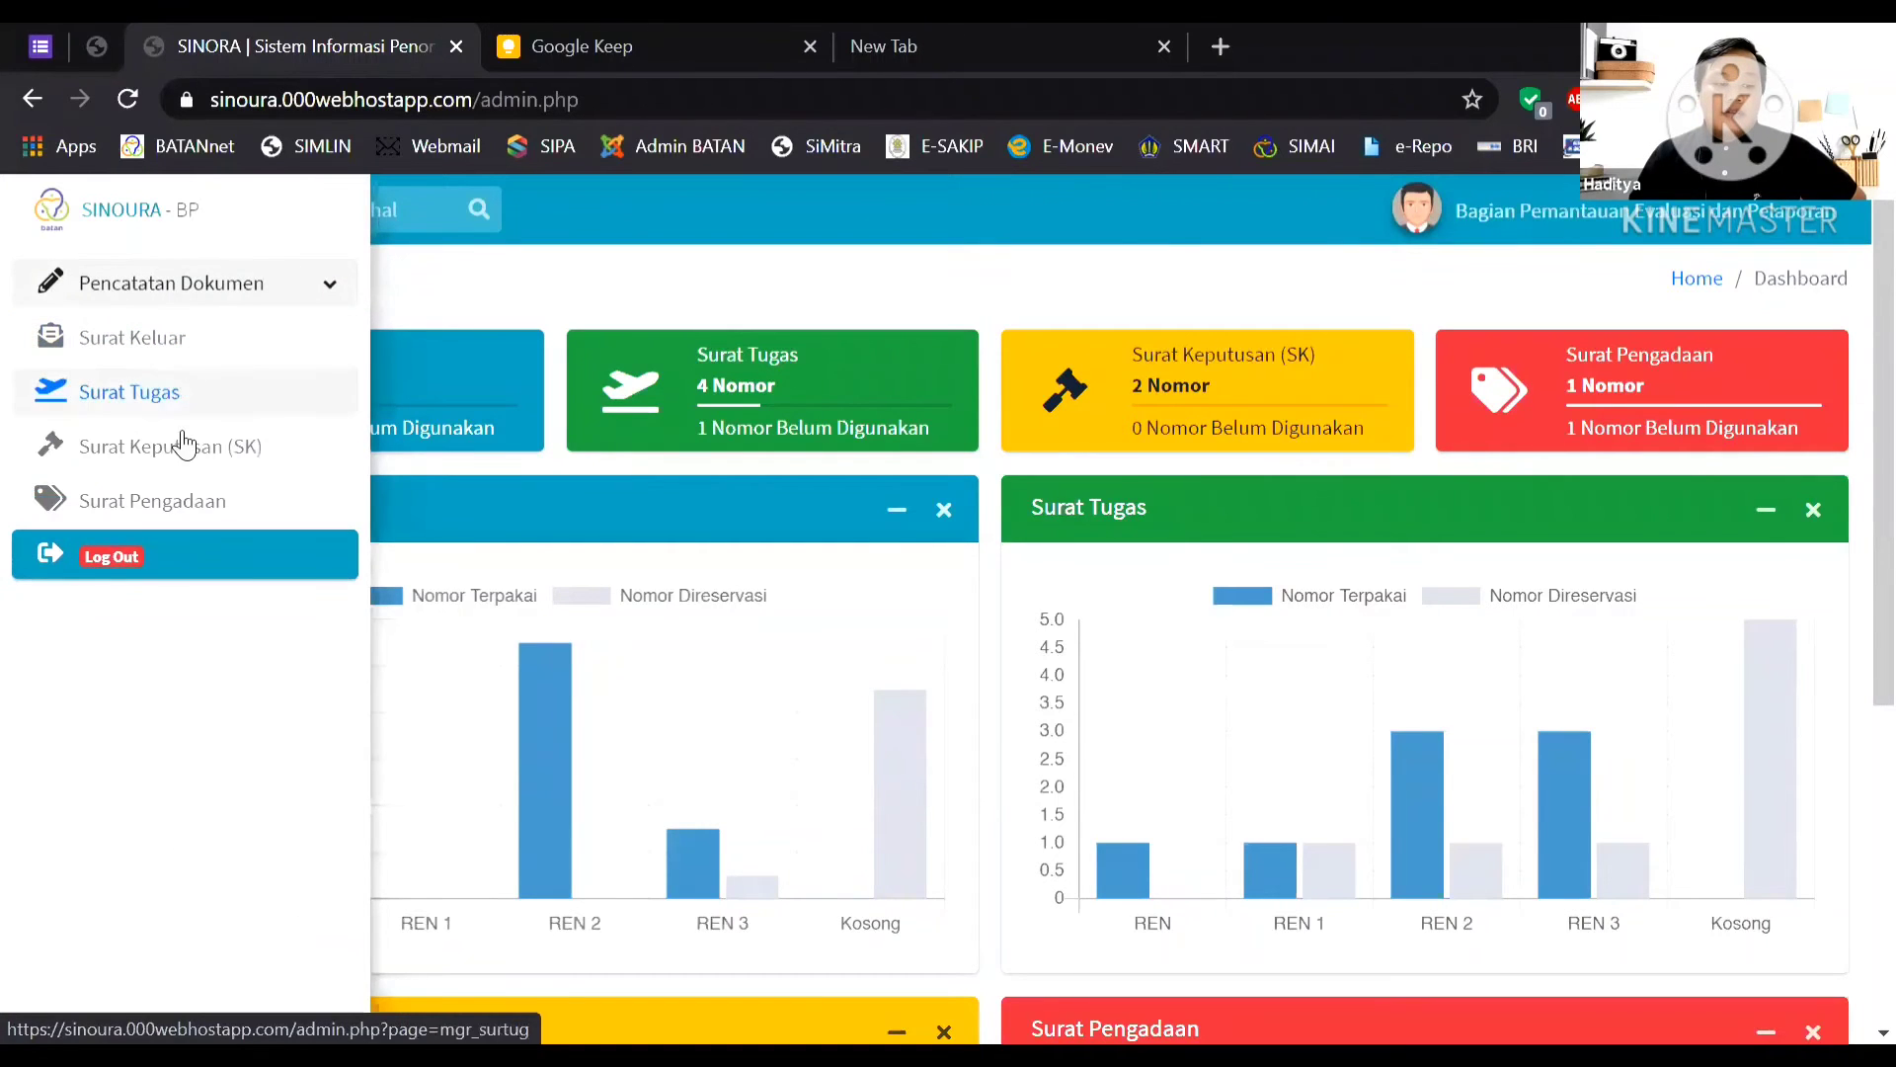
pyautogui.click(138, 393)
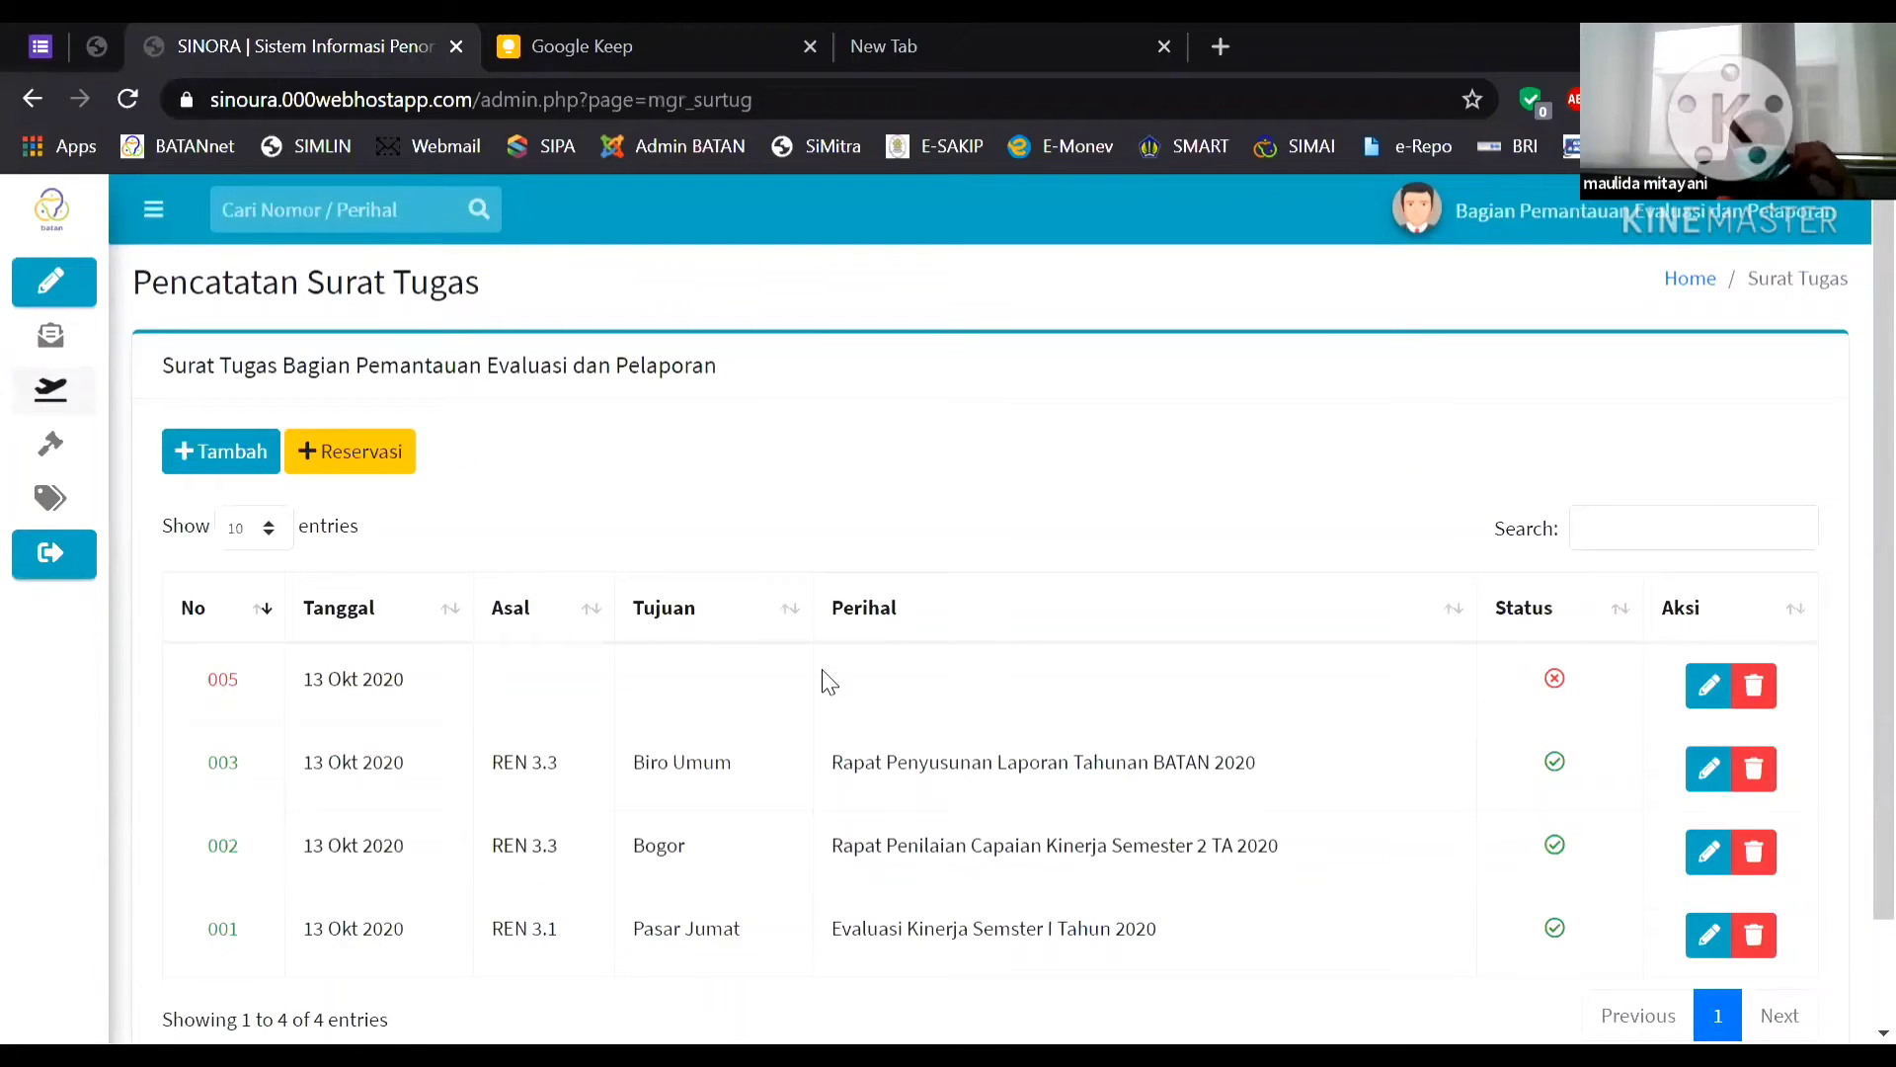
pyautogui.moveTo(29, 405)
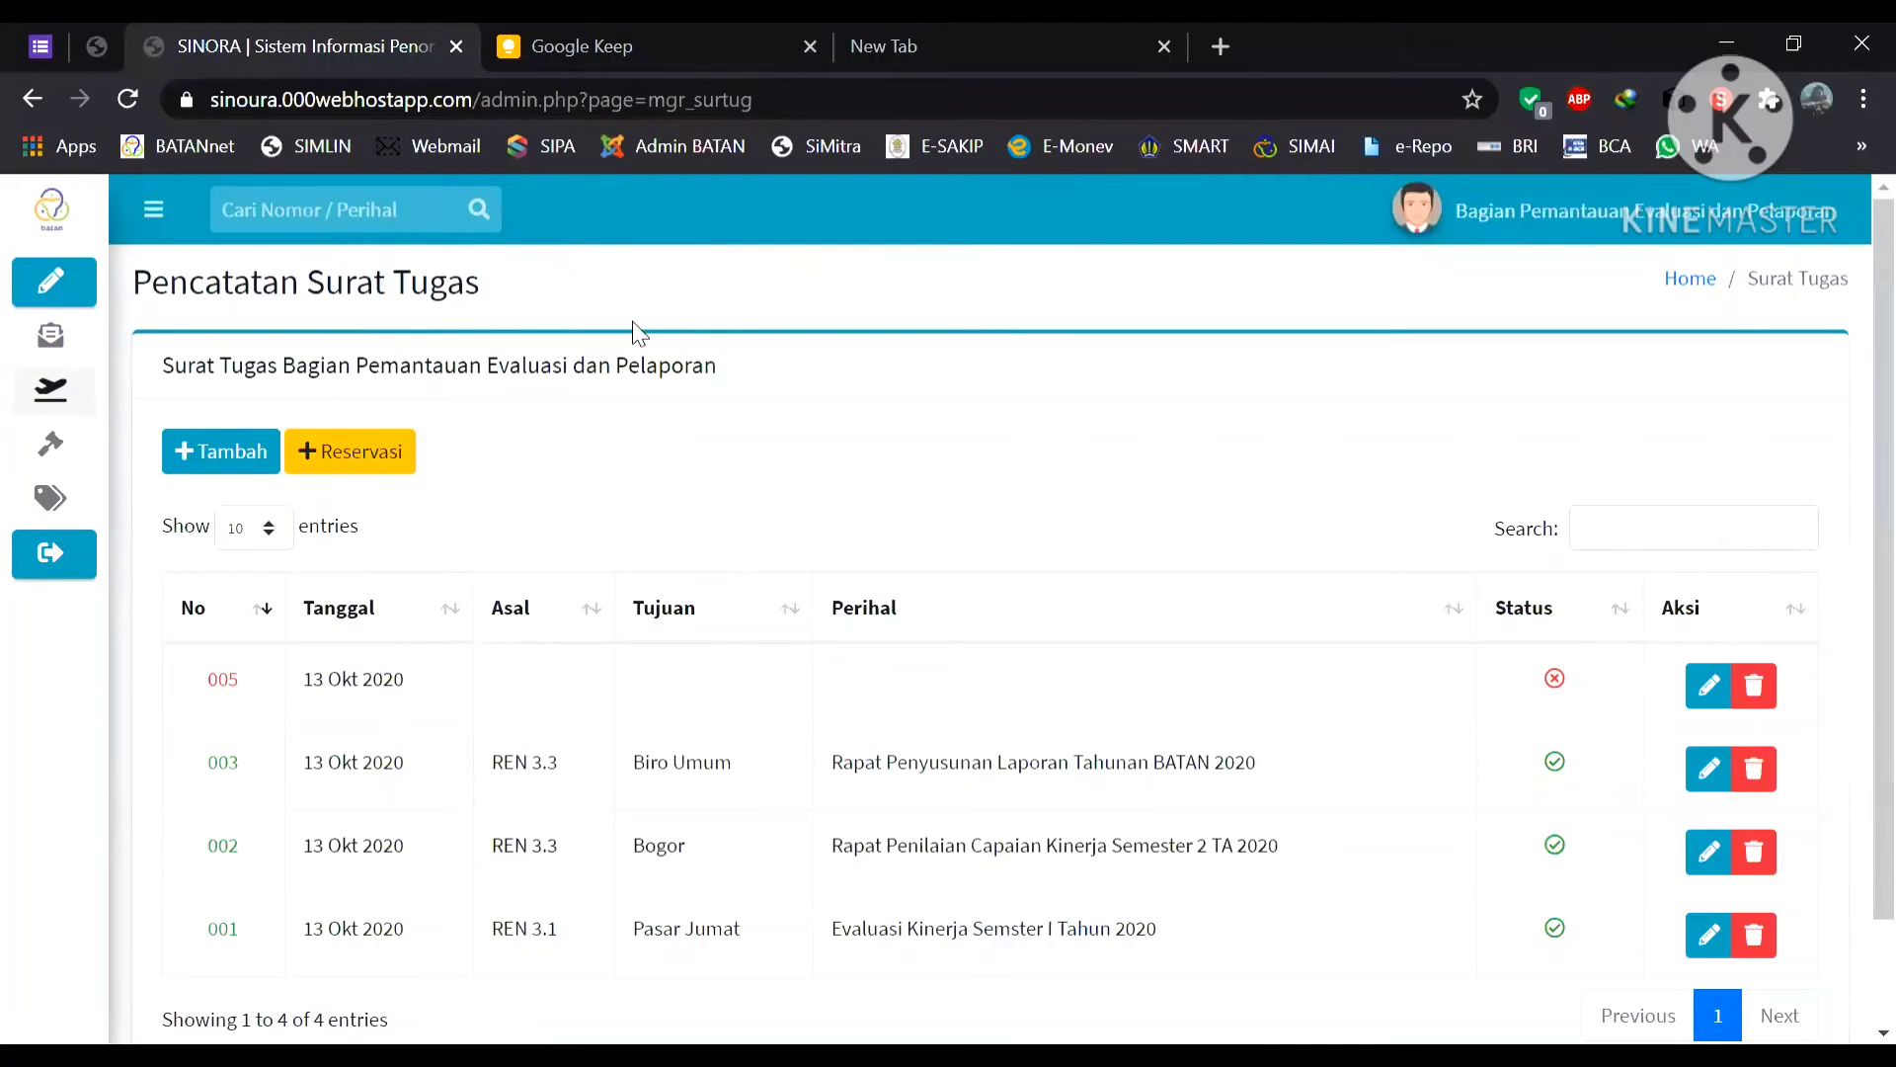
# Search all letters for "kosong" and return to the dashboard.
pyautogui.click(333, 208)
pyautogui.write('kosong')
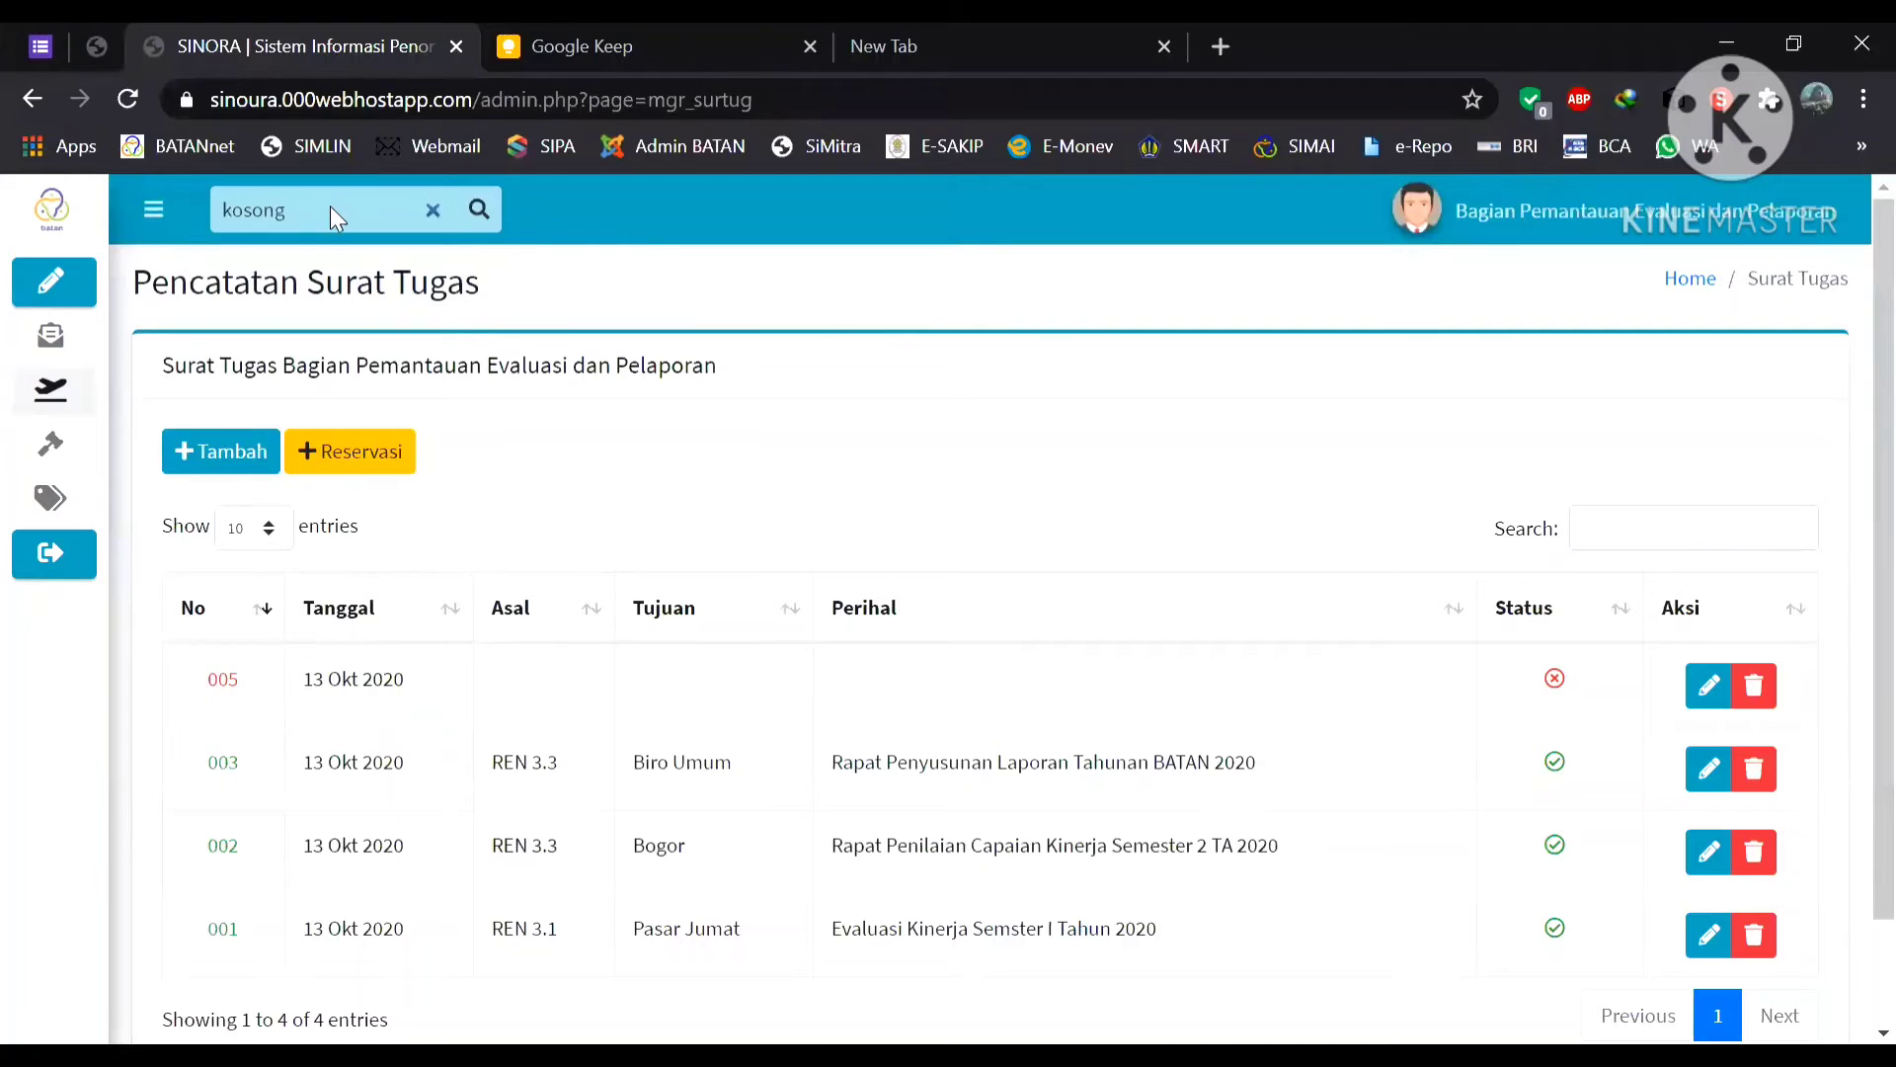
pyautogui.press('Return')
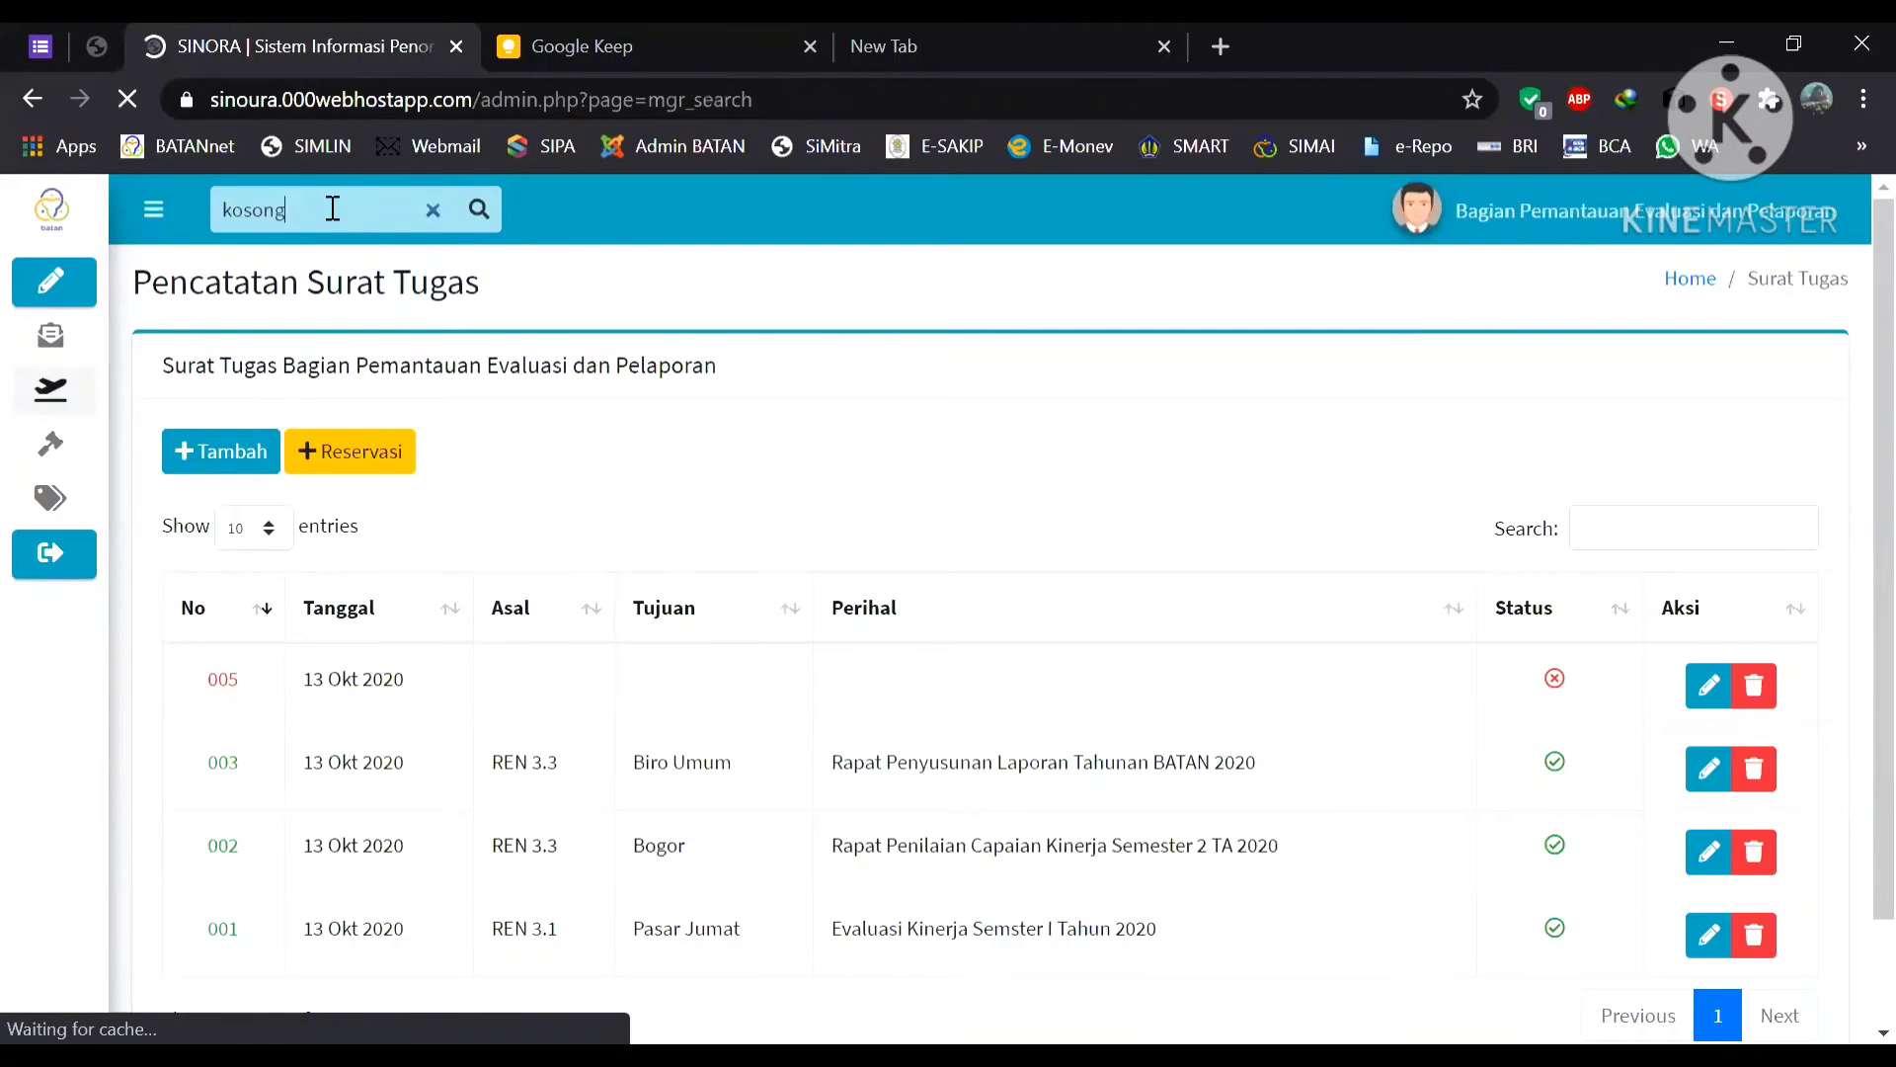
pyautogui.click(81, 280)
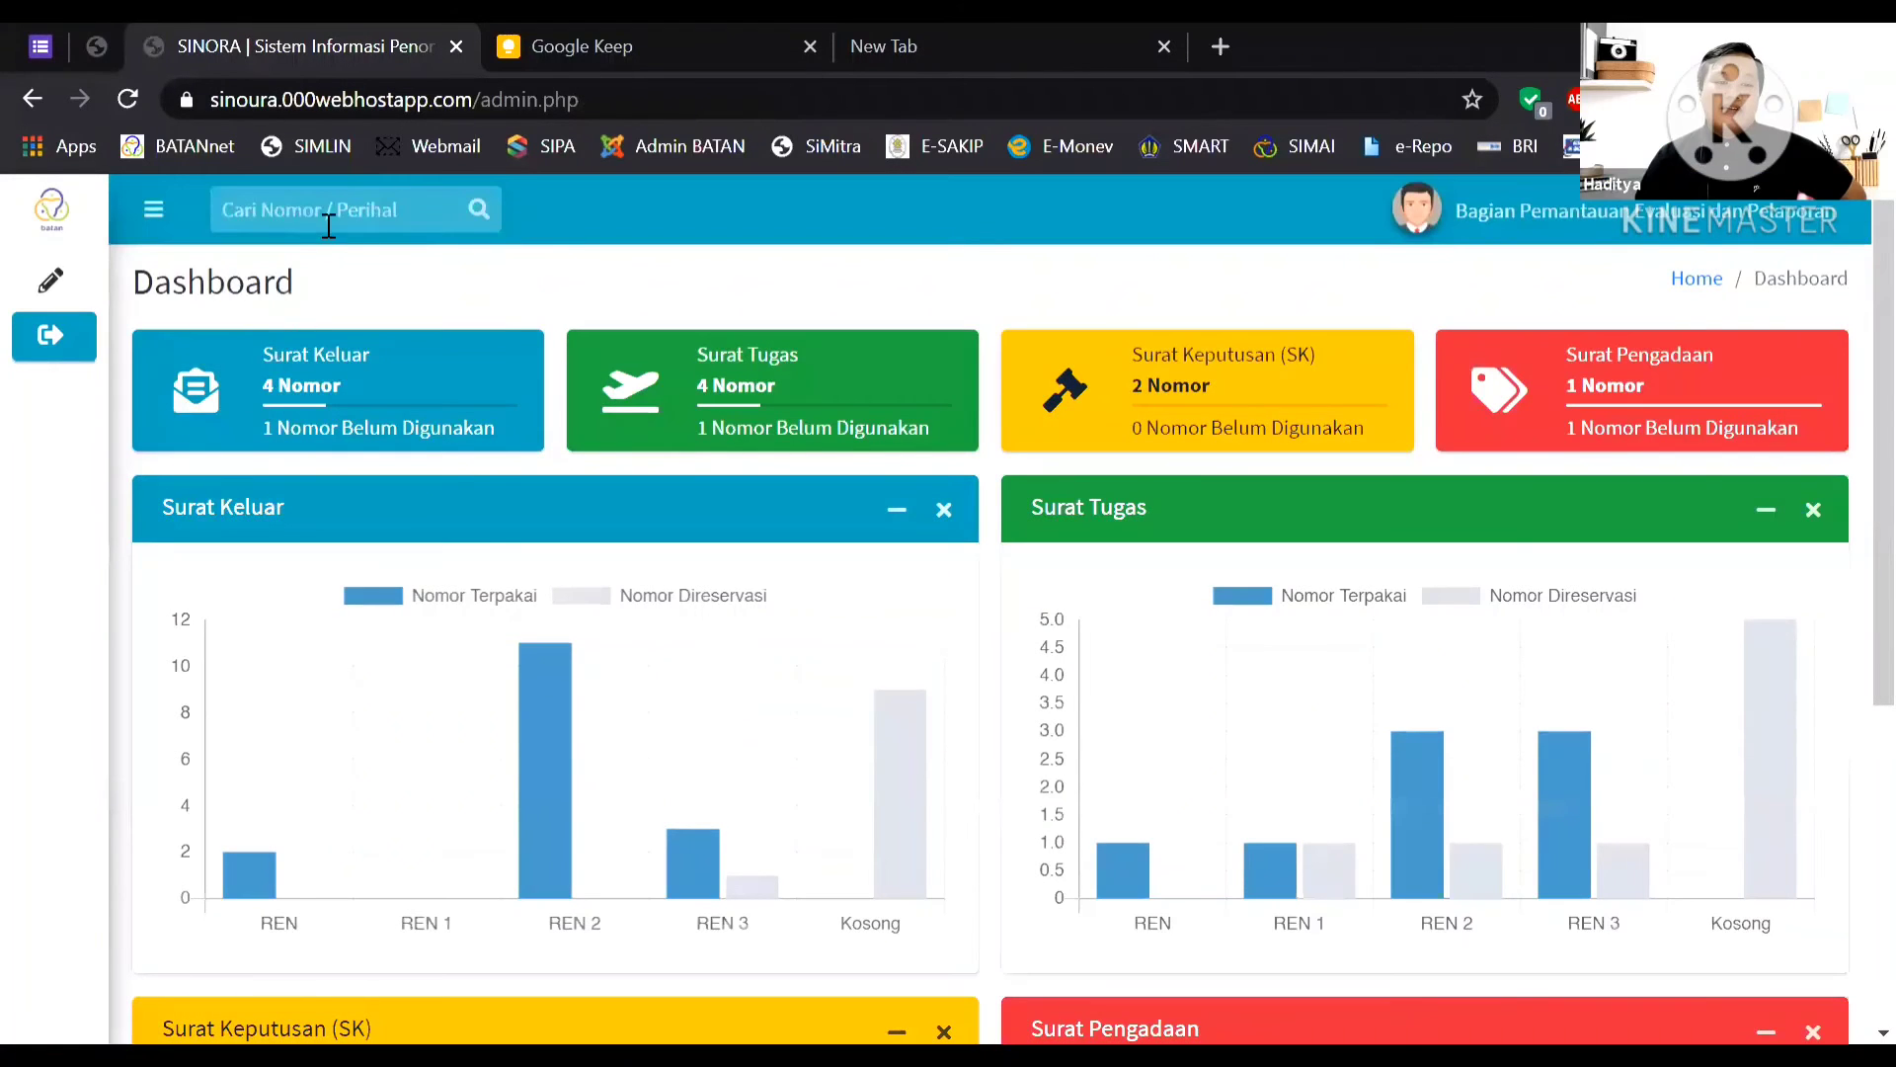
# Search for "kosong" from the dashboard and examine who cancelled each number and the format of number 015//11/2020.
pyautogui.click(329, 211)
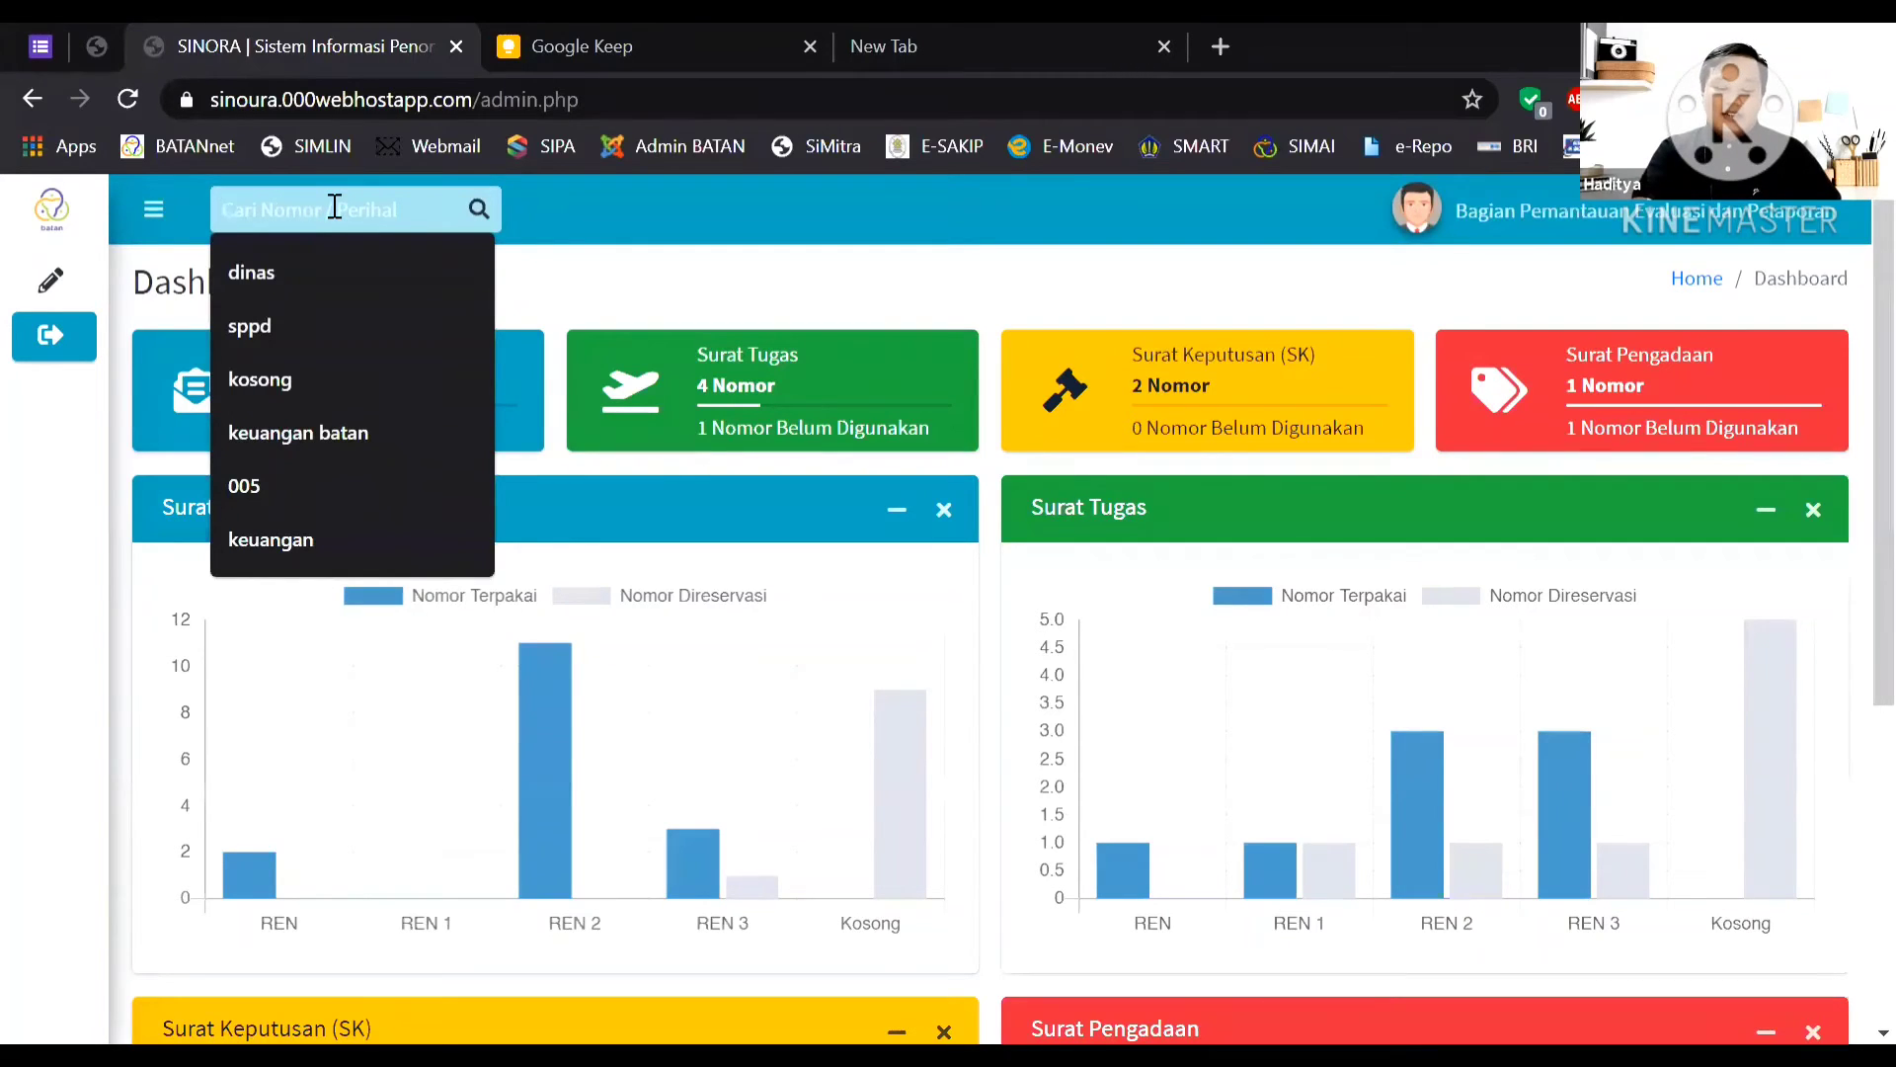
pyautogui.write('kosong')
pyautogui.press('Return')
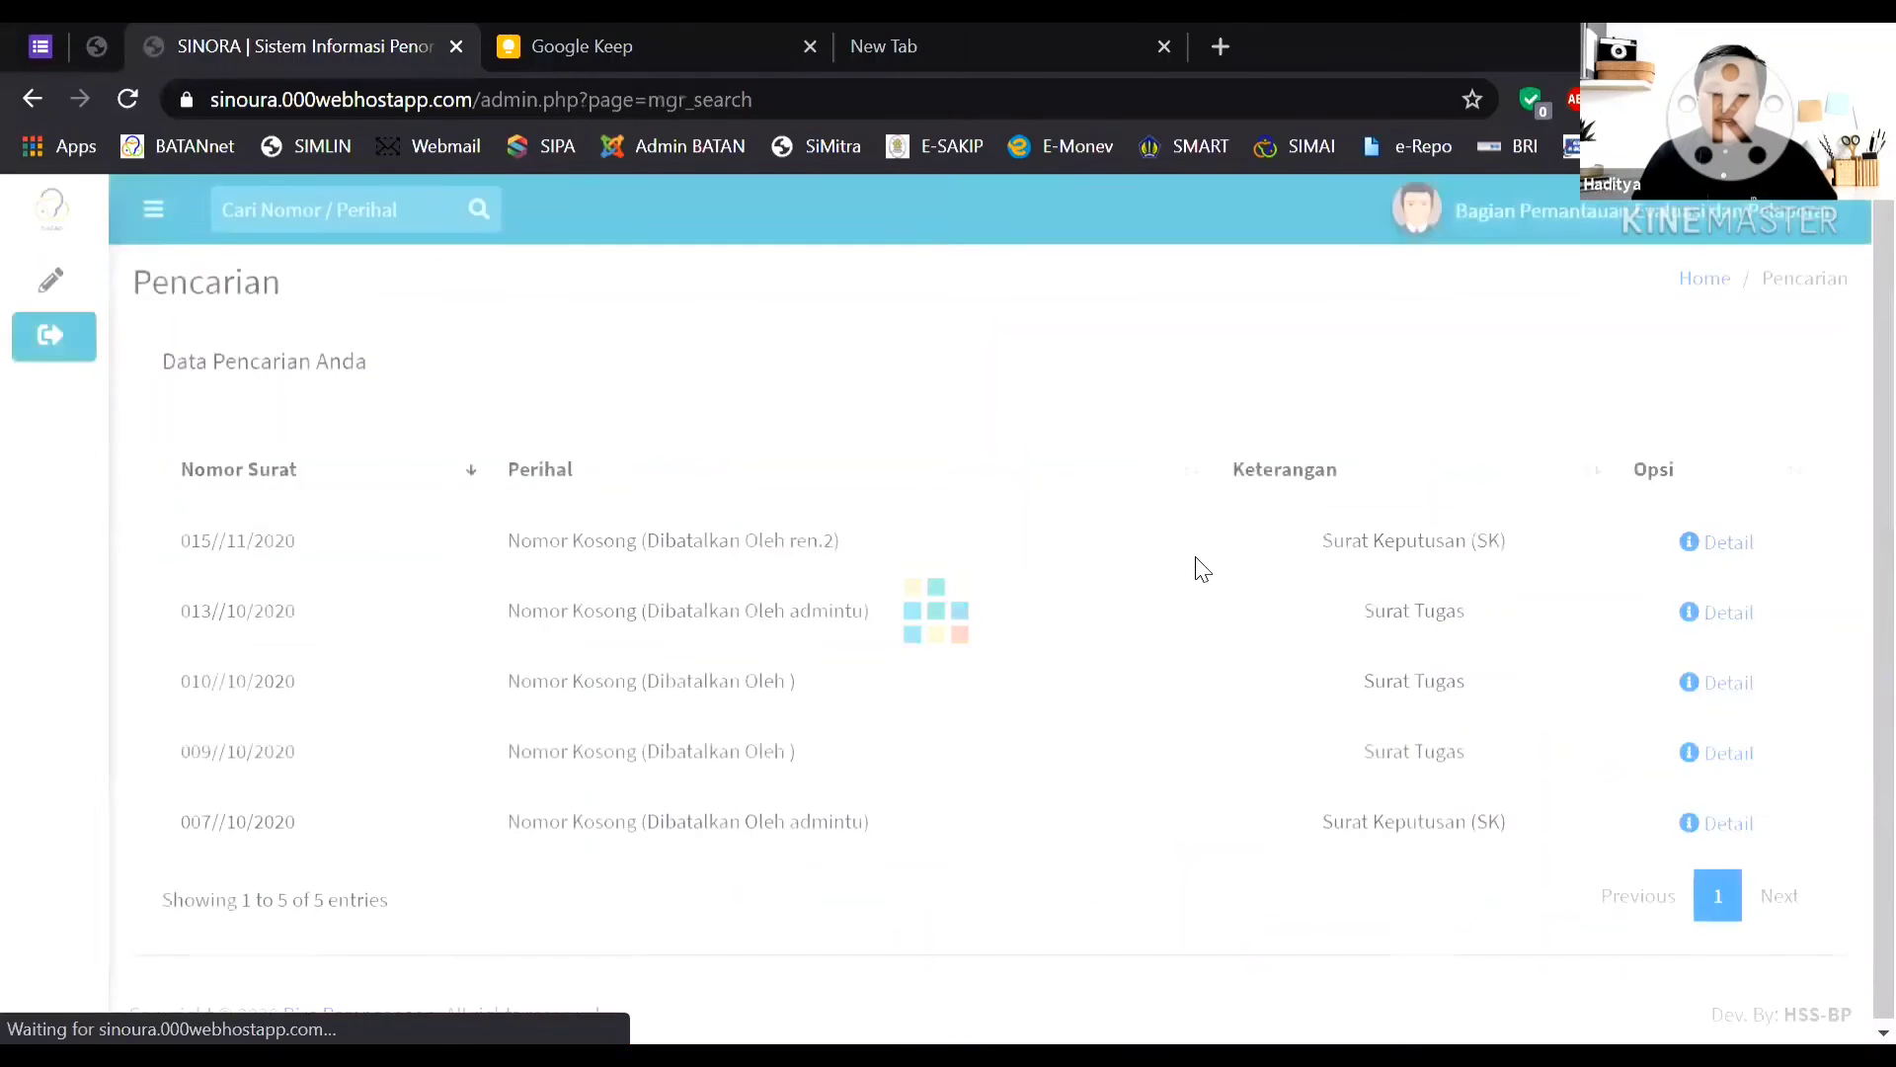
pyautogui.moveTo(807, 542); pyautogui.dragTo(837, 542)
pyautogui.moveTo(746, 611); pyautogui.dragTo(880, 592)
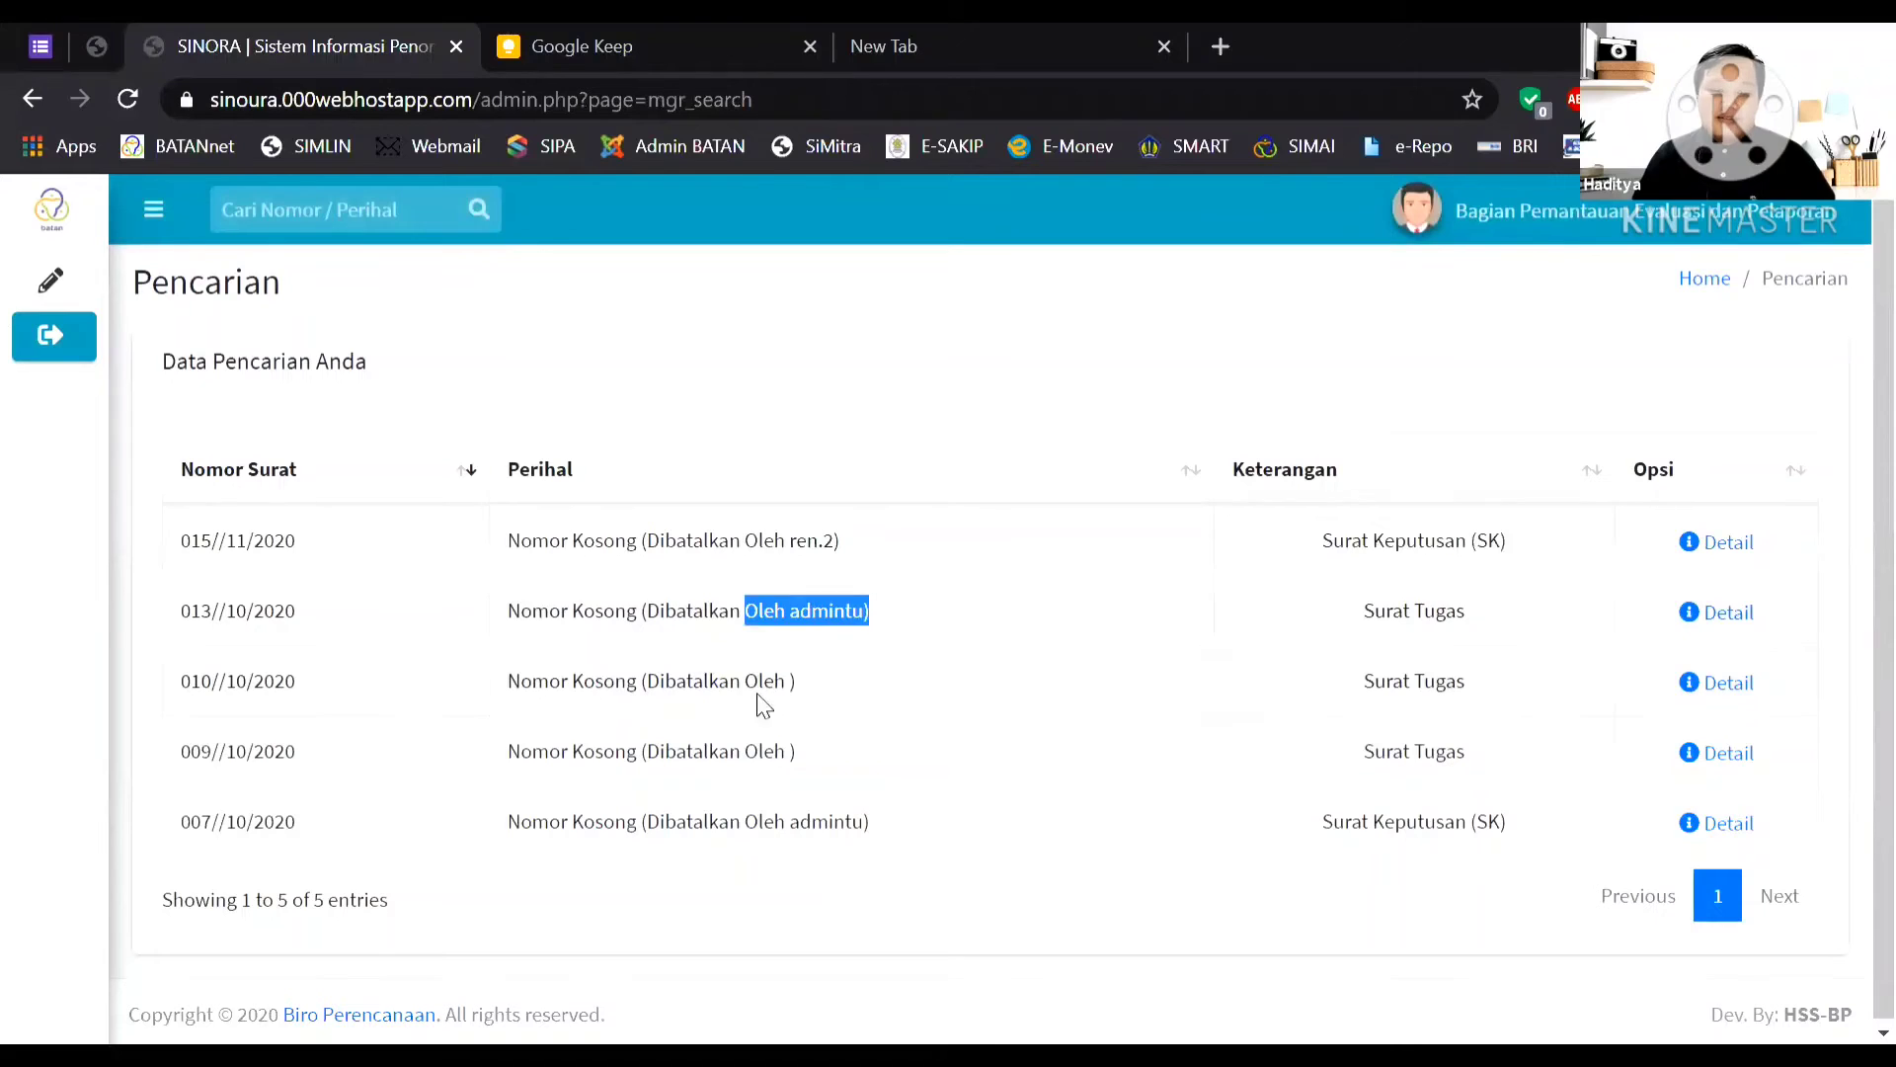
pyautogui.moveTo(707, 694); pyautogui.dragTo(777, 680)
pyautogui.click(691, 751)
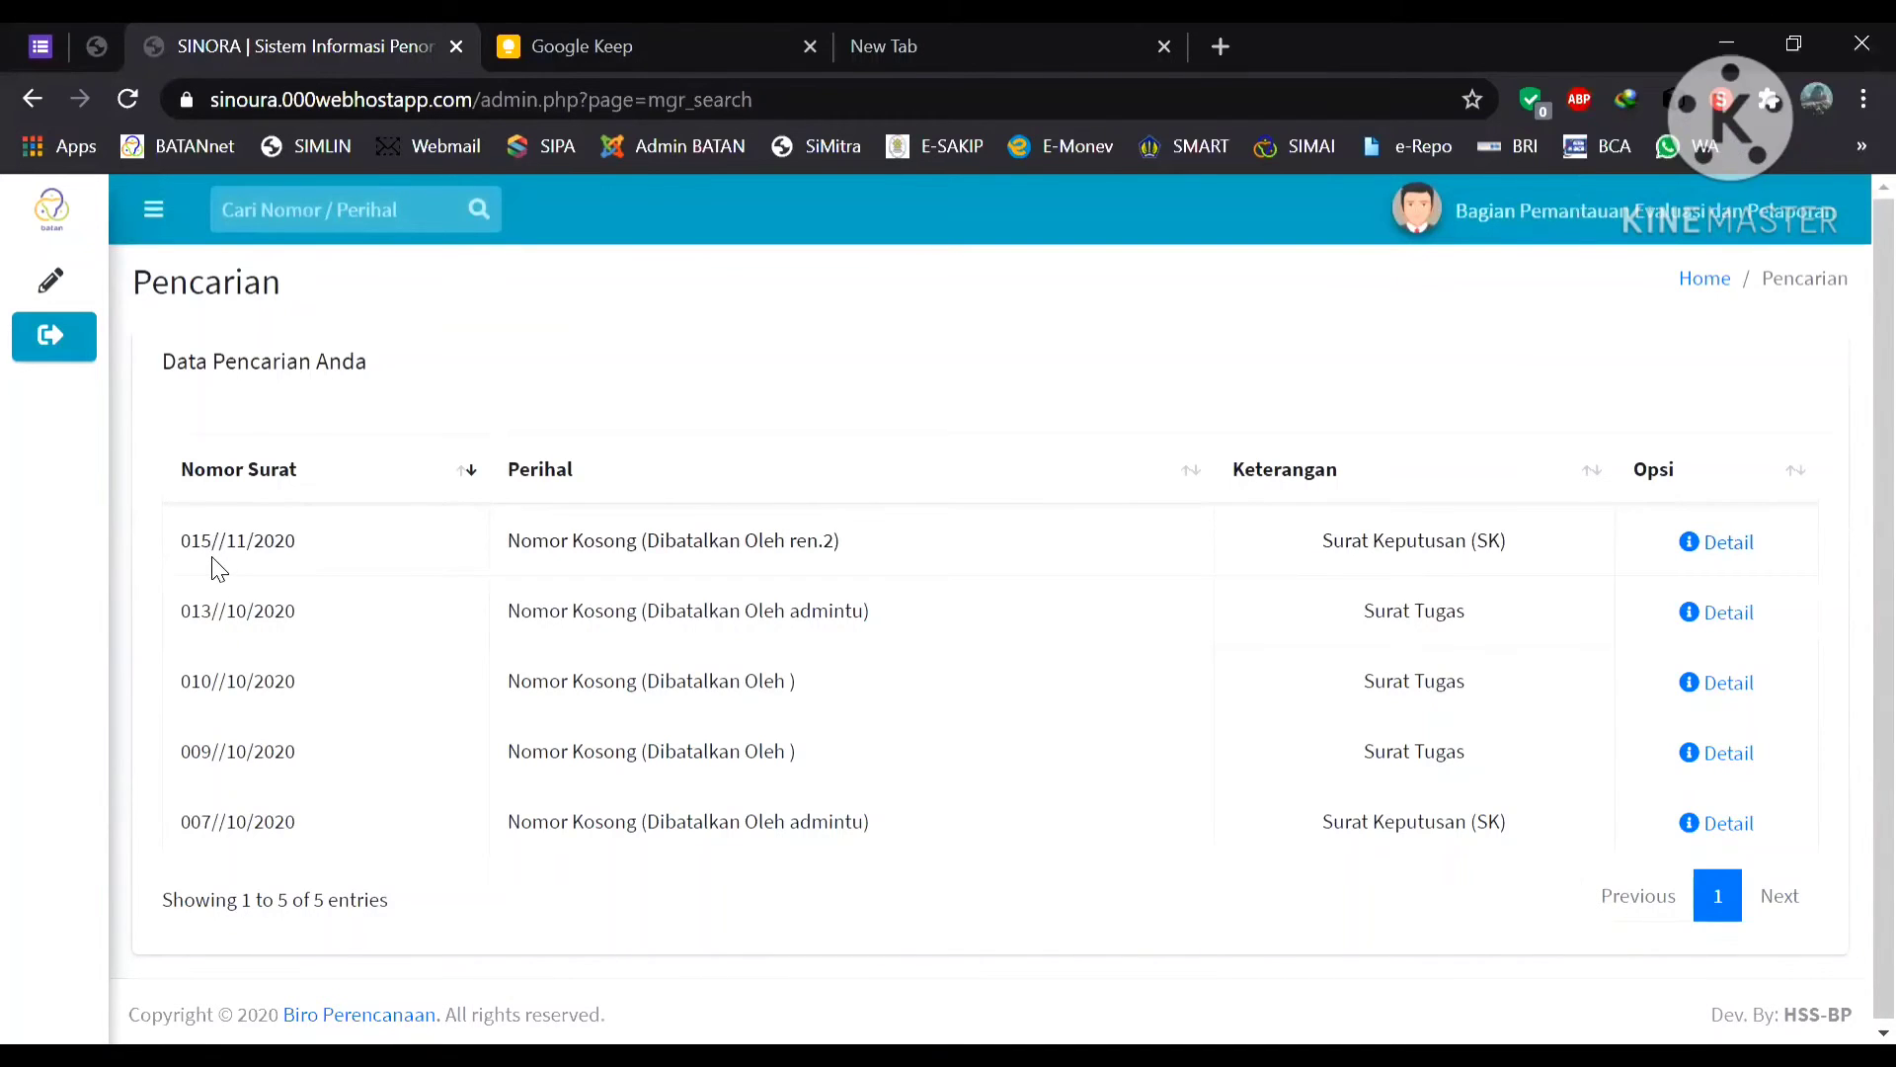
pyautogui.moveTo(200, 541); pyautogui.dragTo(301, 551)
pyautogui.click(317, 554)
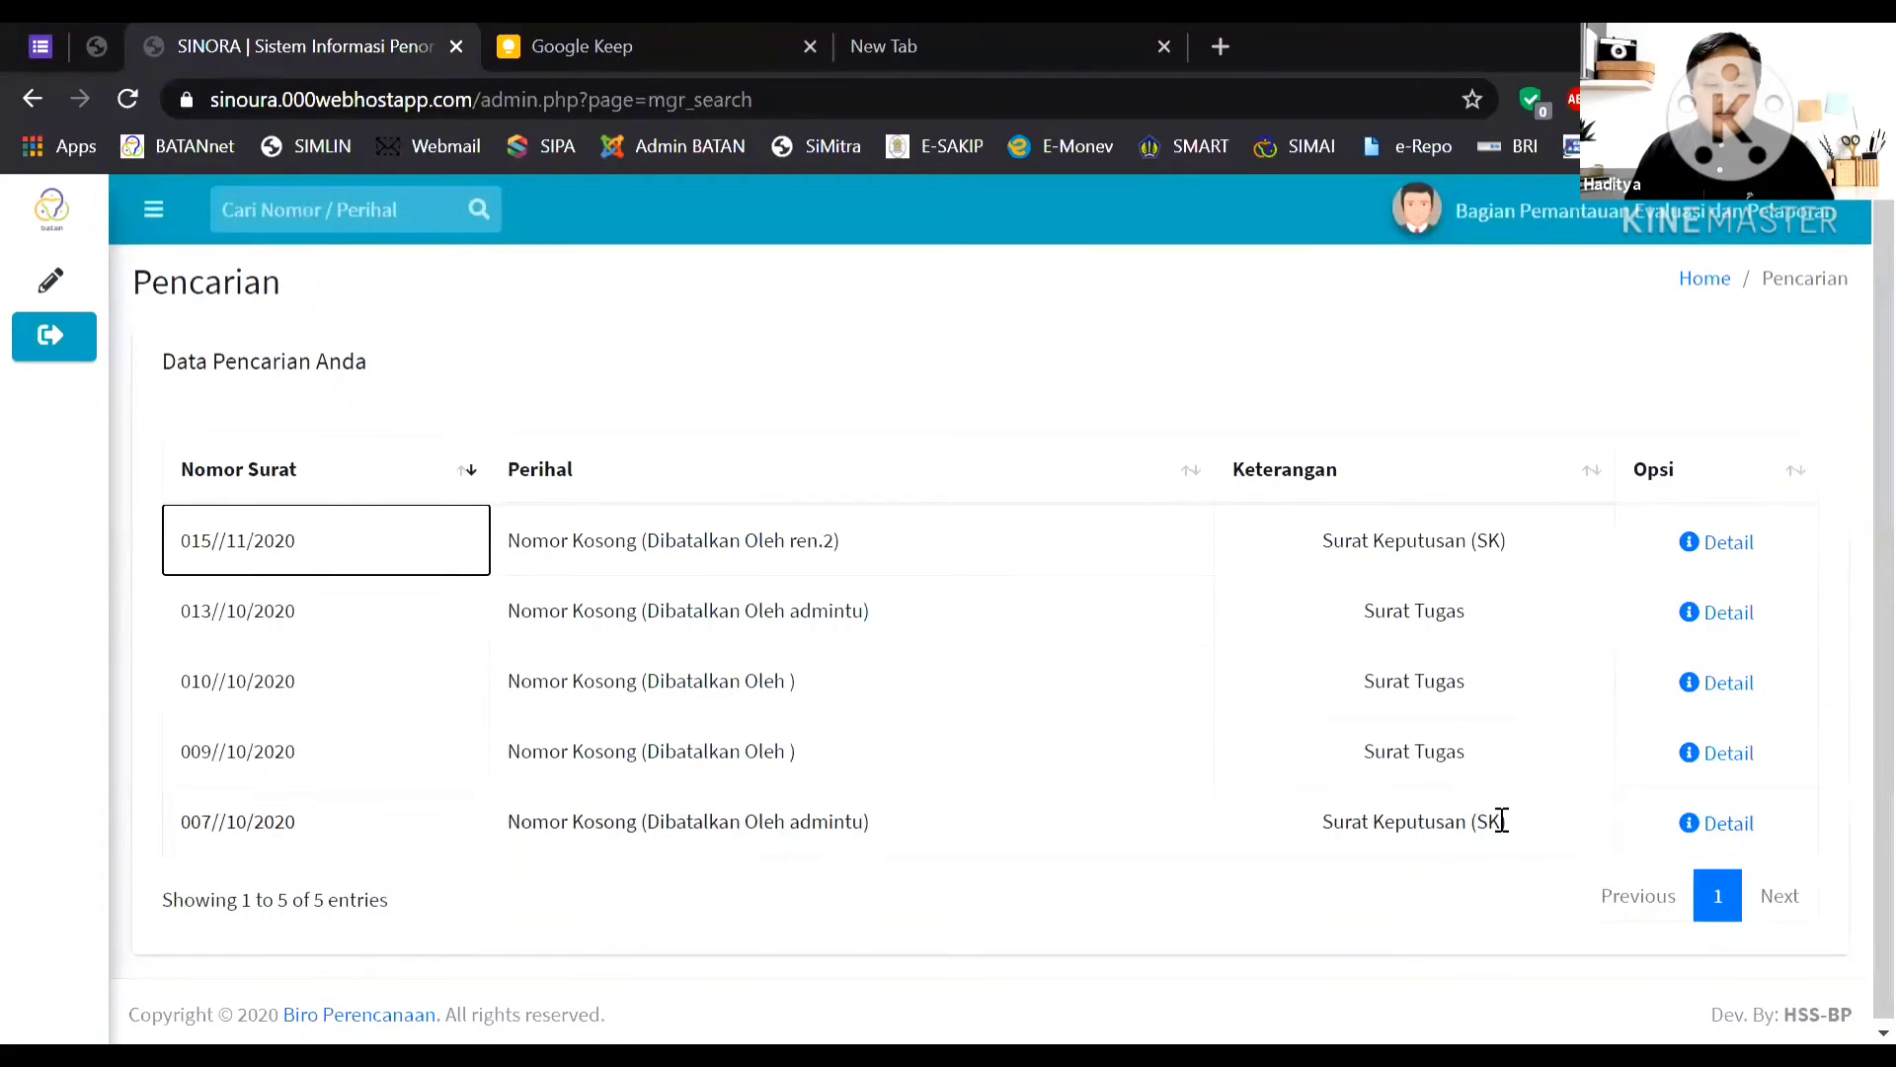
# Open the detail of search result 015//11/2020, and look through the Surat Tugas list.
pyautogui.click(1724, 552)
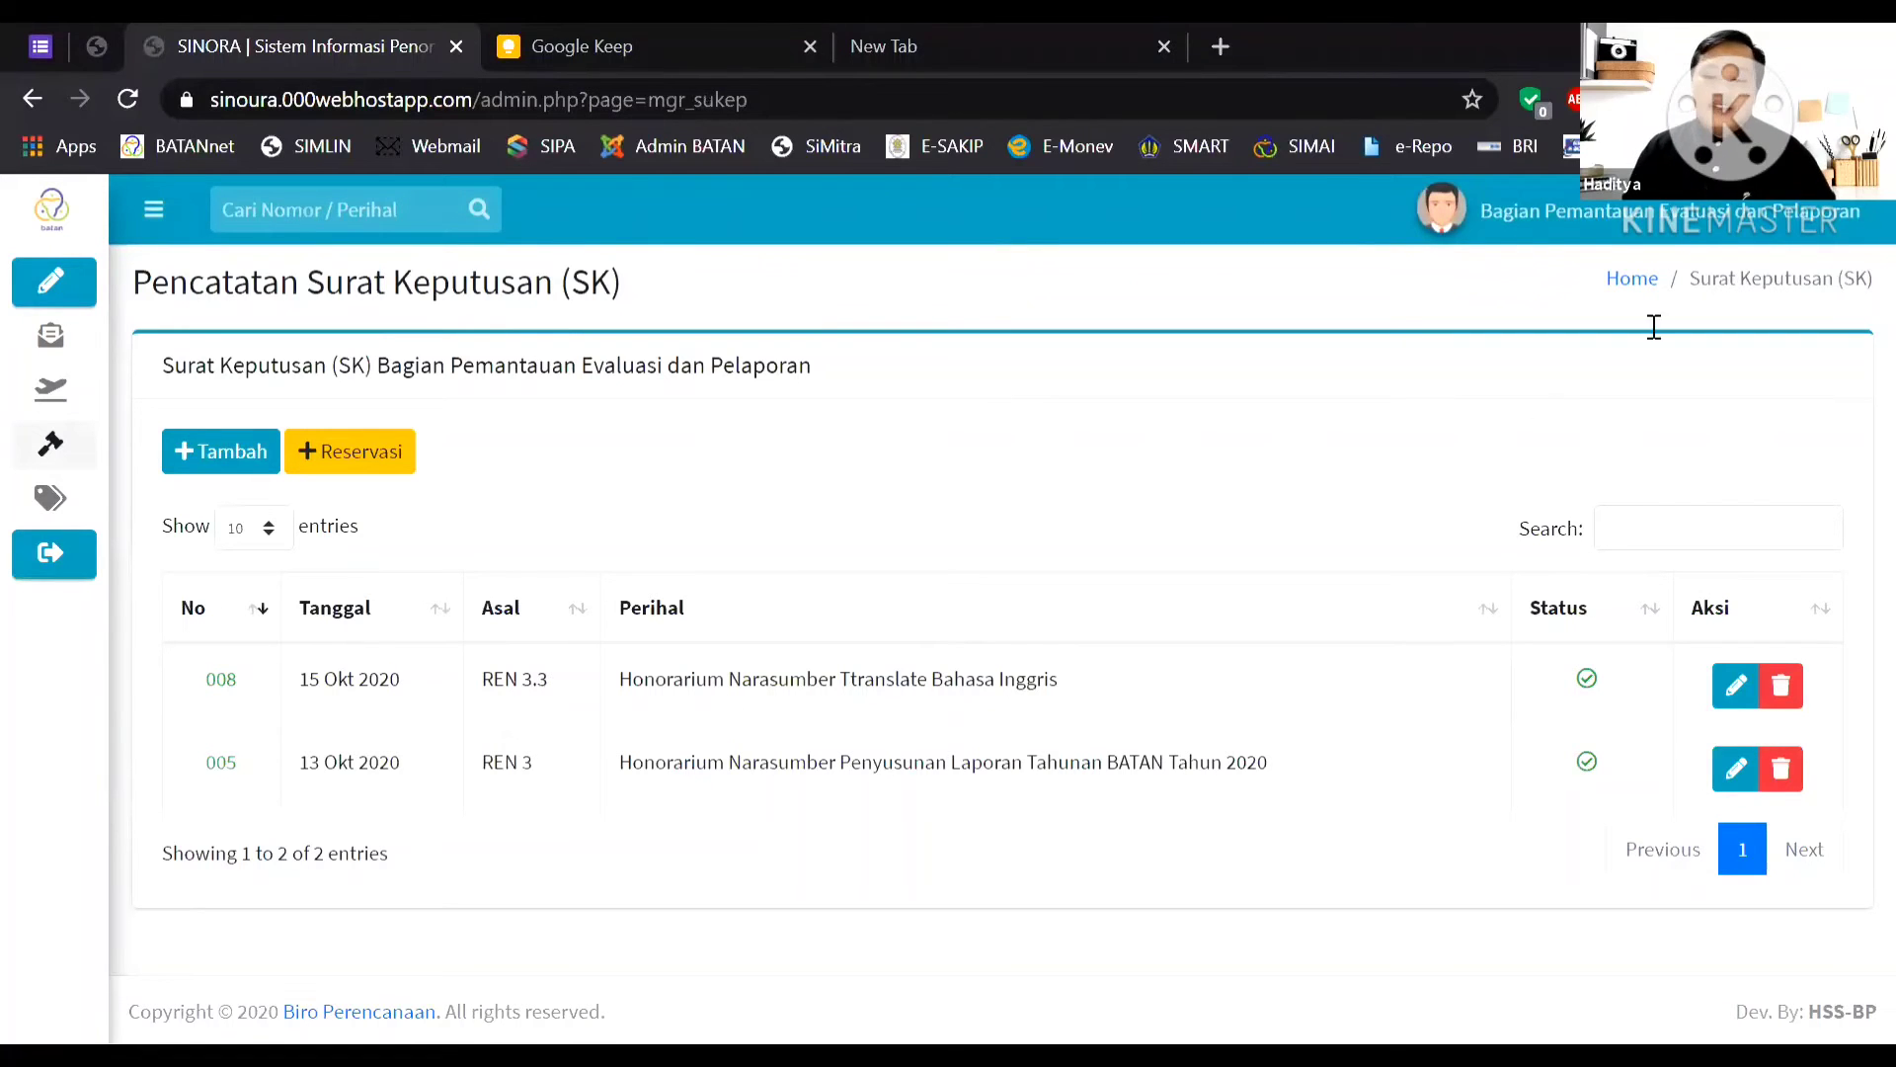
pyautogui.moveTo(59, 410)
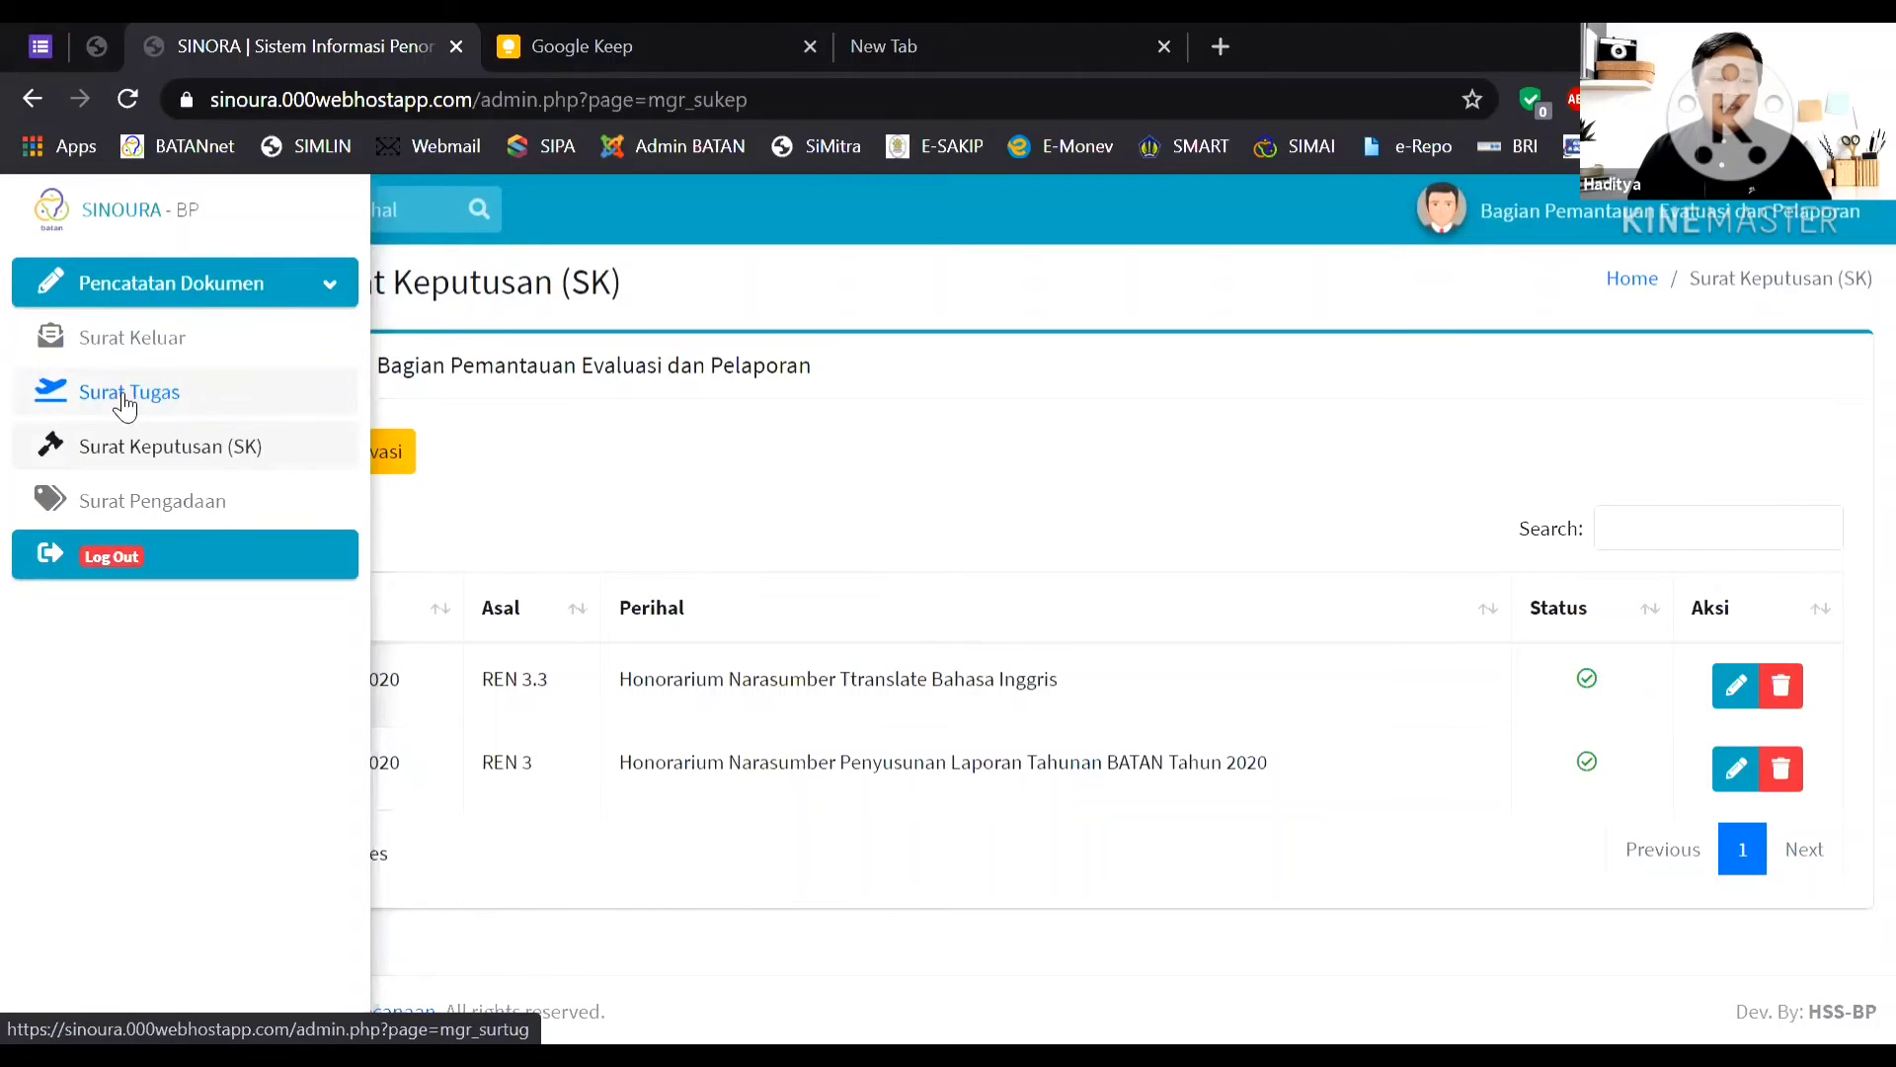
pyautogui.click(184, 409)
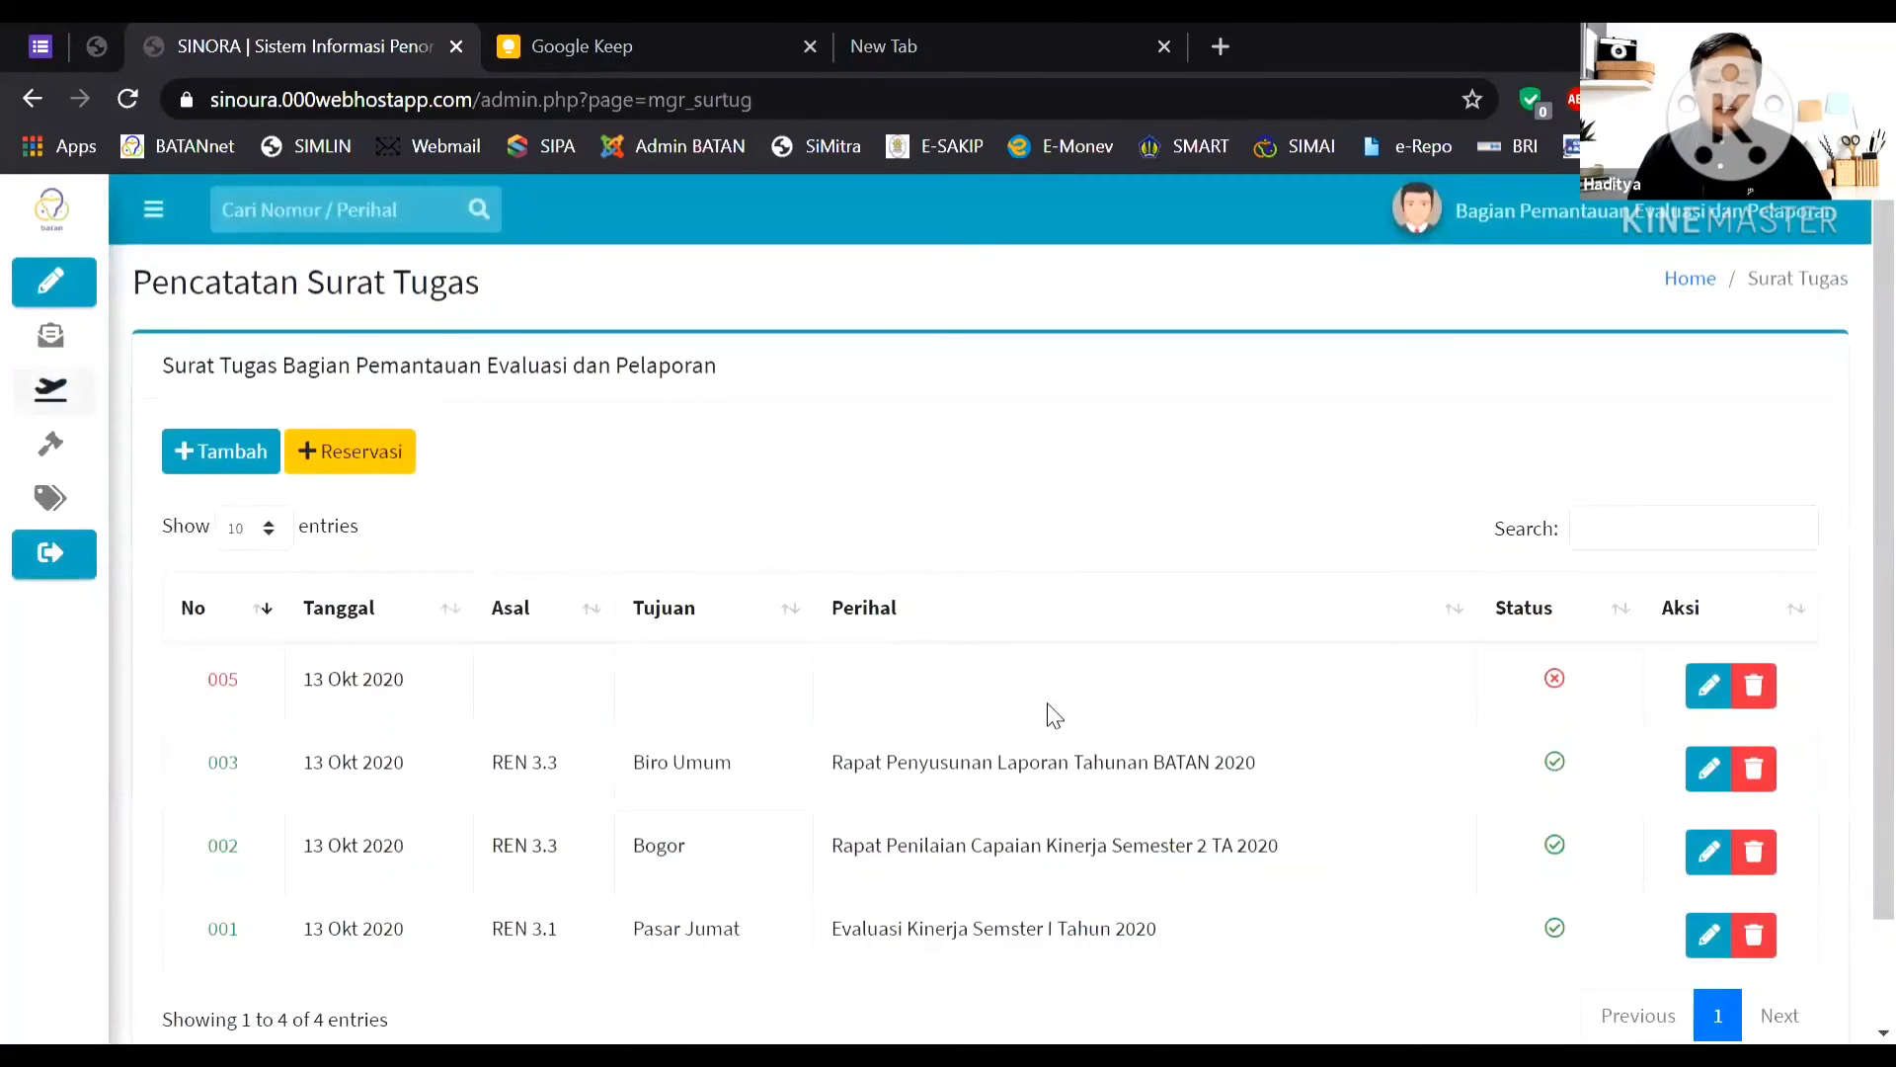
pyautogui.scroll(-2, 1290, 687)
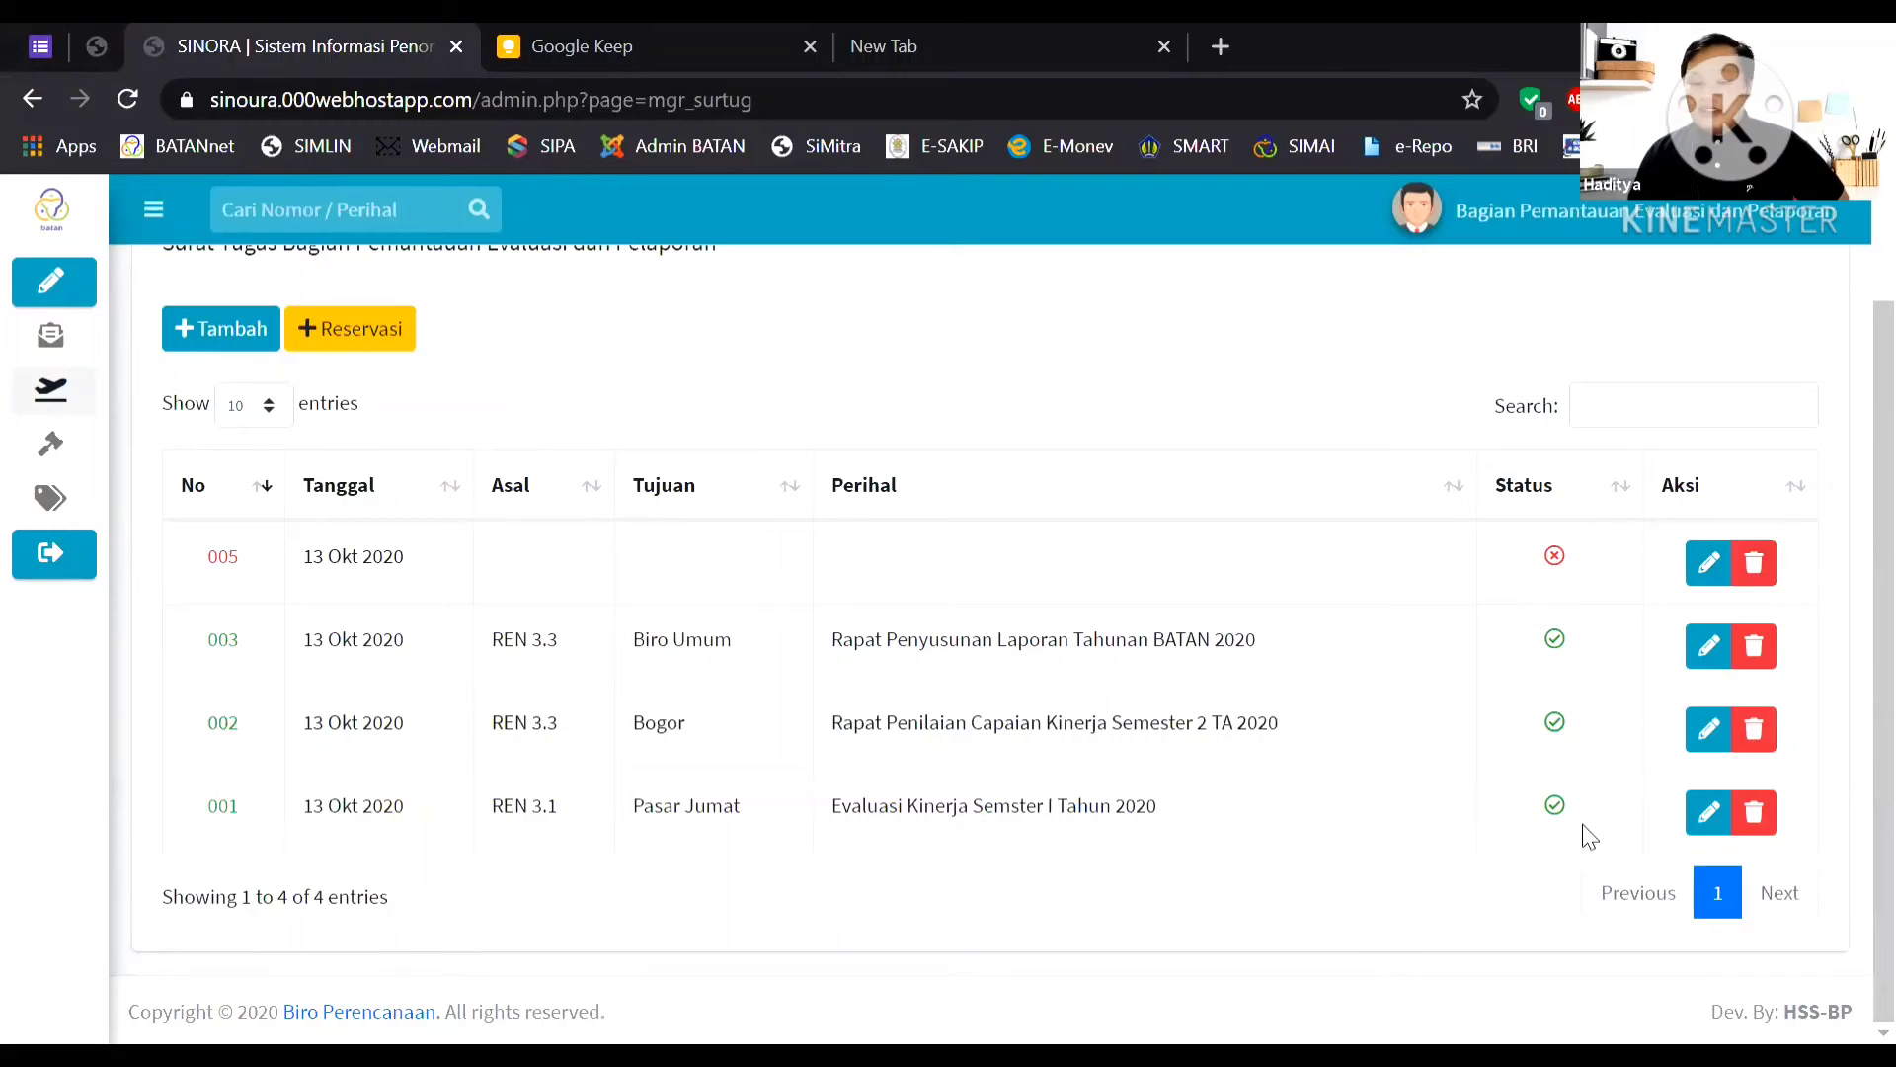
pyautogui.scroll(2, 454, 581)
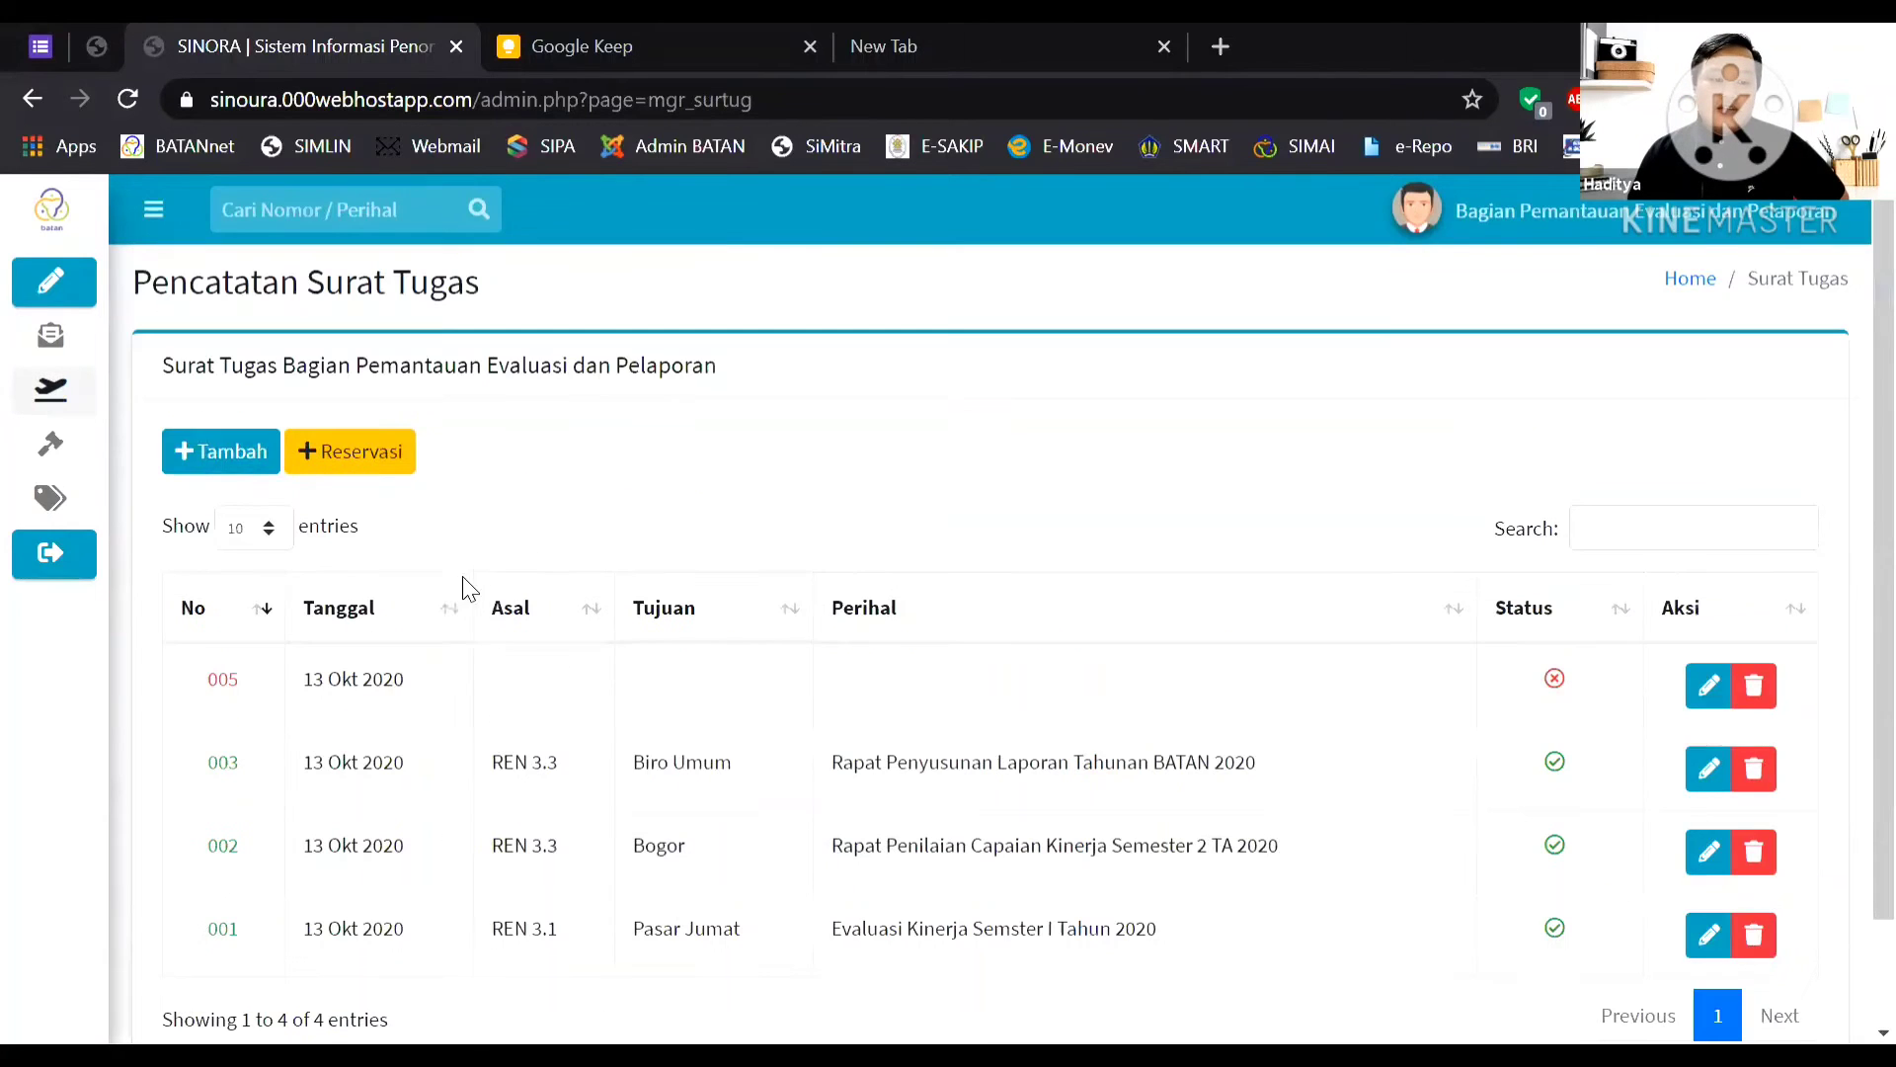
# Start a new Surat Tugas number with Subbagian Pemantauan & Evaluasi I (REN 3.1) as its Asal.
pyautogui.click(219, 452)
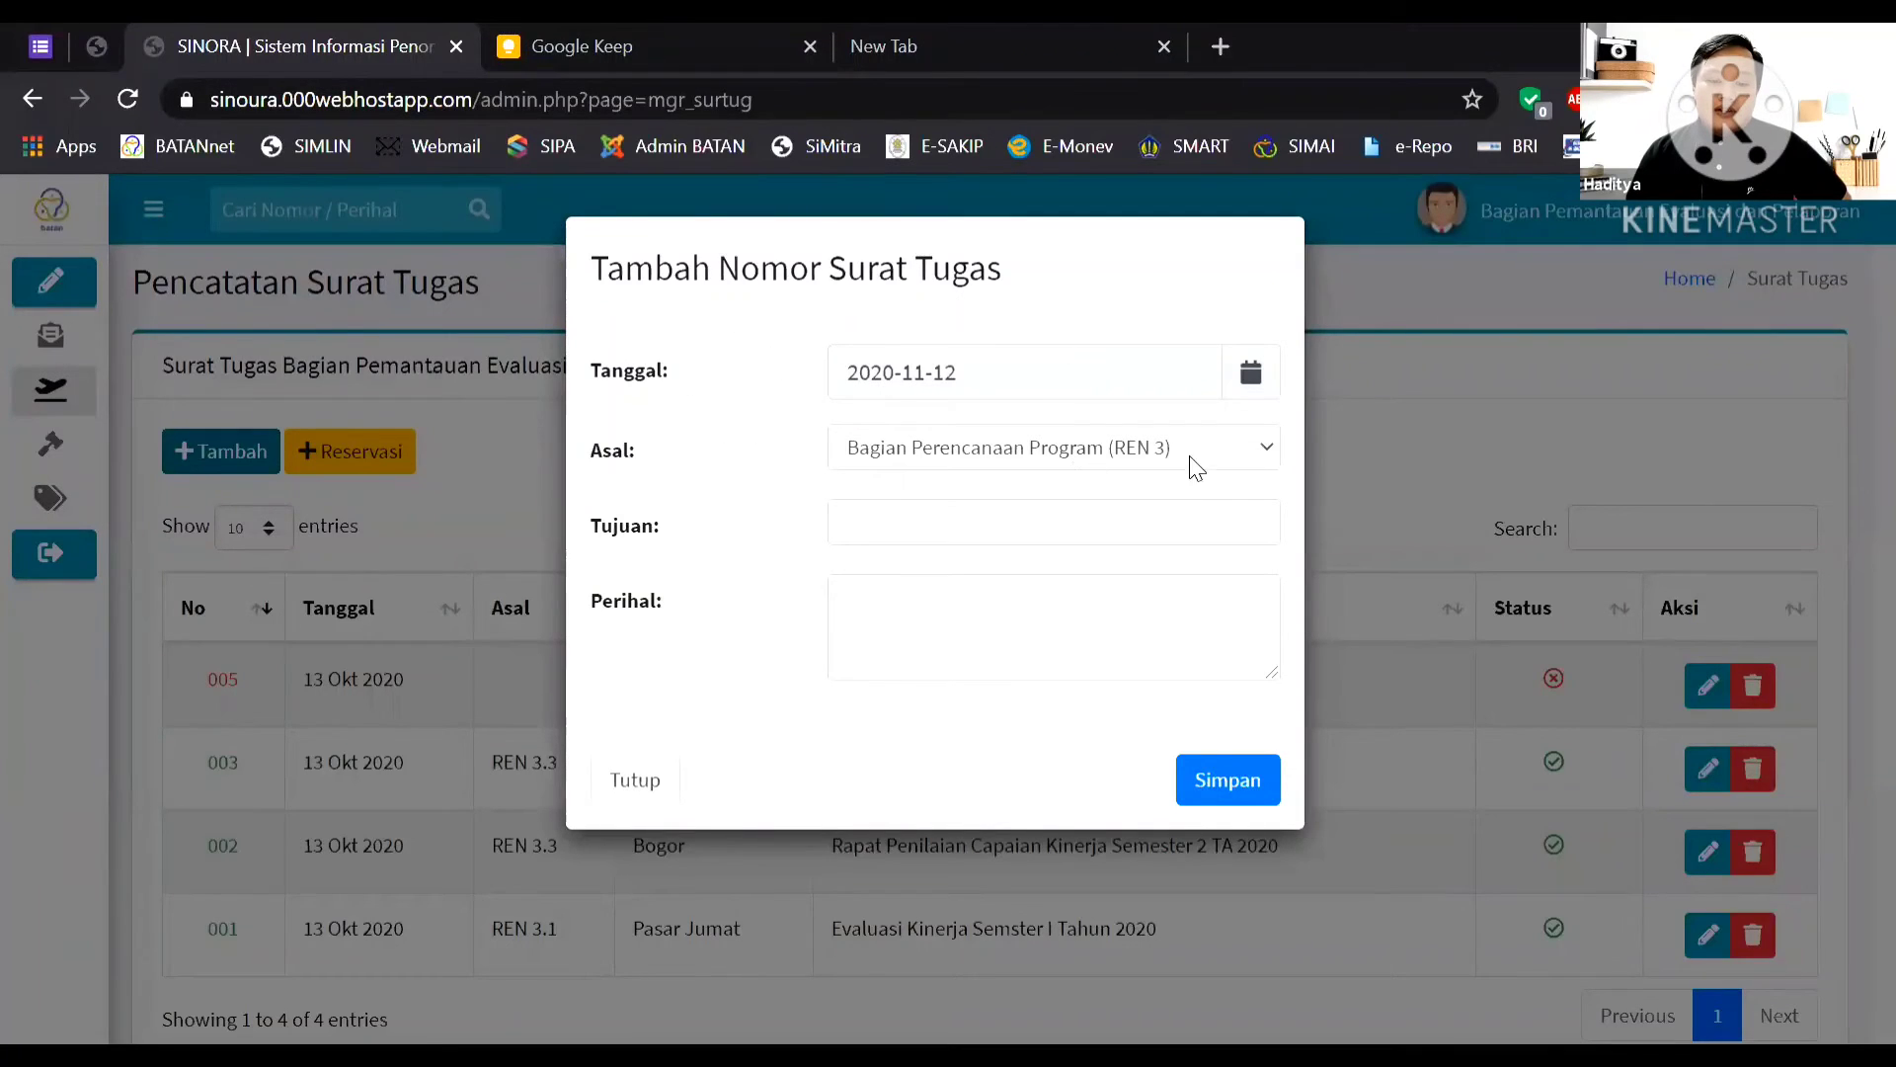
pyautogui.click(1248, 449)
pyautogui.press('Down')
pyautogui.press('Down')
pyautogui.press('Up')
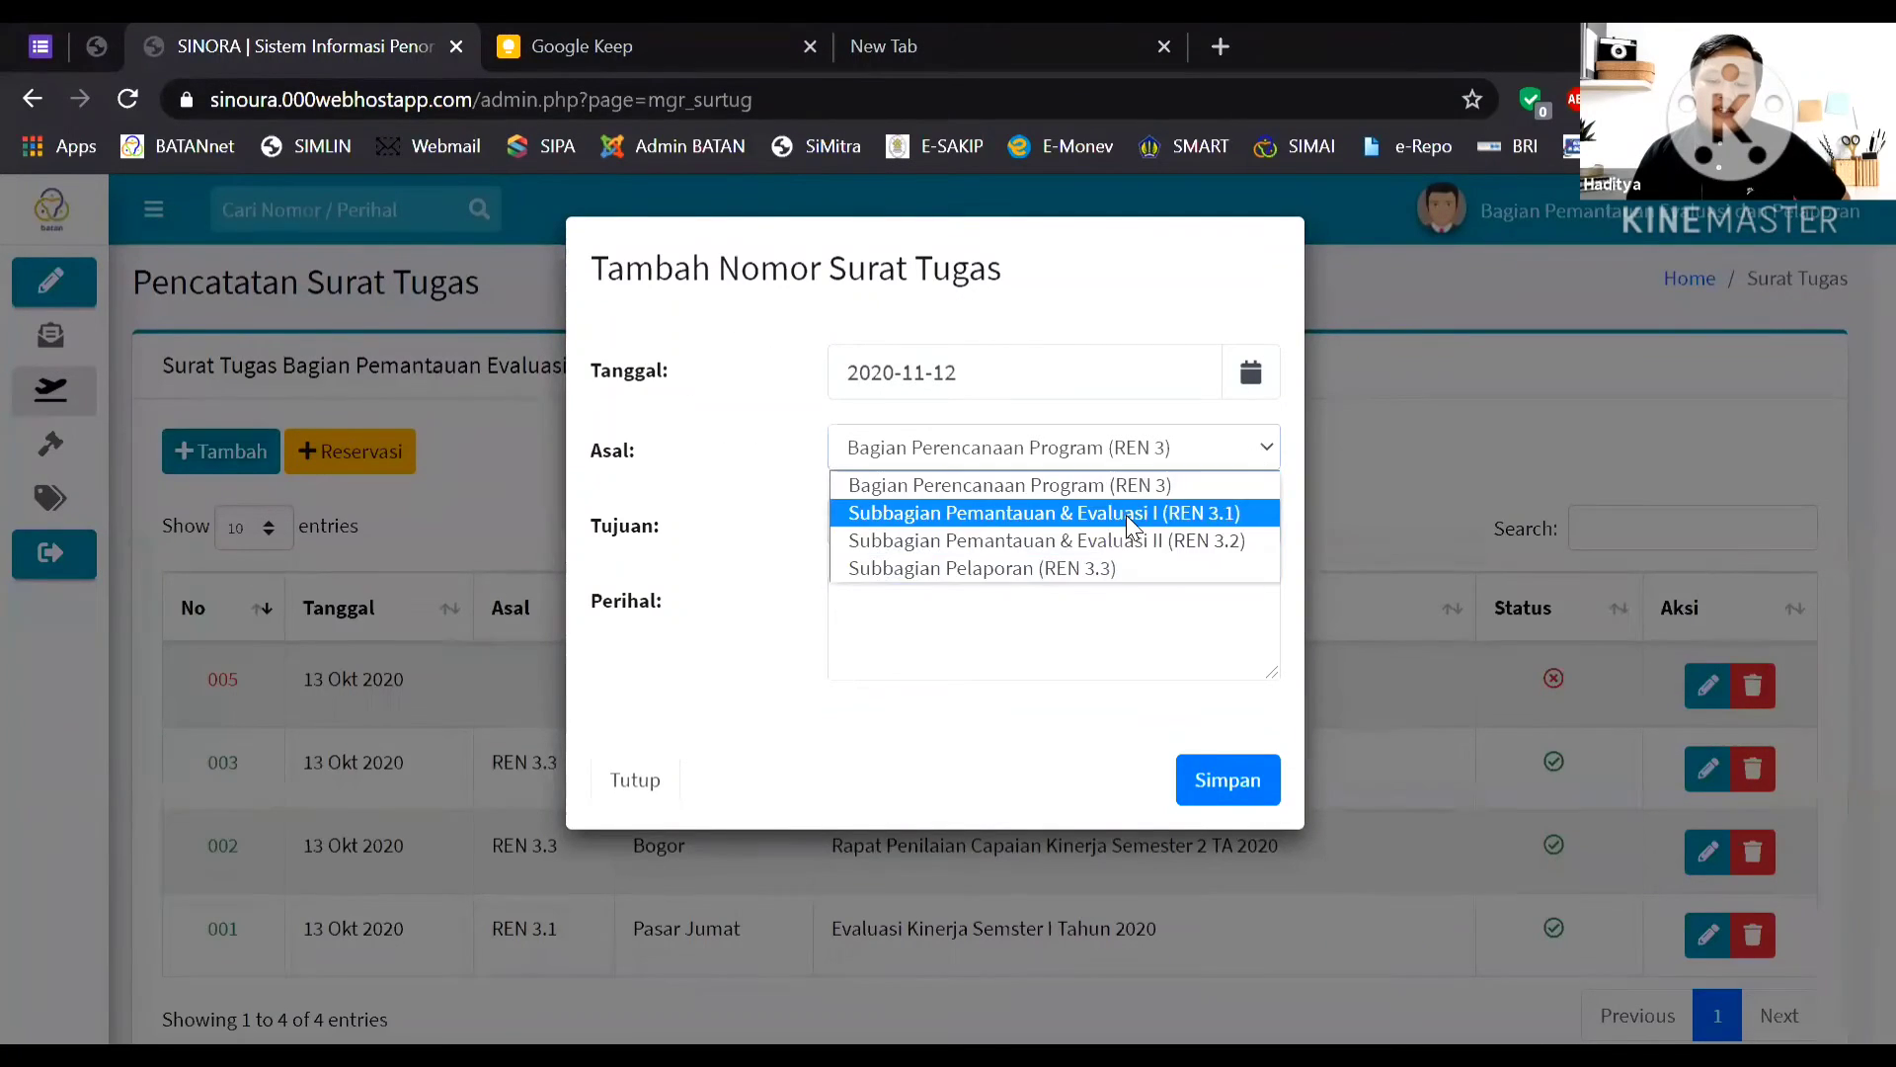
pyautogui.press('Return')
# Enter "bangka belitung" as the Tujuan and "monev" as the Perihal, and save the new Surat Tugas number.
pyautogui.click(893, 527)
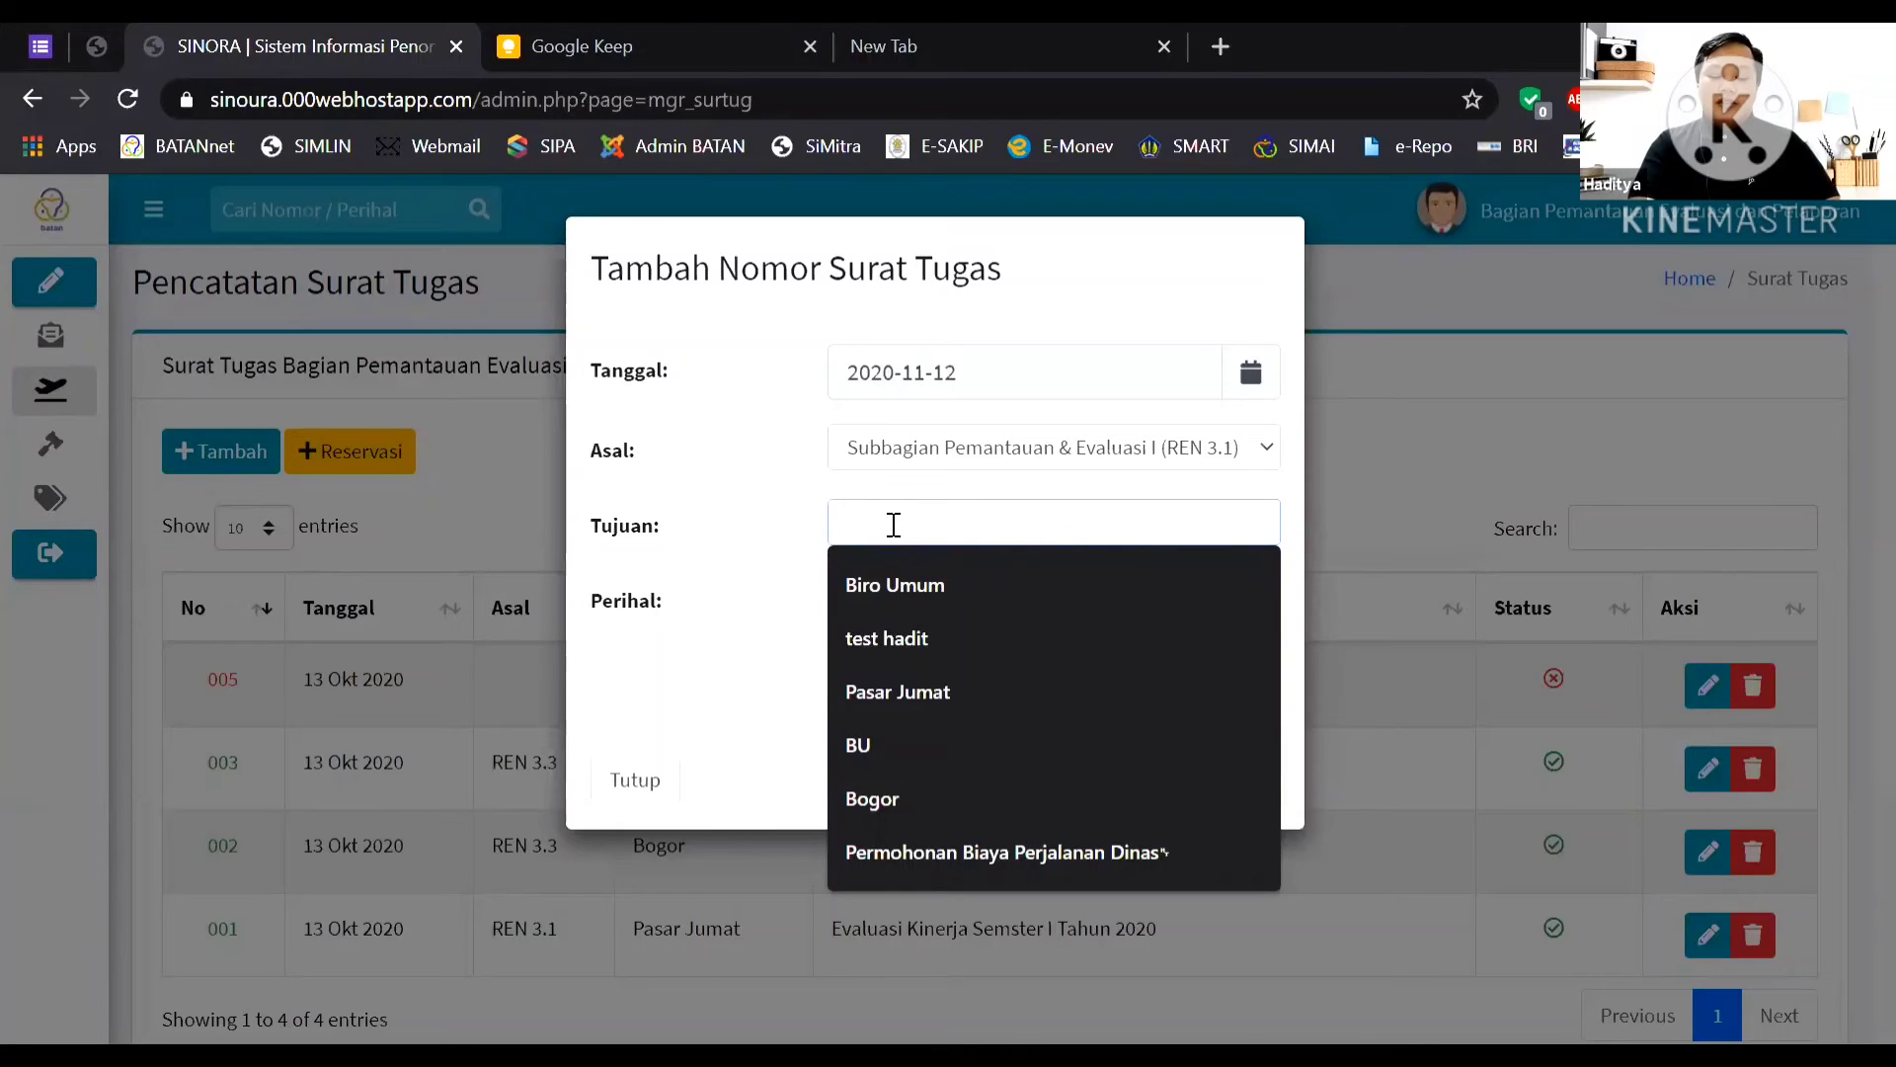
pyautogui.write('bangka')
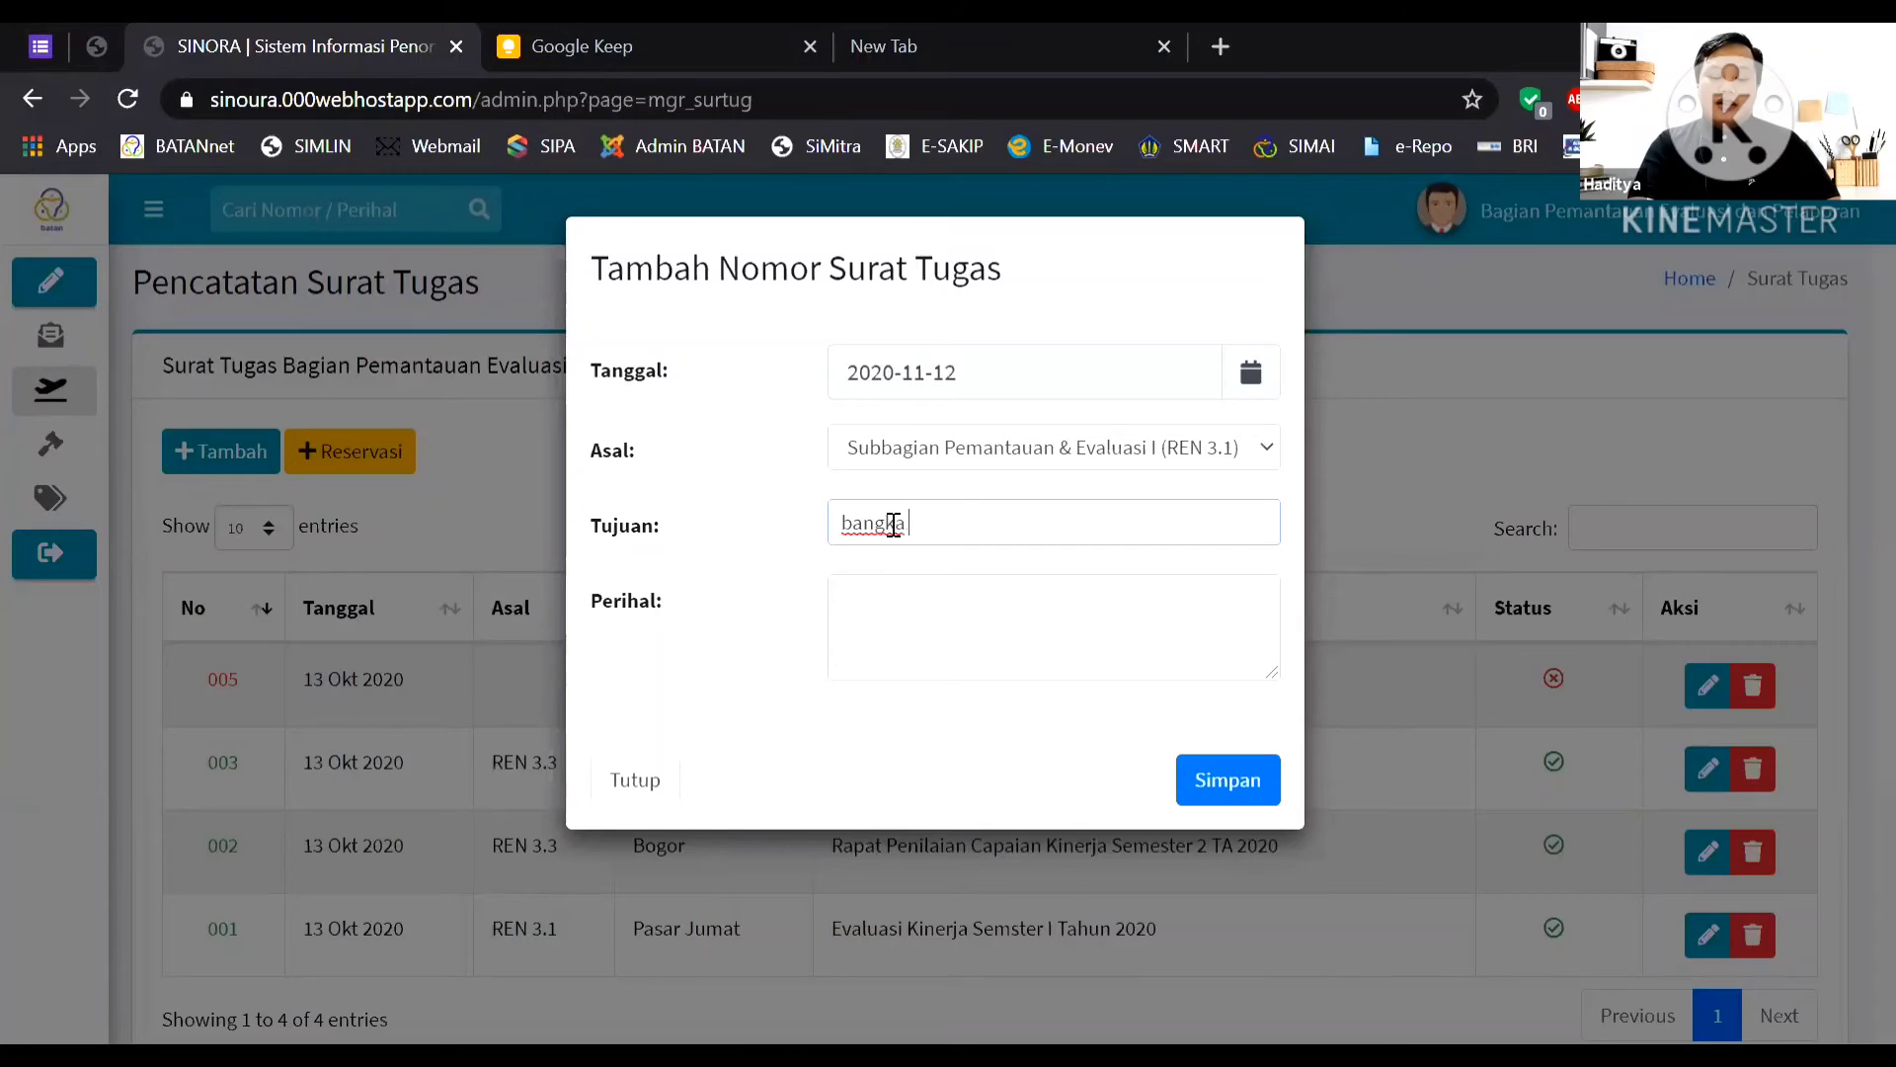
pyautogui.write(' belitung')
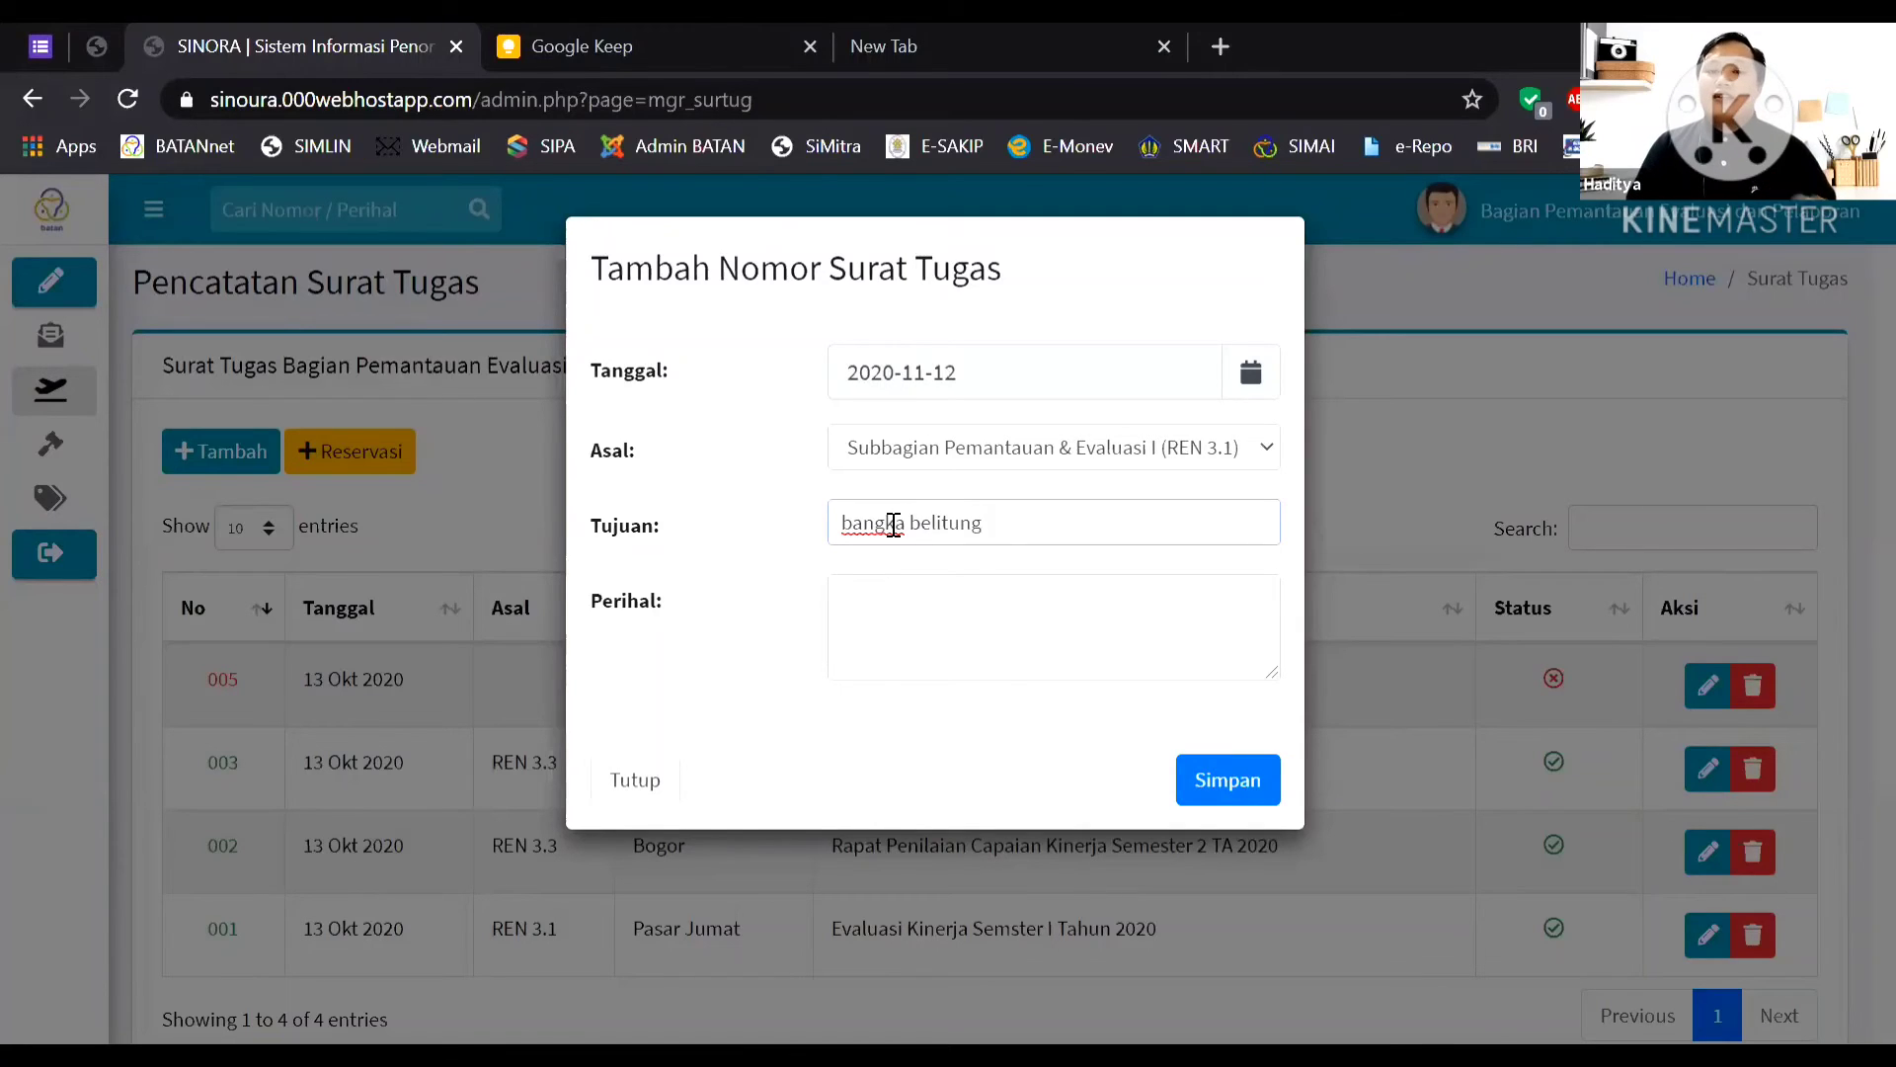
pyautogui.click(972, 608)
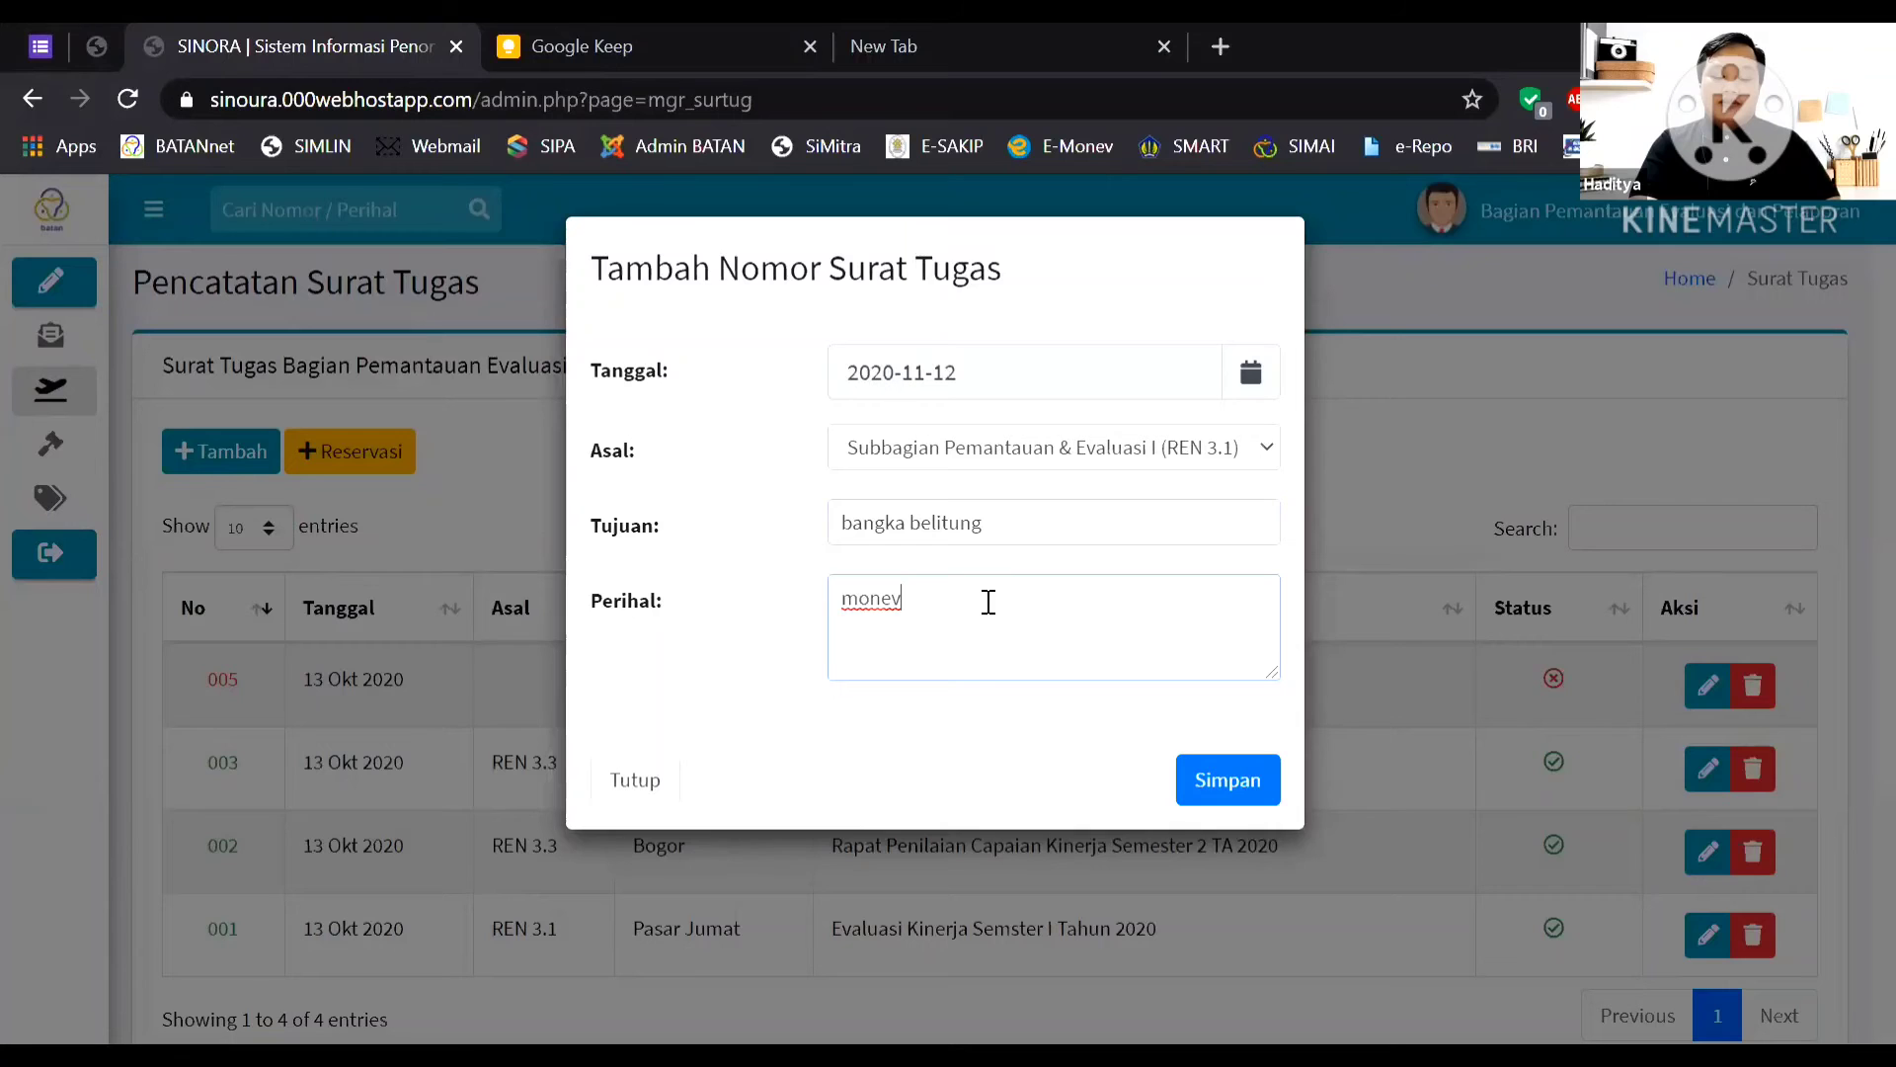
pyautogui.click(1215, 779)
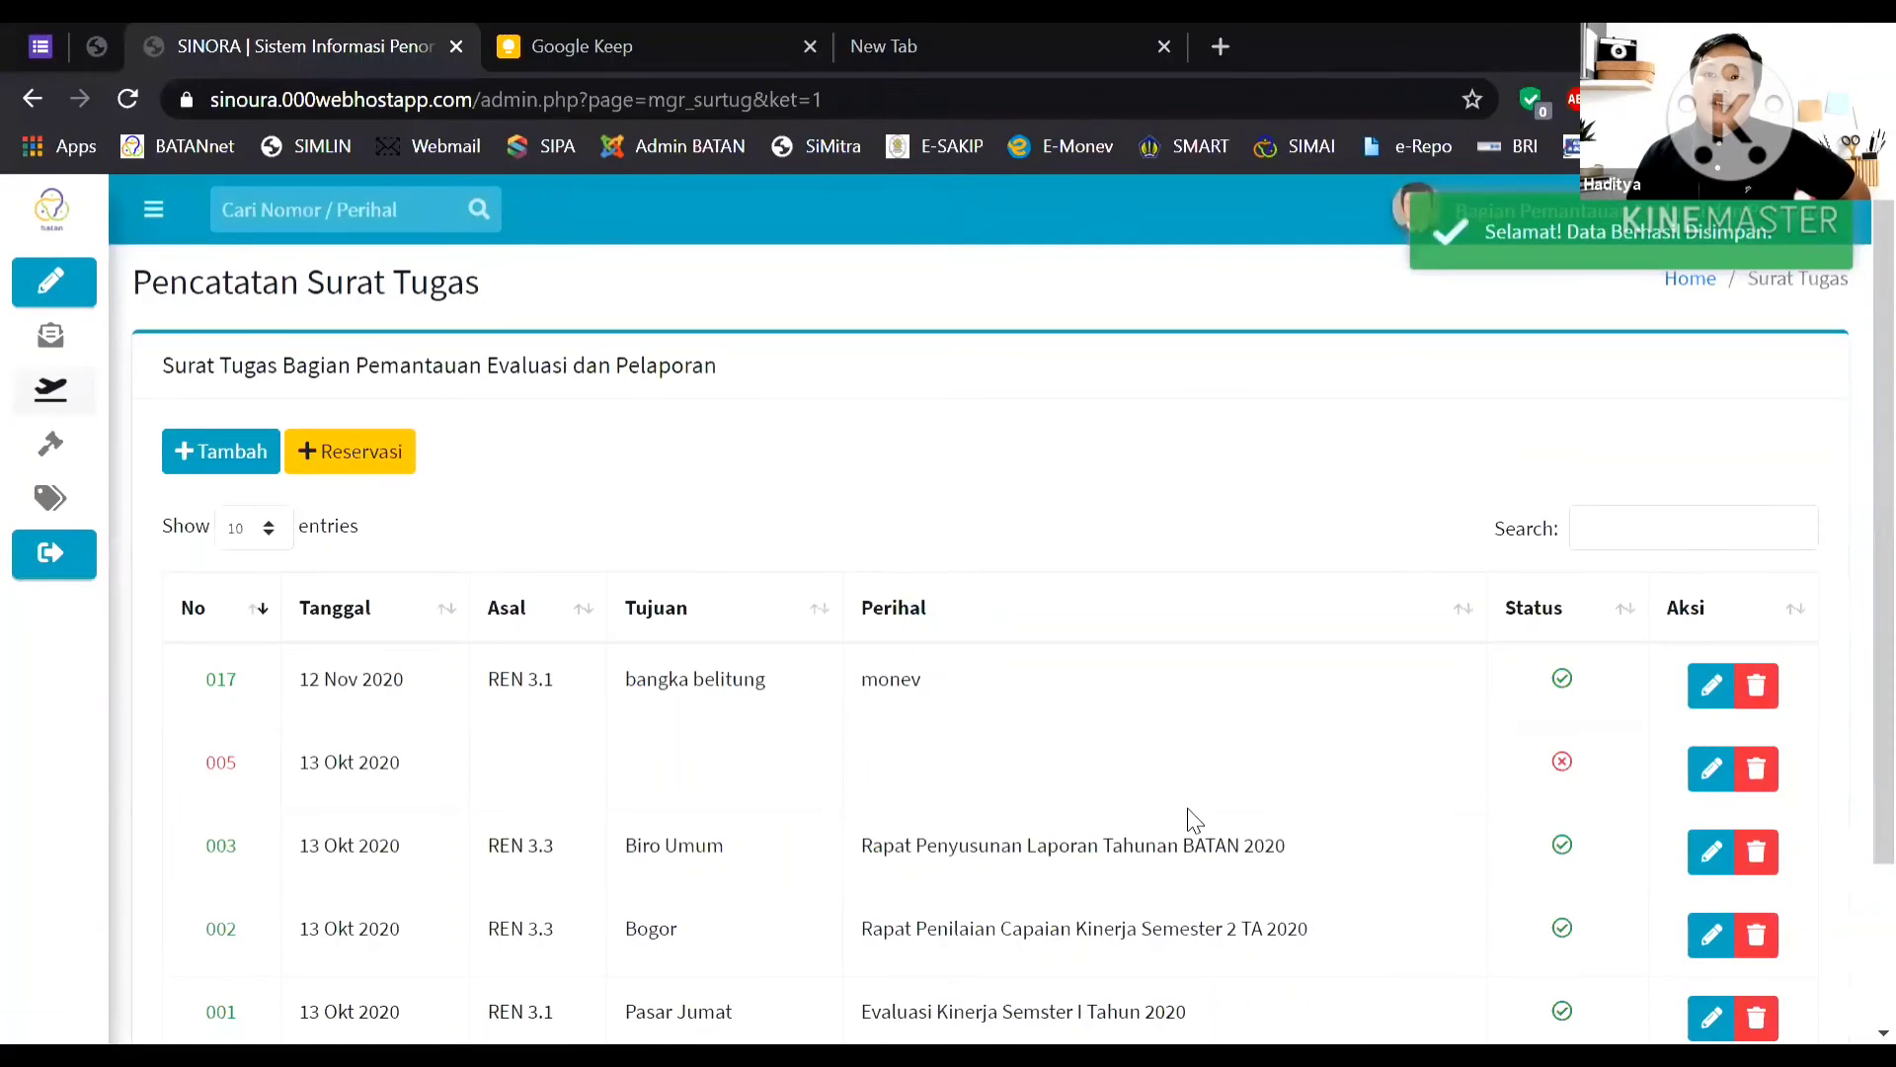
# View the full letter number of Surat Tugas entry 017 and close its window.
pyautogui.scroll(-1, 1023, 753)
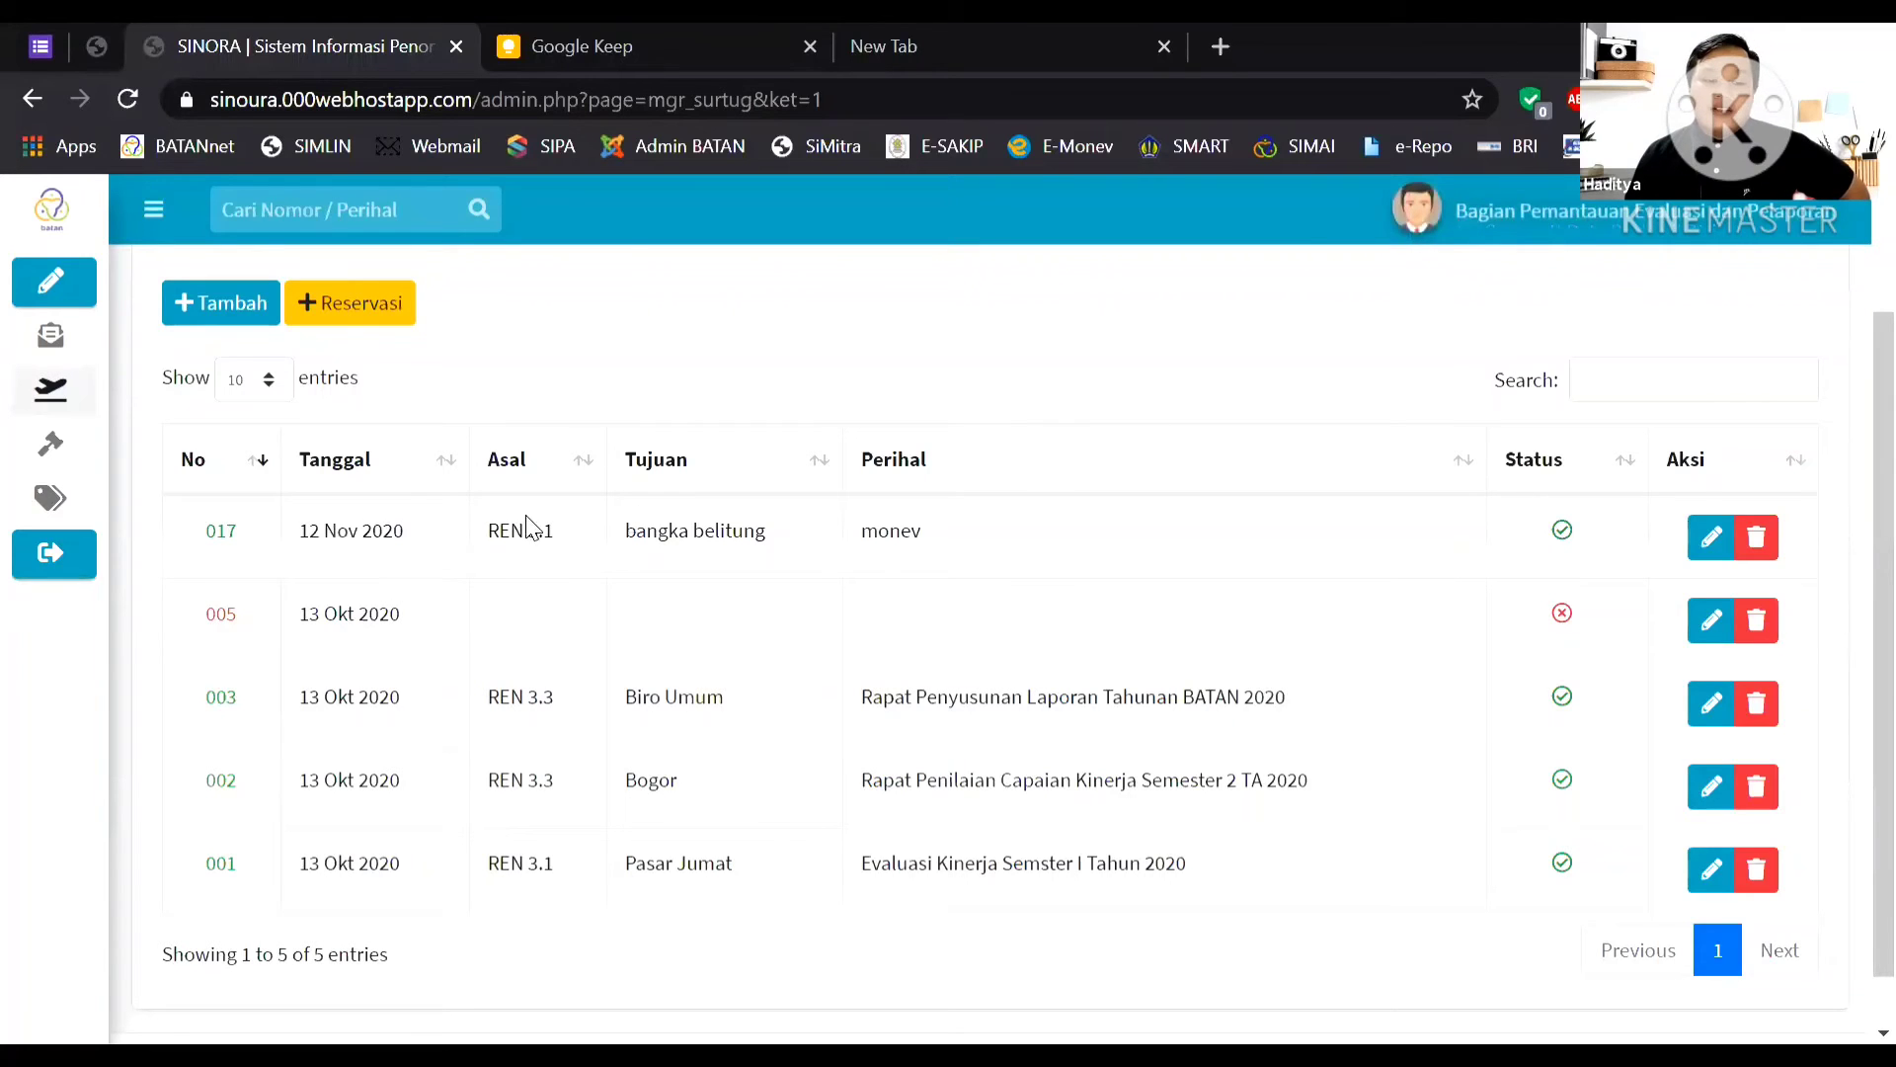
pyautogui.click(212, 536)
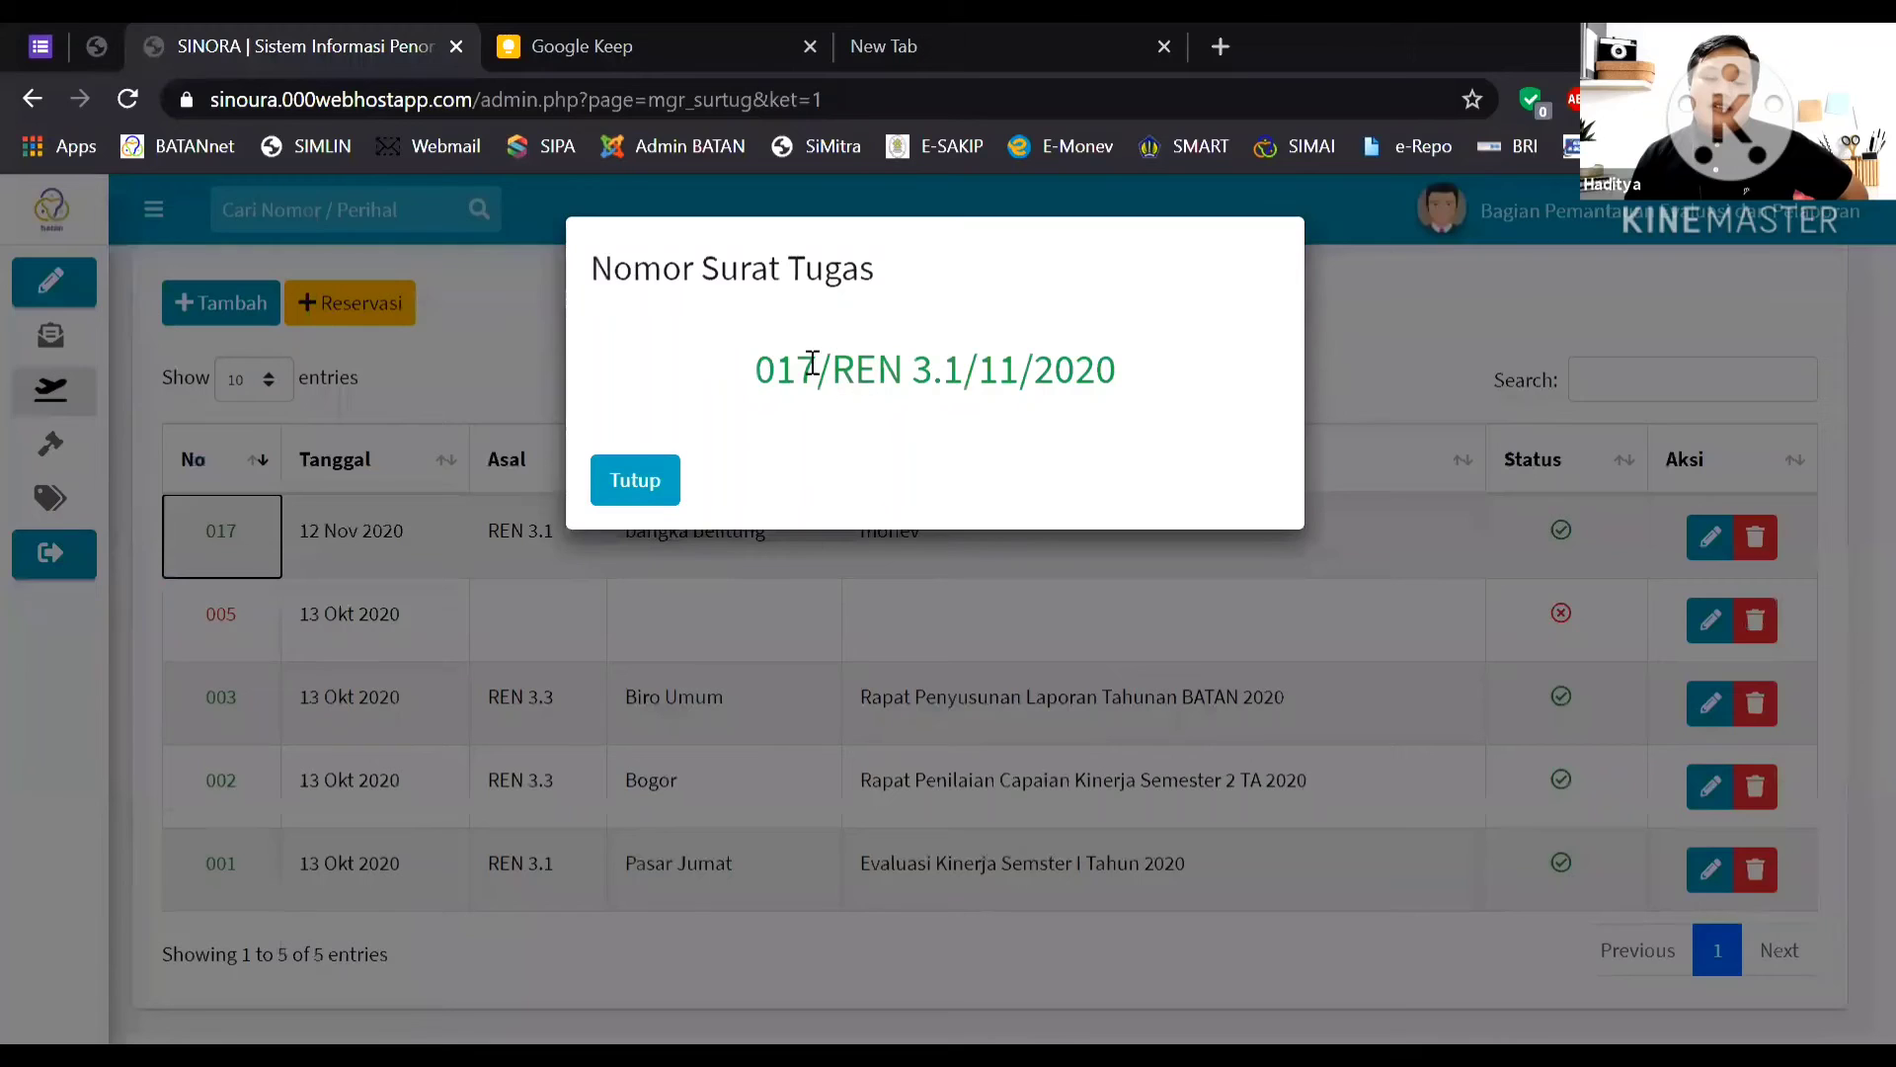
pyautogui.moveTo(771, 366); pyautogui.dragTo(1189, 385)
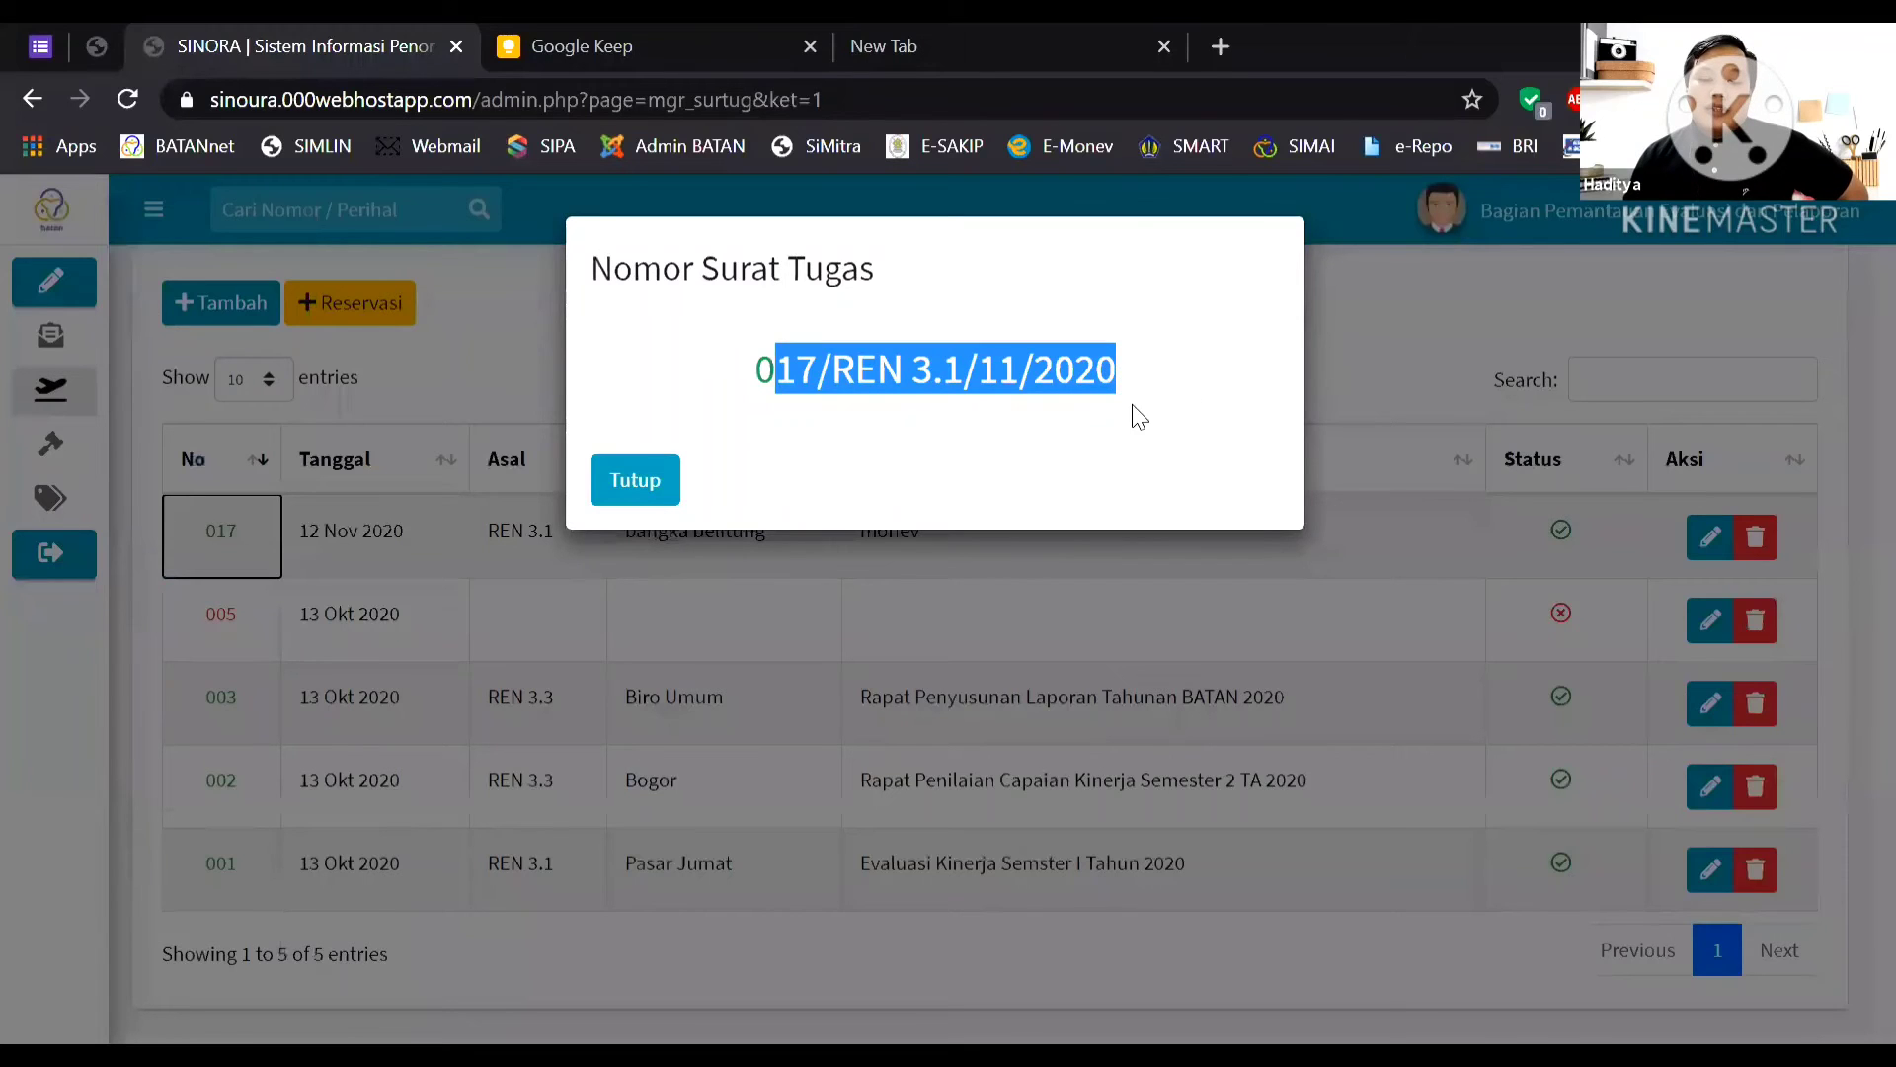
pyautogui.click(1029, 380)
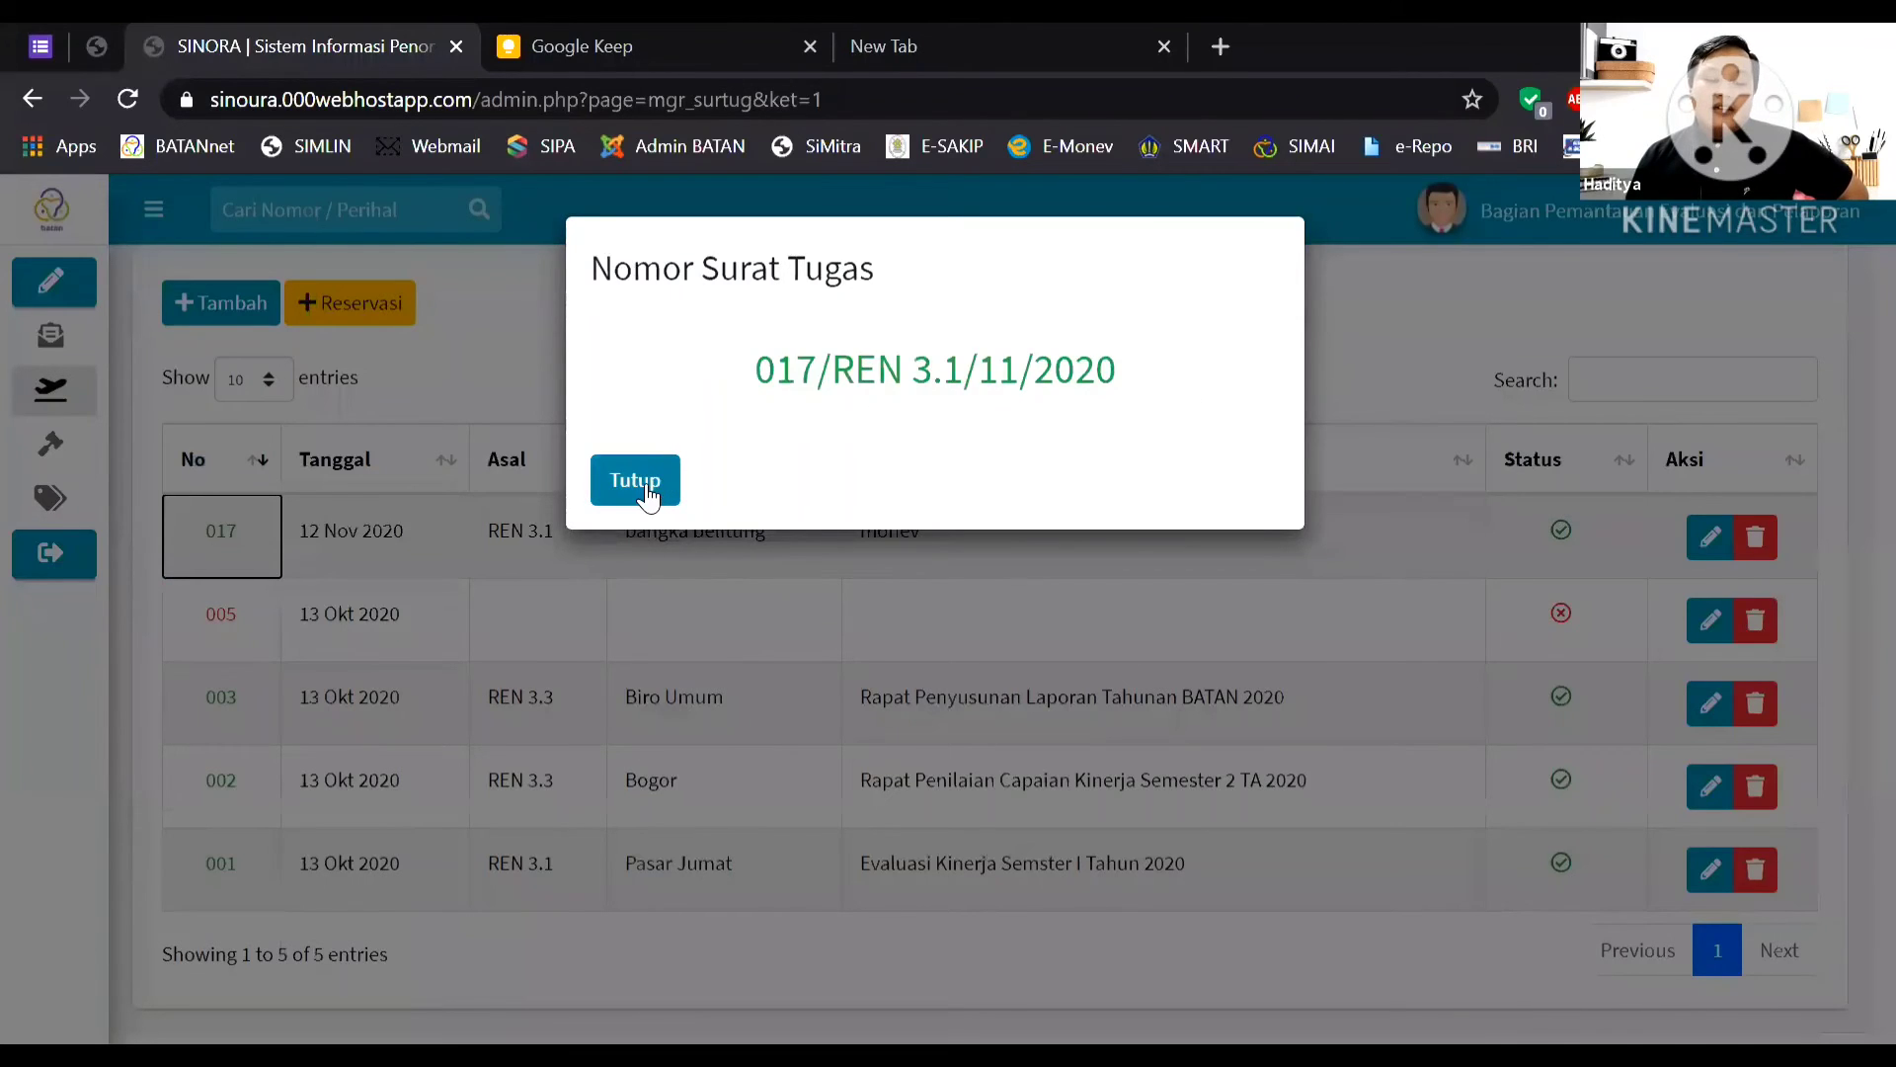
pyautogui.click(647, 484)
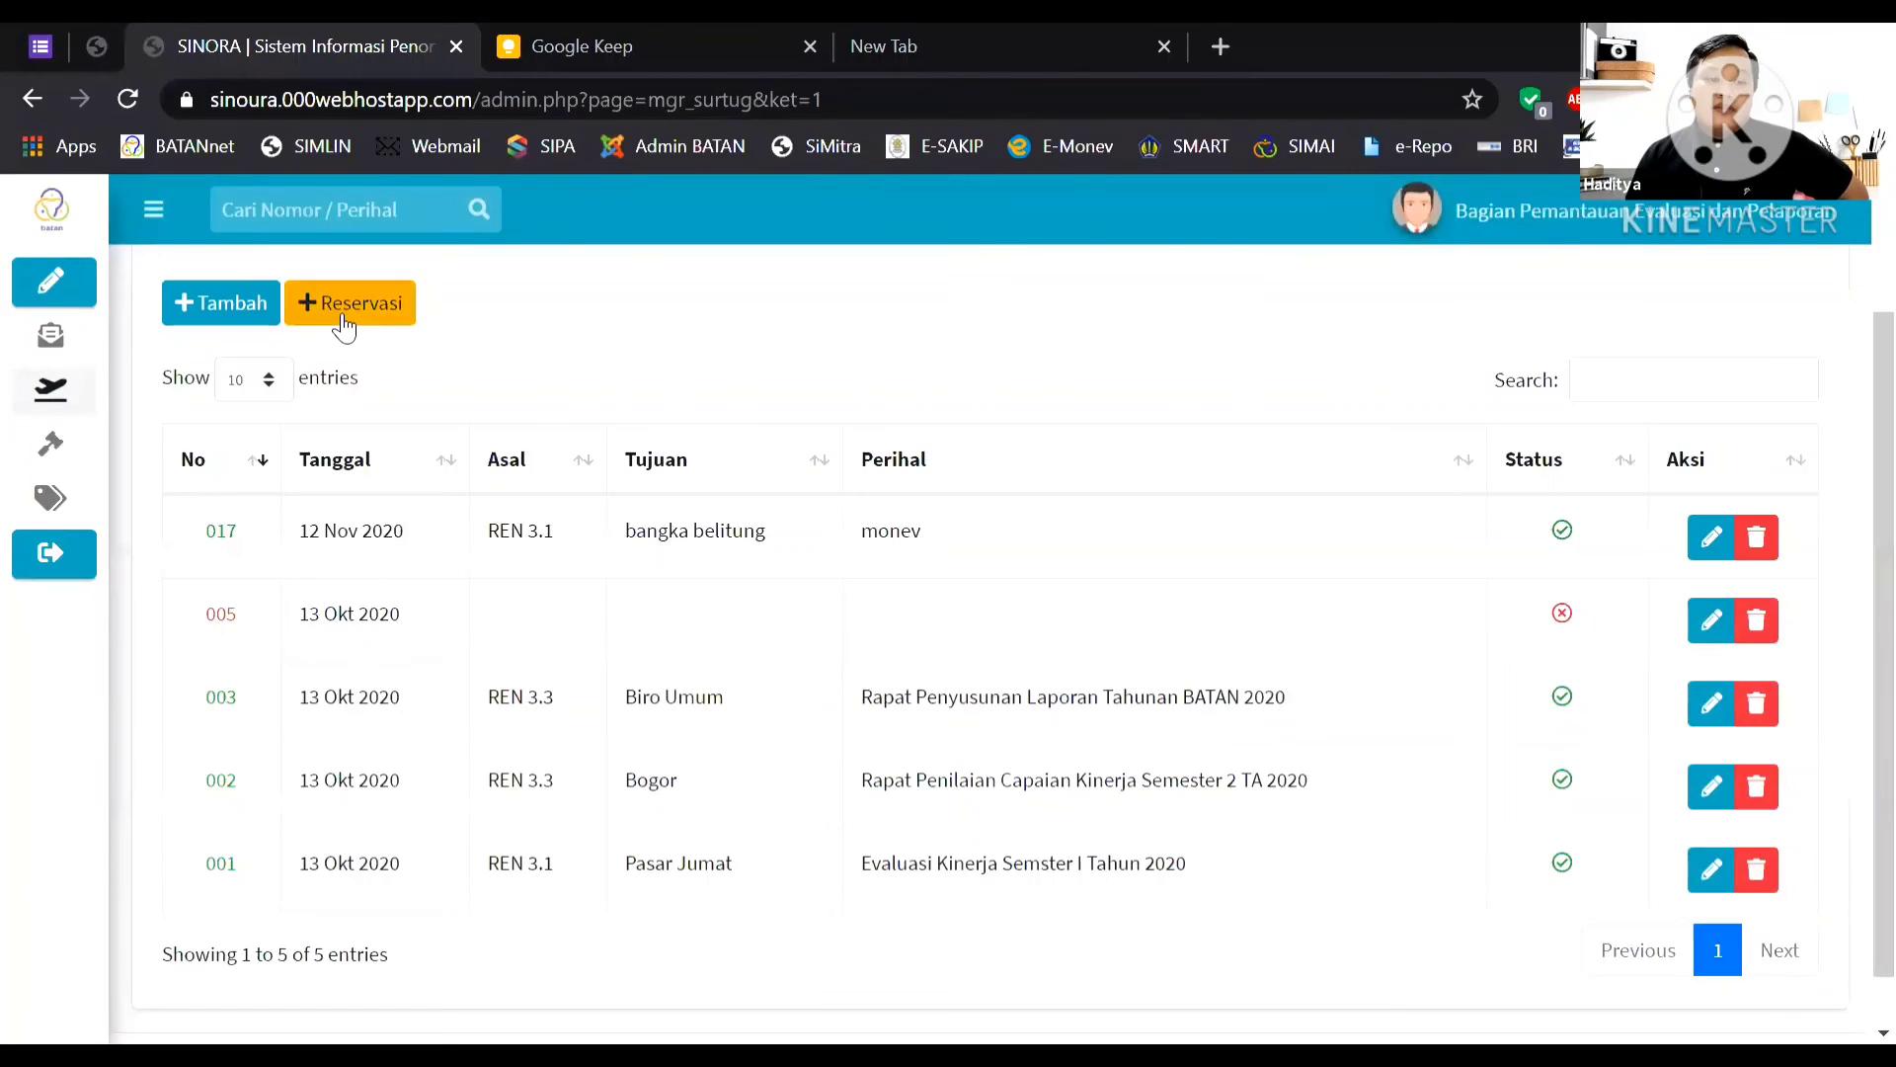
# Look at the Surat Tugas reservation form and the edit form of reserved entry 005, closing both without saving.
pyautogui.click(400, 316)
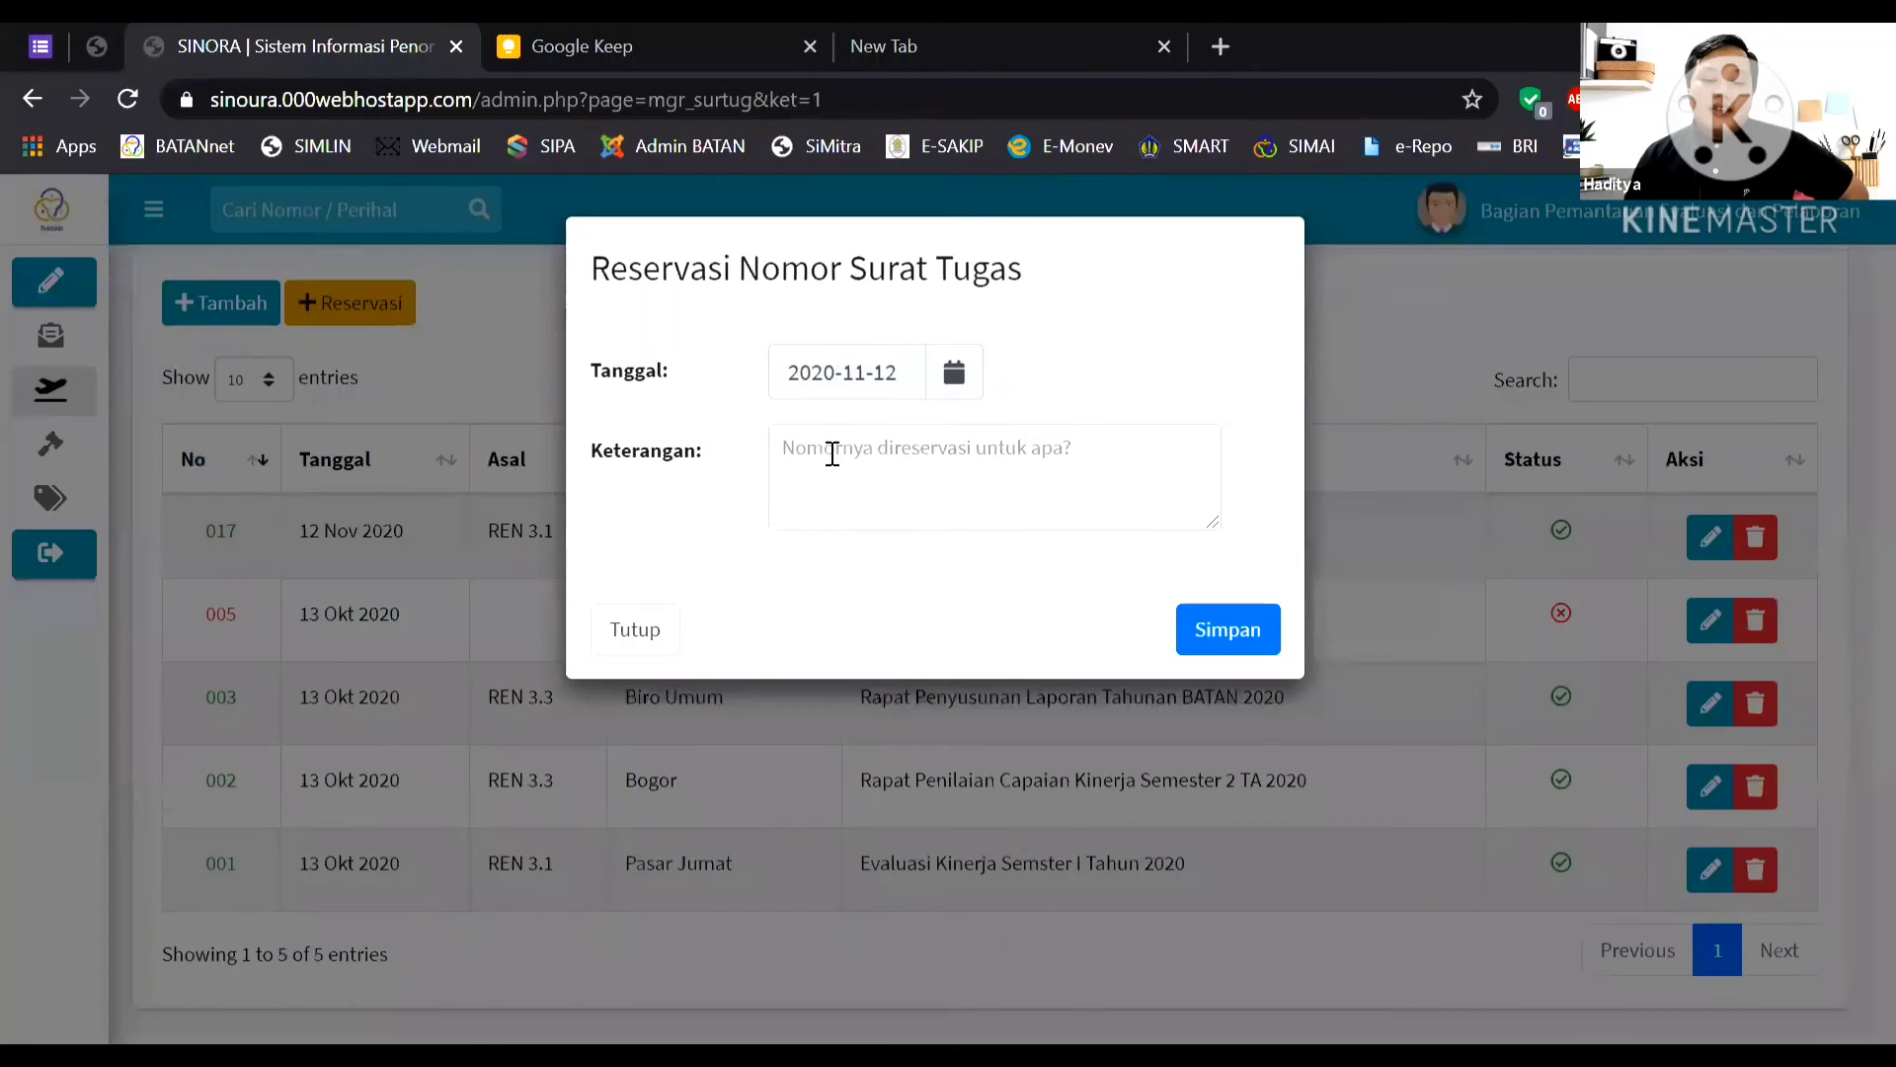
pyautogui.click(628, 634)
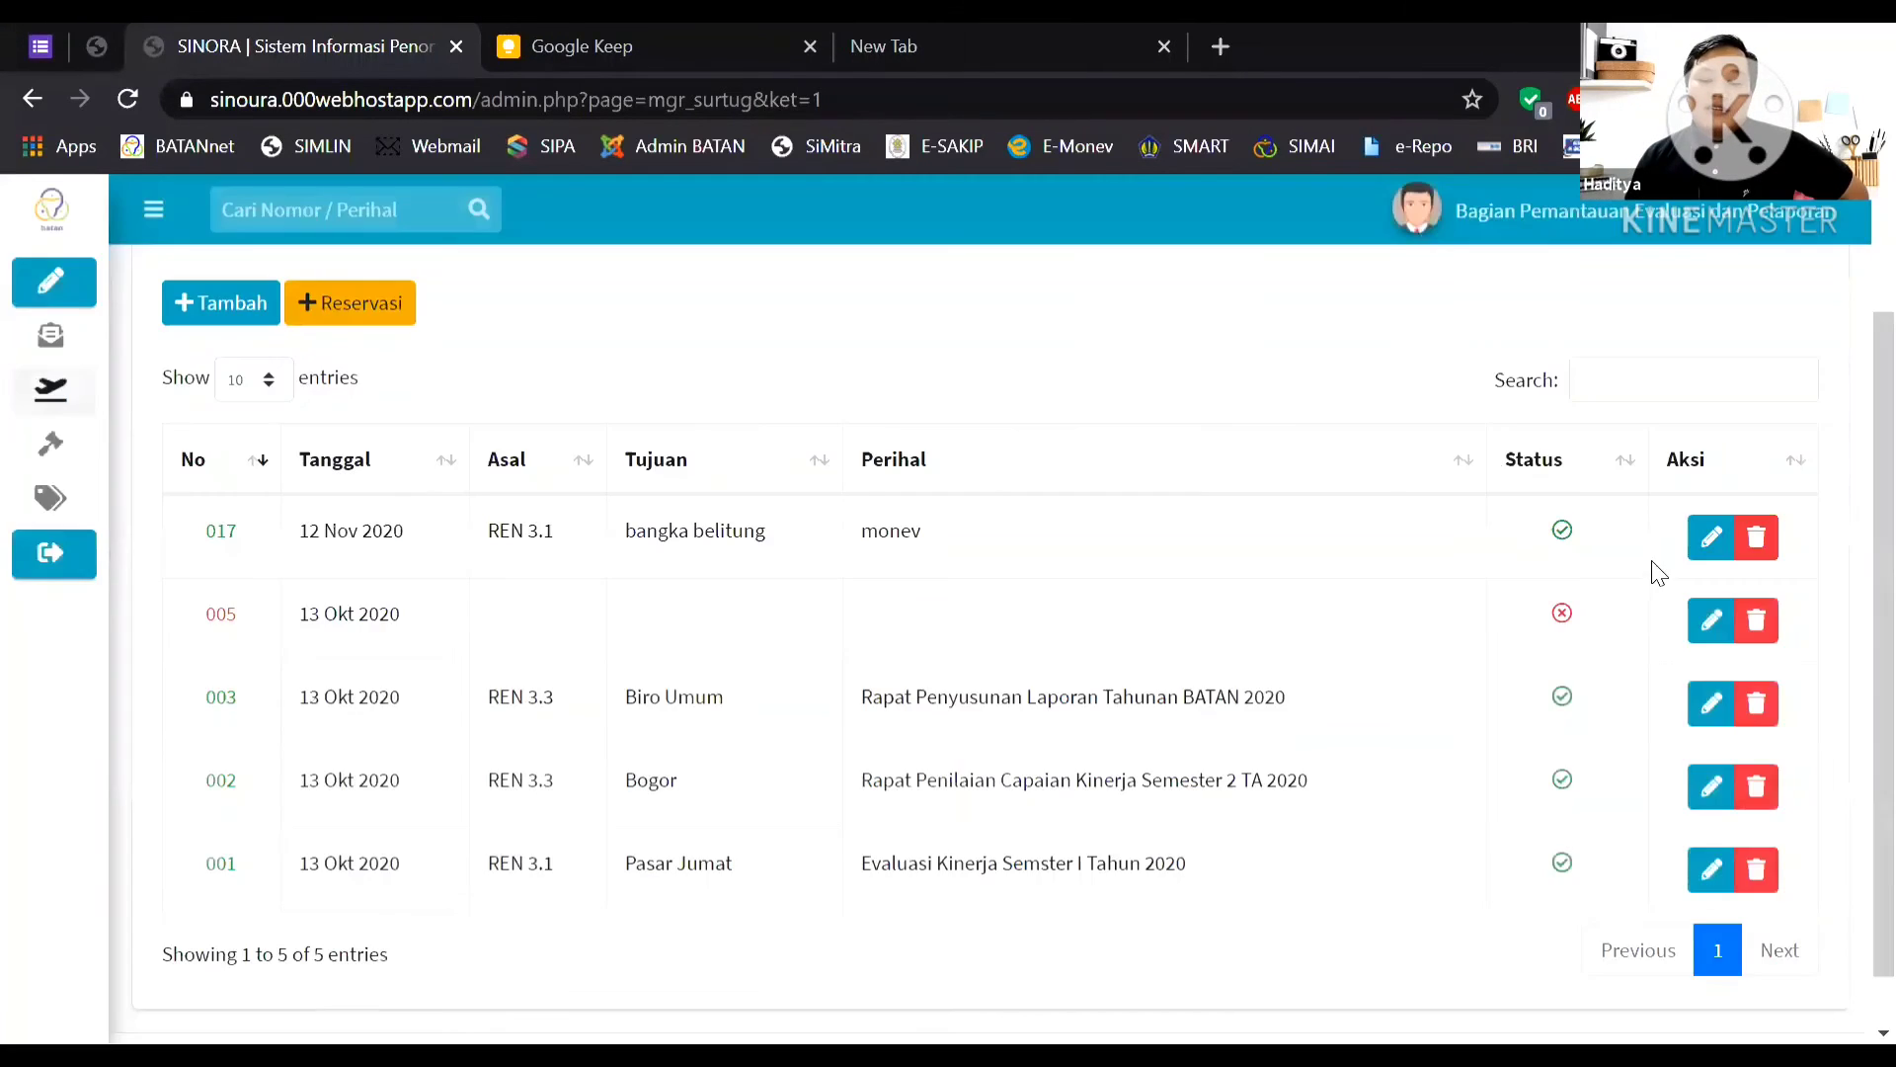
pyautogui.click(1709, 622)
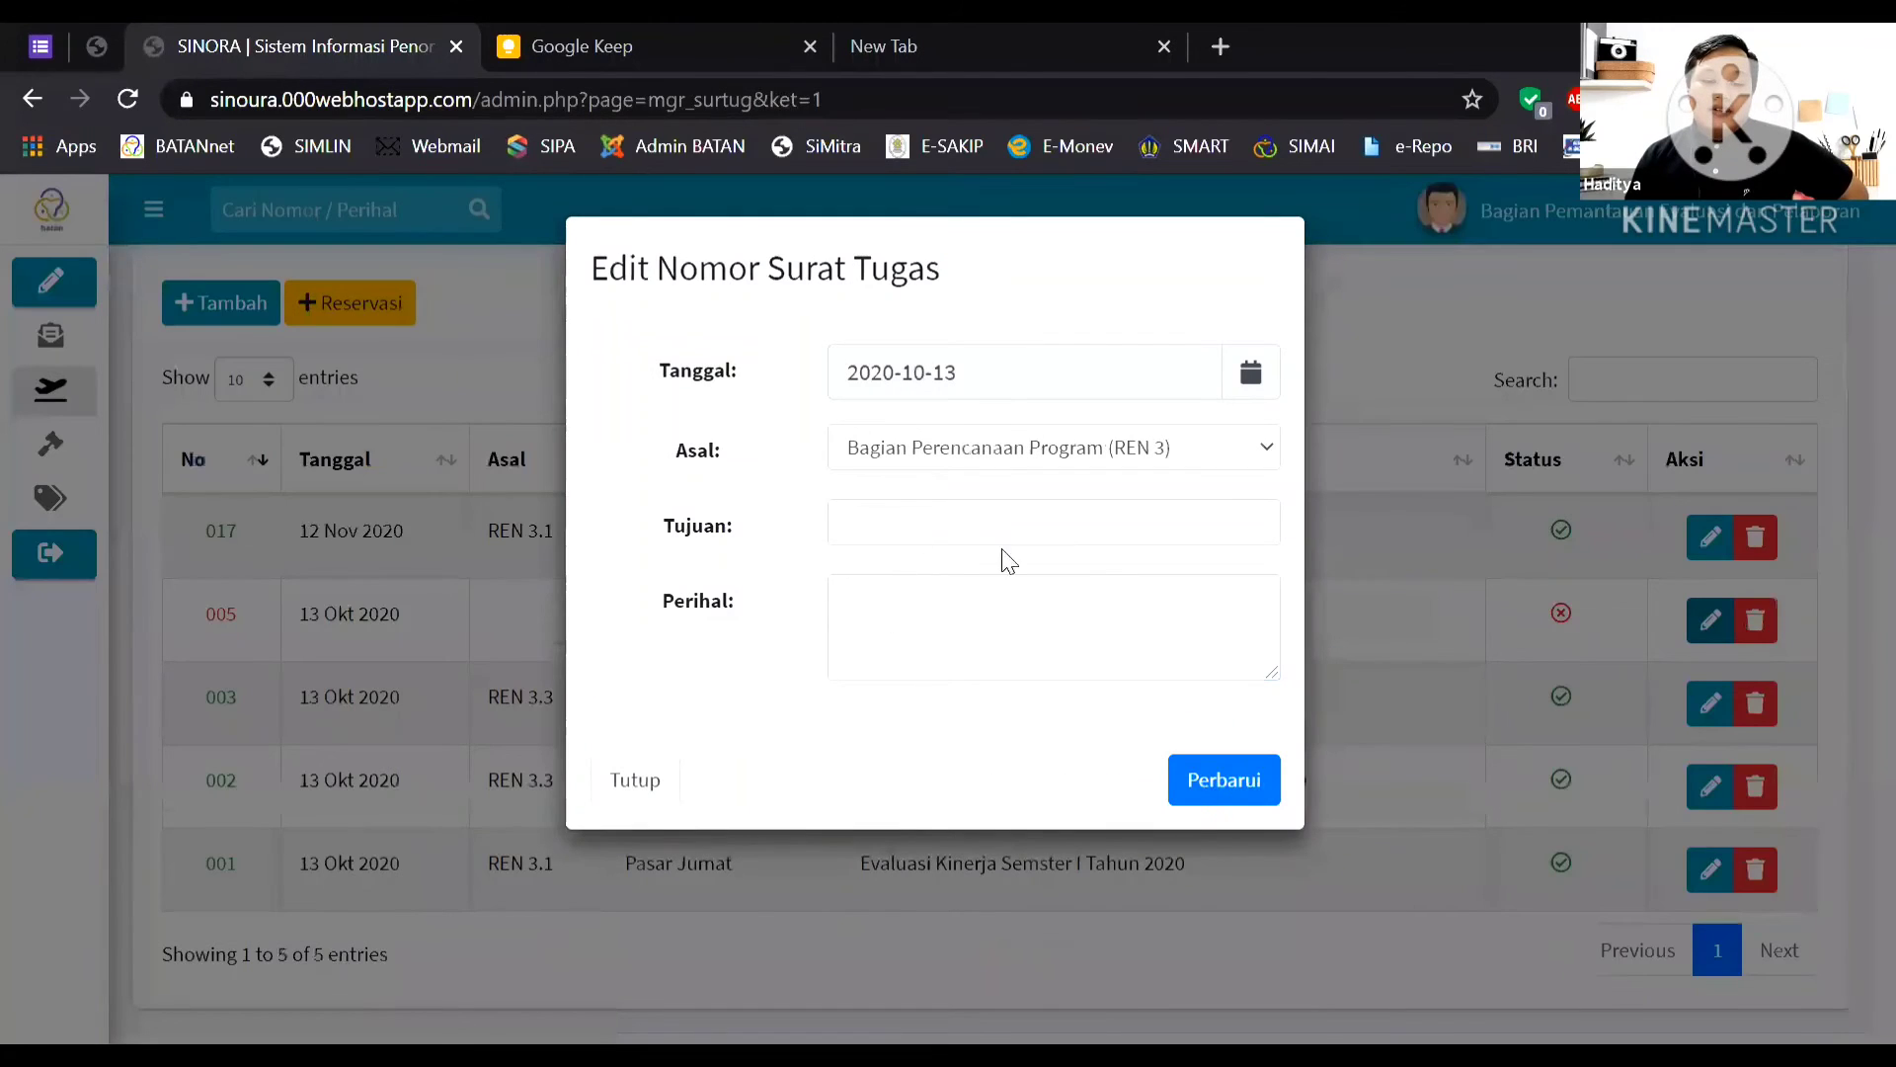
pyautogui.click(606, 787)
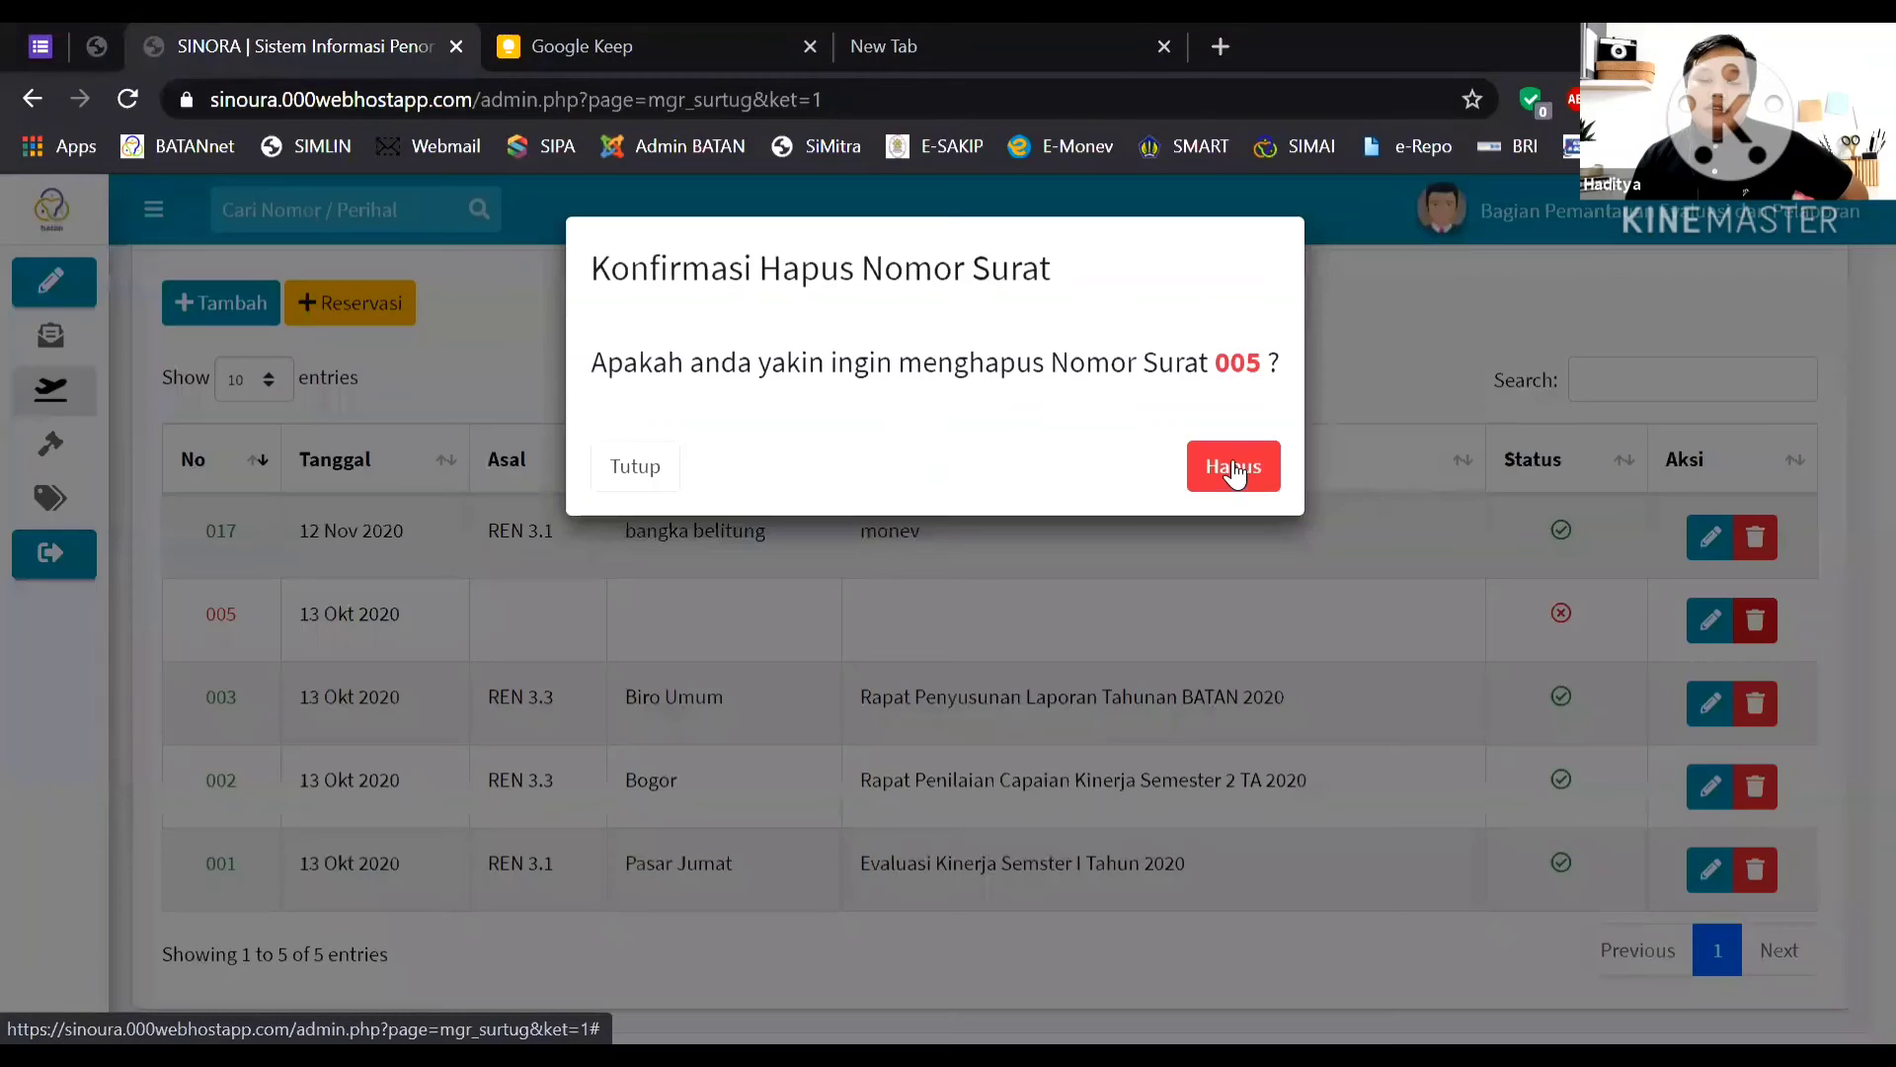
# Delete reserved number 005 from the Surat Tugas list.
pyautogui.click(1234, 468)
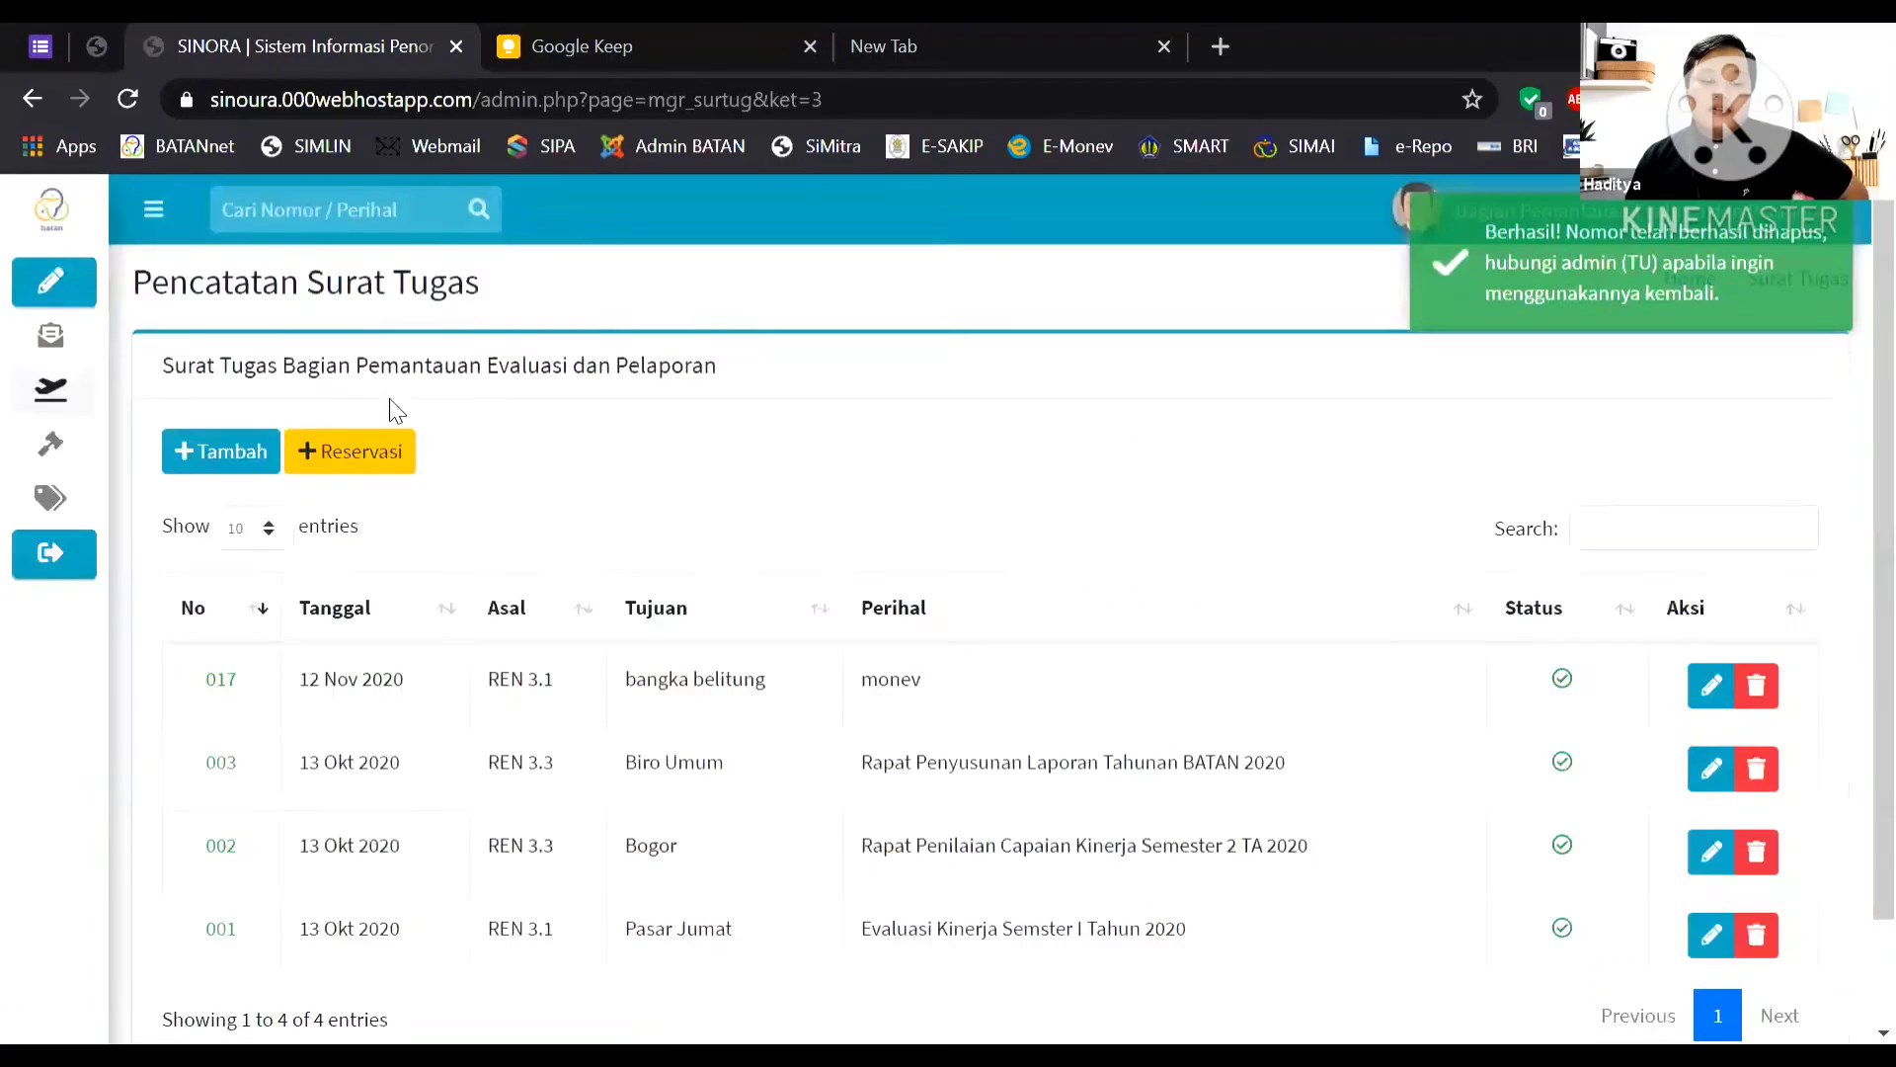
pyautogui.moveTo(98, 395)
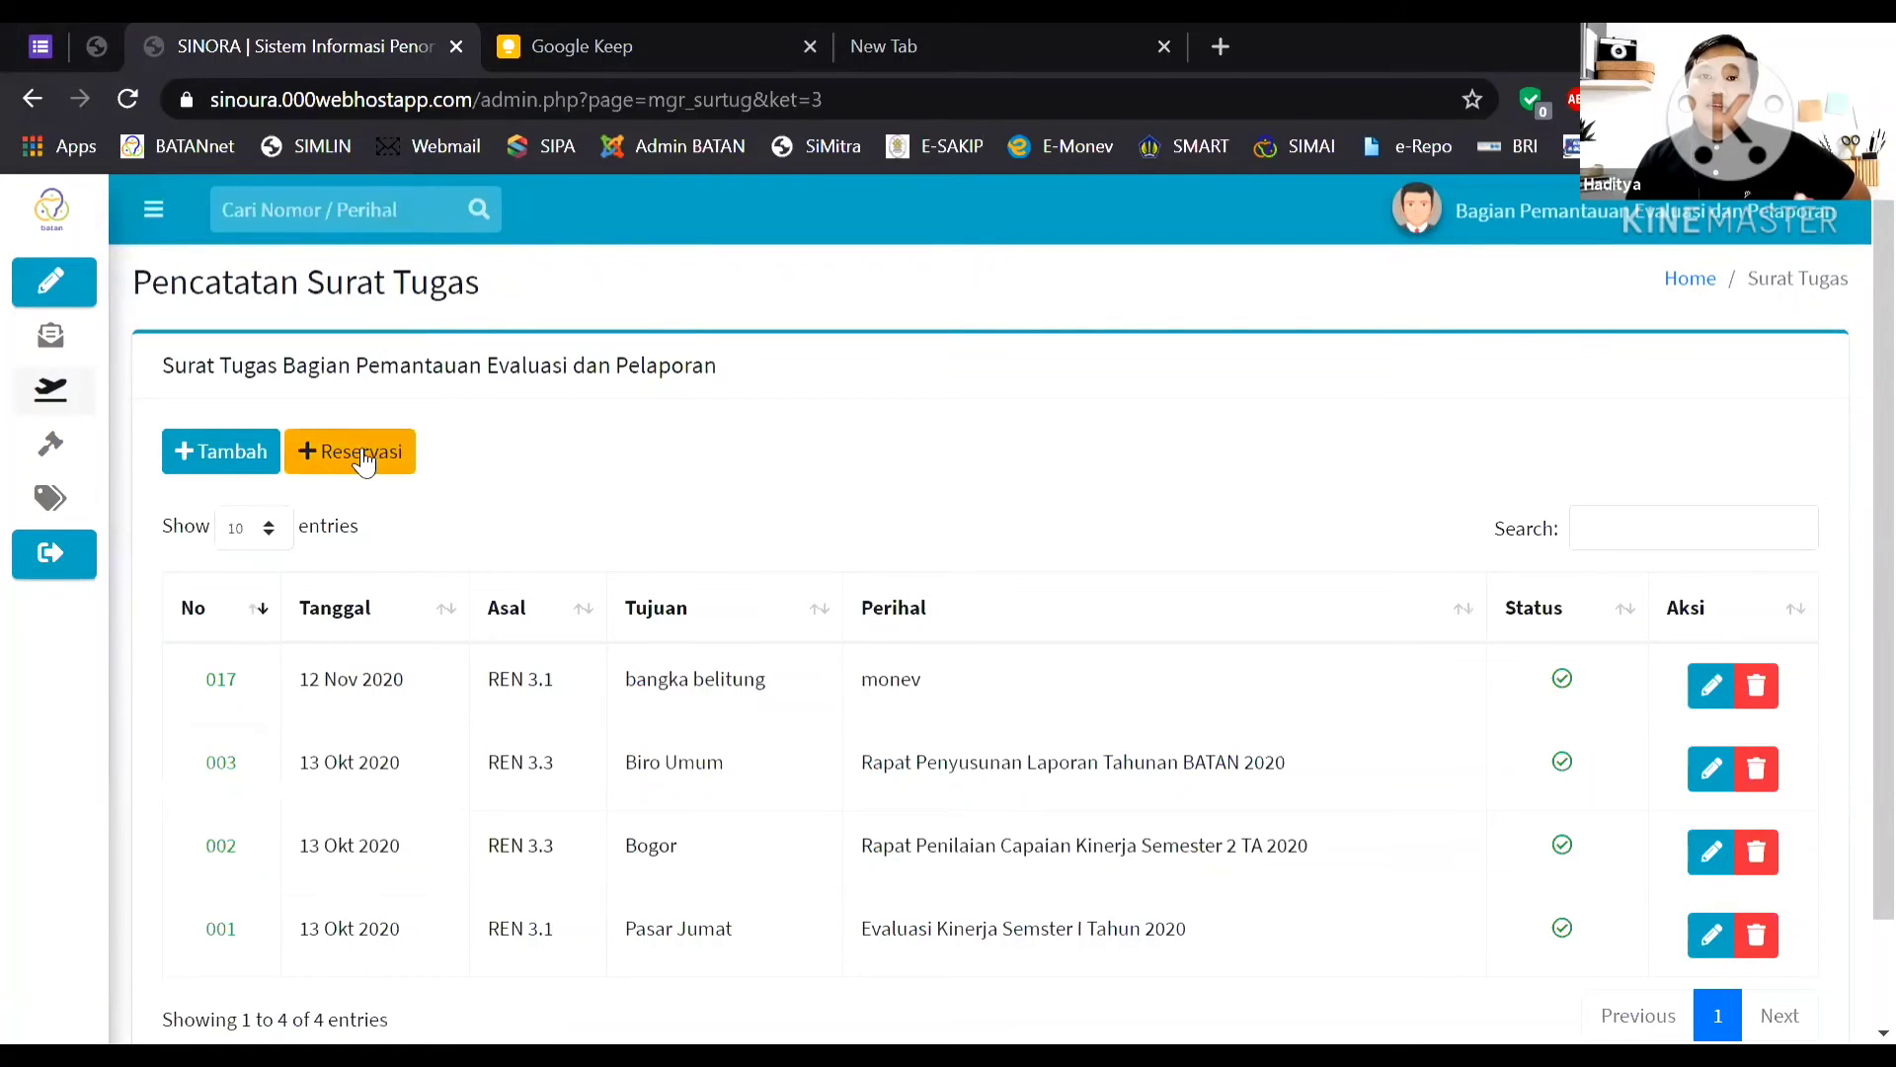
# Register a new Surat Keputusan (SK) number from Subbagian Pemantauan & Evaluasi II (REN 3.2) with the Uraian "honor narsum", and save it.
pyautogui.moveTo(109, 441)
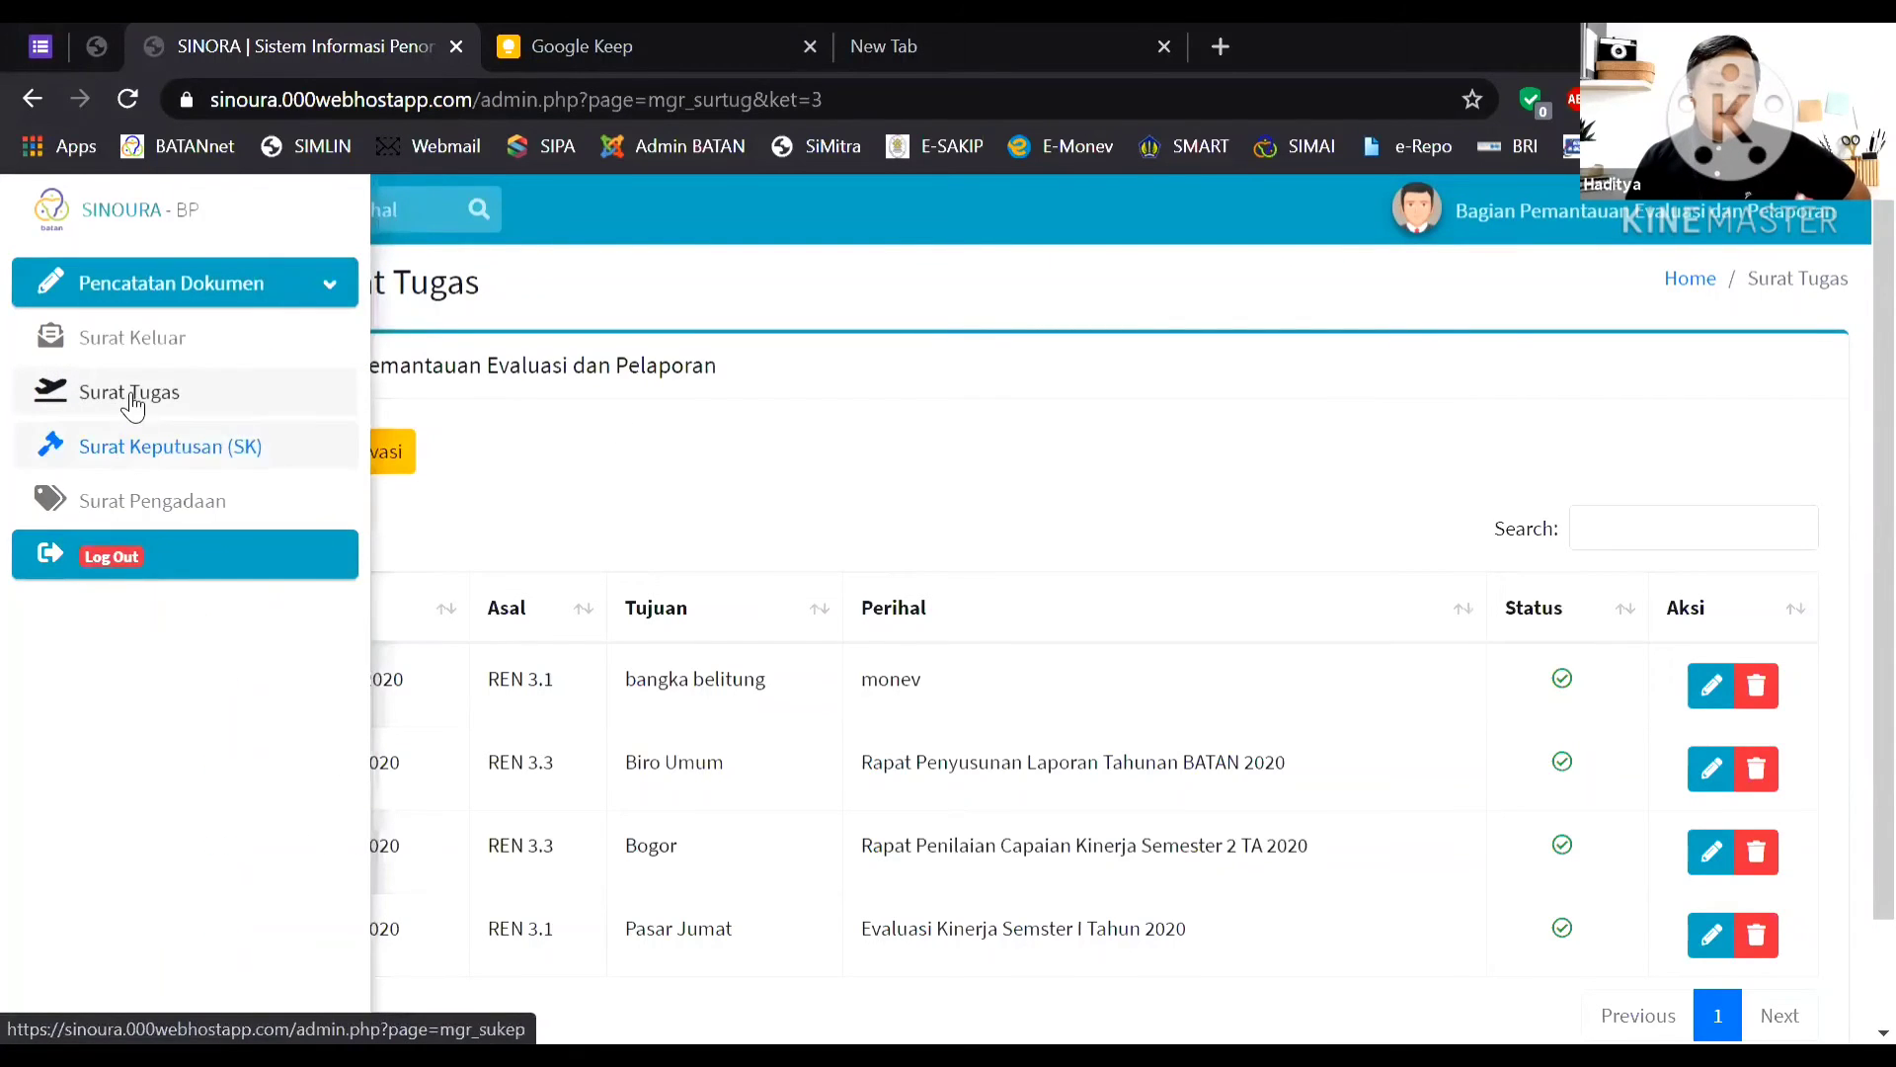
pyautogui.click(160, 461)
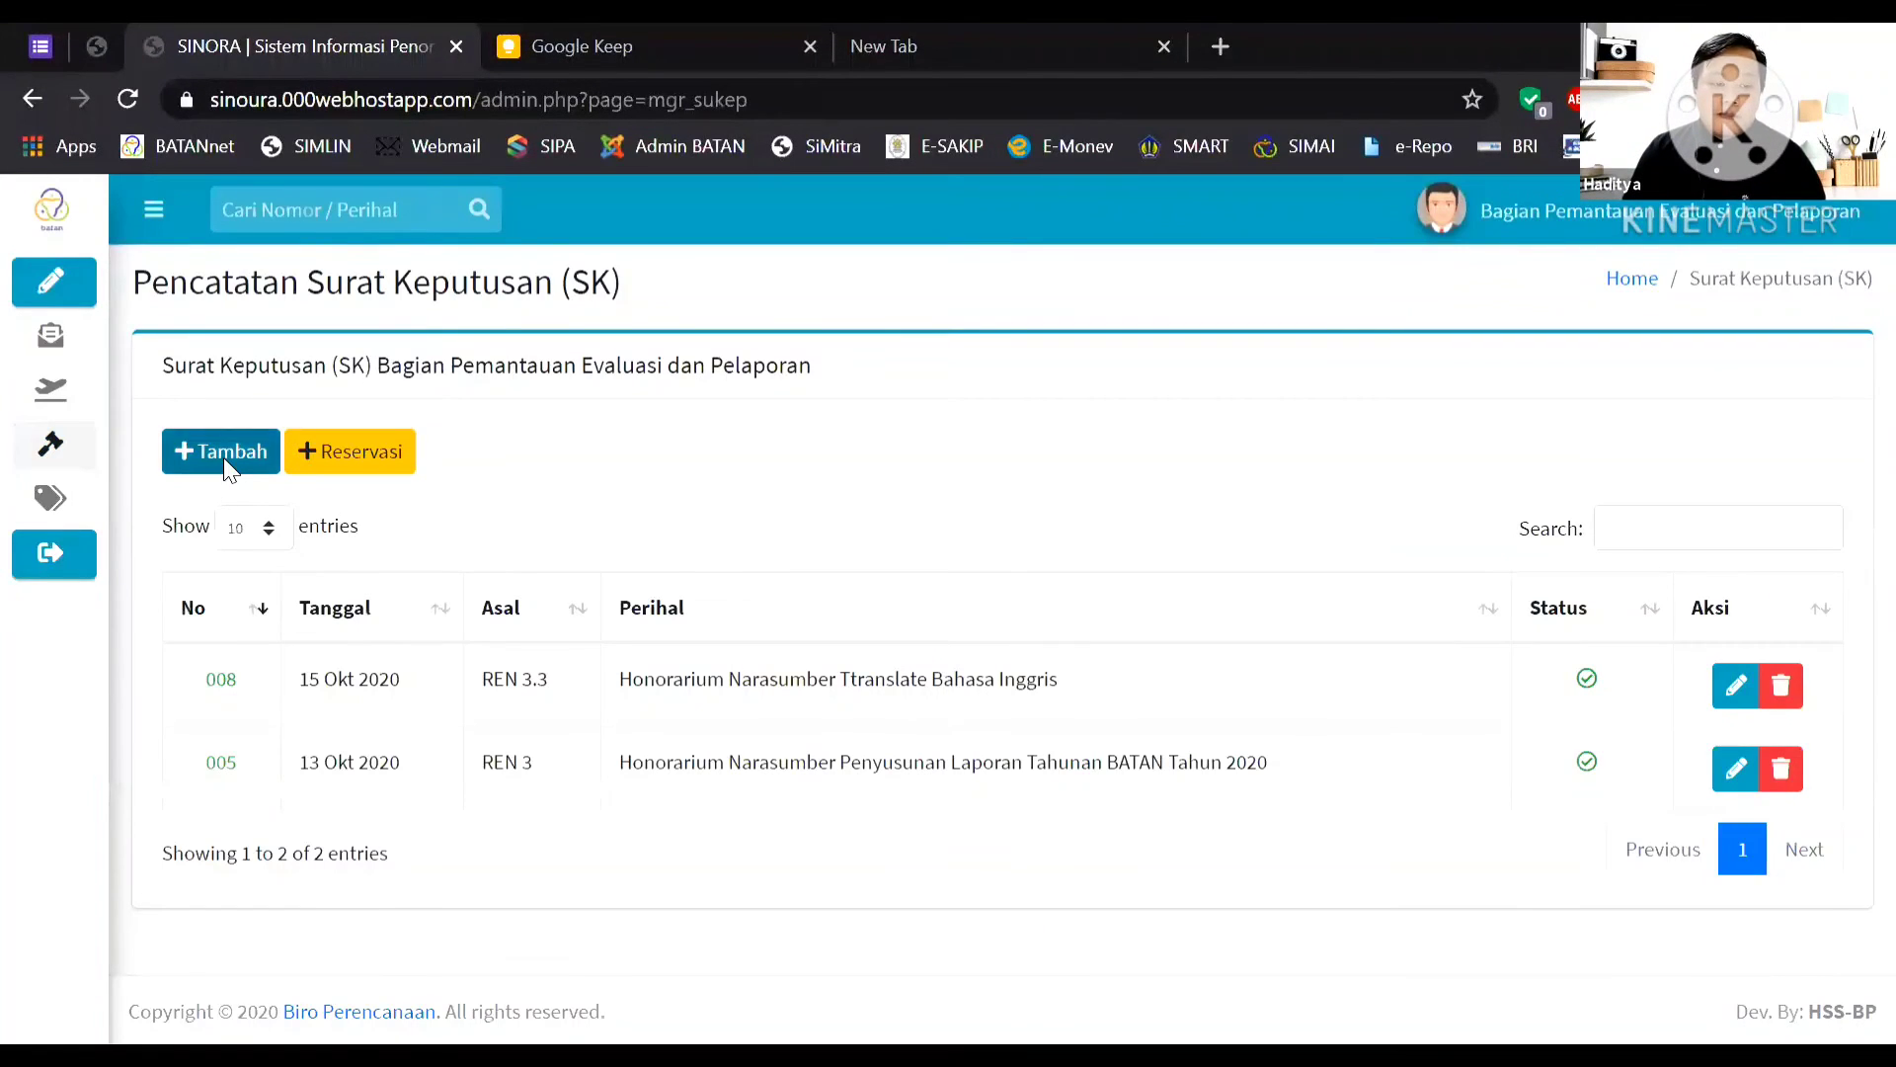
pyautogui.click(226, 464)
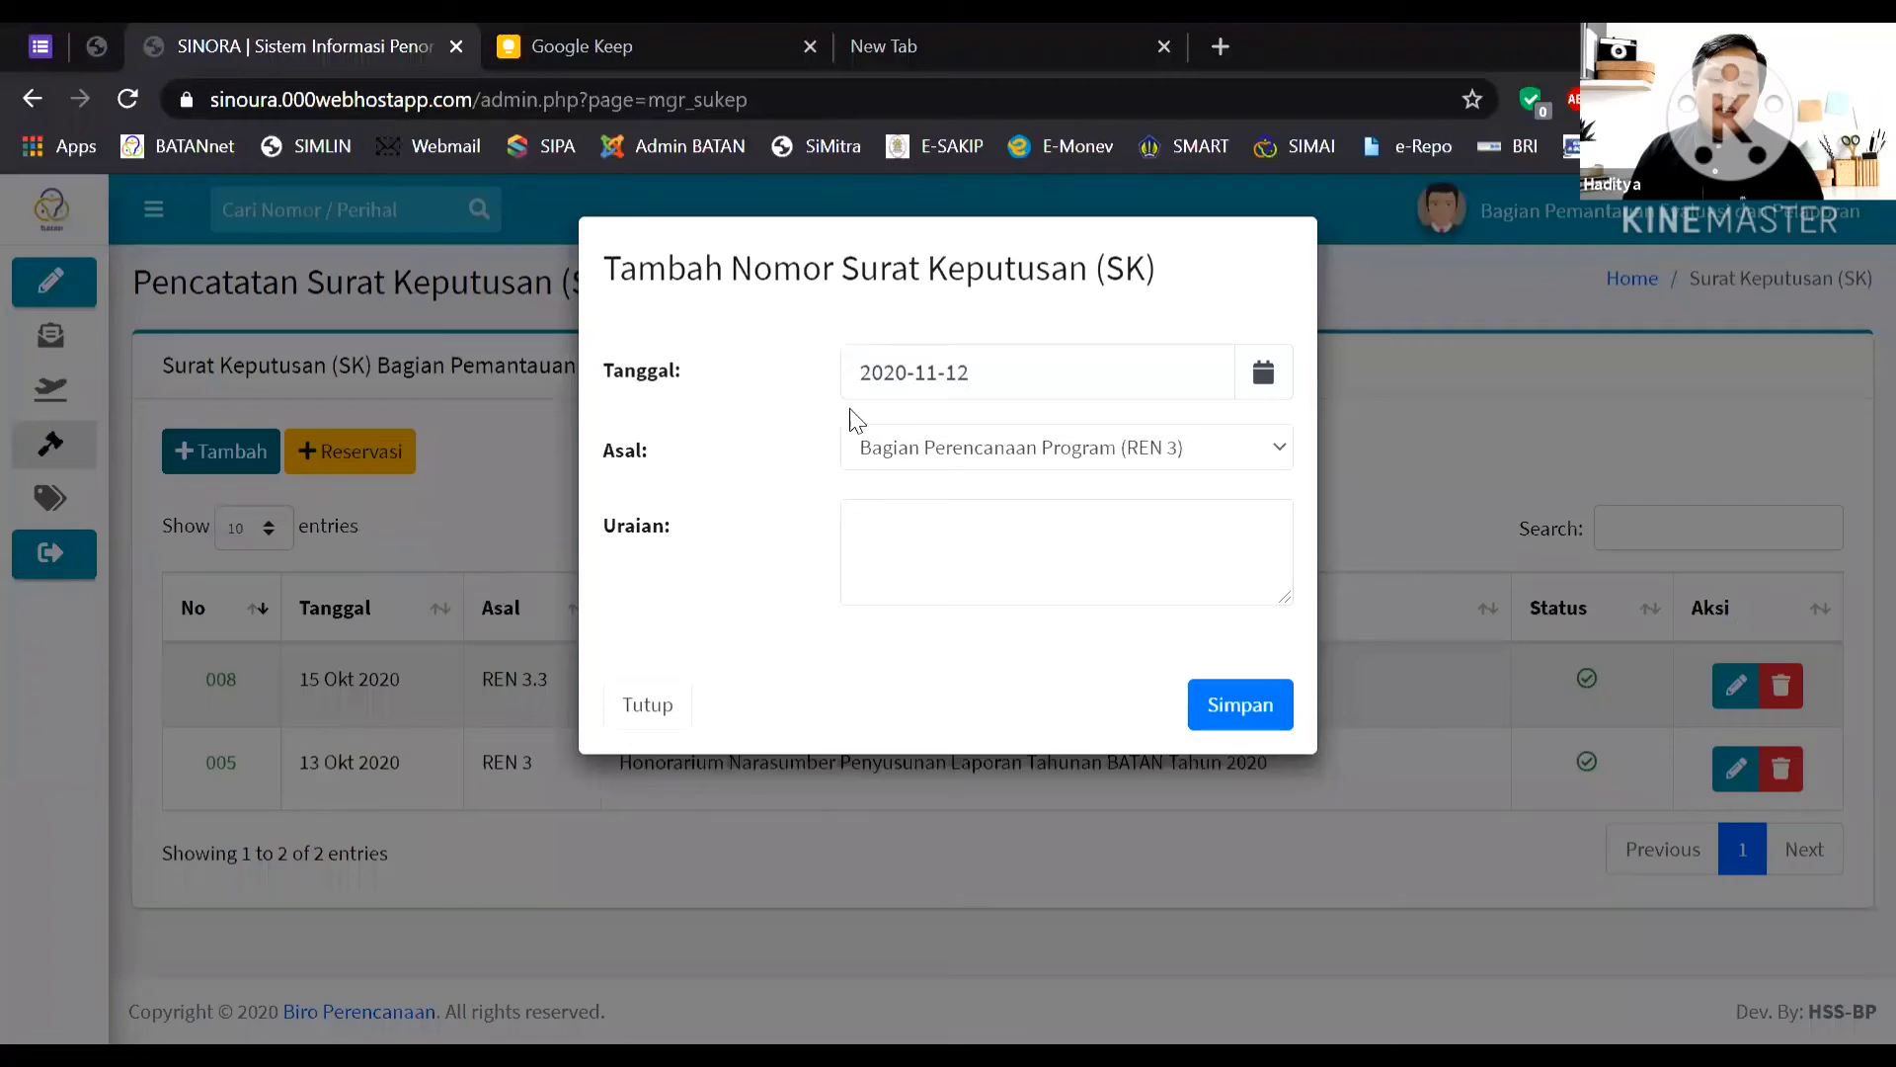
pyautogui.click(1045, 459)
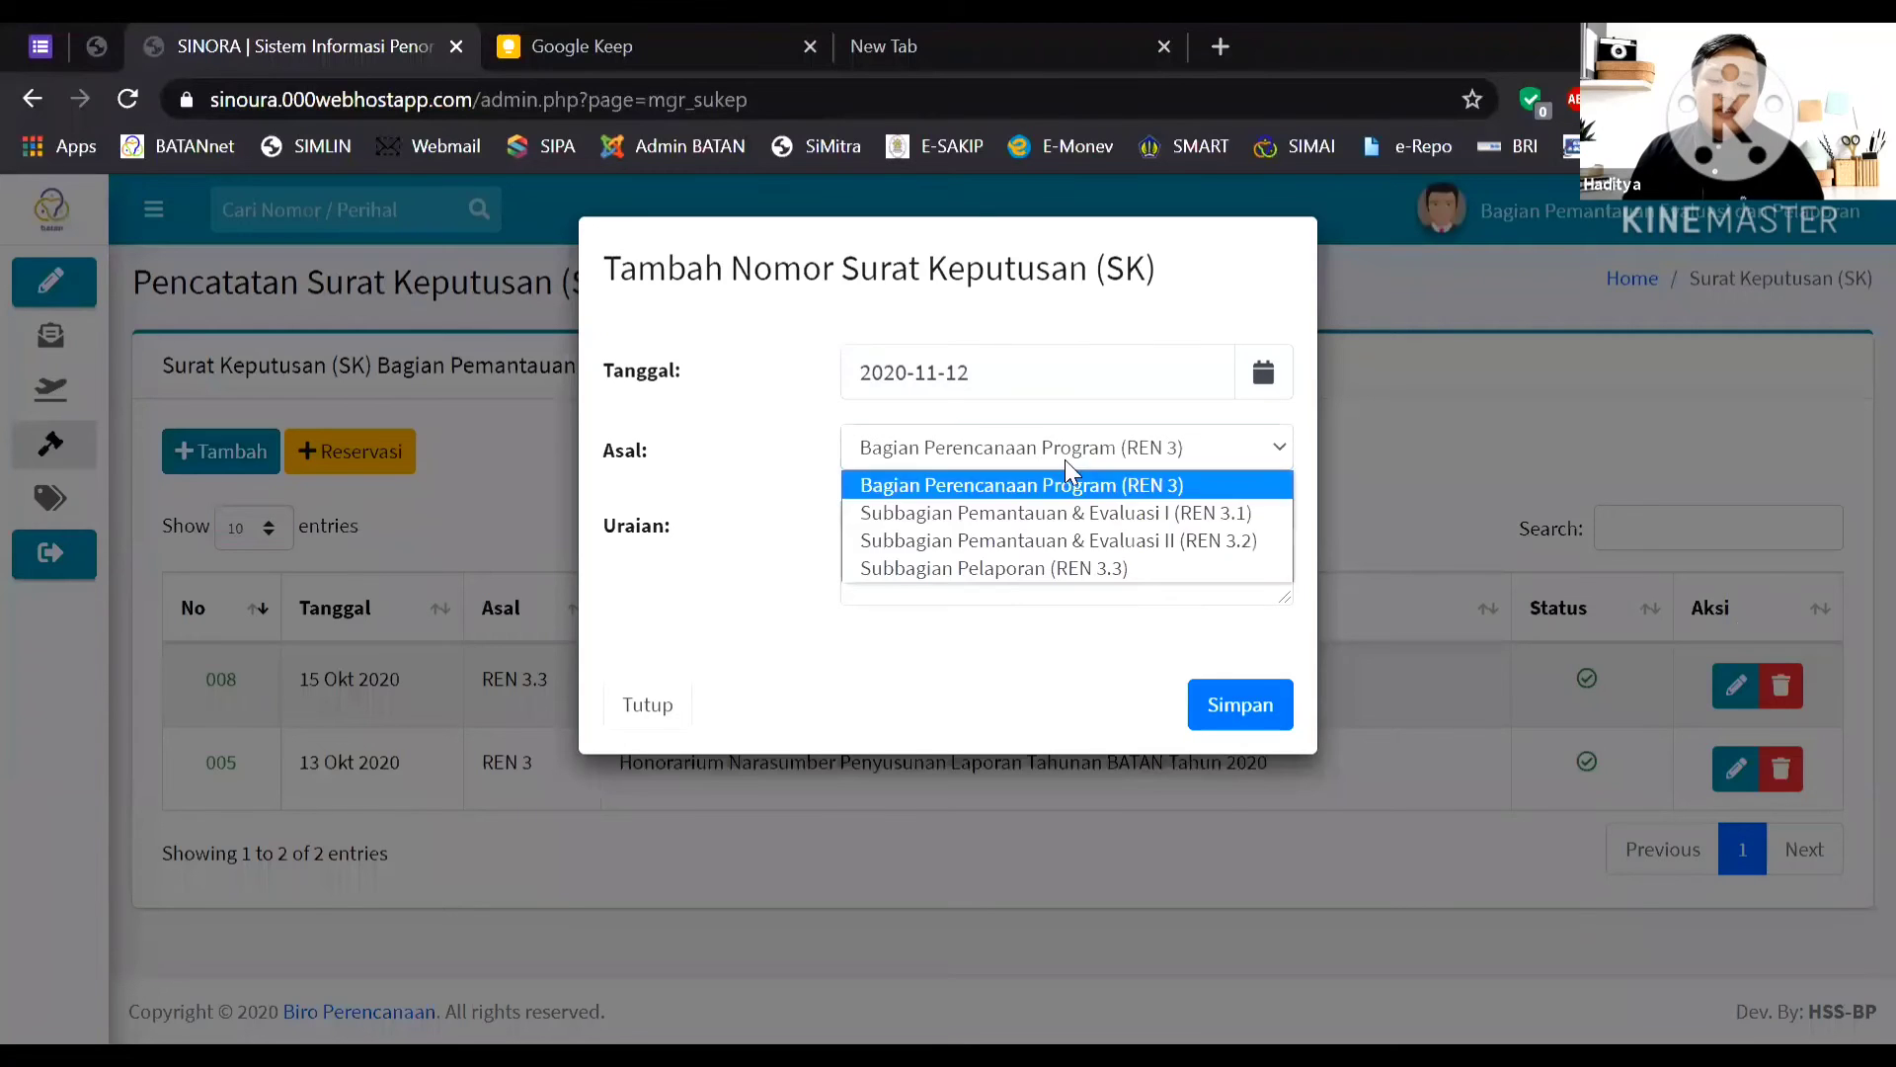
pyautogui.click(997, 543)
pyautogui.click(1020, 552)
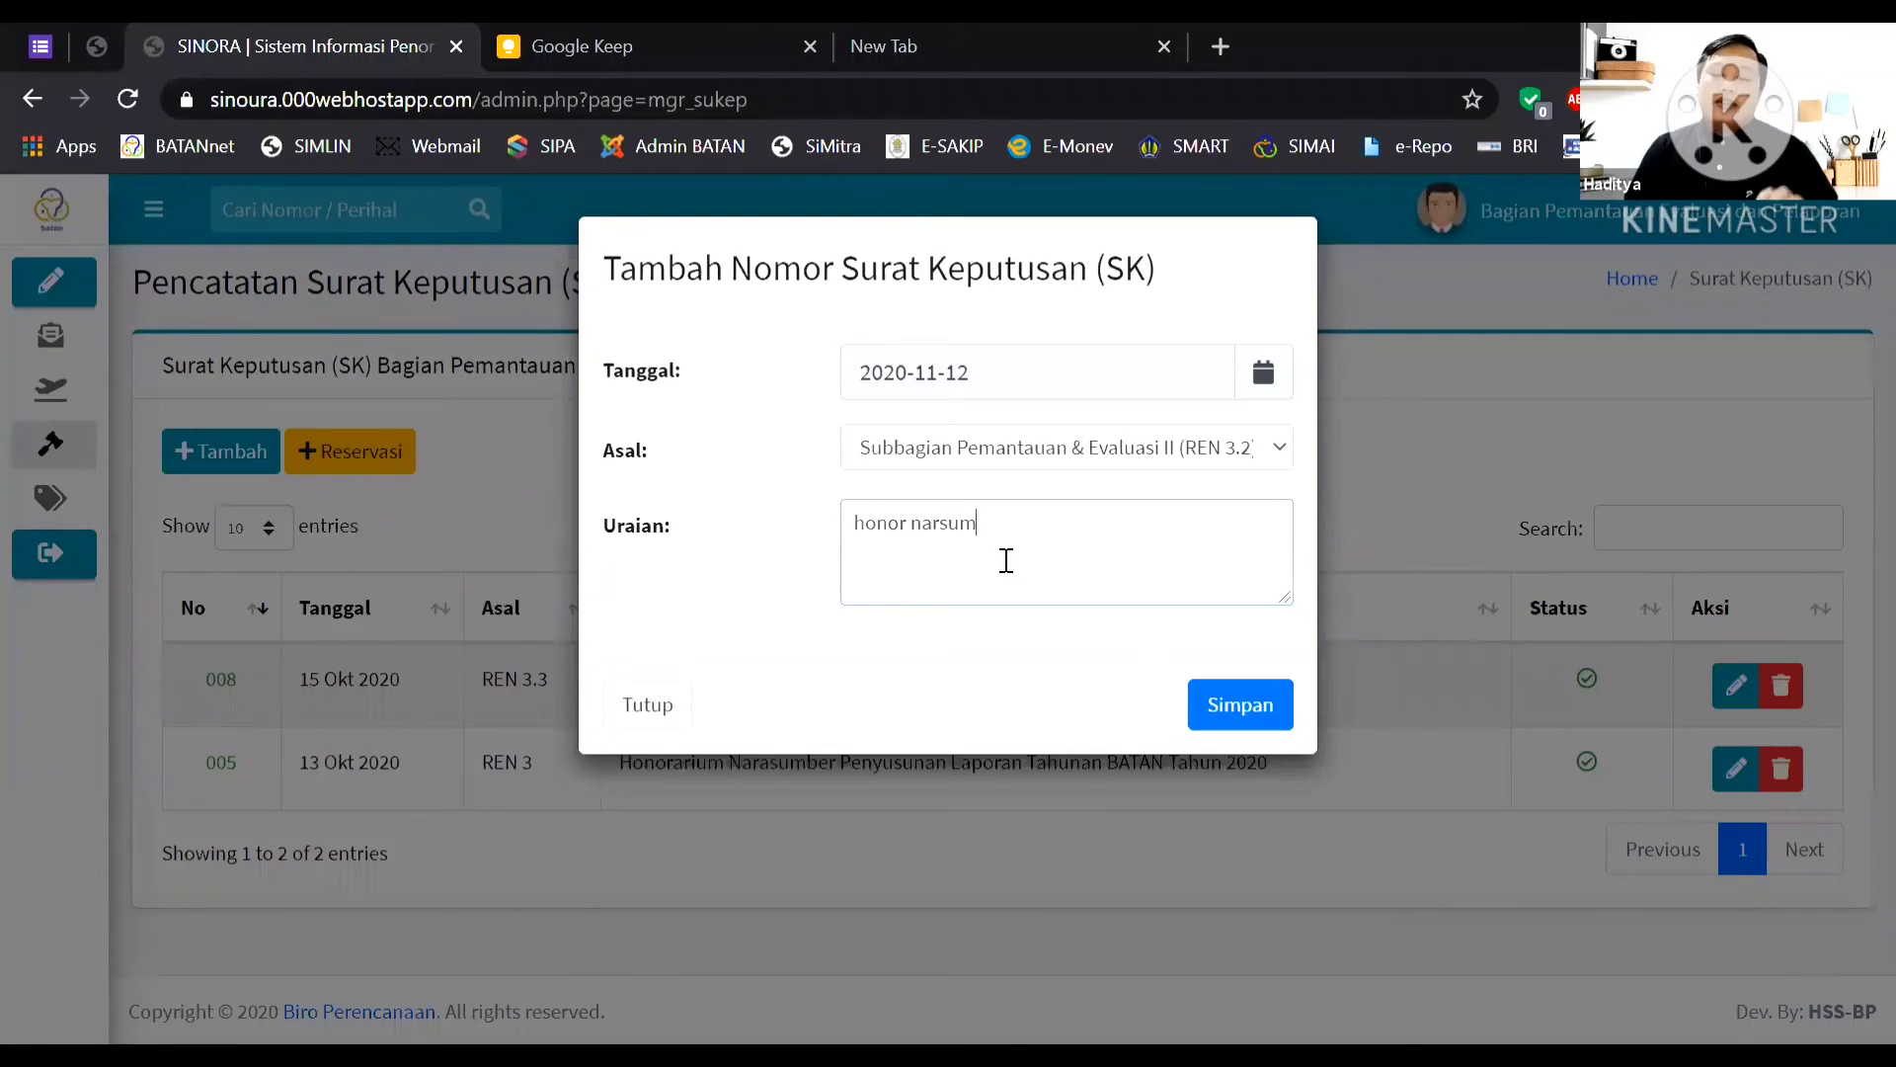
pyautogui.click(1265, 708)
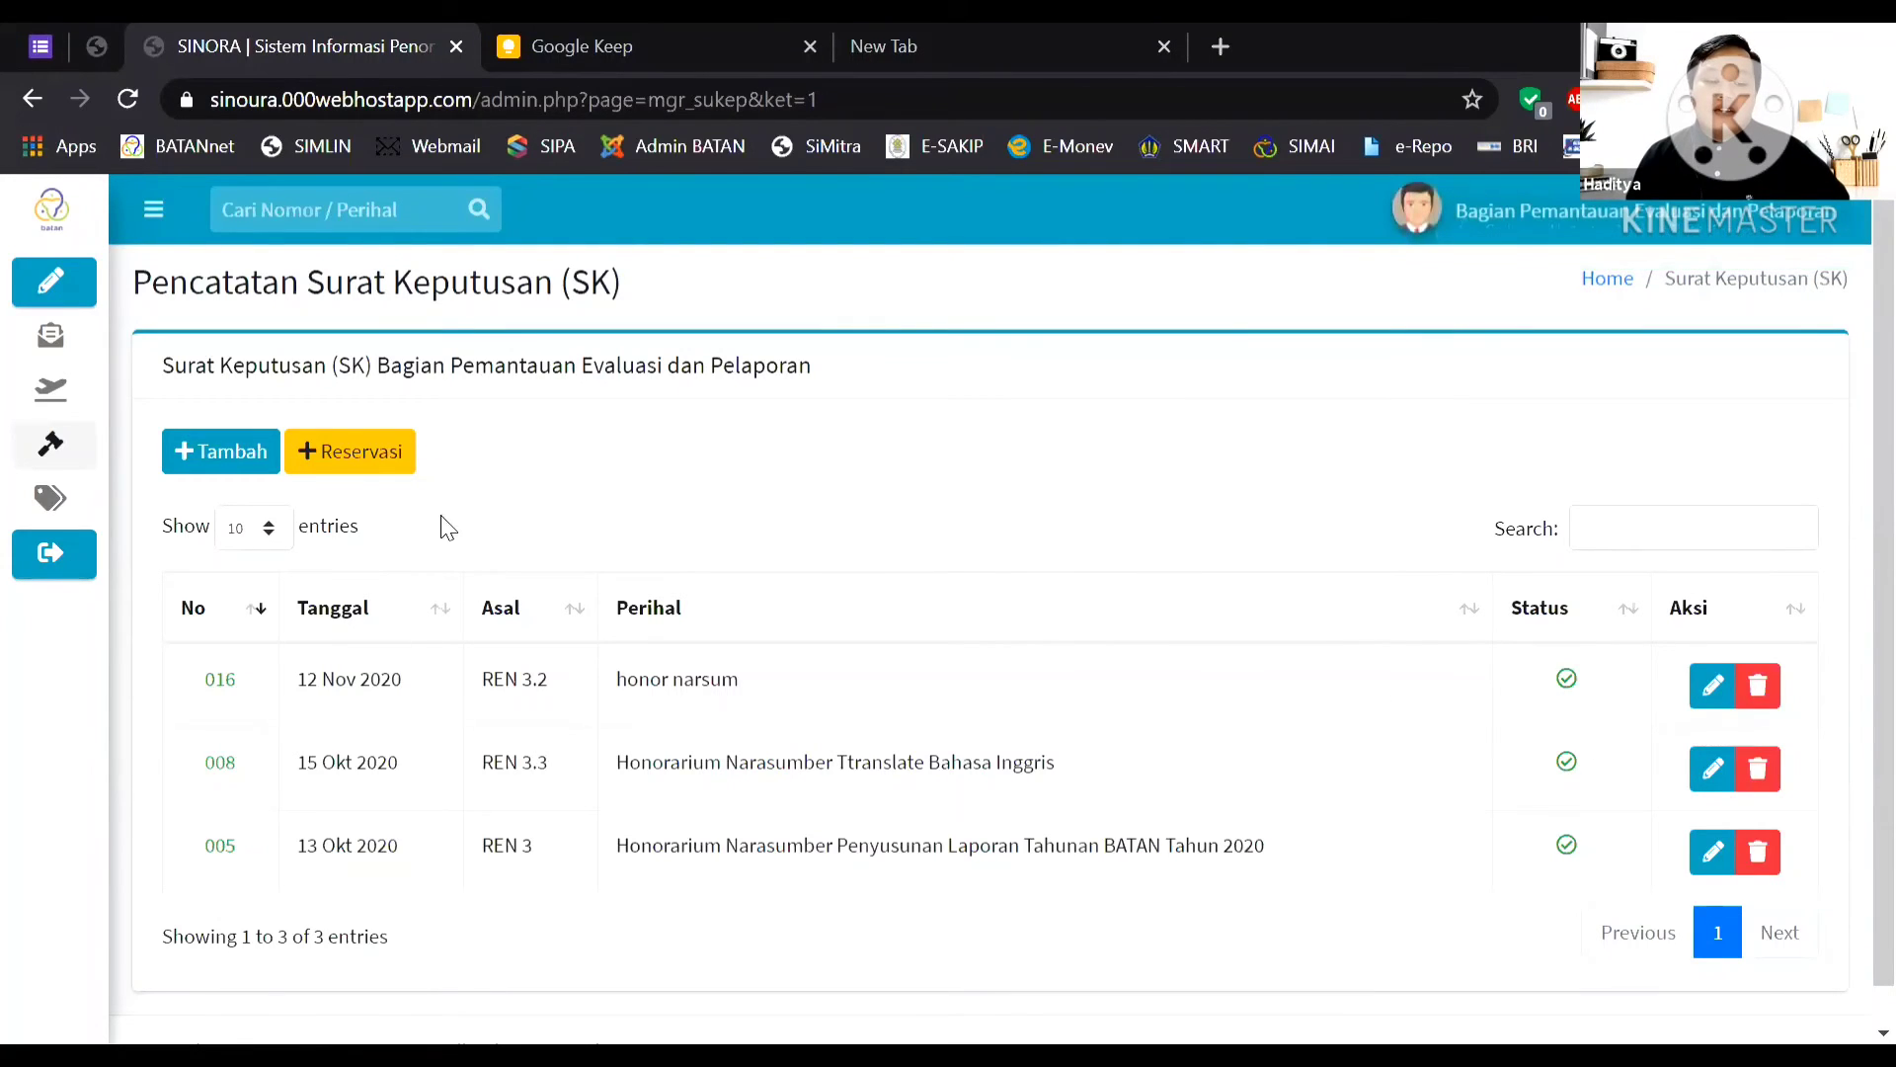
# Look at the Surat Keputusan (SK) number reservation form and close it without saving.
pyautogui.click(363, 453)
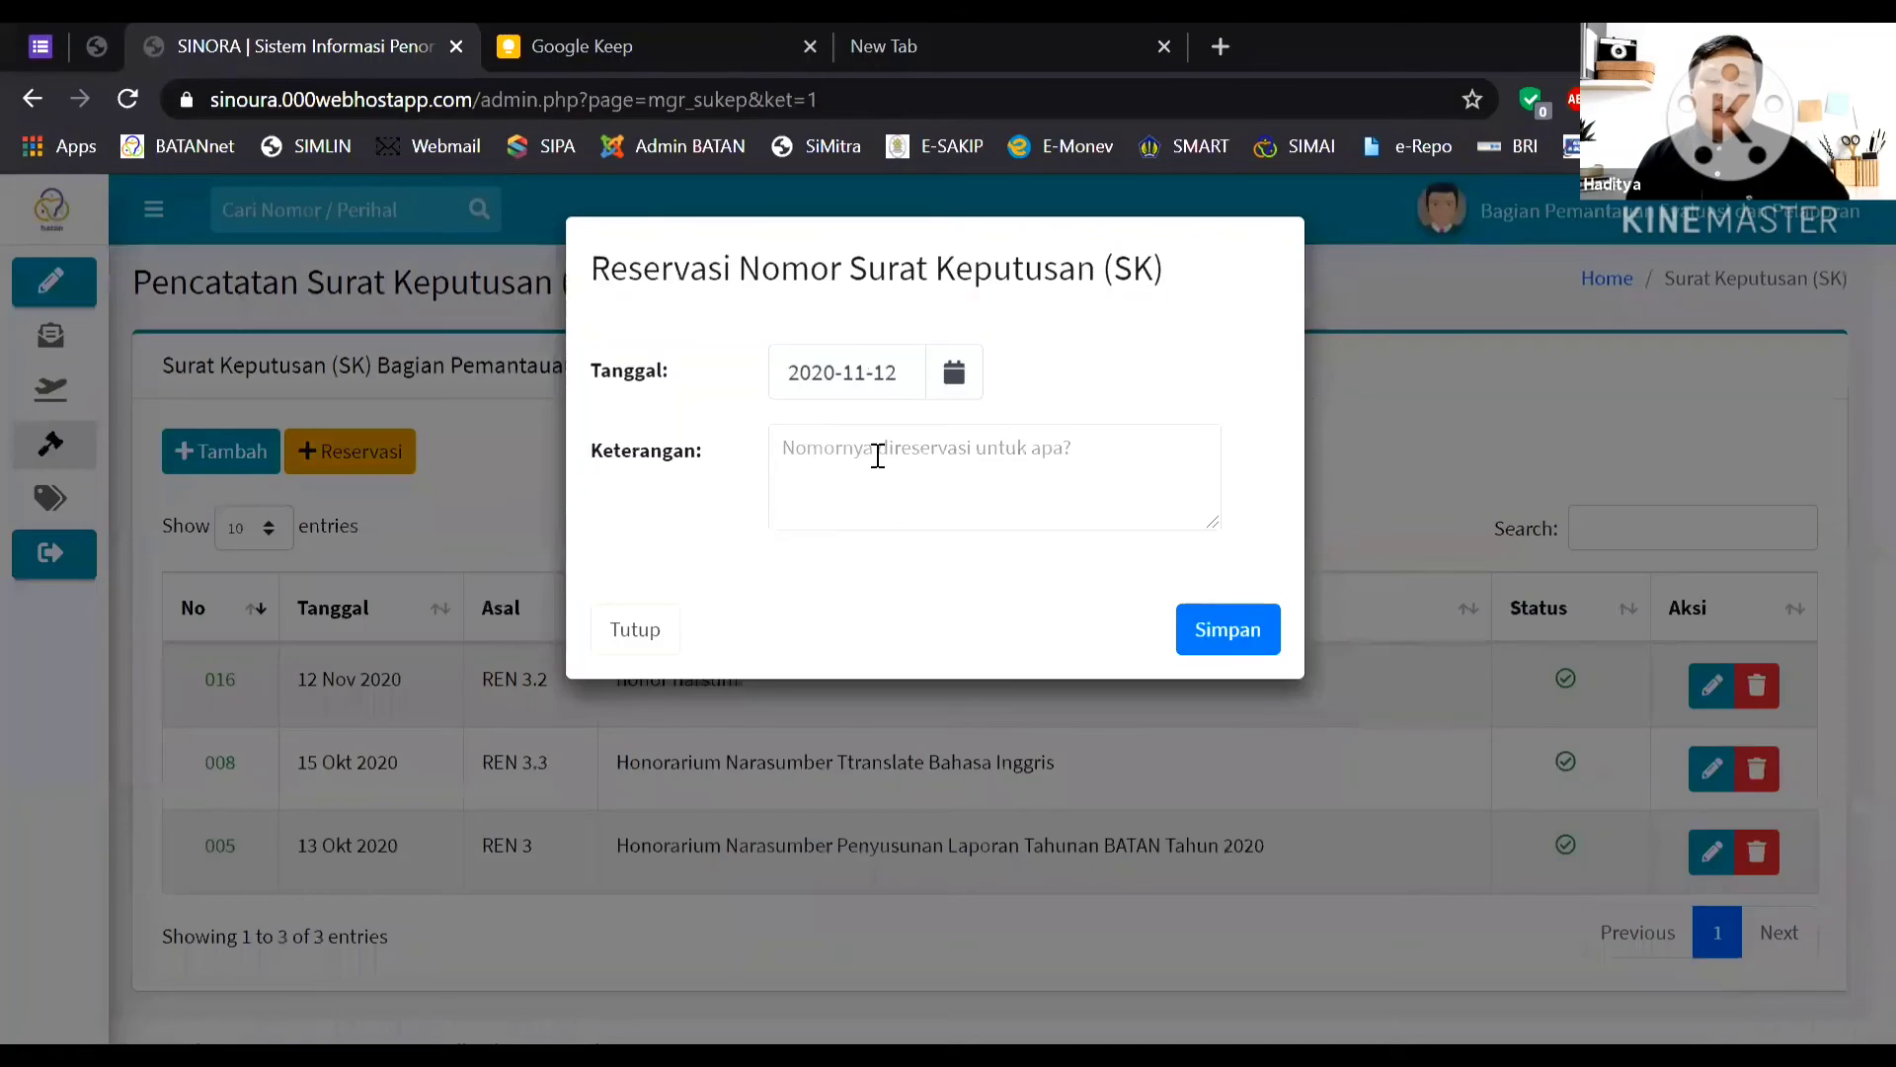
pyautogui.click(1024, 462)
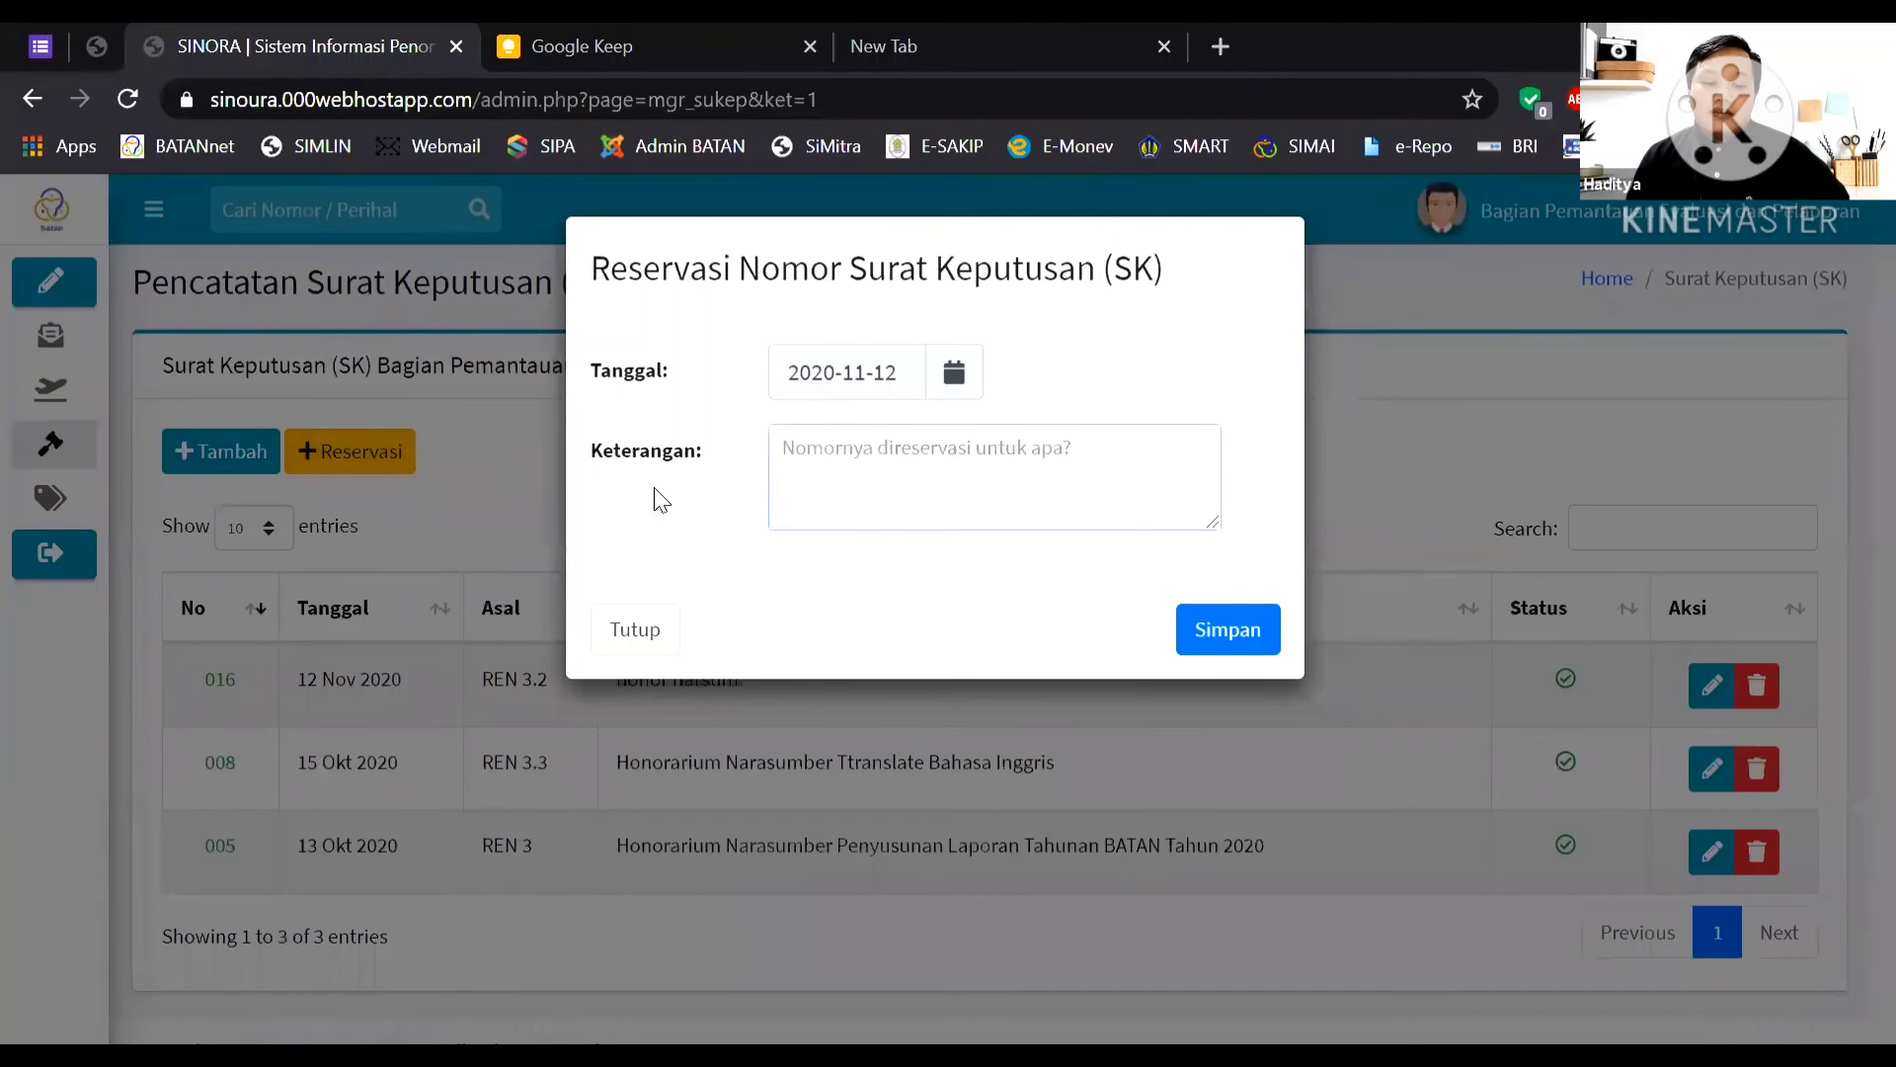
pyautogui.click(650, 639)
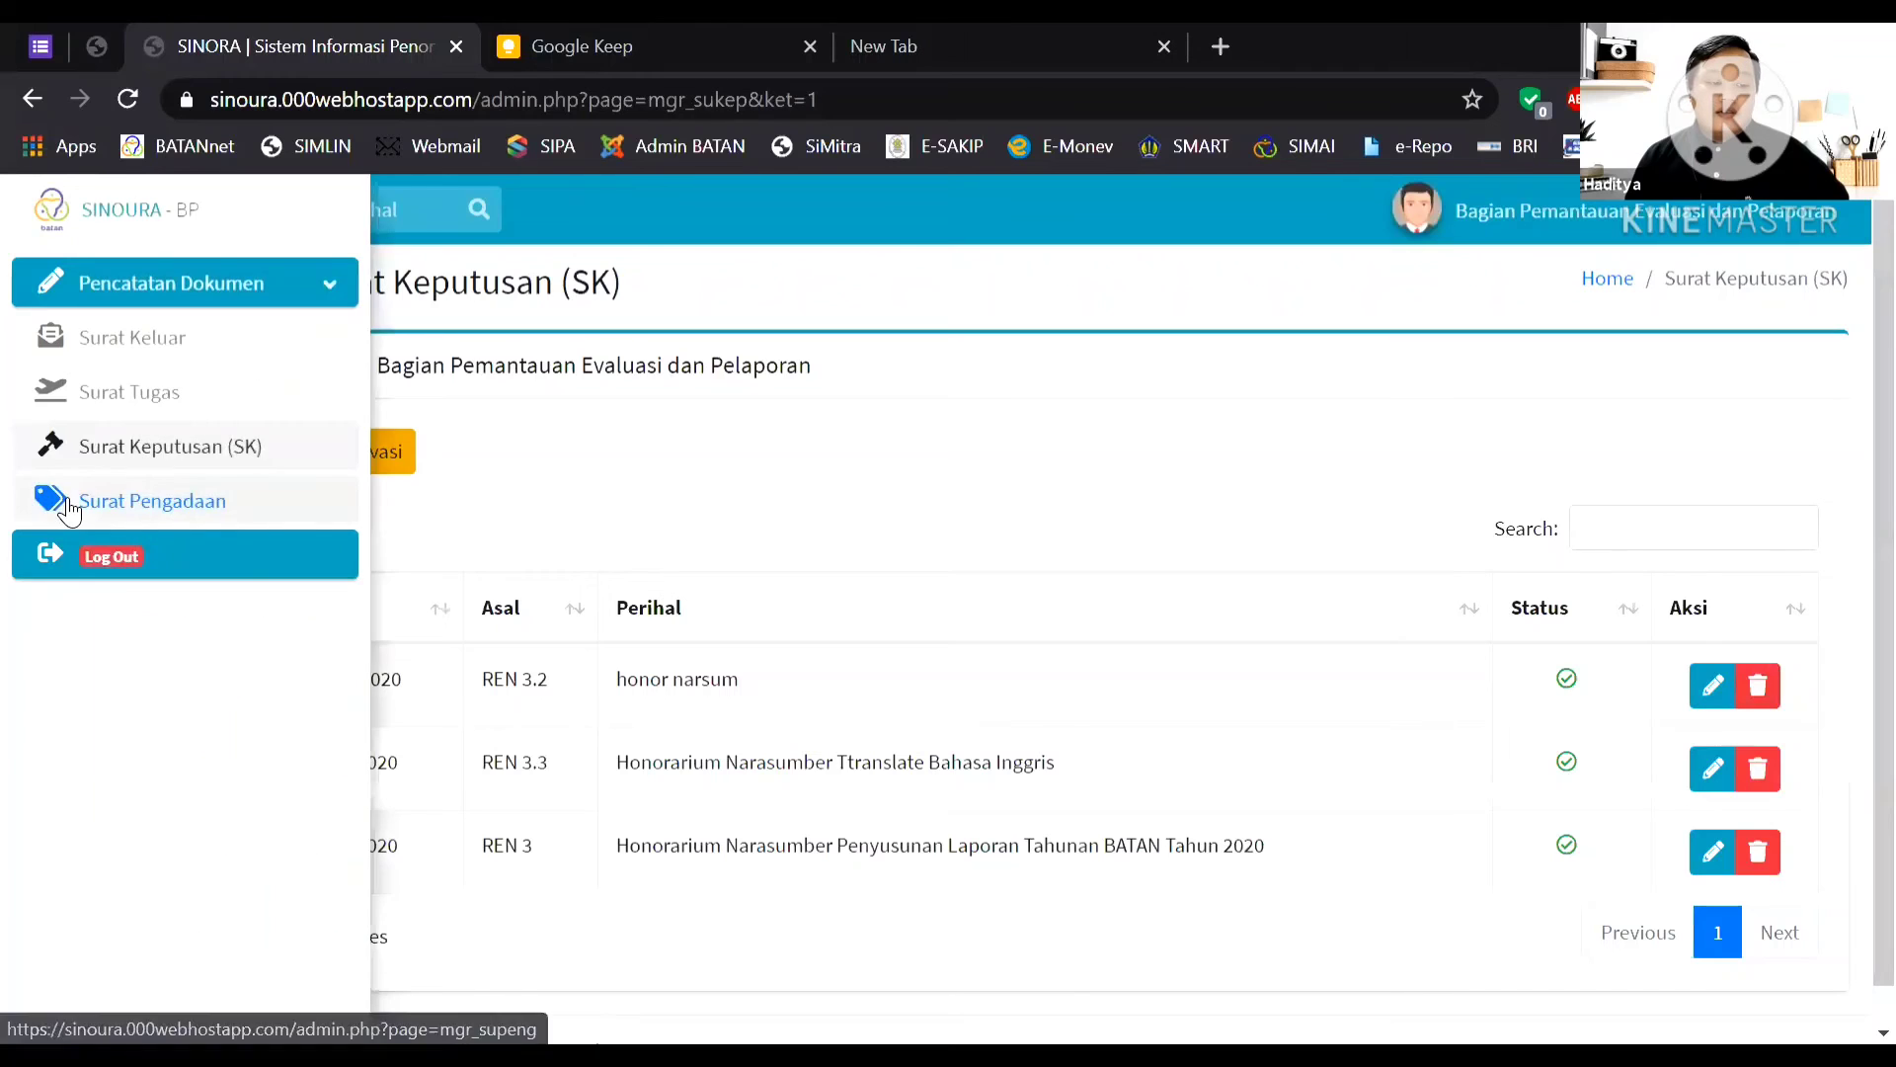
# Start a new Surat Pengadaan number and fill in 35000000 as the Nilai Kontrak.
pyautogui.click(60, 499)
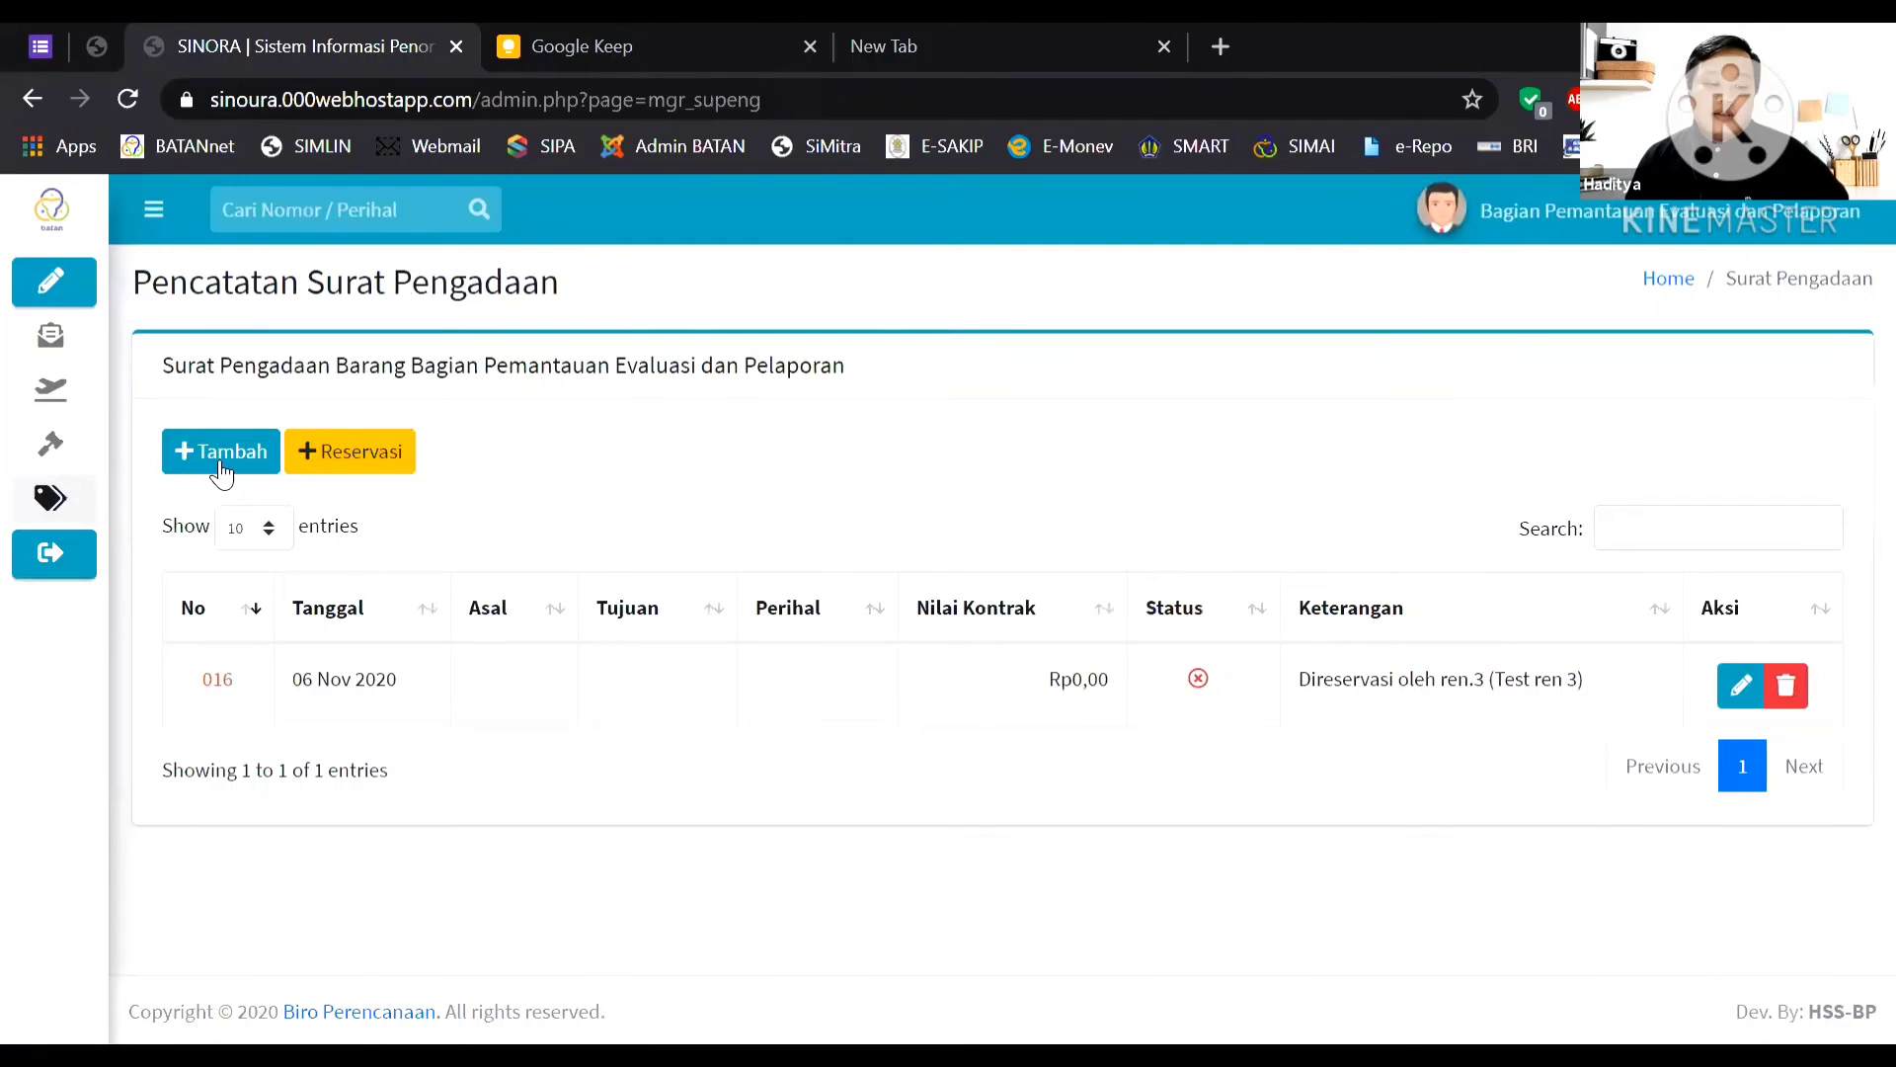
pyautogui.click(229, 462)
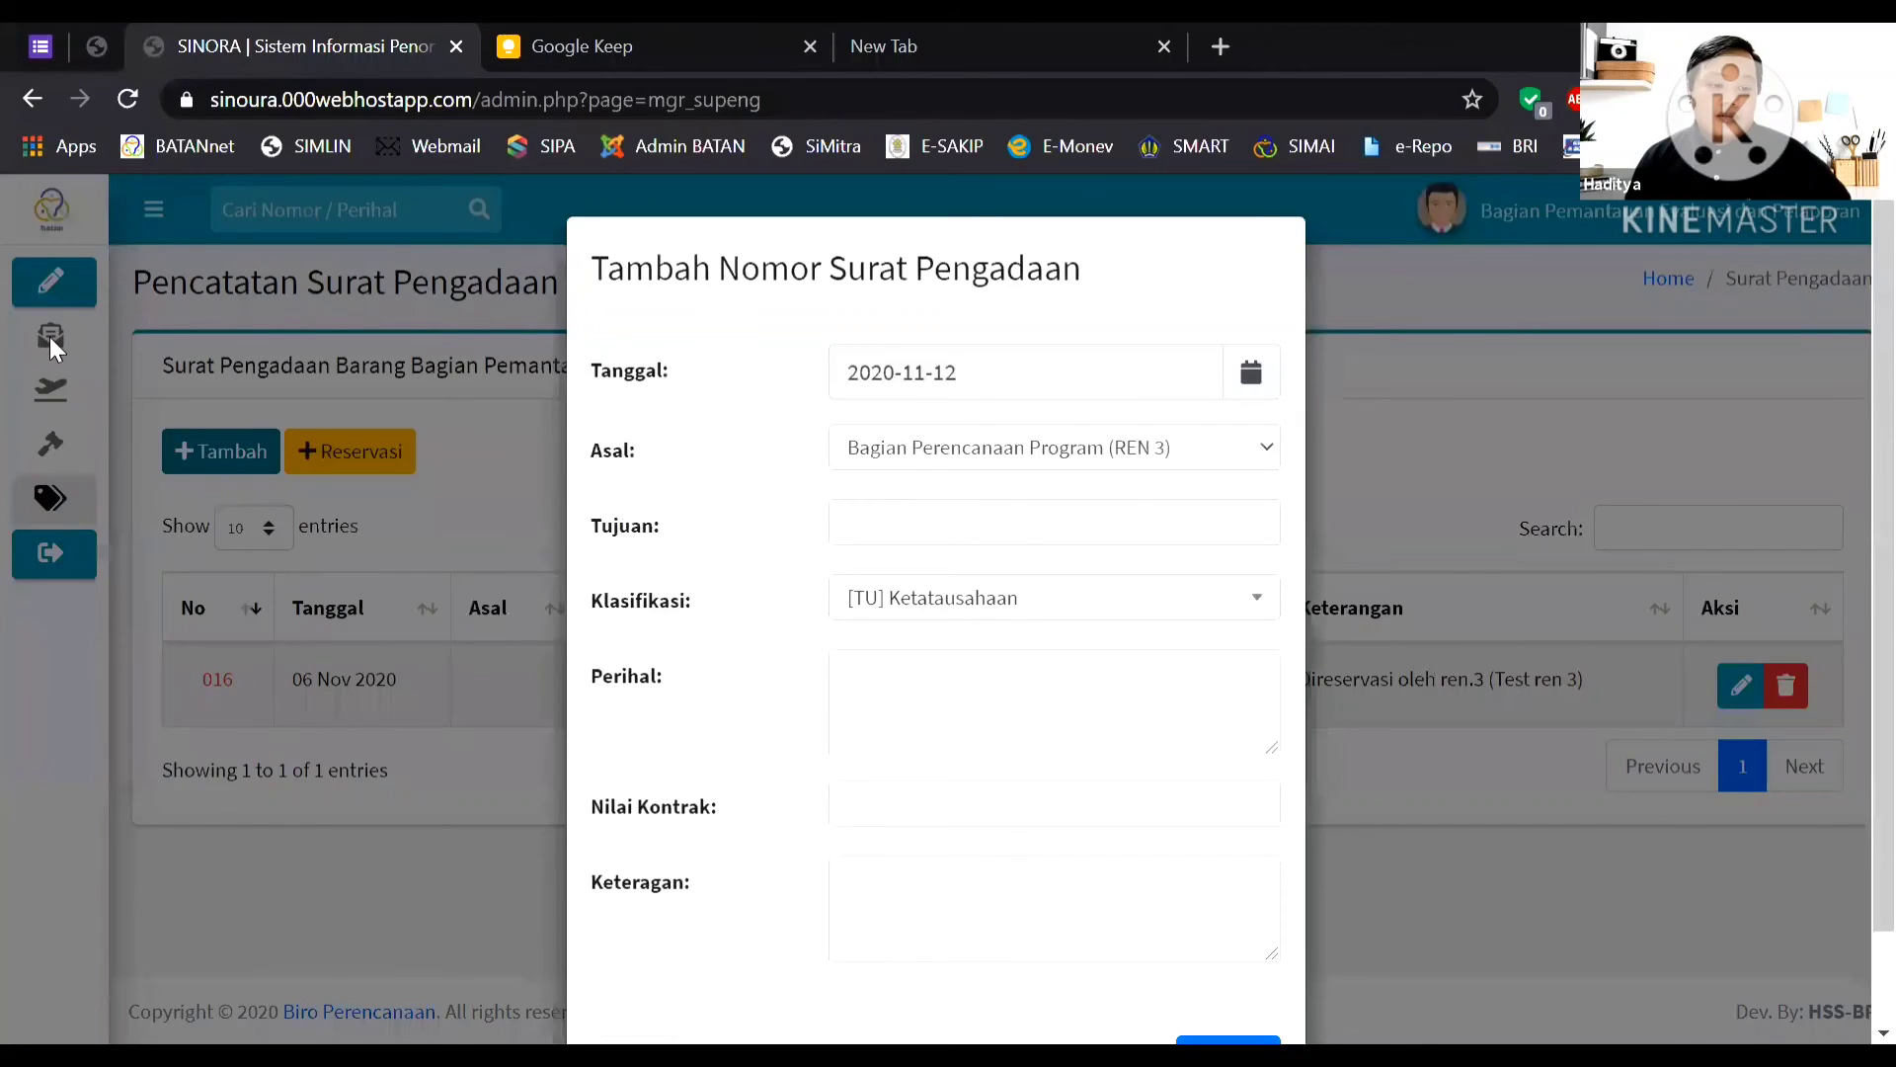
pyautogui.scroll(-2, 1030, 611)
pyautogui.click(922, 698)
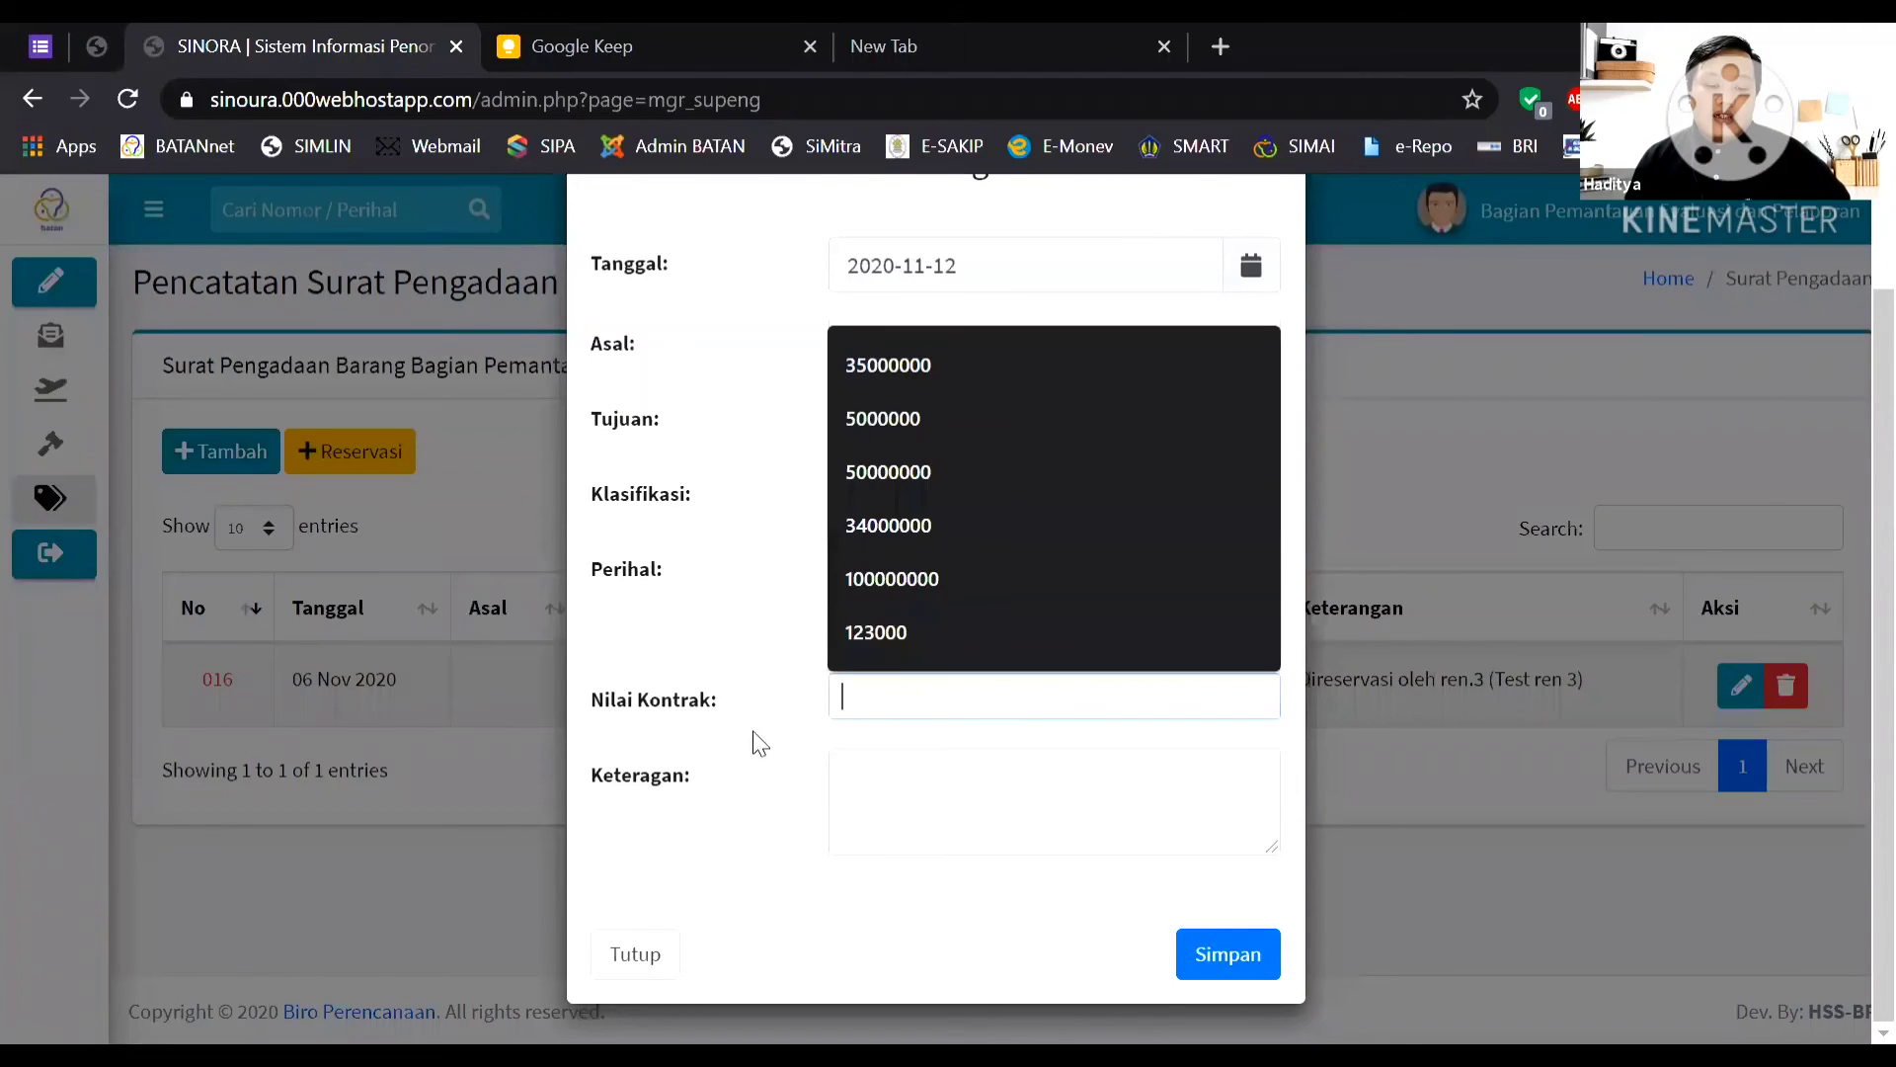
pyautogui.click(909, 364)
# Look through the Asal and Klasifikasi options and the remaining Surat Pengadaan fields, and close the form without saving.
pyautogui.click(1262, 343)
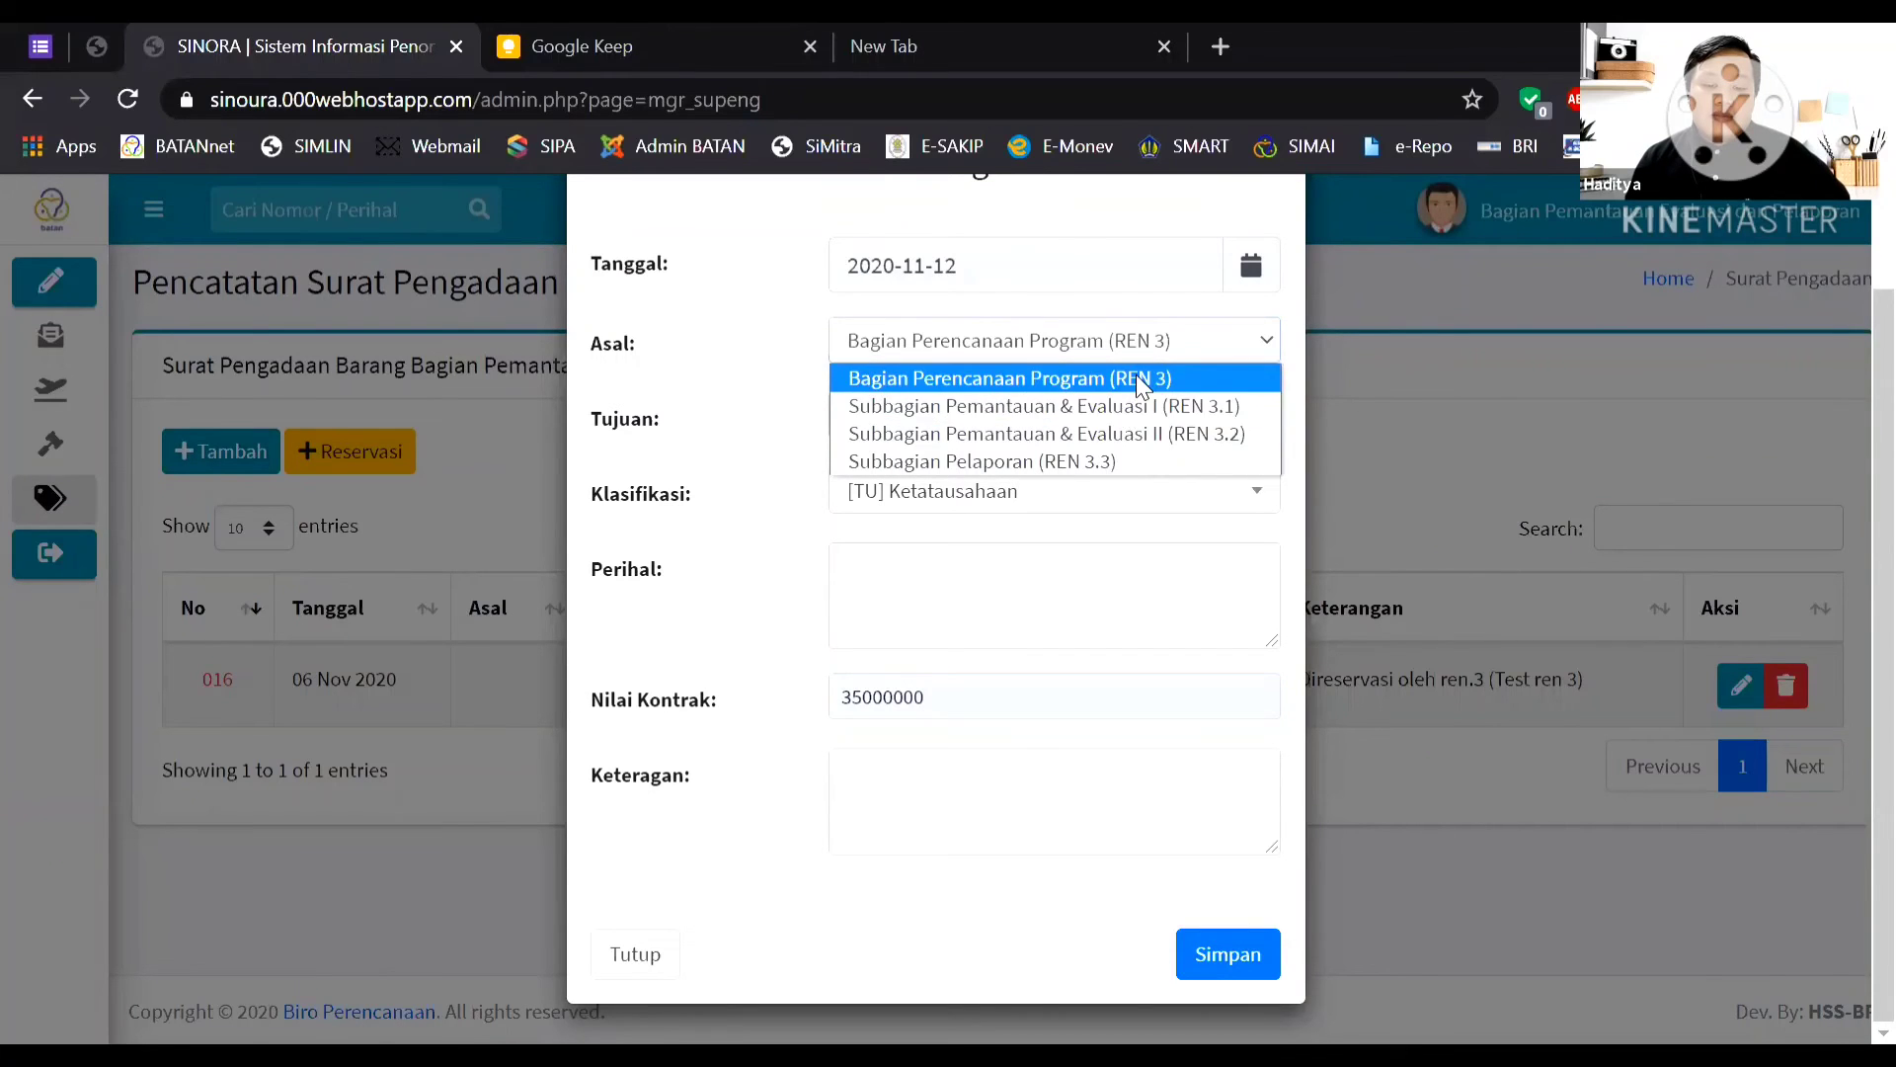
pyautogui.click(1136, 378)
pyautogui.click(1021, 496)
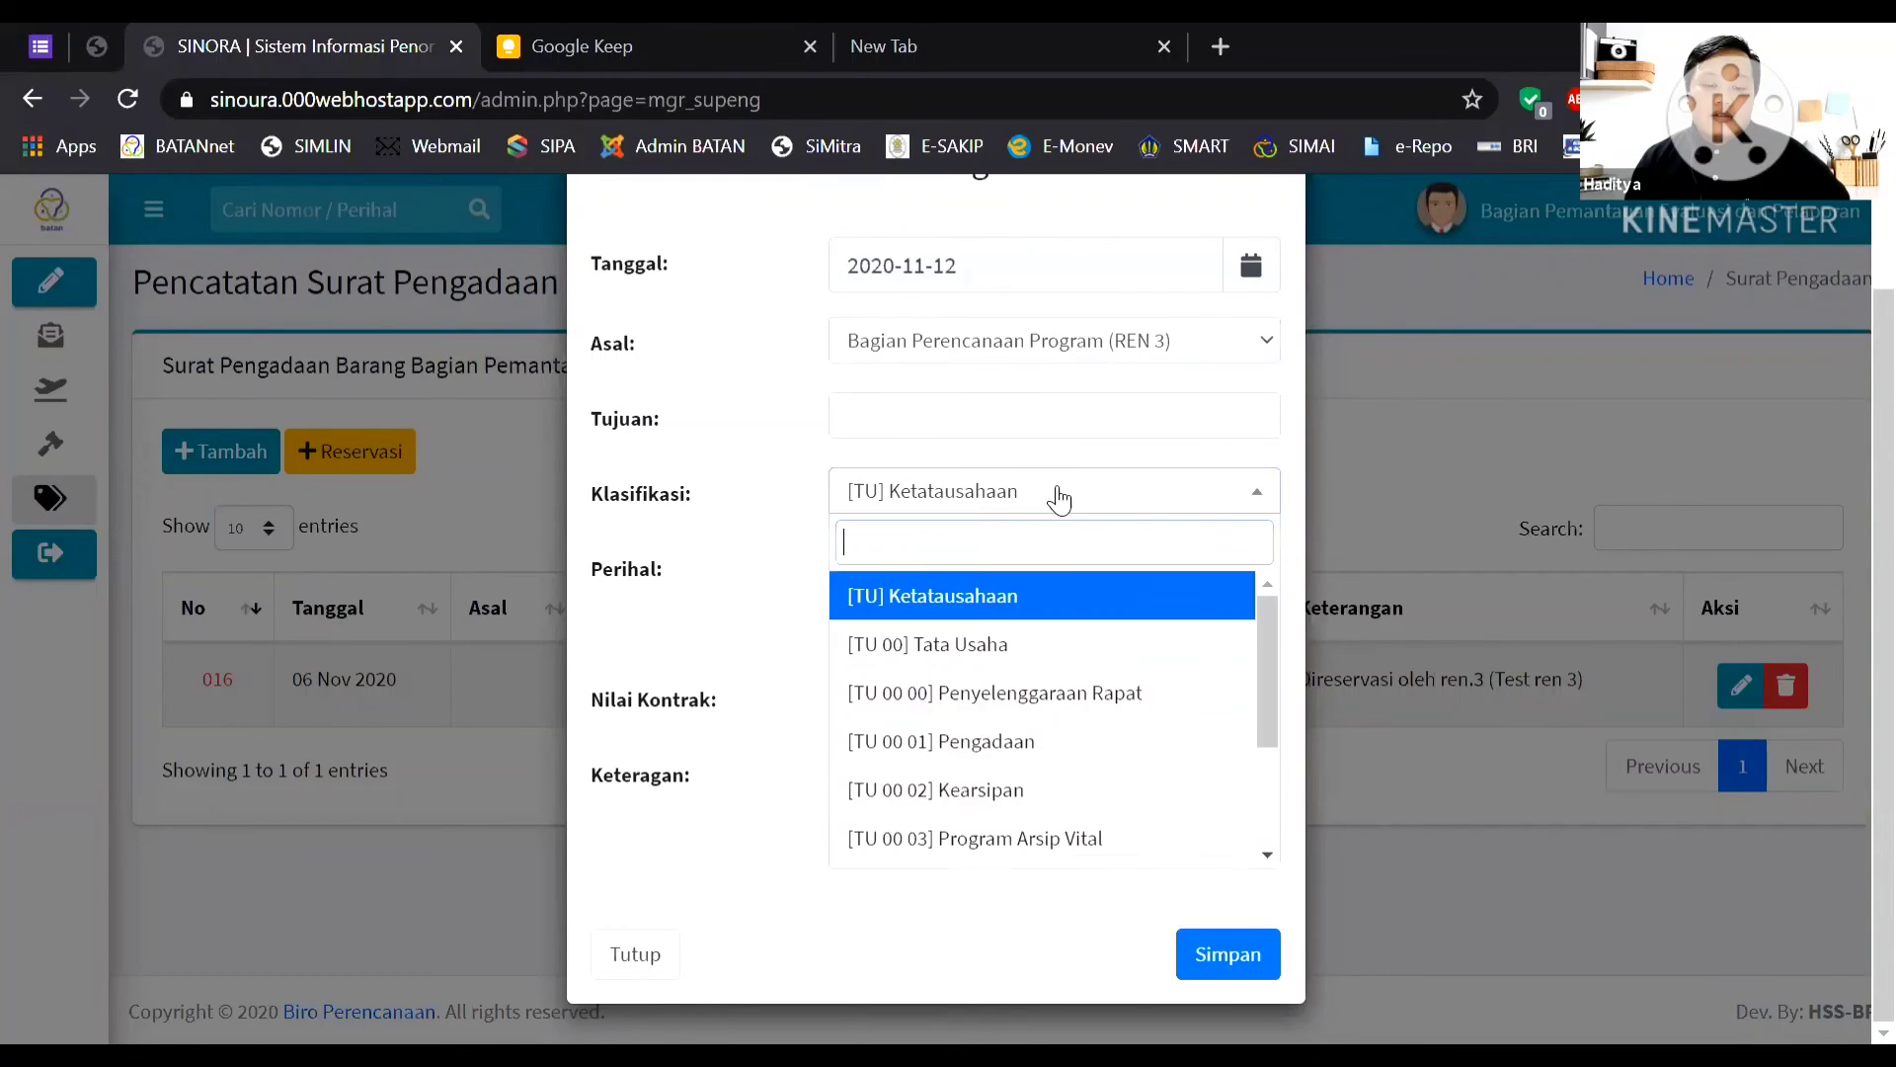
pyautogui.click(931, 622)
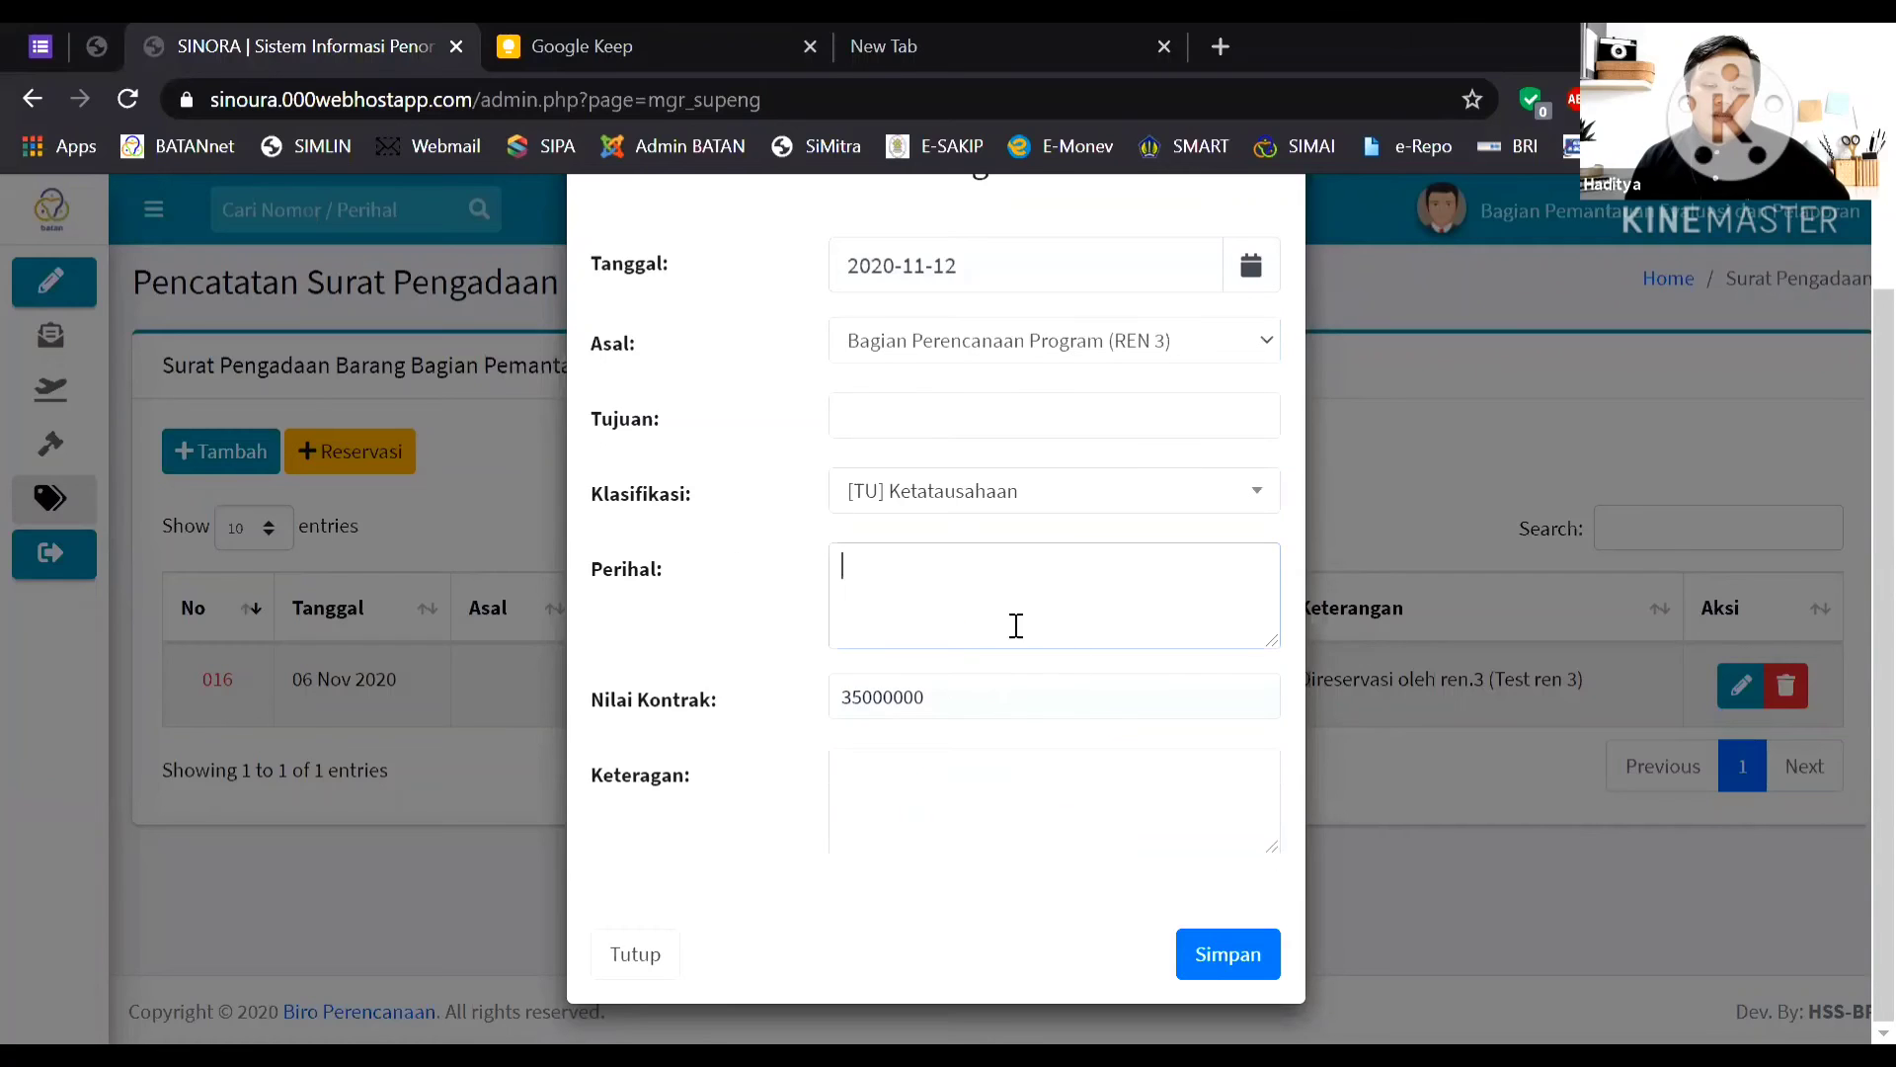
pyautogui.click(926, 702)
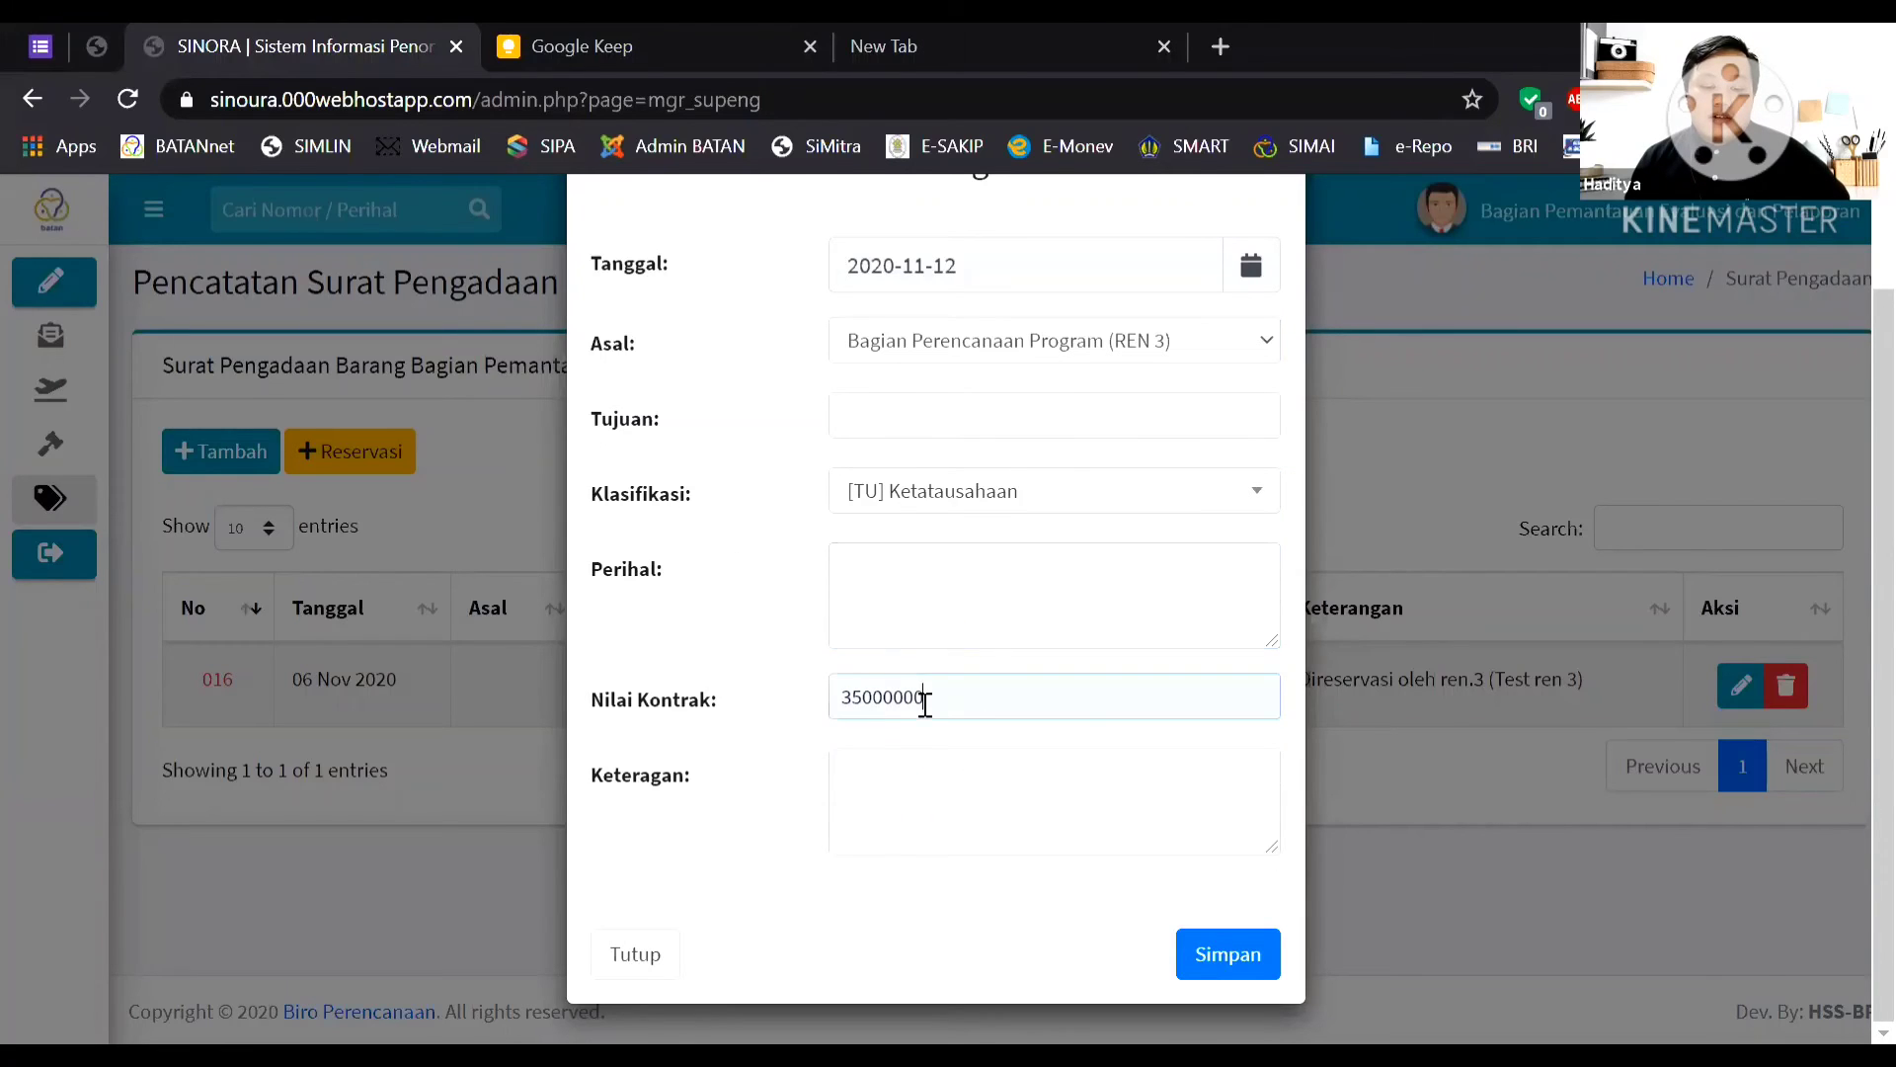
pyautogui.click(988, 794)
pyautogui.click(638, 954)
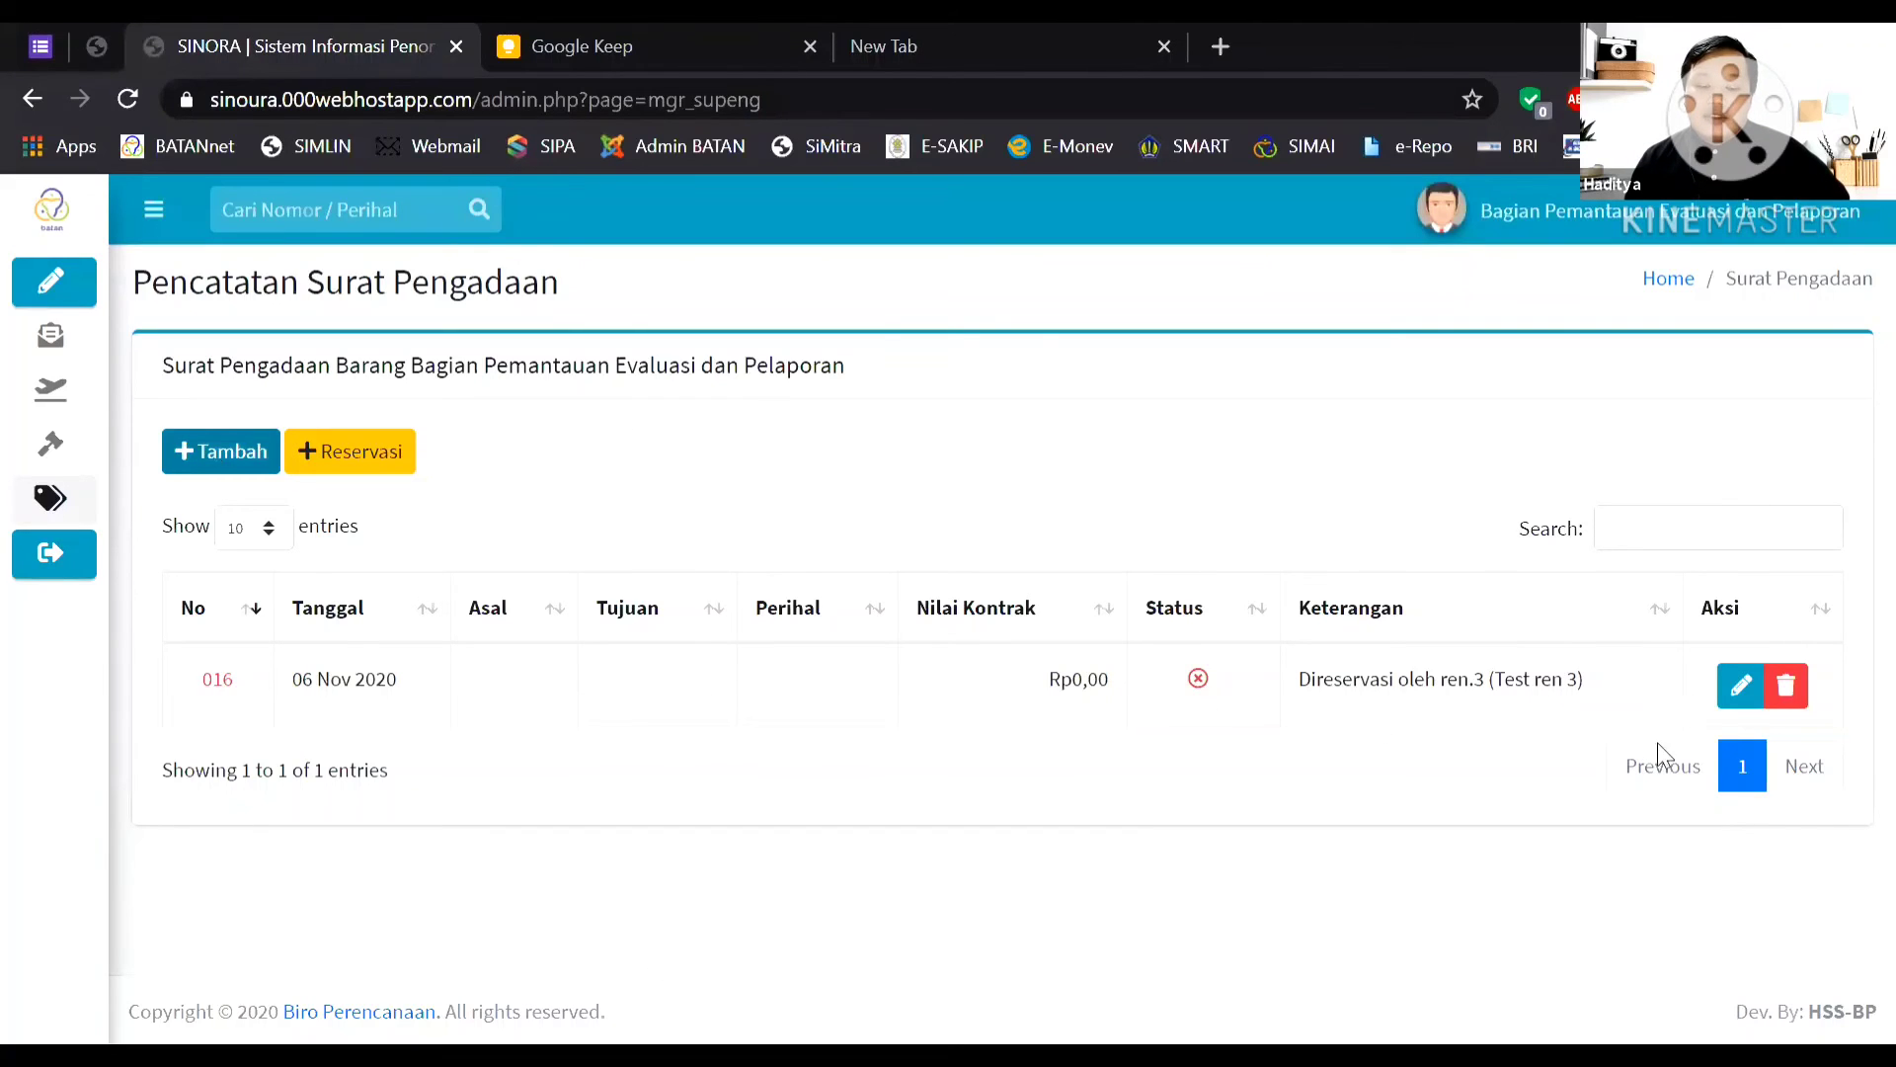
# Return to the dashboard and look over its letter-number cards and charts.
pyautogui.moveTo(63, 507)
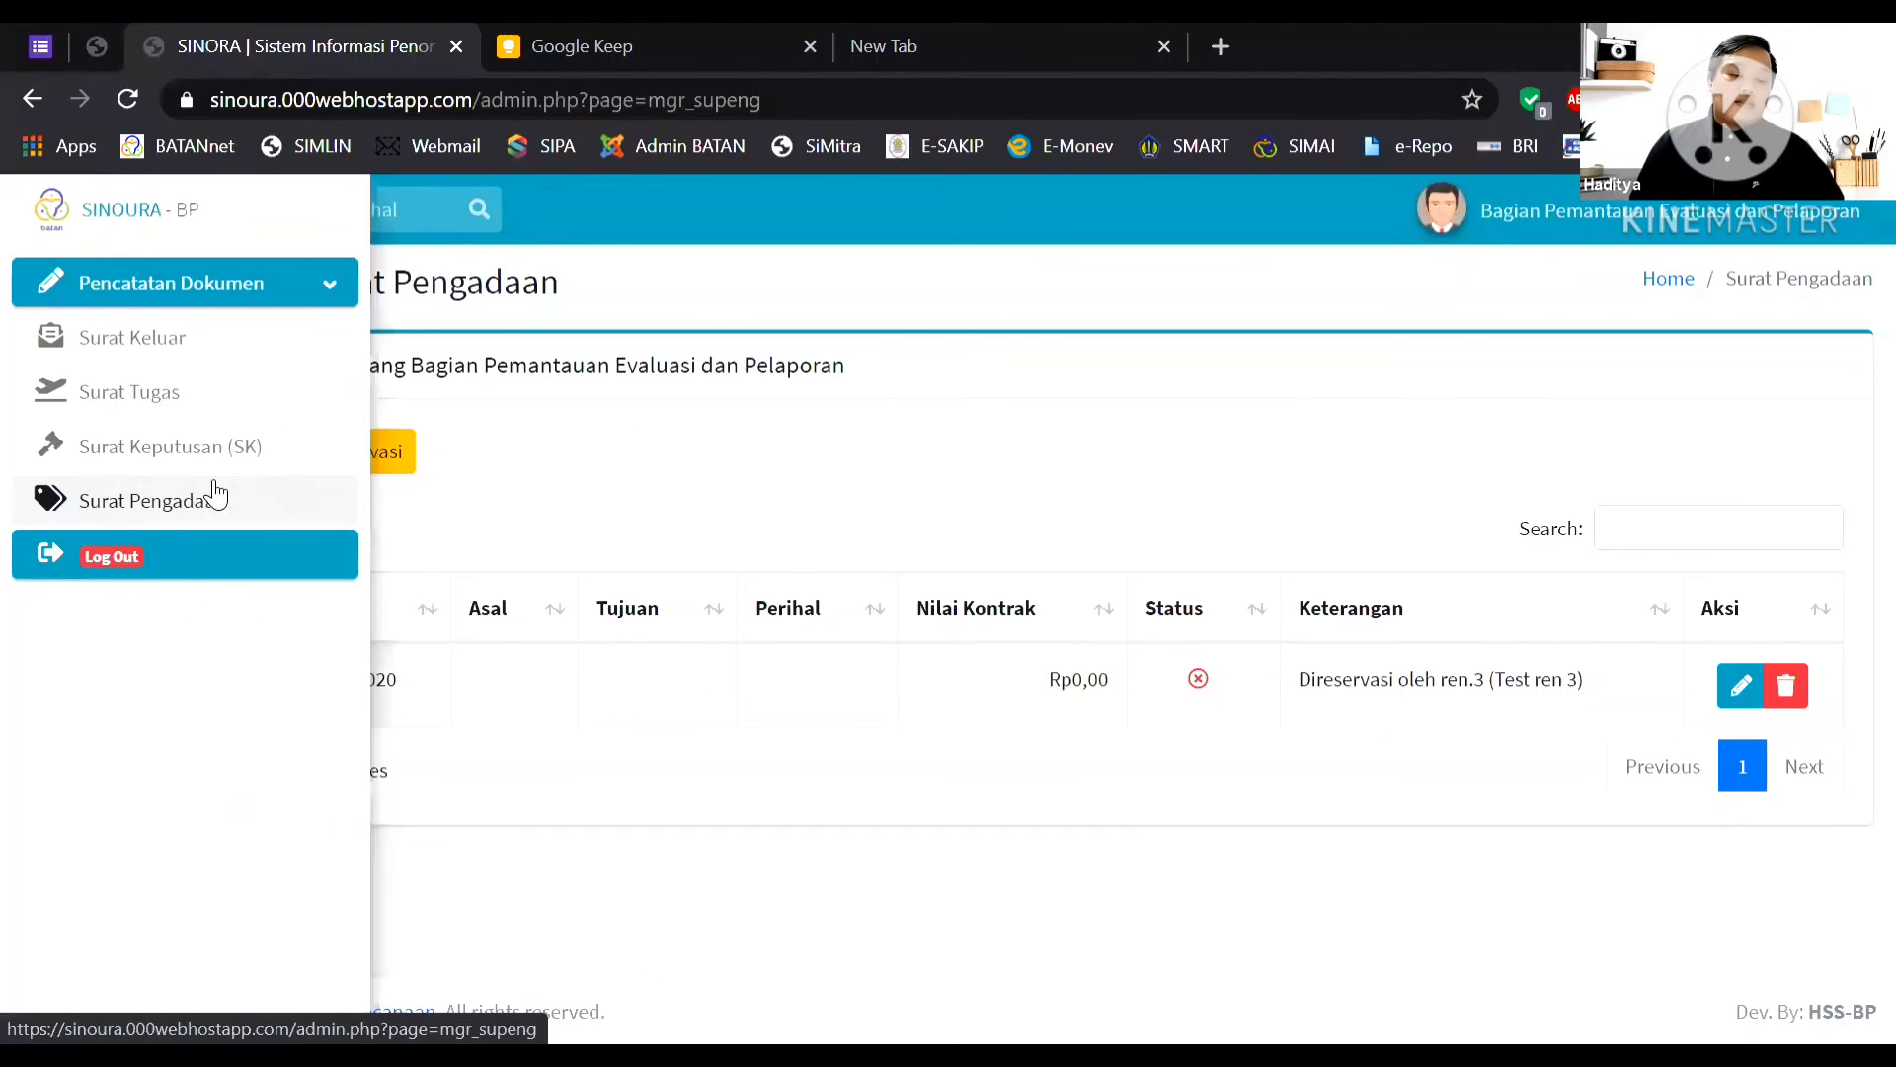
pyautogui.click(289, 488)
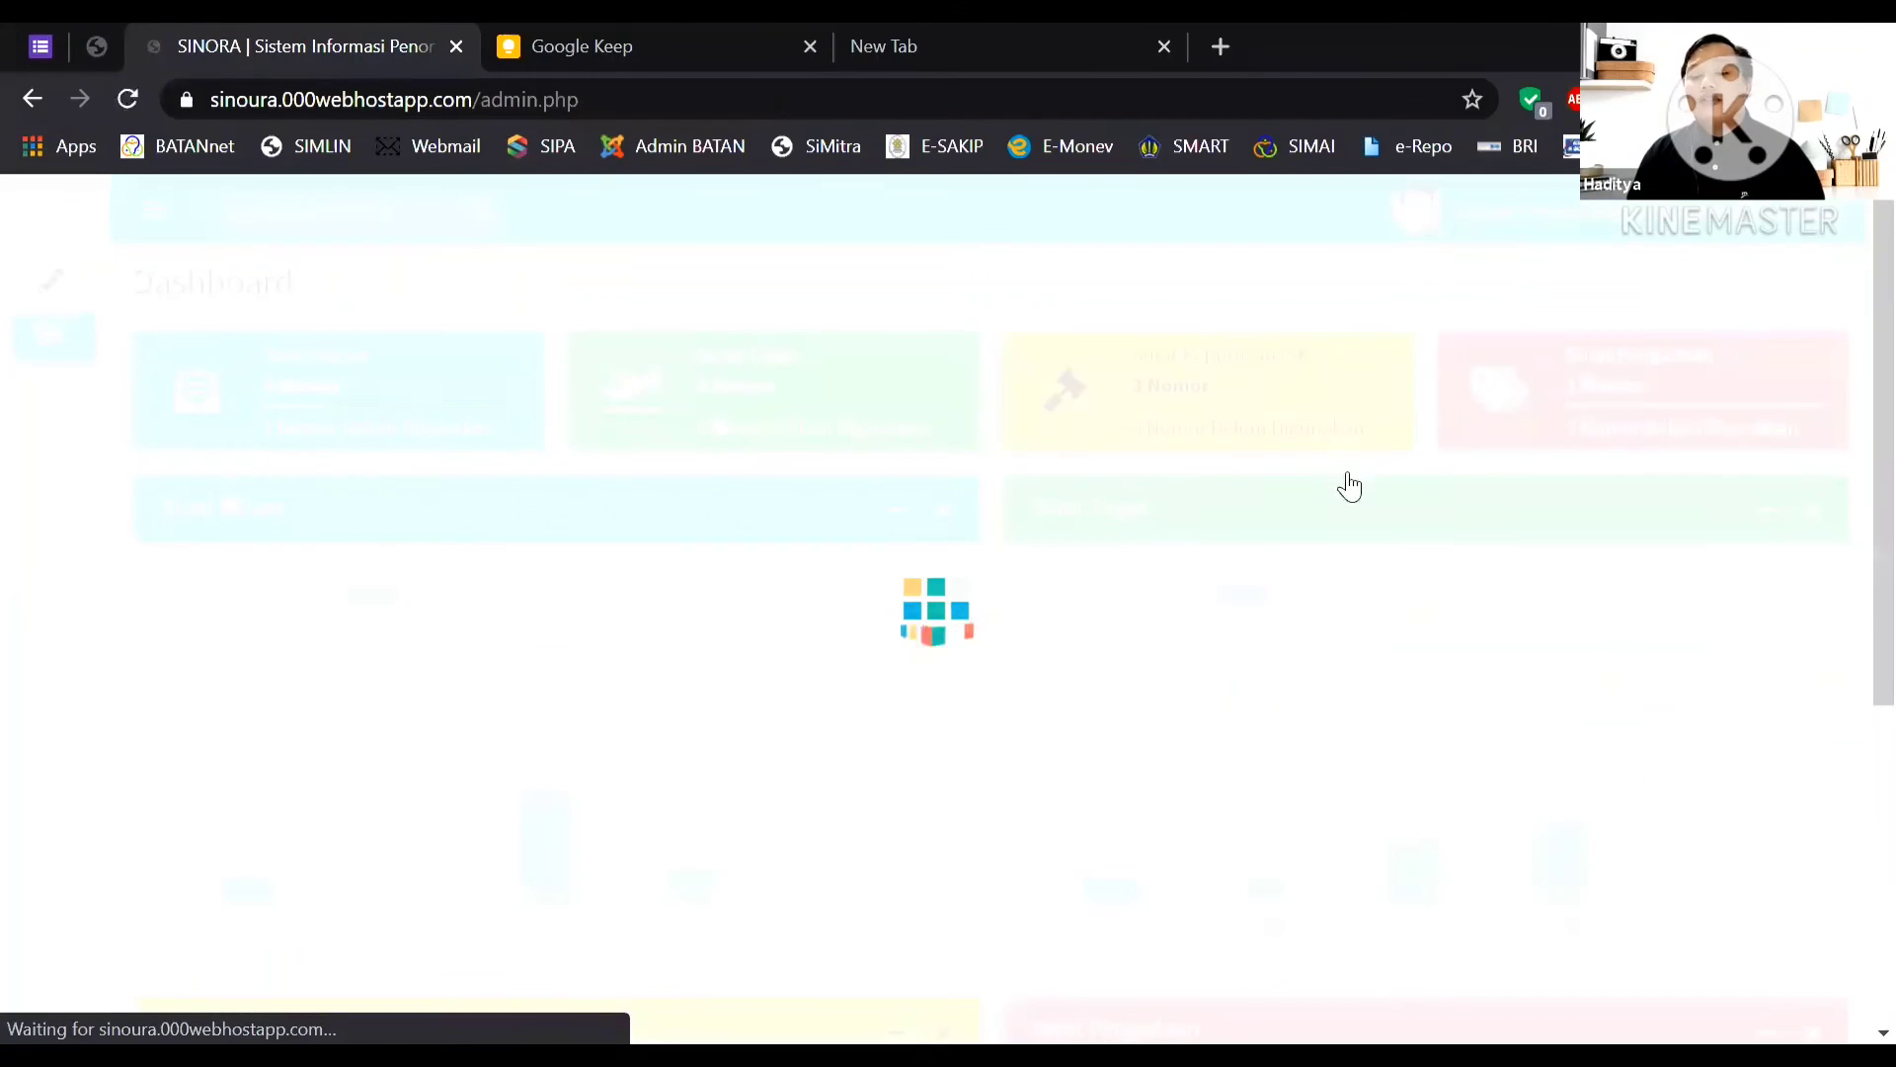
pyautogui.scroll(-4, 1284, 662)
pyautogui.scroll(5, 1827, 445)
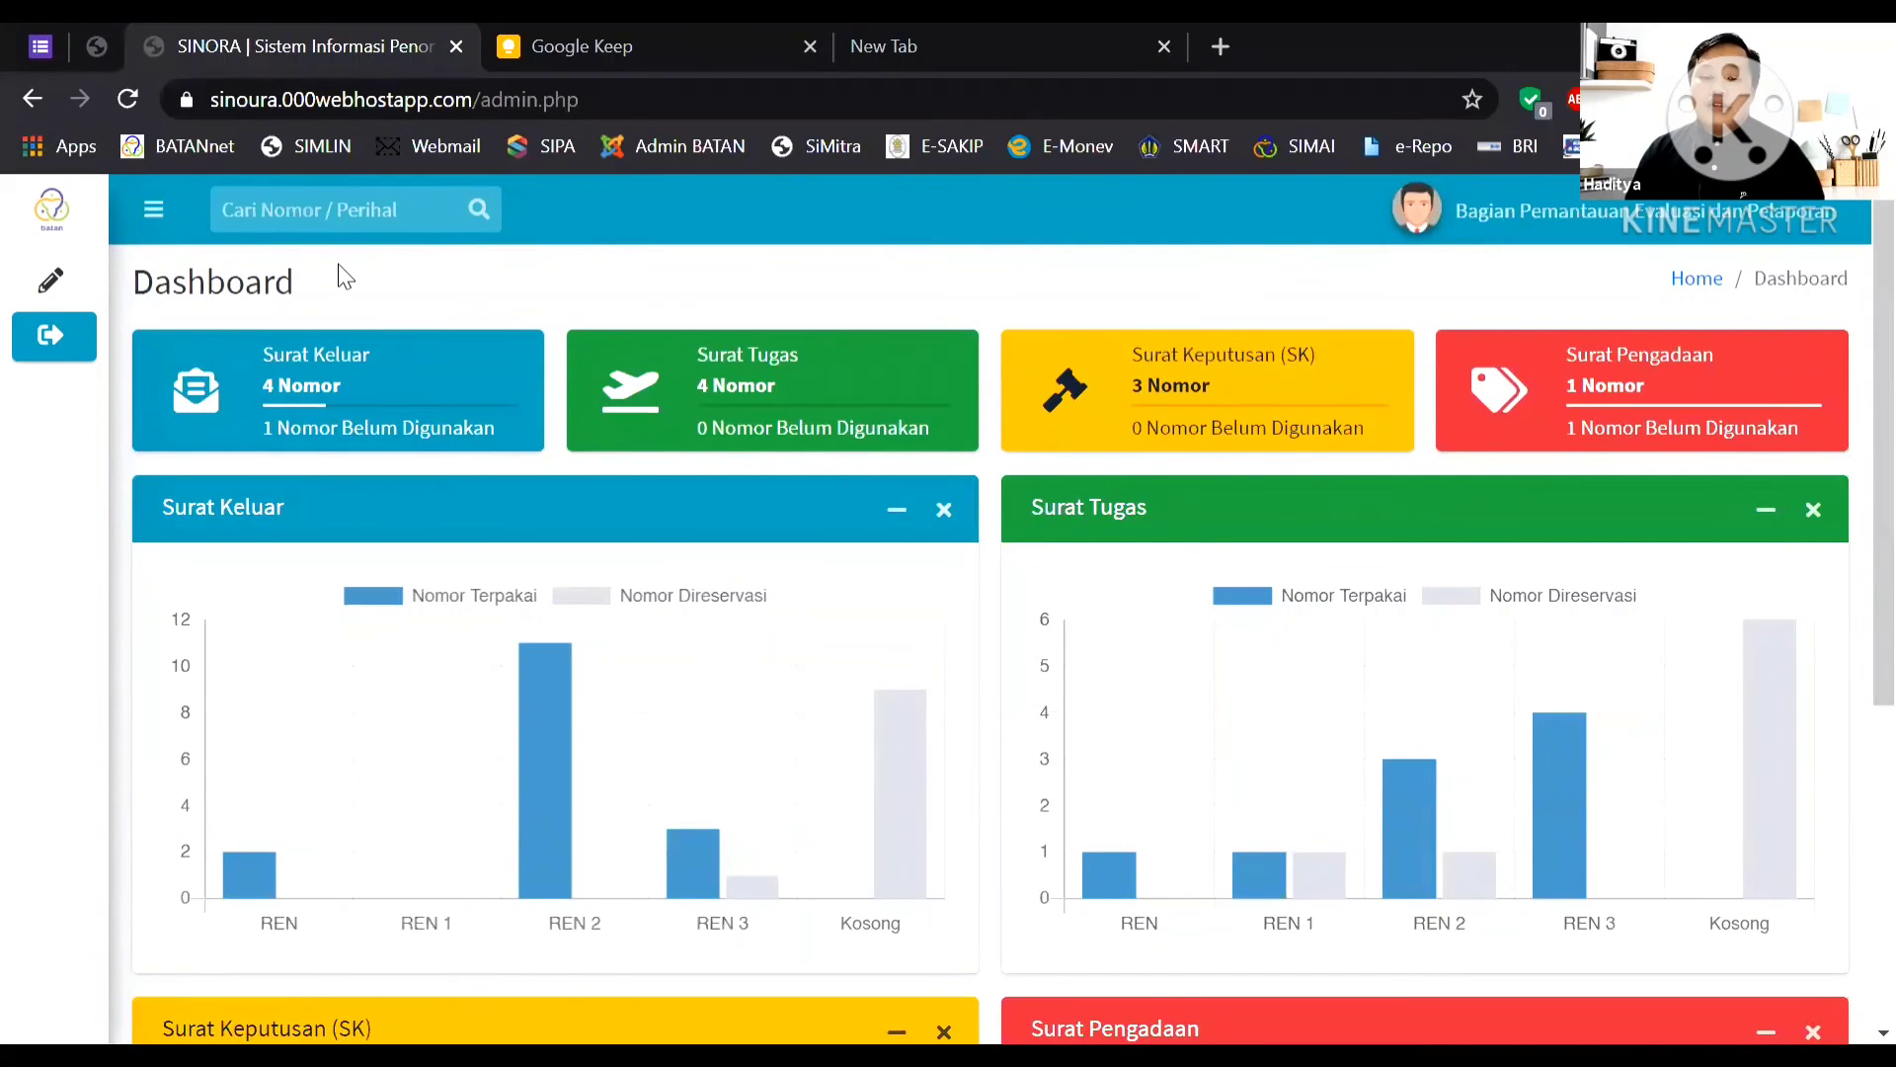
# Sign out of the Bagian Pemantauan Evaluasi dan Pelaporan account.
pyautogui.click(1756, 237)
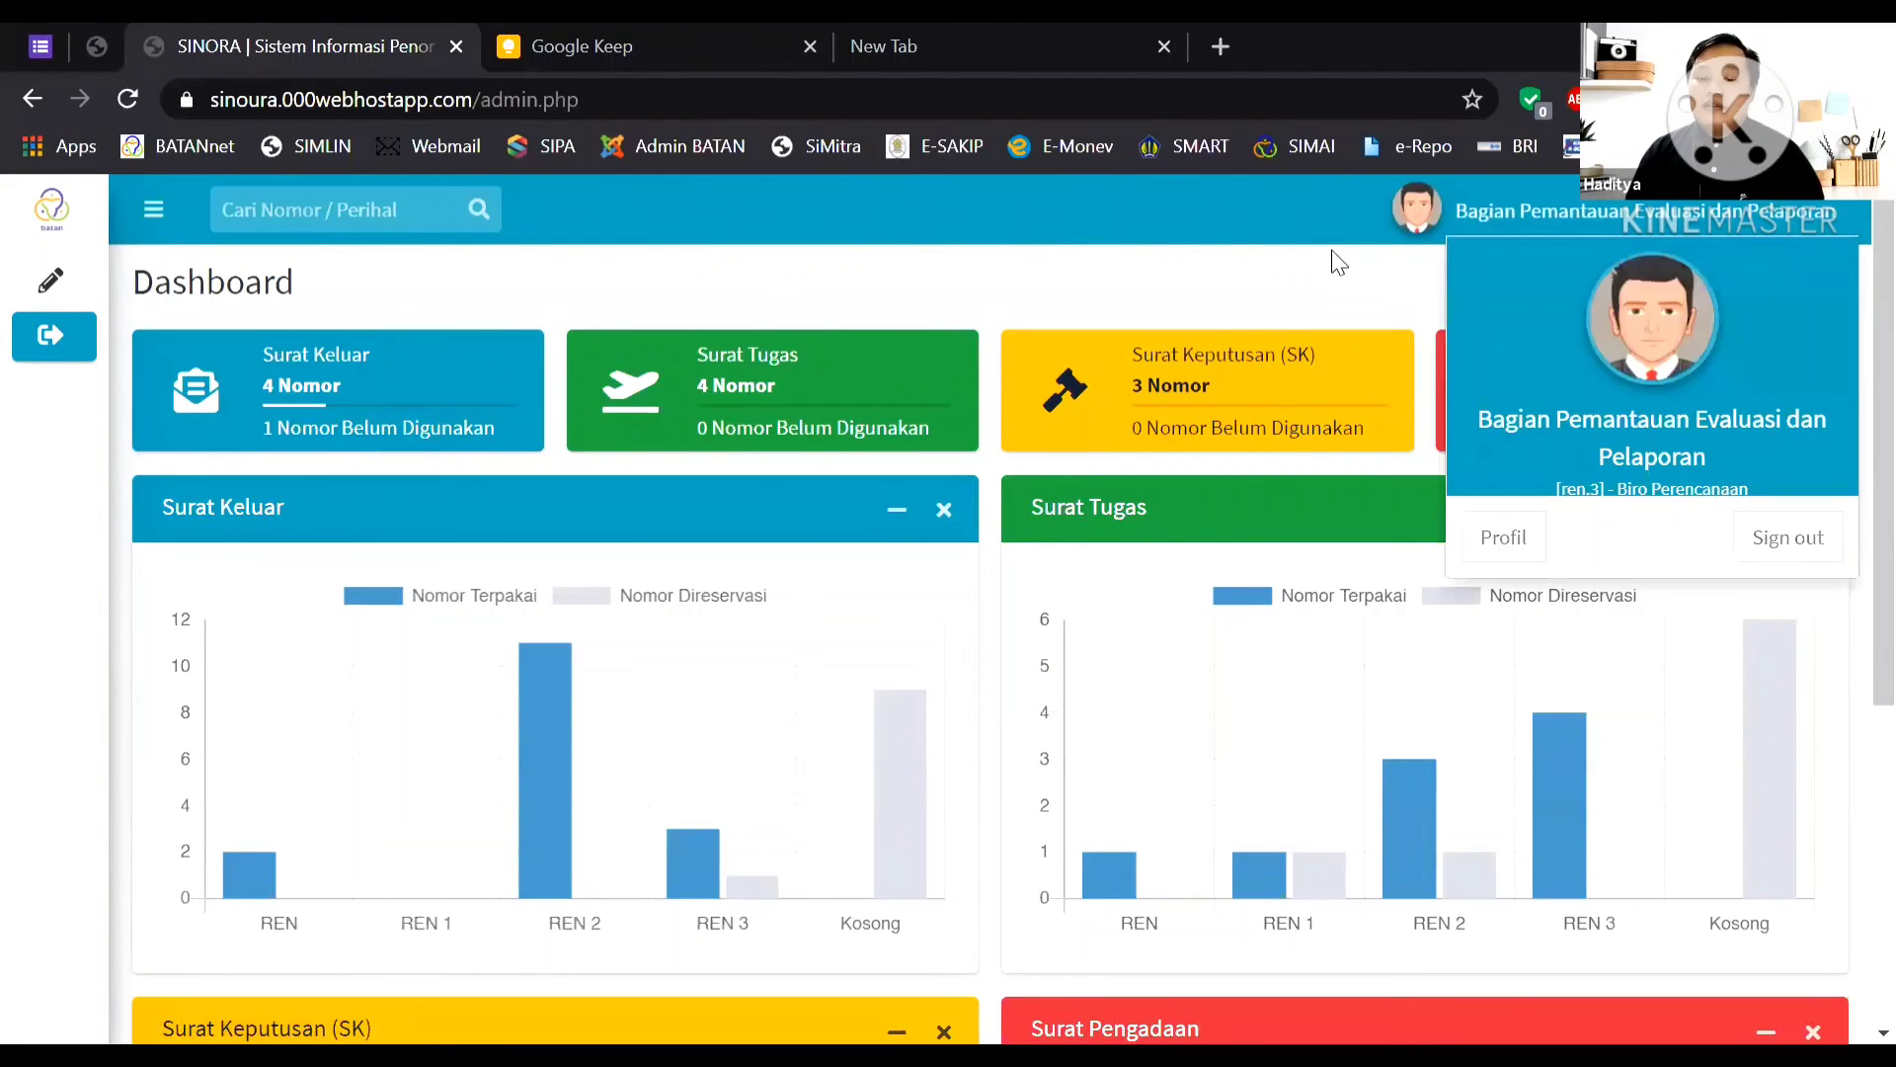
pyautogui.click(1425, 273)
pyautogui.click(1691, 225)
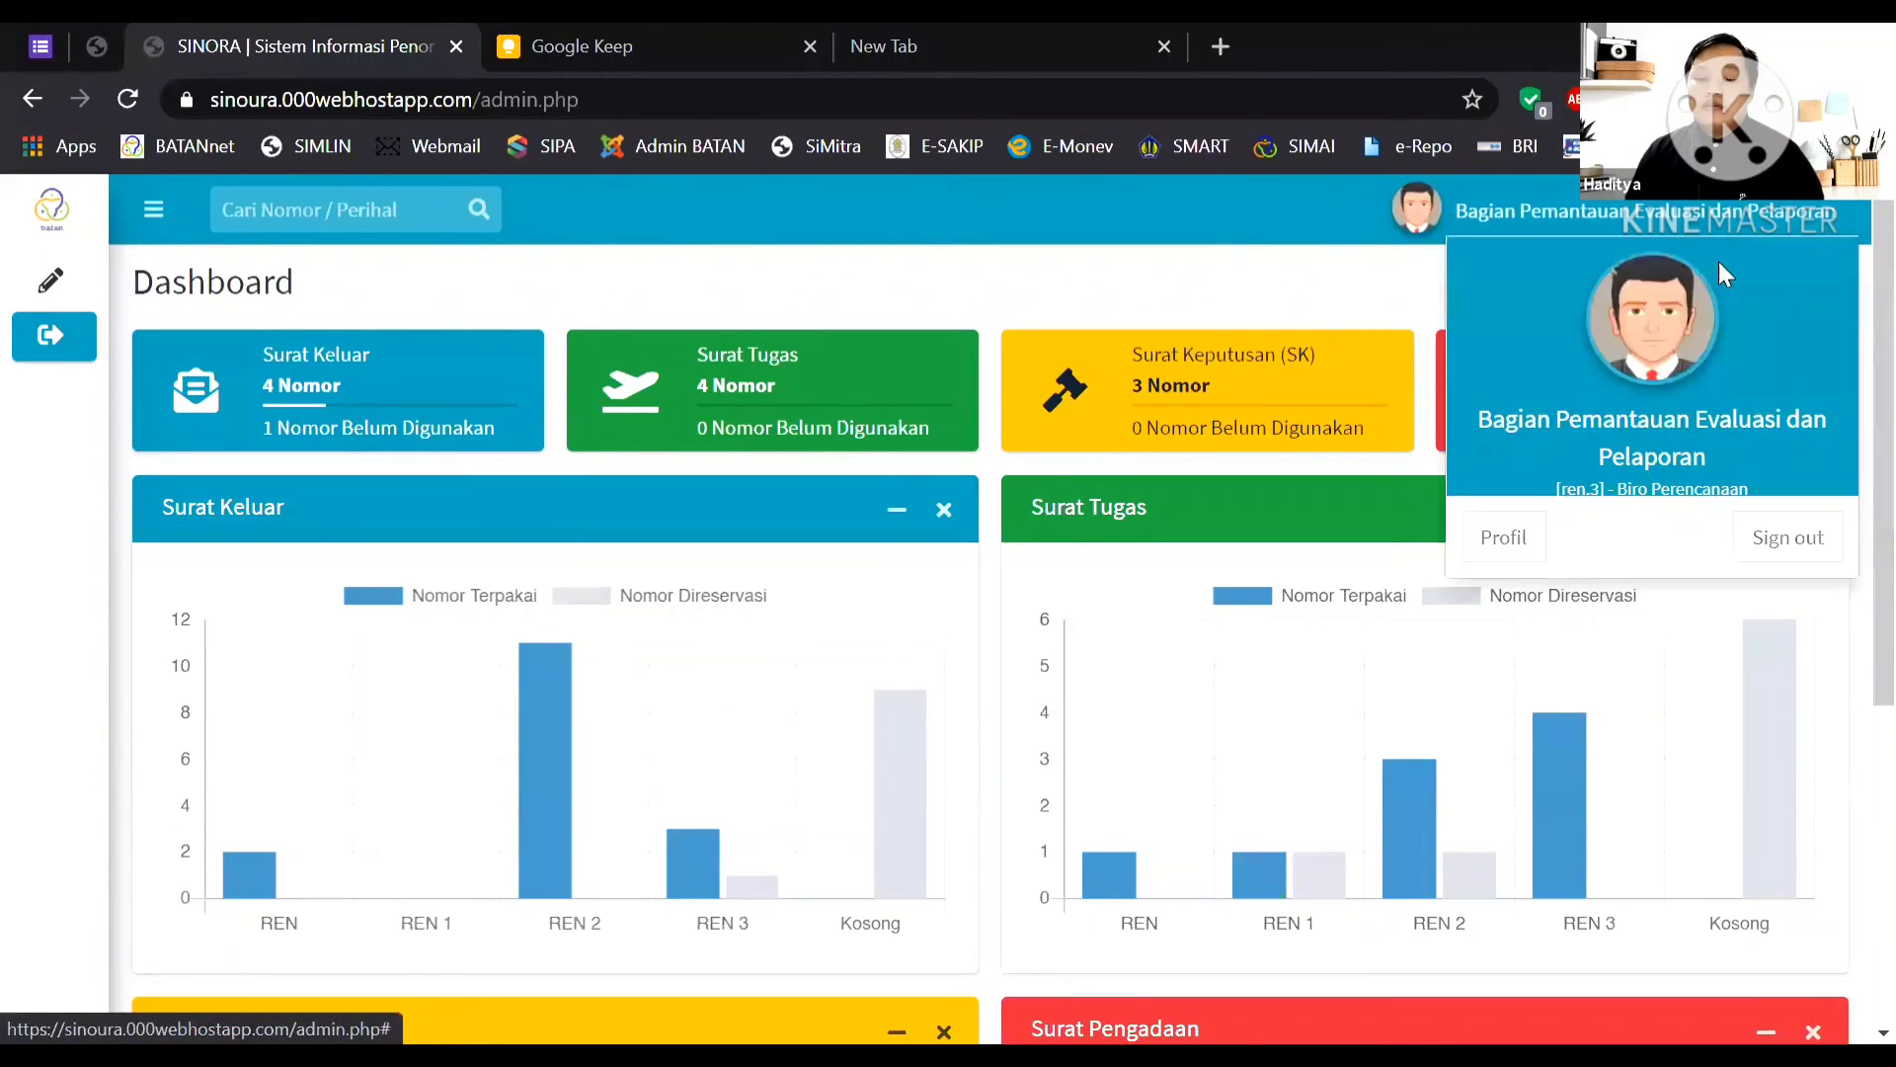
pyautogui.click(1767, 556)
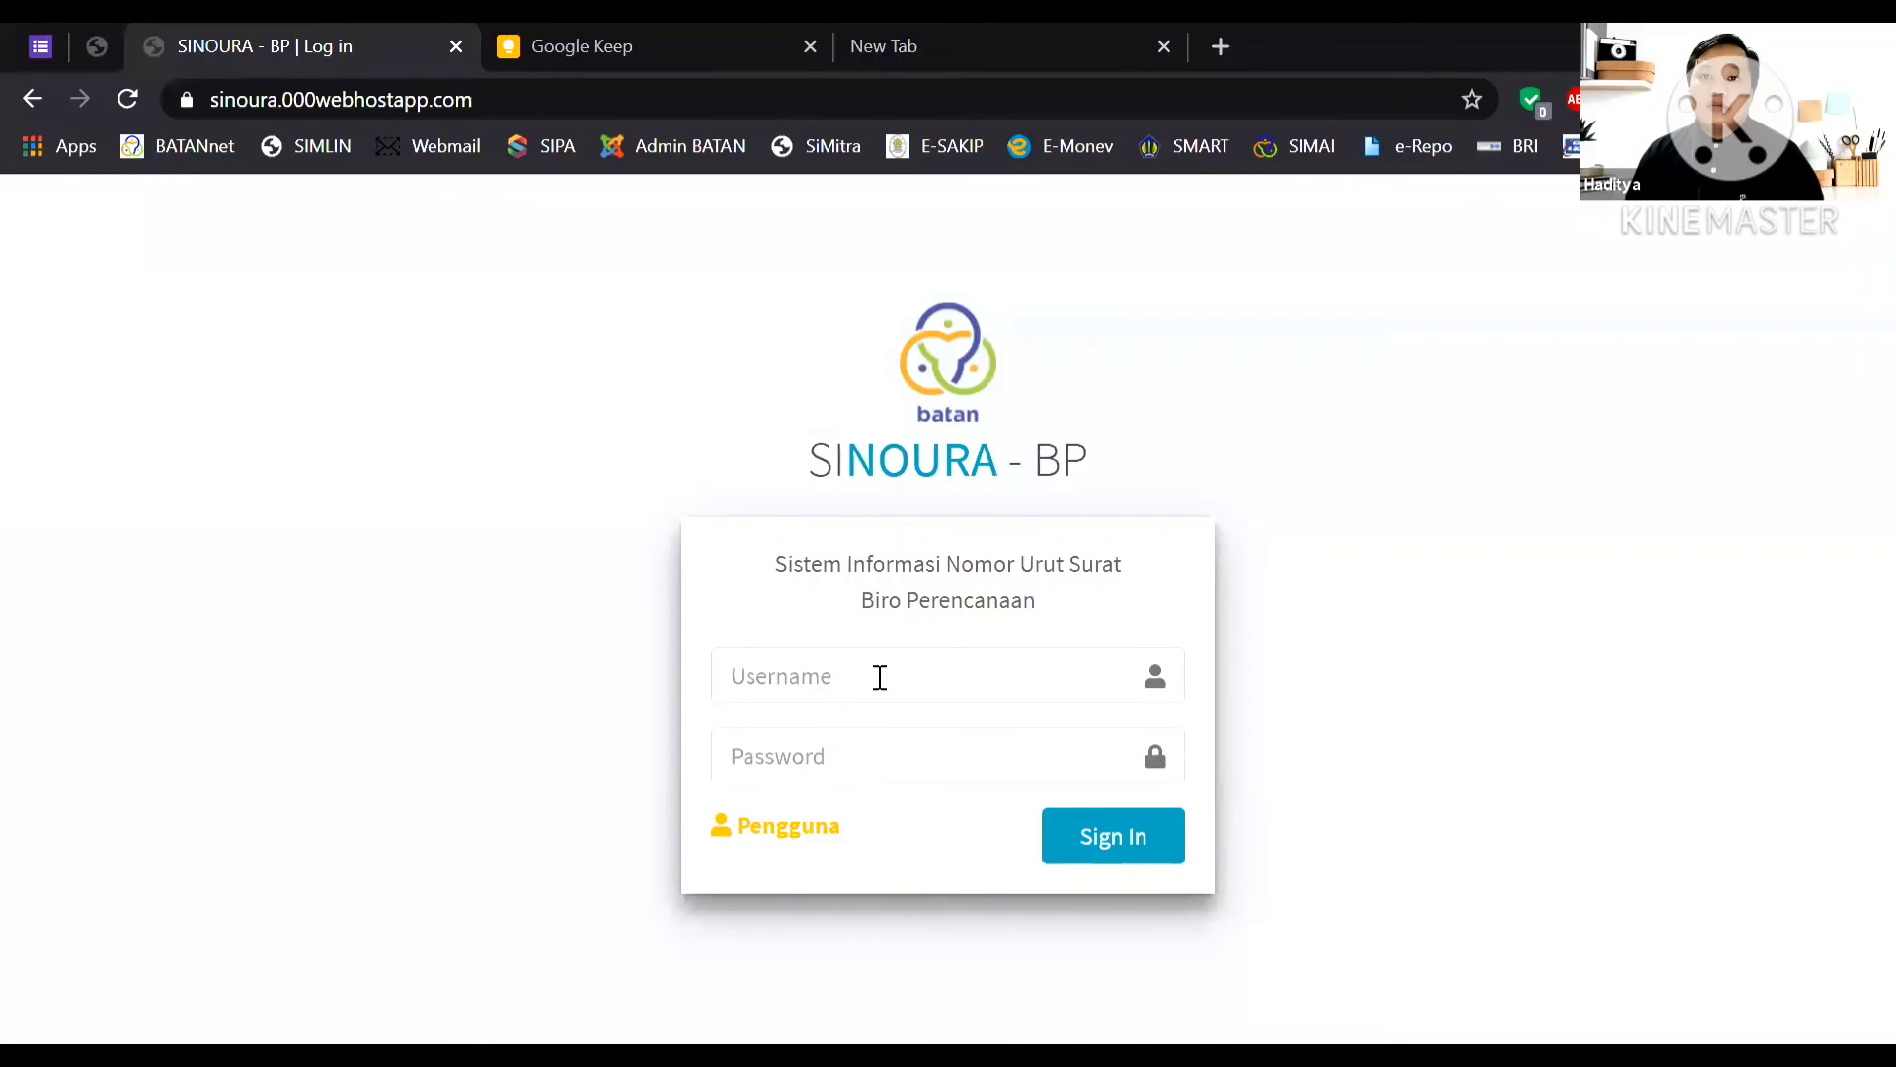
# Sign in with the username "admintu" and the account password.
pyautogui.click(879, 677)
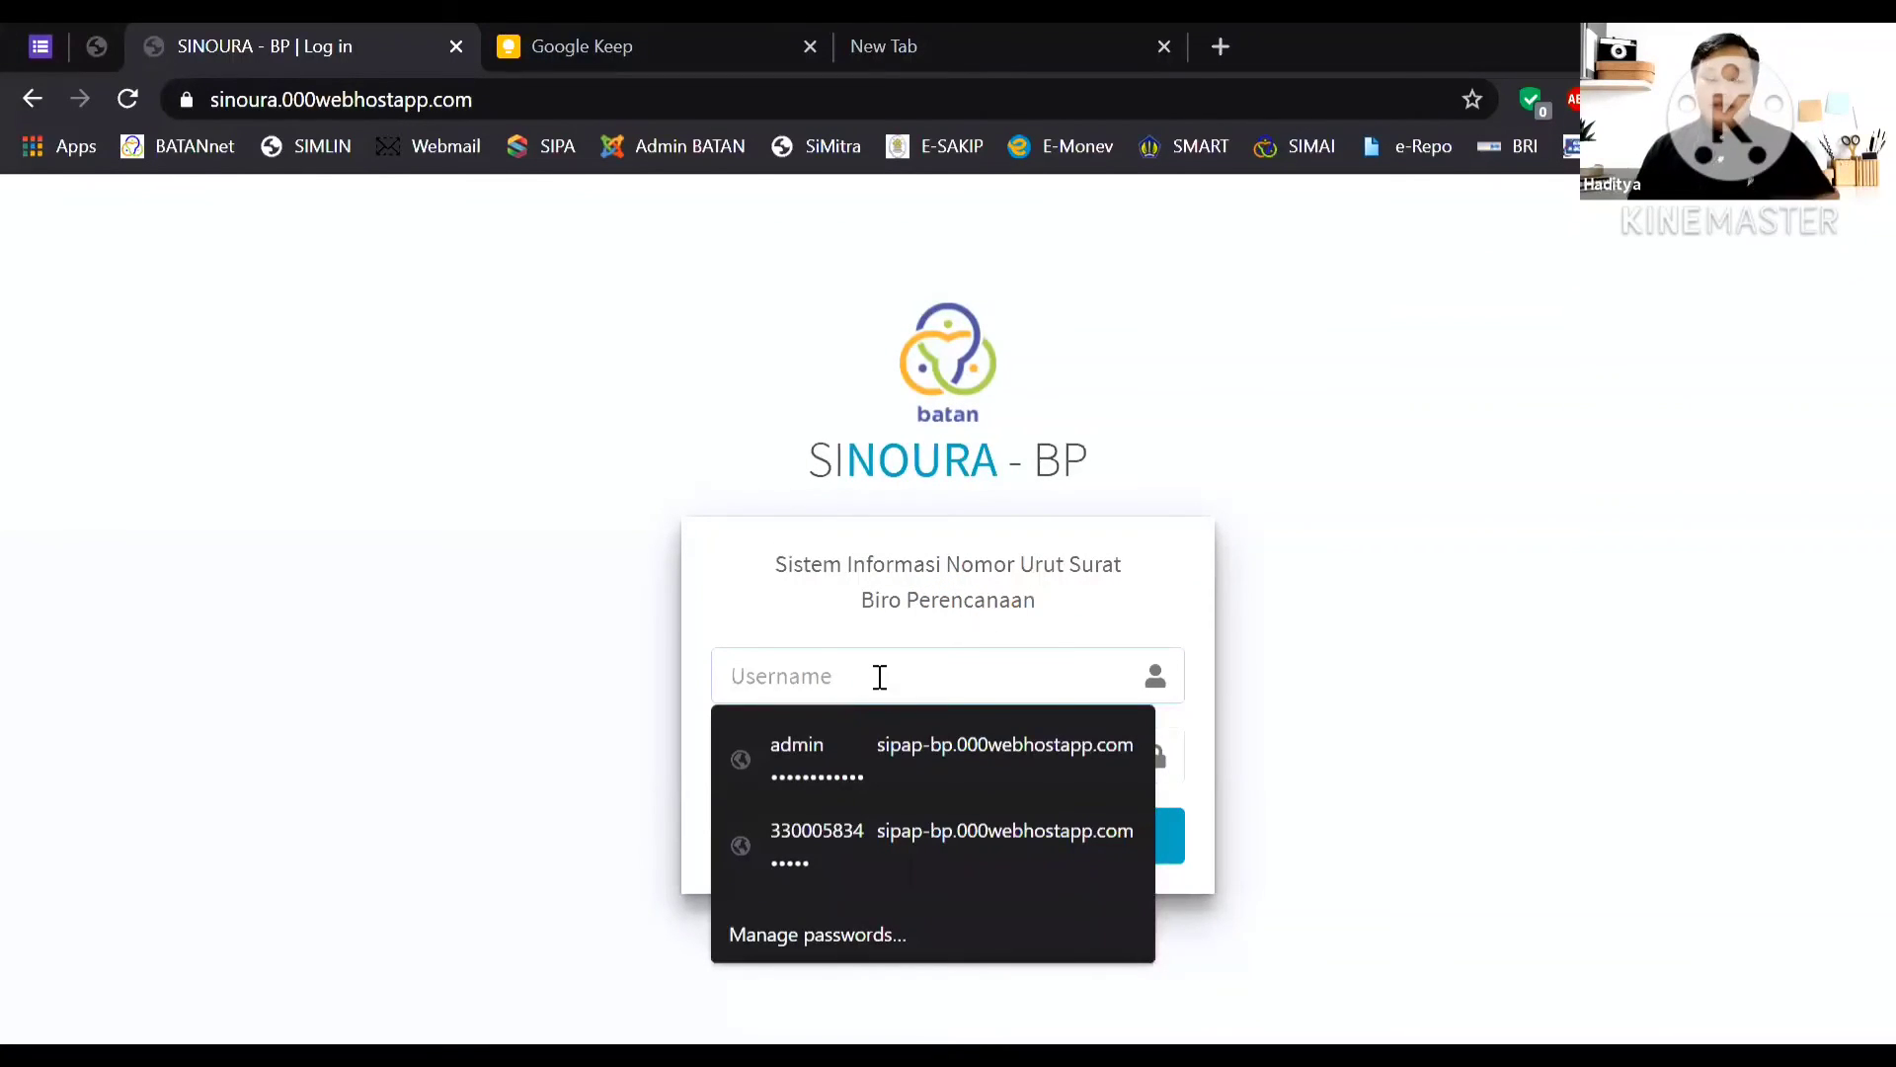
pyautogui.write('admintu')
pyautogui.press('Tab')
pyautogui.write('a')
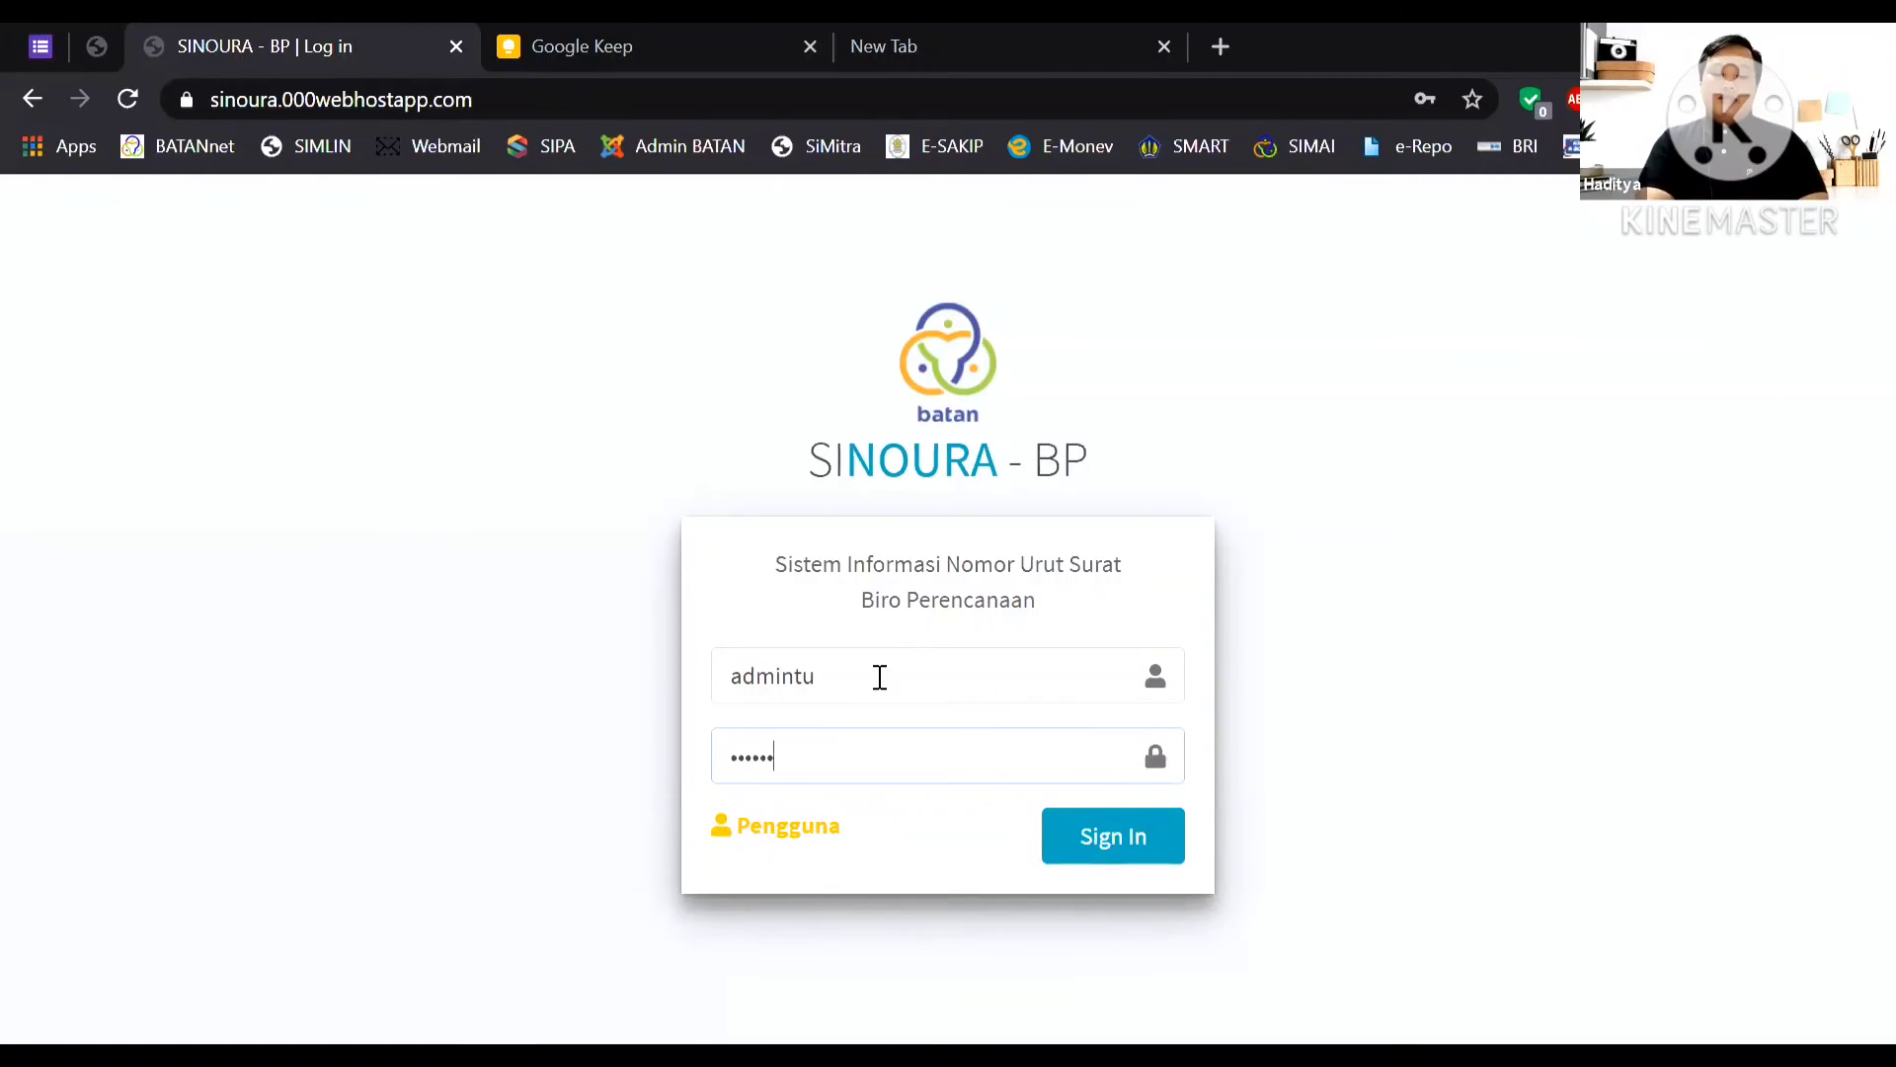
pyautogui.press('Return')
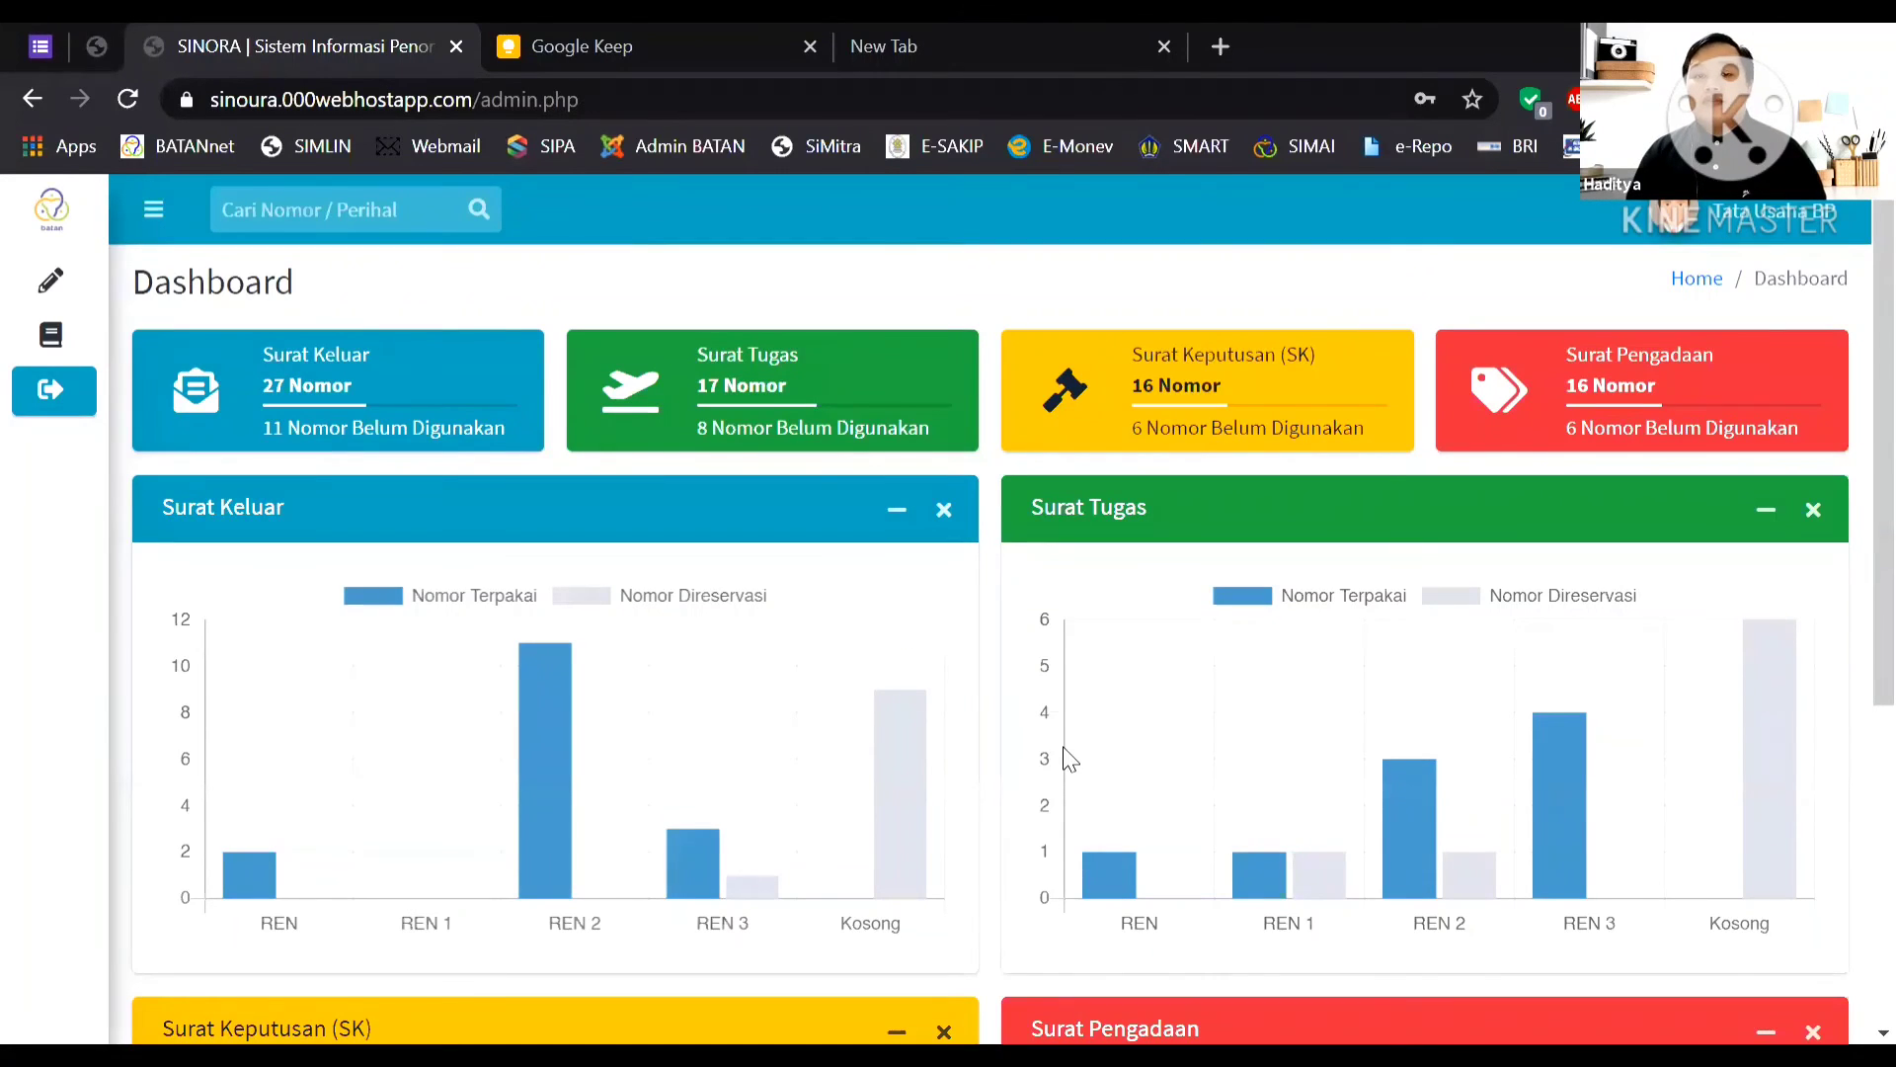
# Examine the Tata Usaha dashboard's charts for all letter types, including the Kosong and REN 3 reserved numbers of Surat Keluar.
pyautogui.scroll(-5, 1066, 756)
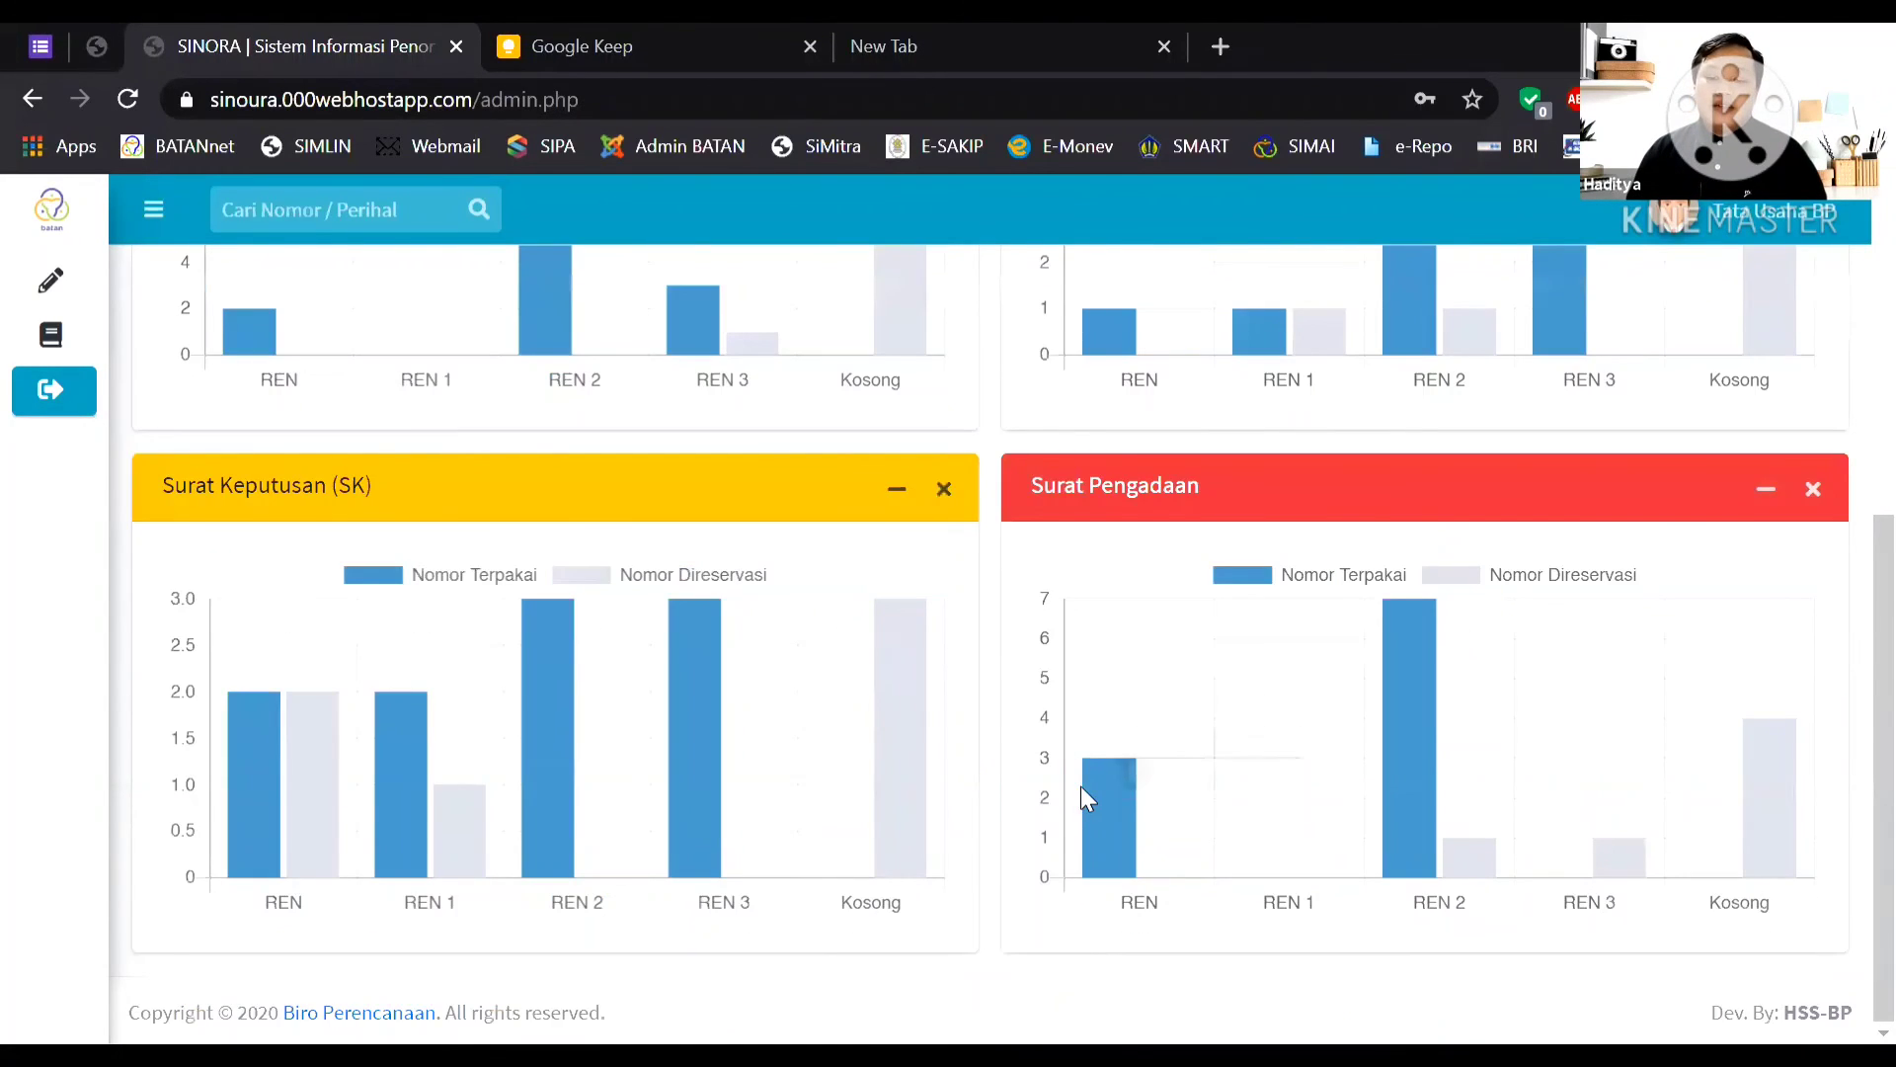
pyautogui.scroll(3, 1081, 787)
pyautogui.scroll(3, 1027, 851)
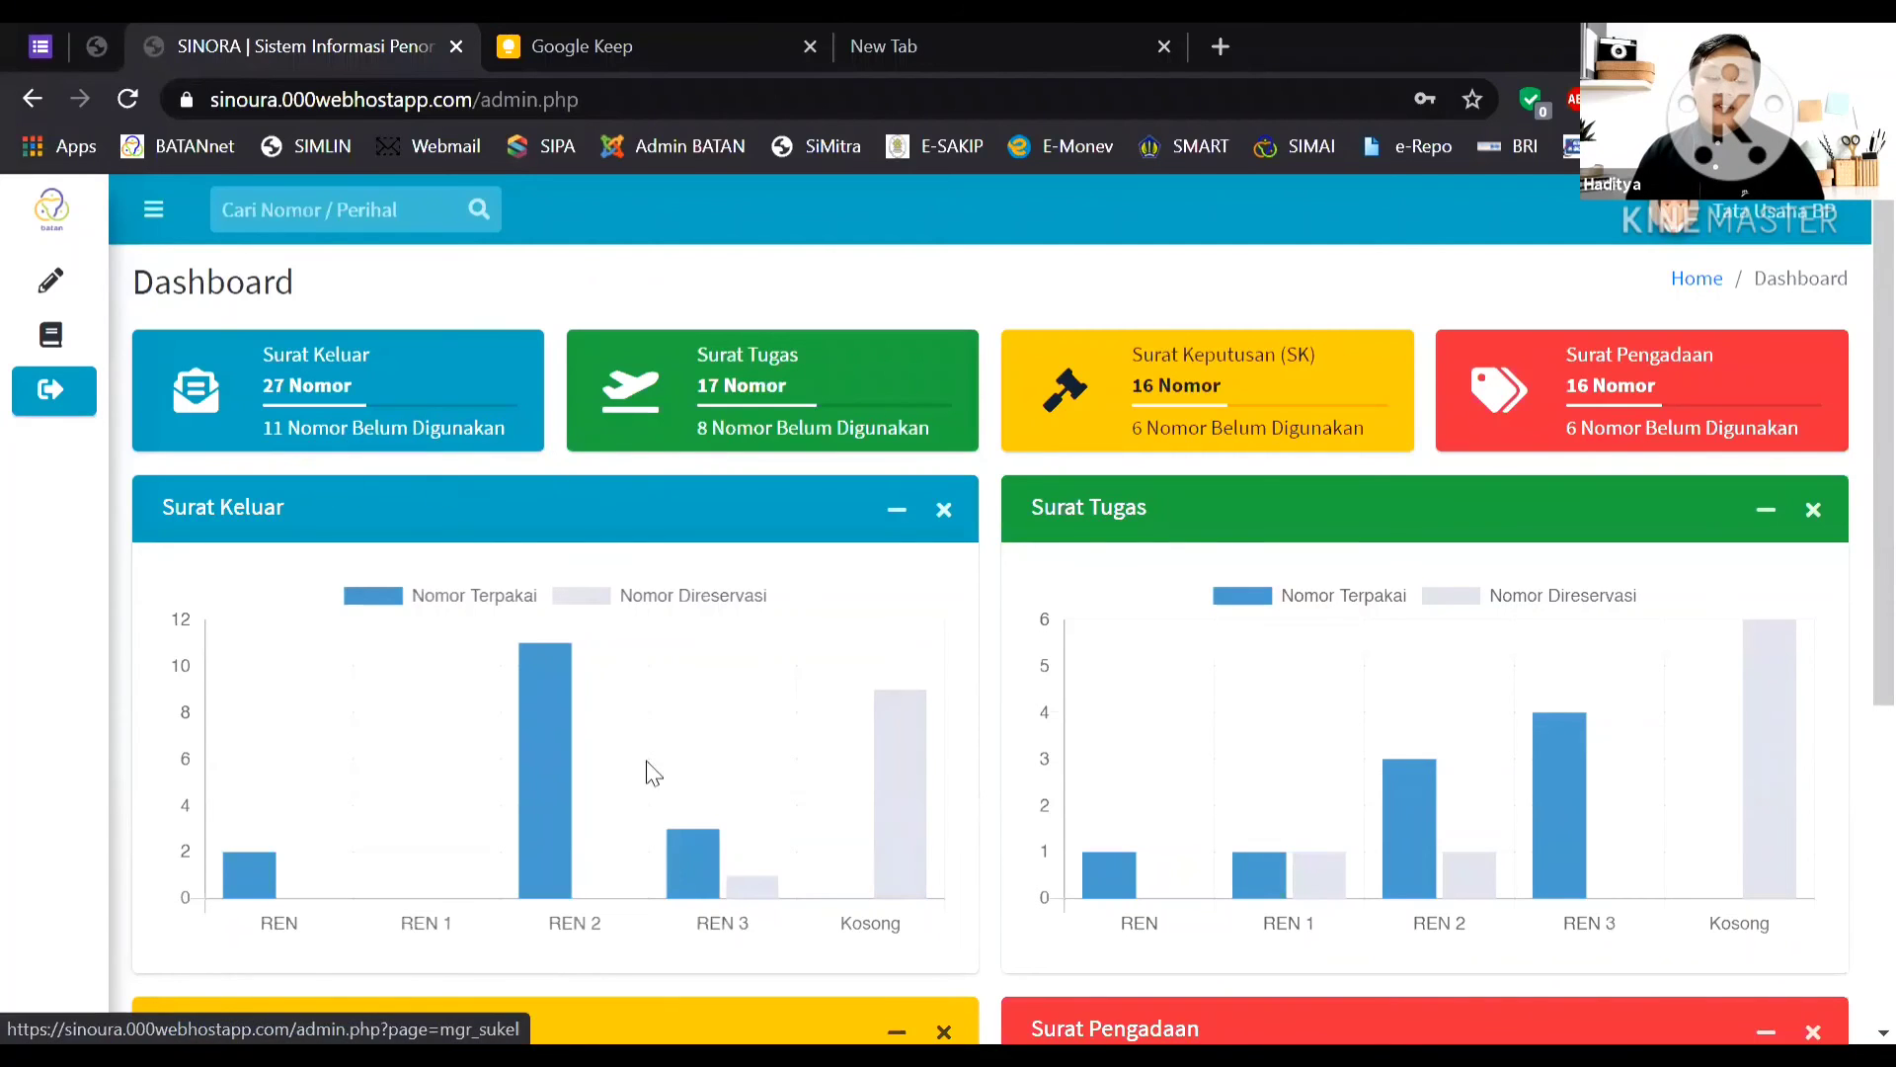
pyautogui.moveTo(895, 786)
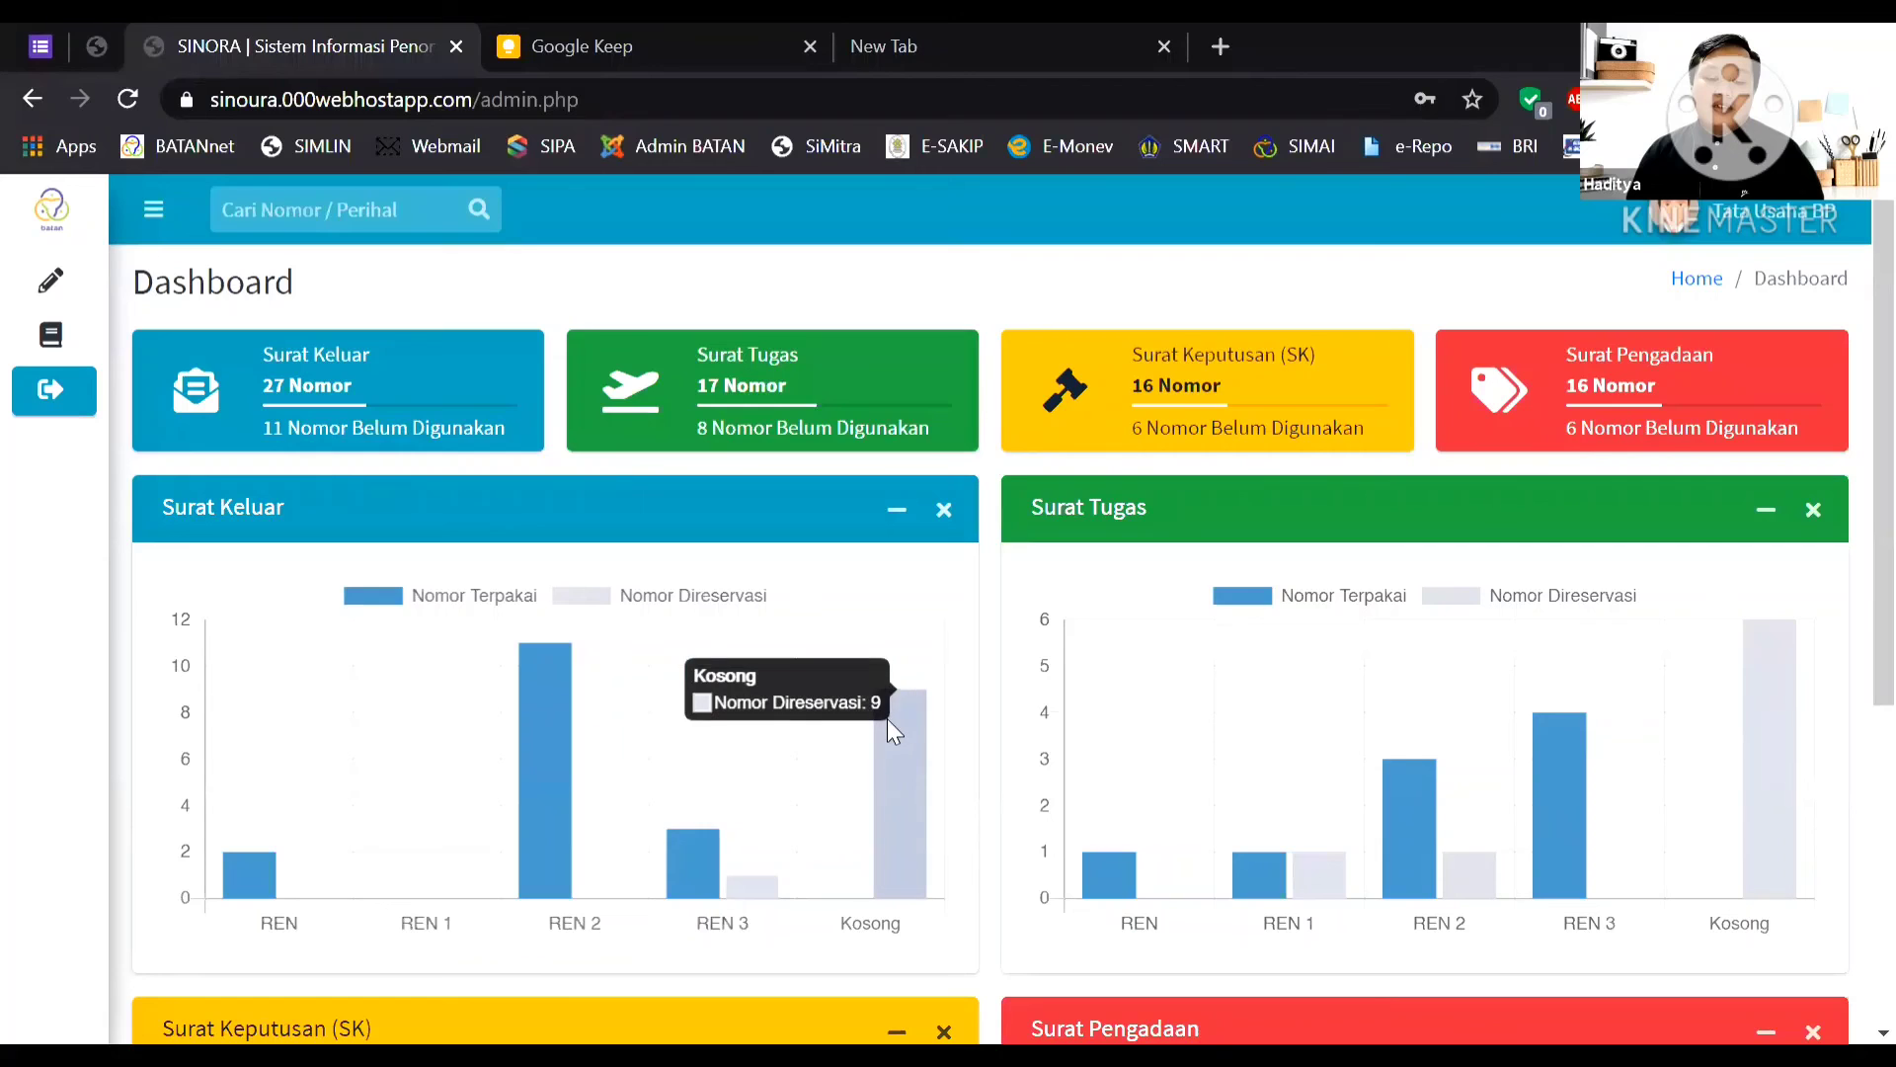
pyautogui.moveTo(761, 889)
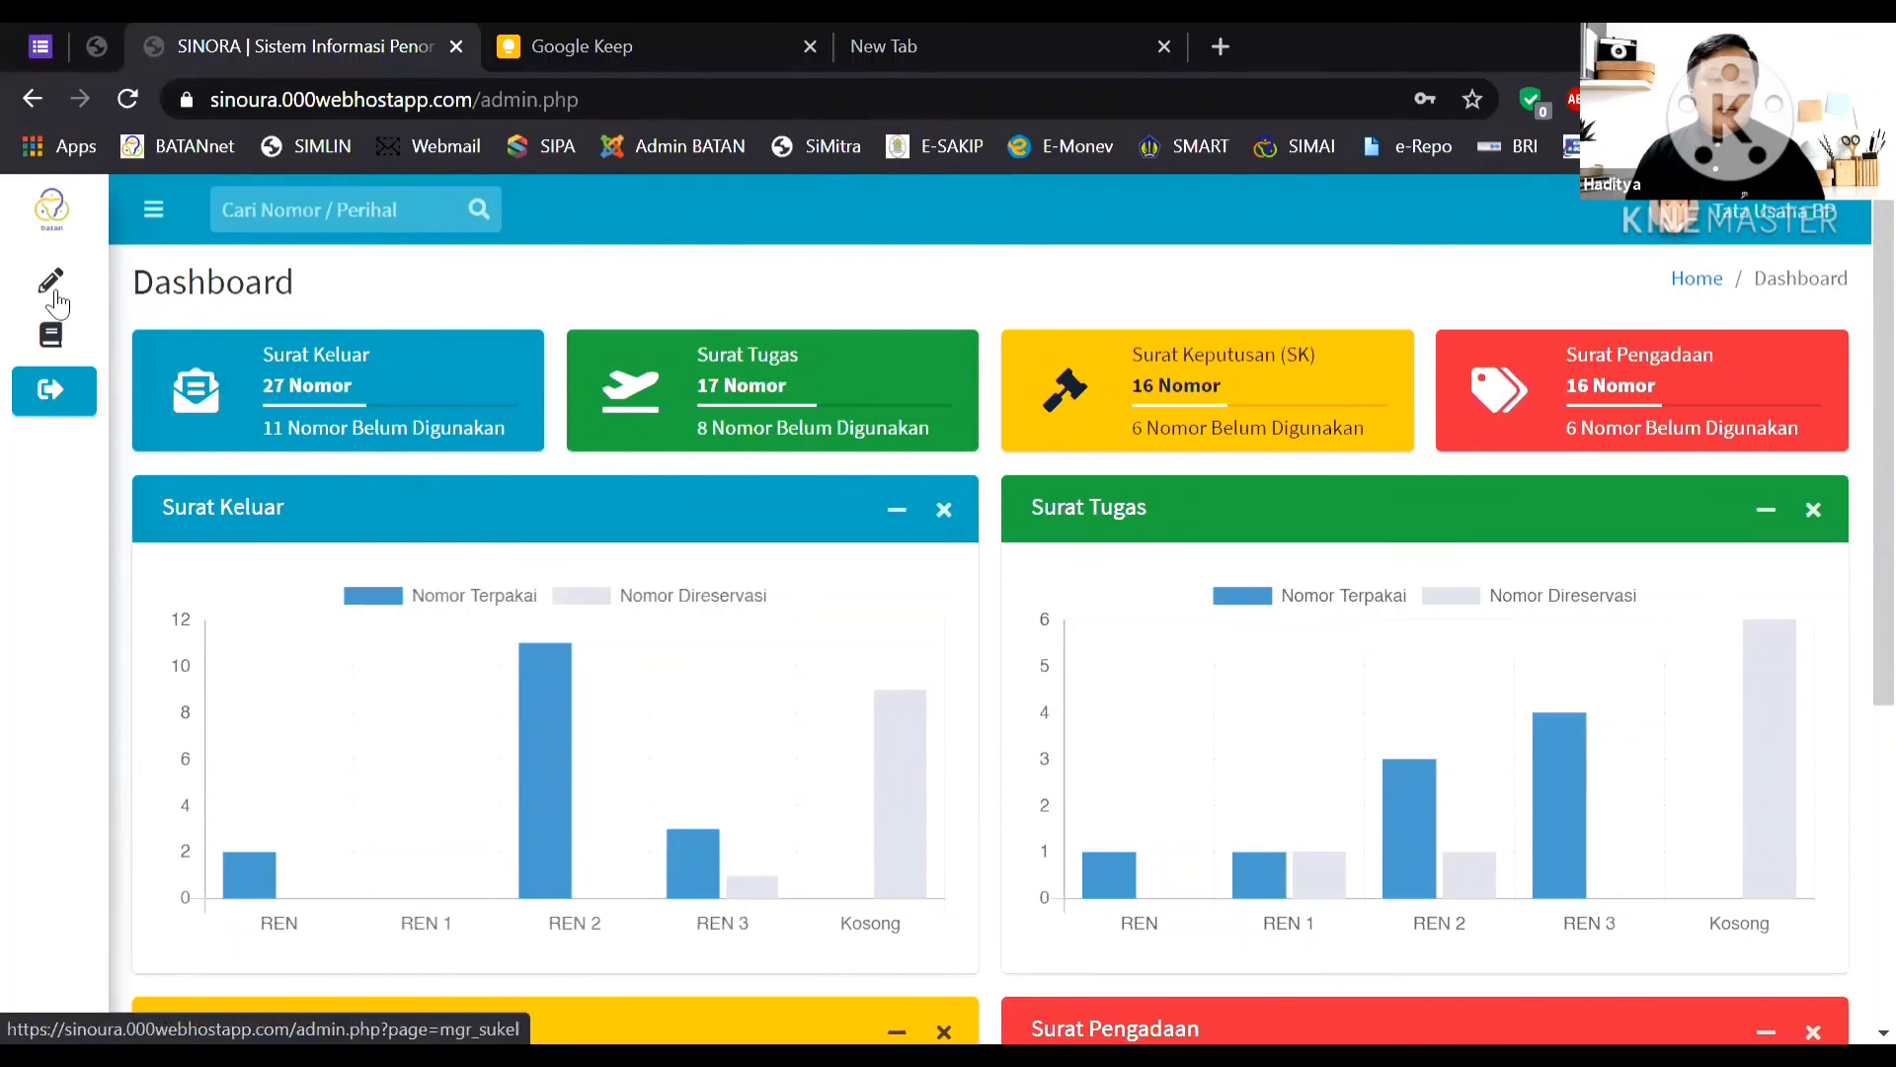
# Open the Surat Keluar list and examine the Keterangan of reserved entry 026 to see who reserved it and why.
pyautogui.click(246, 287)
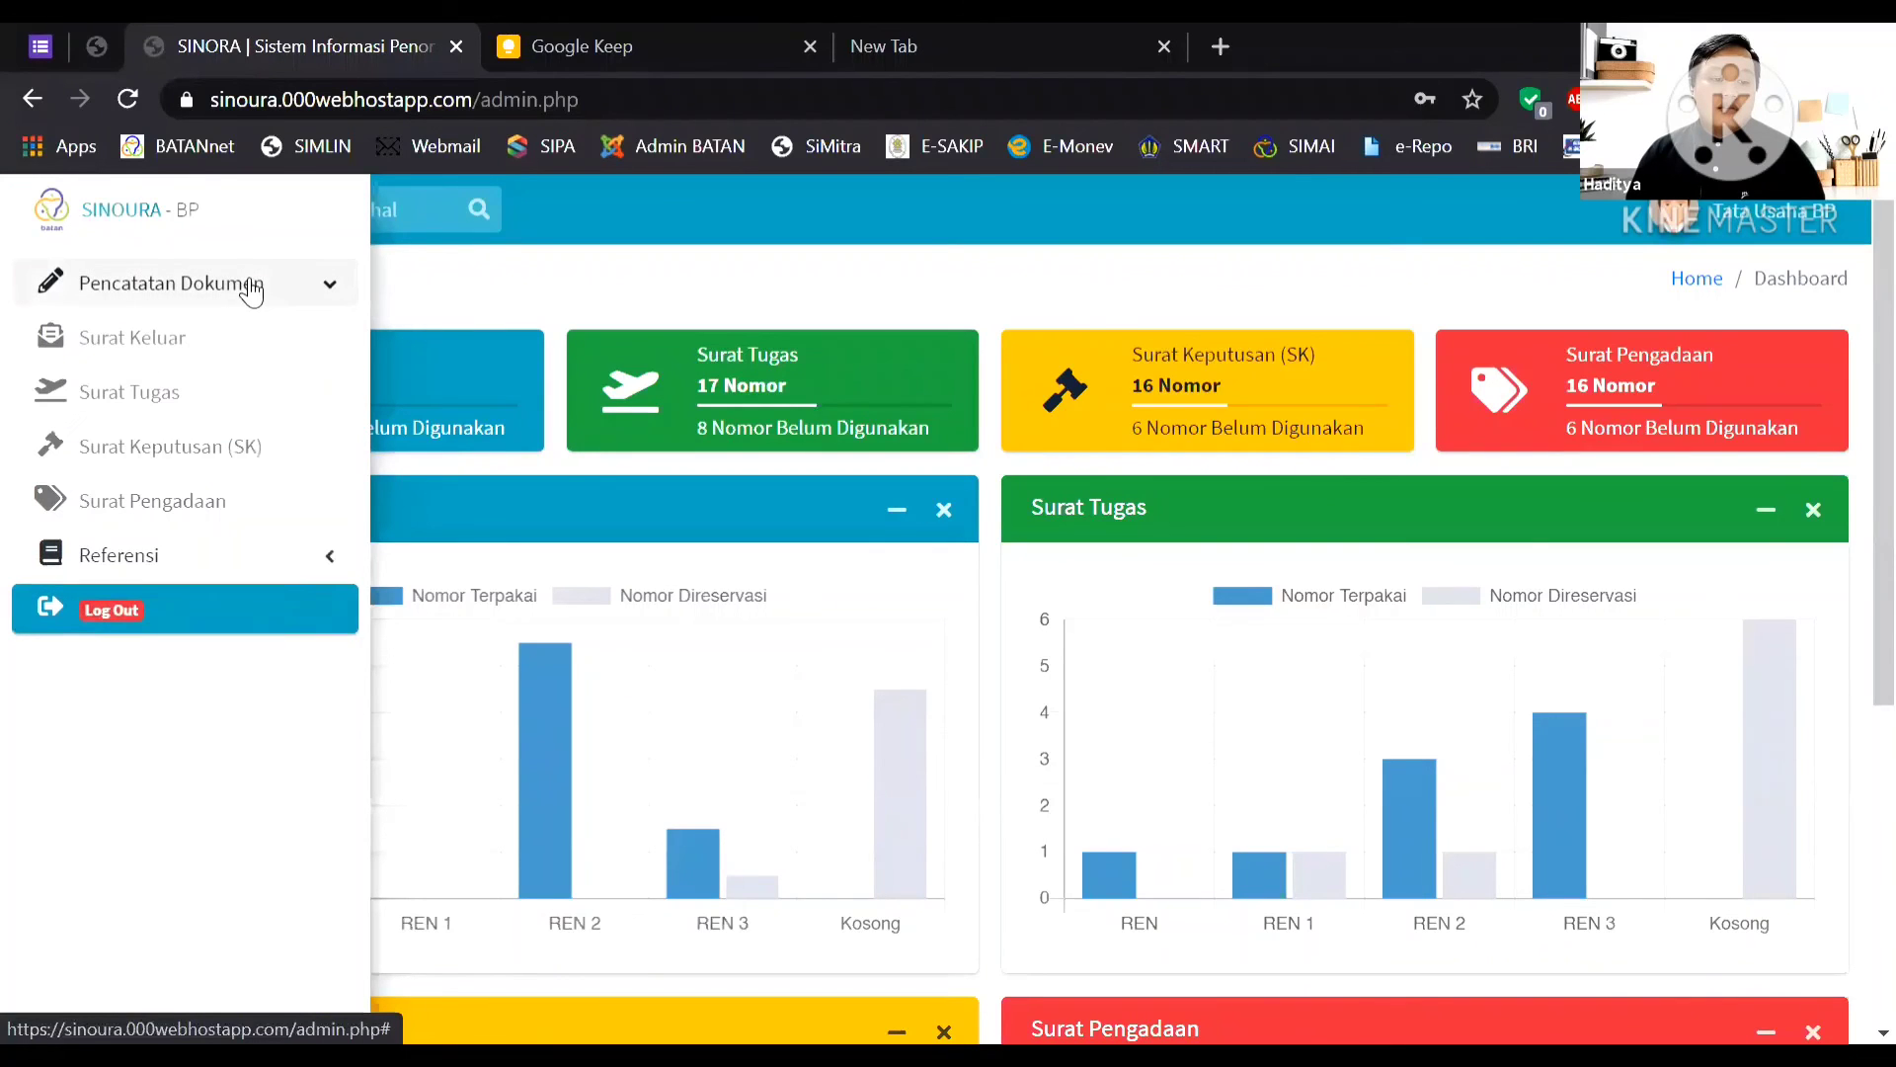
pyautogui.click(159, 347)
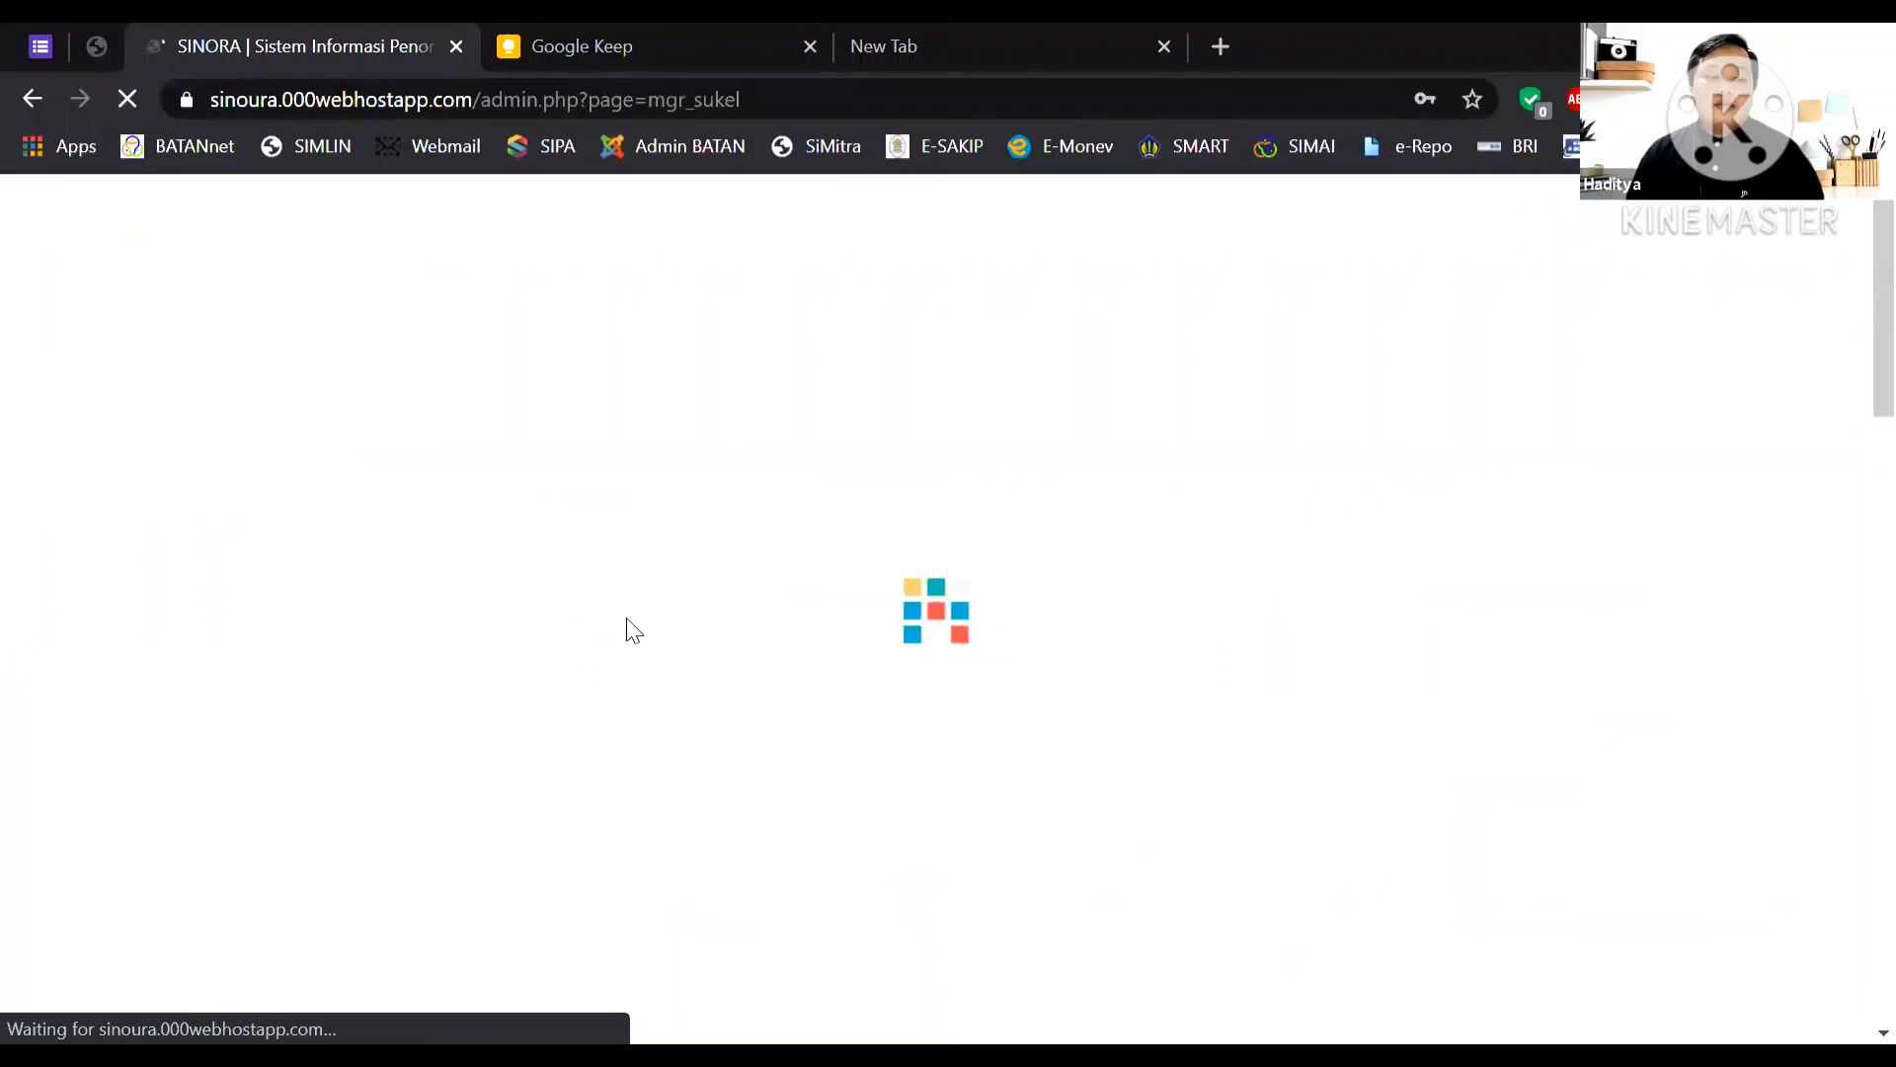
pyautogui.scroll(-2, 457, 701)
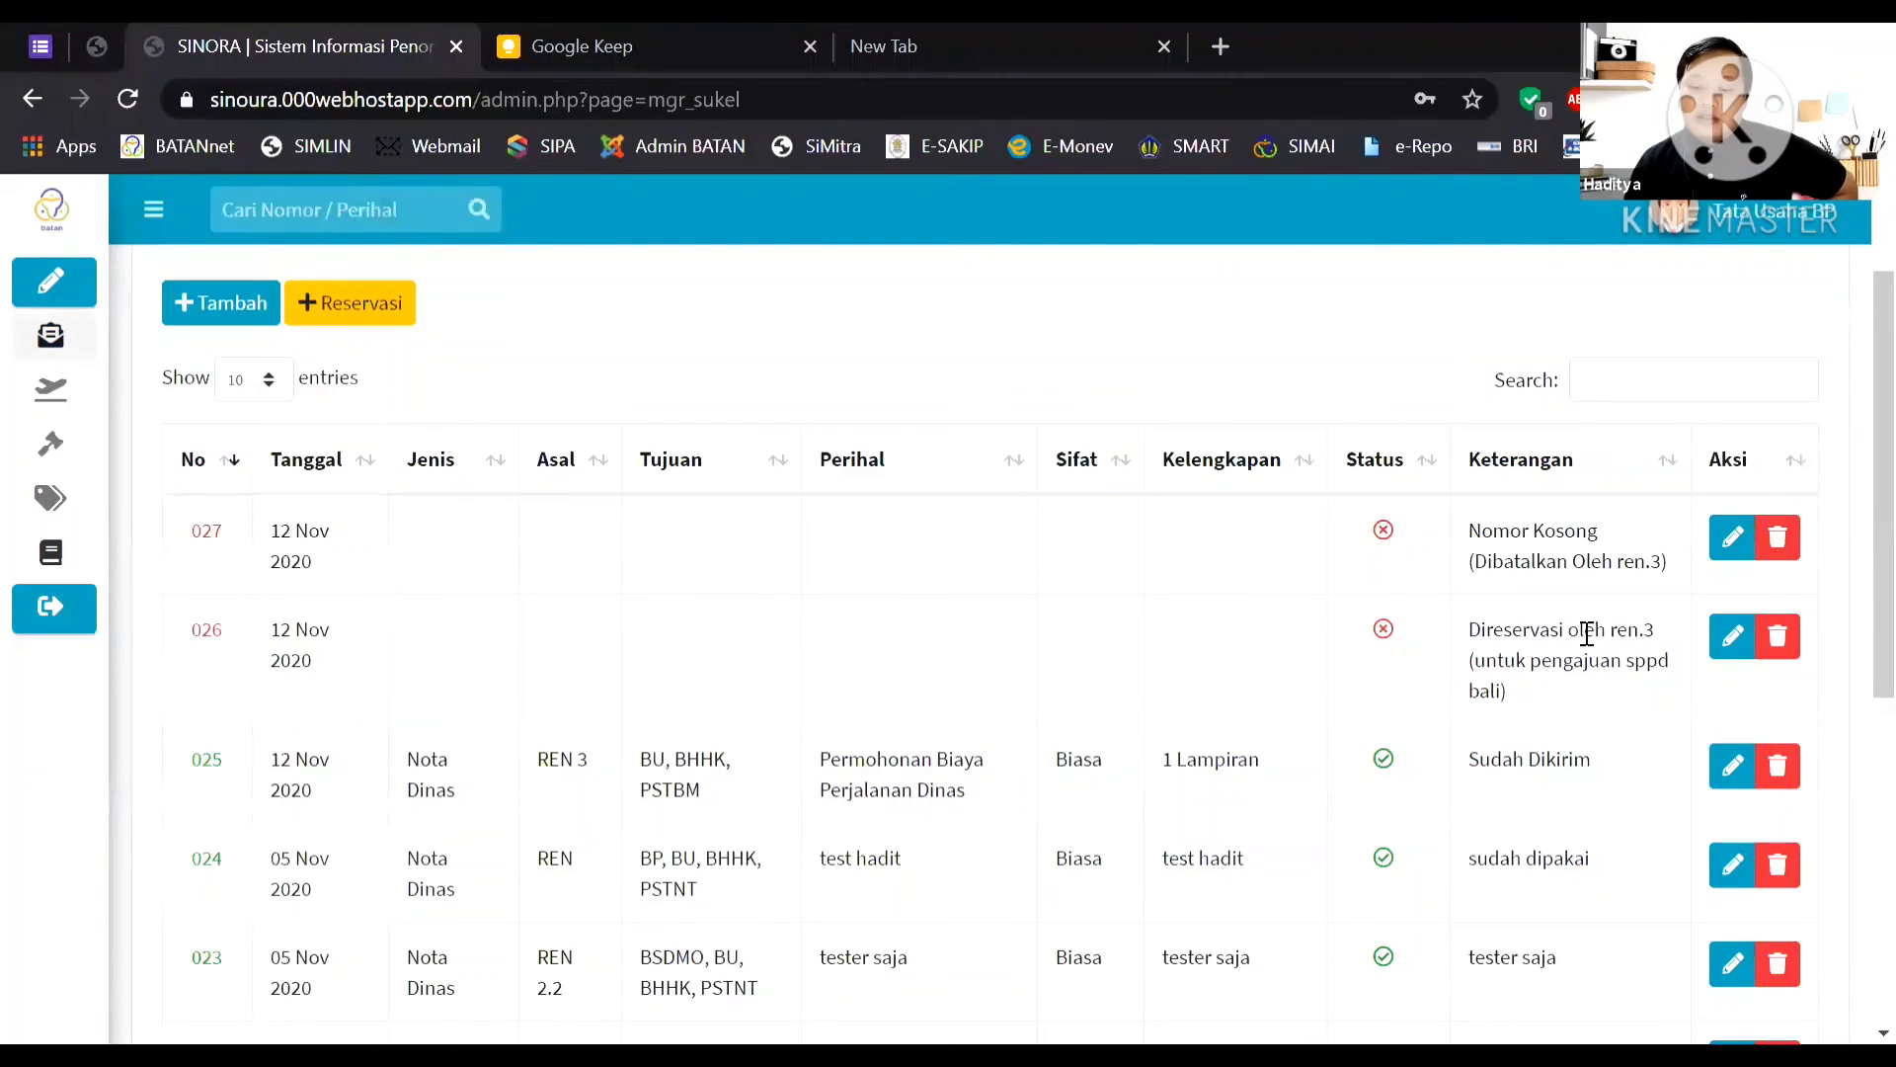
pyautogui.moveTo(1529, 630); pyautogui.dragTo(1654, 626)
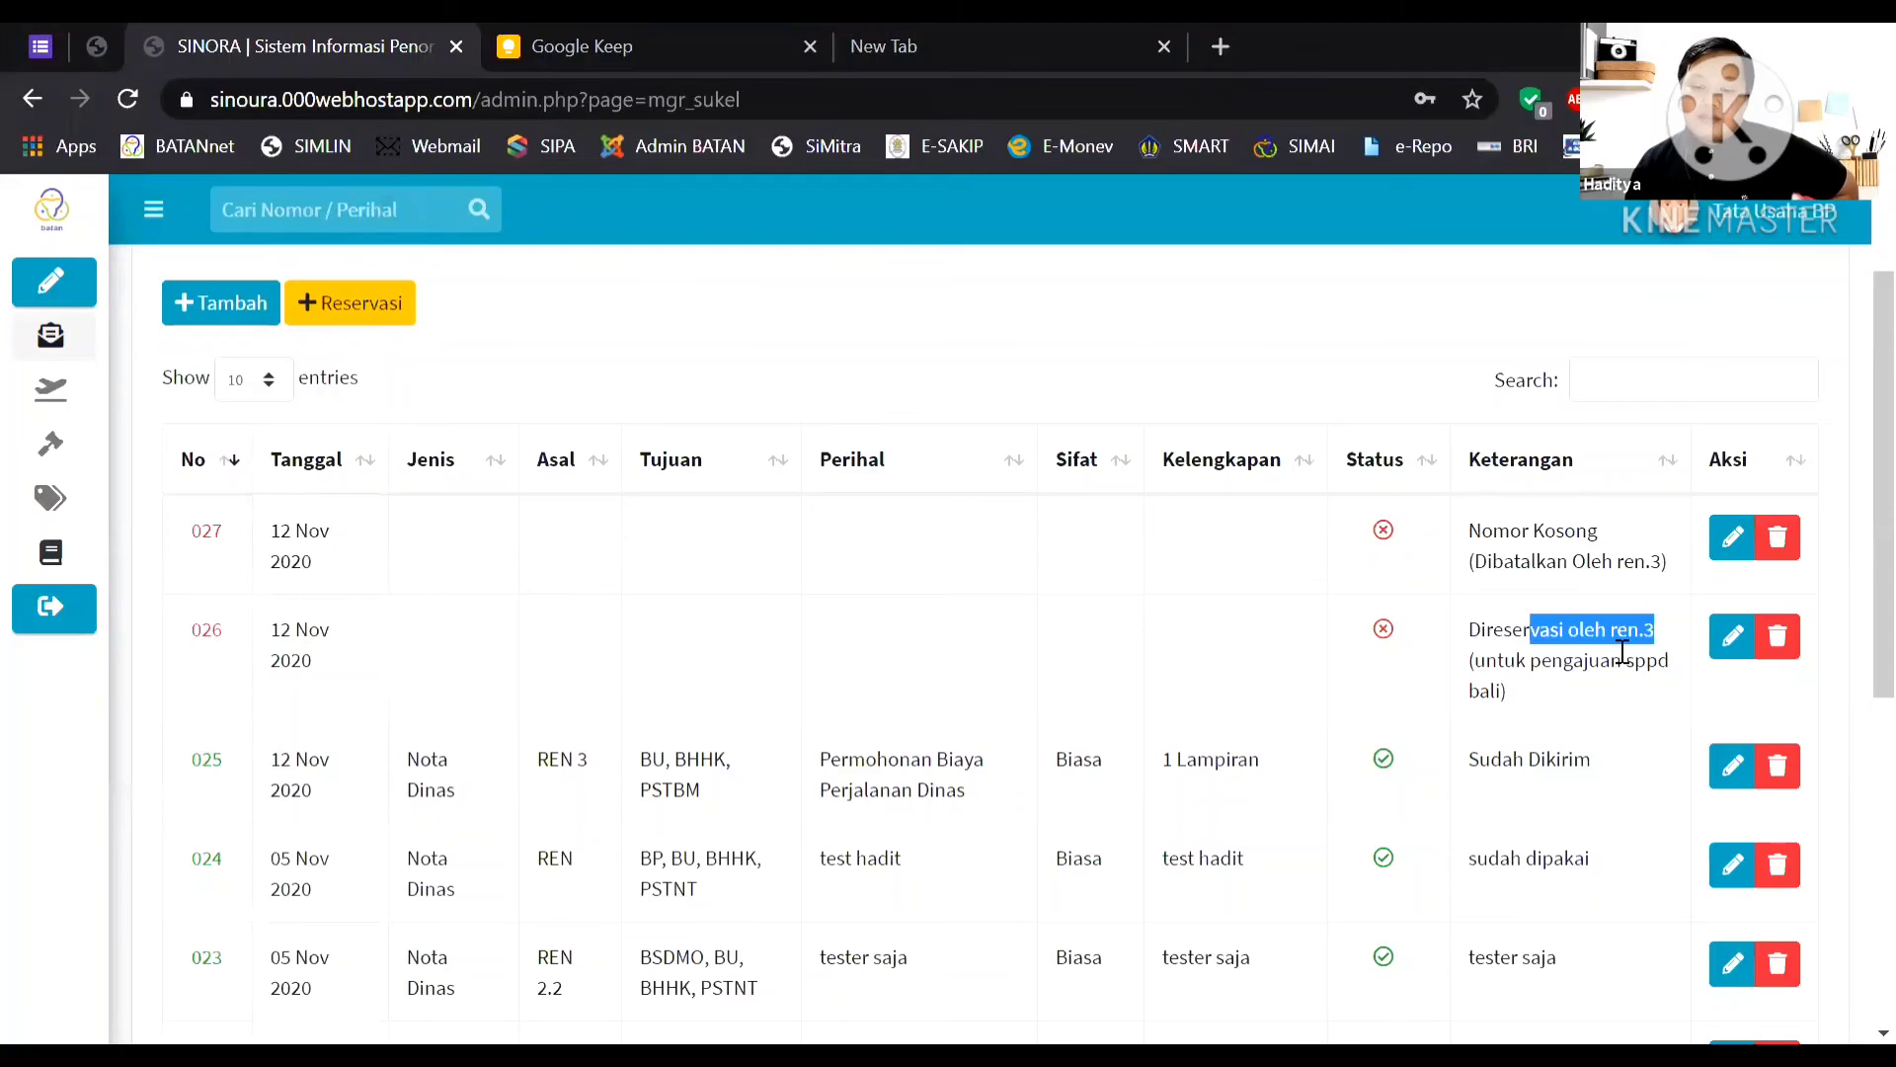
pyautogui.moveTo(1490, 666); pyautogui.dragTo(1511, 707)
pyautogui.click(1512, 708)
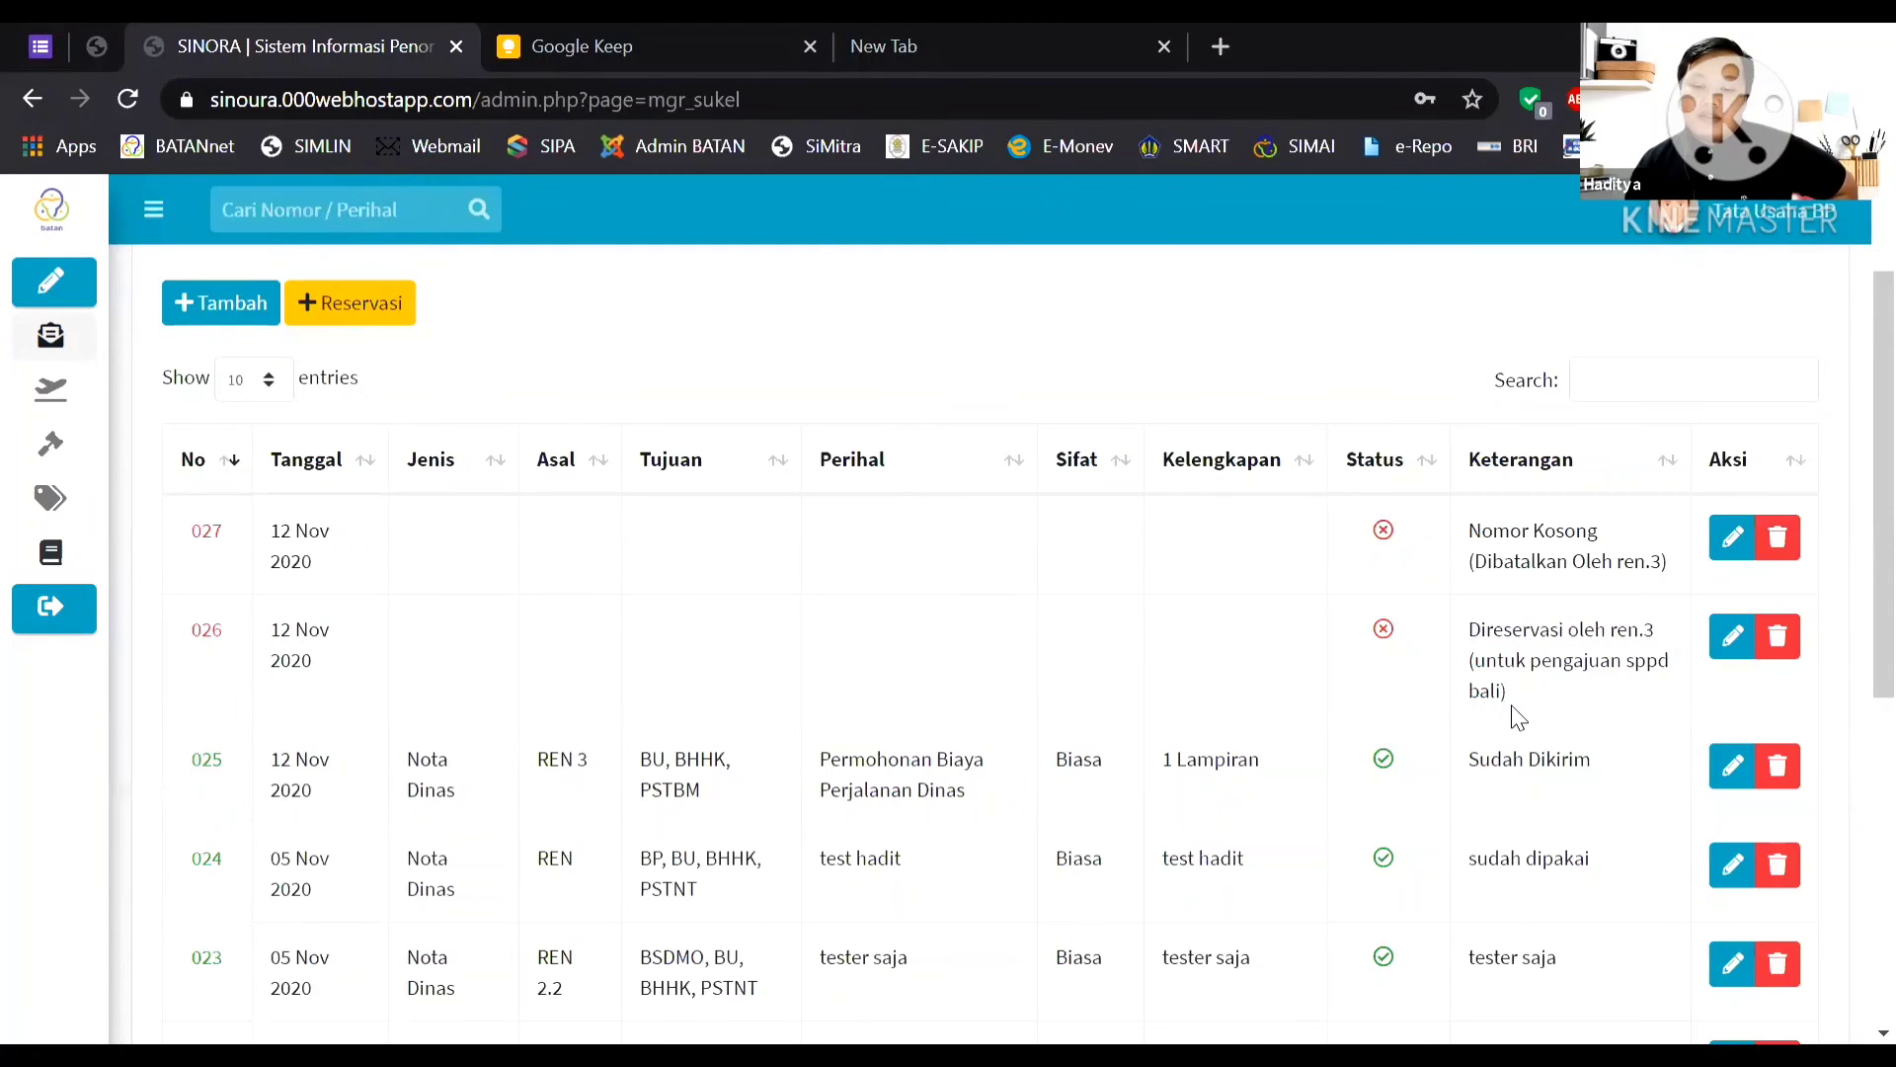
# Examine the Keterangan and date of cancelled Surat Keluar entry 027 to see who cancelled it.
pyautogui.moveTo(1494, 531)
pyautogui.mouseDown()
pyautogui.moveTo(1612, 537)
pyautogui.moveTo(1644, 562)
pyautogui.moveTo(1518, 550)
pyautogui.mouseUp()
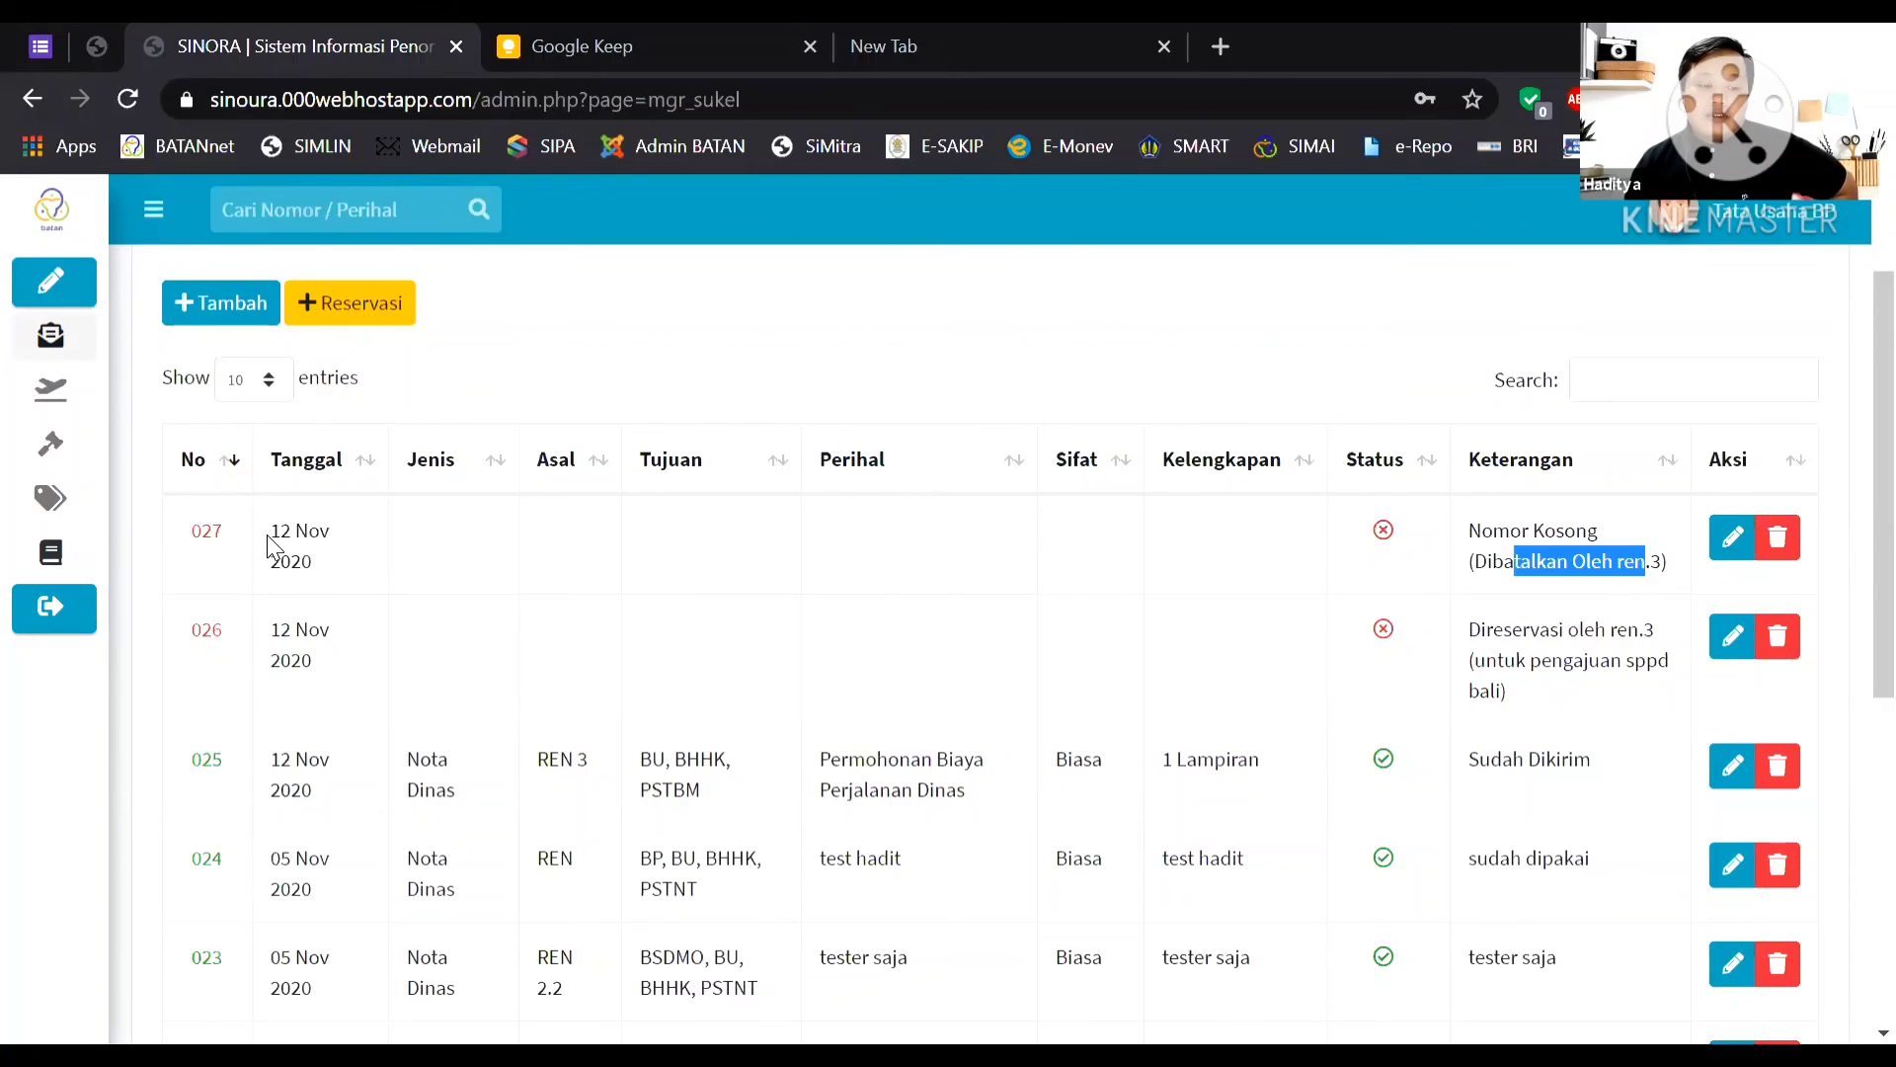
pyautogui.moveTo(276, 534); pyautogui.dragTo(316, 571)
pyautogui.click(324, 579)
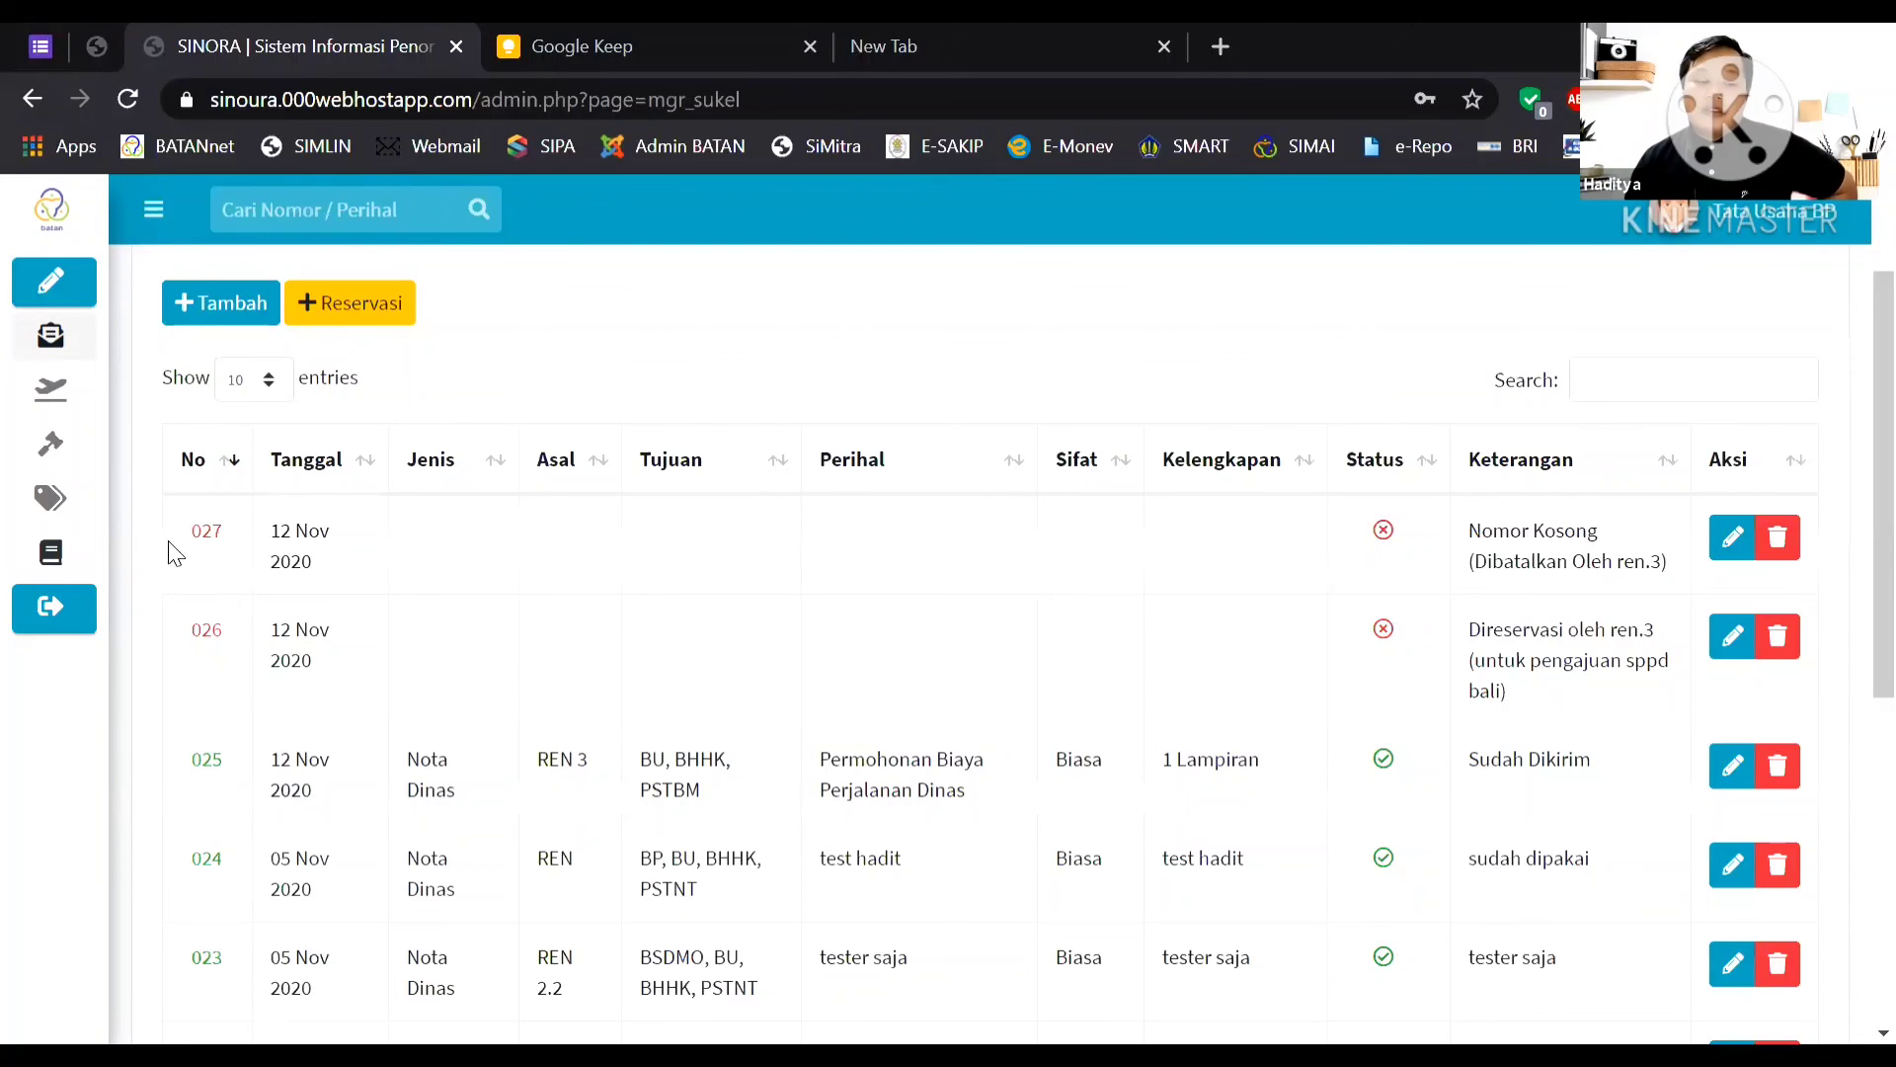
pyautogui.doubleClick(1583, 533)
pyautogui.click(266, 553)
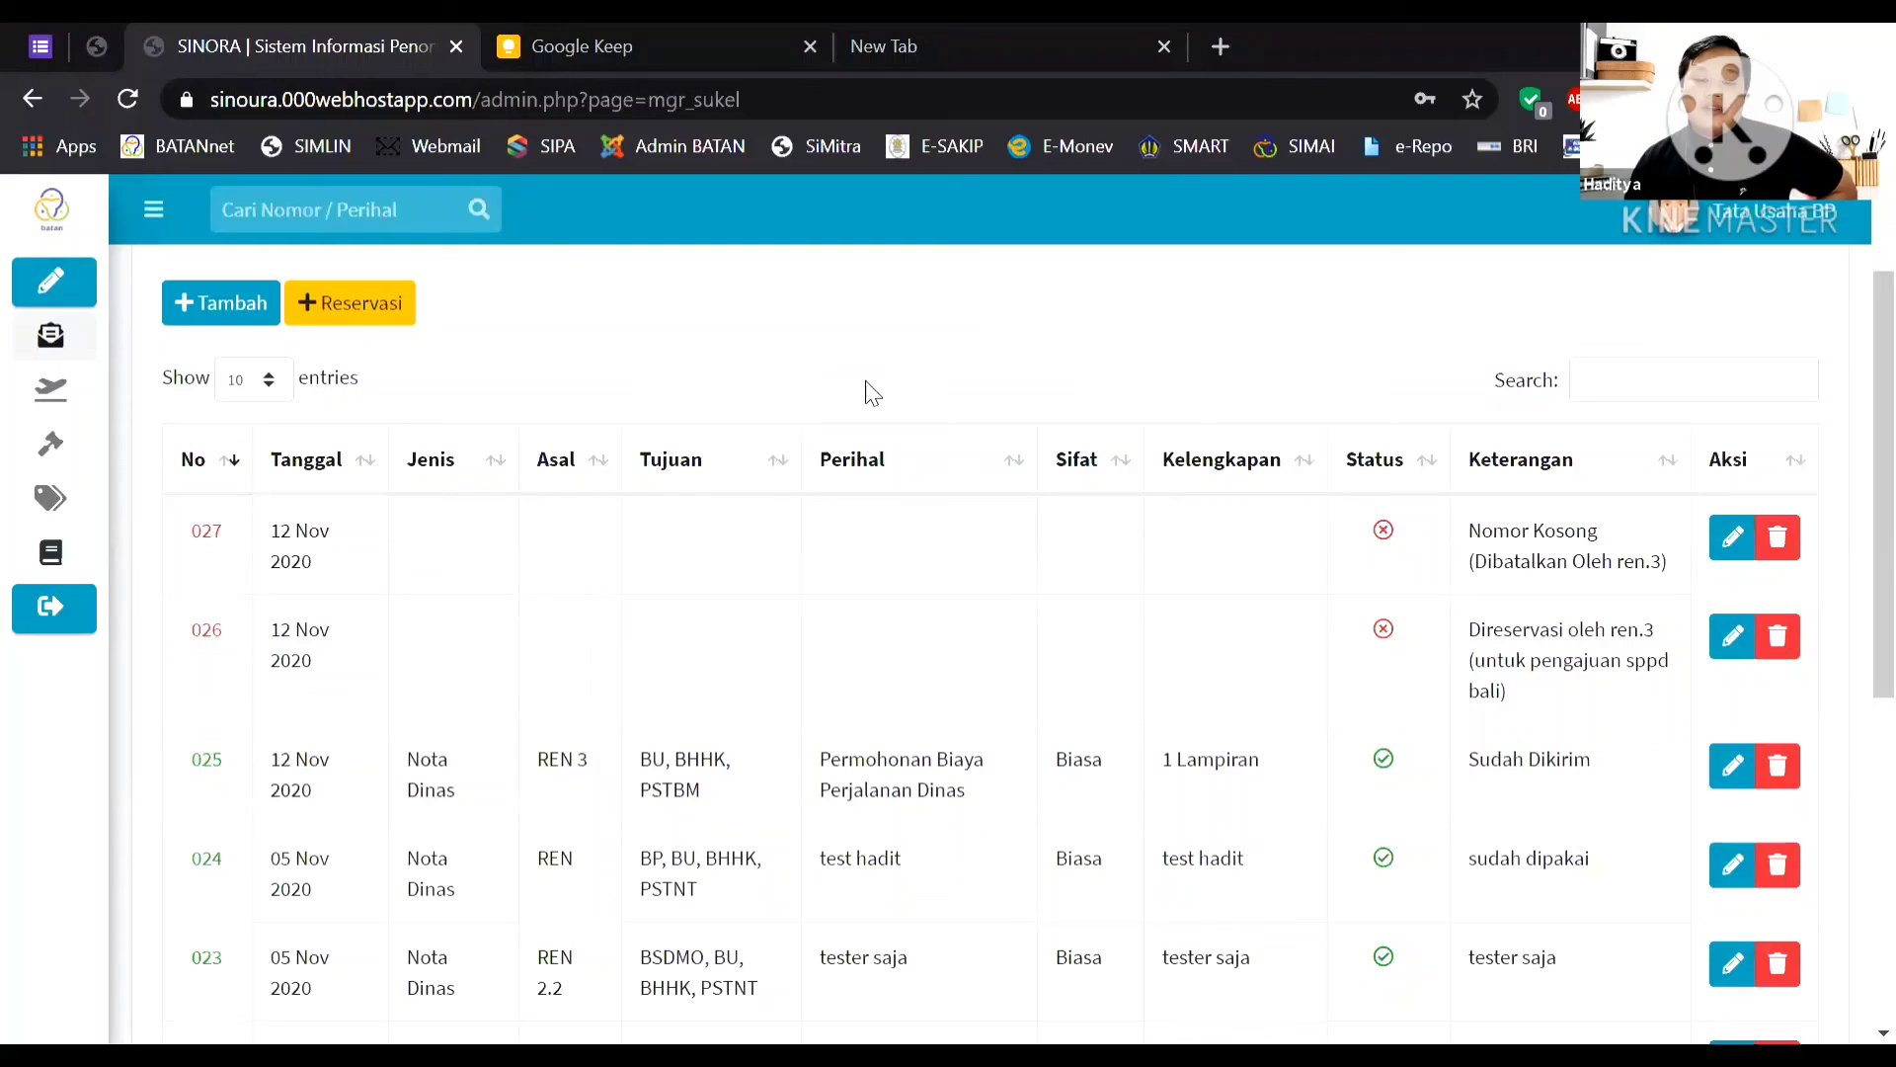
# Edit Surat Keluar entry 027, set its Asal to Subbagian Perencanaan PNBP (REN 1.3), and save the update.
pyautogui.click(1723, 555)
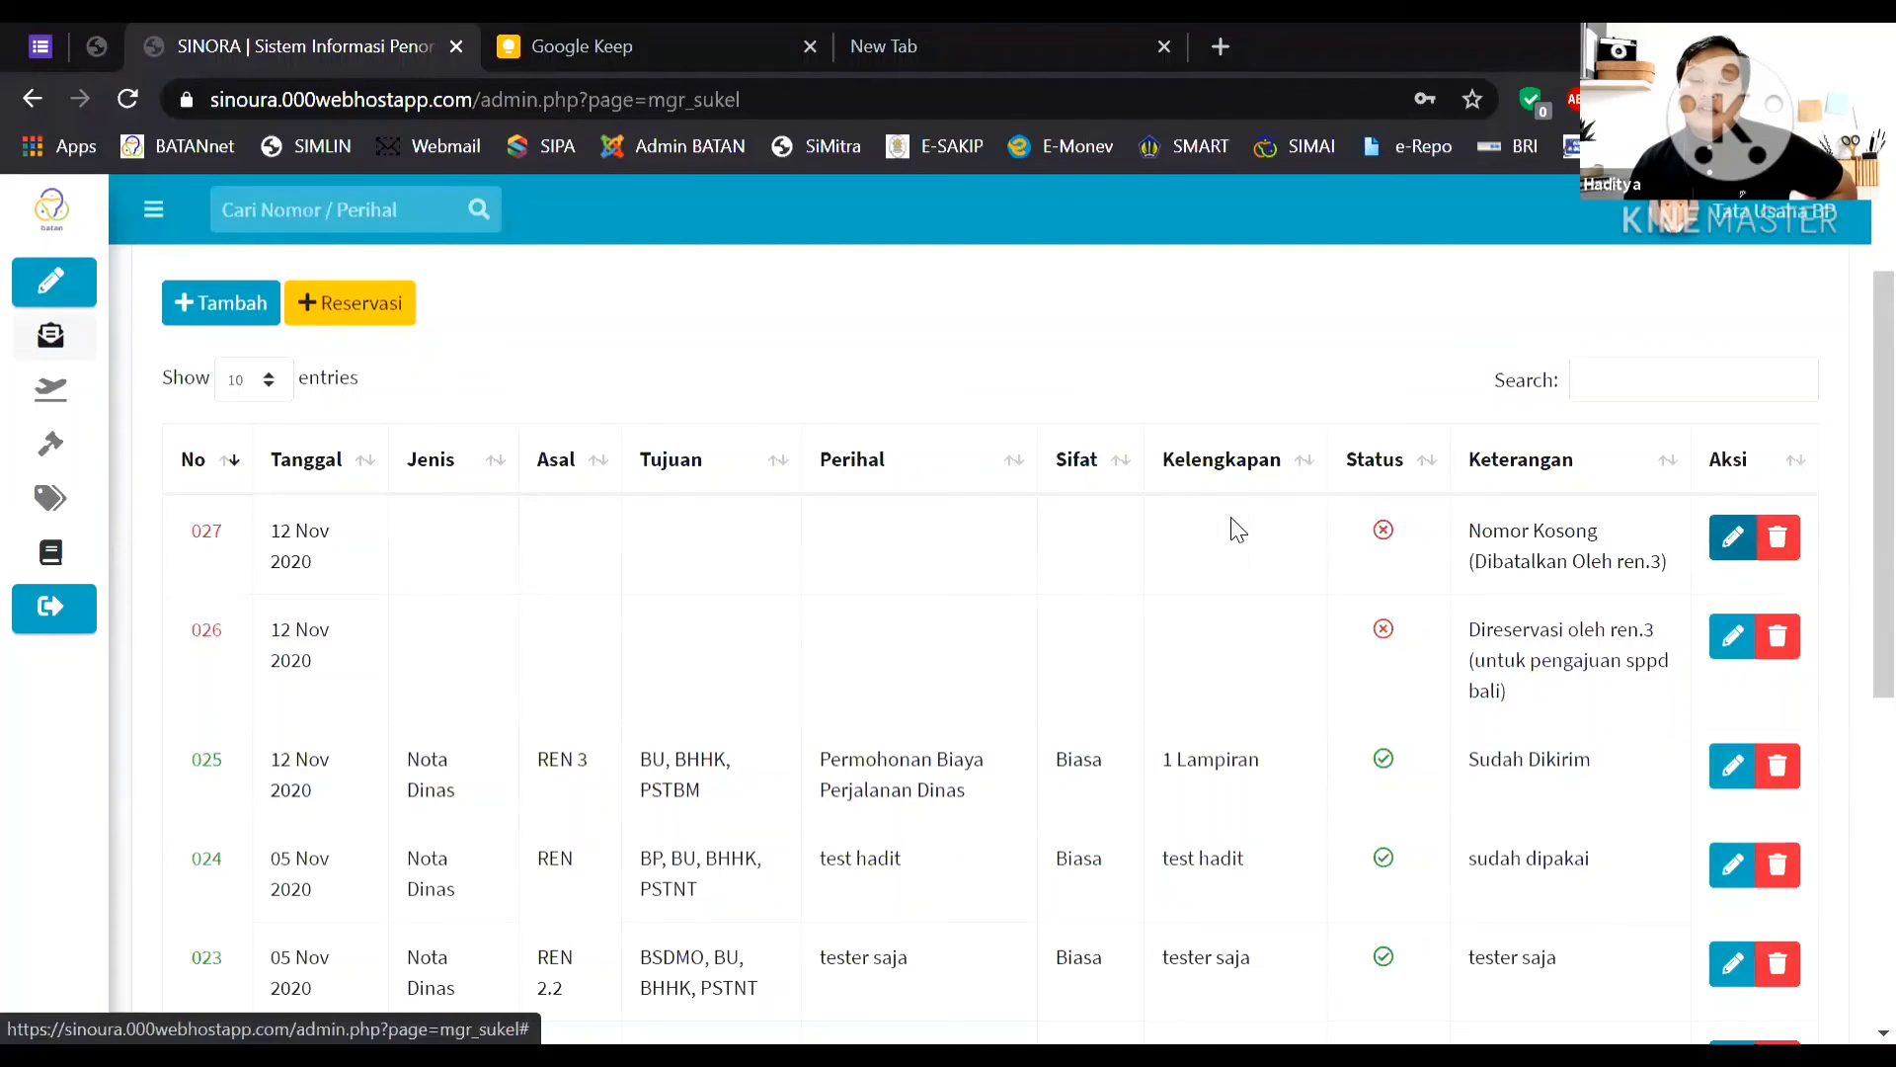
pyautogui.scroll(-1, 1165, 578)
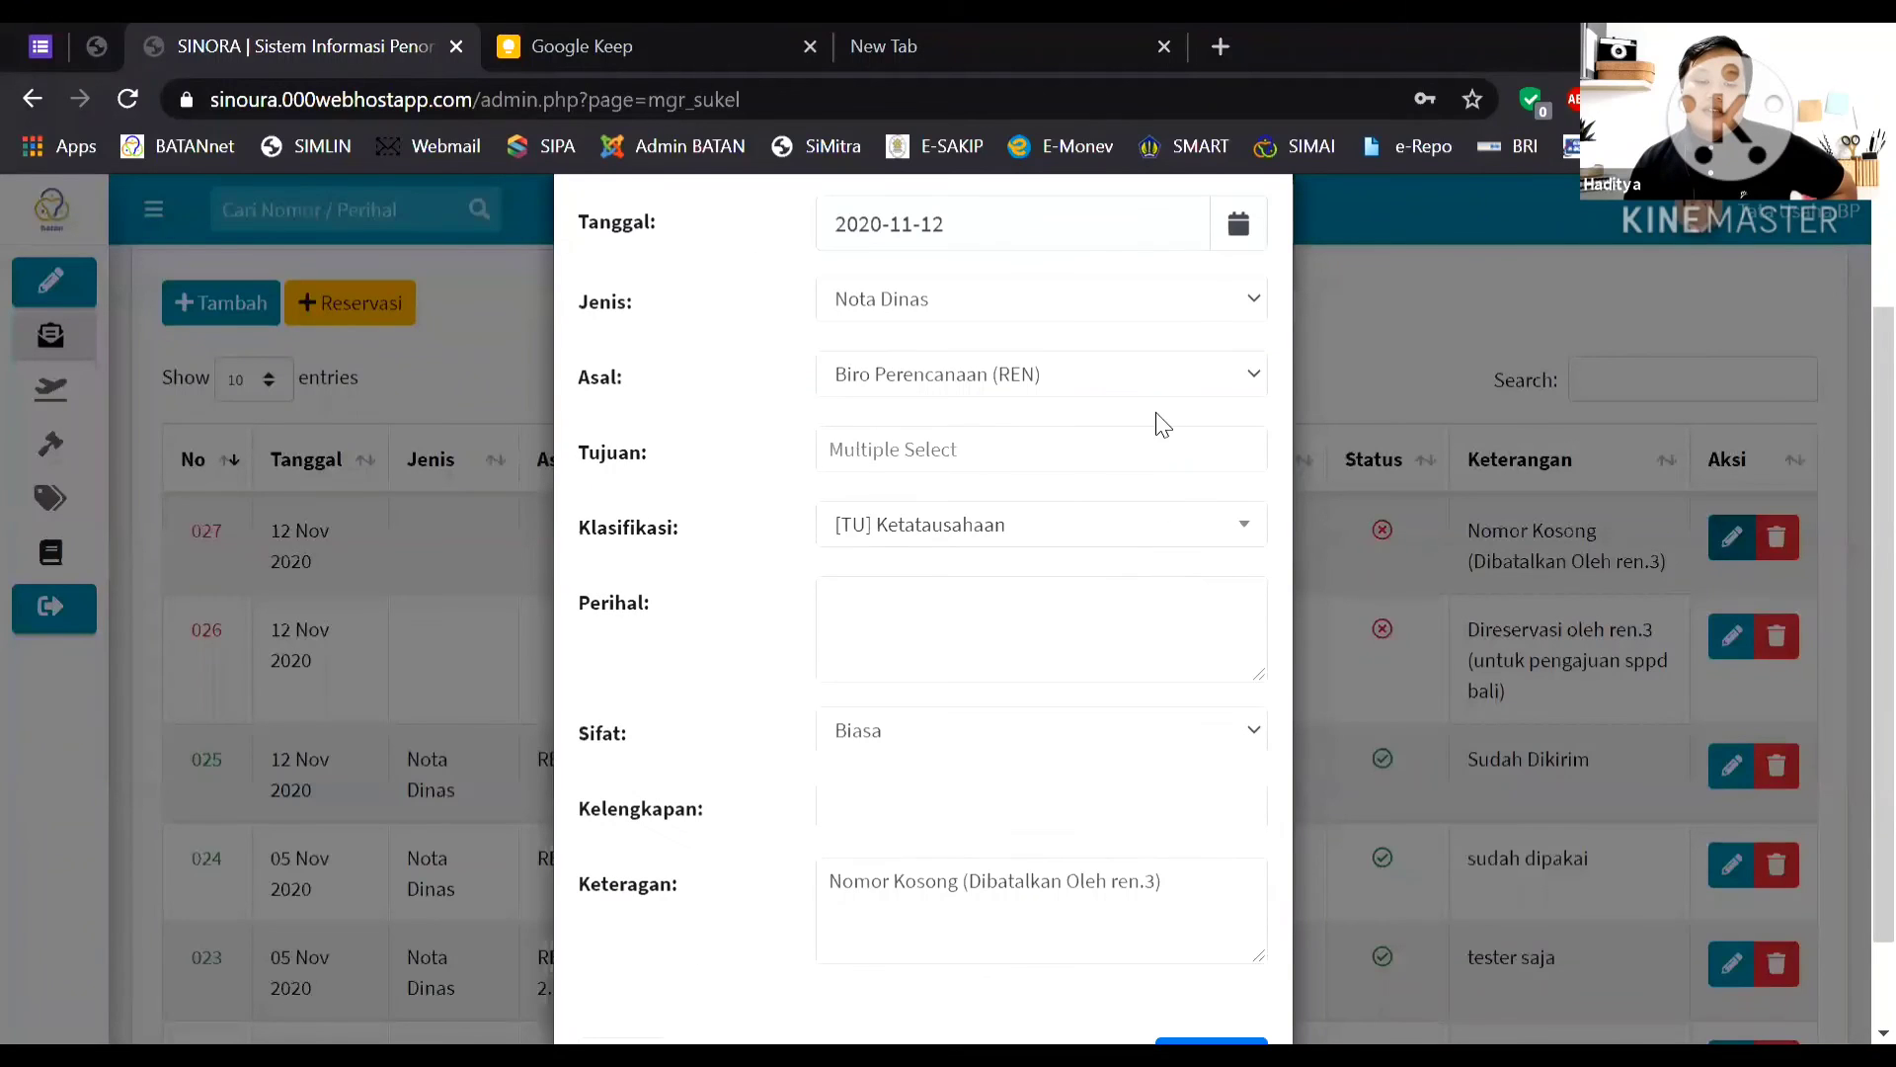
pyautogui.click(1256, 380)
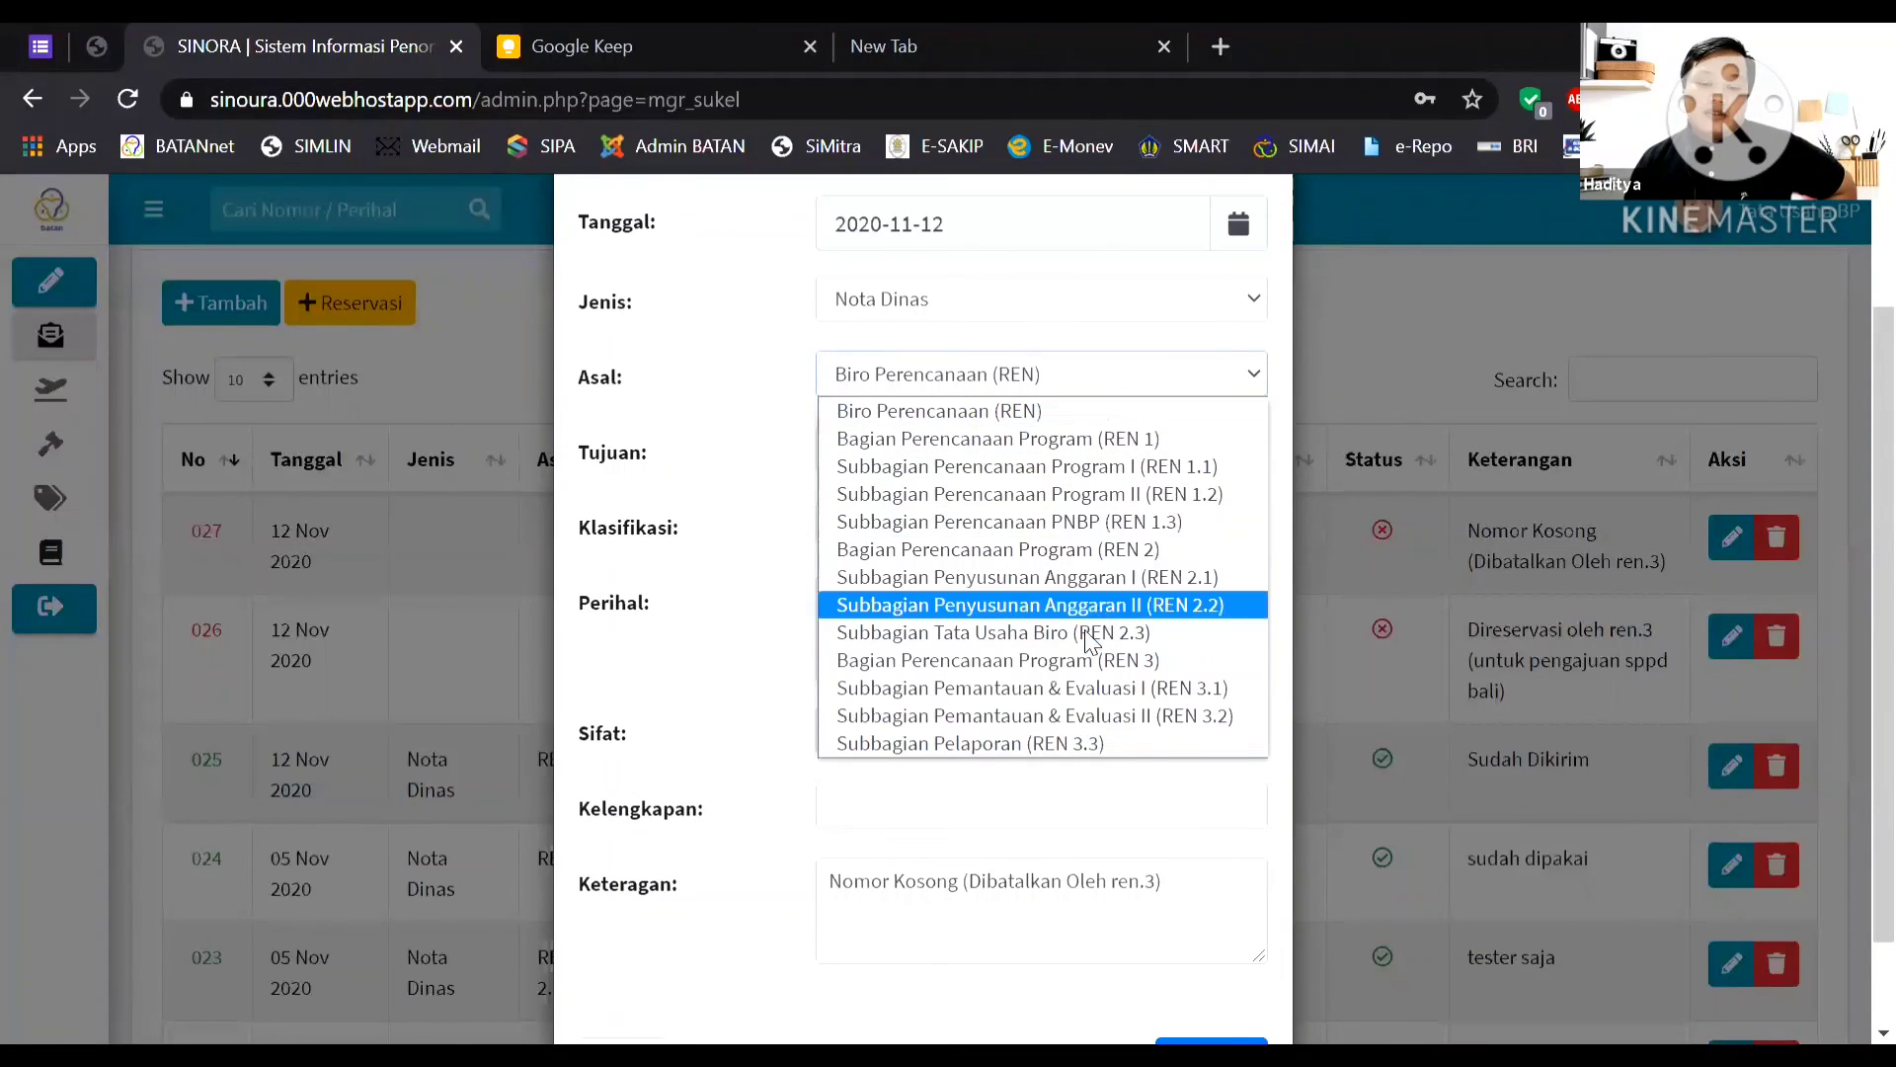
pyautogui.click(1090, 515)
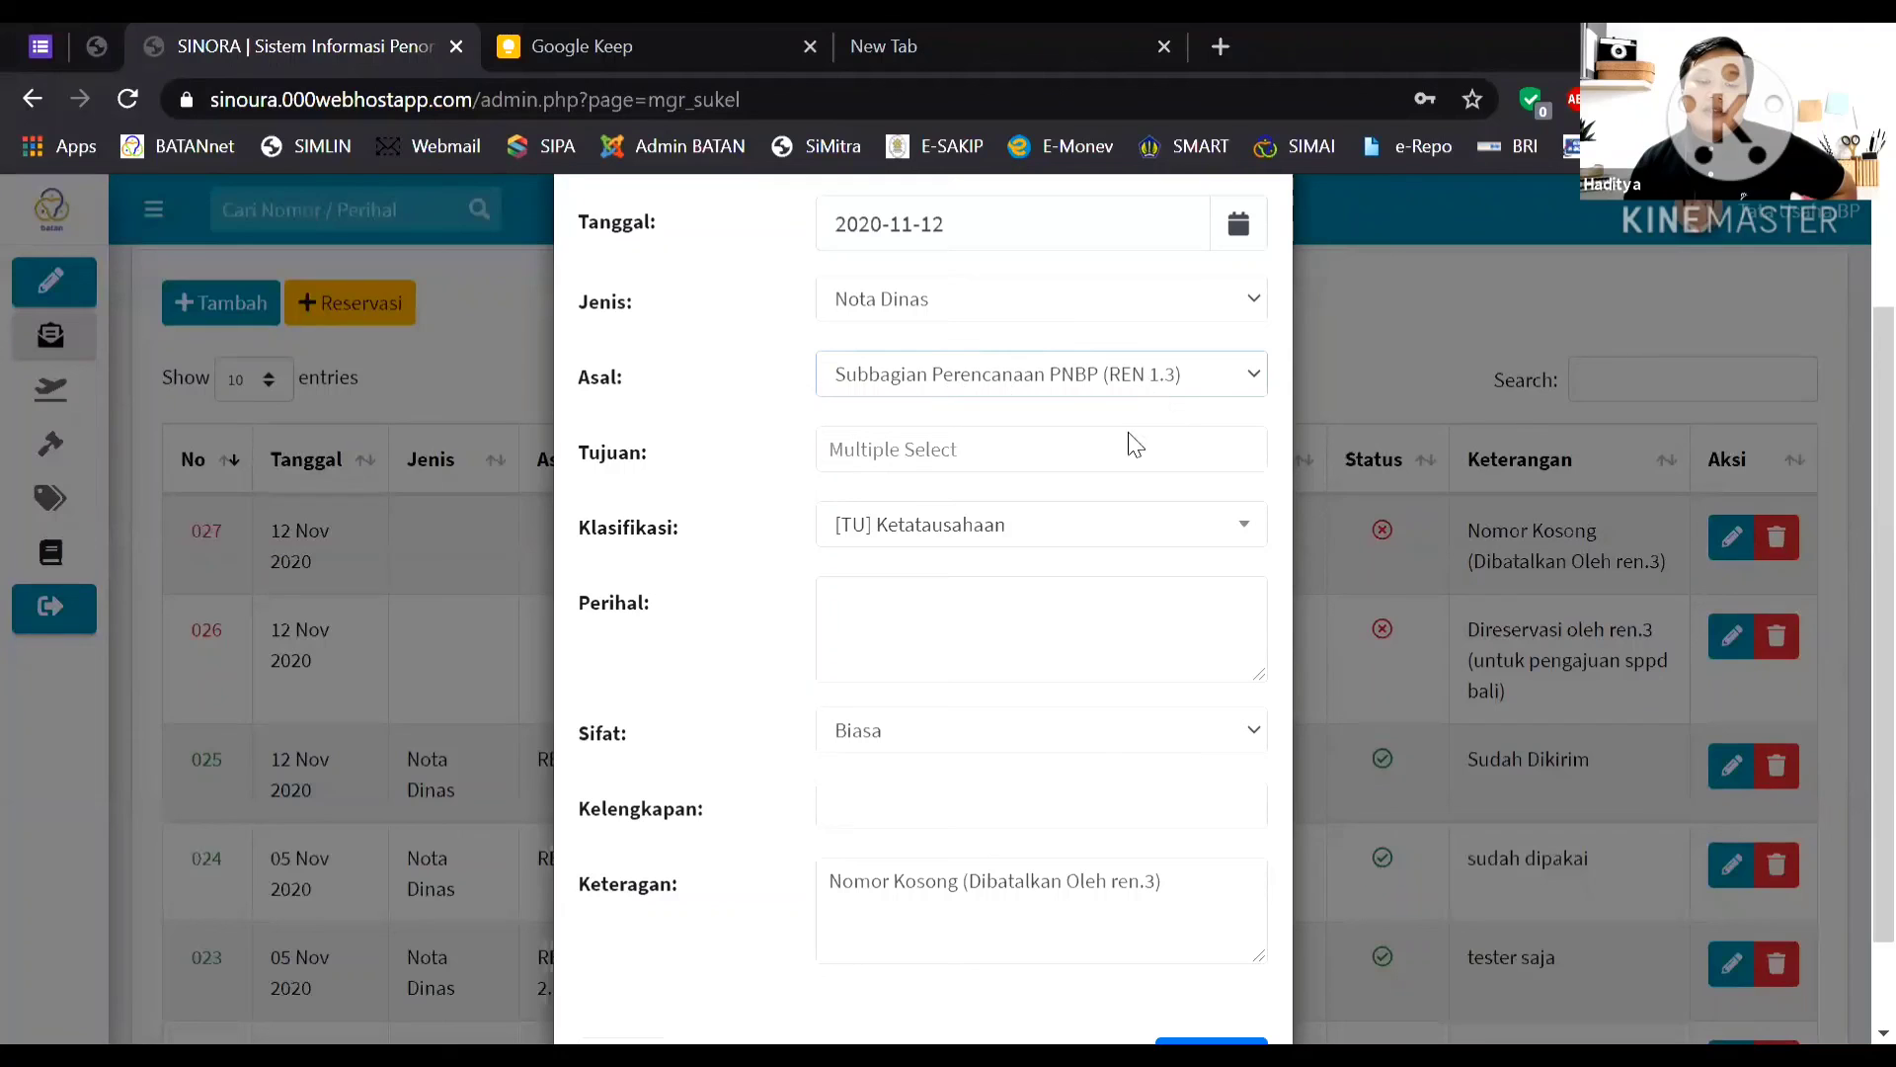
pyautogui.scroll(-1, 1227, 520)
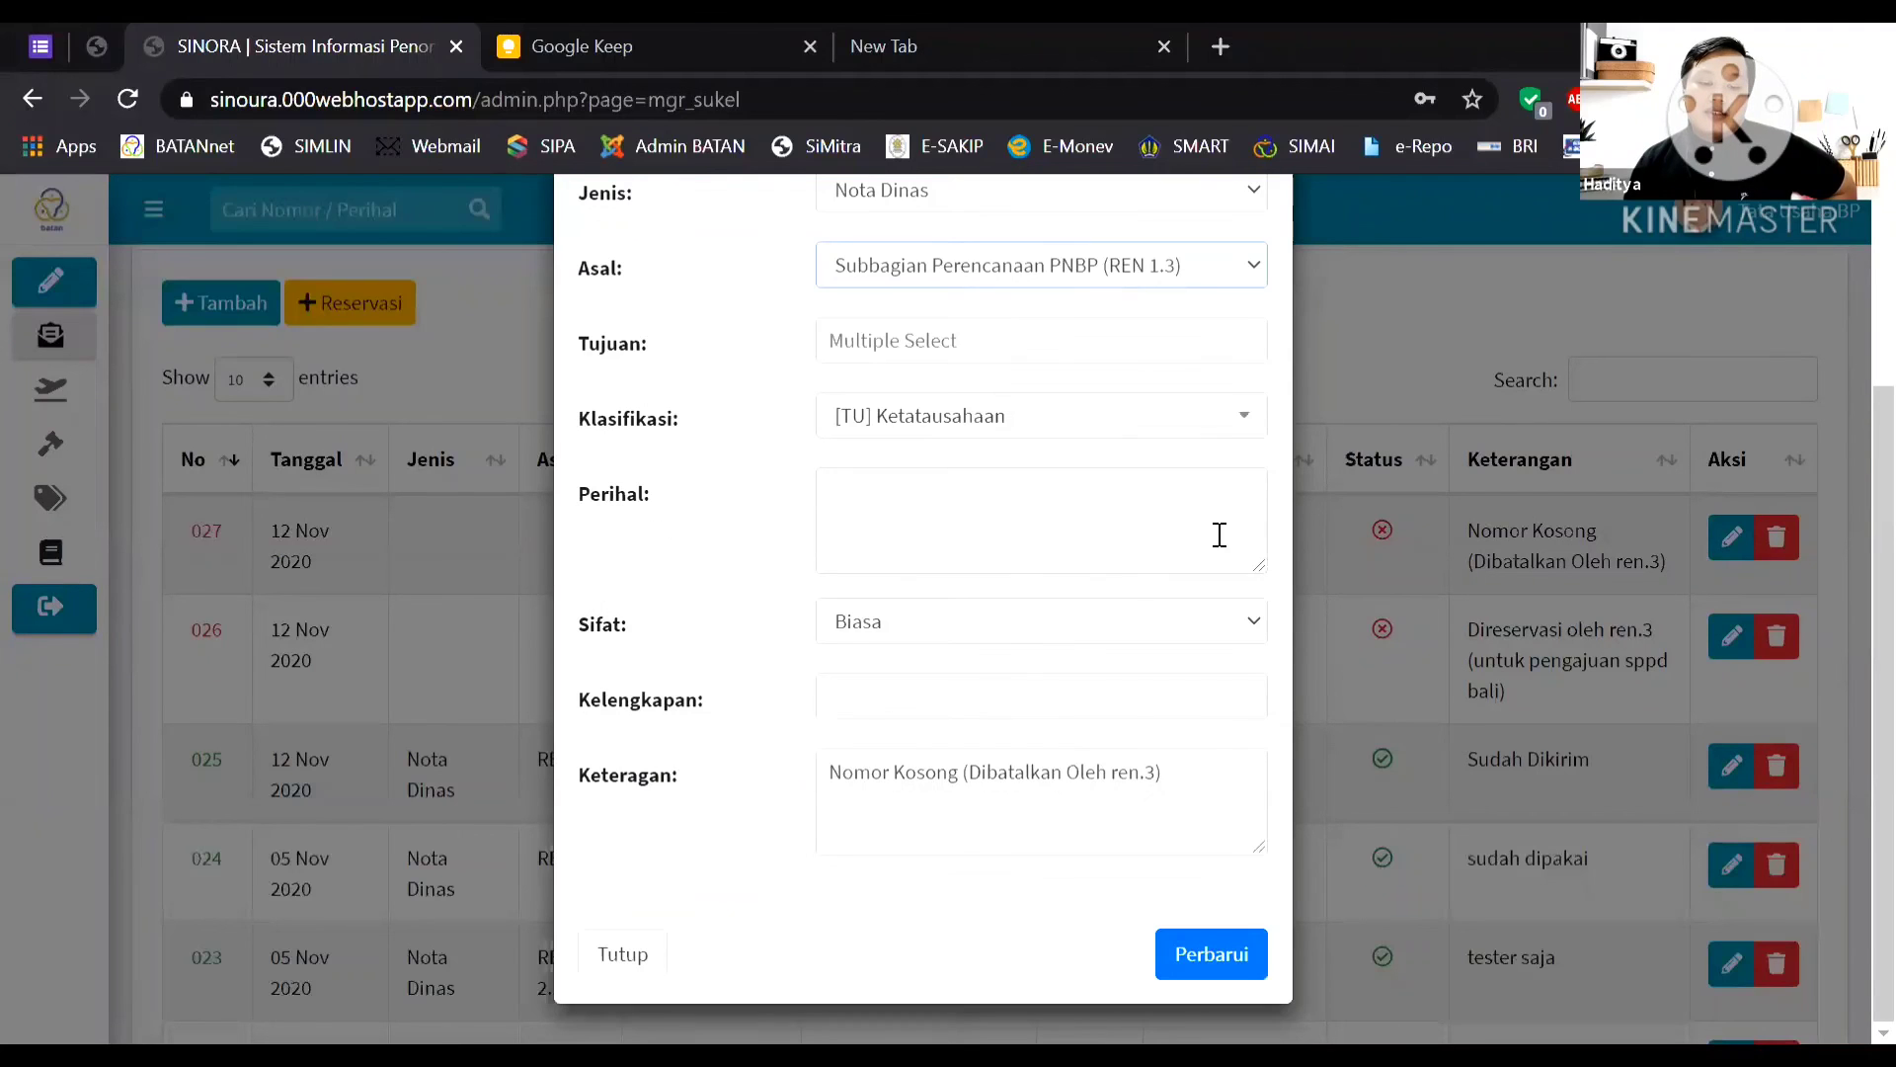
pyautogui.click(1222, 956)
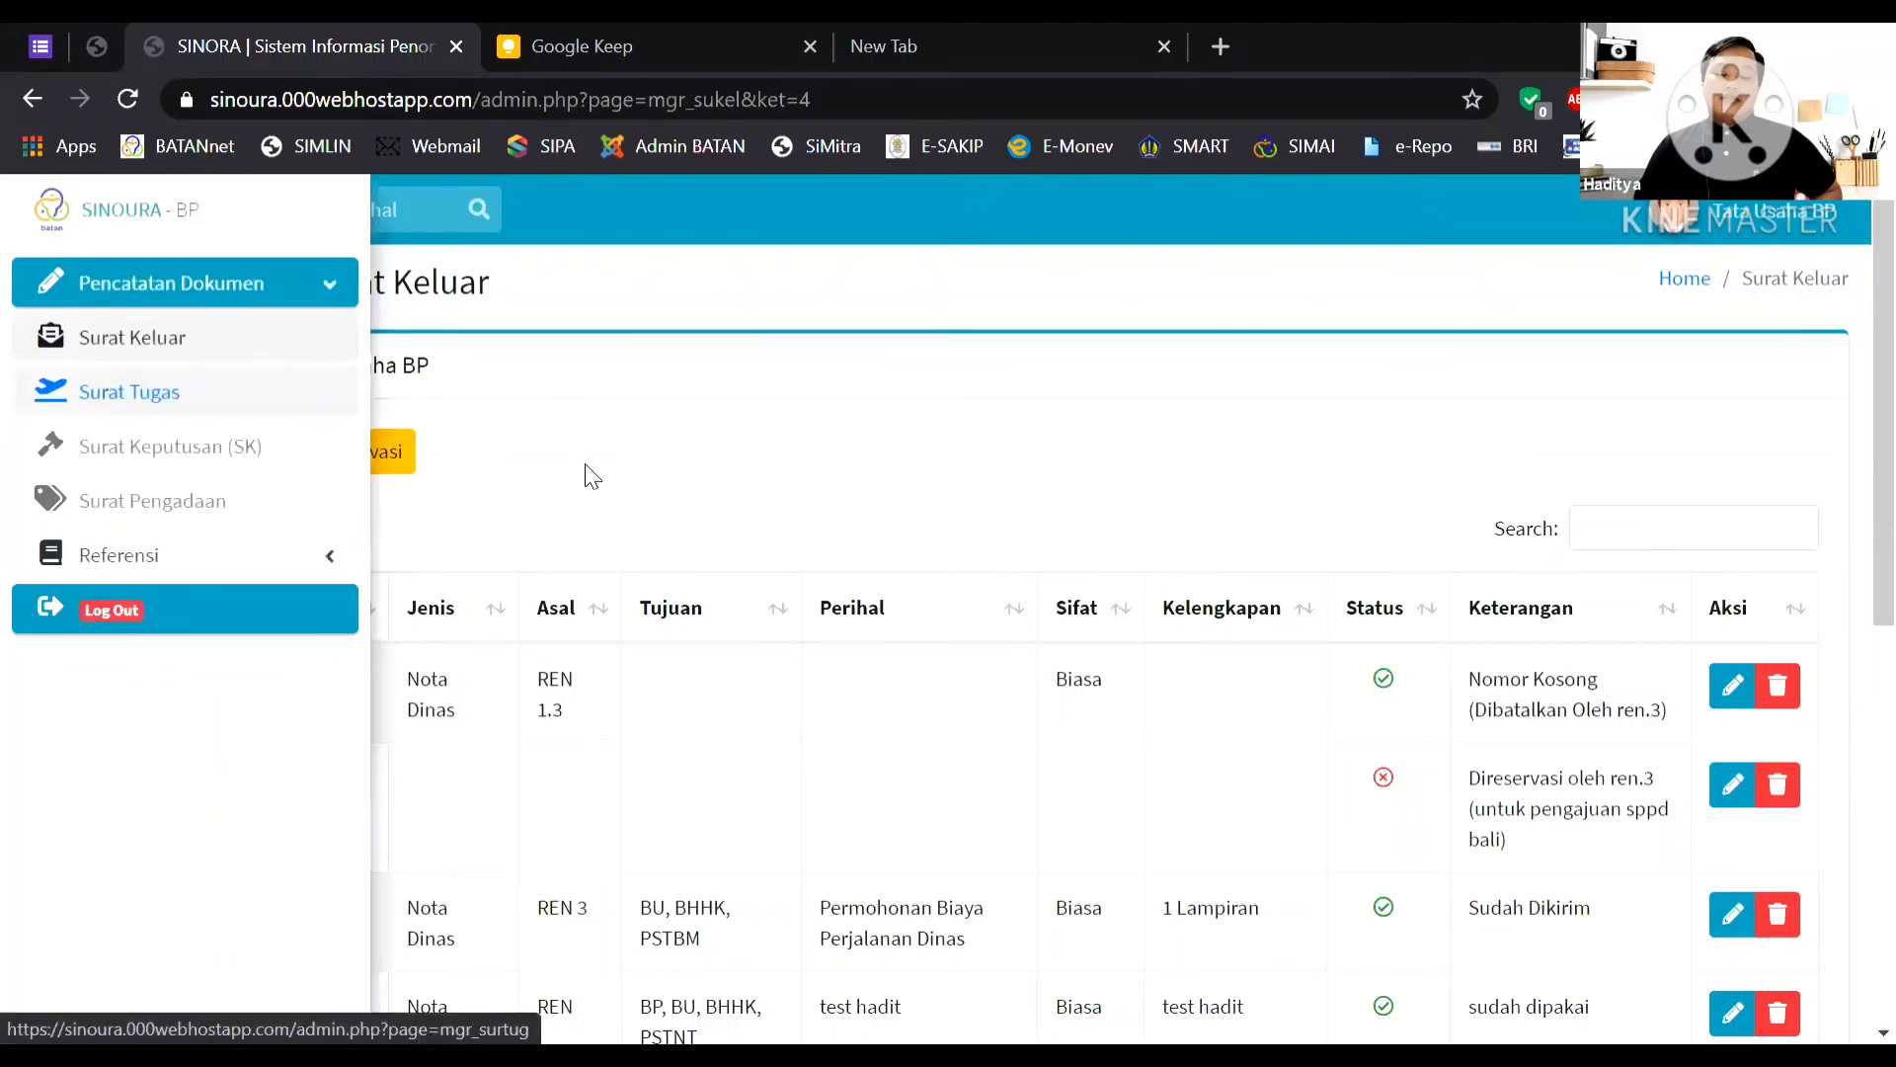
# Open the Klasifikasi Dokumen reference and examine its classification codes, names and descriptions.
pyautogui.moveTo(79, 387)
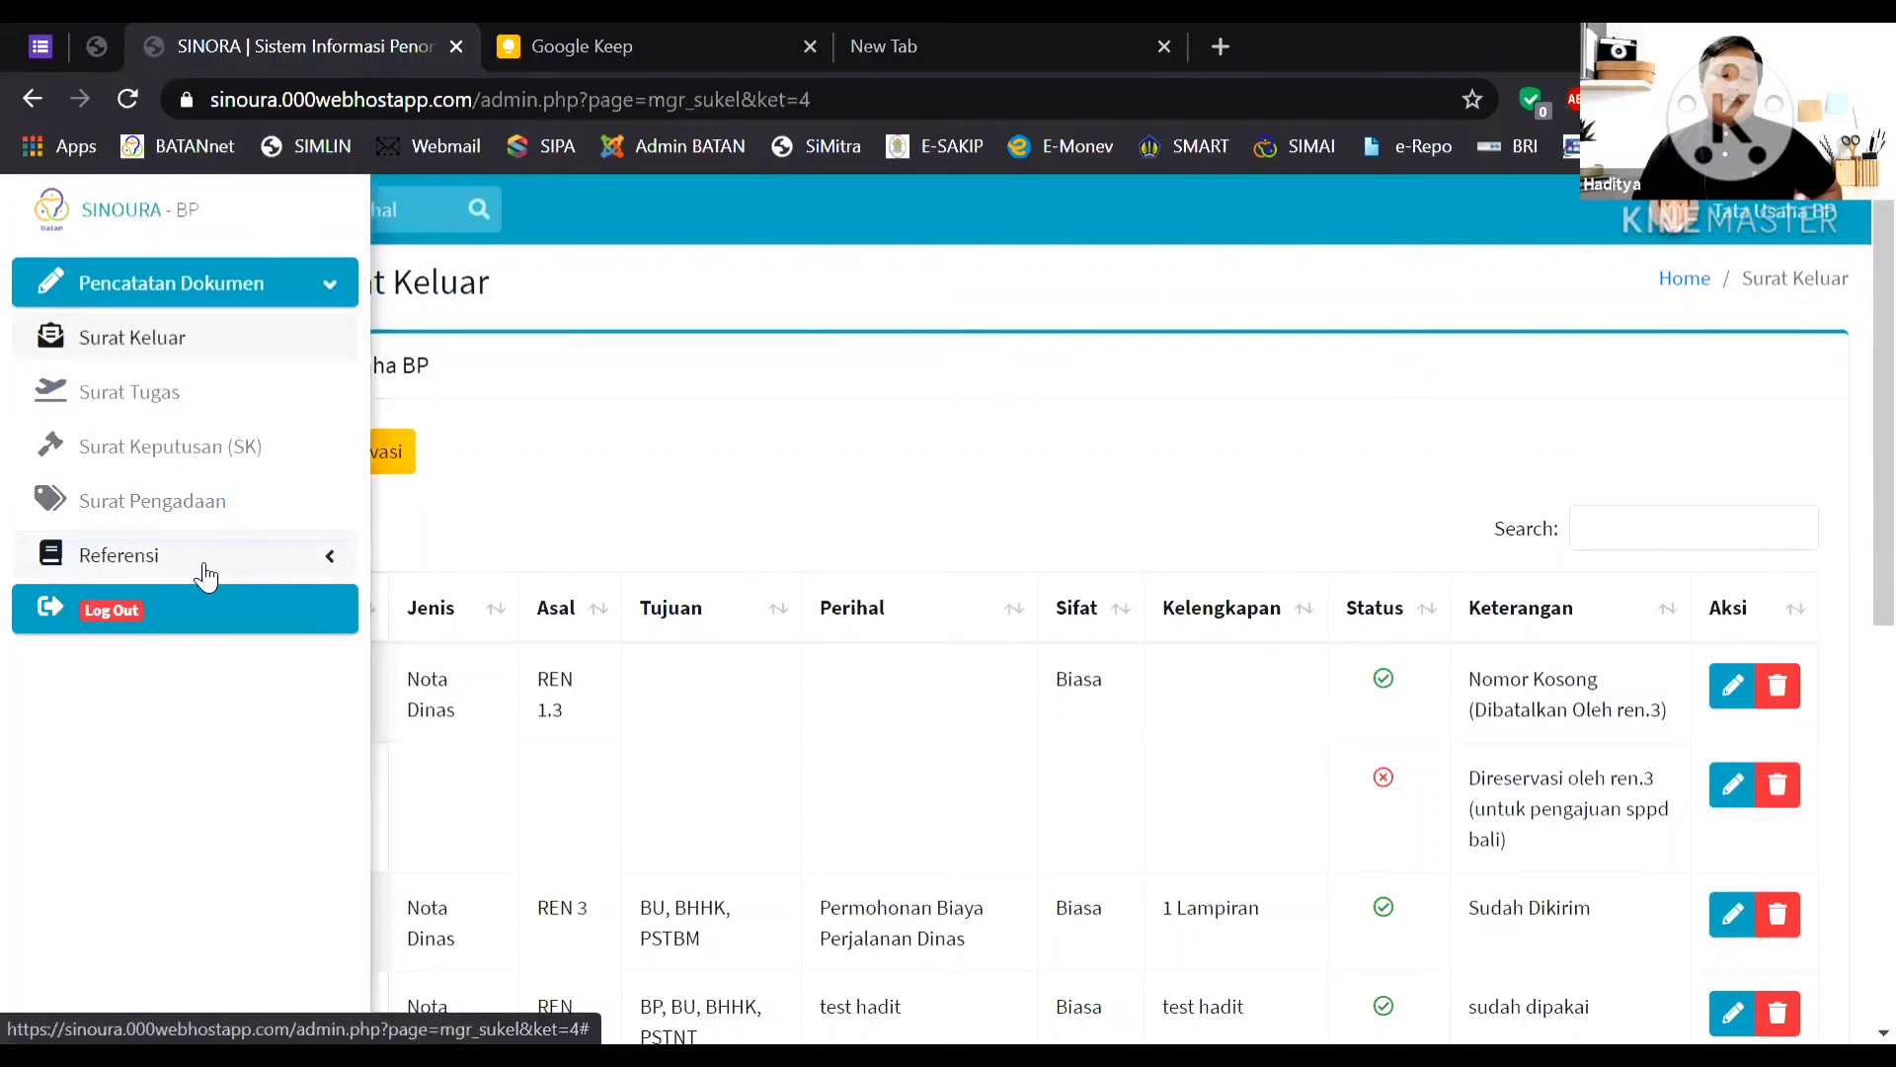
pyautogui.click(197, 561)
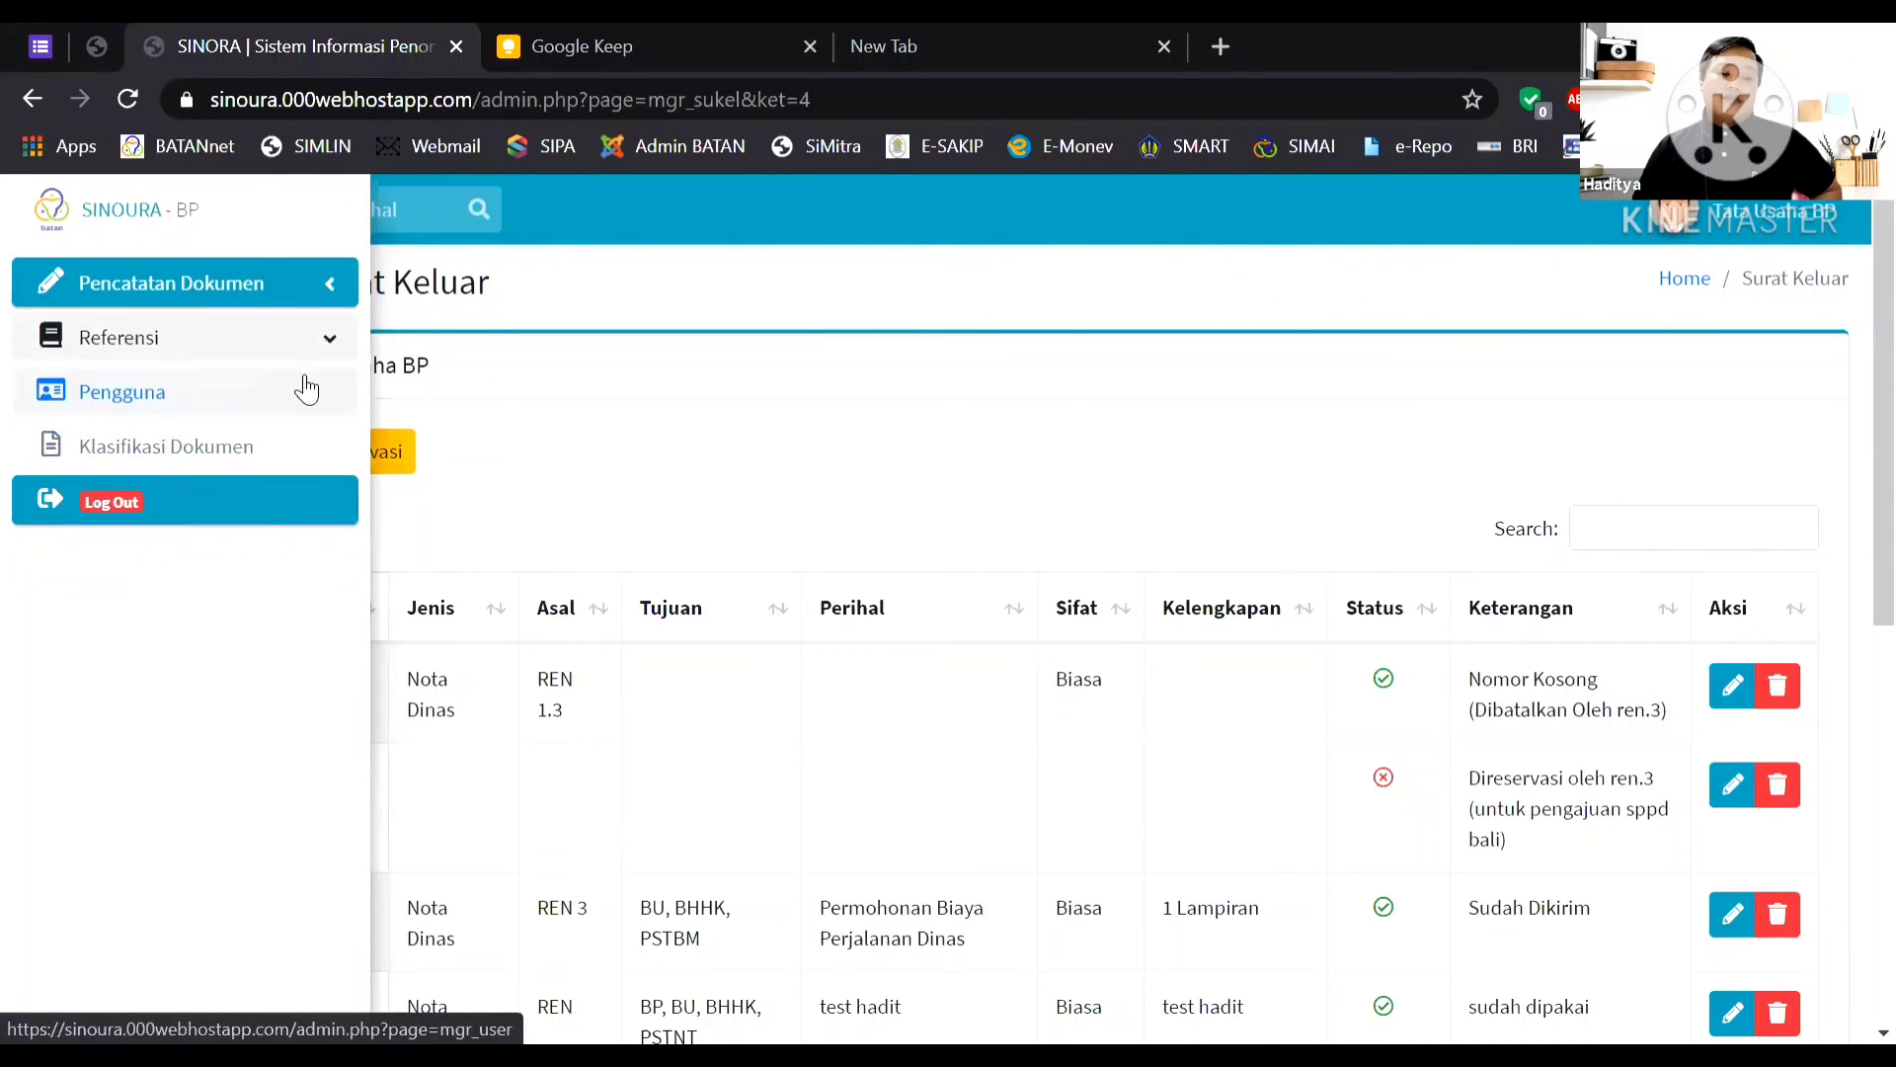
pyautogui.click(212, 450)
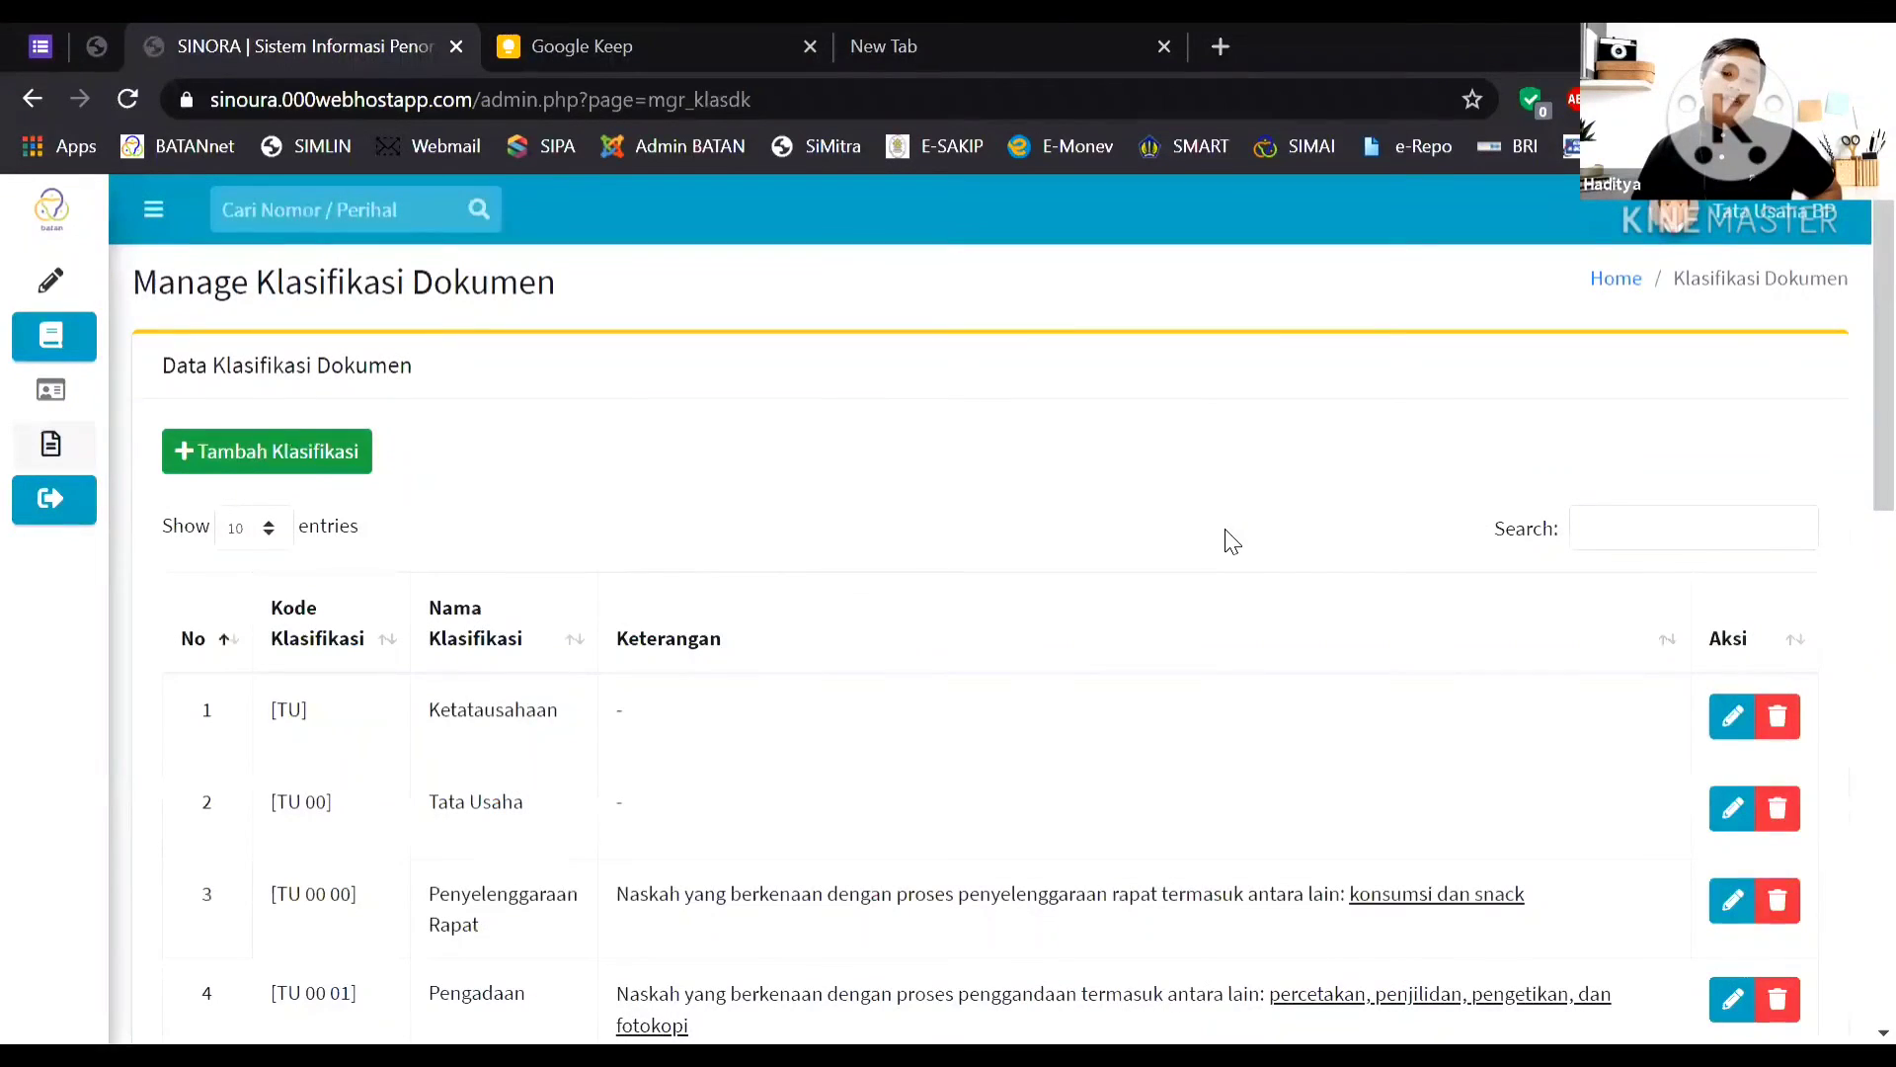
pyautogui.scroll(-1, 1144, 766)
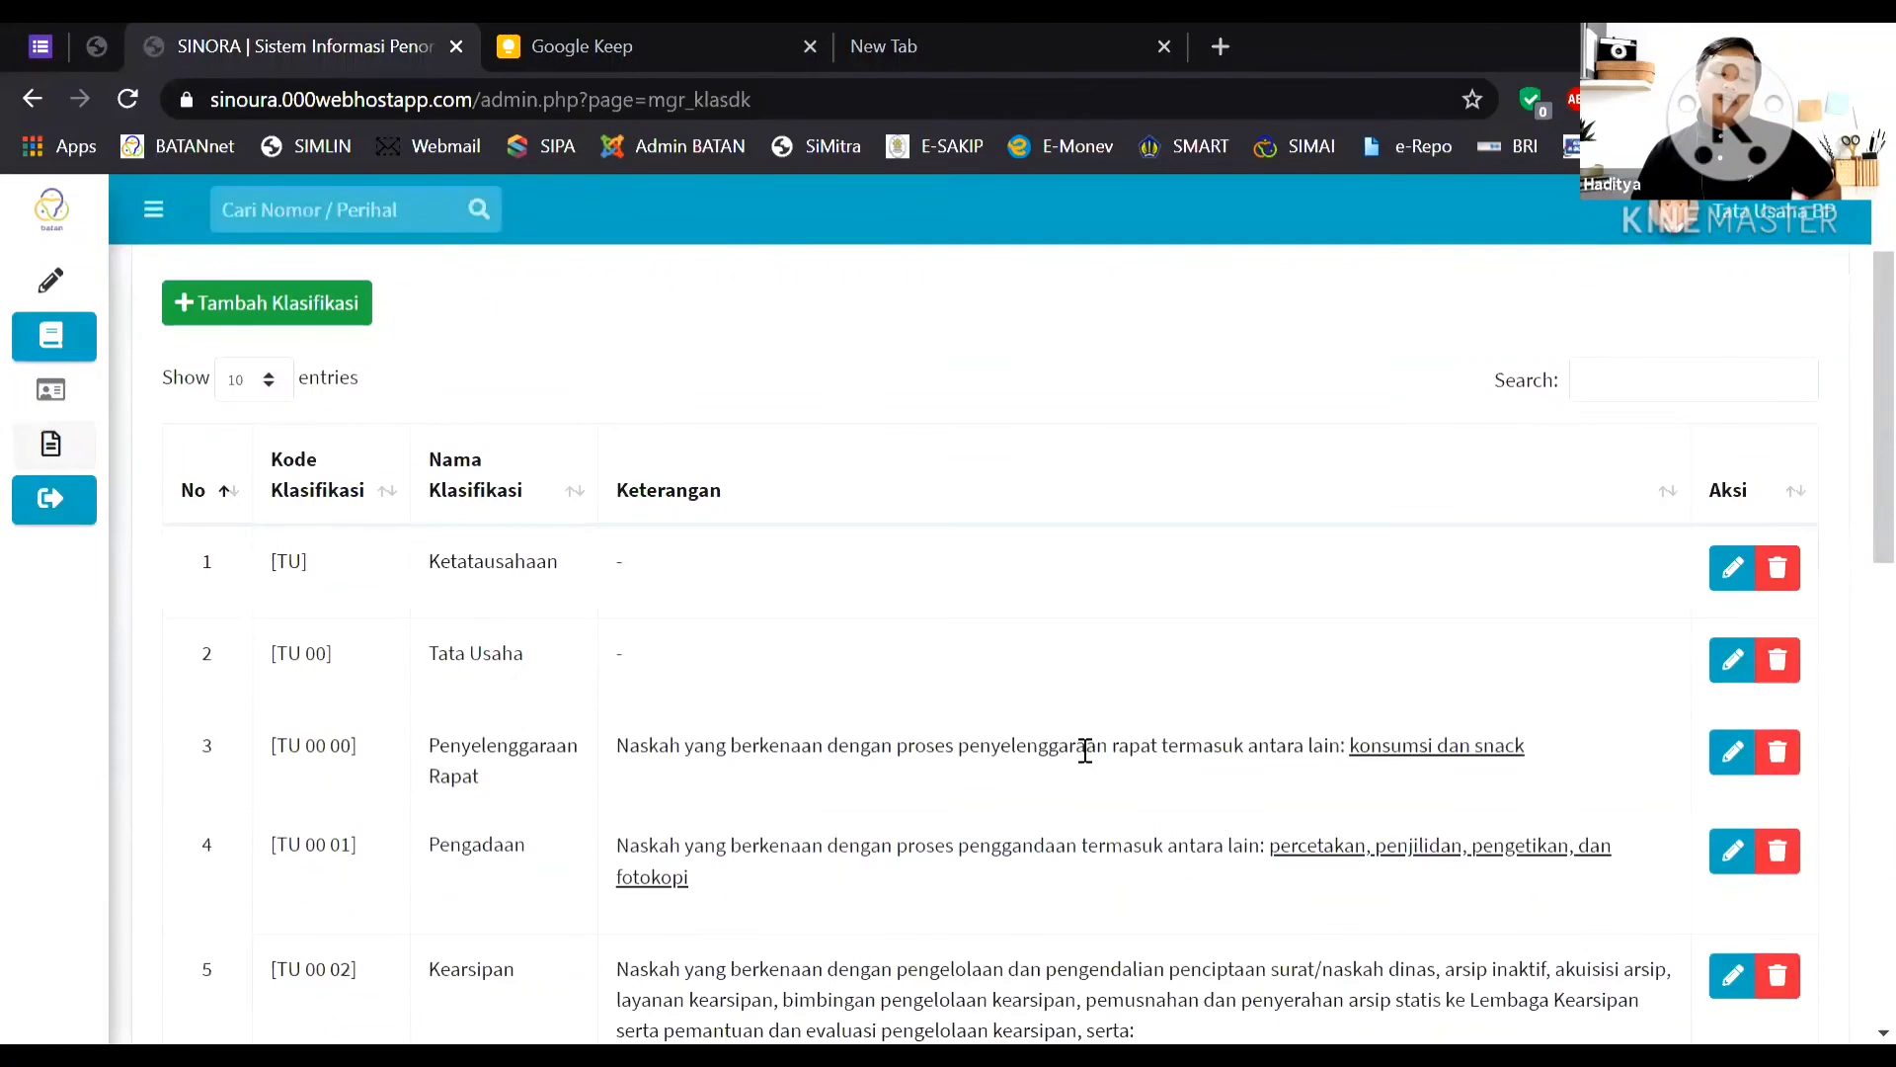
pyautogui.scroll(-1, 451, 772)
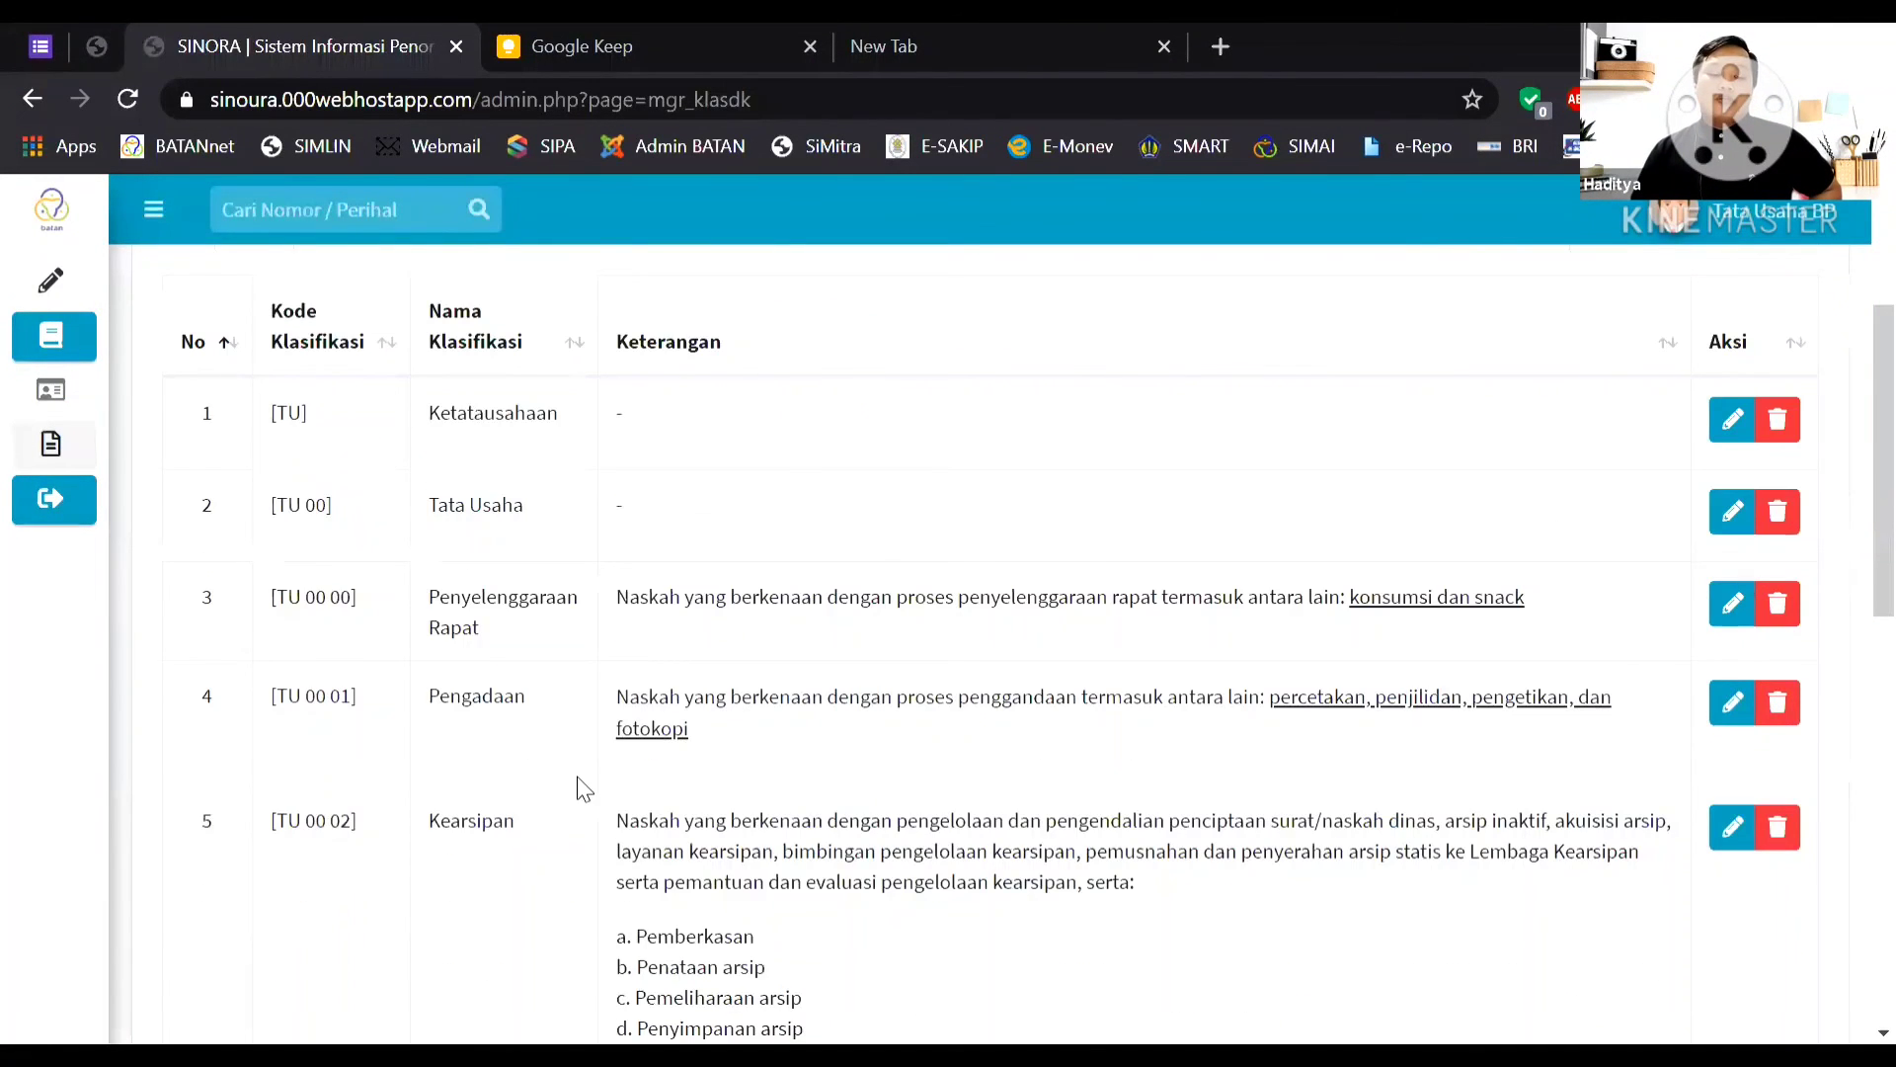
pyautogui.scroll(-2, 582, 788)
pyautogui.scroll(4, 592, 775)
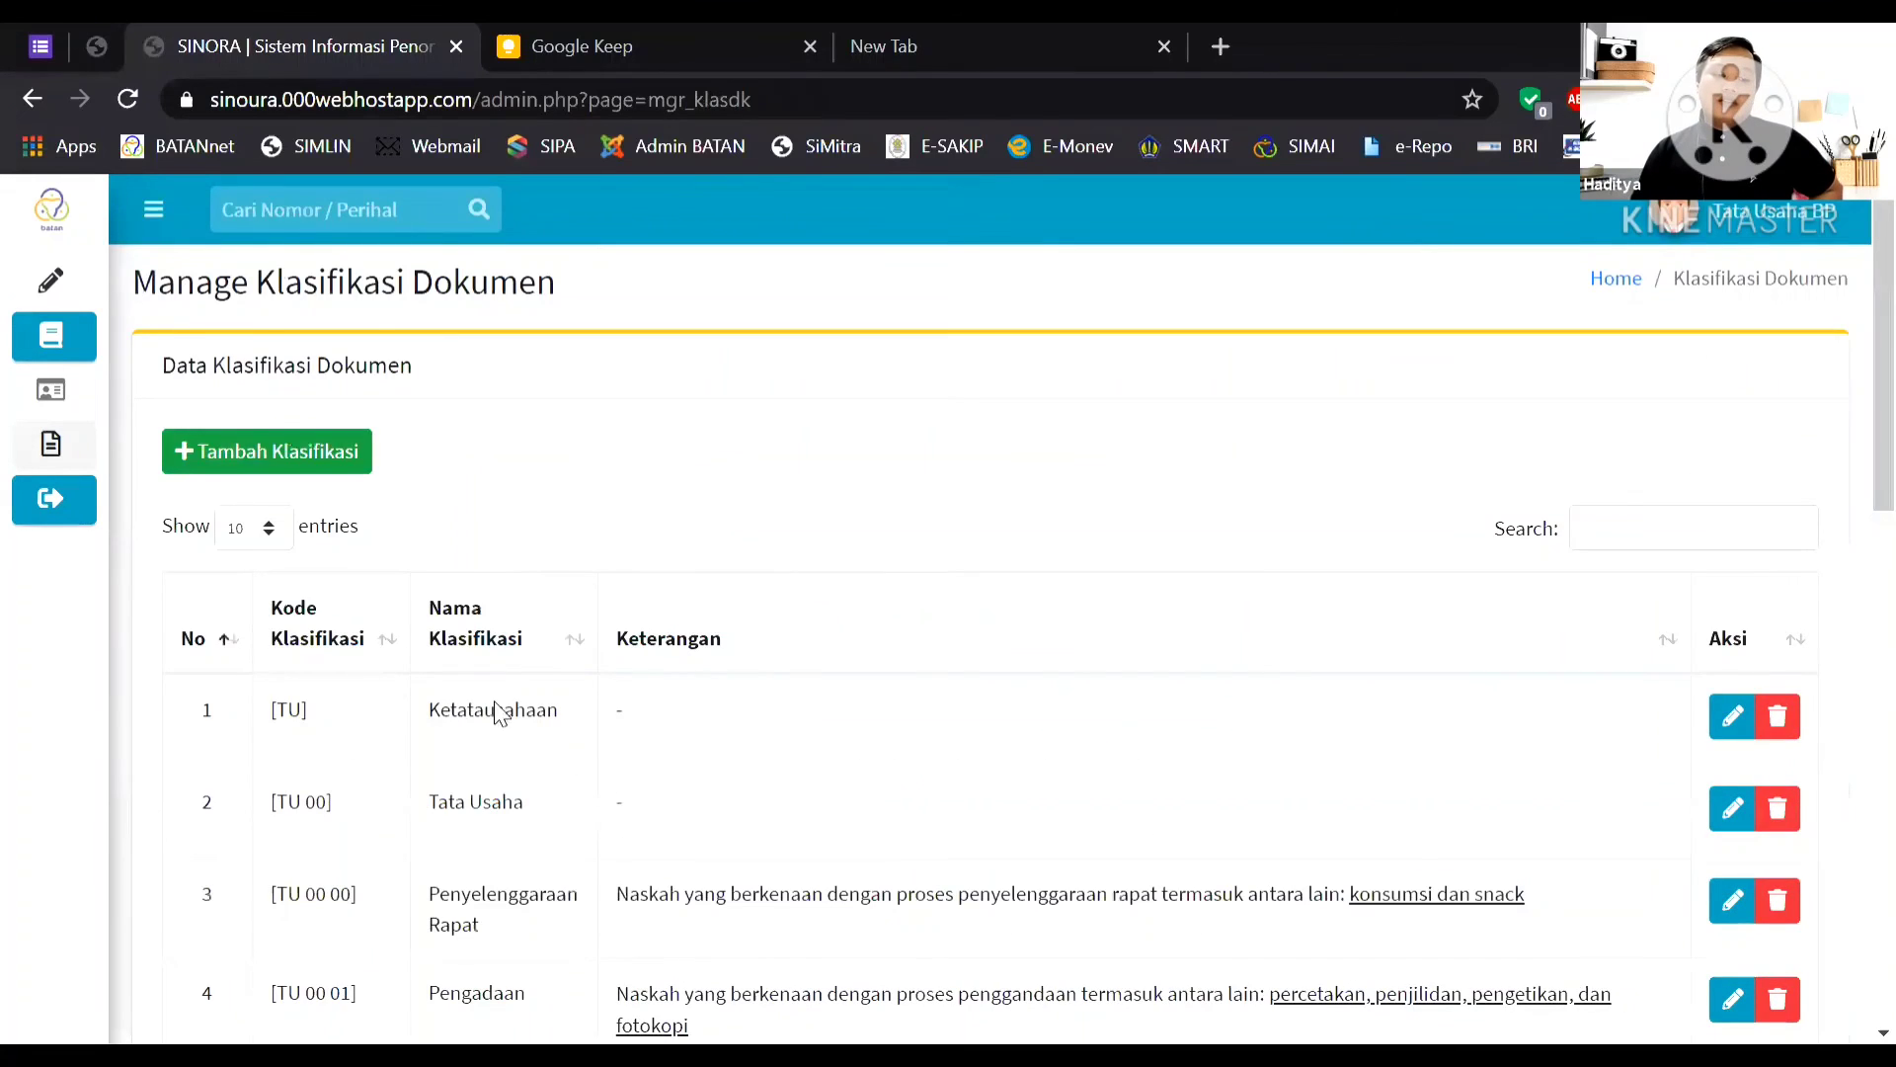
# Return to the Surat Keluar list under Pencatatan Dokumen.
pyautogui.moveTo(115, 402)
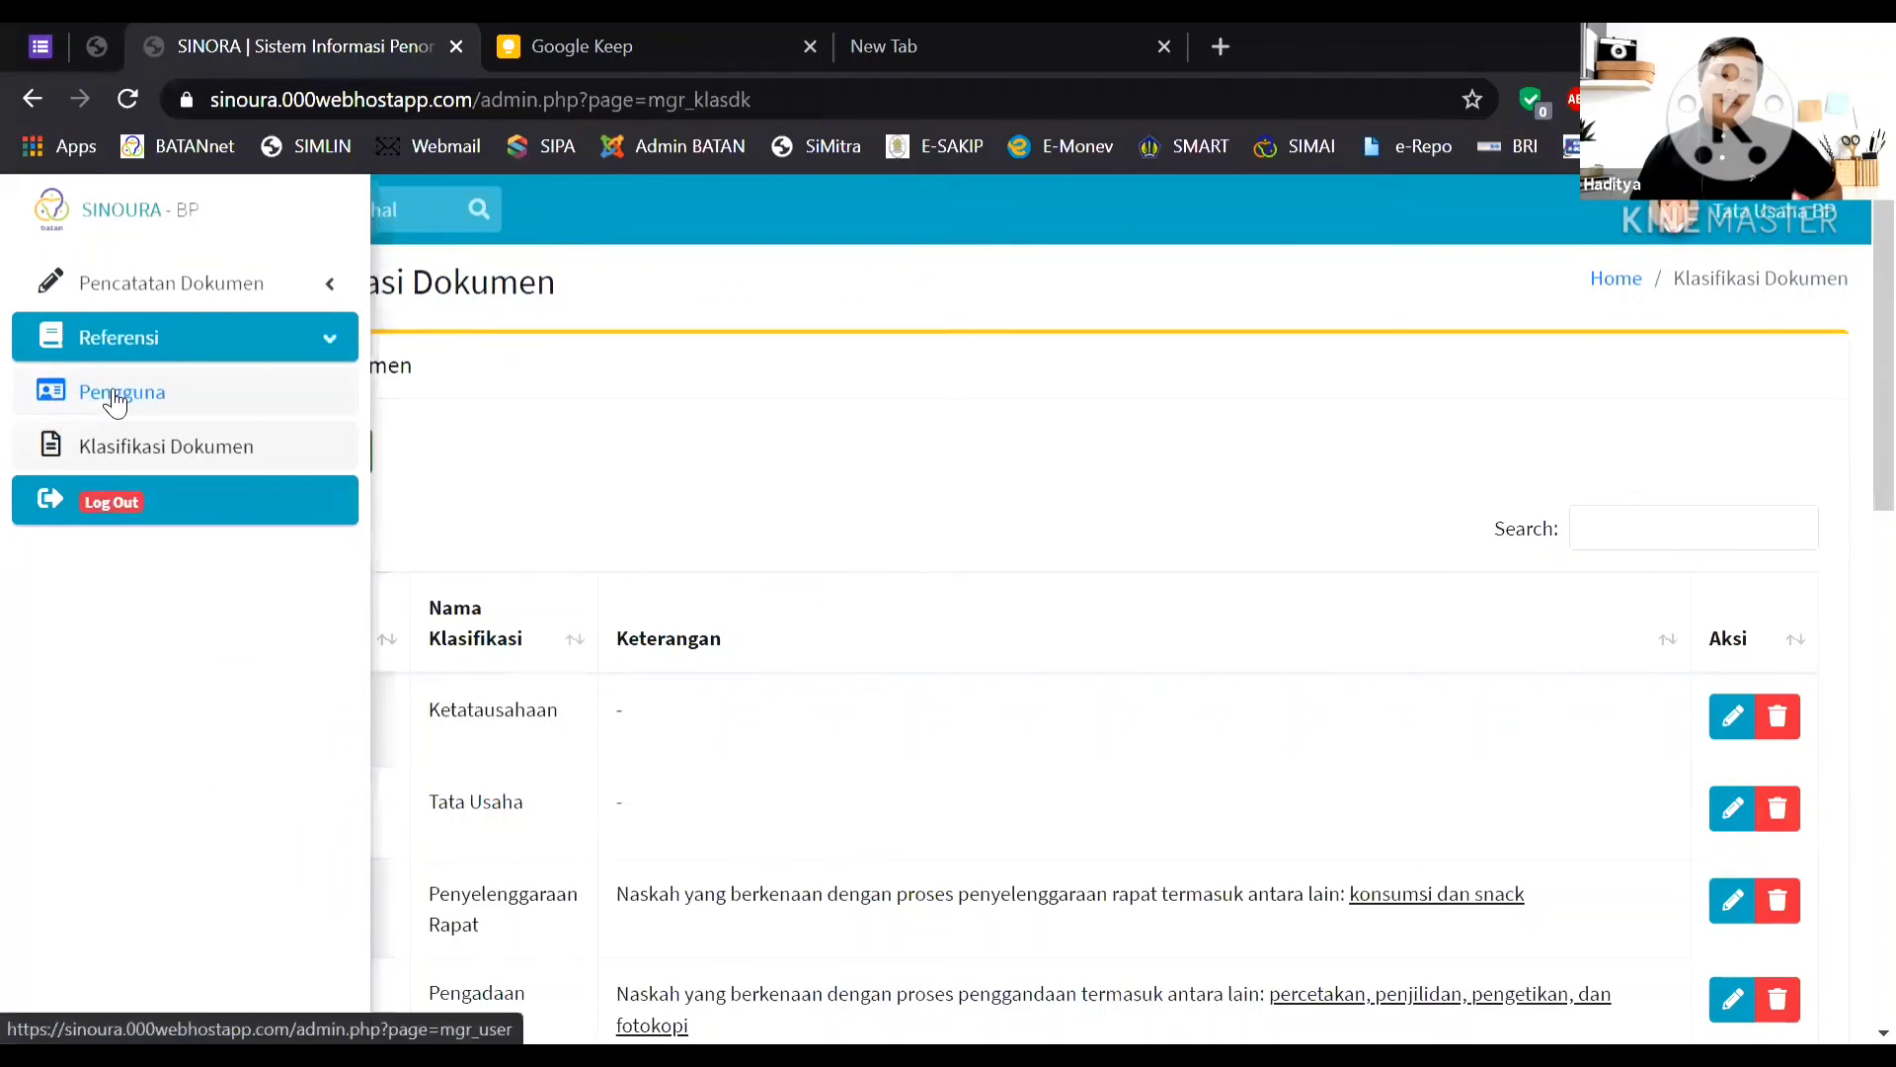
pyautogui.click(158, 348)
pyautogui.click(158, 341)
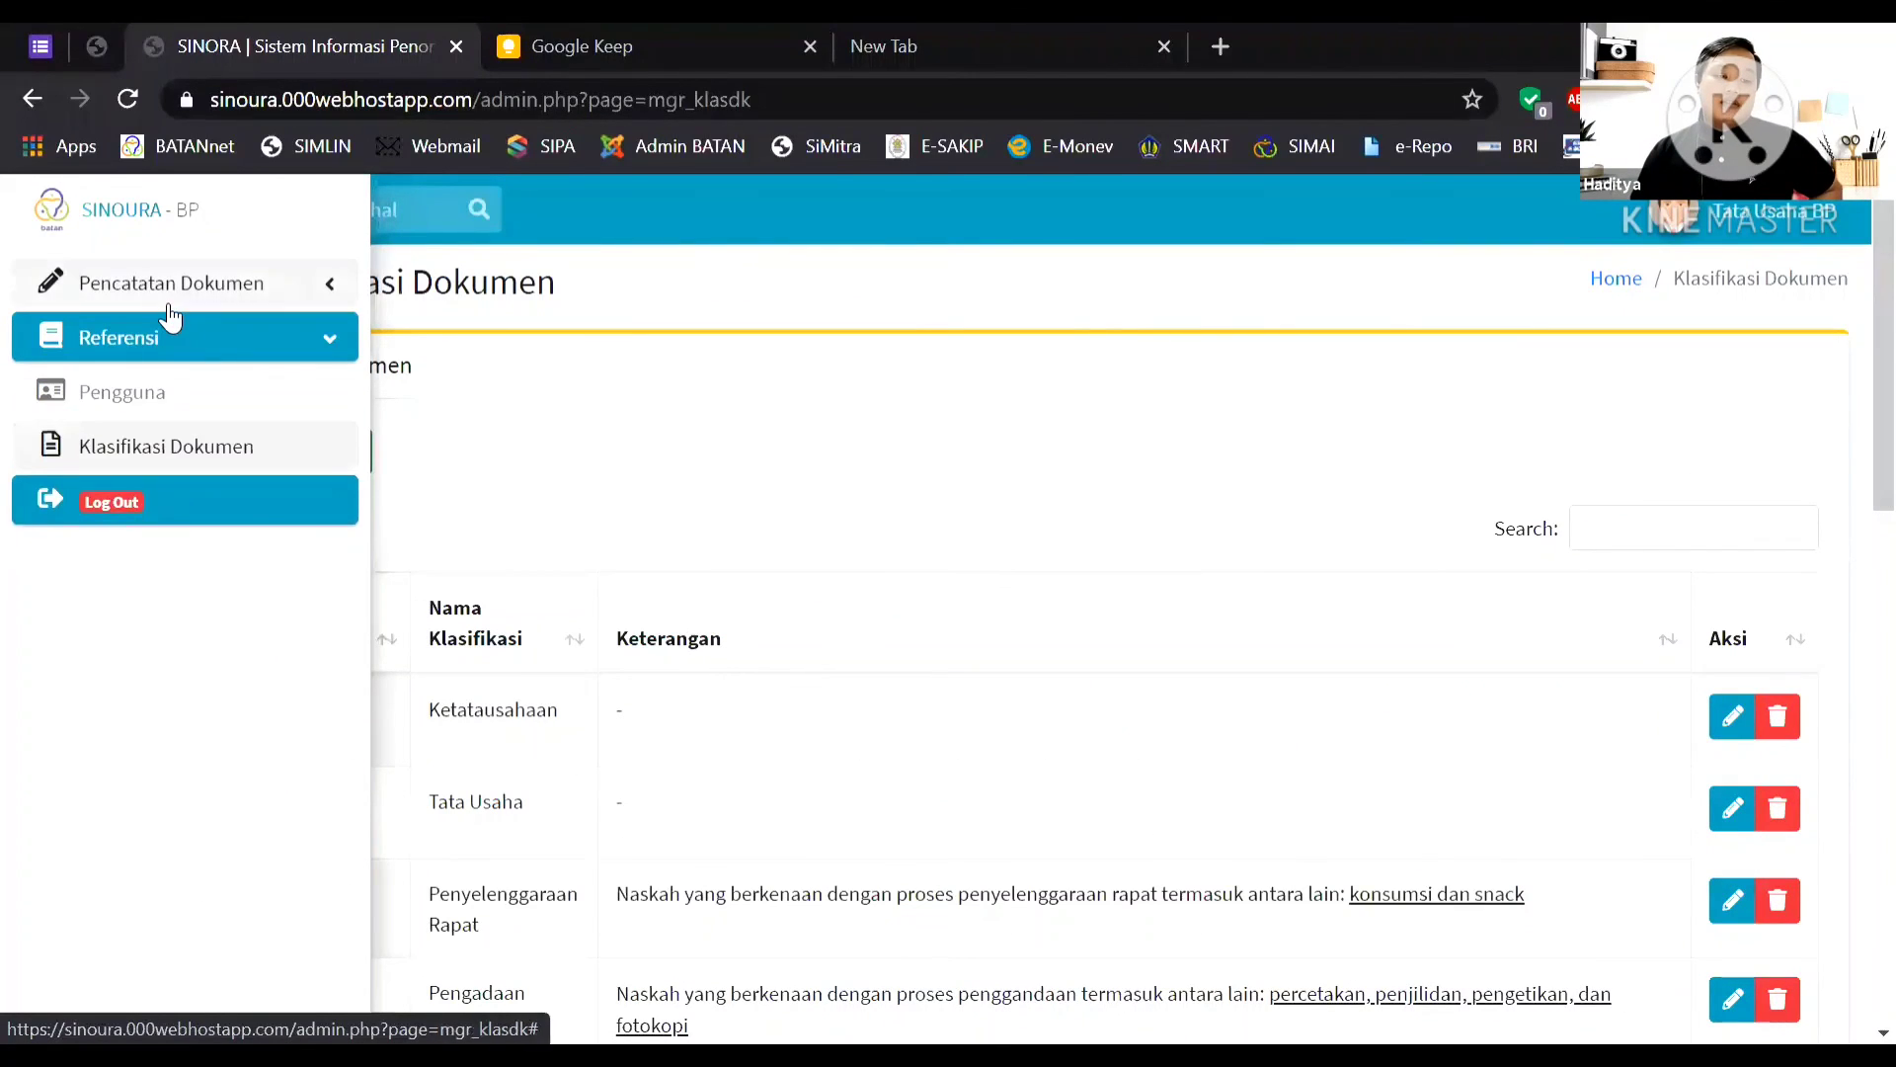
pyautogui.click(163, 286)
pyautogui.click(161, 339)
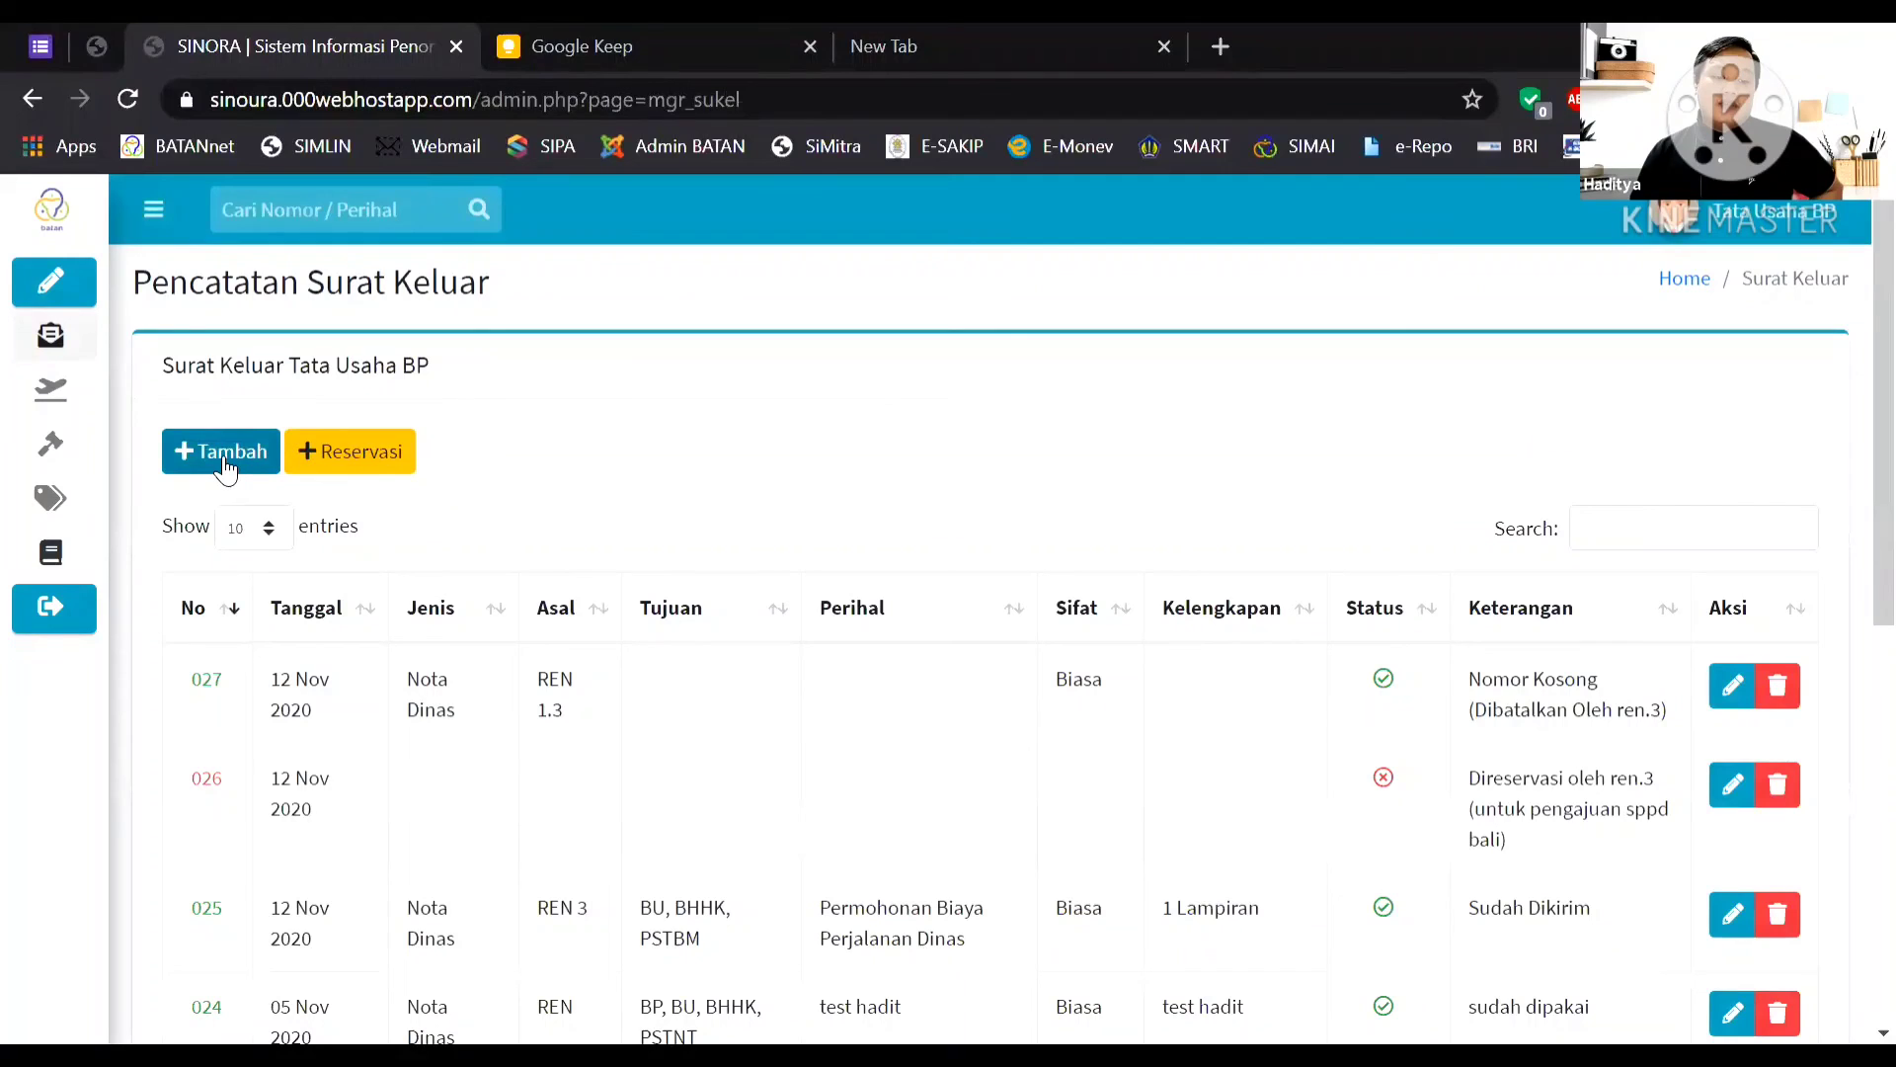
# Start a new Surat Keluar entry and examine the classification code reference for its Klasifikasi field.
pyautogui.click(226, 465)
pyautogui.scroll(-2, 1087, 691)
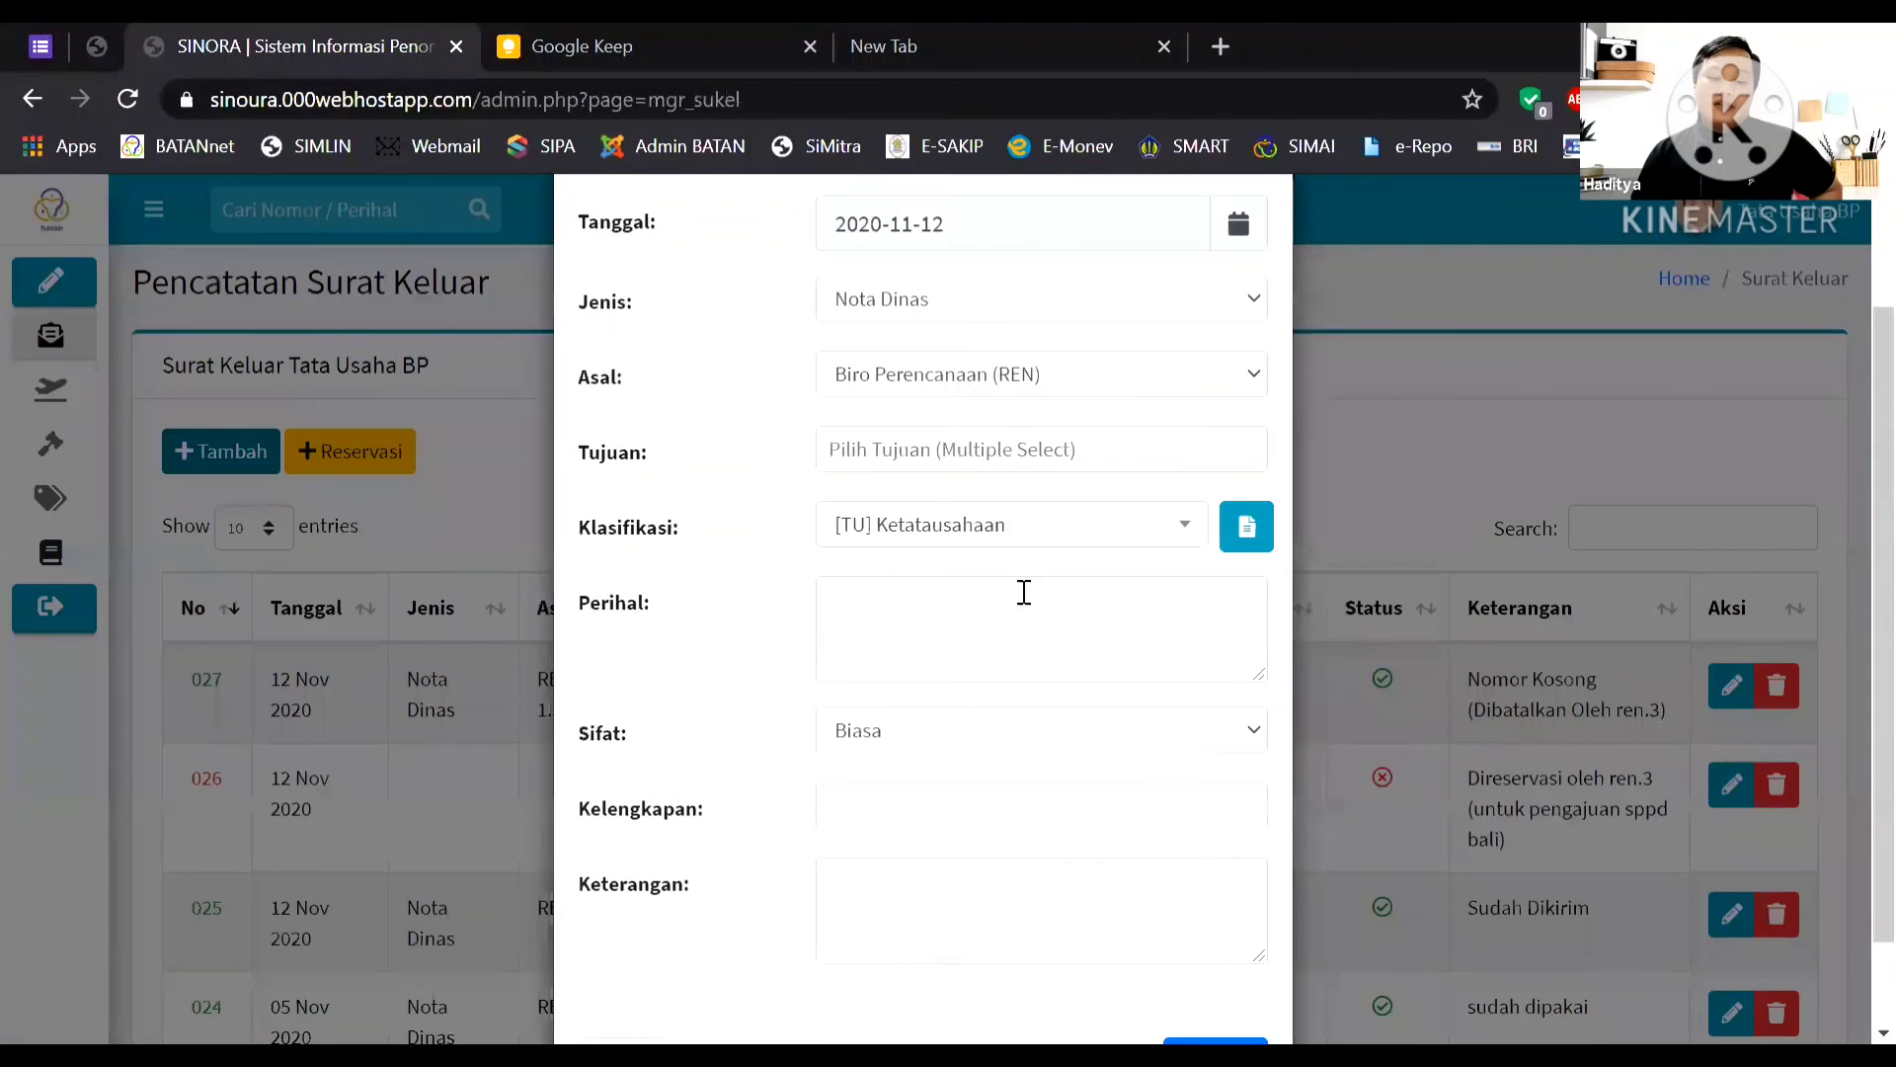
pyautogui.click(1249, 538)
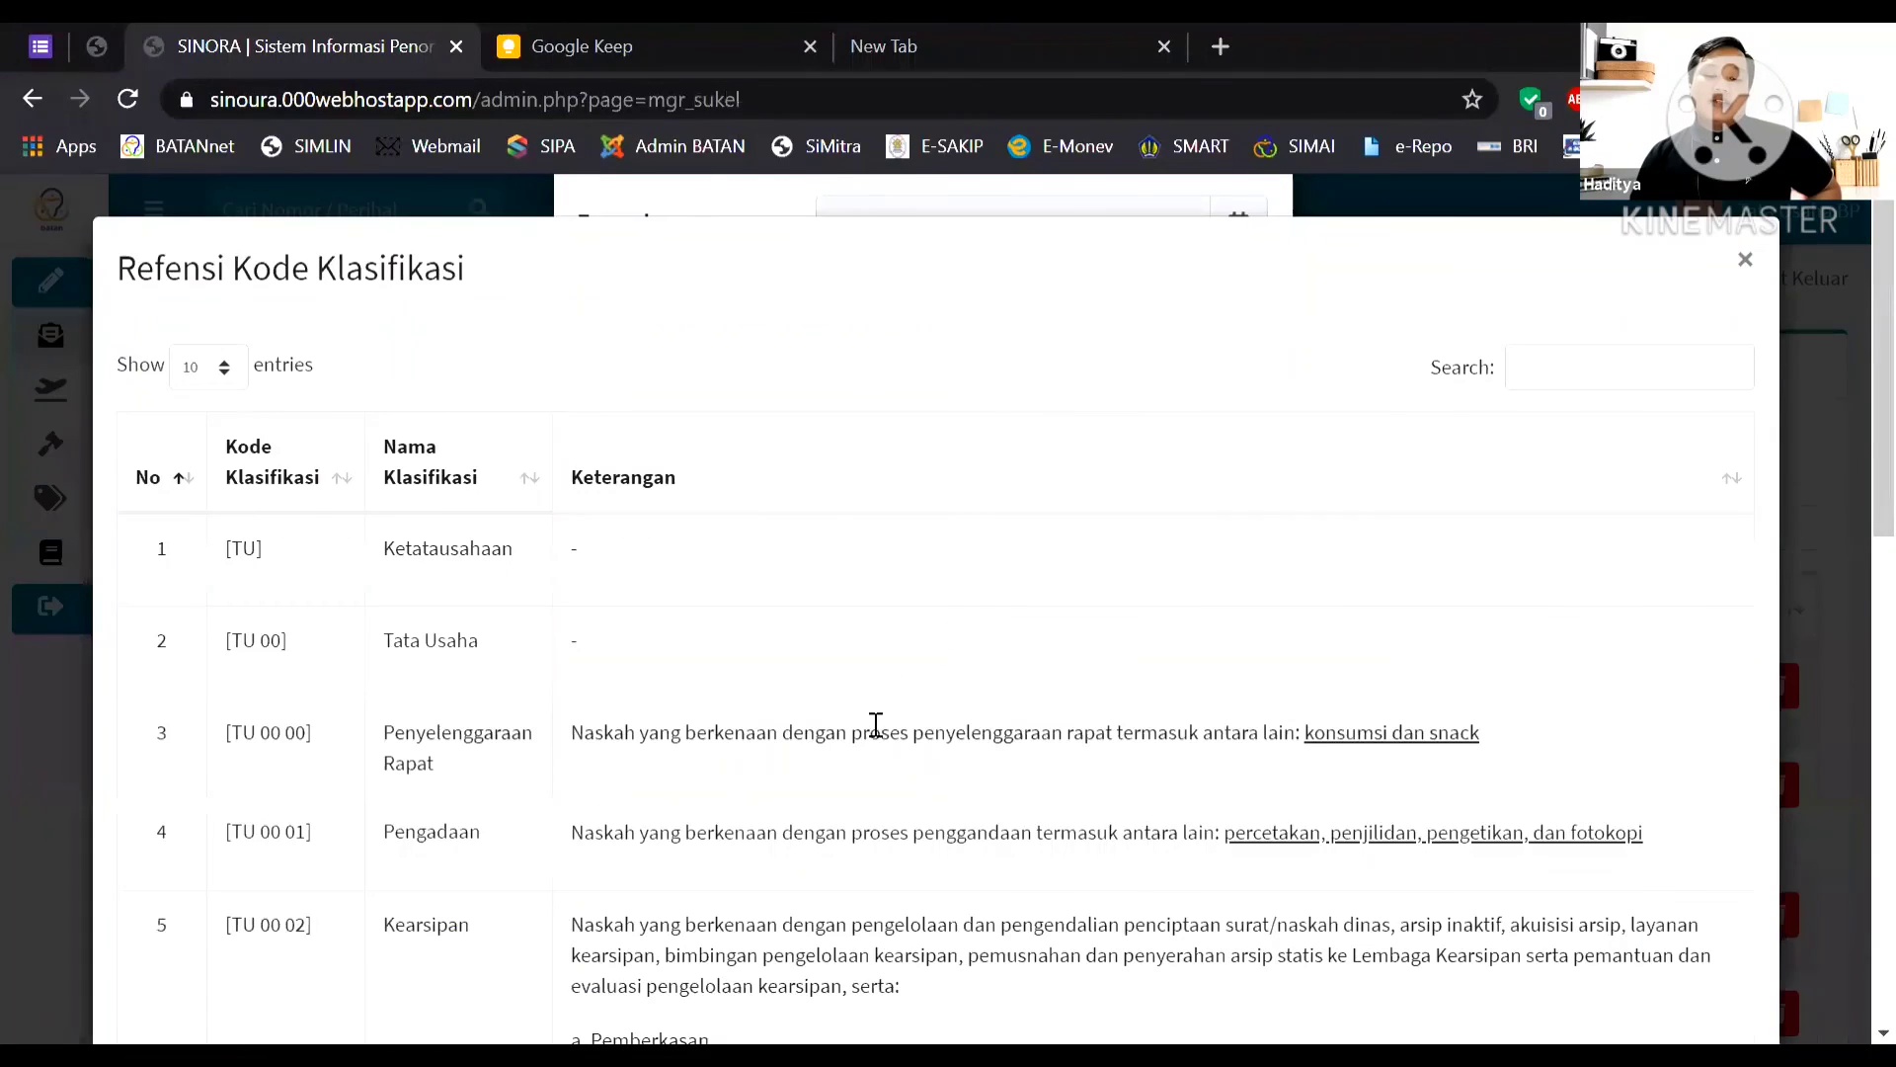
pyautogui.scroll(-2, 884, 711)
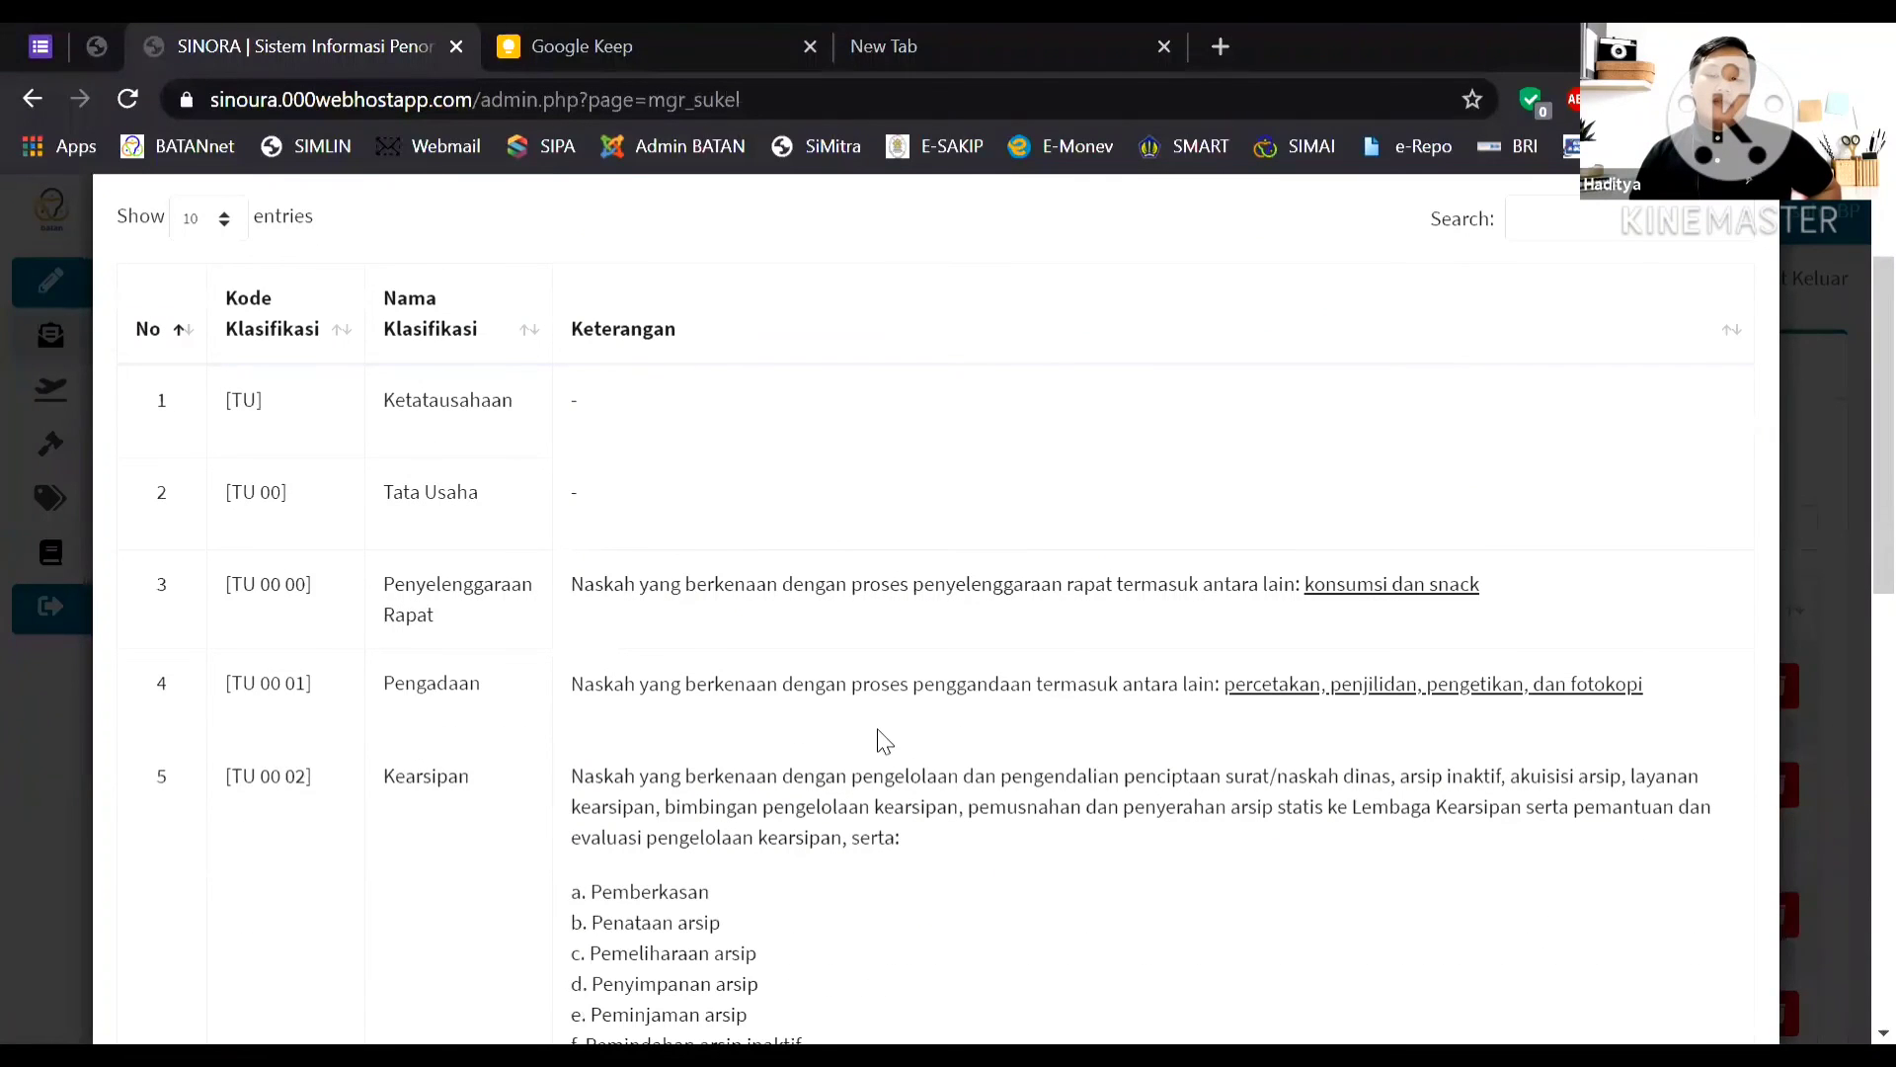
pyautogui.scroll(2, 884, 741)
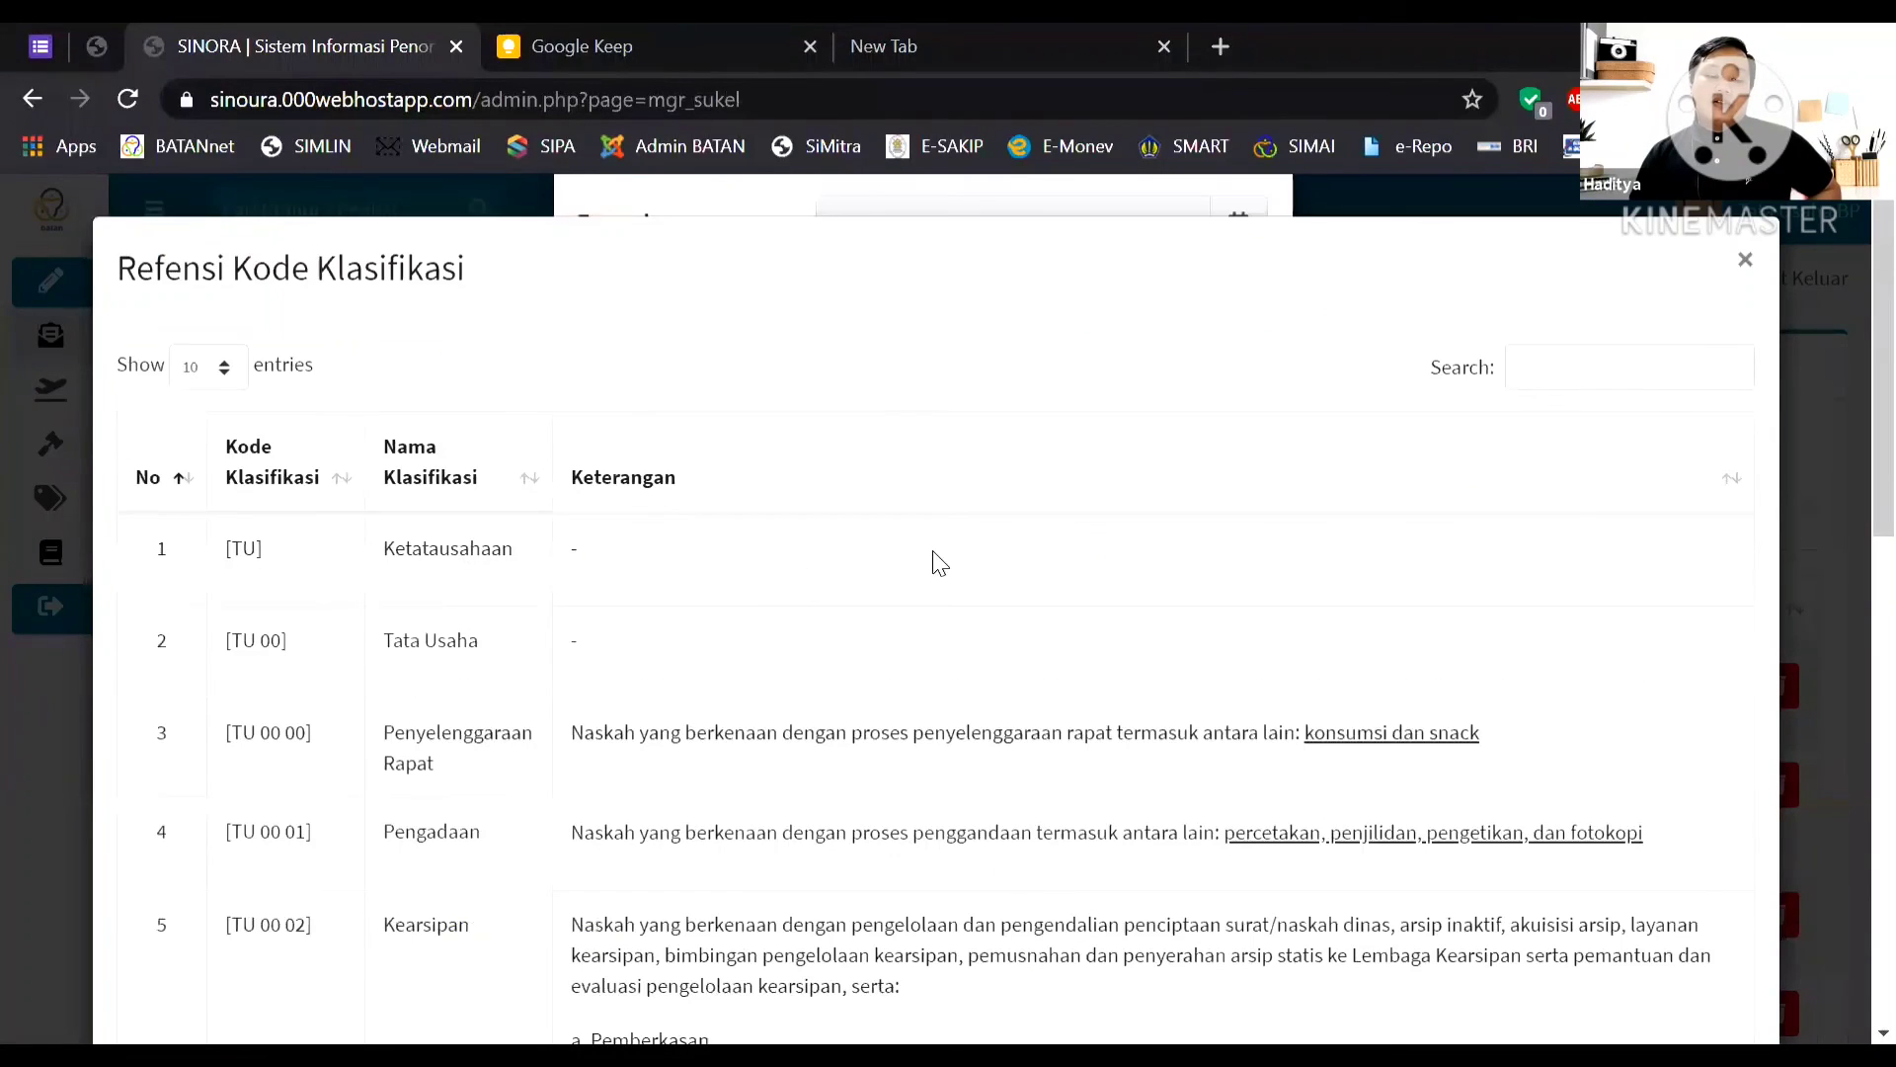
# Search the classification code reference for "ce", clear the search, and close the reference.
pyautogui.click(1565, 369)
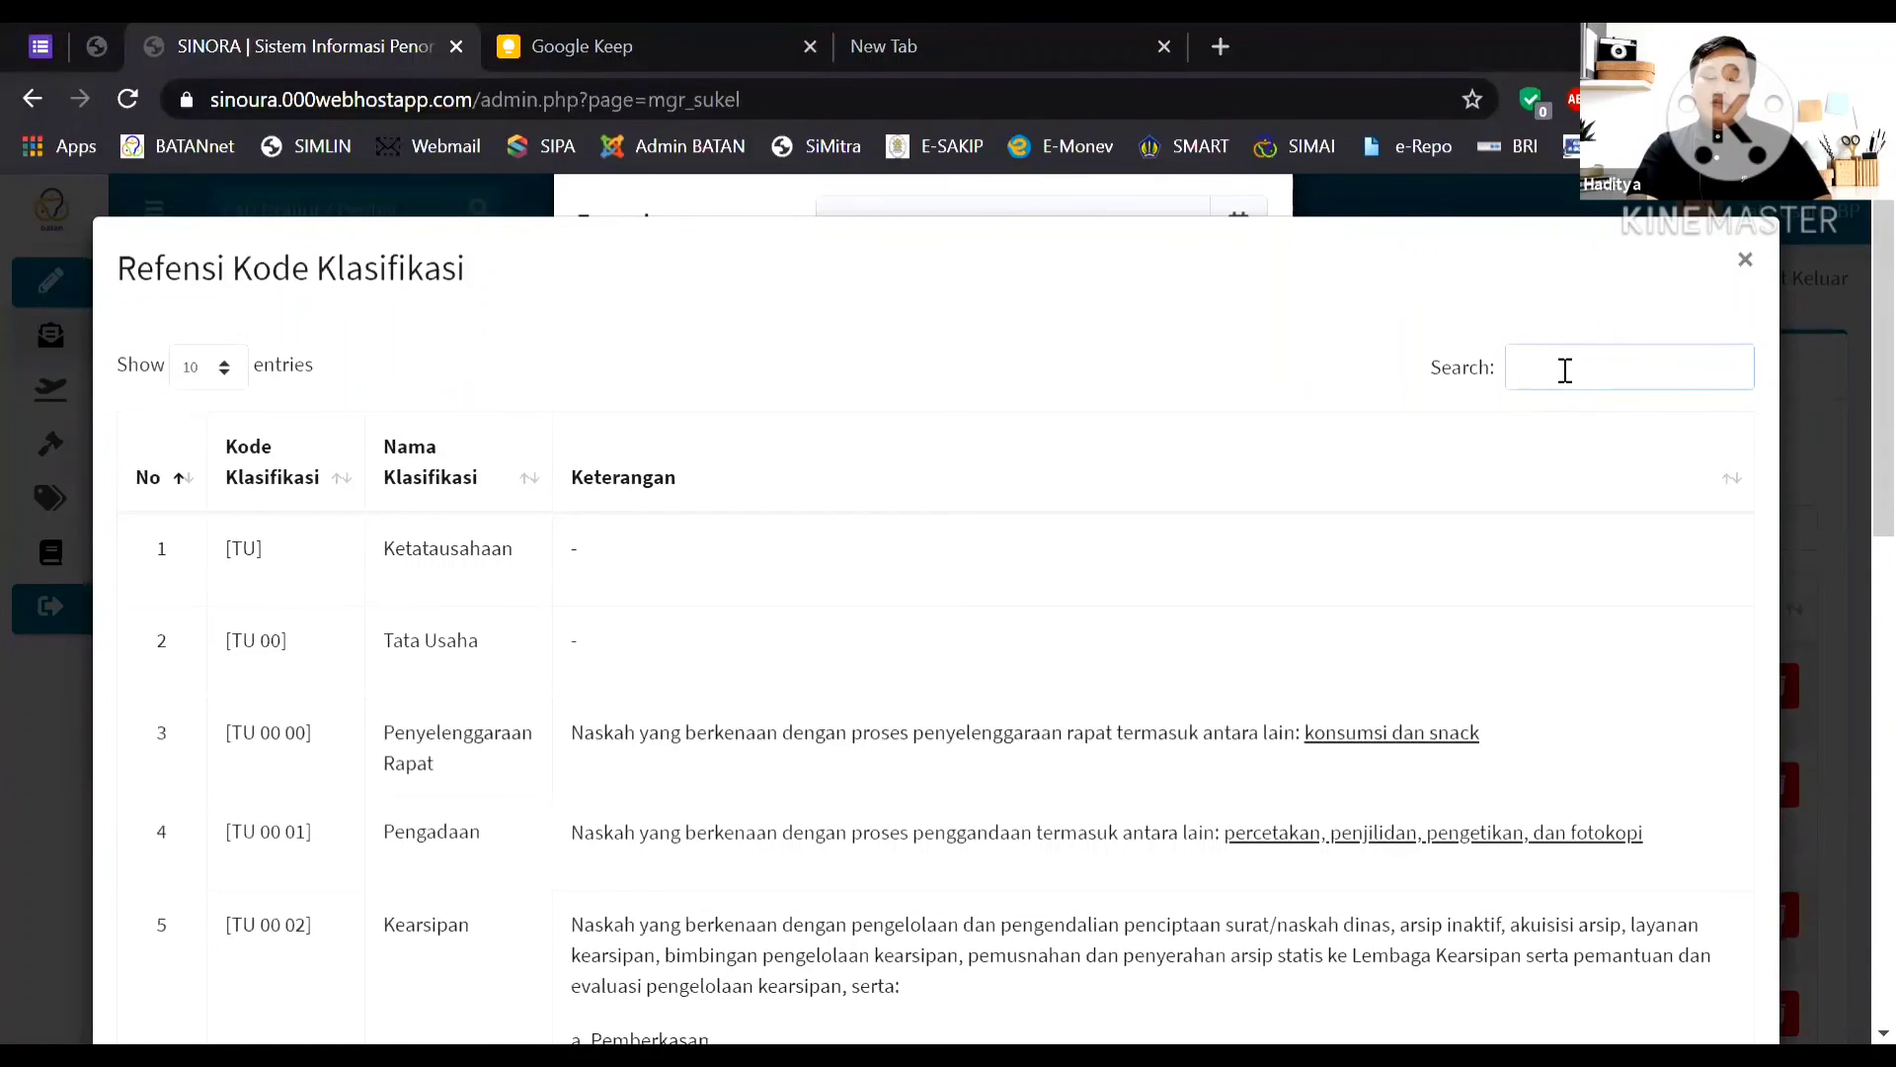
pyautogui.write('ce')
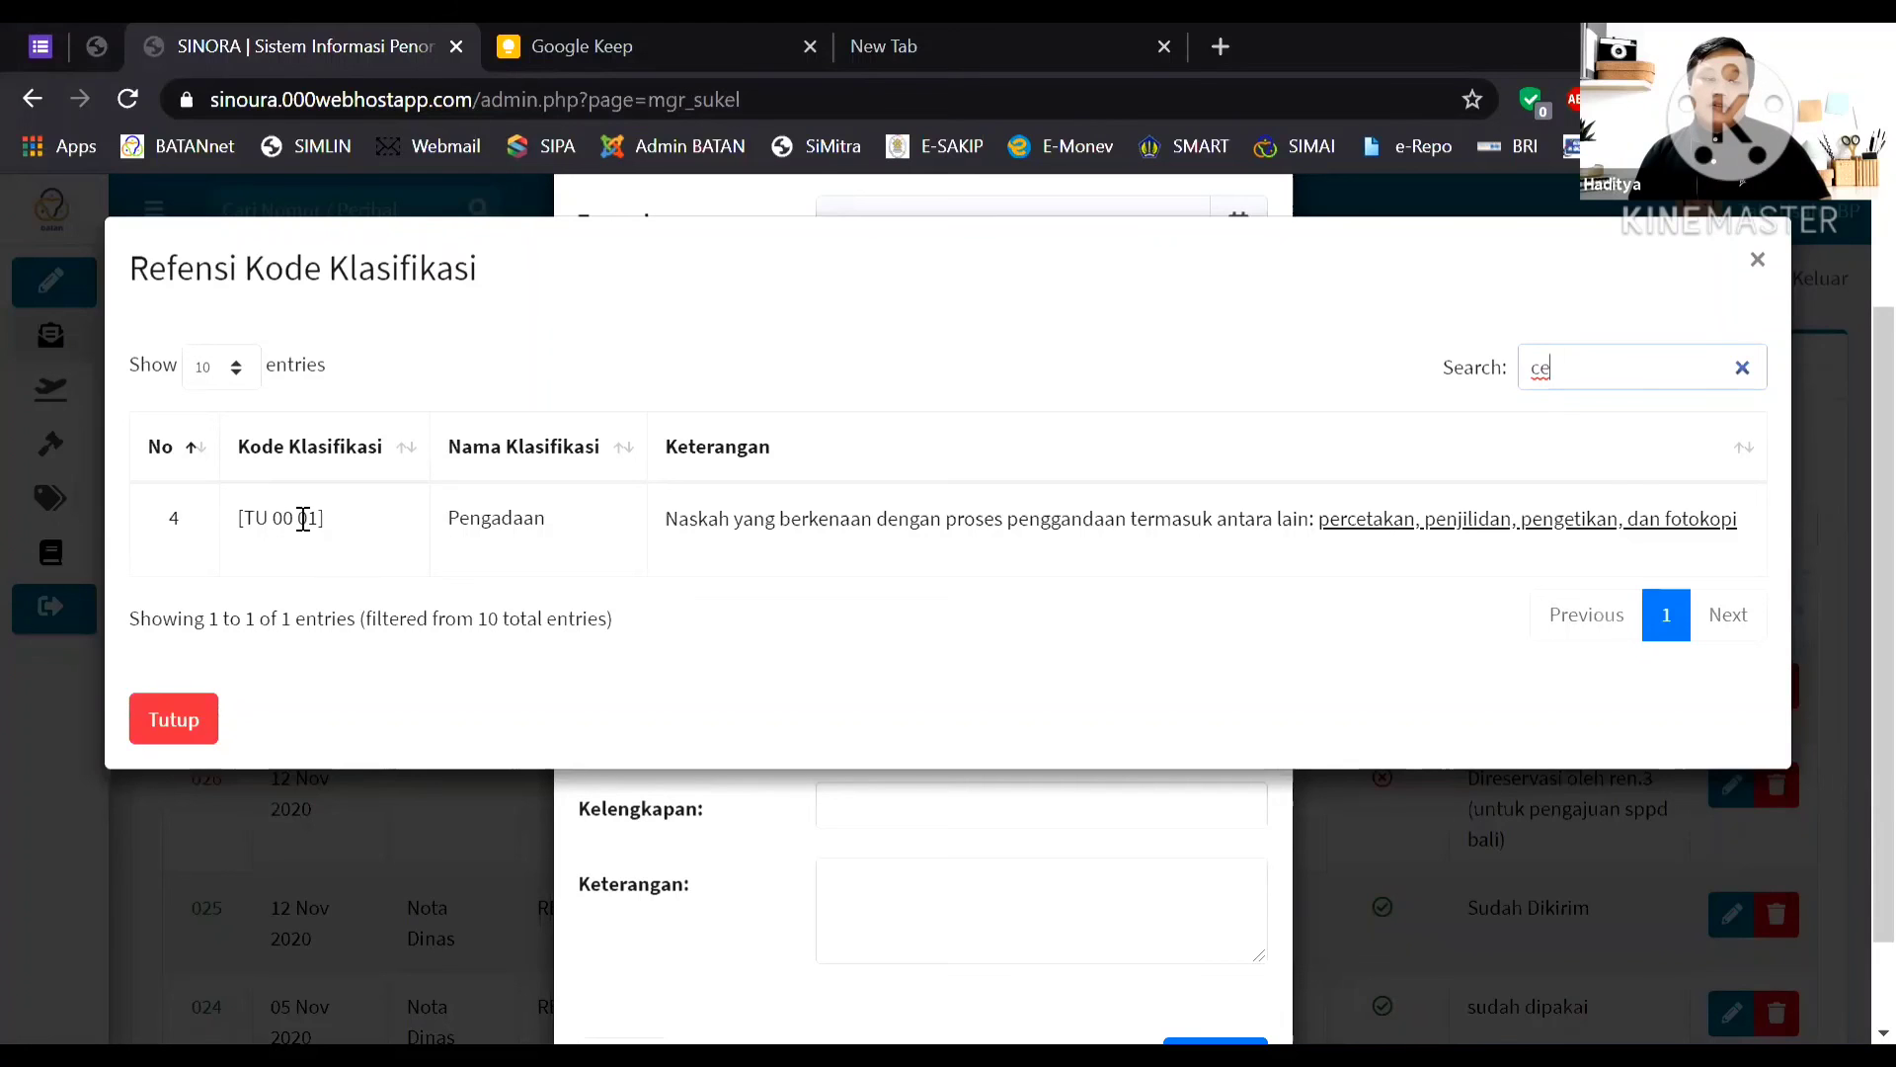
pyautogui.click(1744, 369)
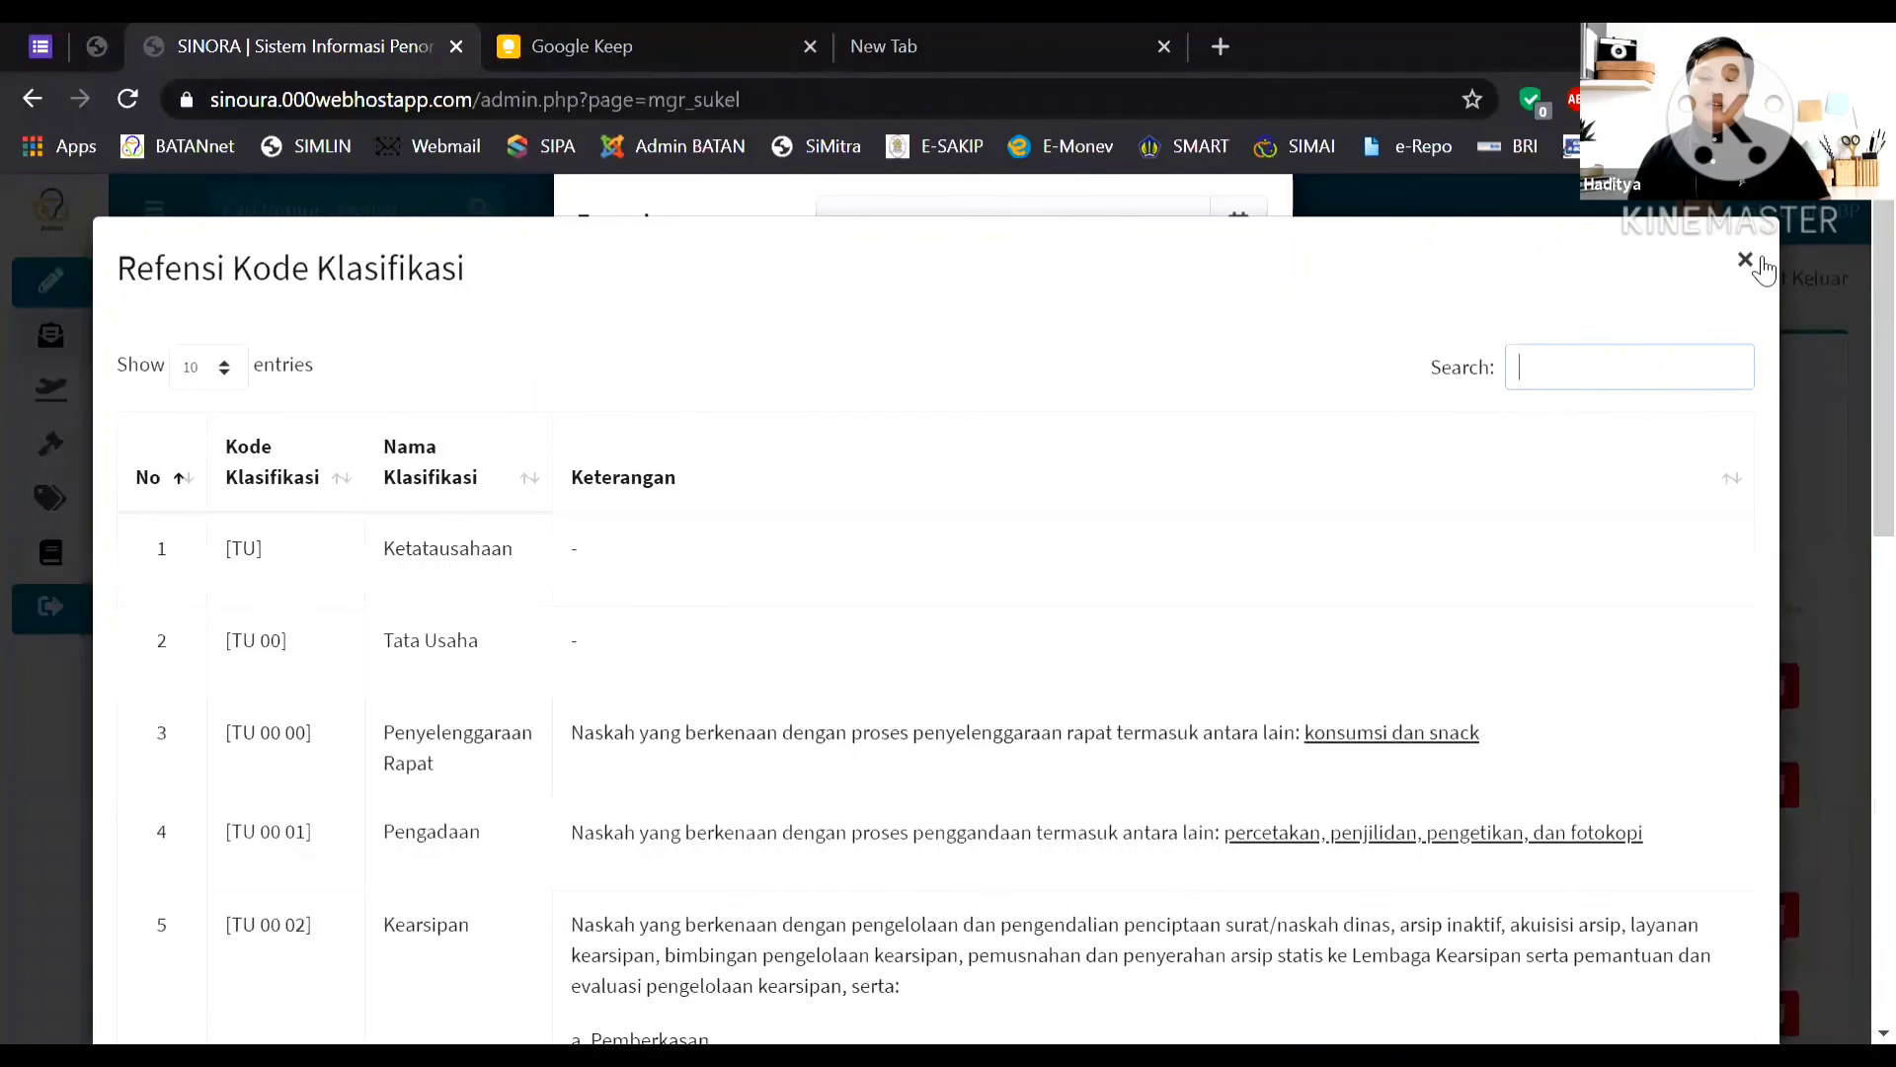
pyautogui.click(1748, 263)
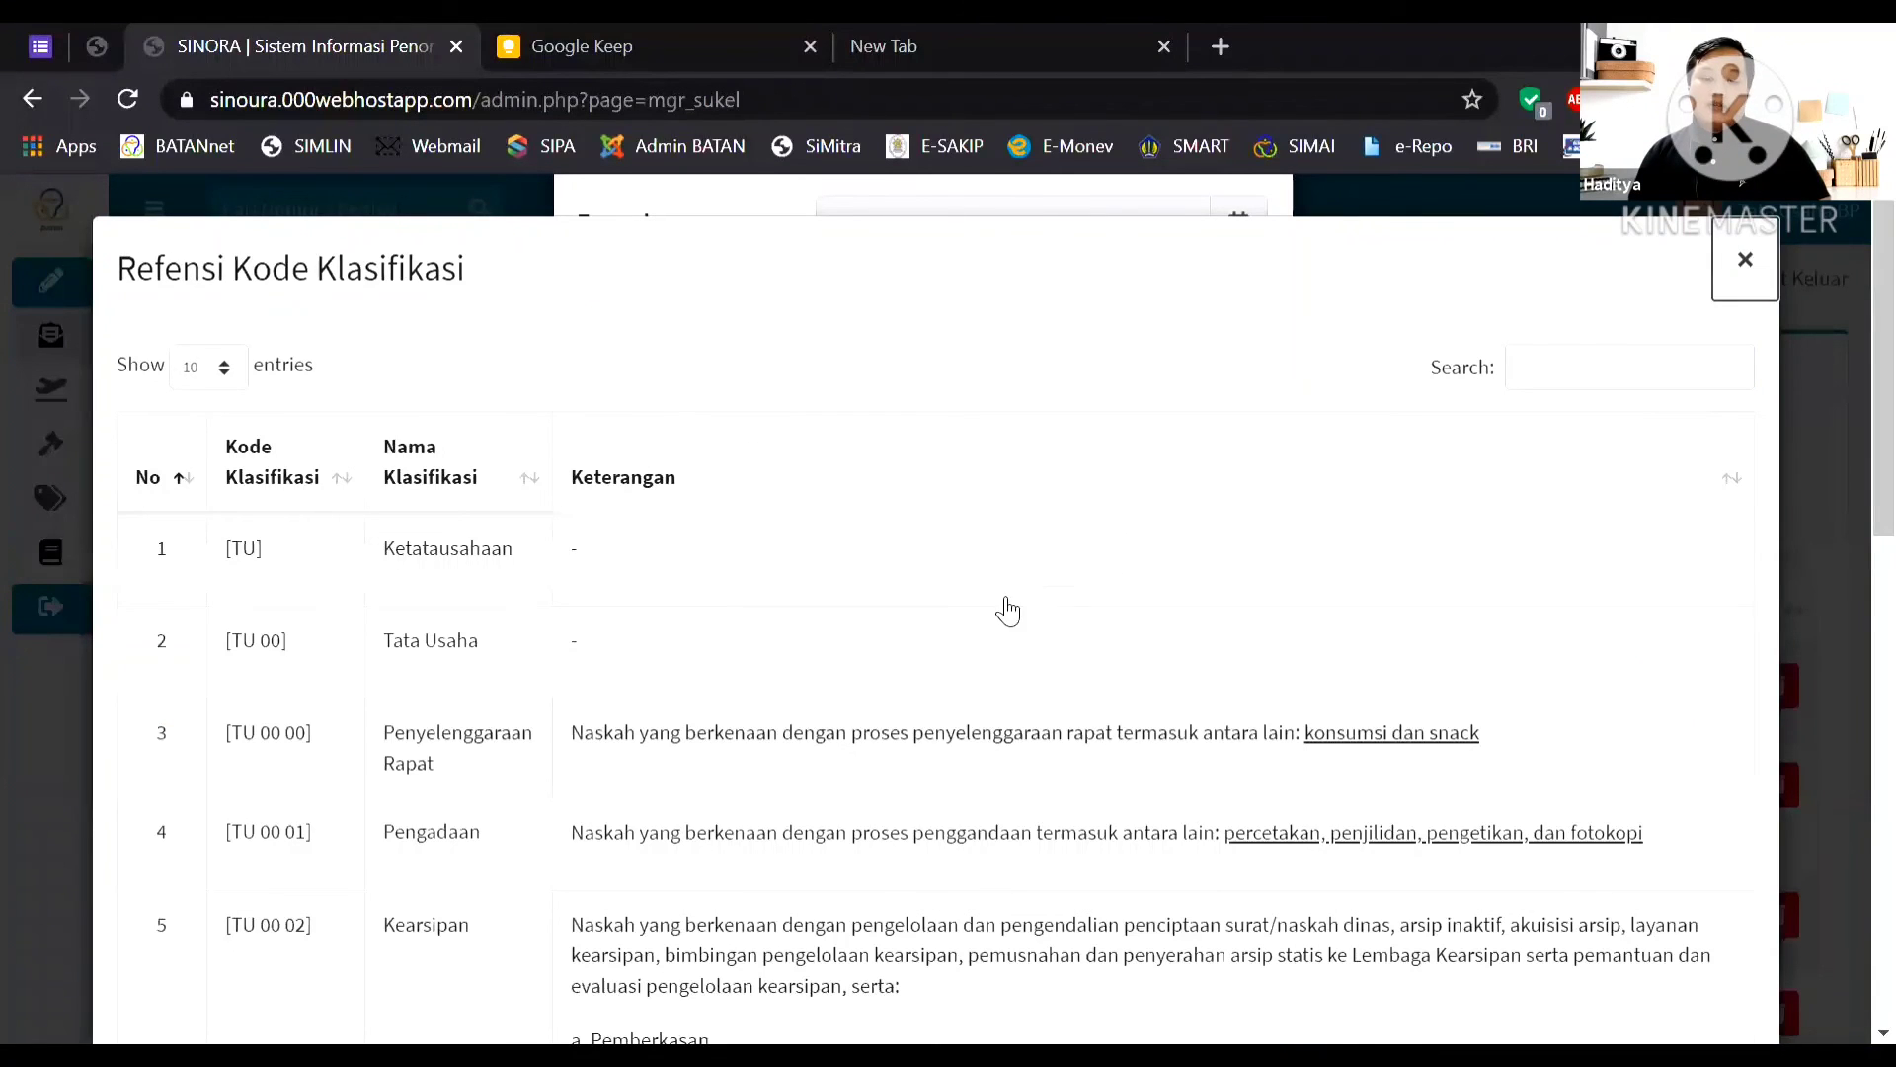
# Set the new entry's Klasifikasi to [TU 00 01] Pengadaan, and close the form without saving.
pyautogui.click(1007, 533)
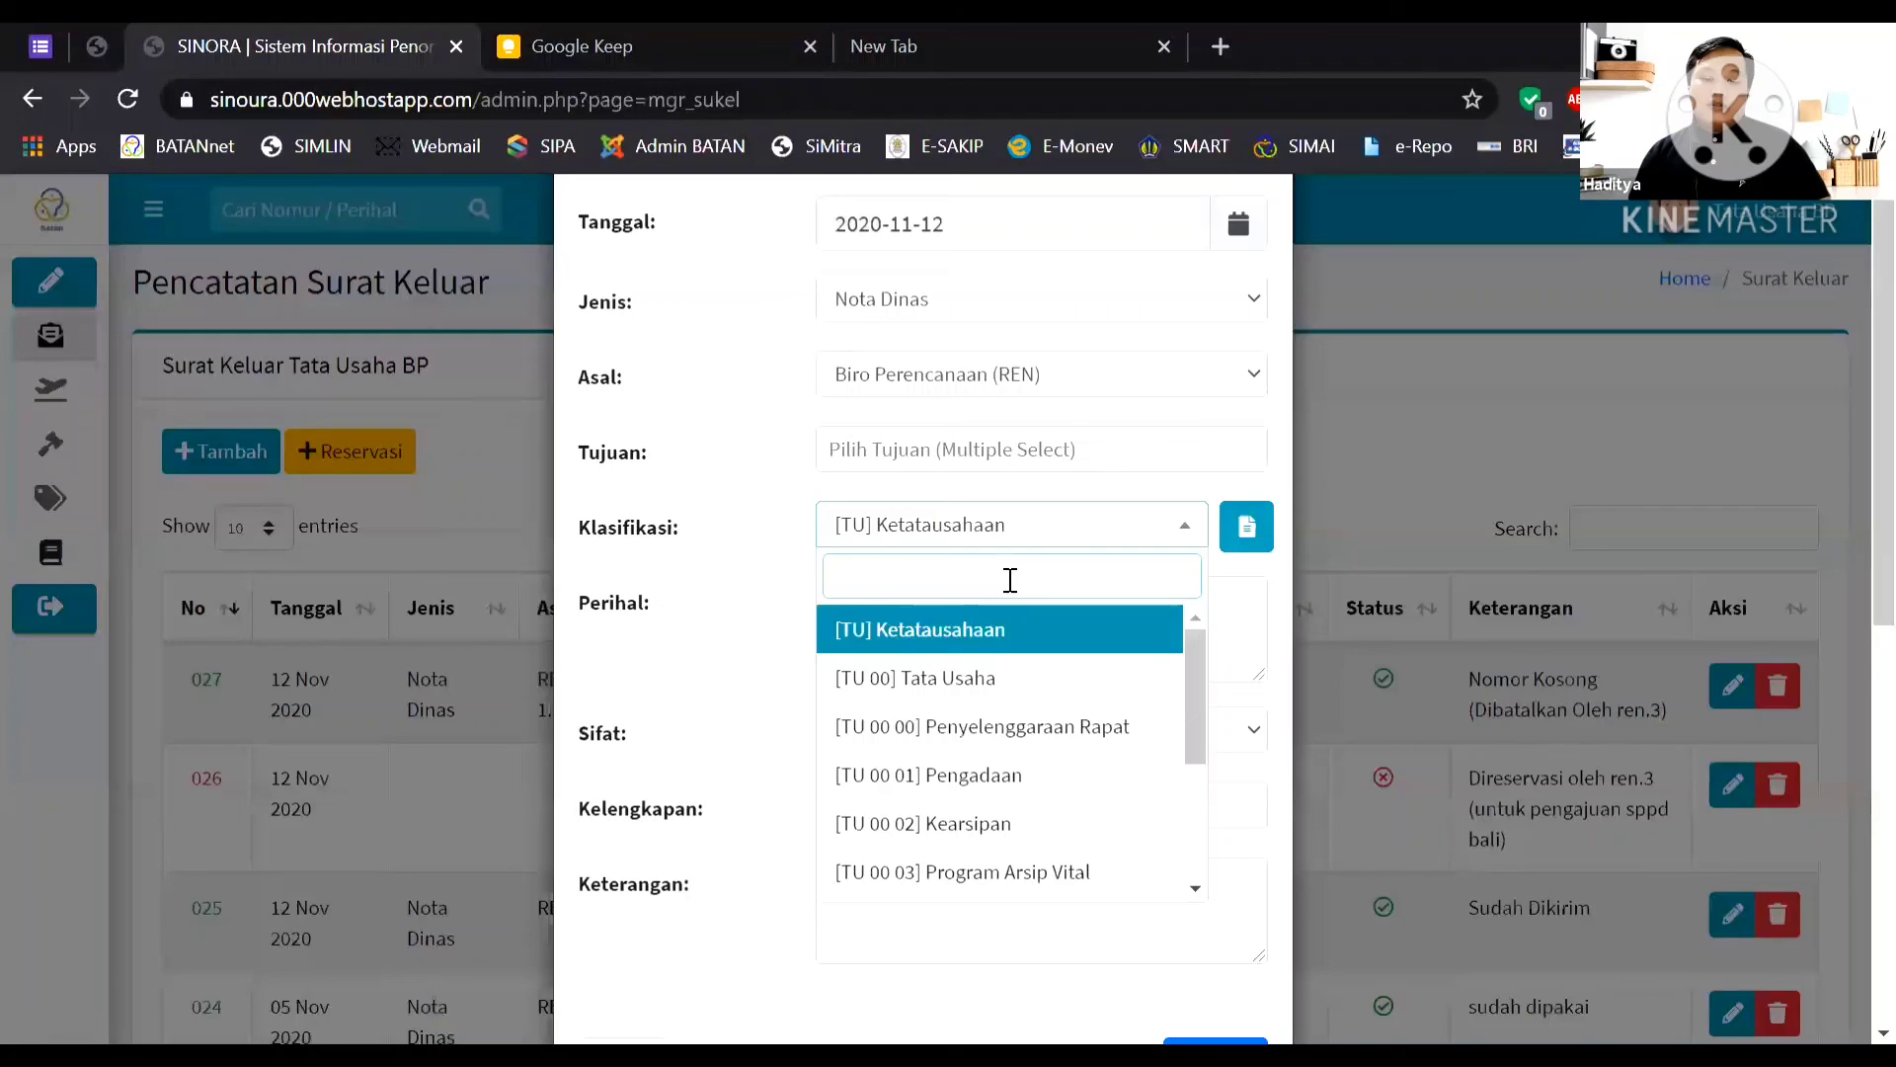
pyautogui.click(973, 790)
pyautogui.scroll(-3, 1274, 667)
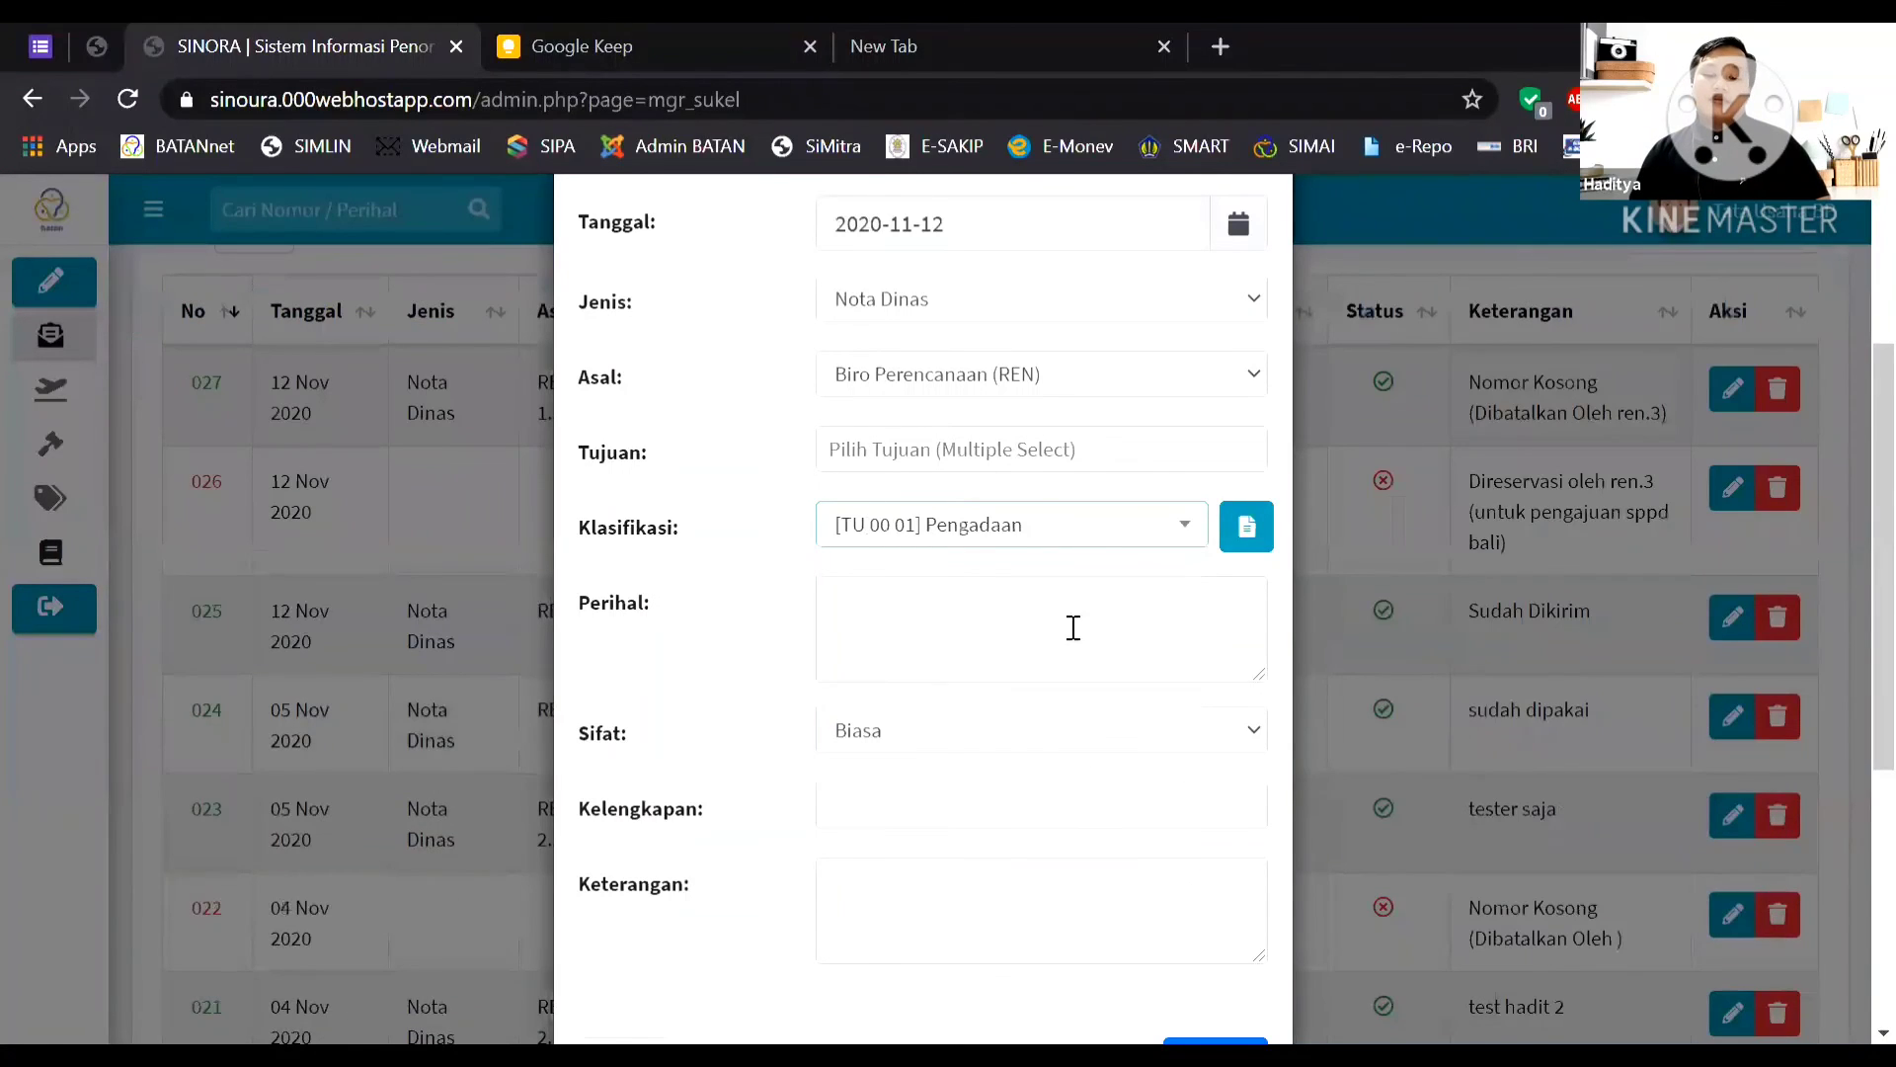
pyautogui.click(988, 884)
pyautogui.press('Escape')
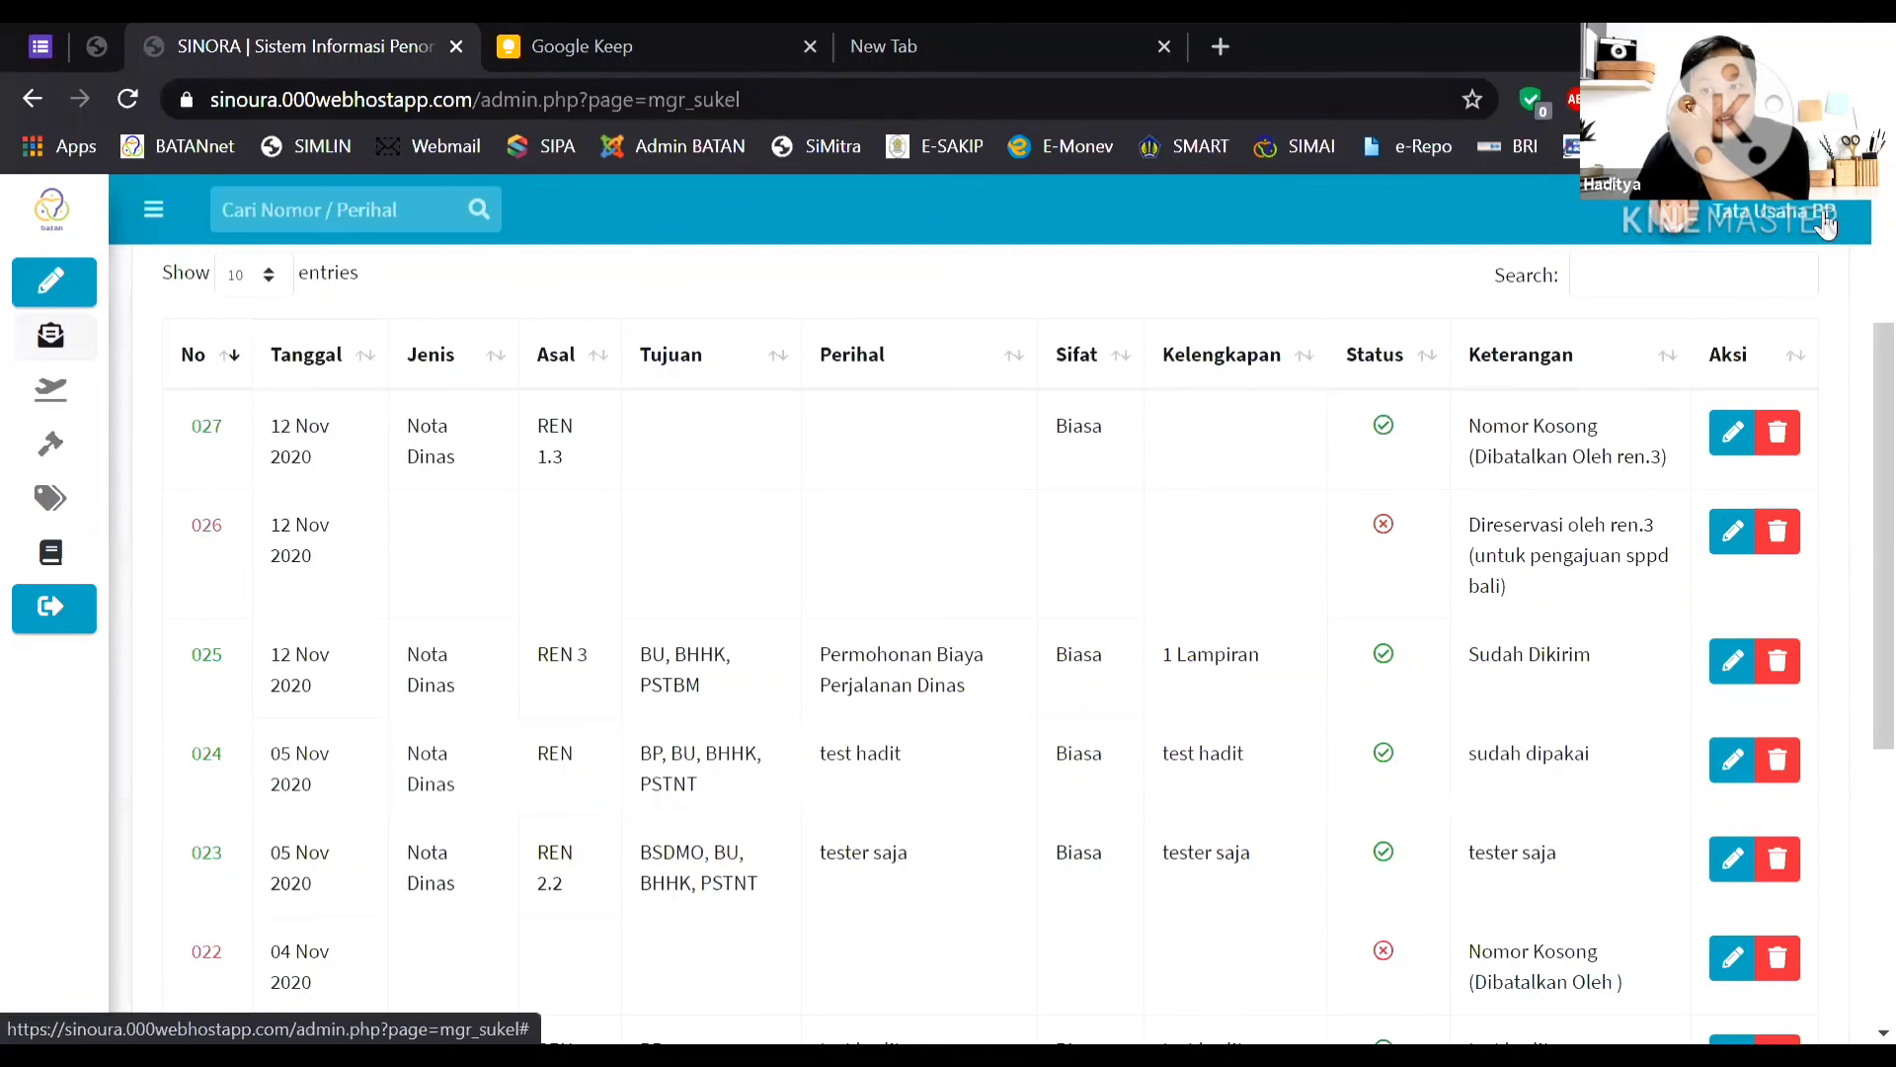
# Sign out of the Tata Usaha BP account.
pyautogui.click(1790, 219)
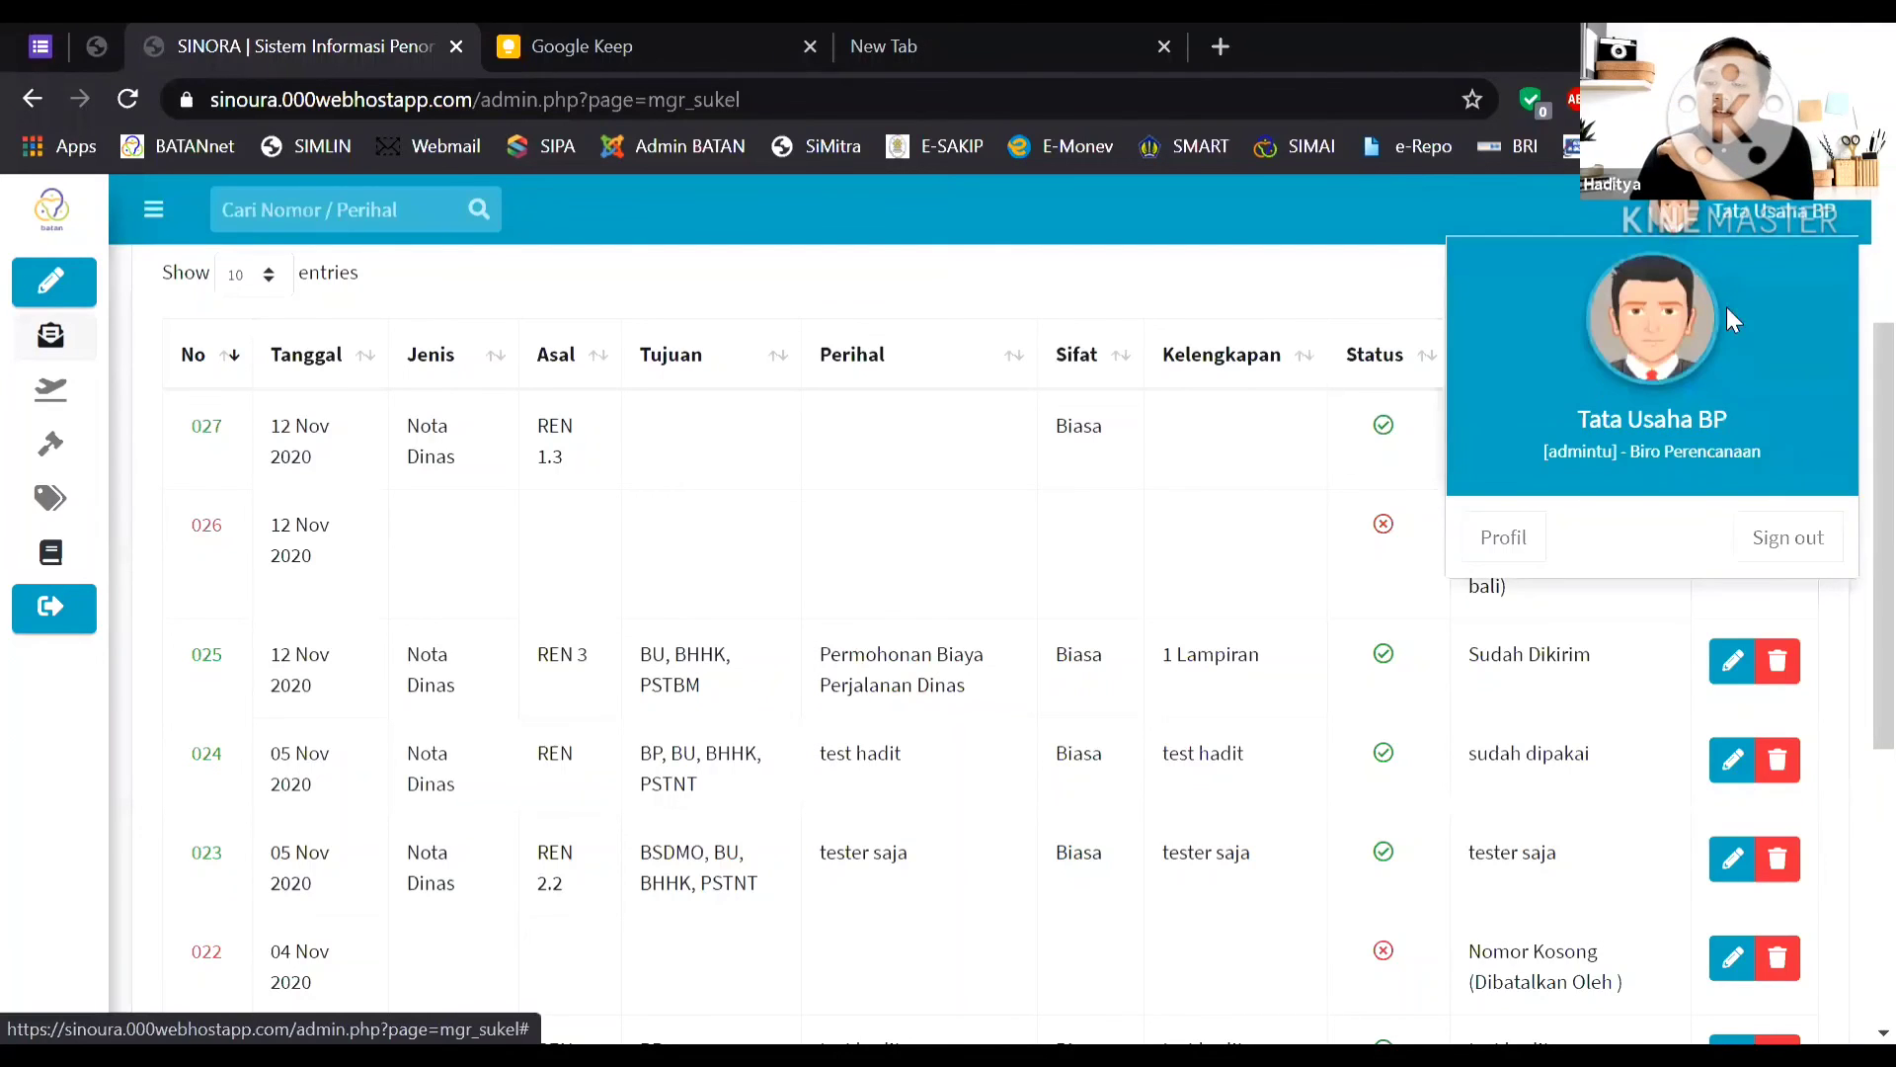
pyautogui.click(1790, 541)
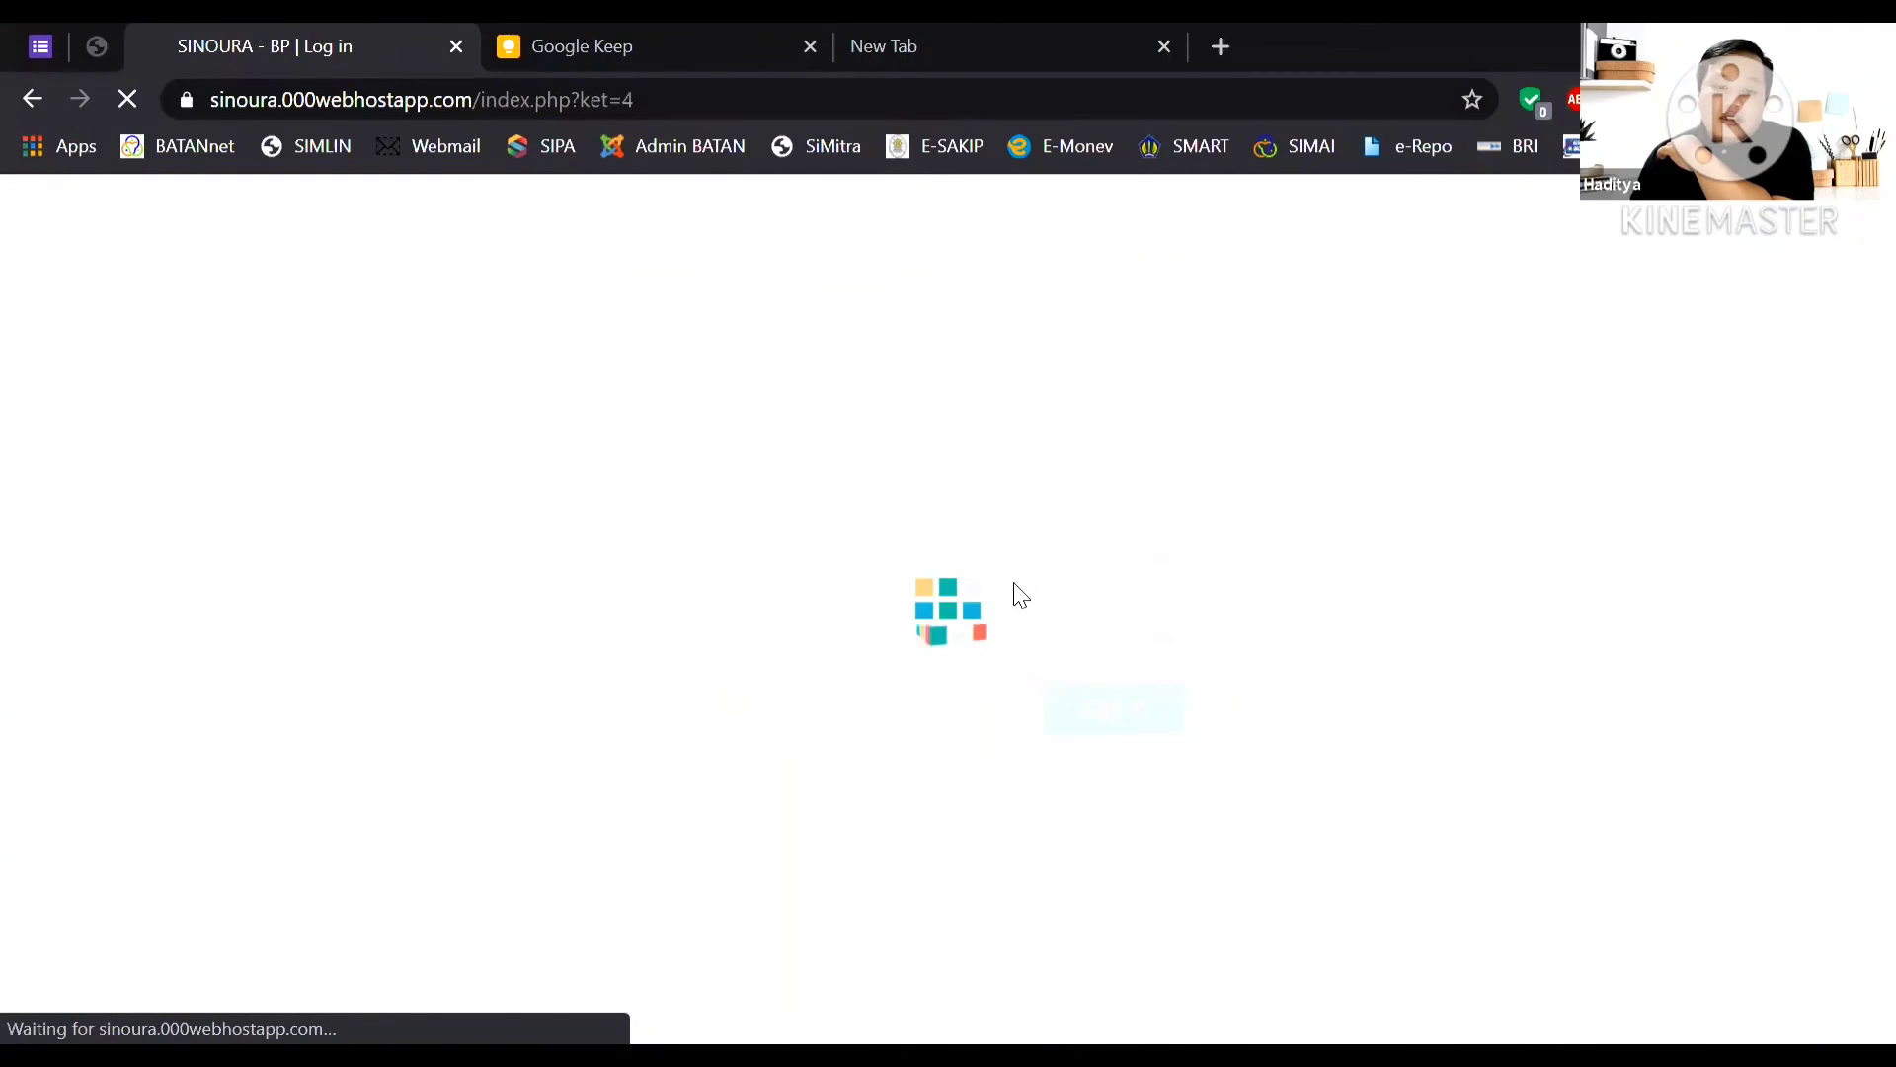